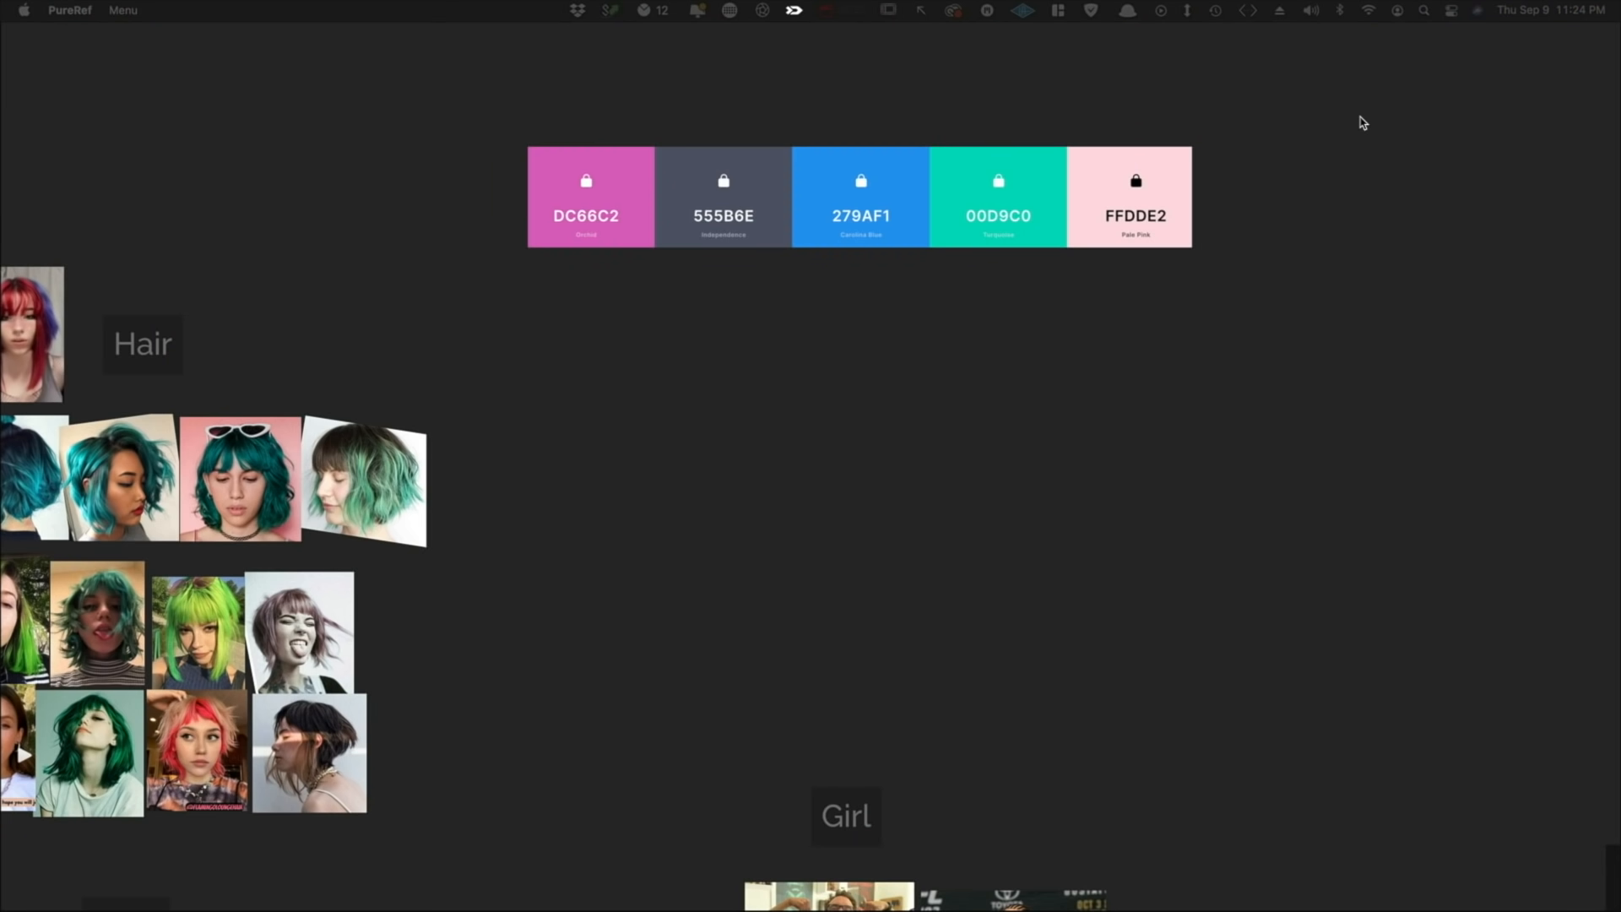
Switch to the Coolors website in the browser, start its palette generator and generate new colour palettes
key("ctrl+Right")
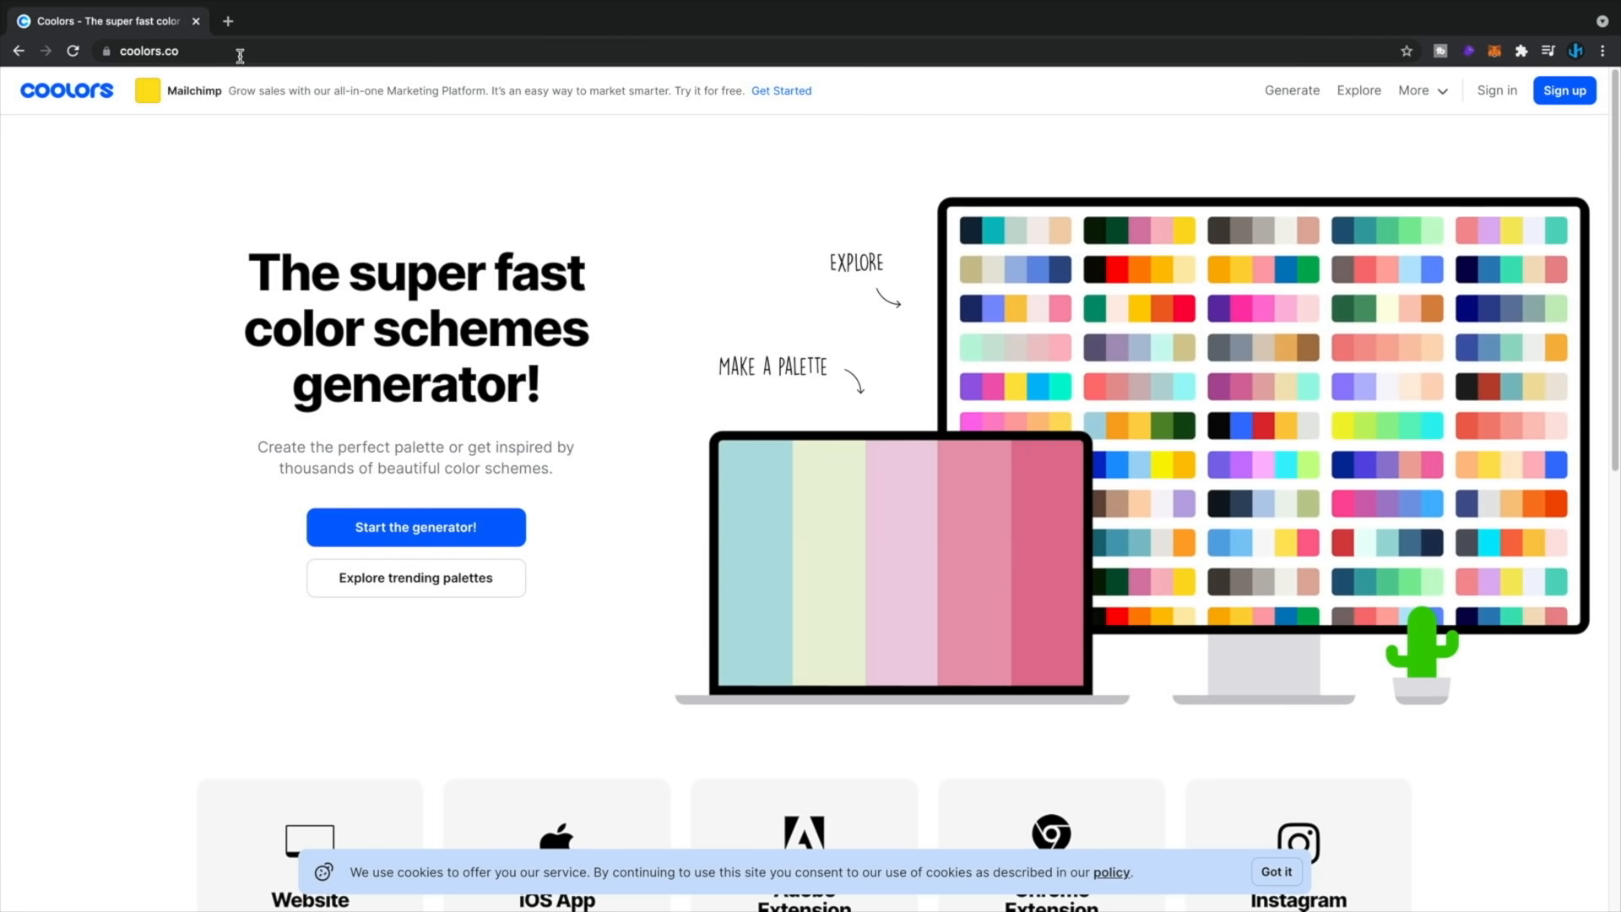
left_click(415, 527)
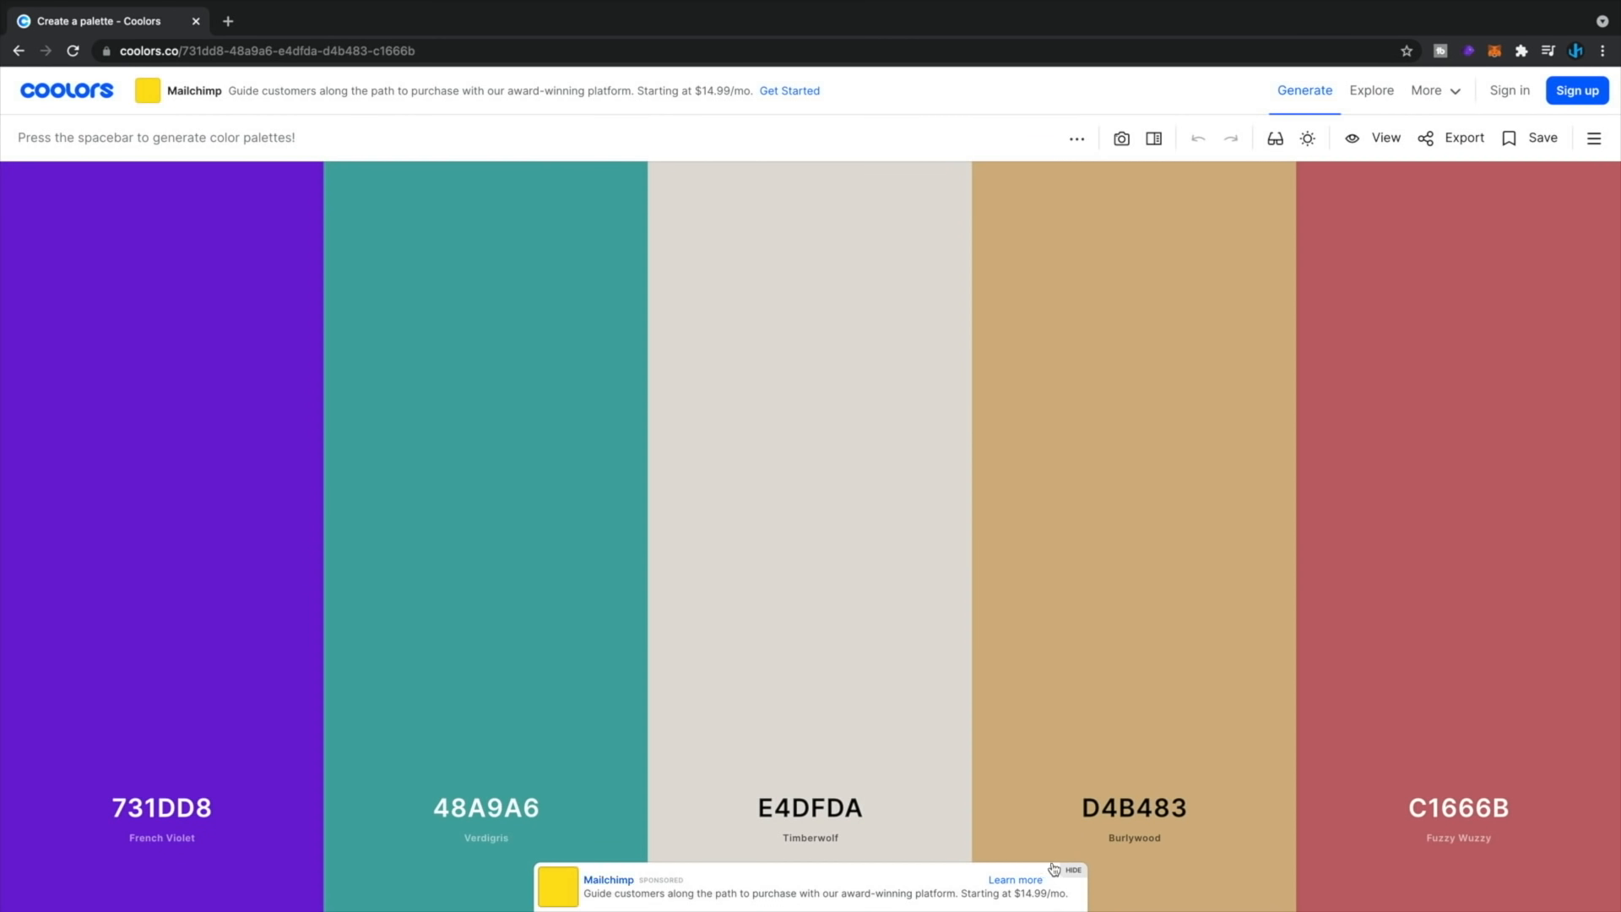
key("space")
key("space")
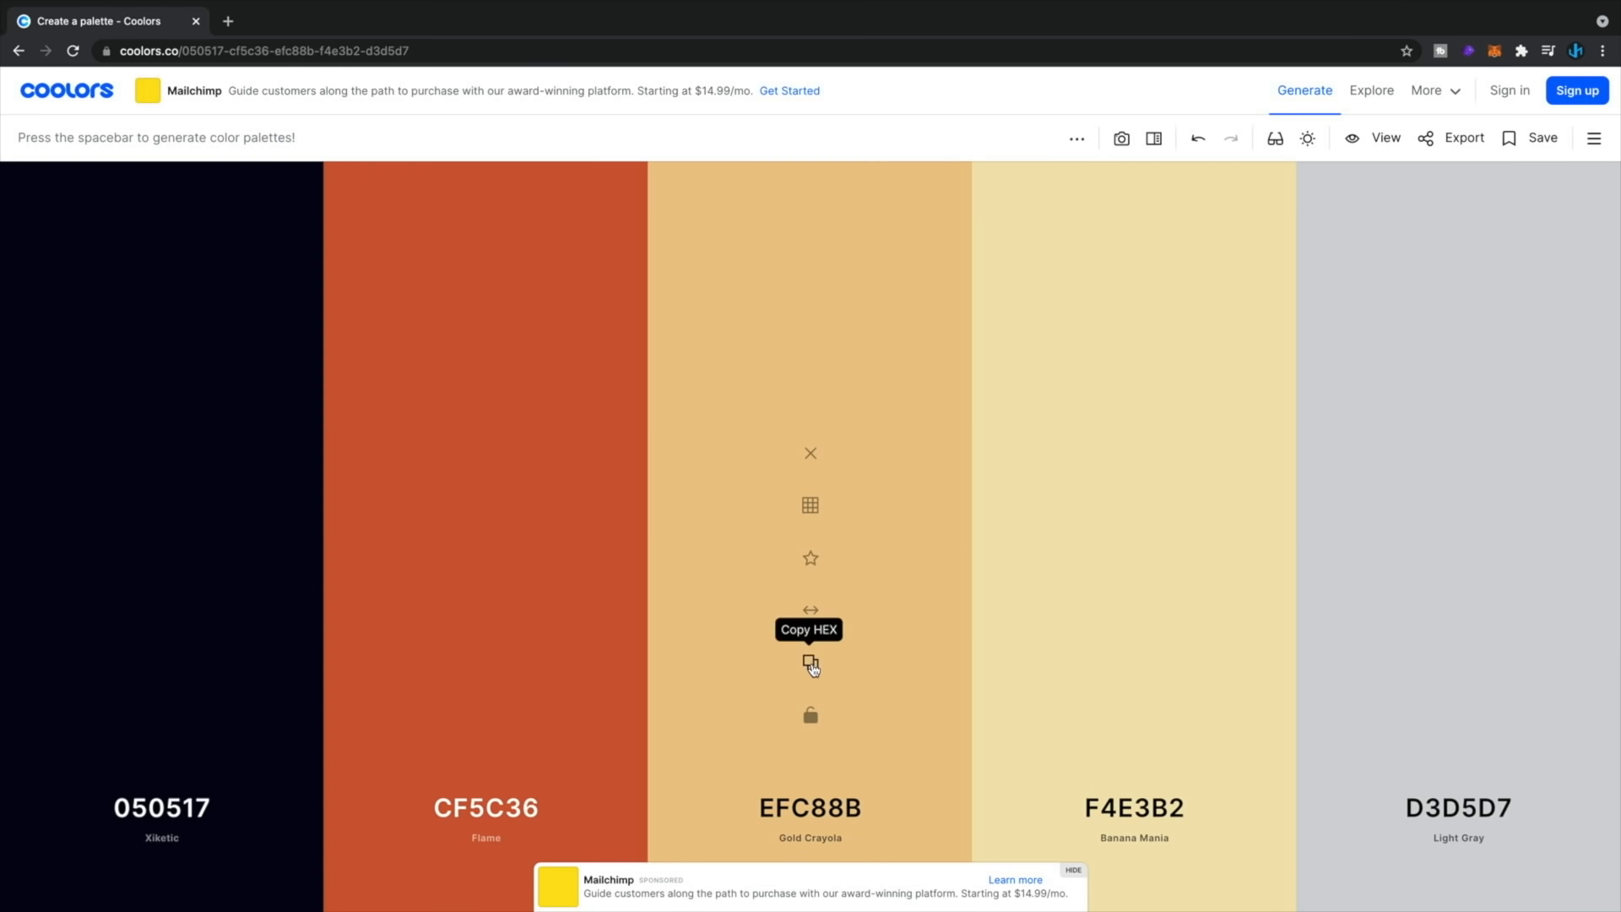
Lock the gold EFC88B colour in the middle of the palette and regenerate the remaining colours several times
left_click(810, 717)
key("space")
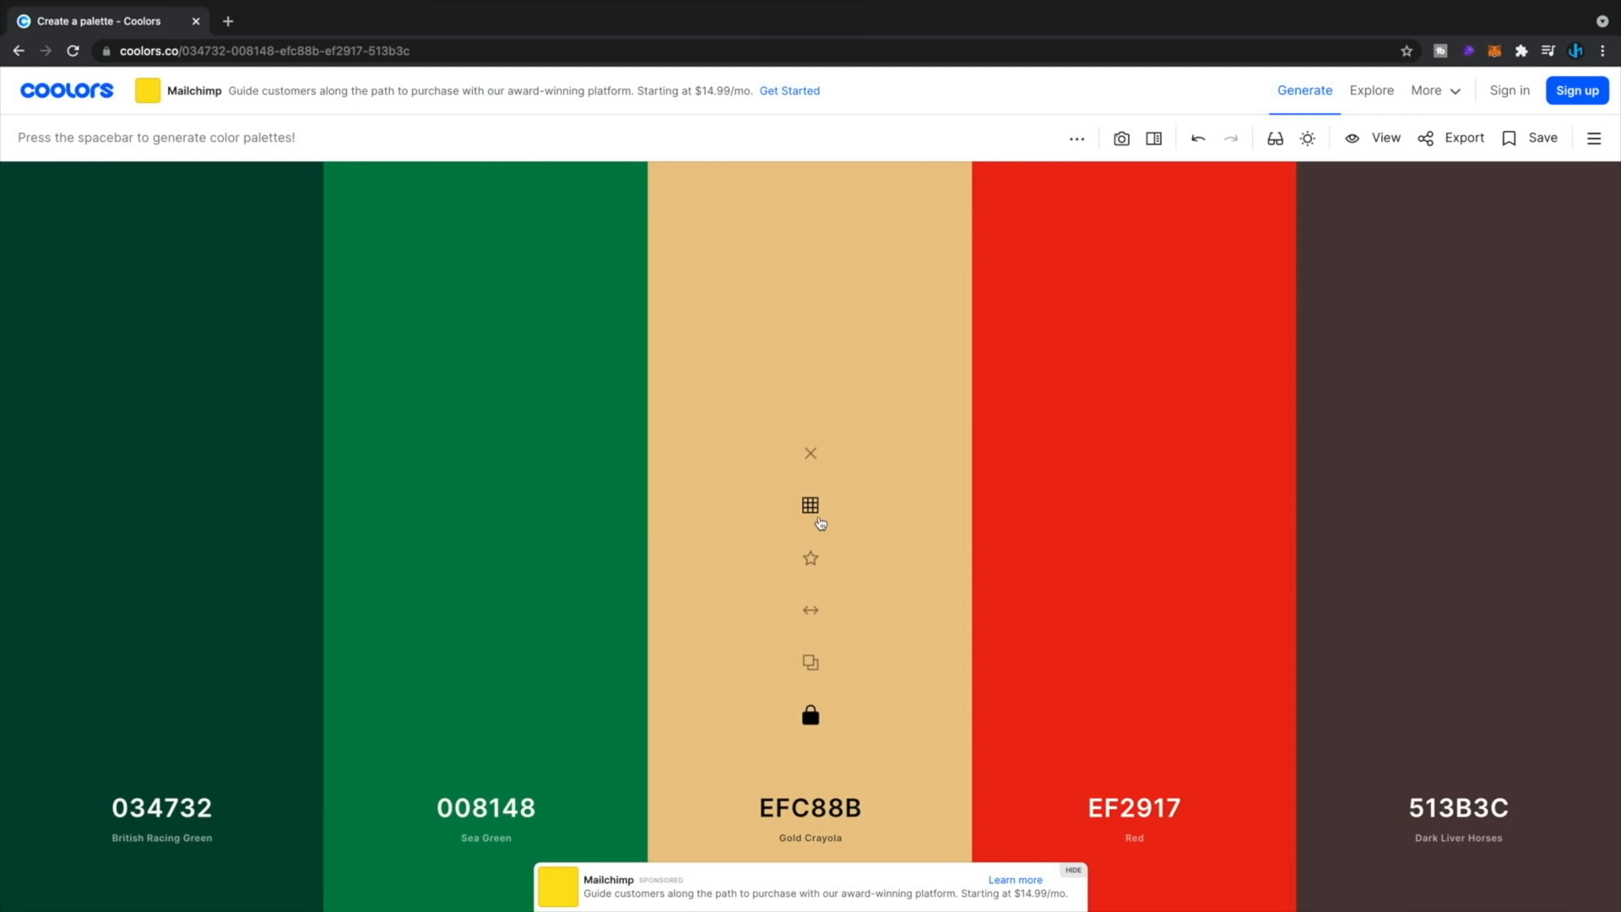
key("space")
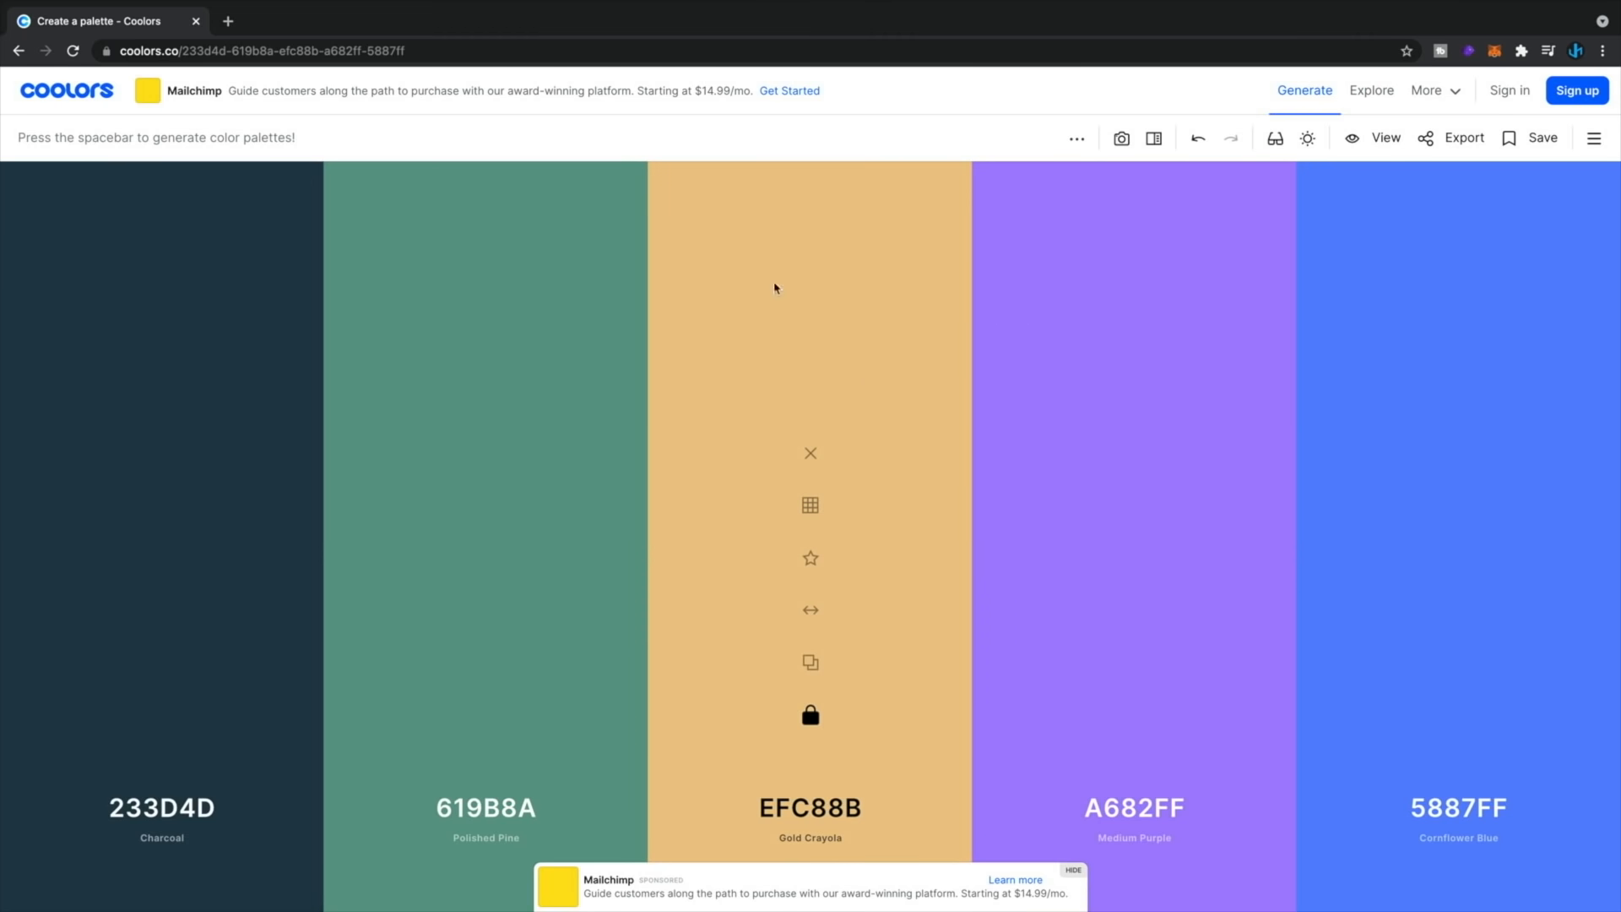
key("space")
key("space")
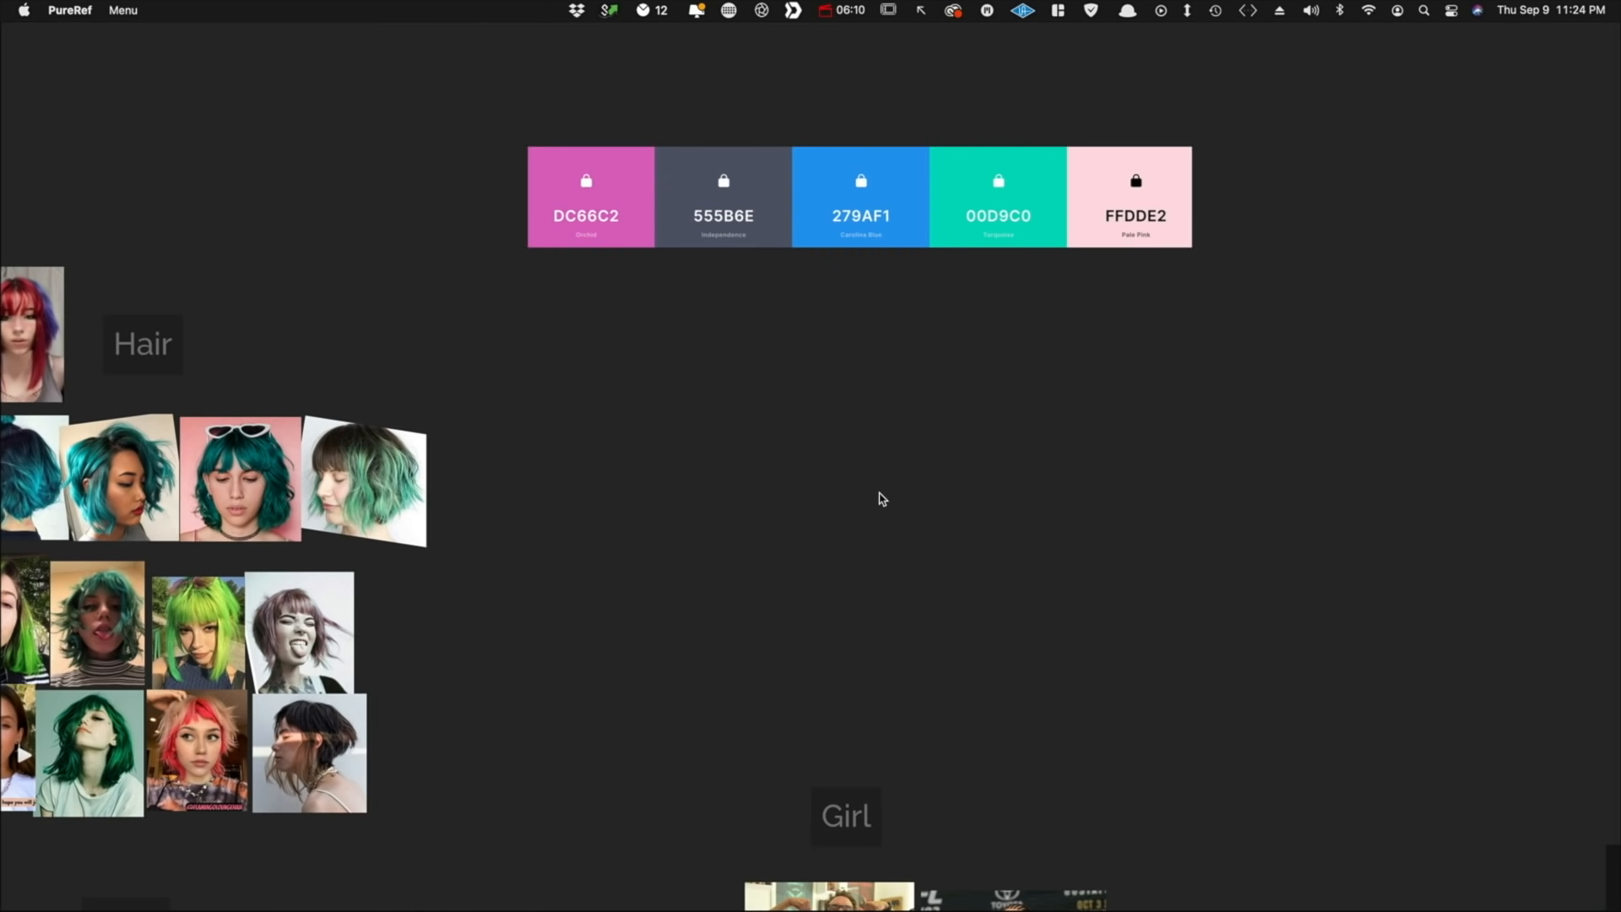
Return to the PureRef board and look over the Girl reference group
scroll(881, 498, "down", 3)
scroll(906, 639, "down", 10)
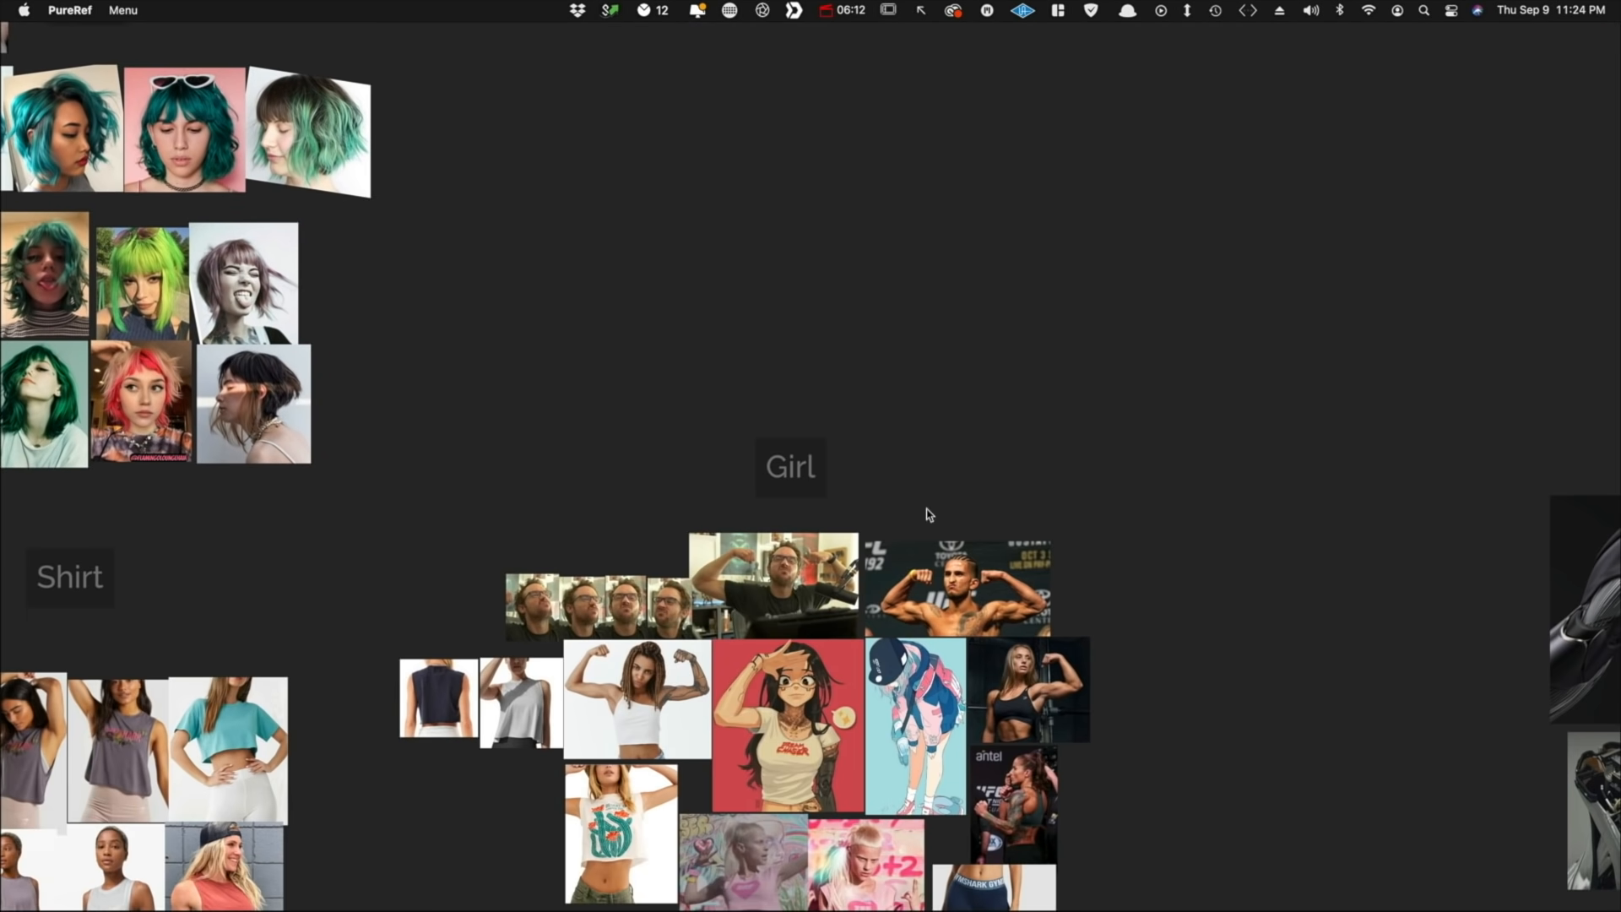
scroll(989, 441, "down", 2)
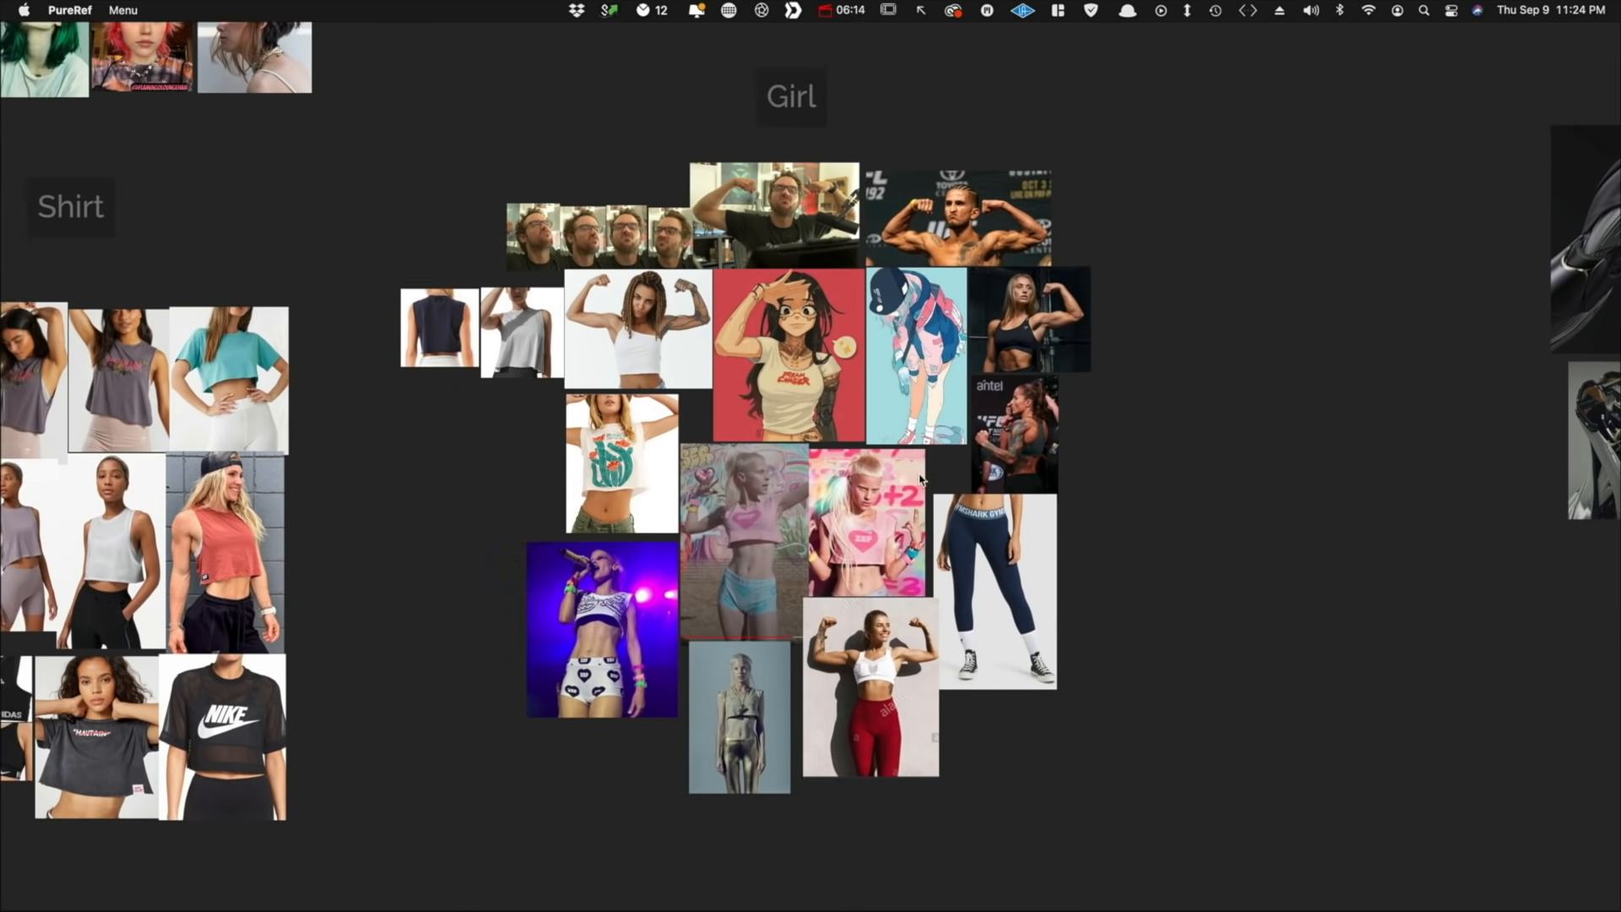
scroll(760, 688, "up", 3)
Examine the Shirt reference group, focusing on the cropped grey T-shirt with the crossed-out lettering
mouse_move(511, 574)
left_mouse_down()
mouse_move(500, 675)
mouse_move(777, 765)
mouse_move(684, 632)
mouse_move(701, 486)
left_mouse_up()
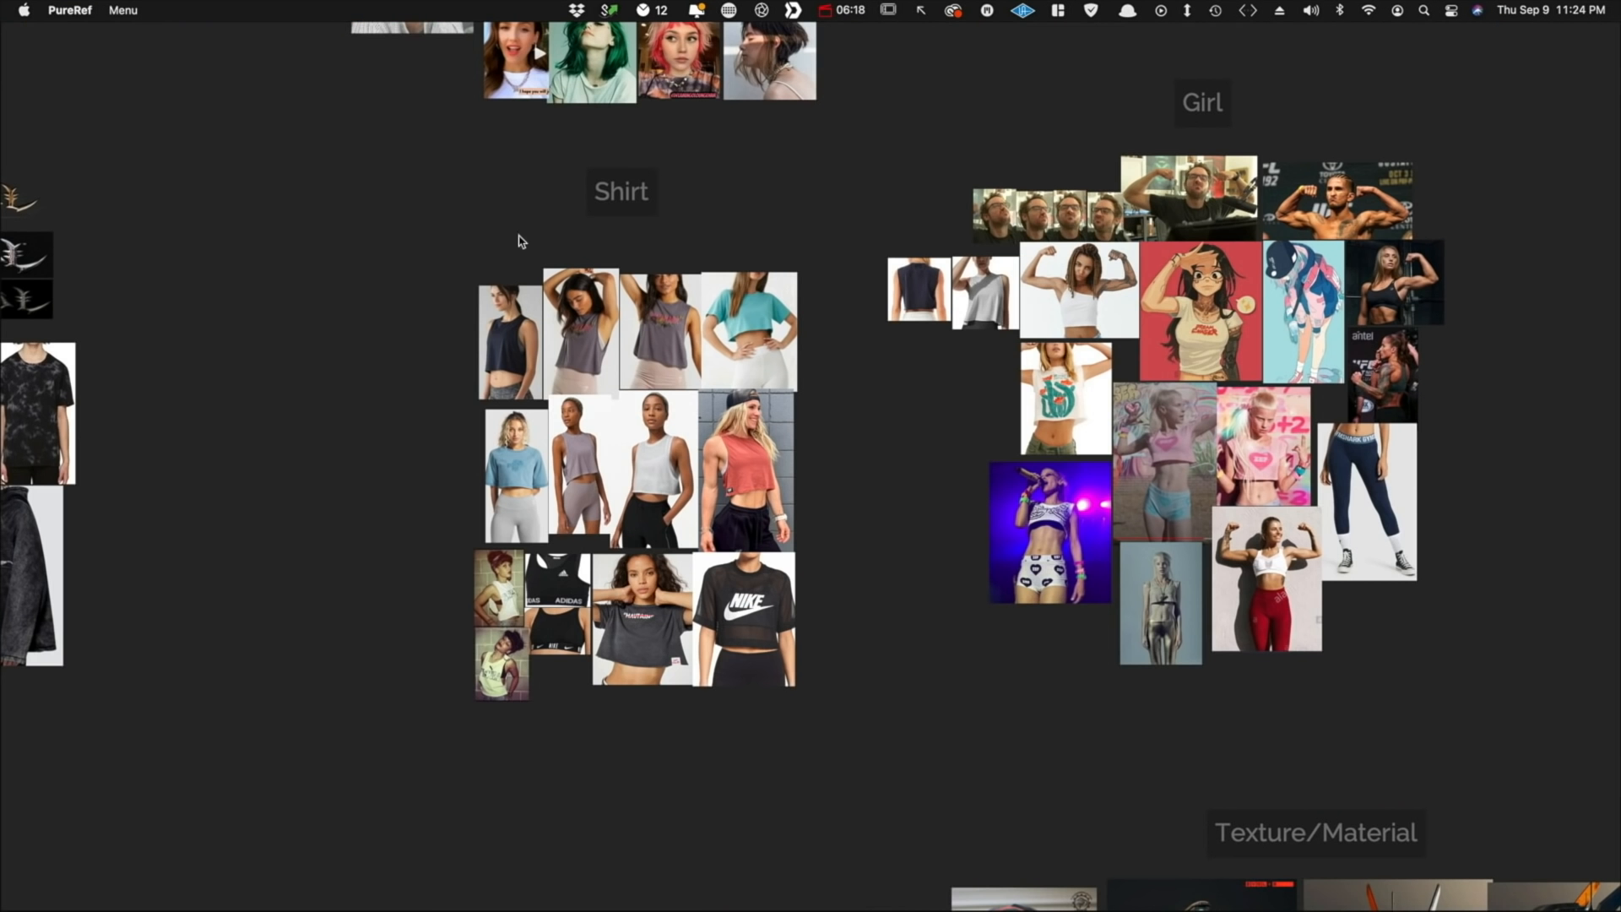
scroll(574, 279, "left", 2)
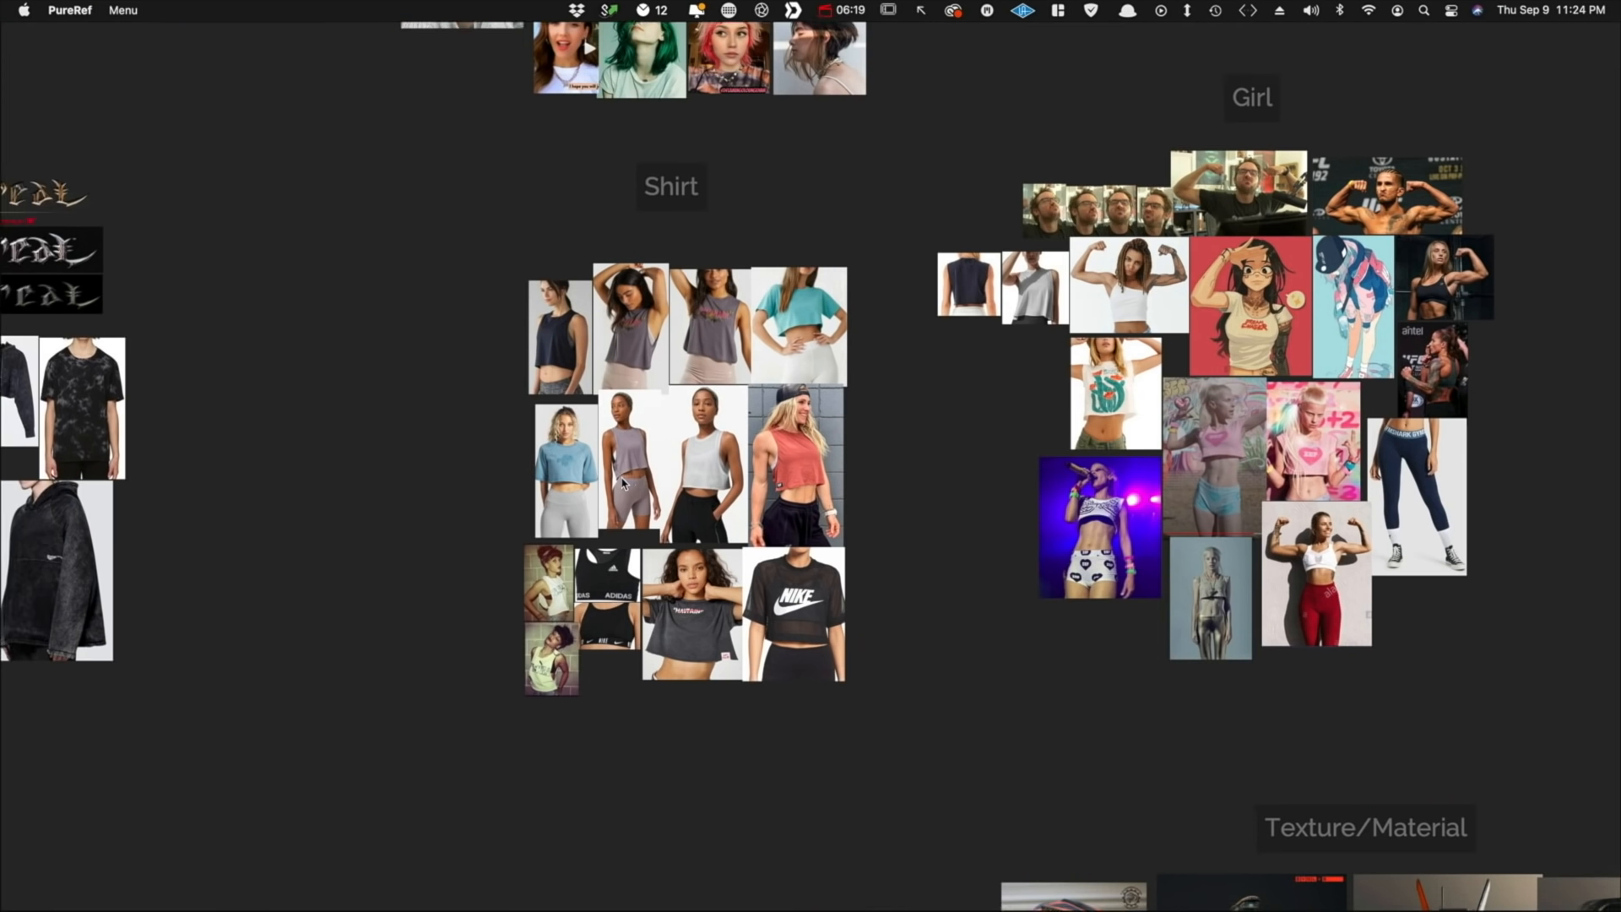
scroll(718, 380, "up", 5)
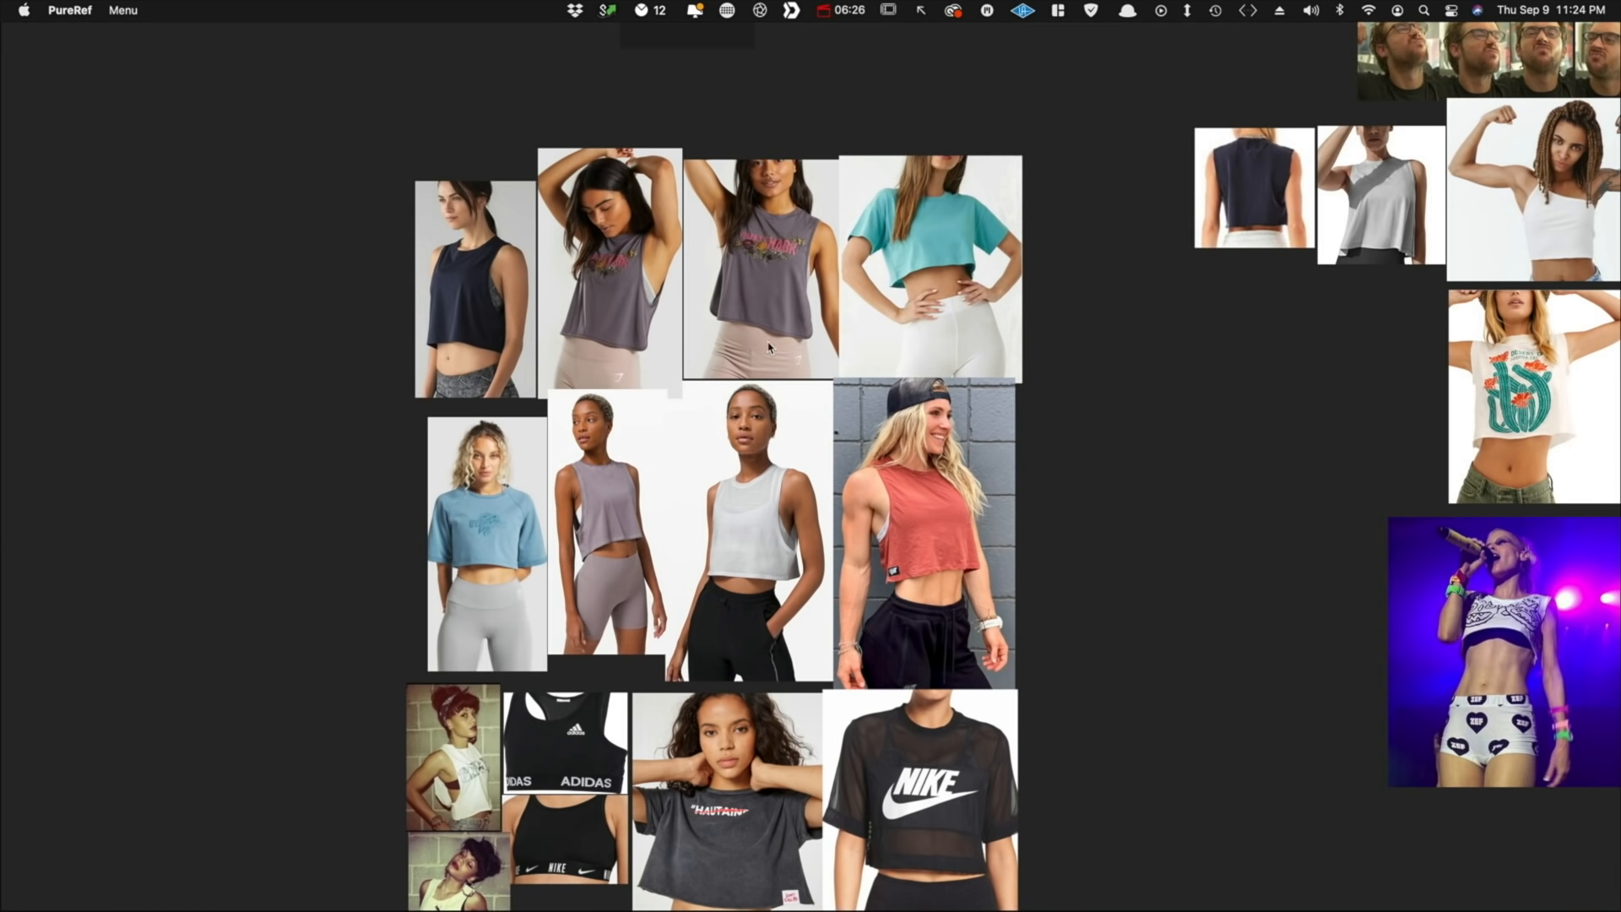
scroll(772, 680, "down", 3)
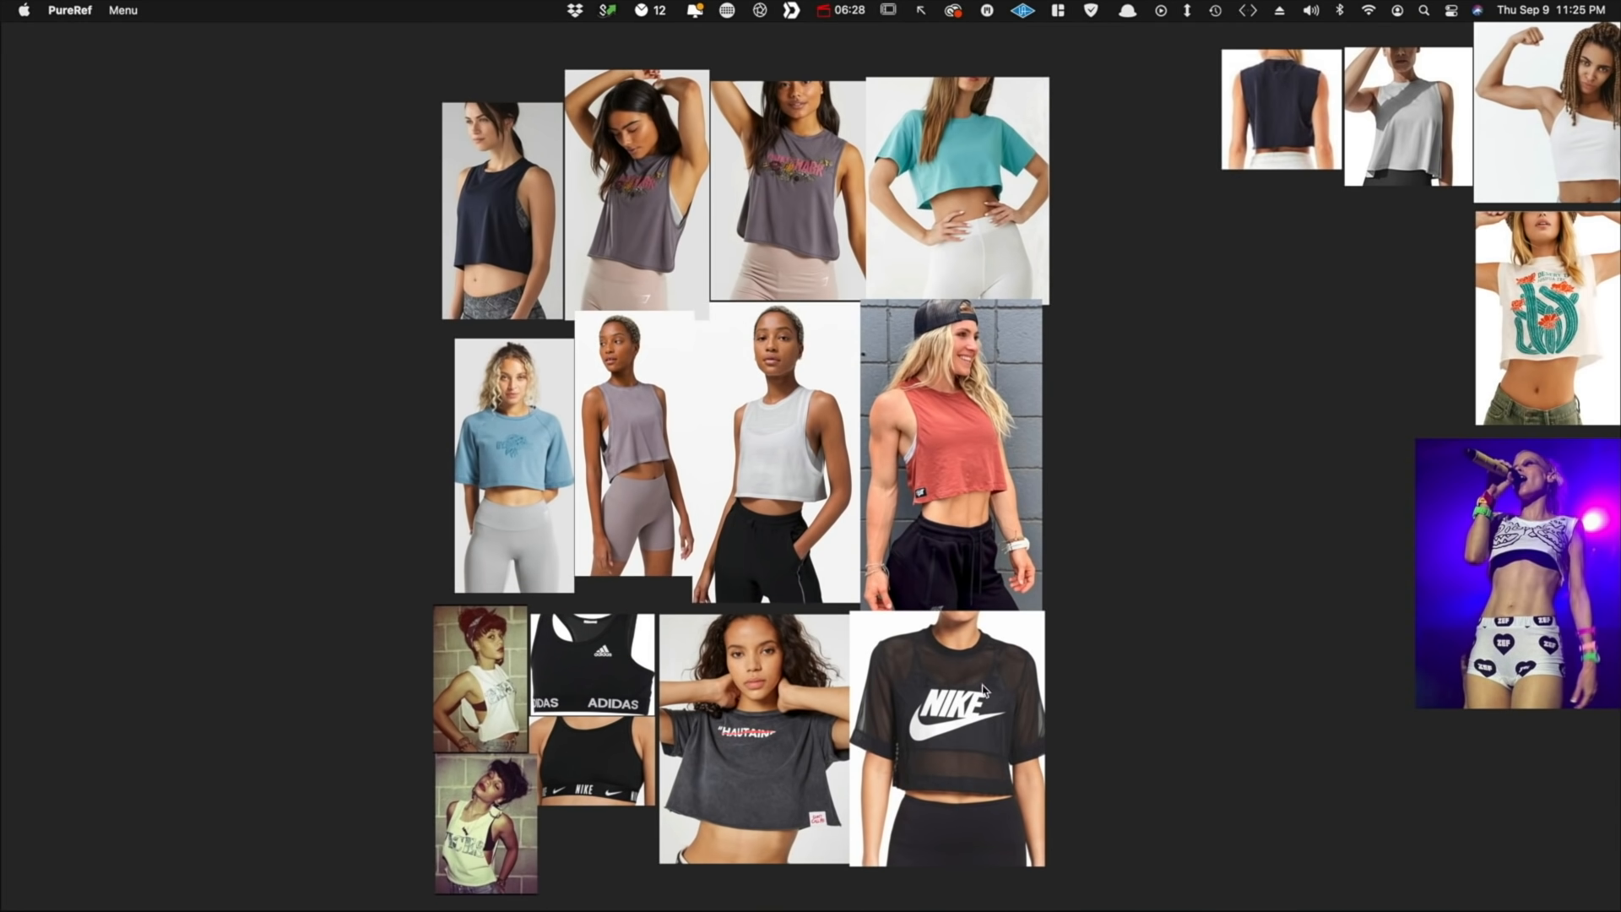
scroll(904, 603, "up", 6)
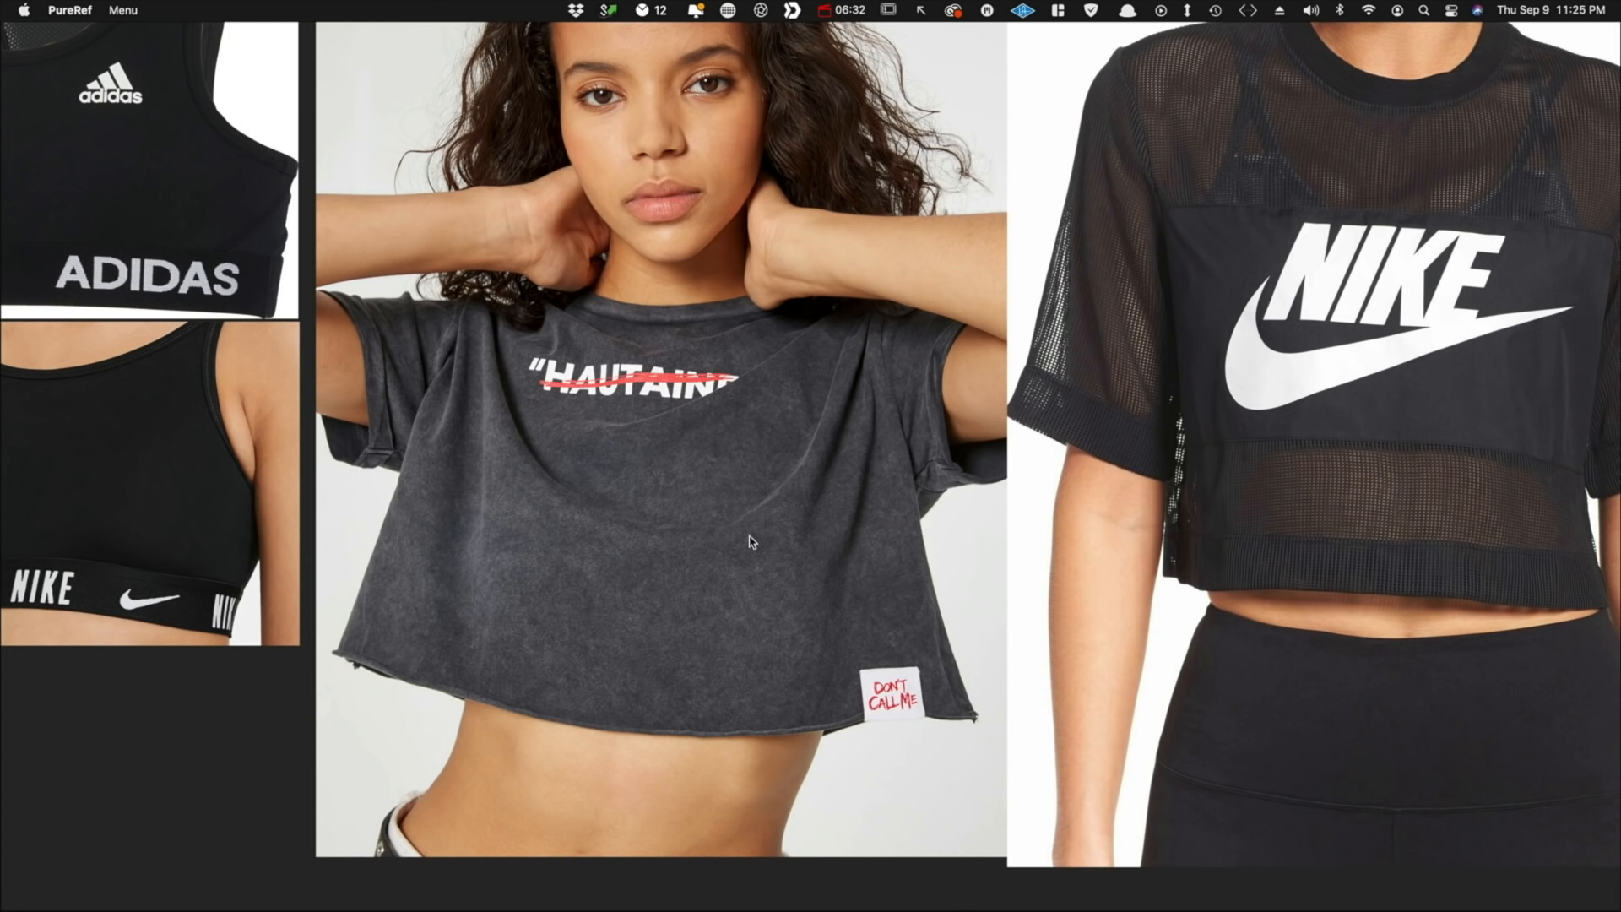
scroll(574, 587, "up", 3)
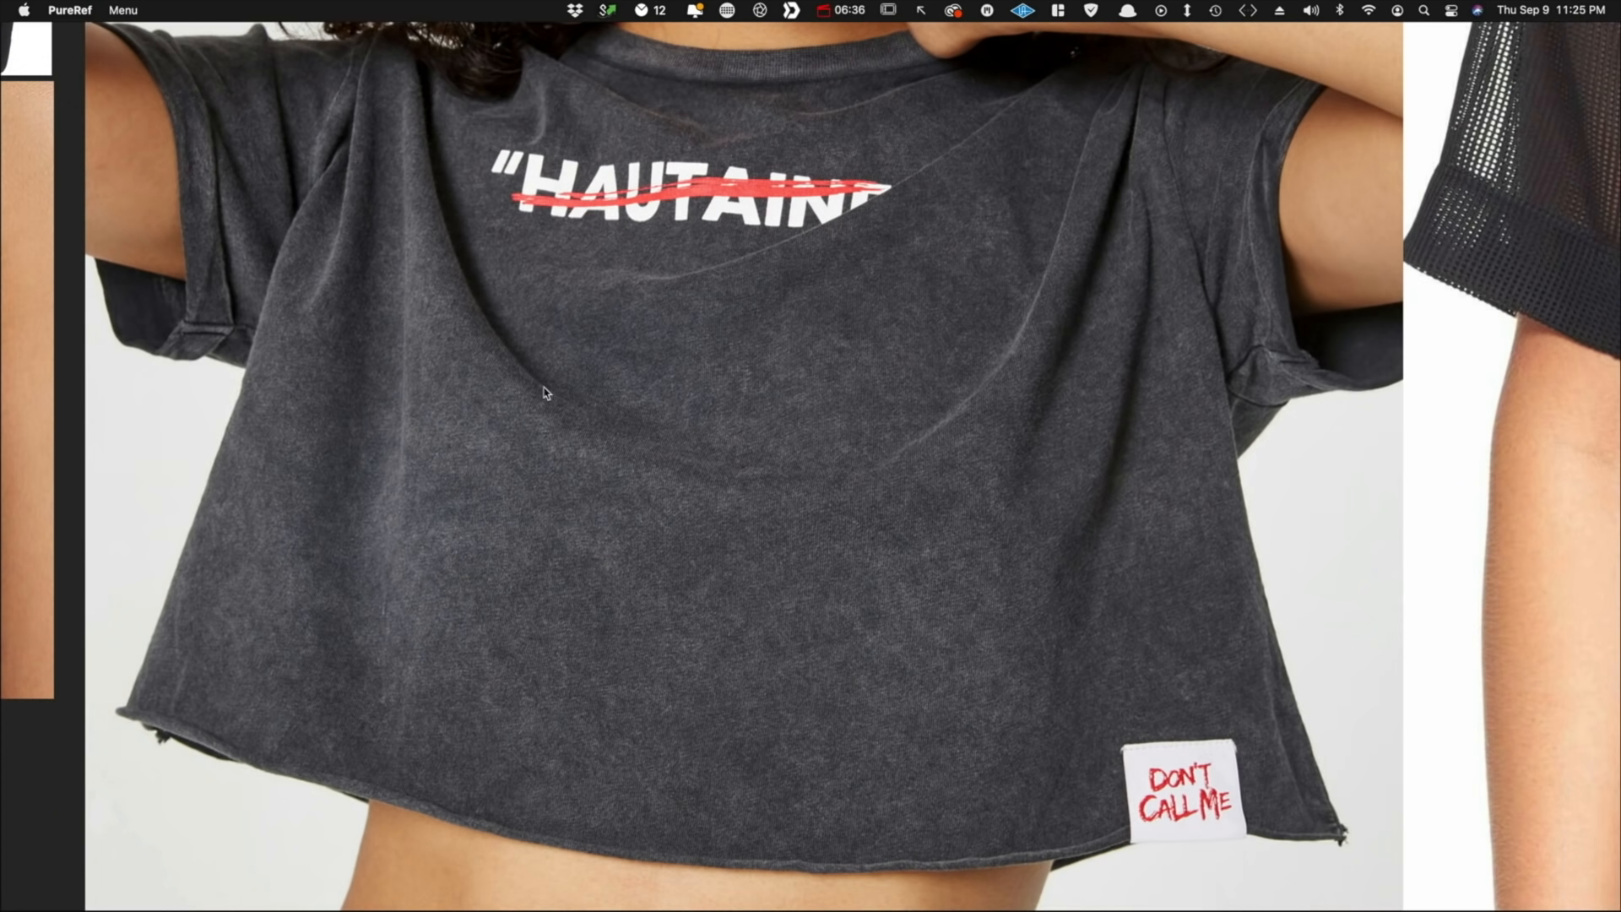
Examine the Unreal logos and the acid-washed hoodie references, including a close look at the cropped hoodie
scroll(918, 331, "down", 8)
middle_click_drag(918, 331, 972, 452)
scroll(972, 452, "down", 3)
middle_click_drag(412, 334, 786, 495)
middle_click_drag(320, 509, 657, 586)
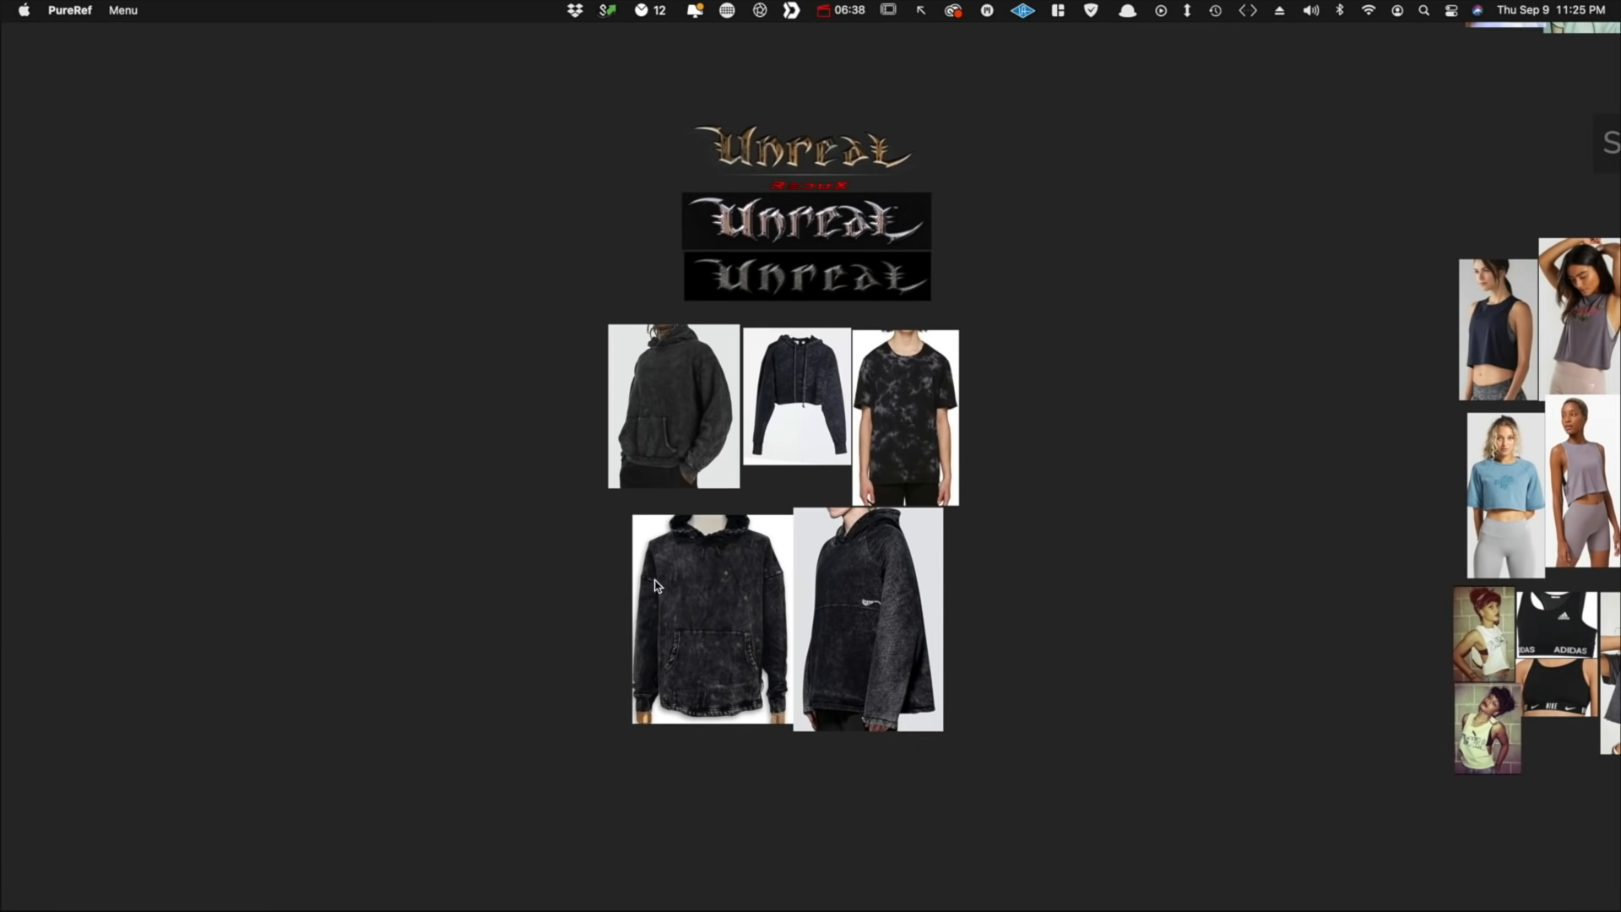
scroll(802, 459, "up", 3)
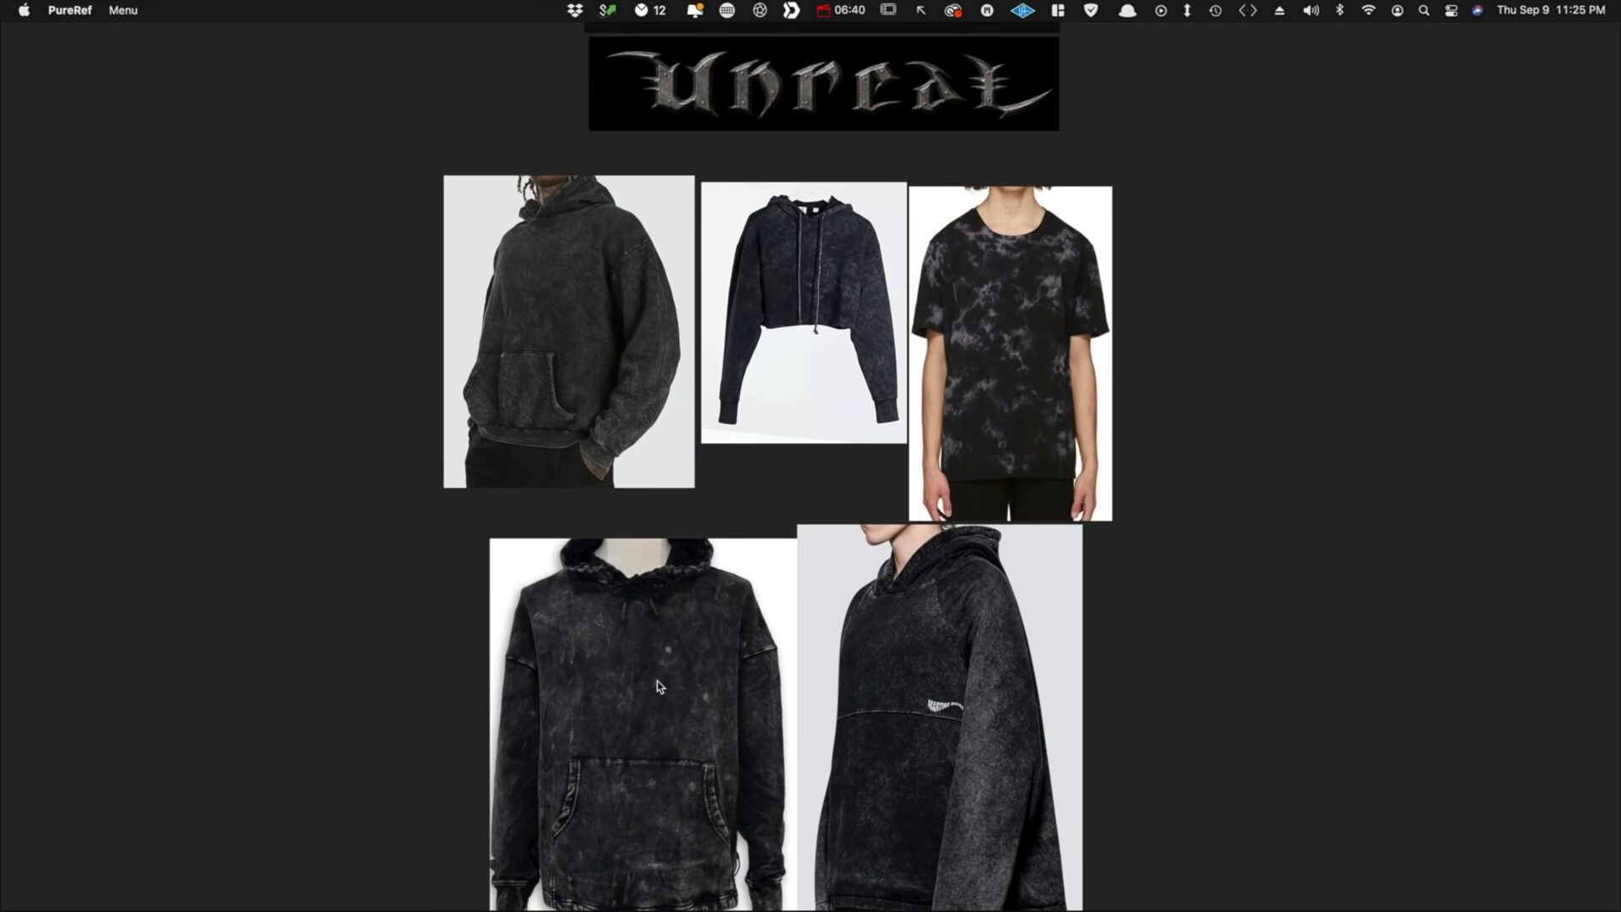
scroll(801, 388, "up", 5)
middle_click_drag(1226, 350, 689, 591)
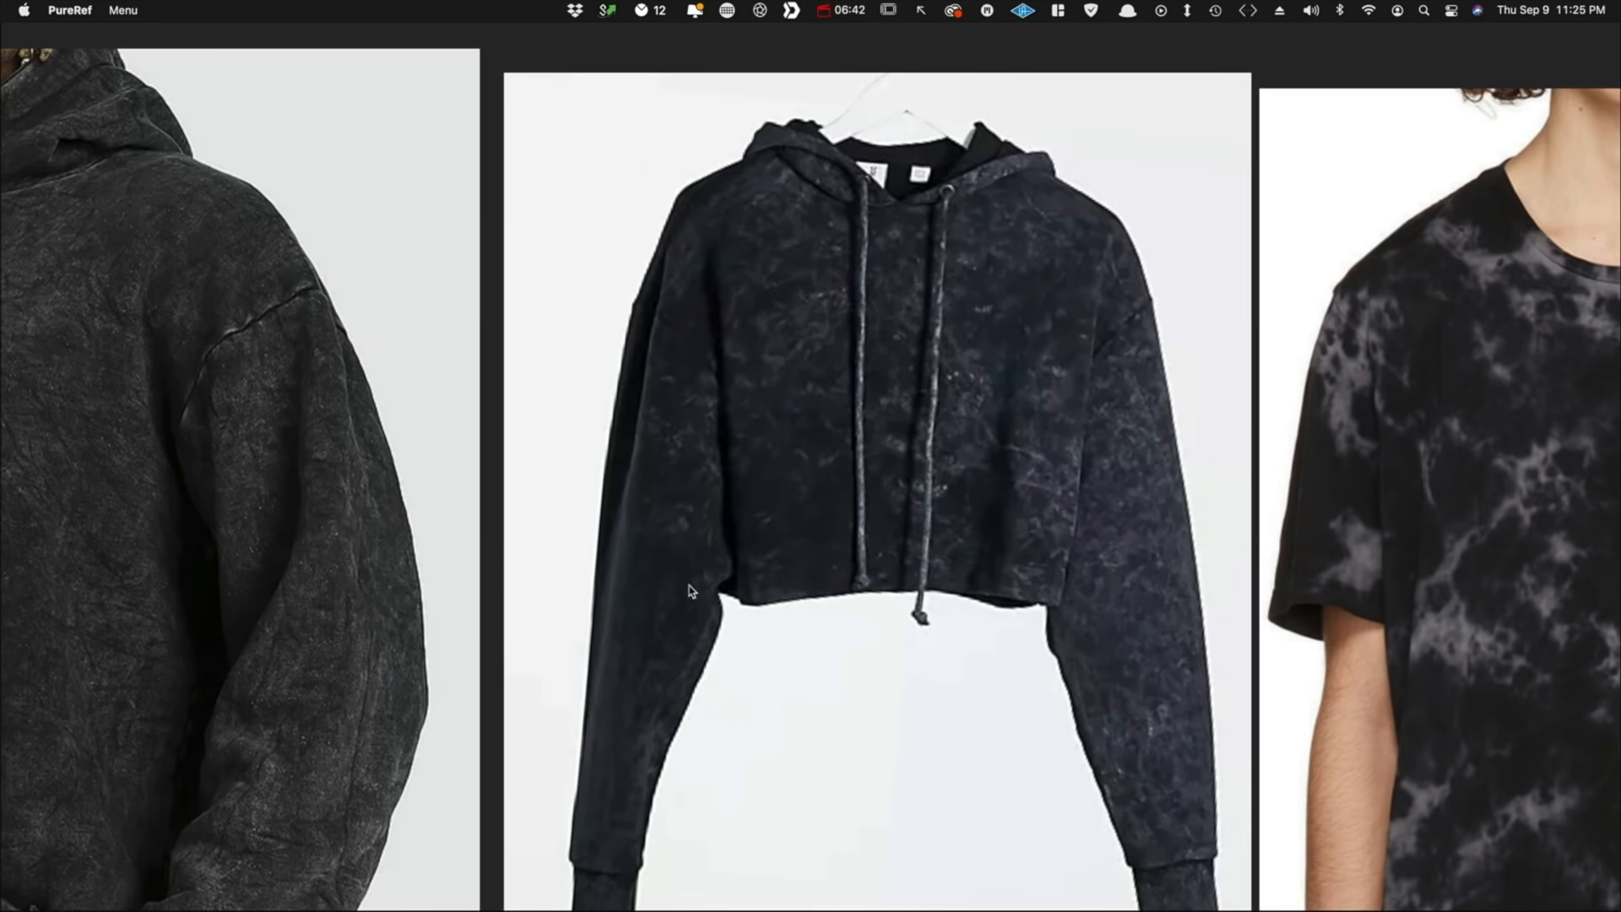
Go to the Hair reference group and circle the portrait with red and purple hair
scroll(1164, 402, "down", 6)
middle_click_drag(1291, 658, 923, 541)
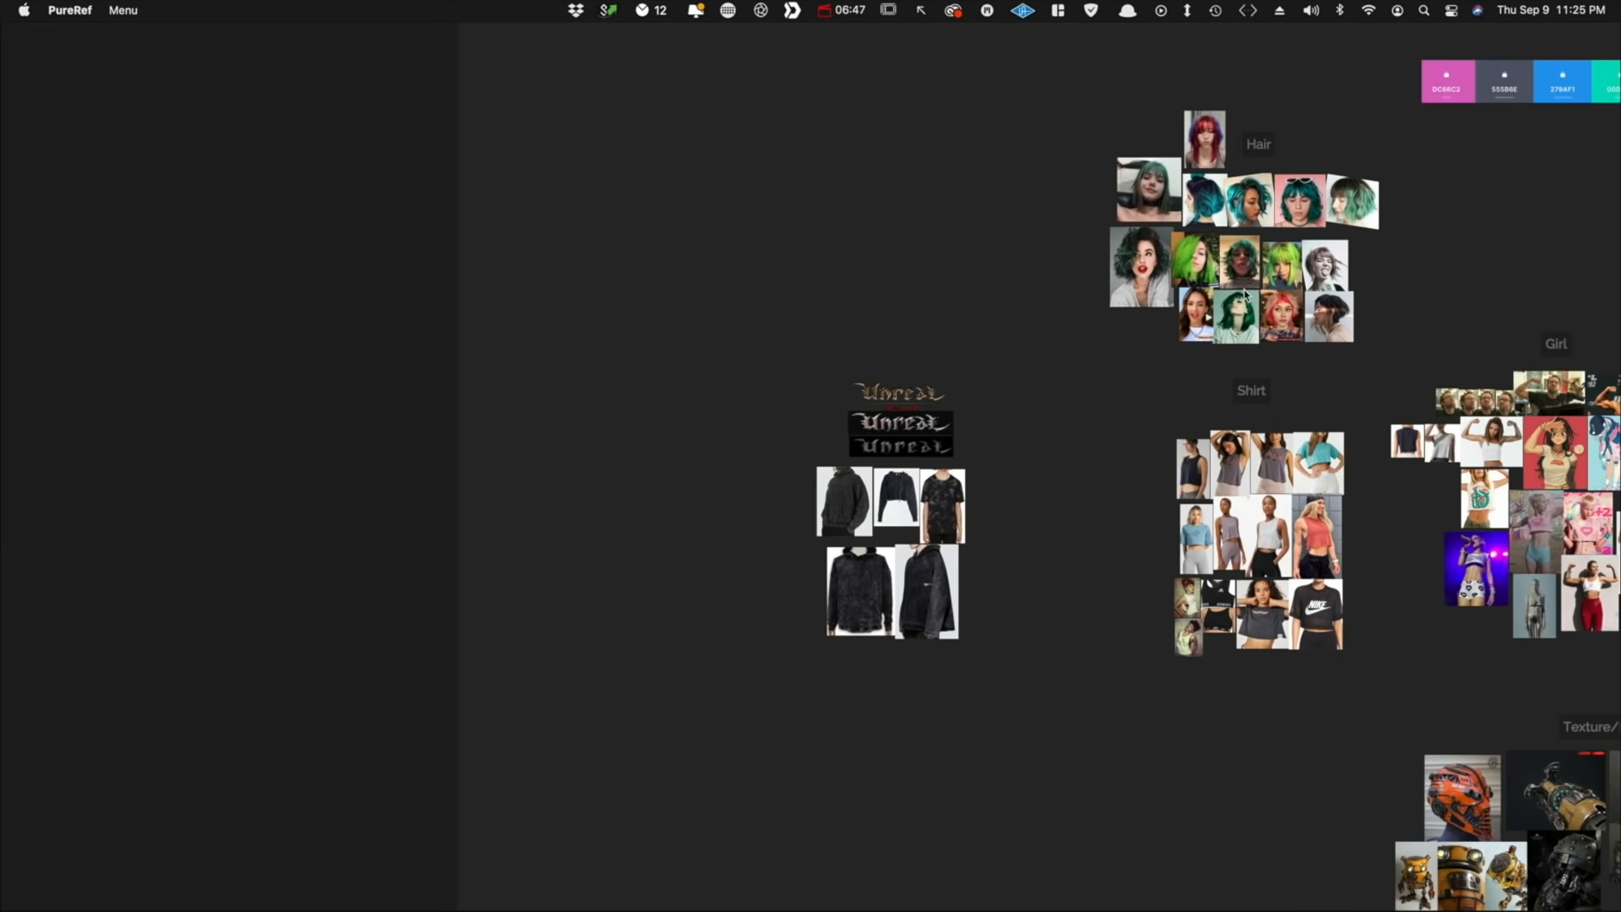
scroll(807, 375, "up", 5)
middle_click_drag(806, 375, 832, 456)
scroll(741, 179, "down", 1)
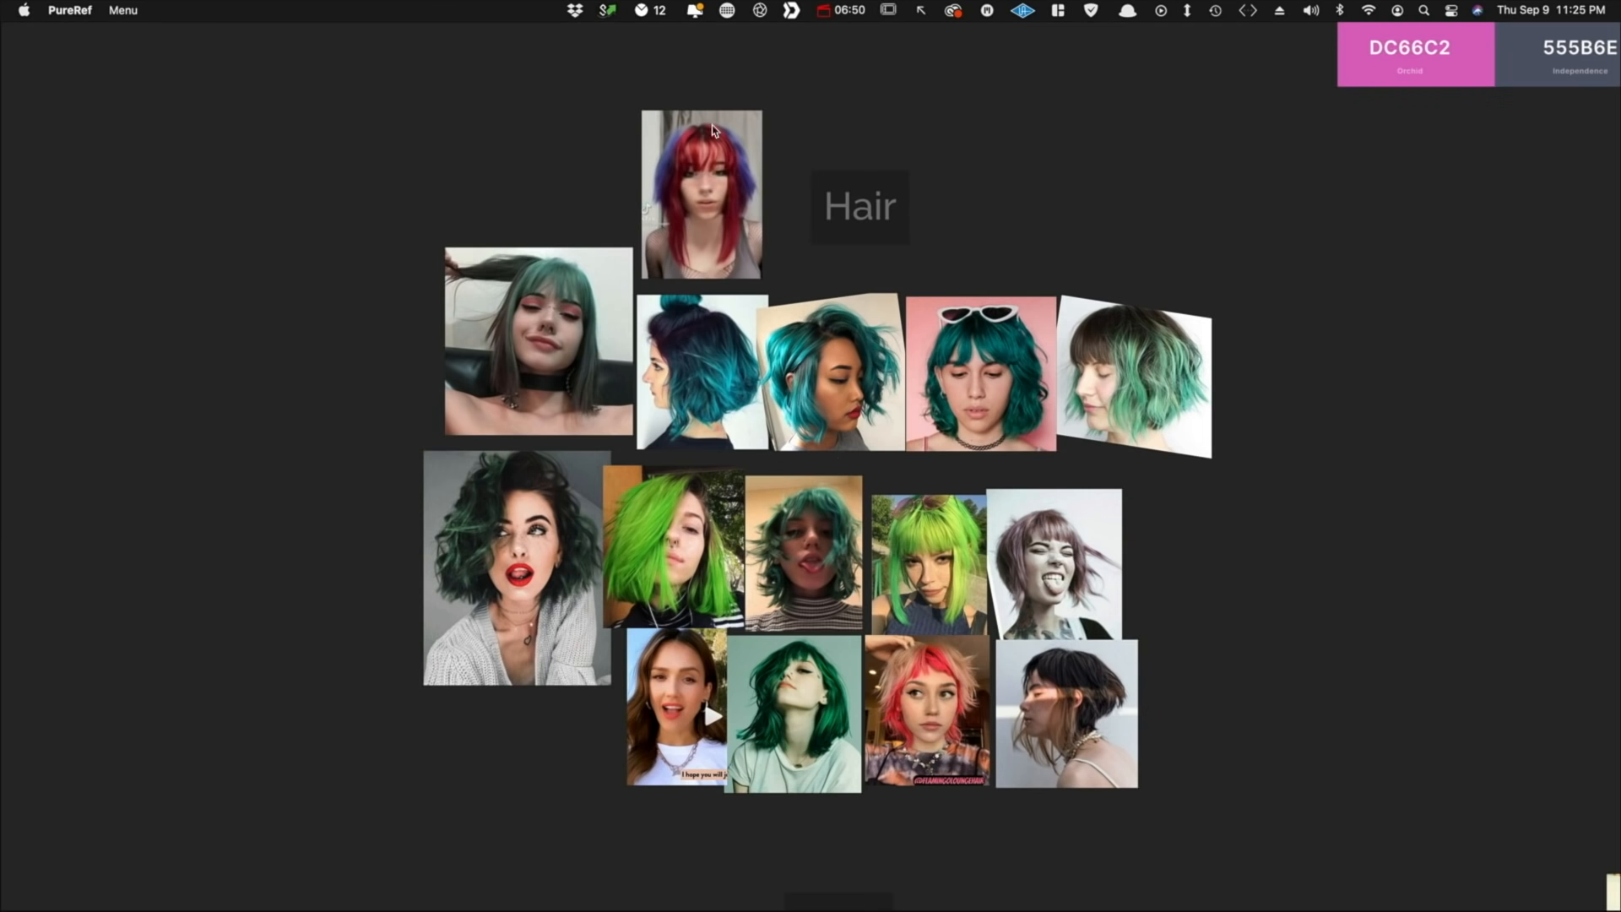
mouse_move(730, 101)
left_mouse_down()
mouse_move(639, 226)
mouse_move(794, 122)
mouse_move(675, 112)
left_mouse_up()
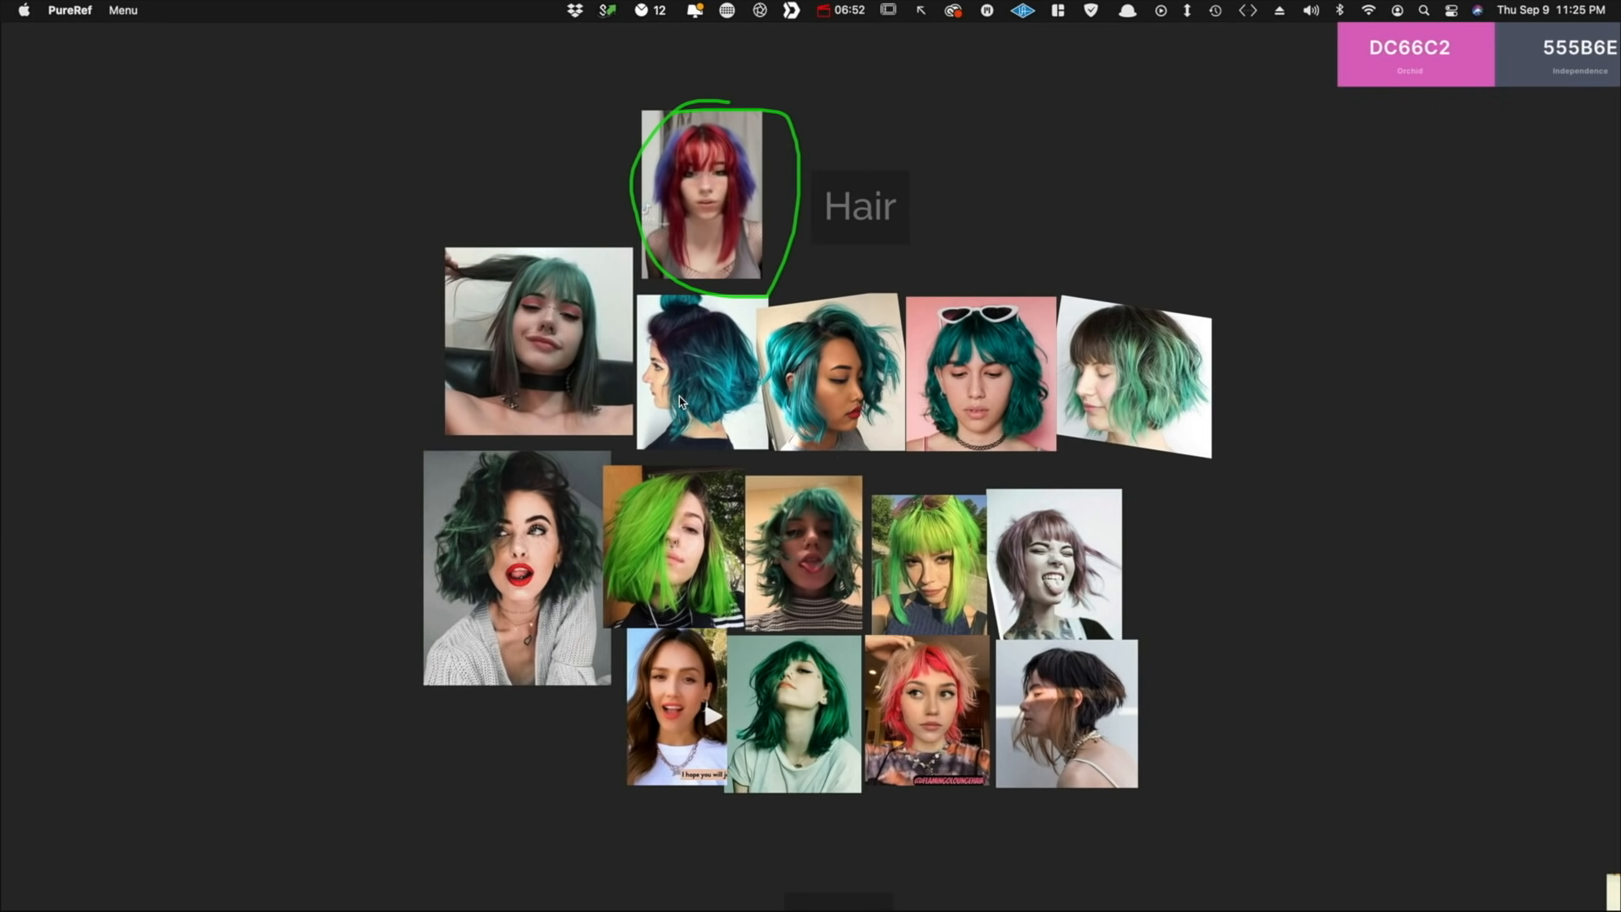
Outline the long side strands on the dark-haired profile photo in the Hair group and point an arrow at its short back
scroll(1071, 572, "up", 2)
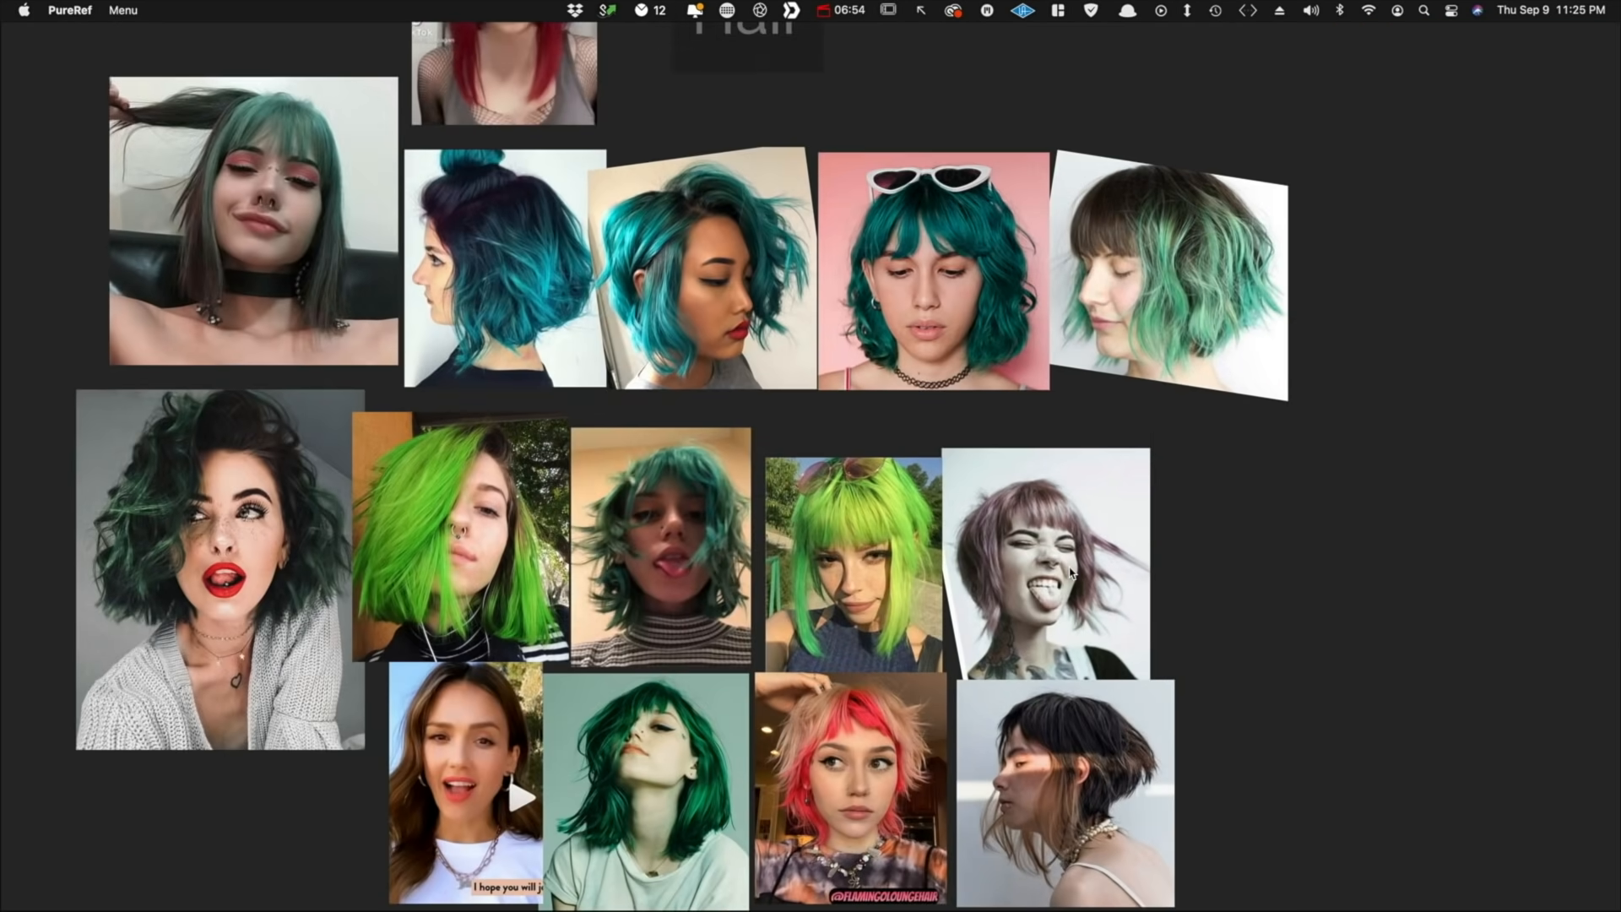
scroll(976, 566, "down", 2)
mouse_move(818, 363)
left_mouse_down()
mouse_move(813, 574)
mouse_move(980, 581)
mouse_move(1001, 358)
mouse_move(827, 369)
left_mouse_up()
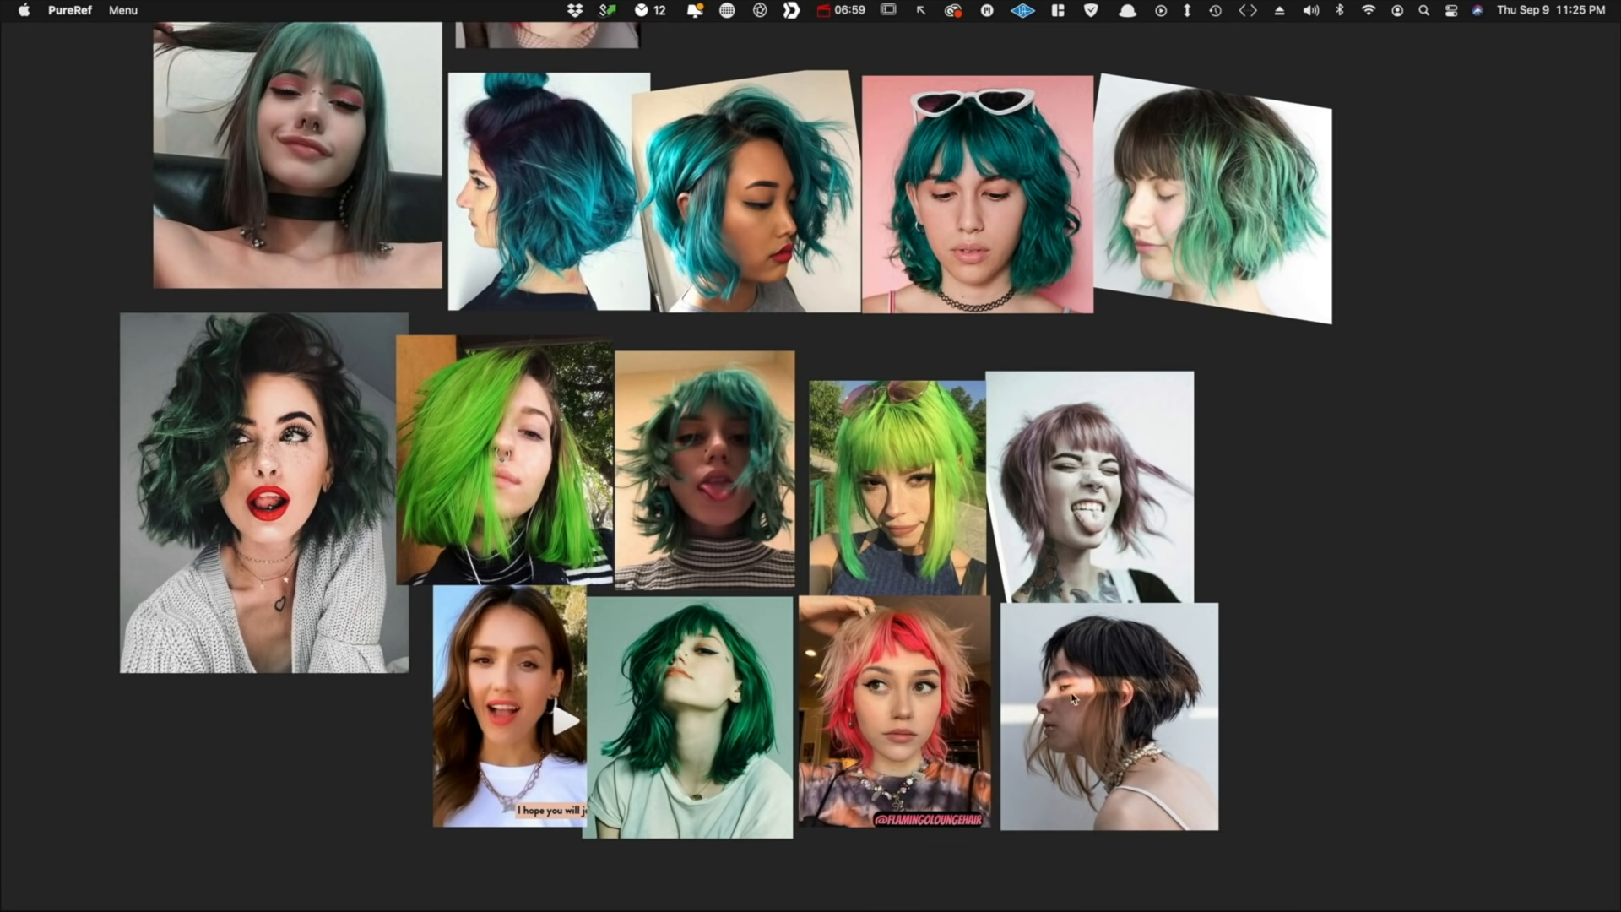
mouse_move(1106, 648)
left_mouse_down()
mouse_move(1066, 743)
mouse_move(1147, 726)
mouse_move(1125, 653)
left_mouse_up()
left_click_drag(1229, 612, 1179, 651)
mouse_move(1177, 631)
left_mouse_down()
mouse_move(1176, 651)
mouse_move(1211, 650)
left_mouse_up()
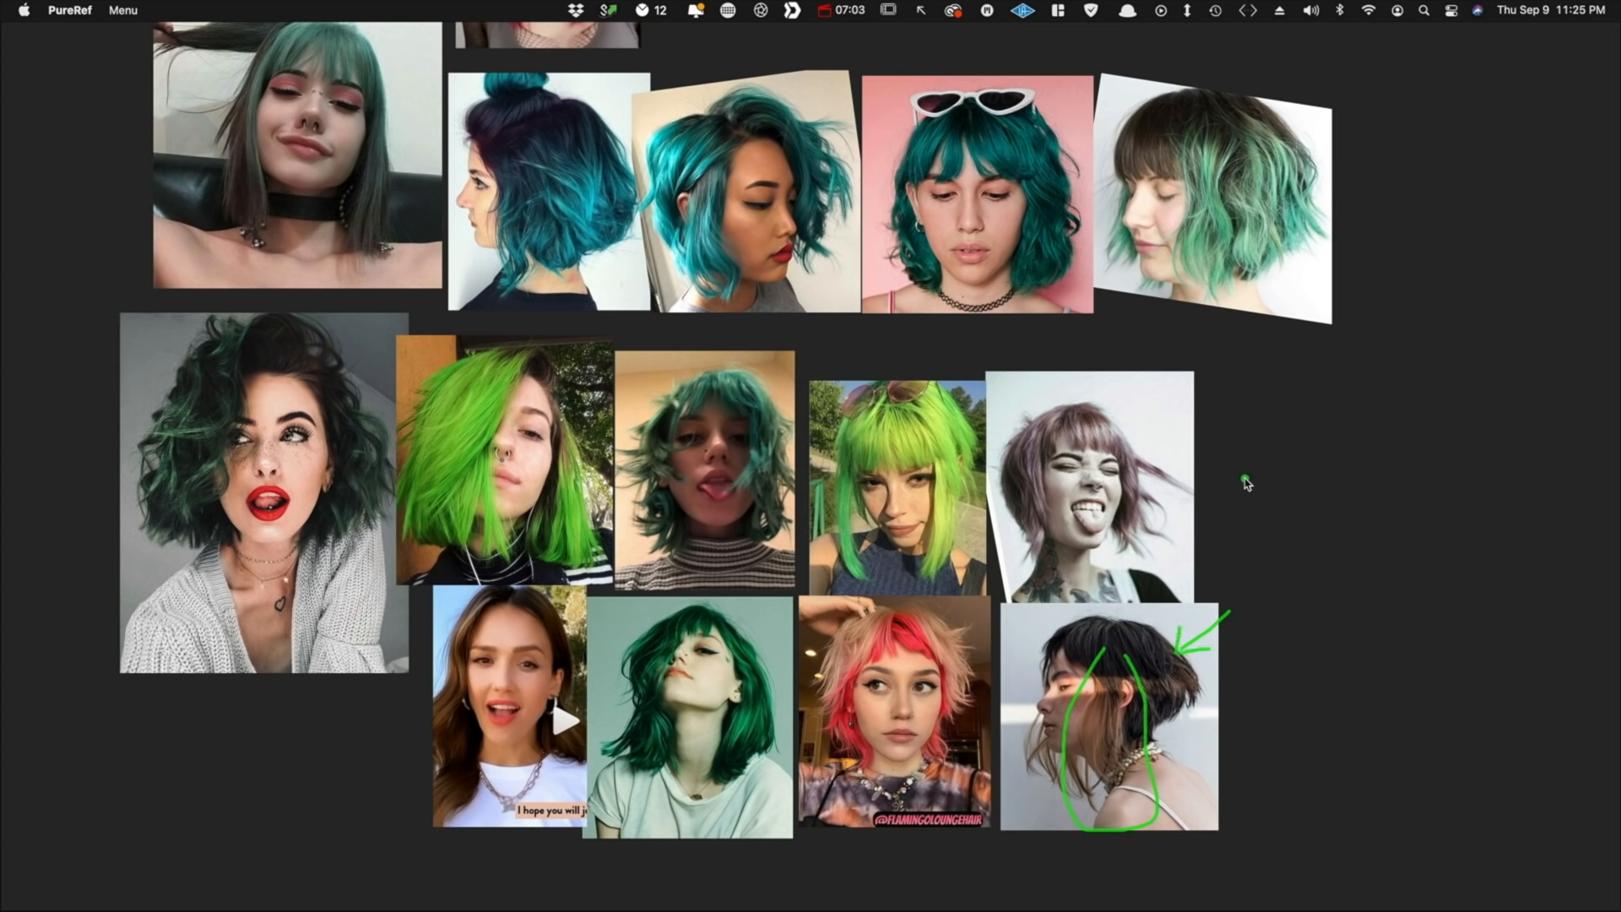
Mark the hair on the two-tone green bob photo and inspect the neighbouring teal hairstyles up close
mouse_move(1180, 130)
left_mouse_down()
mouse_move(1161, 247)
mouse_move(1159, 140)
left_mouse_up()
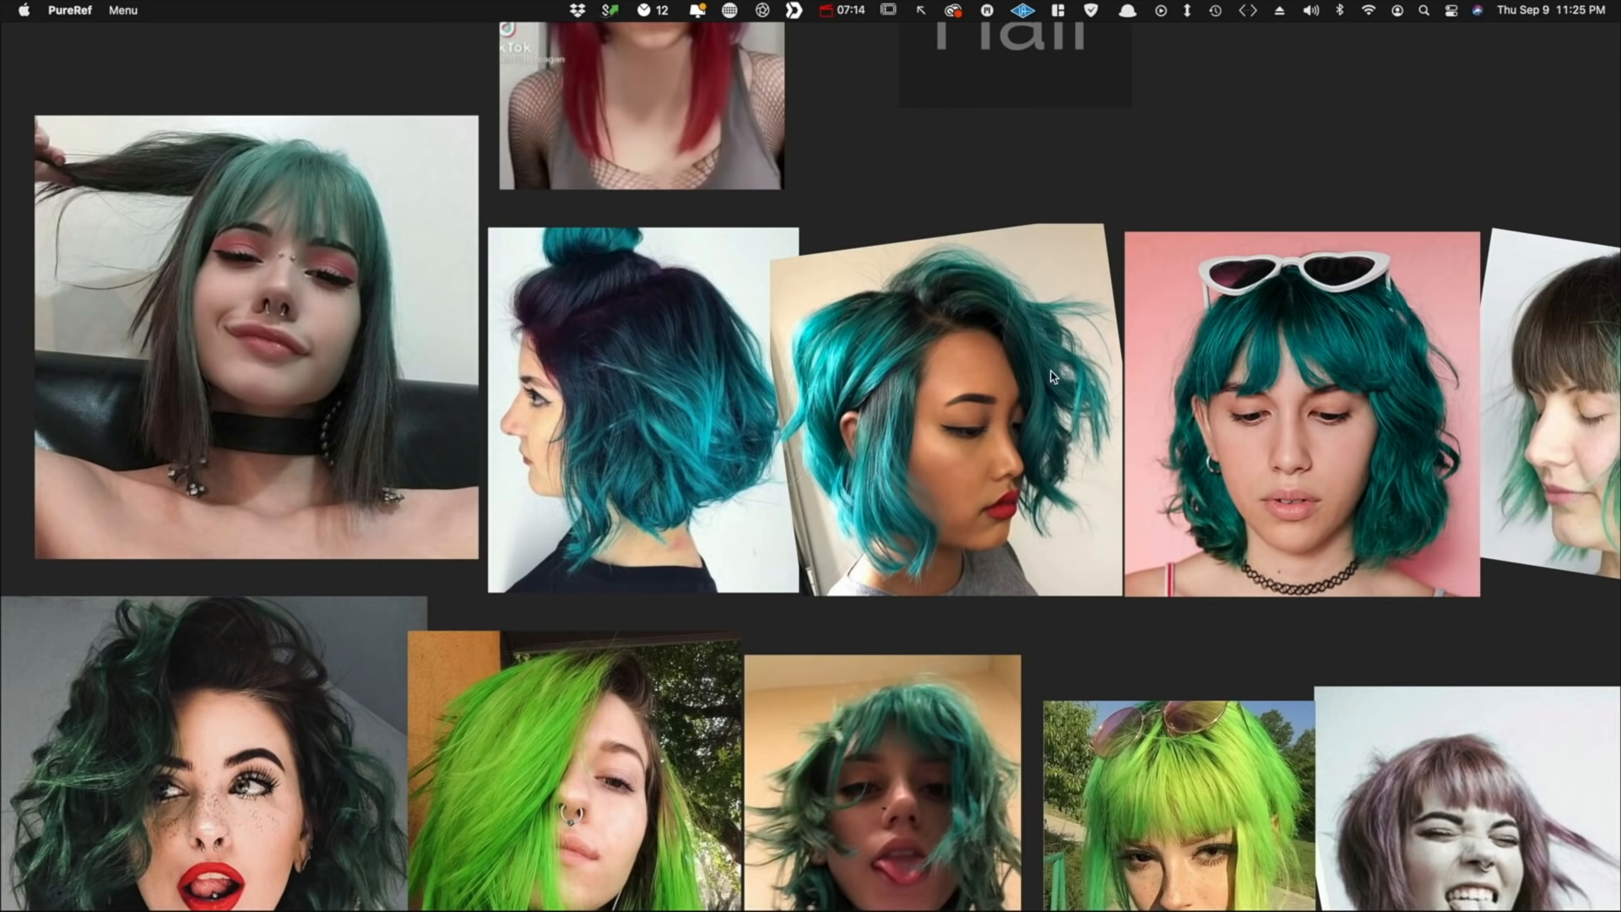
scroll(1203, 395, "up", 5)
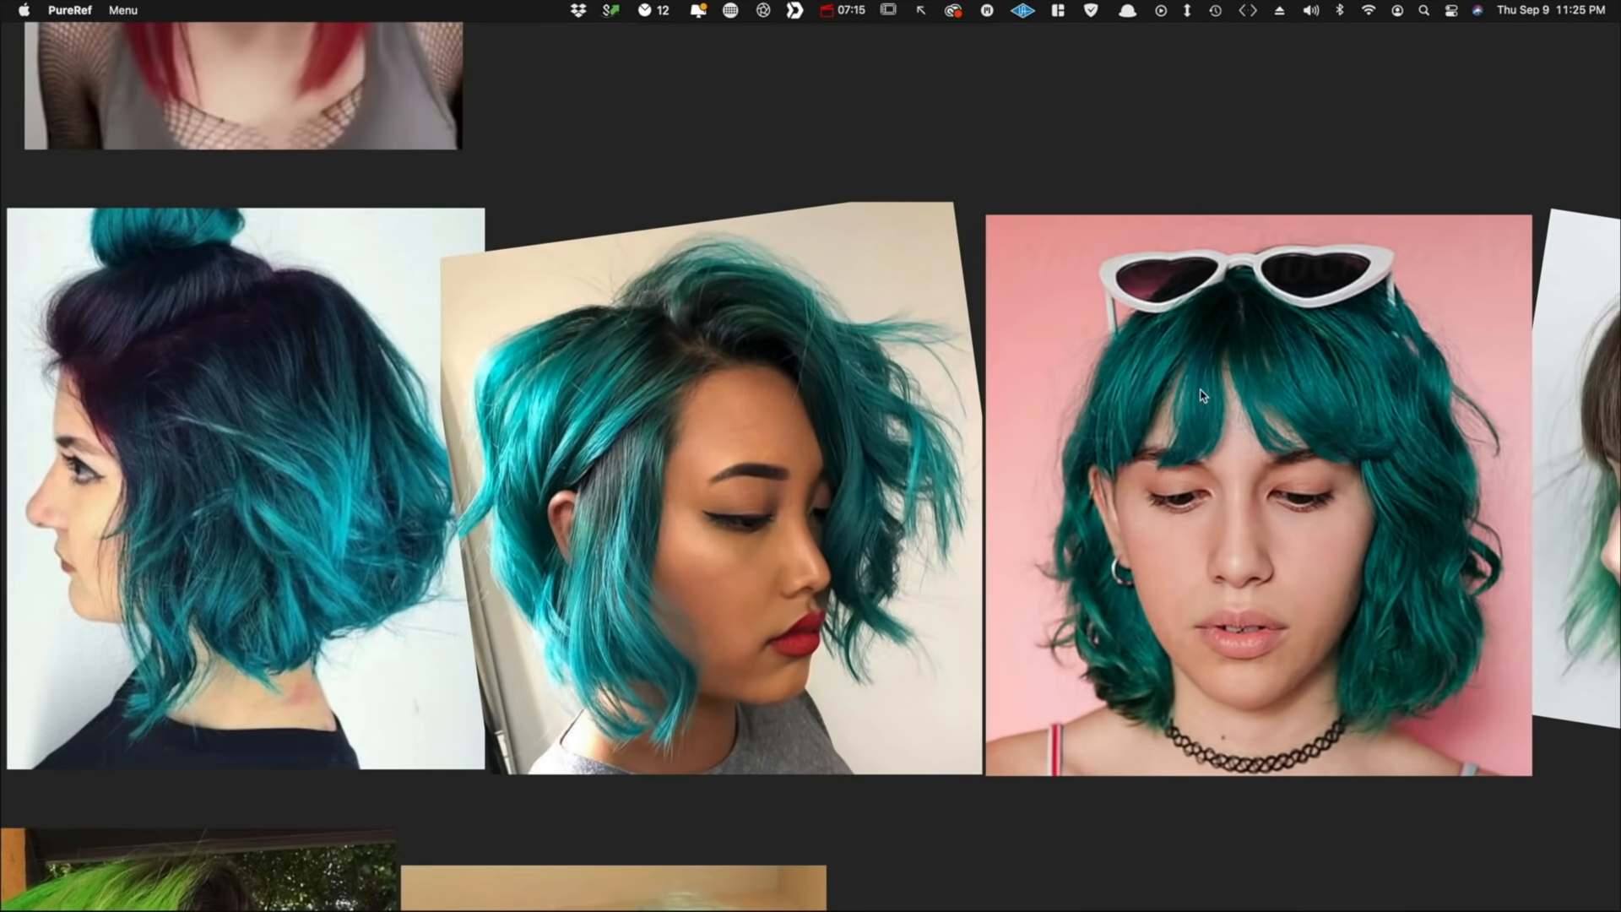
left_click_drag(1015, 358, 1068, 397)
Go to the Tech reference group and examine the Weta Workshop robotic forearm with translucent muscles up close
scroll(913, 557, "down", 6)
middle_click_drag(1248, 321, 589, 562)
left_click_drag(1086, 362, 1098, 413)
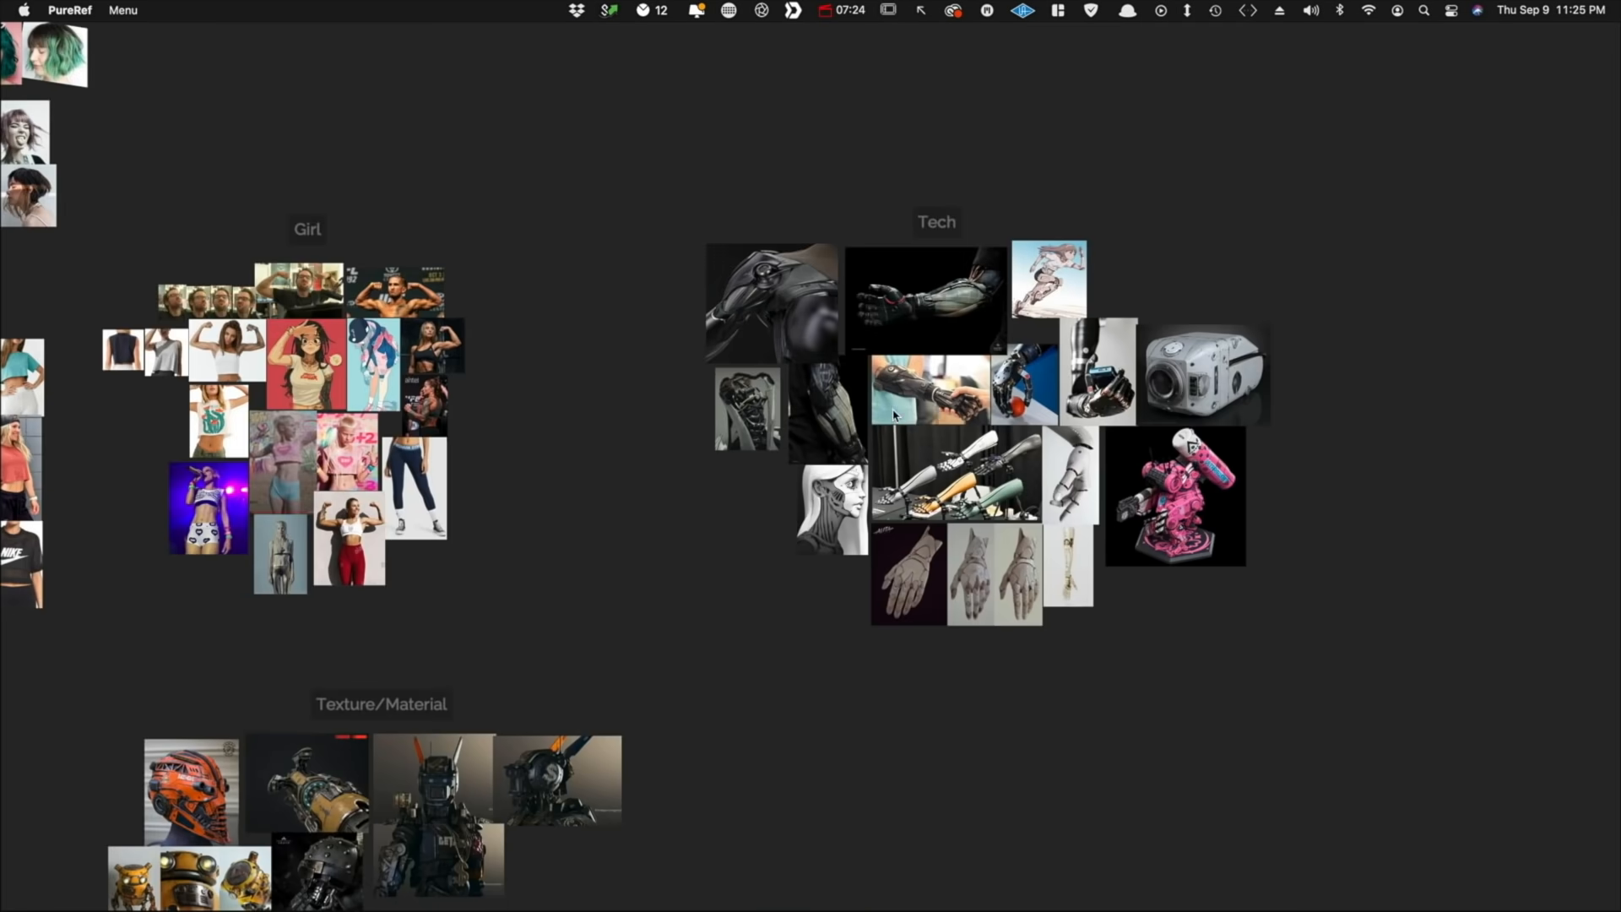
scroll(987, 363, "up", 4)
scroll(986, 363, "up", 2)
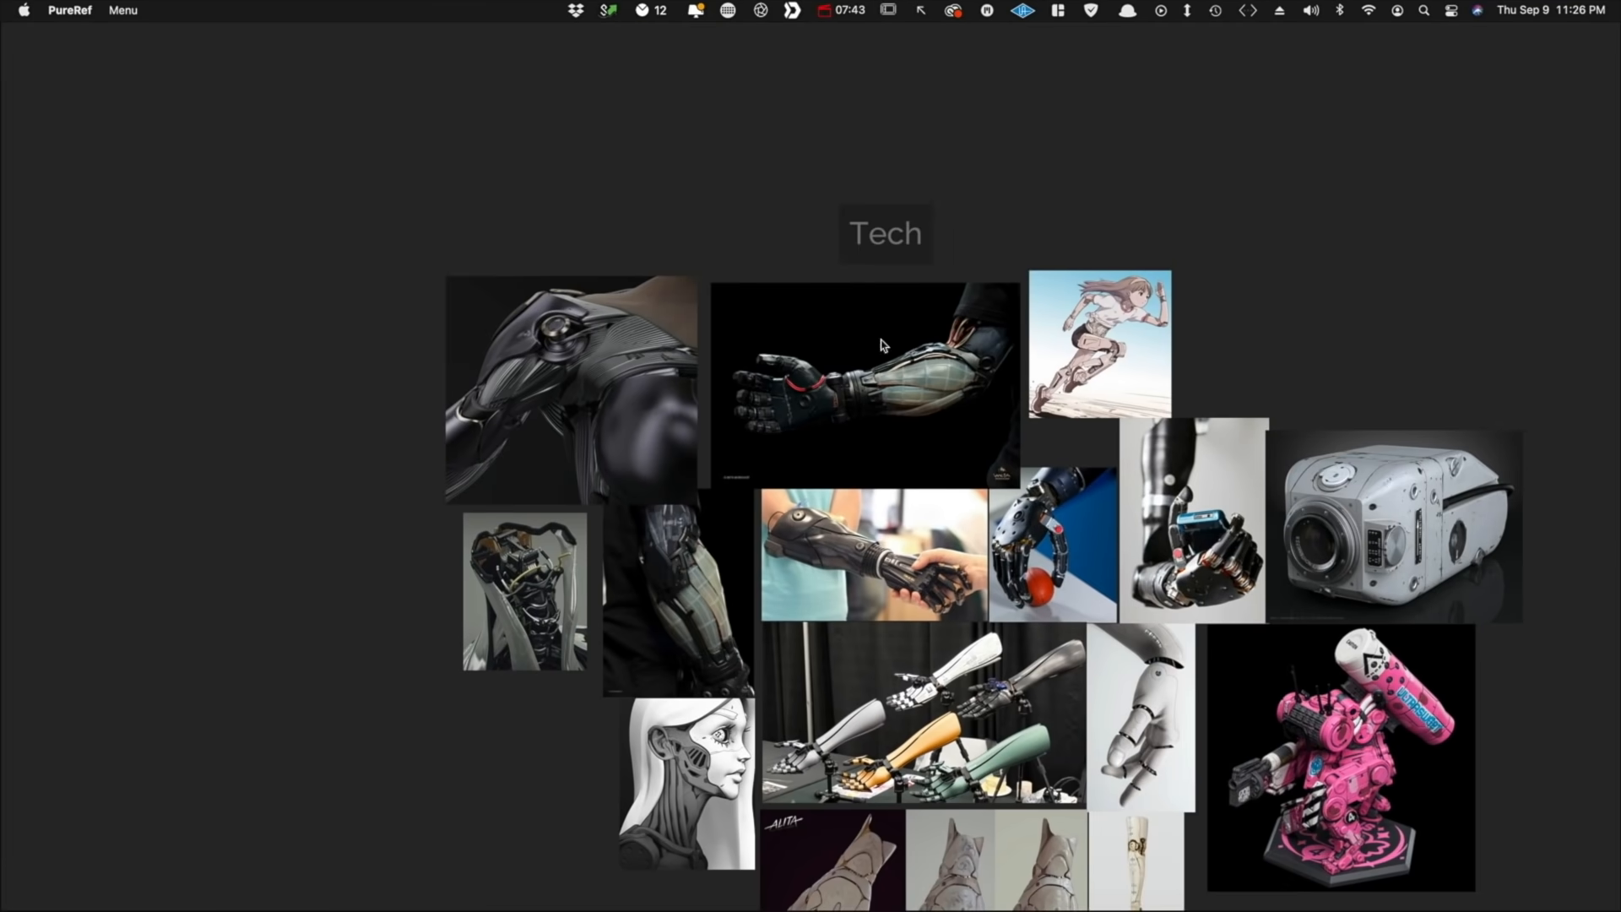
scroll(883, 344, "up", 5)
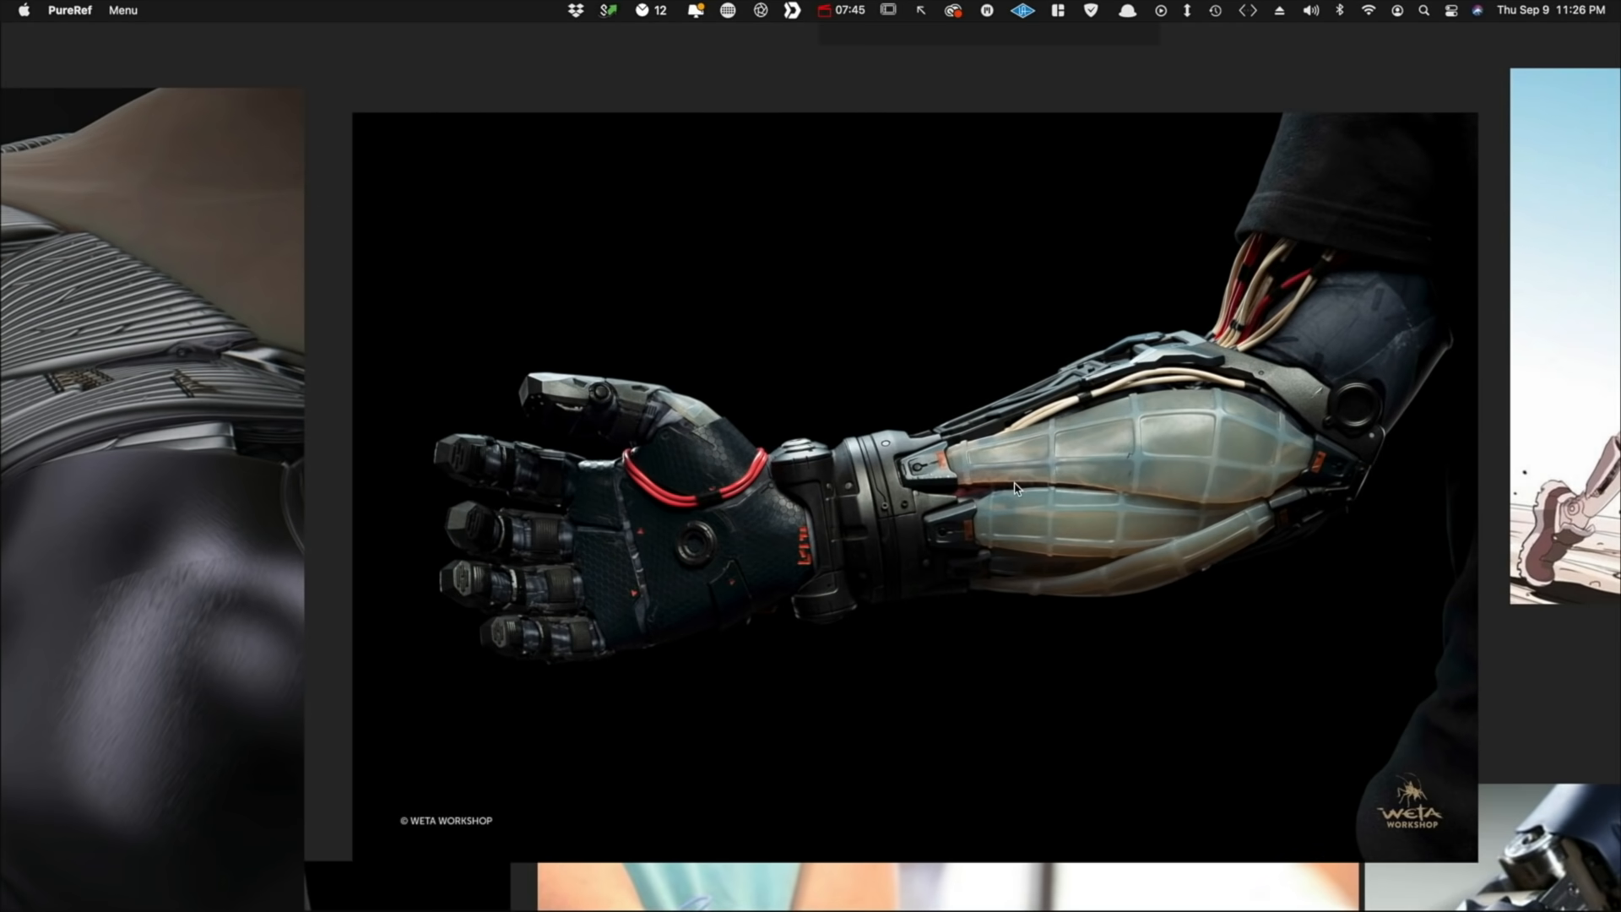
middle_click_drag(1016, 488, 1044, 476)
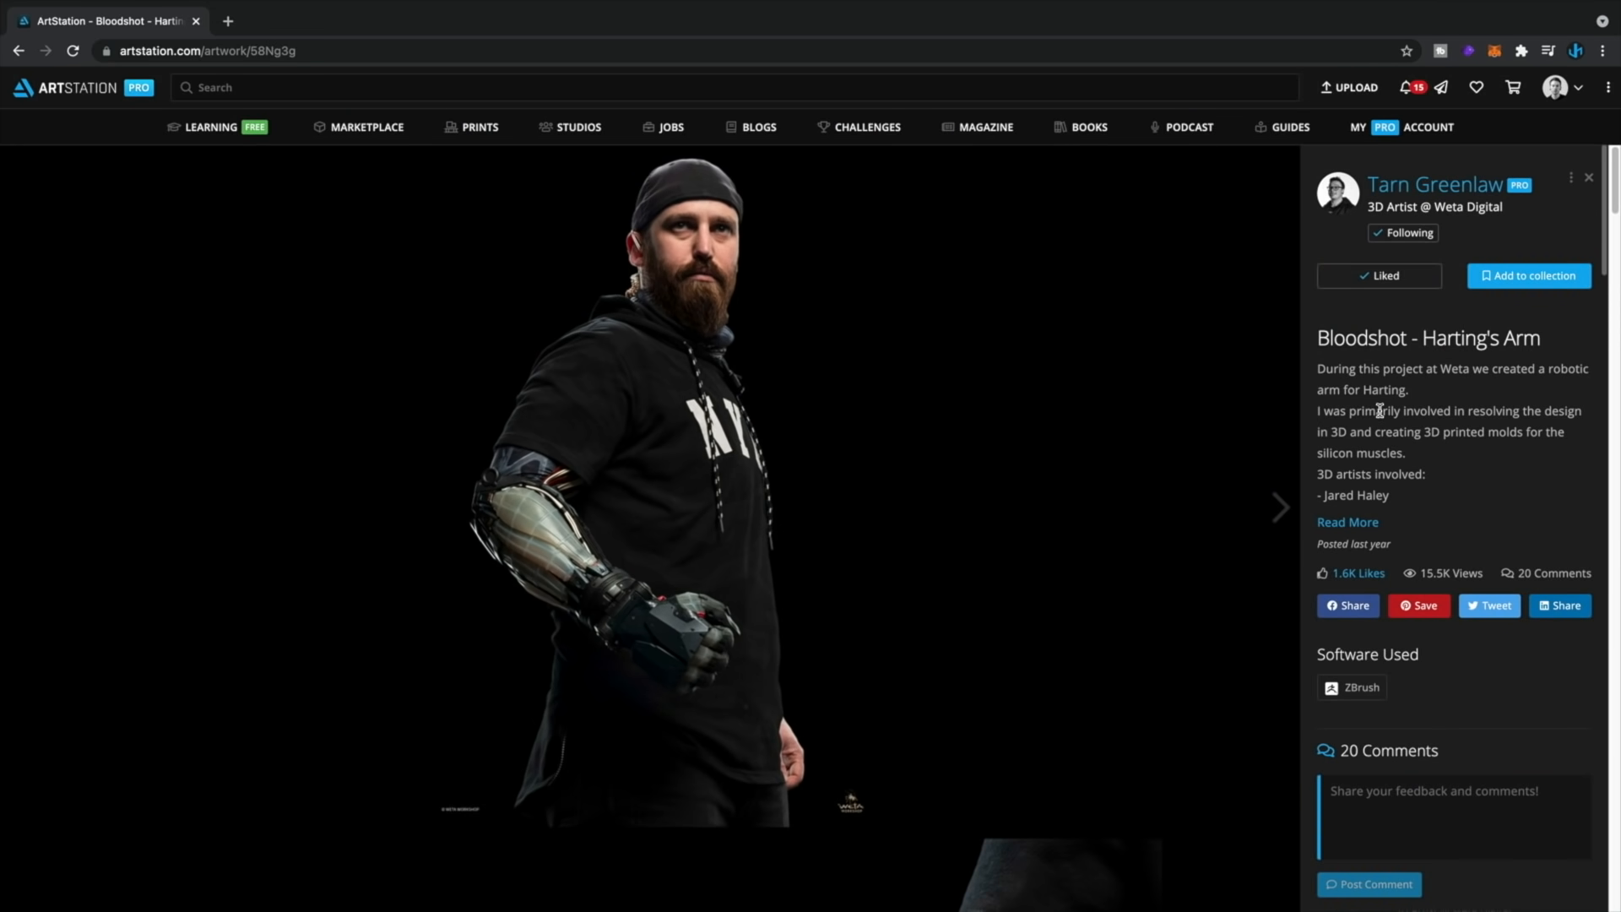
Switch to the ArtStation page "Bloodshot - Harting's Arm" and look through its photos of the robotic arm
scroll(1350, 454, "down", 4)
scroll(1046, 453, "down", 8)
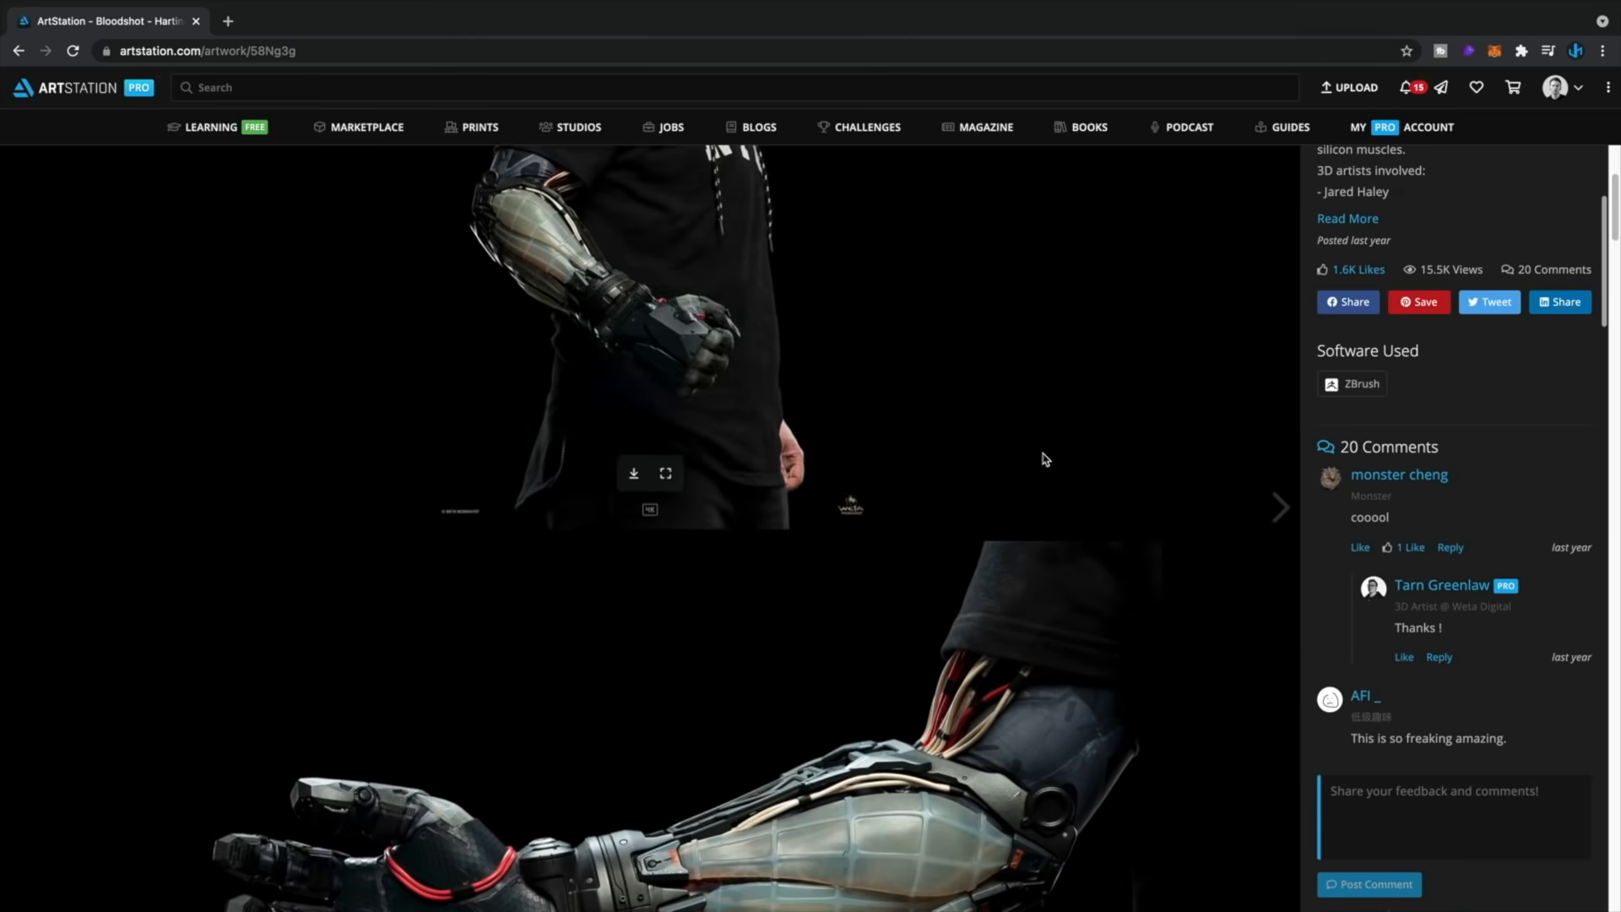
scroll(1048, 456, "down", 6)
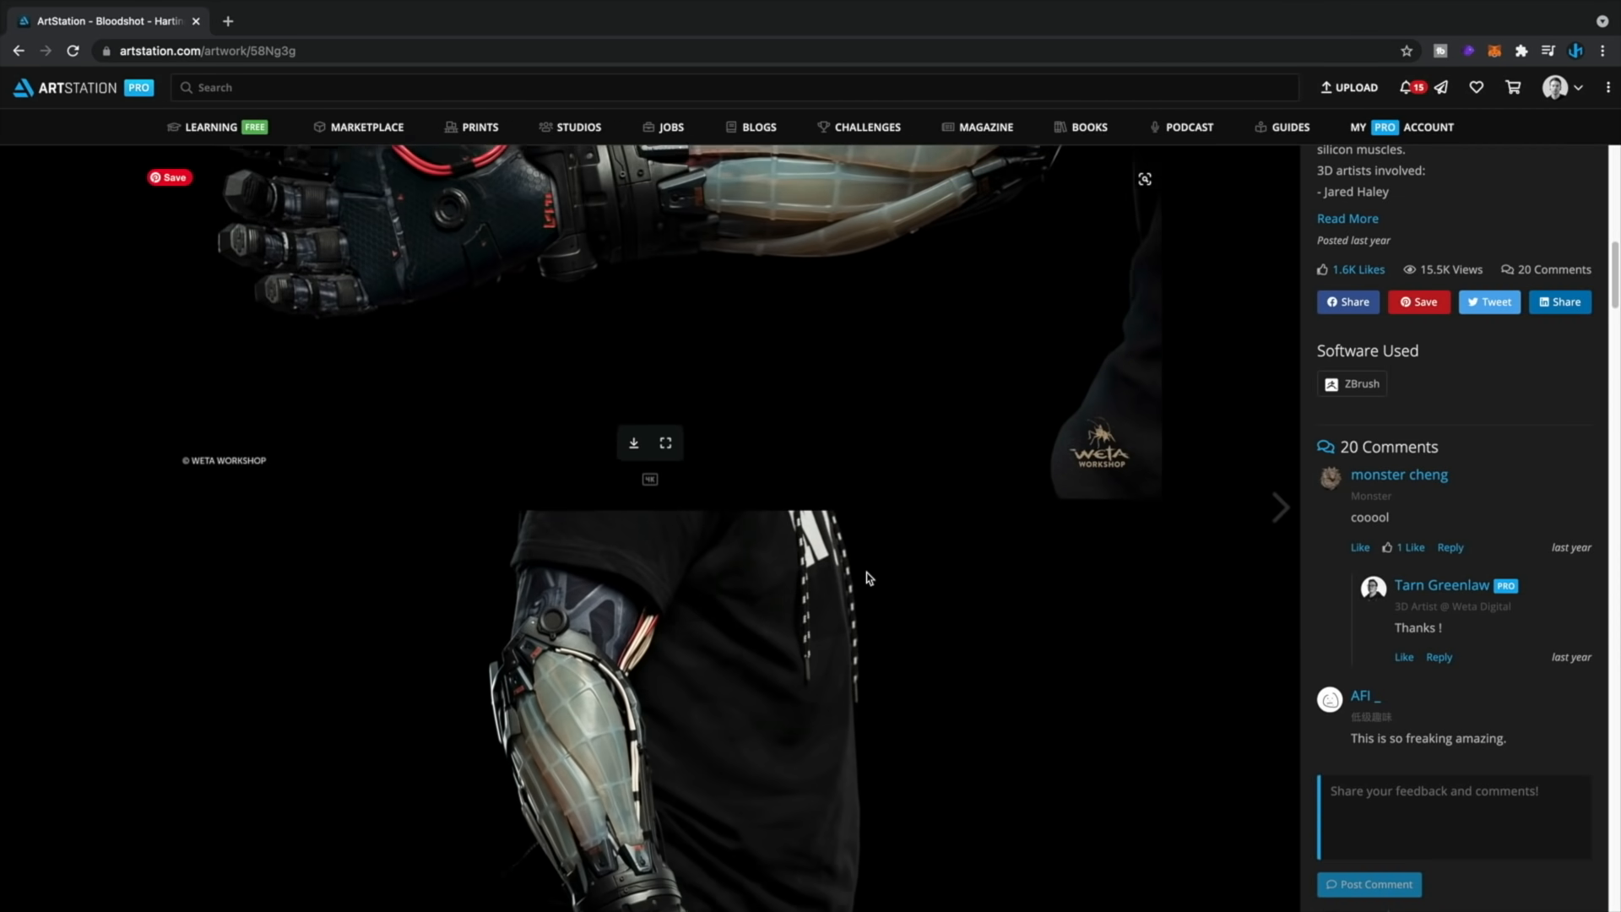
scroll(862, 576, "down", 1)
scroll(824, 571, "down", 2)
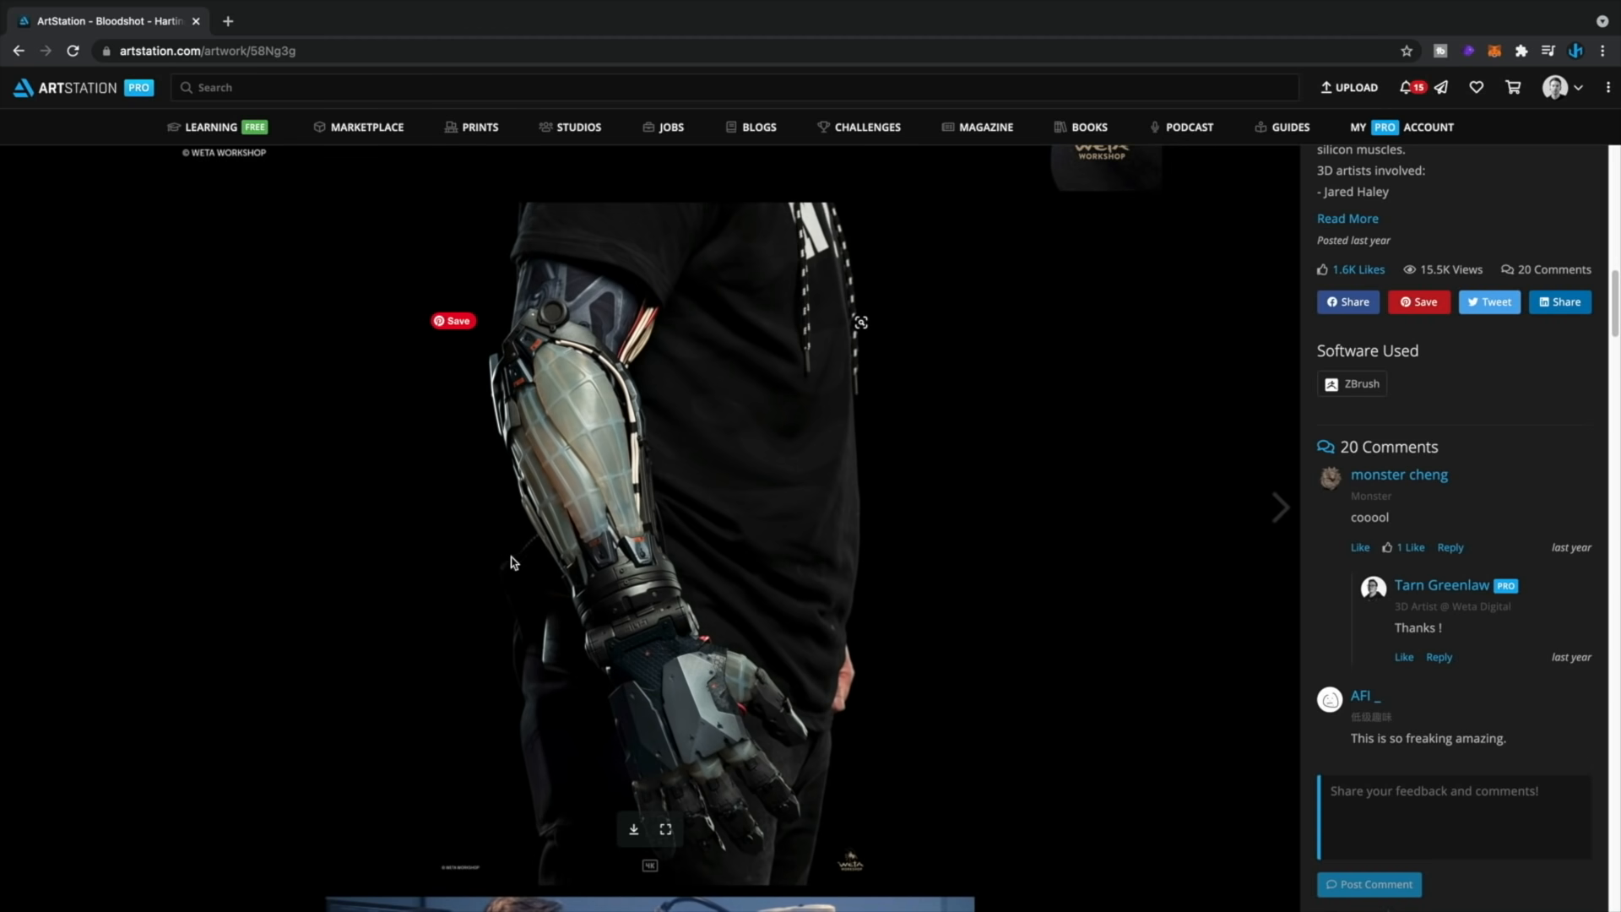
scroll(766, 589, "down", 12)
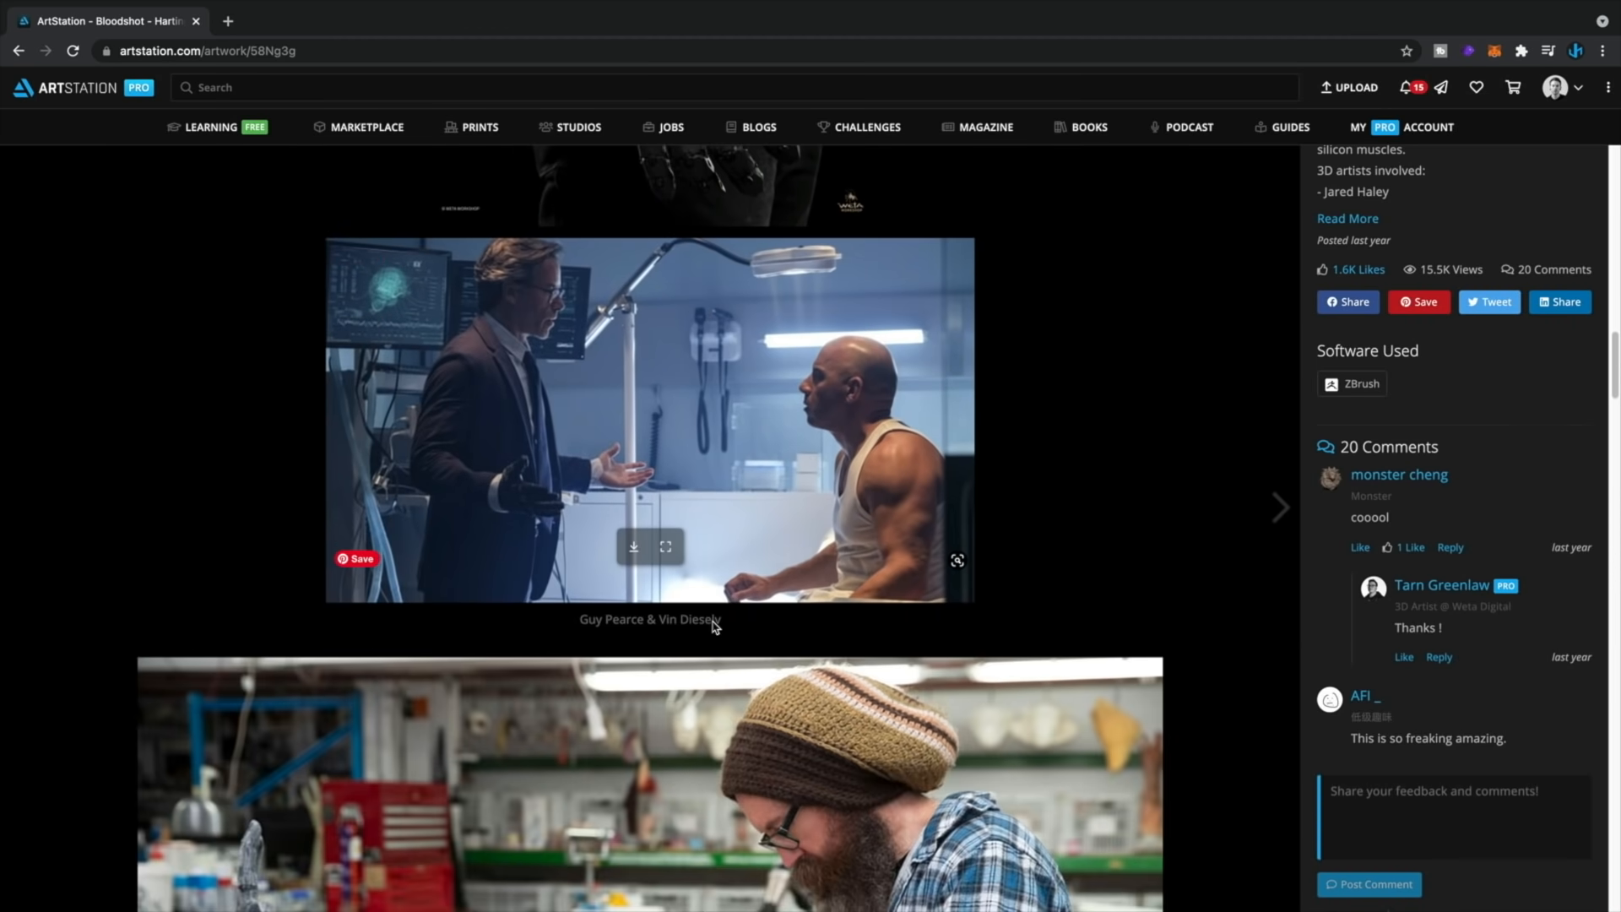
scroll(713, 625, "up", 5)
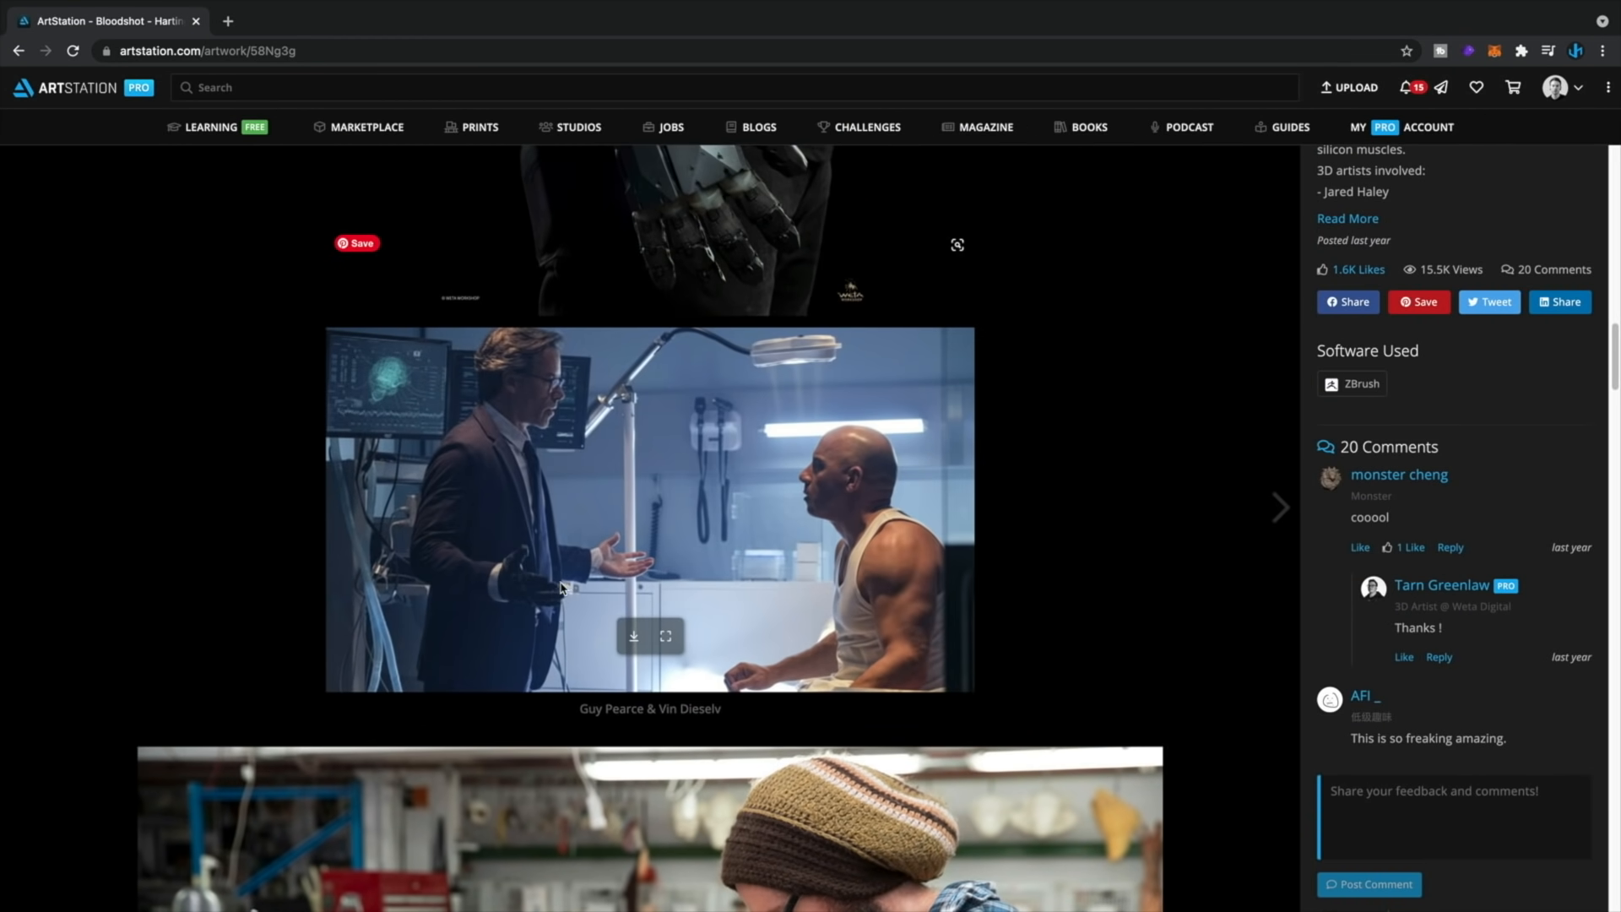
scroll(479, 561, "up", 6)
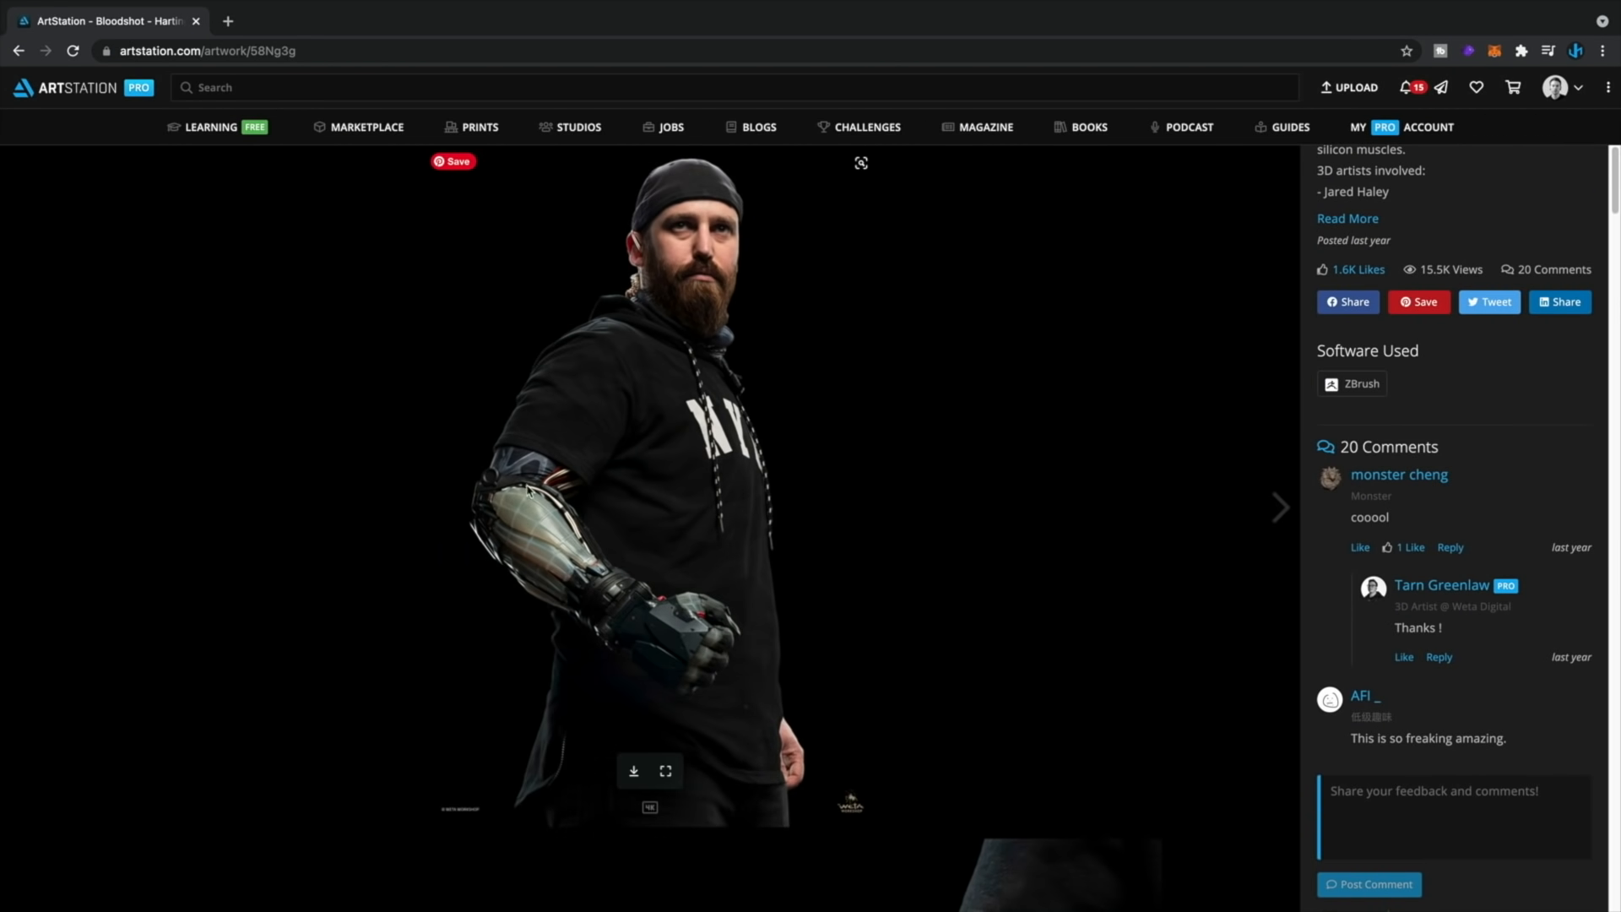
Switch back to the PureRef board and go to the worn white camera photo in the Tech group
key("ctrl+Left")
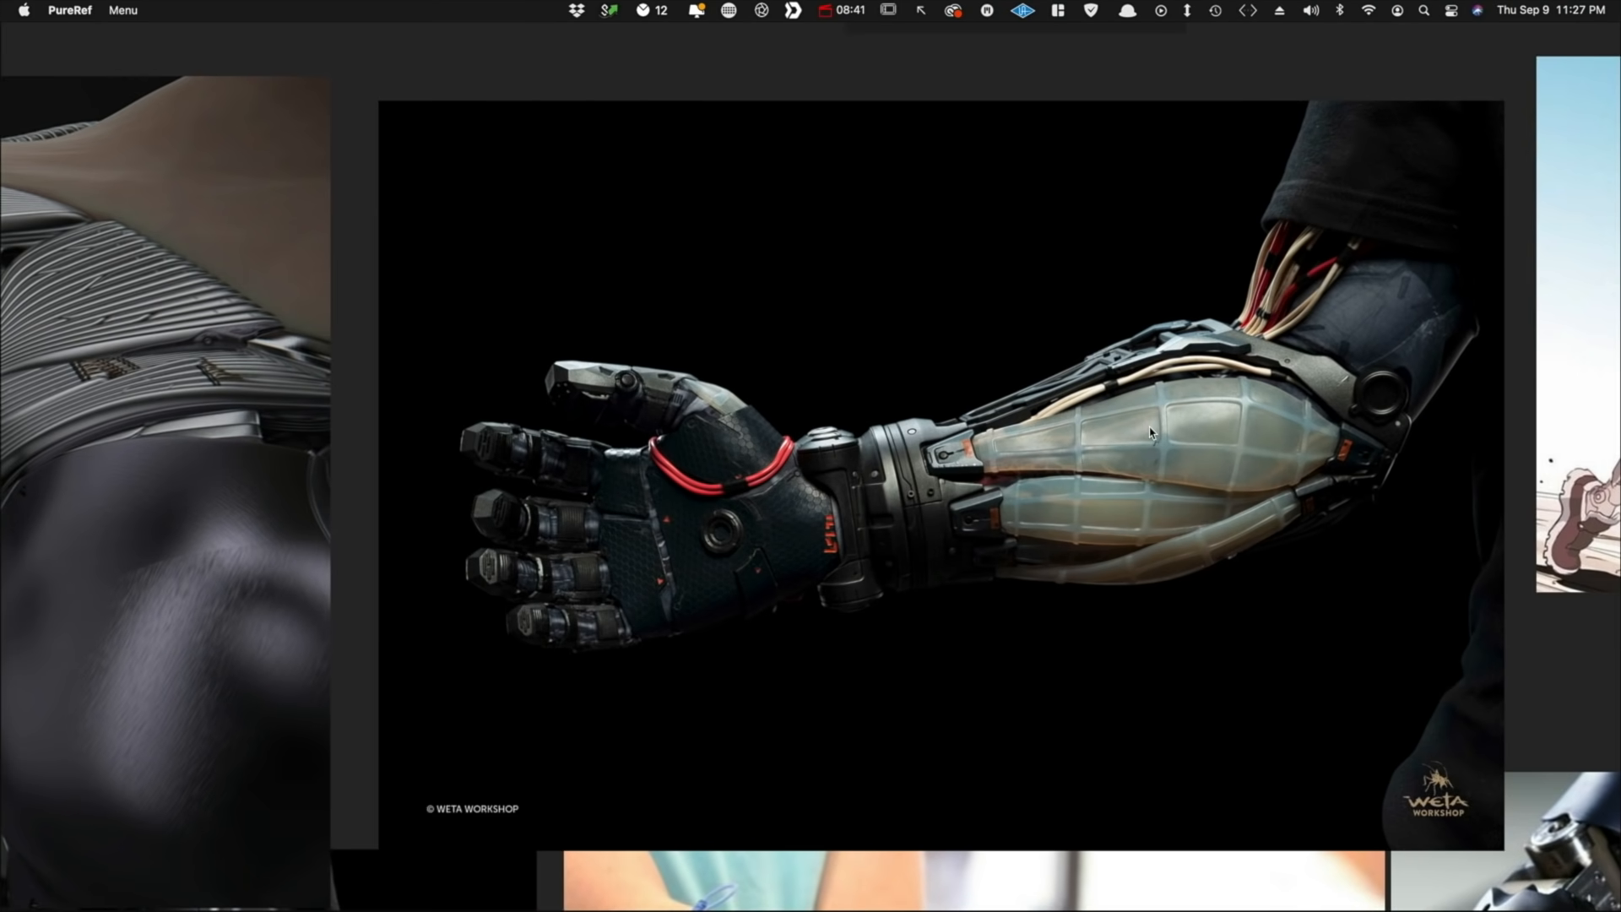
scroll(971, 573, "down", 10)
scroll(1405, 638, "up", 5)
middle_click_drag(1405, 638, 1142, 452)
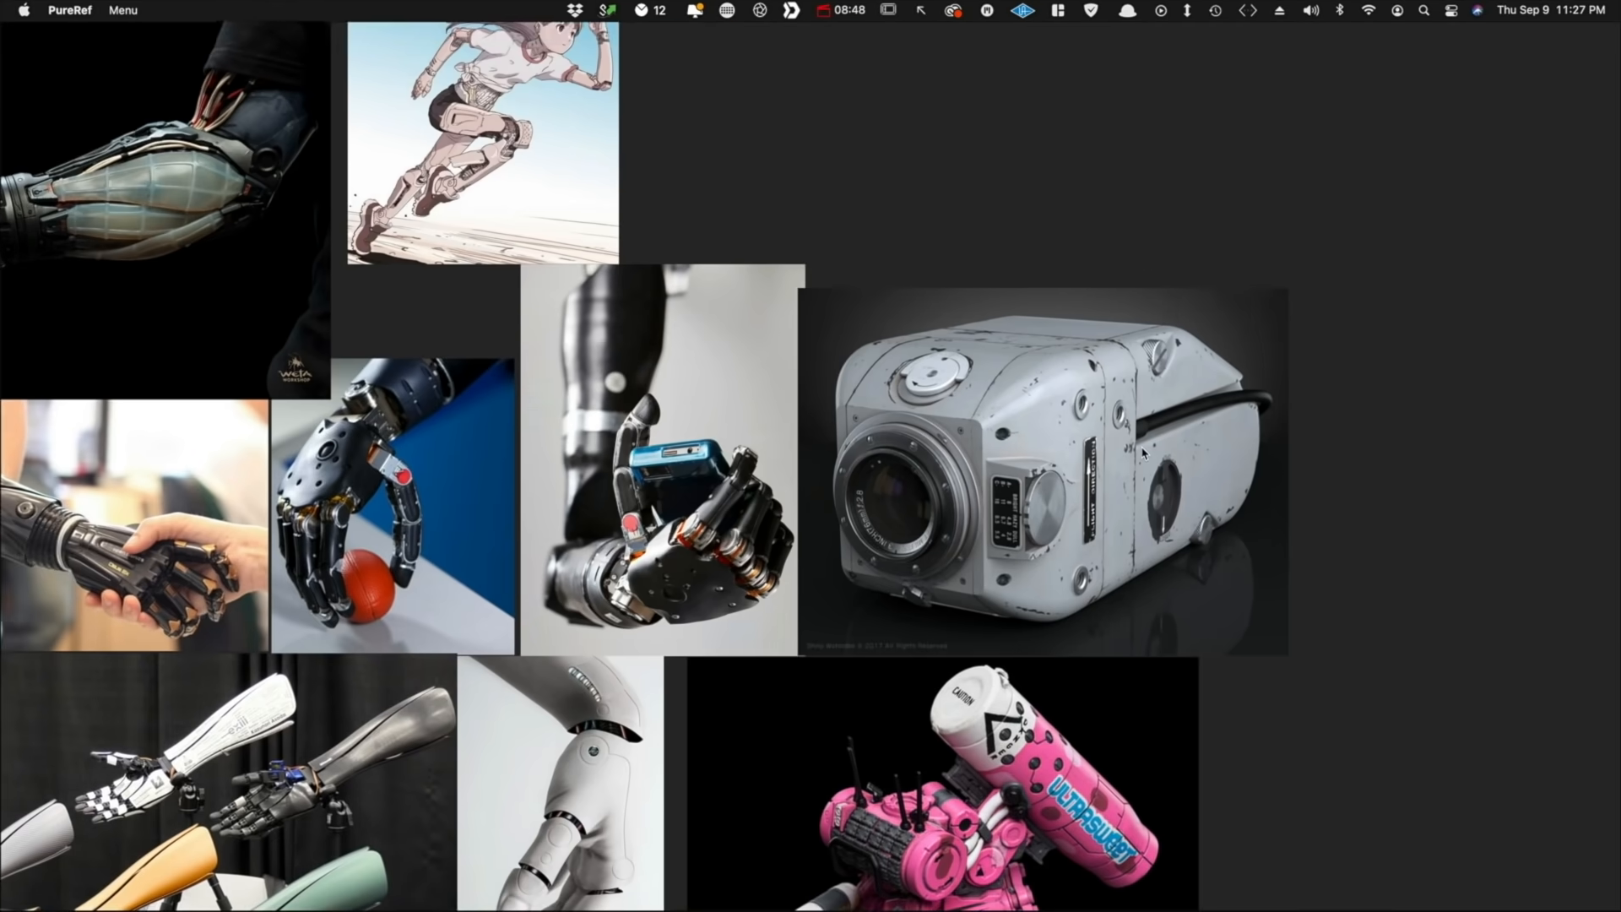
scroll(1144, 453, "up", 5)
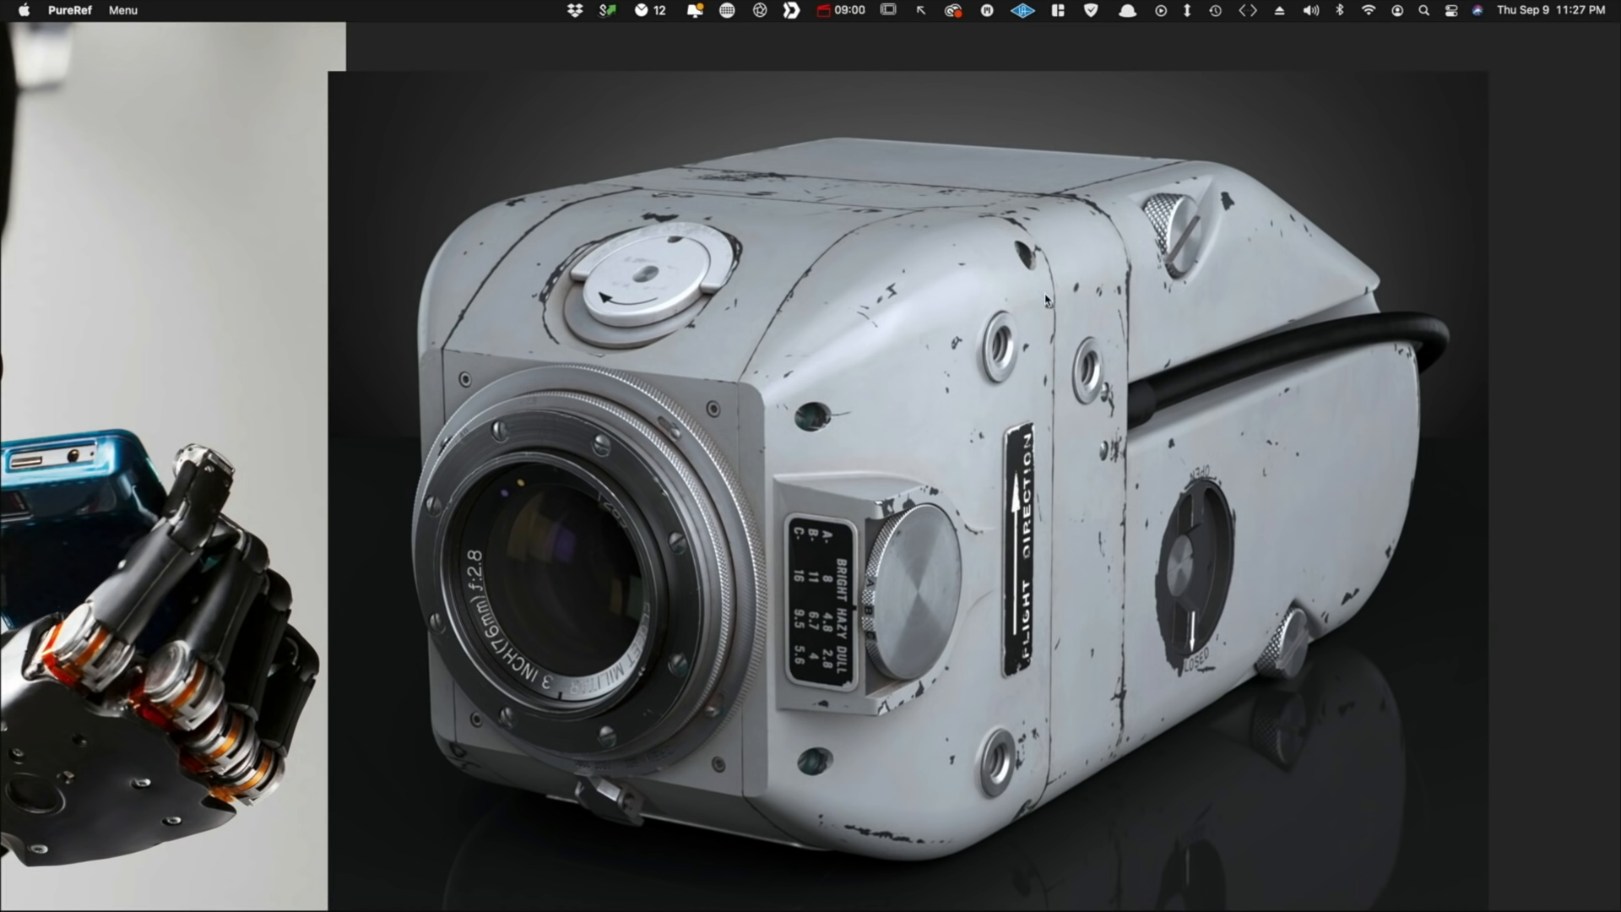
Mark the corner screw, curved panel seam and round side fittings on the white camera photo, and clear the marks
left_click(713, 408)
left_click_drag(736, 386, 733, 464)
mouse_move(738, 387)
left_mouse_down()
mouse_move(770, 310)
mouse_move(950, 203)
left_mouse_up()
mouse_move(996, 319)
left_mouse_down()
mouse_move(978, 348)
mouse_move(1007, 328)
mouse_move(1088, 406)
mouse_move(1086, 333)
left_mouse_up()
mouse_move(1105, 438)
left_mouse_down()
mouse_move(1101, 456)
mouse_move(1105, 437)
left_mouse_up()
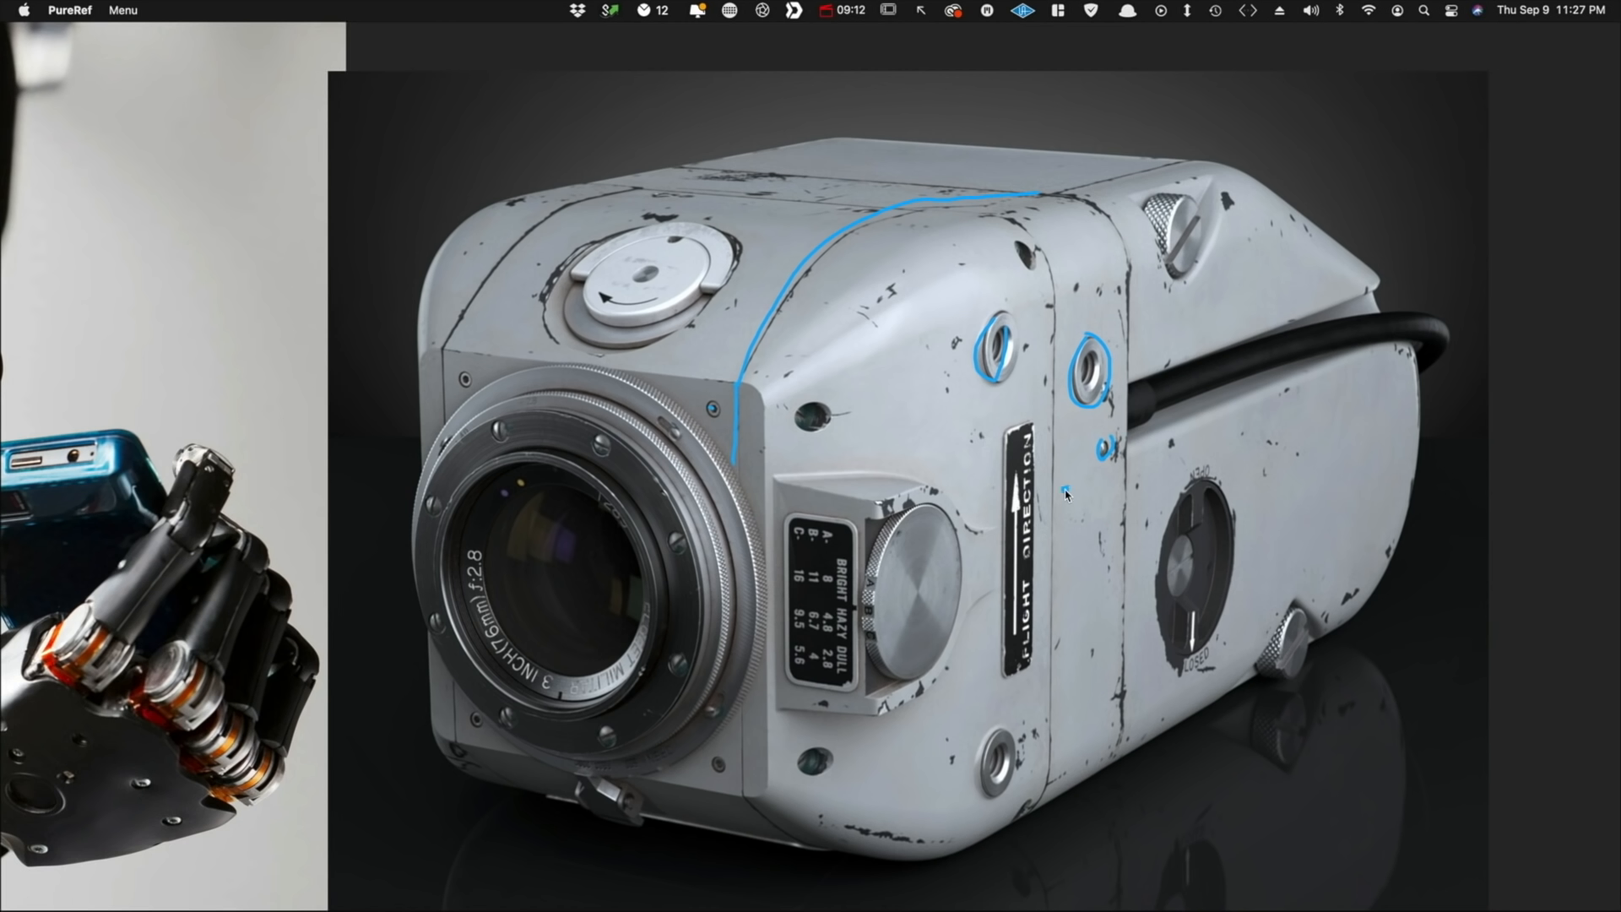
key("Escape")
Go from the Tech group to the Texture/Material reference group
scroll(896, 624, "down", 6)
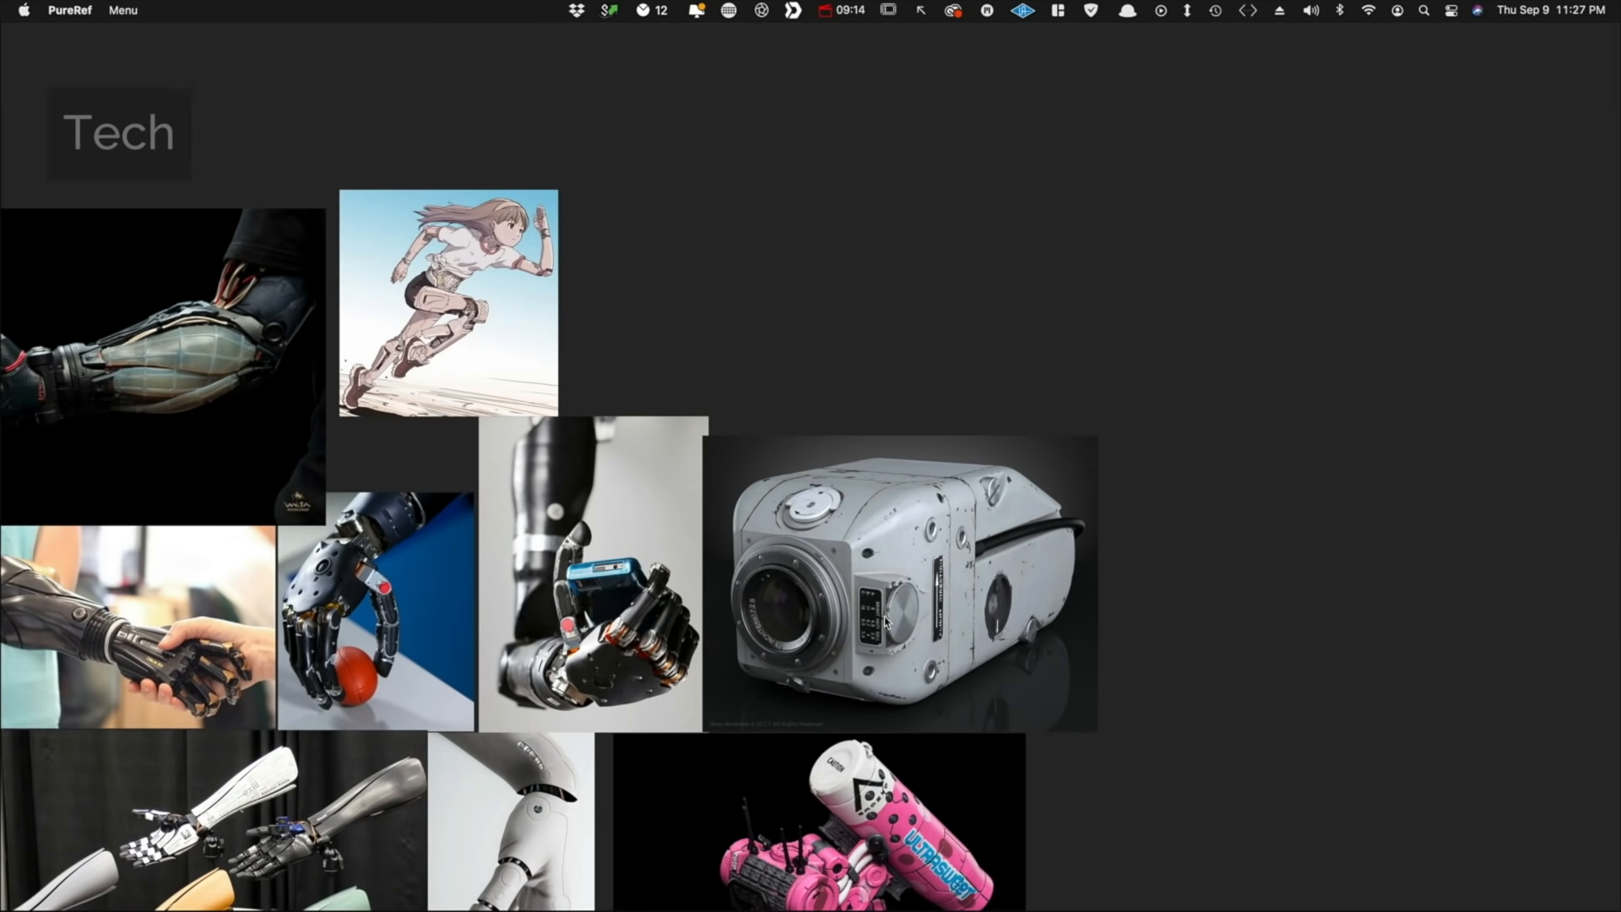
middle_click_drag(605, 694, 1043, 465)
scroll(1043, 465, "down", 6)
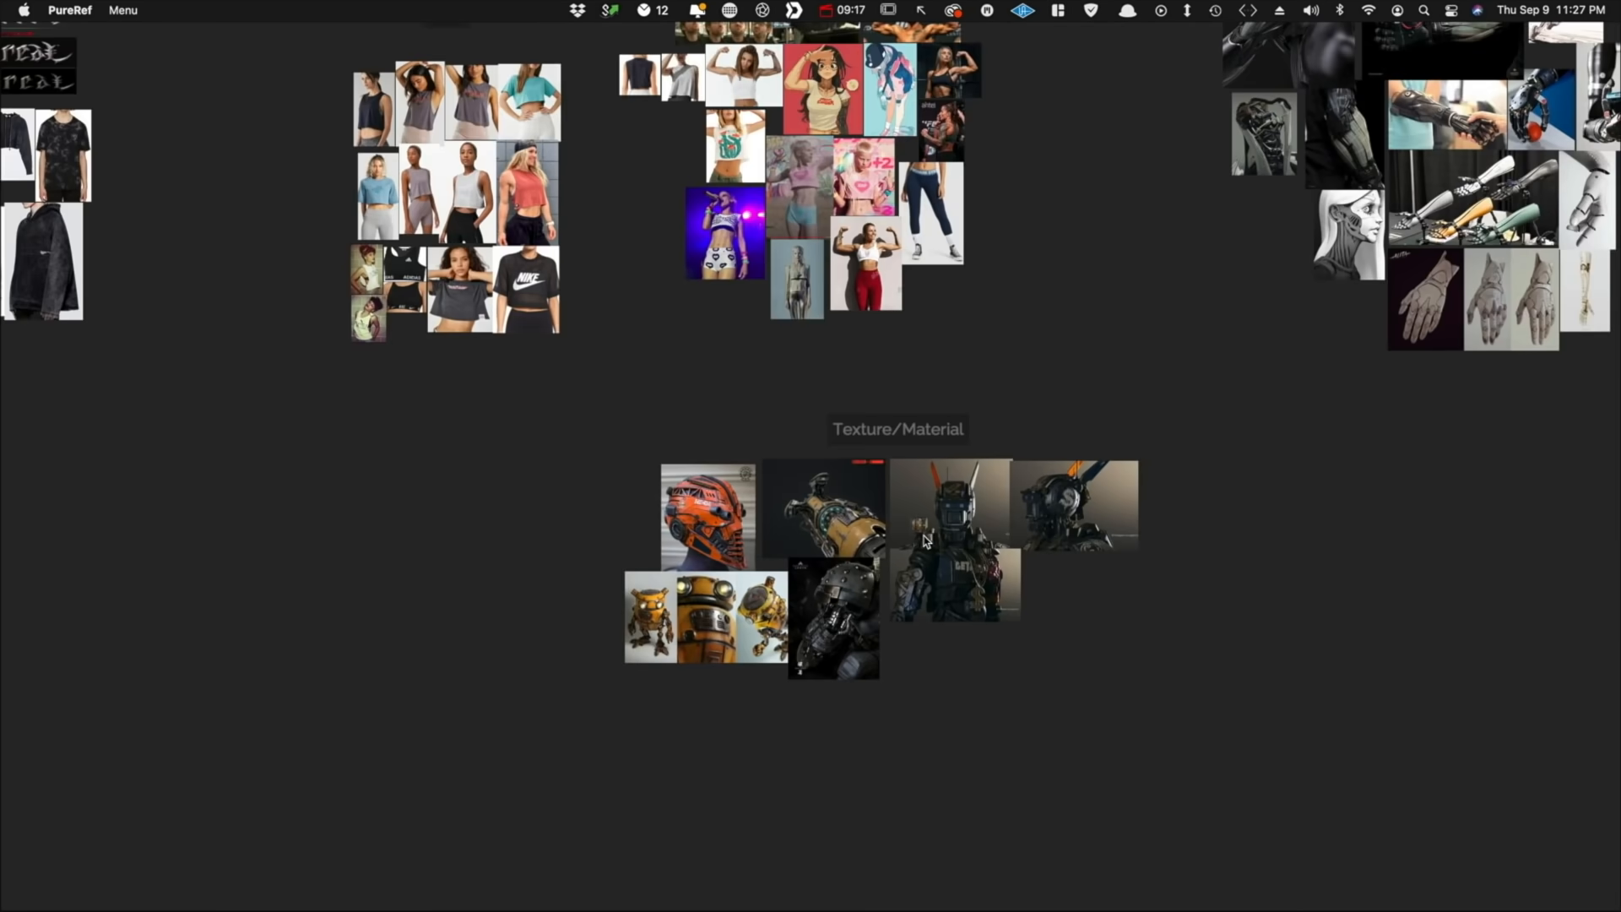
scroll(921, 536, "up", 5)
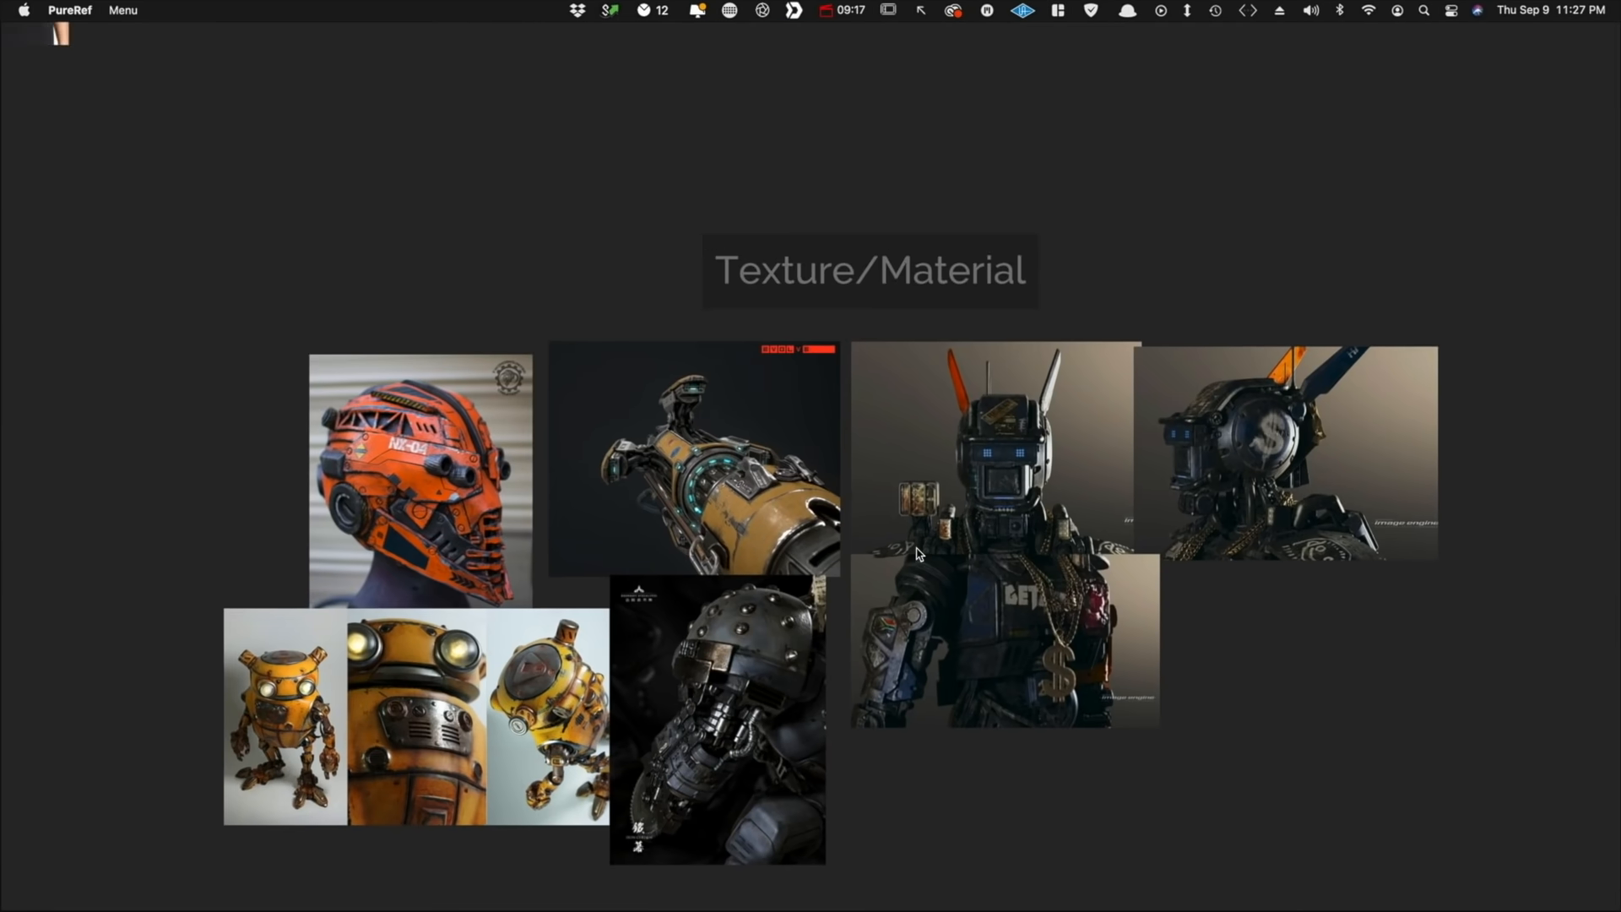
middle_click_drag(647, 409, 666, 370)
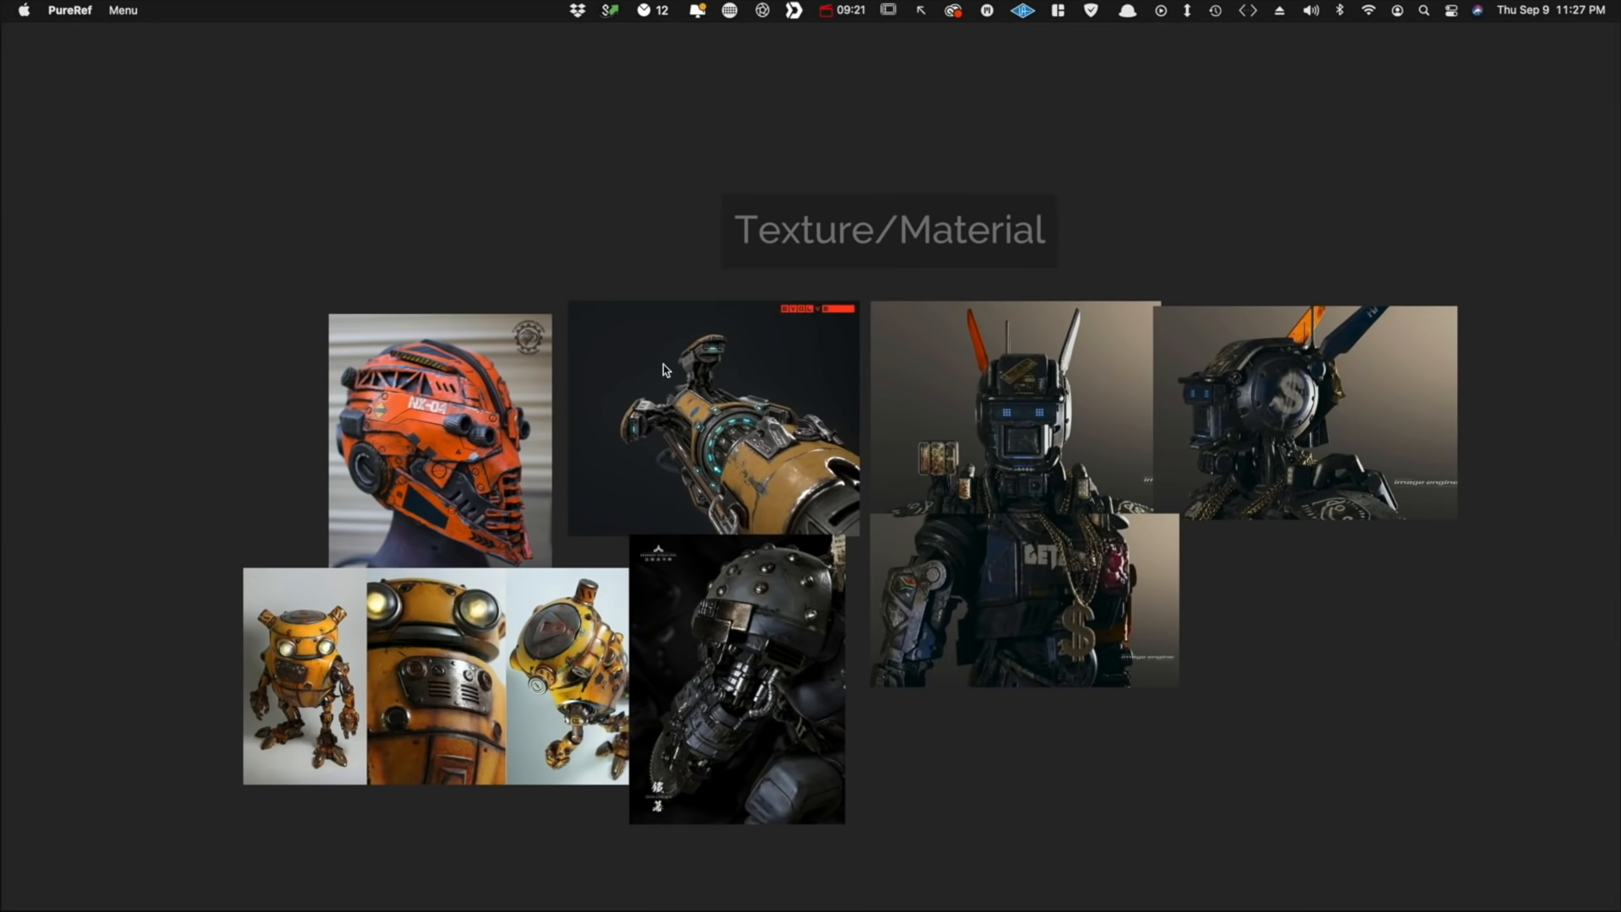
Examine the side and front views of the dark robot with the orange antenna up close for surface wear and decals
mouse_move(908, 491)
middle_mouse_down()
mouse_move(935, 462)
mouse_move(898, 471)
middle_mouse_up()
scroll(934, 462, "up", 2)
mouse_move(1081, 314)
left_mouse_down()
mouse_move(1022, 418)
mouse_move(1157, 583)
mouse_move(1343, 473)
left_mouse_up()
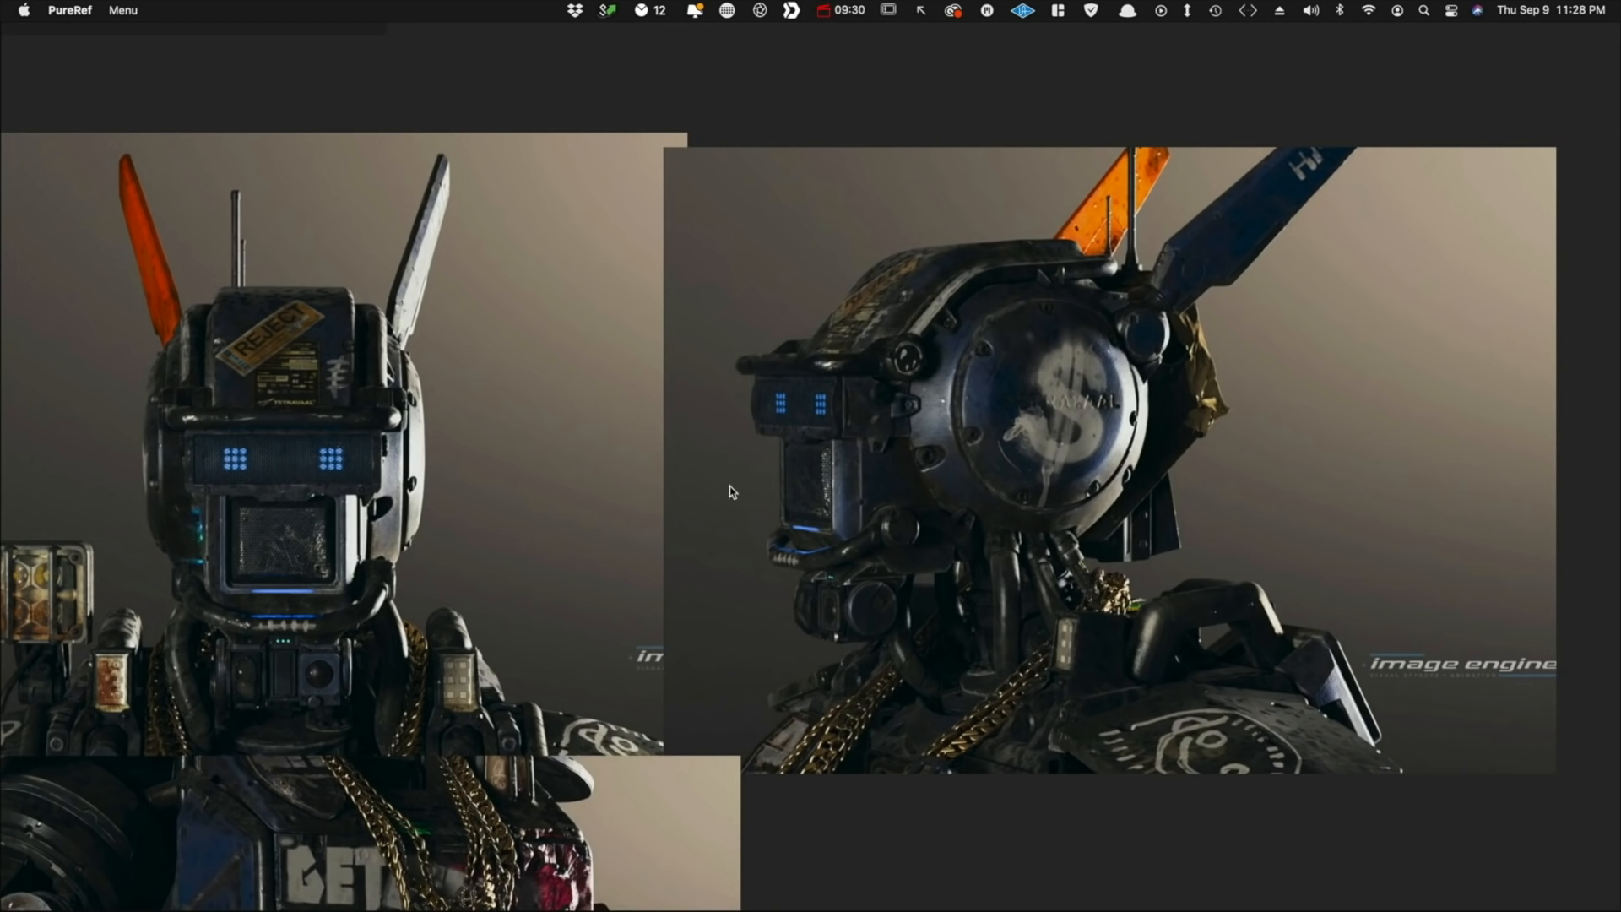
middle_click_drag(806, 425, 671, 532)
scroll(671, 532, "up", 2)
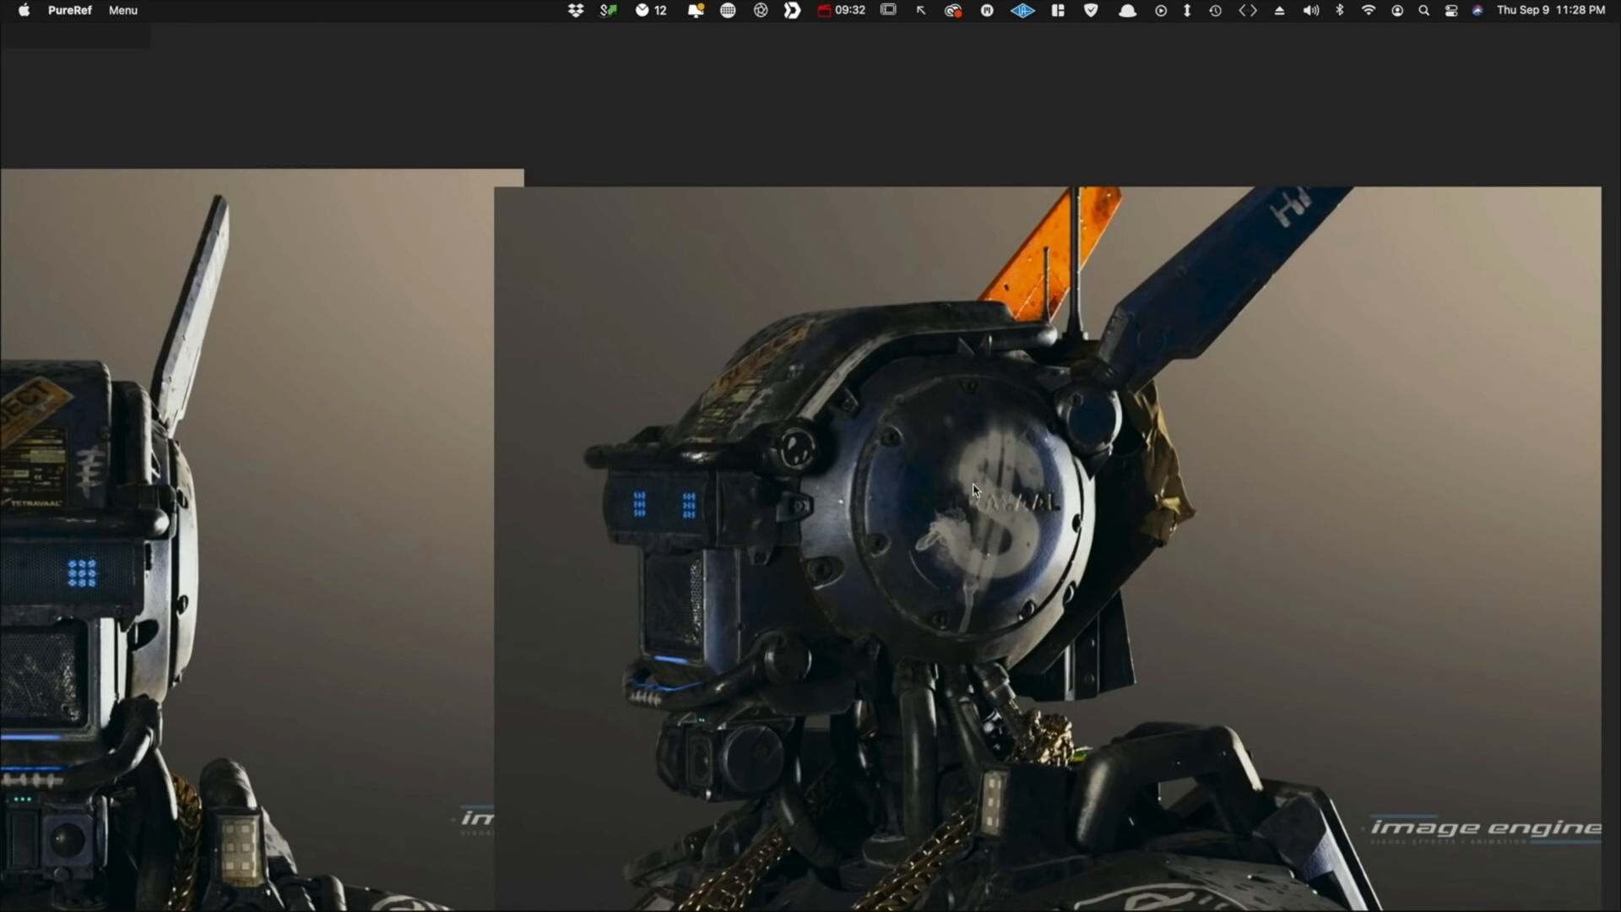
middle_click_drag(984, 516, 1009, 453)
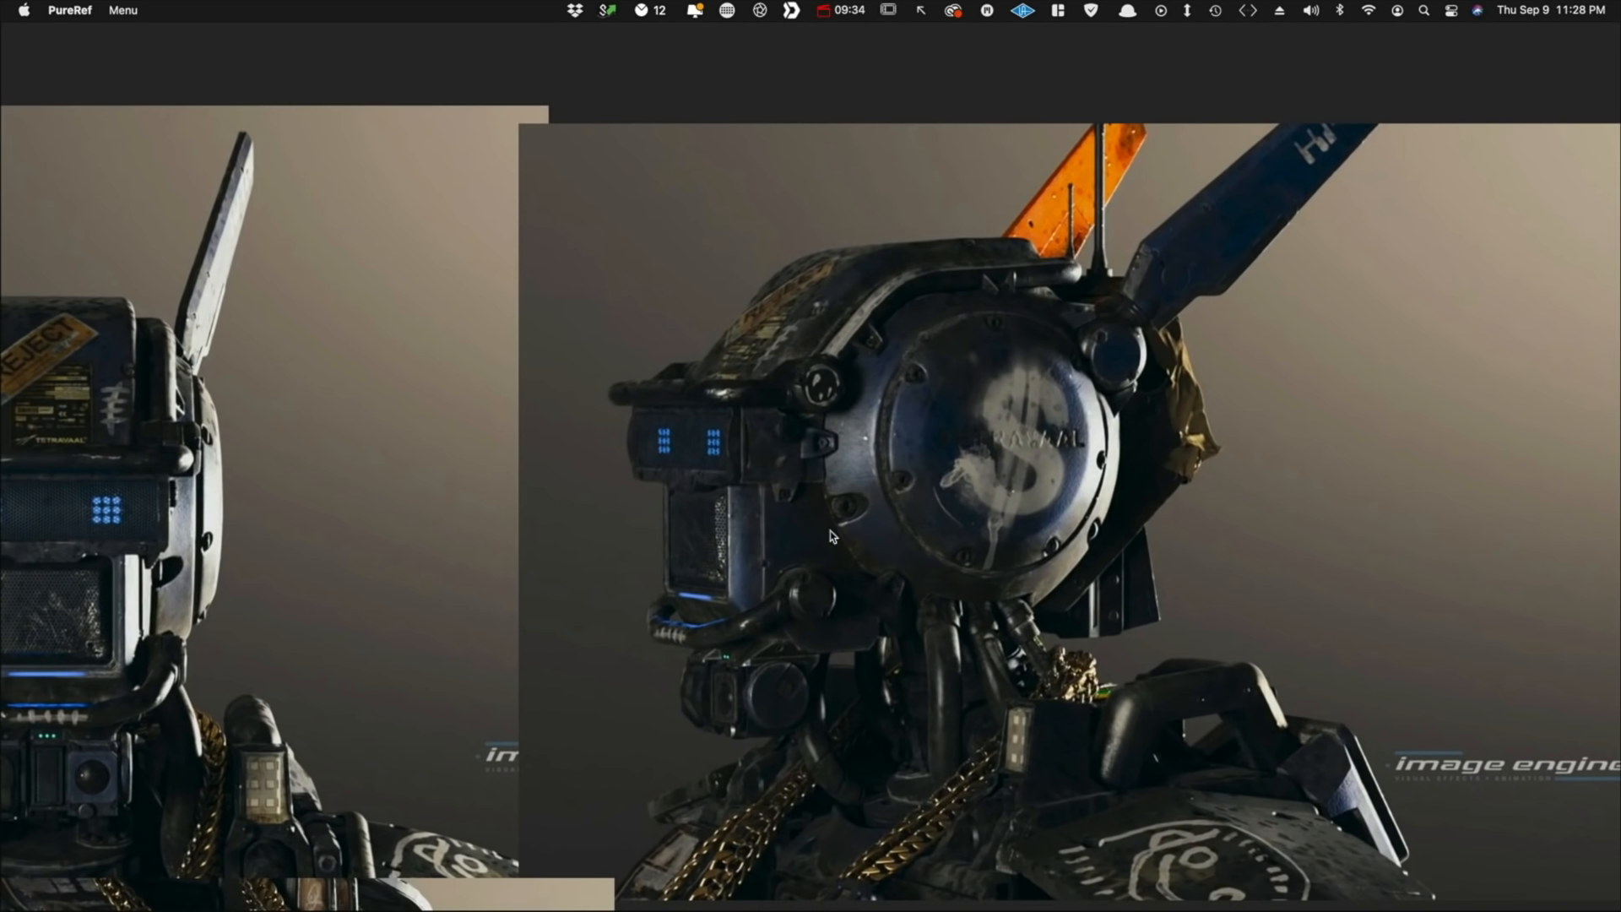
middle_click_drag(640, 593, 1326, 412)
middle_click_drag(860, 483, 1028, 460)
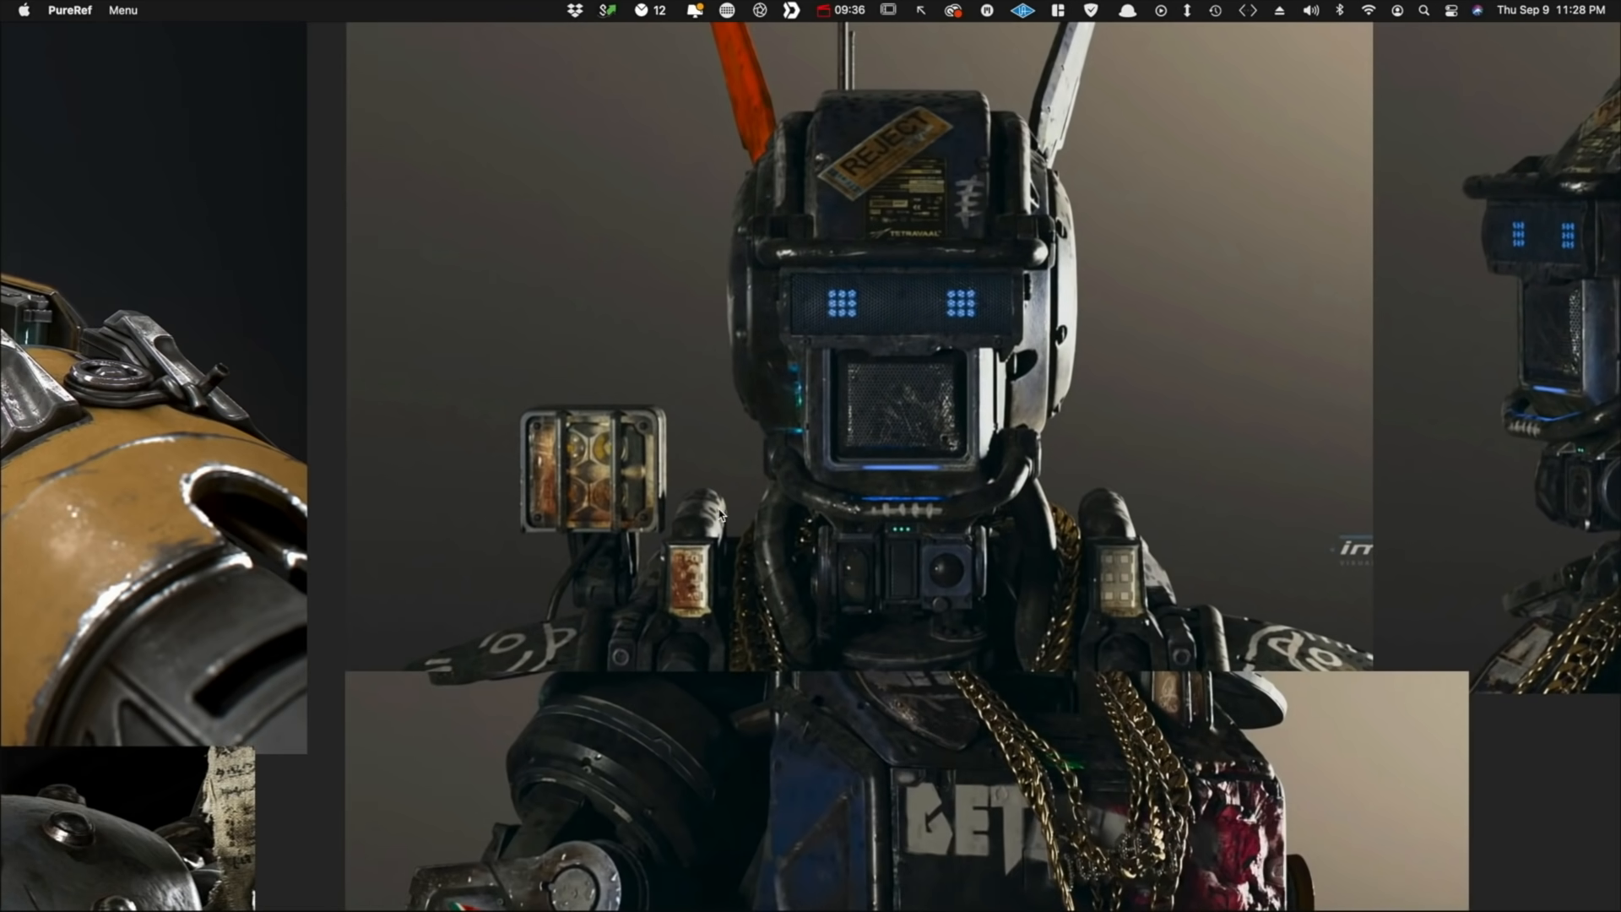
Point an arrow at the worn yellow mechanical part in the Evolve image, and clear the drawing
scroll(719, 513, "down", 5)
middle_click_drag(536, 545, 869, 467)
mouse_move(718, 495)
middle_mouse_down()
mouse_move(945, 456)
mouse_move(956, 509)
middle_mouse_up()
mouse_move(804, 475)
left_mouse_down()
mouse_move(942, 466)
mouse_move(908, 490)
left_mouse_up()
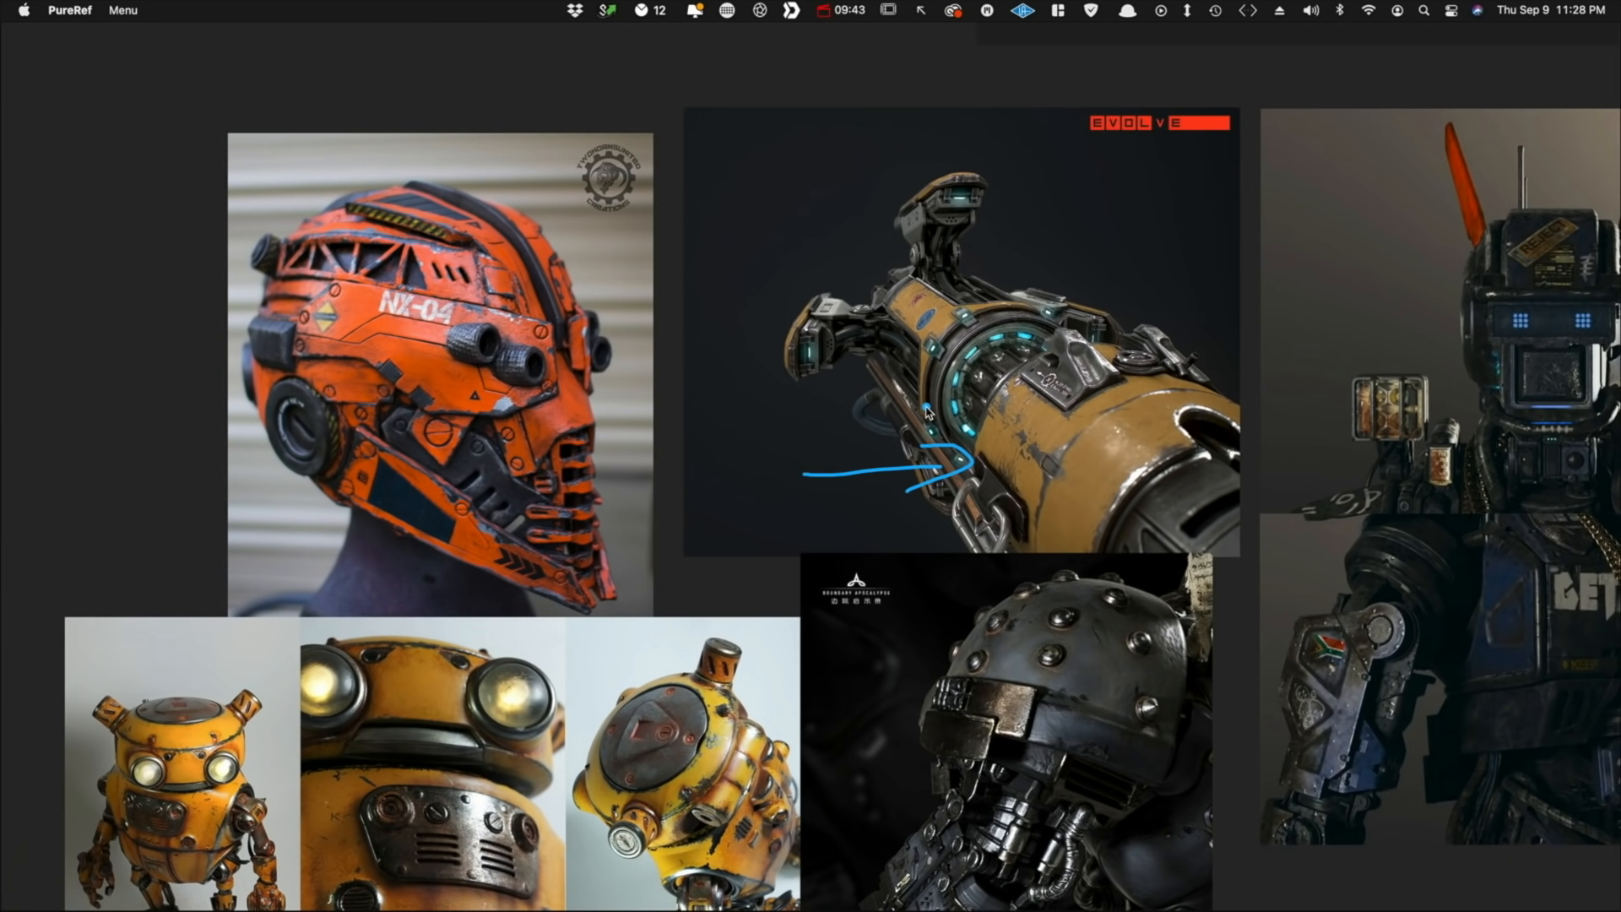
key("Escape")
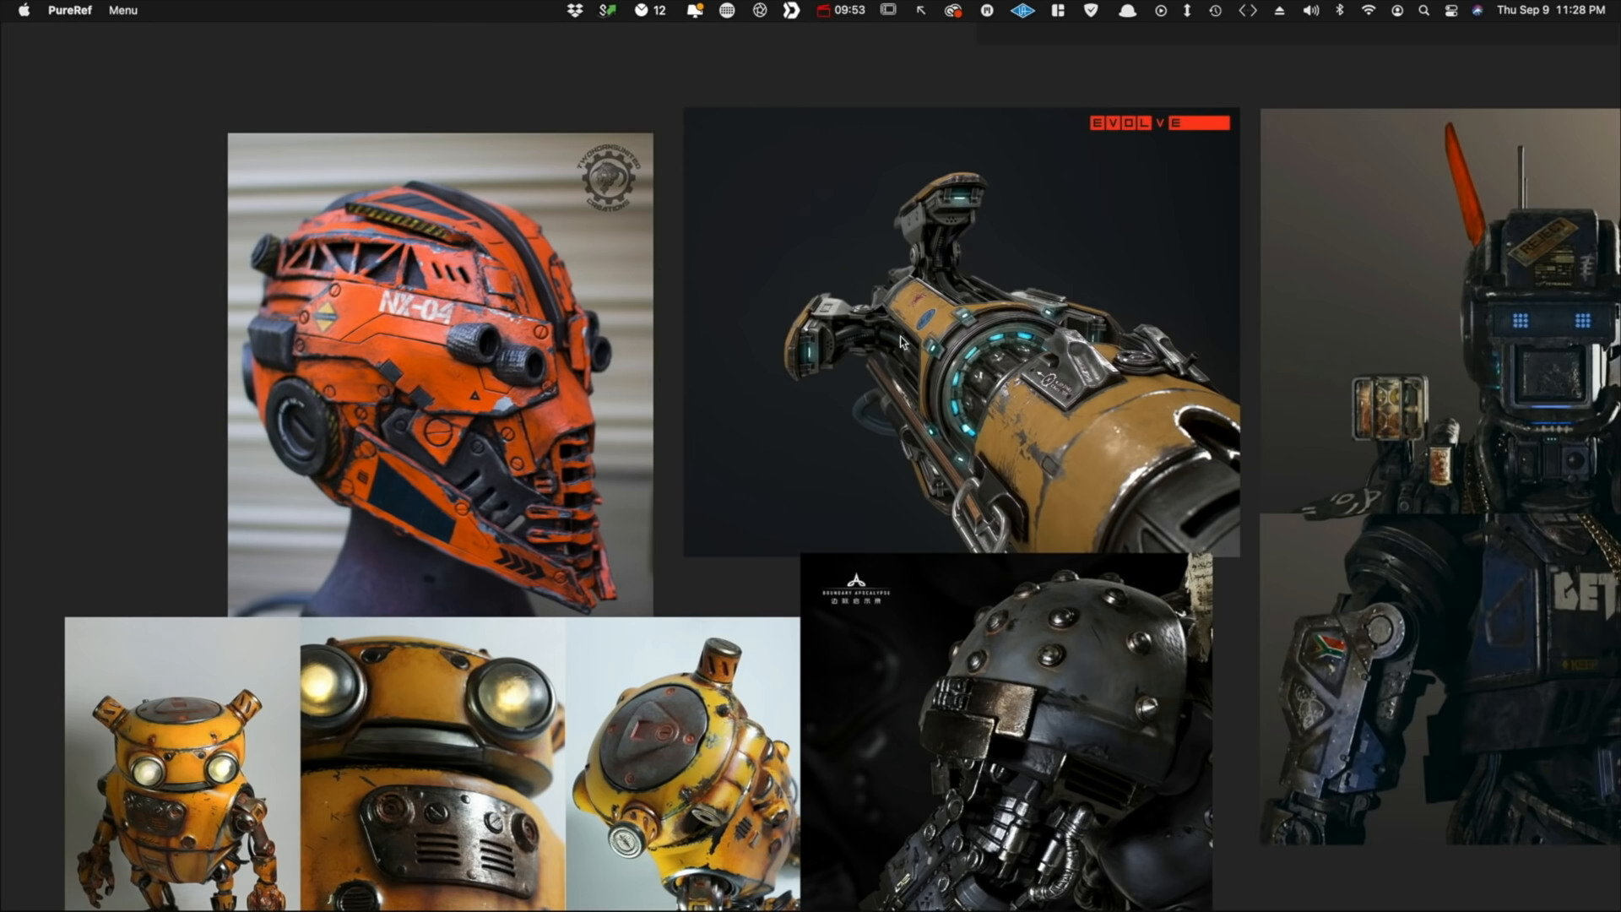
Inspect the weathered yellow robot photos up close and return to the overview of the board
middle_click_drag(726, 399, 904, 234)
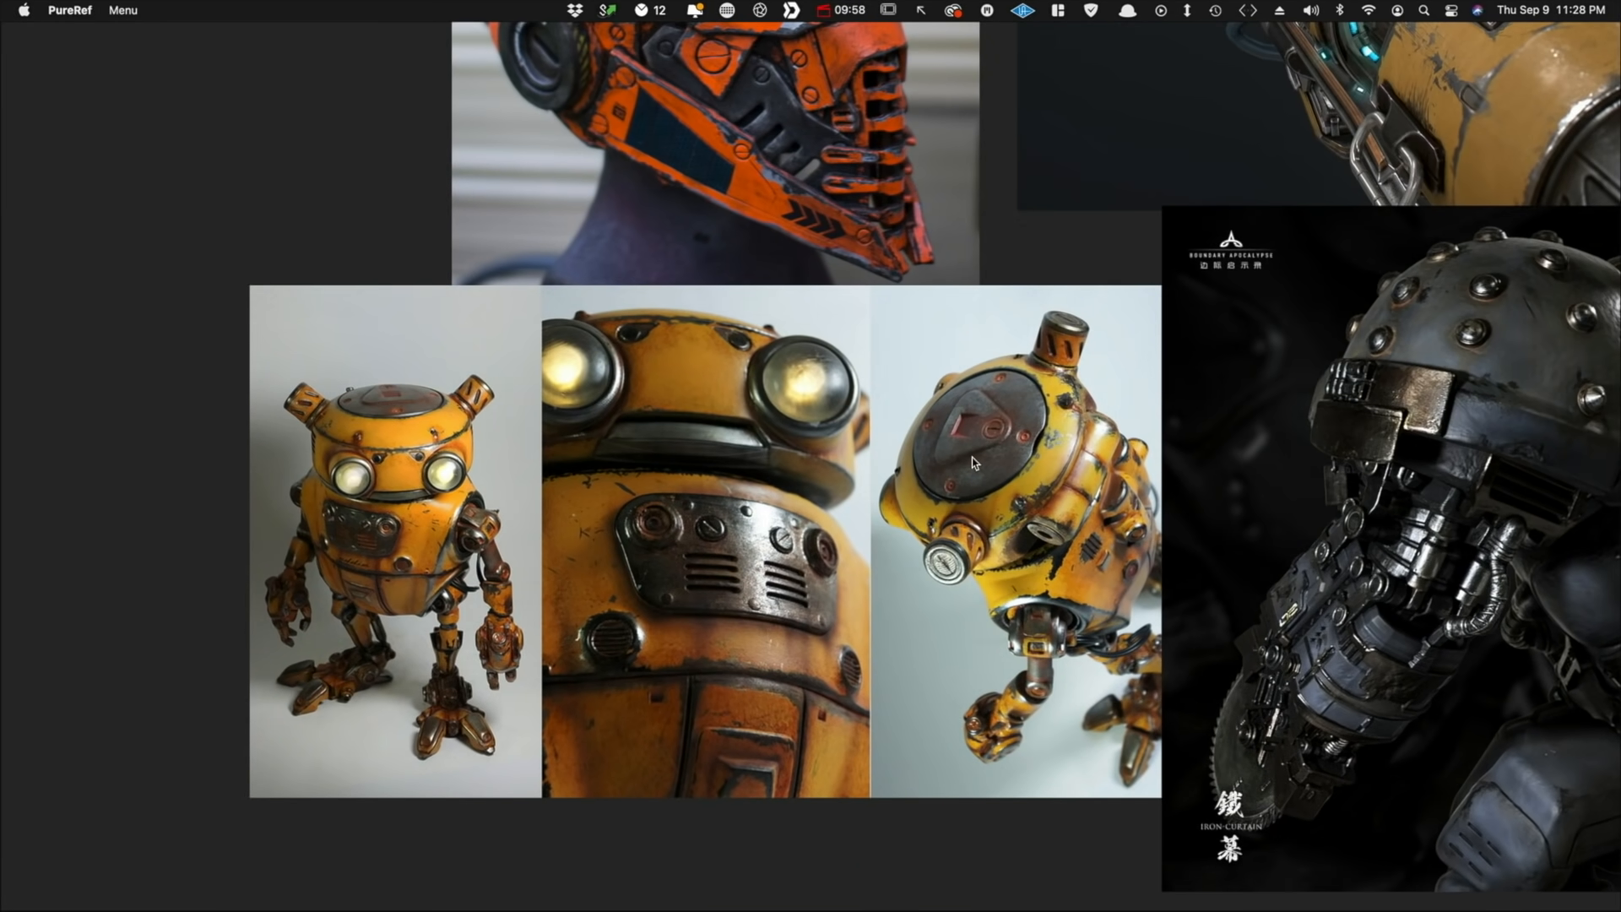
scroll(842, 606, "down", 6)
middle_click_drag(1000, 533, 819, 646)
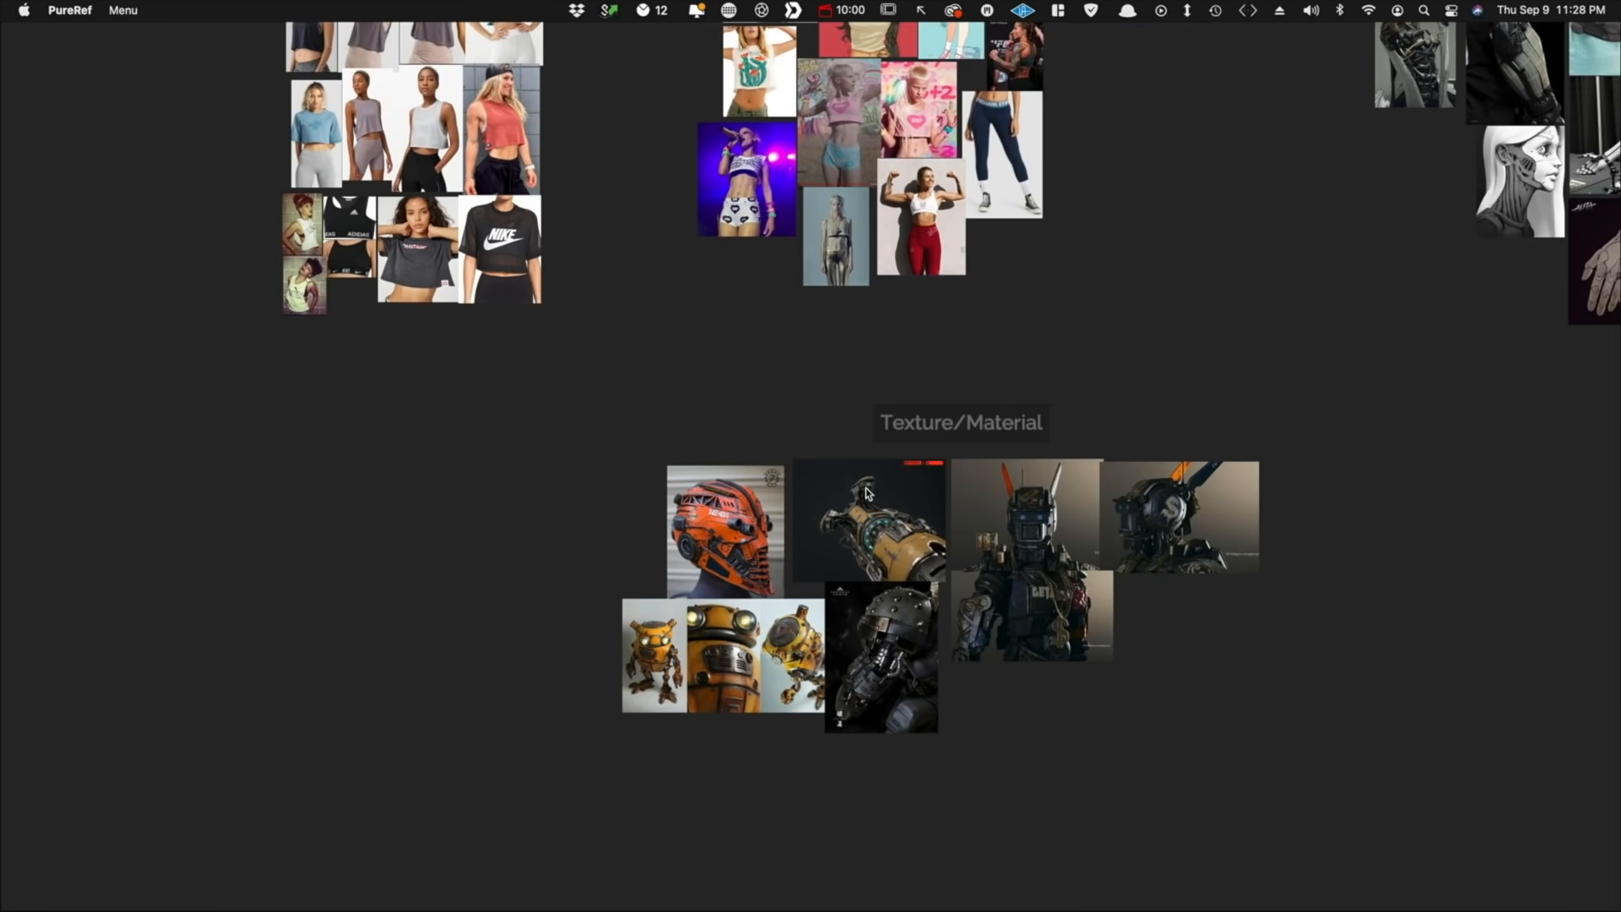
scroll(919, 410, "down", 3)
scroll(919, 410, "down", 3)
scroll(847, 475, "up", 3)
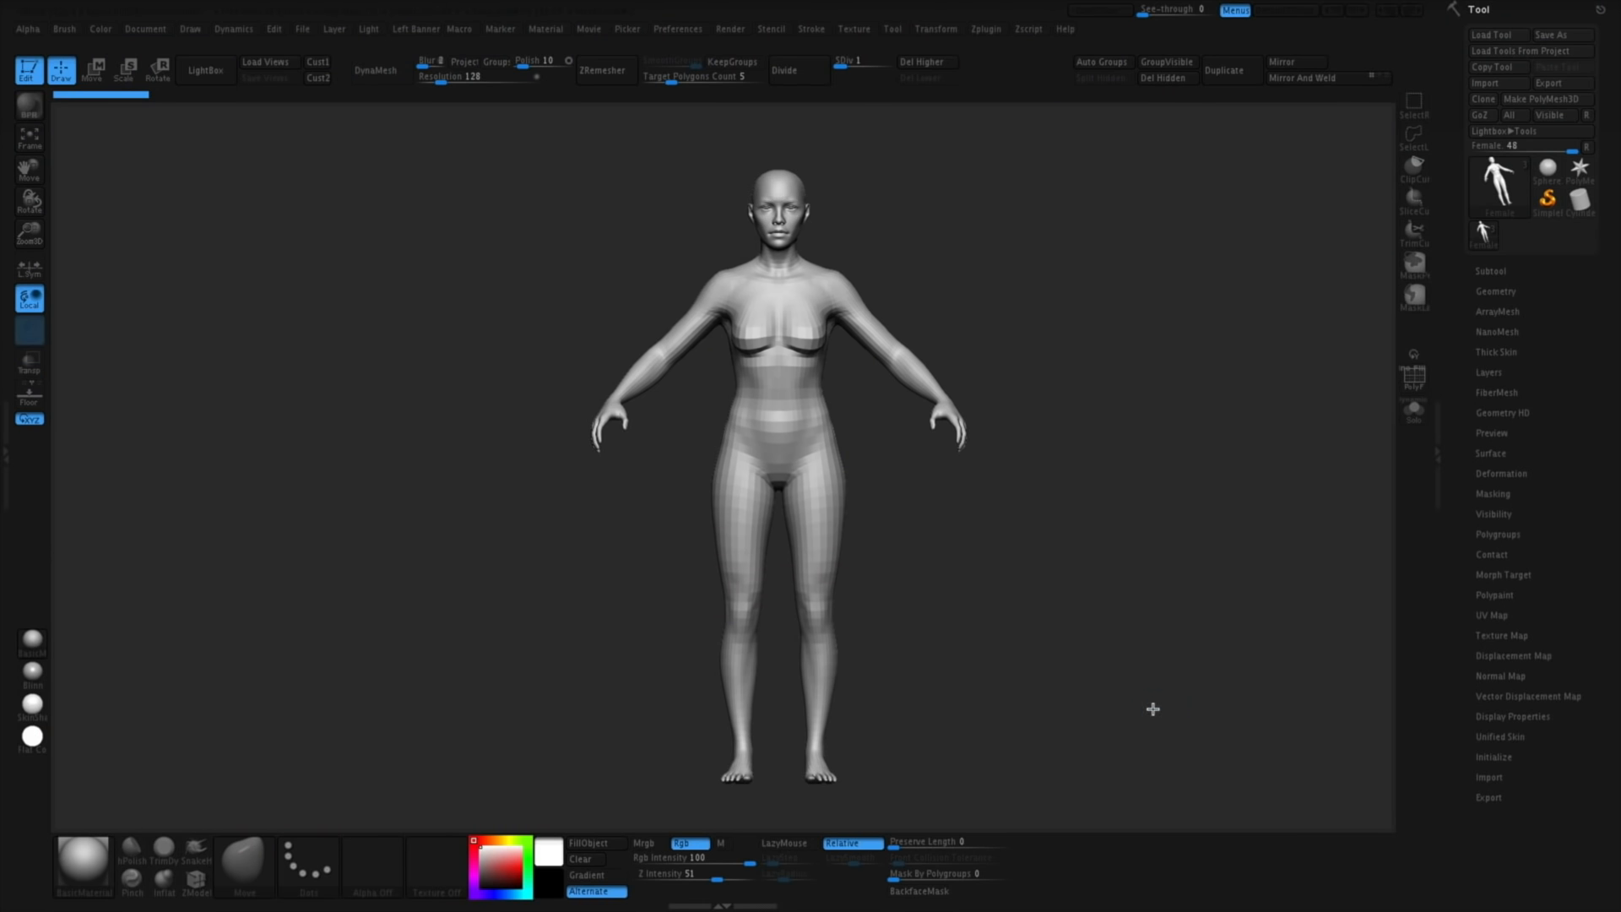
Switch to ZBrush, create a transpose mesh of the female base figure and rescale its head with the body masked
mouse_move(1160, 691)
left_mouse_down("alt")
mouse_move(1162, 710)
mouse_move(1141, 686)
left_mouse_up("alt")
left_click_drag(1141, 685, 1198, 702)
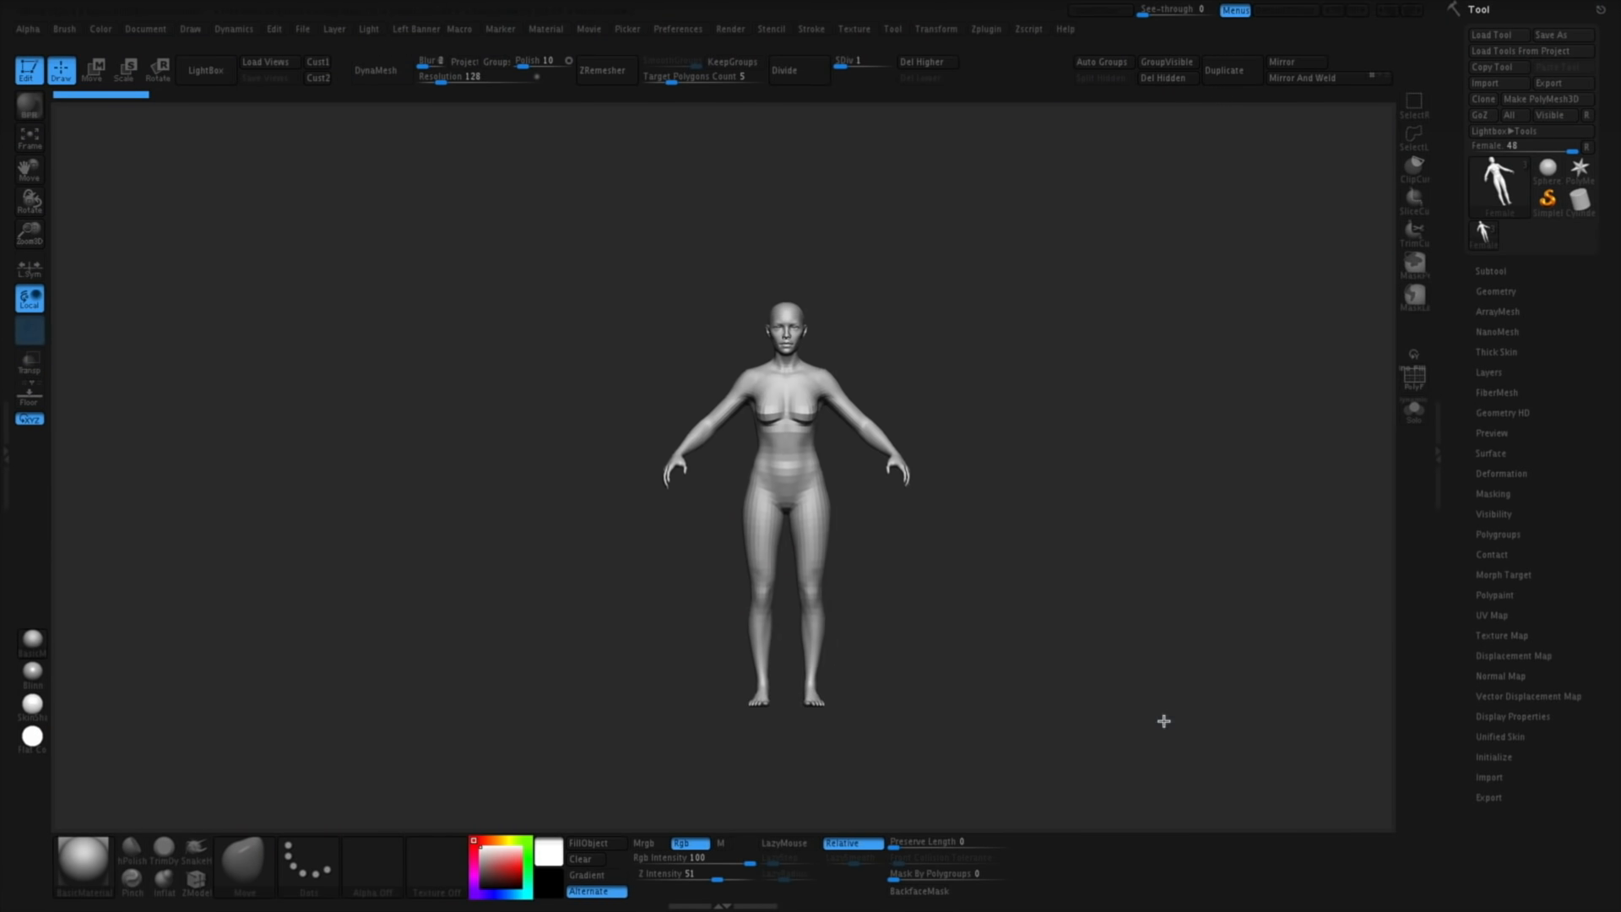
left_click(986, 29)
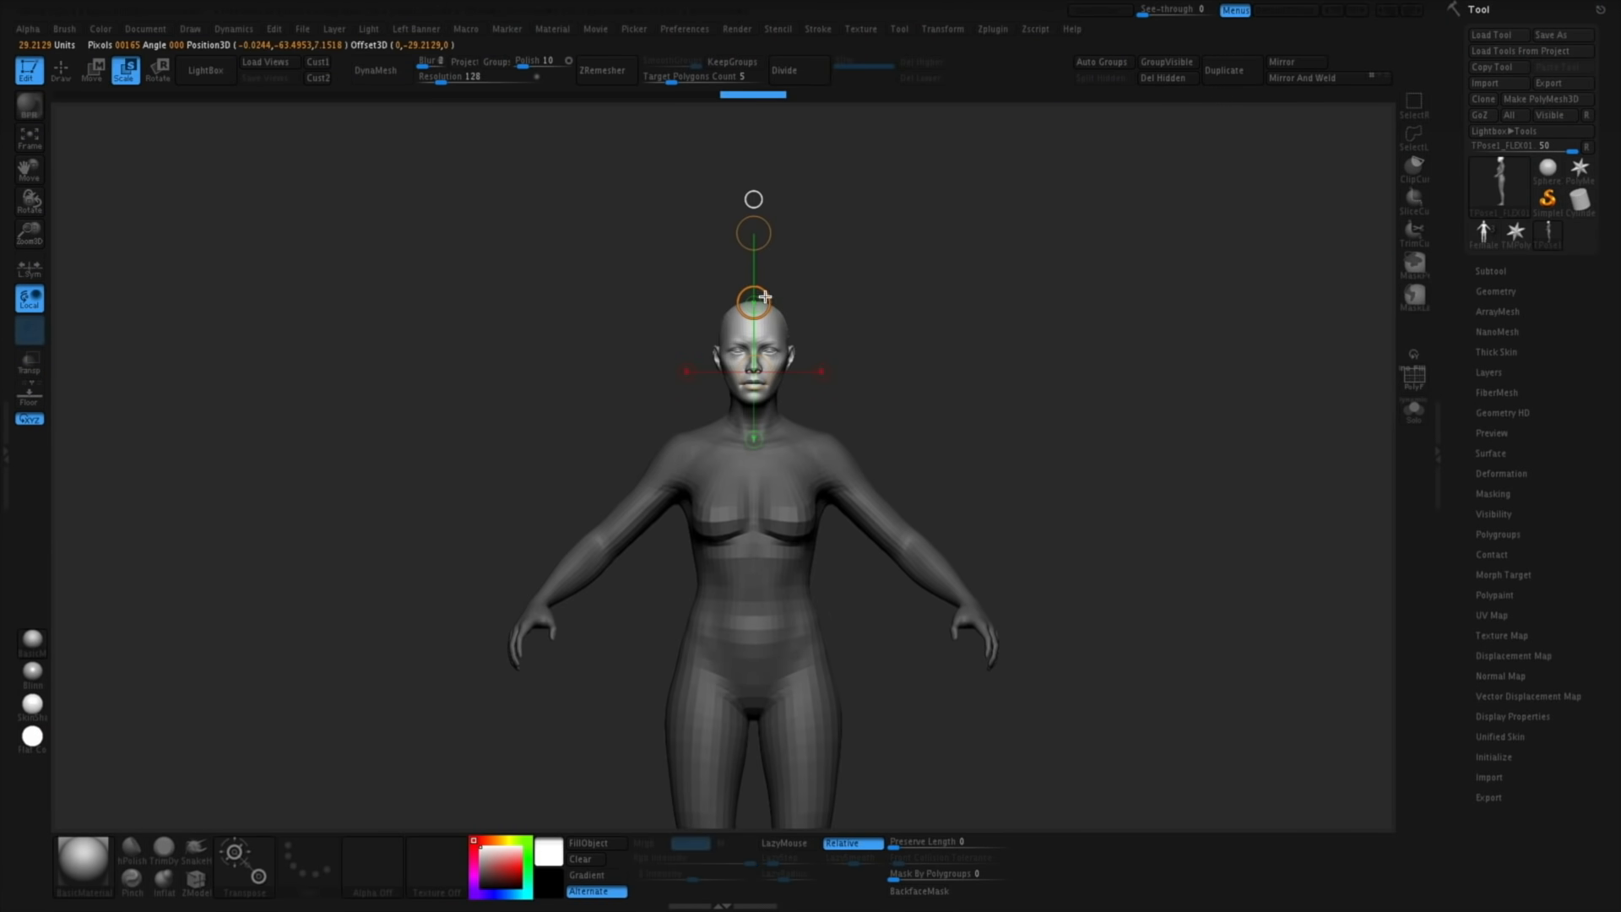
left_click_drag(831, 262, 815, 227, "alt")
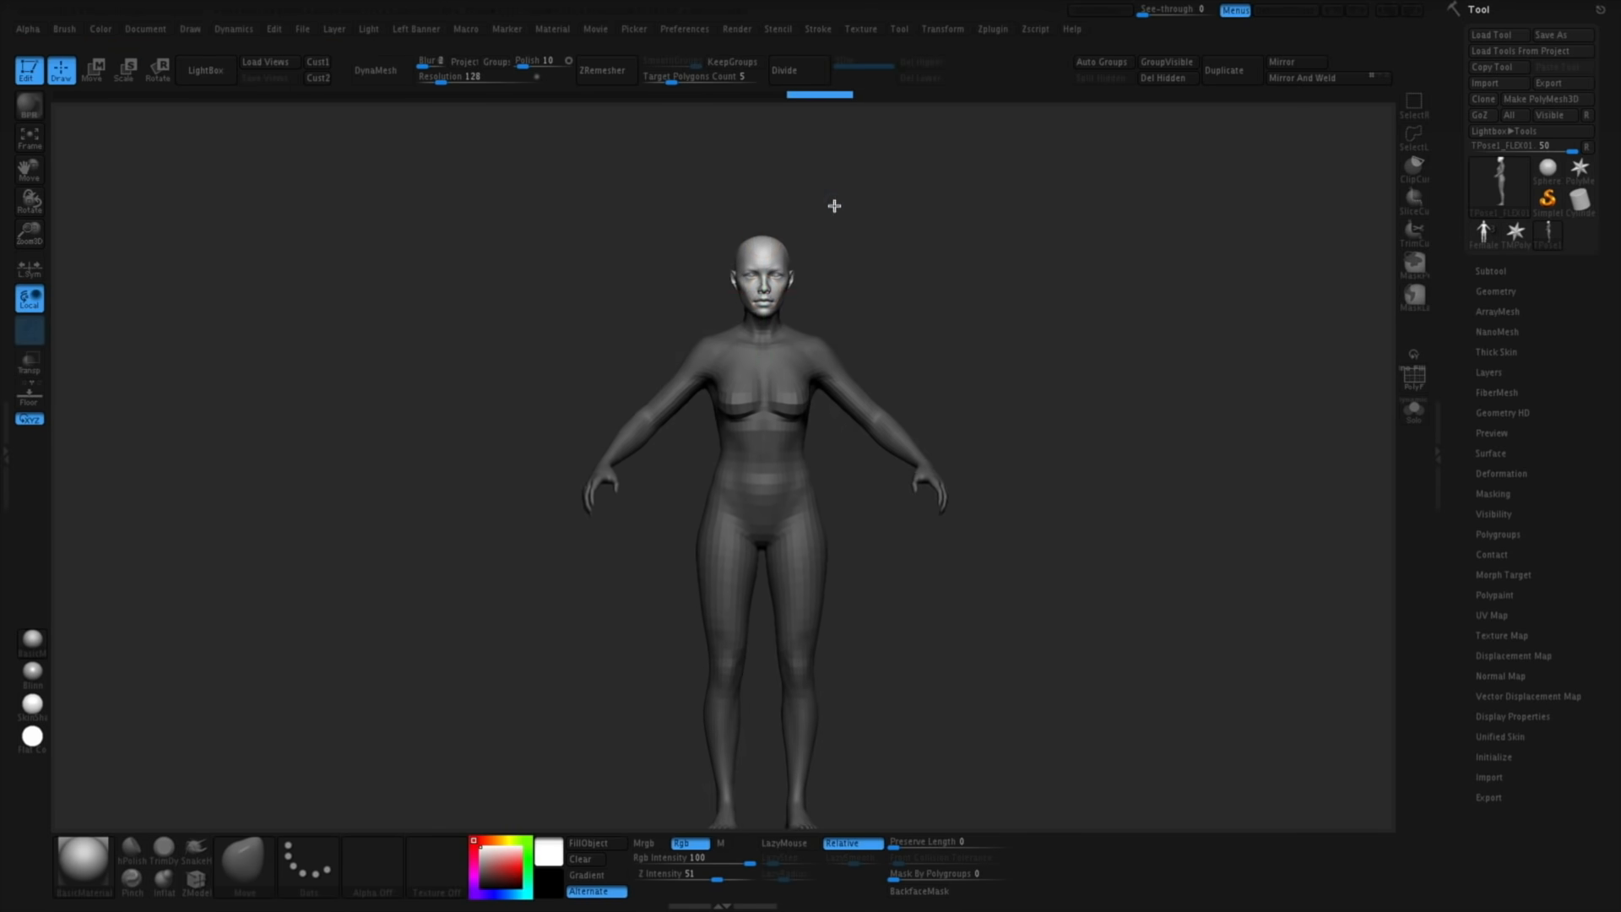
left_click_drag(833, 203, 896, 211)
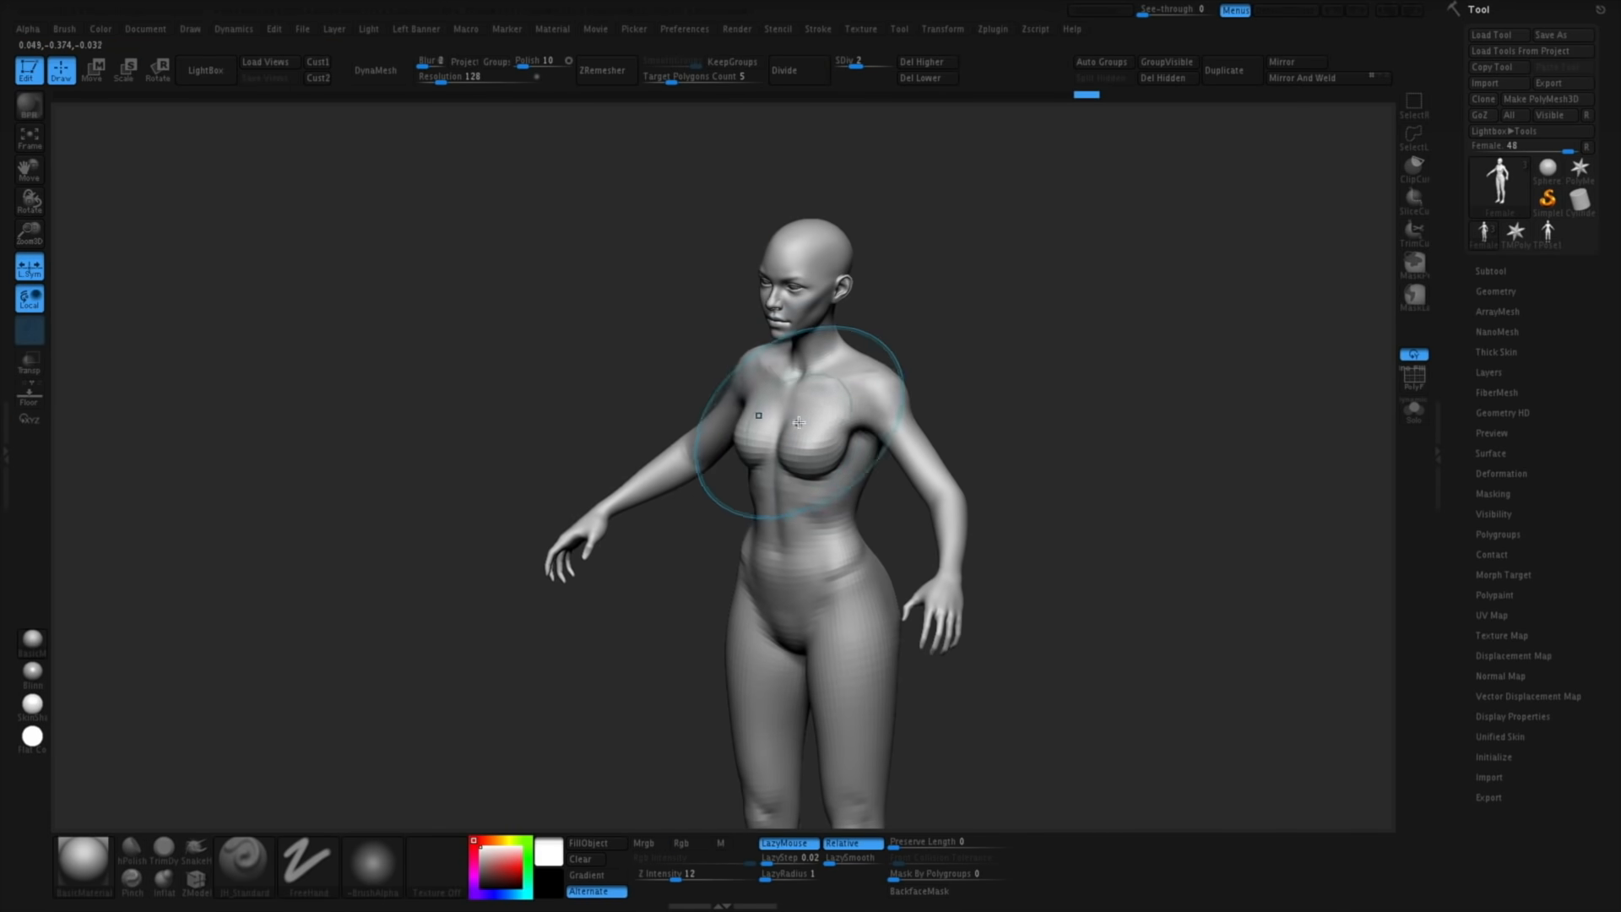
Sculpt the chest and rib area of the female figure with symmetry and smooth the transitions
mouse_move(798, 422)
left_mouse_down()
mouse_move(948, 344)
mouse_move(952, 380)
mouse_move(938, 369)
left_mouse_up()
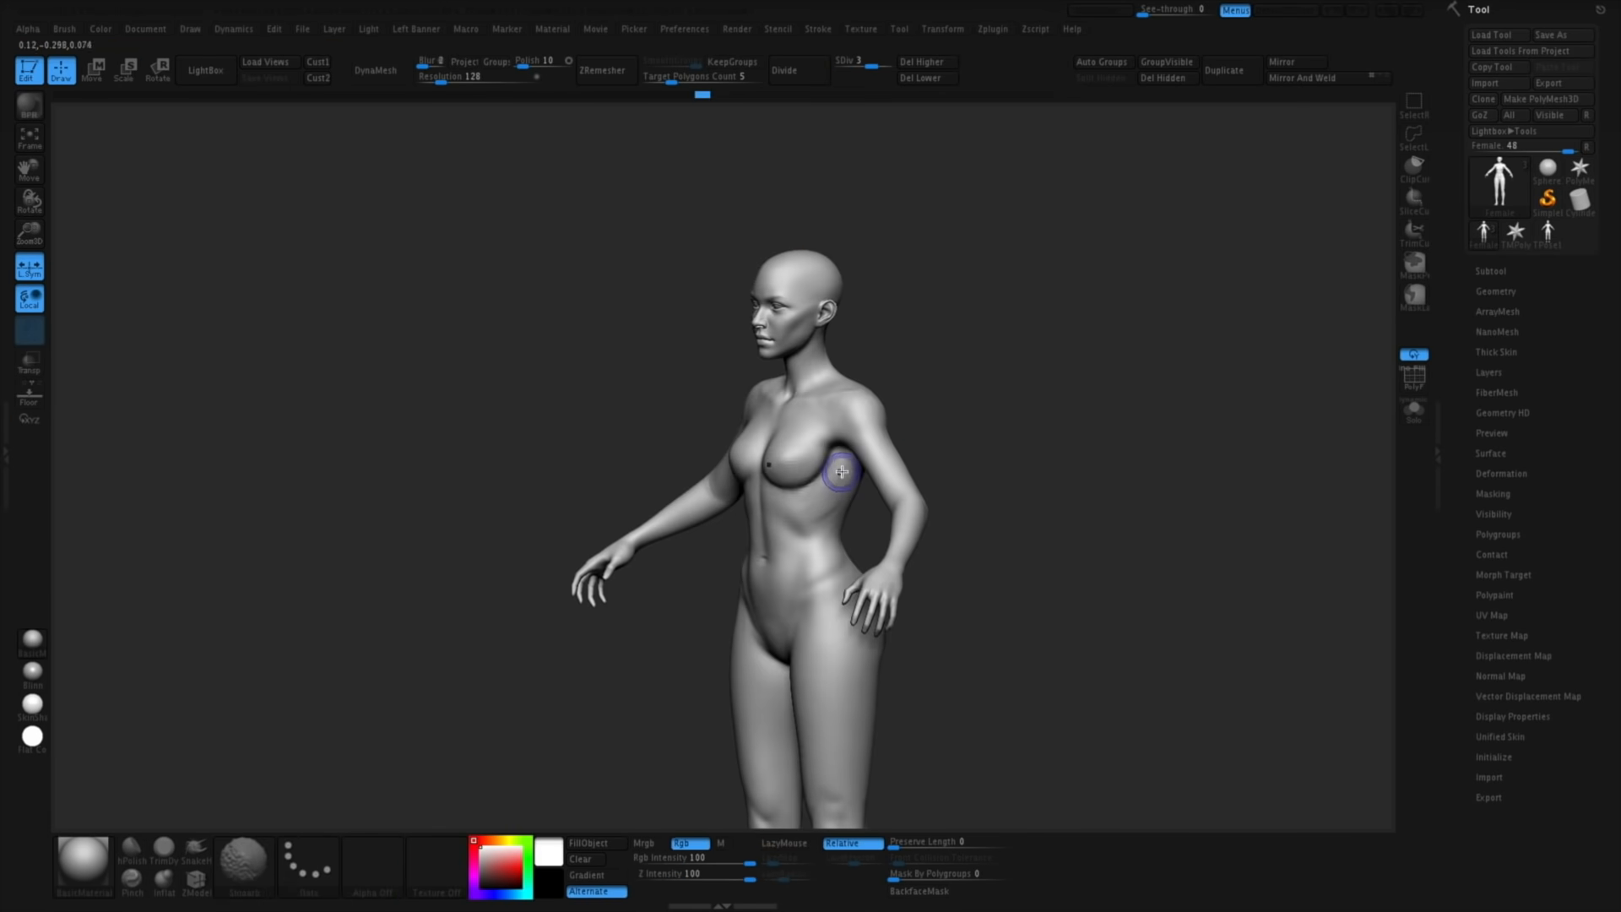
mouse_move(798, 503)
right_mouse_down()
mouse_move(858, 514)
mouse_move(818, 508)
right_mouse_up()
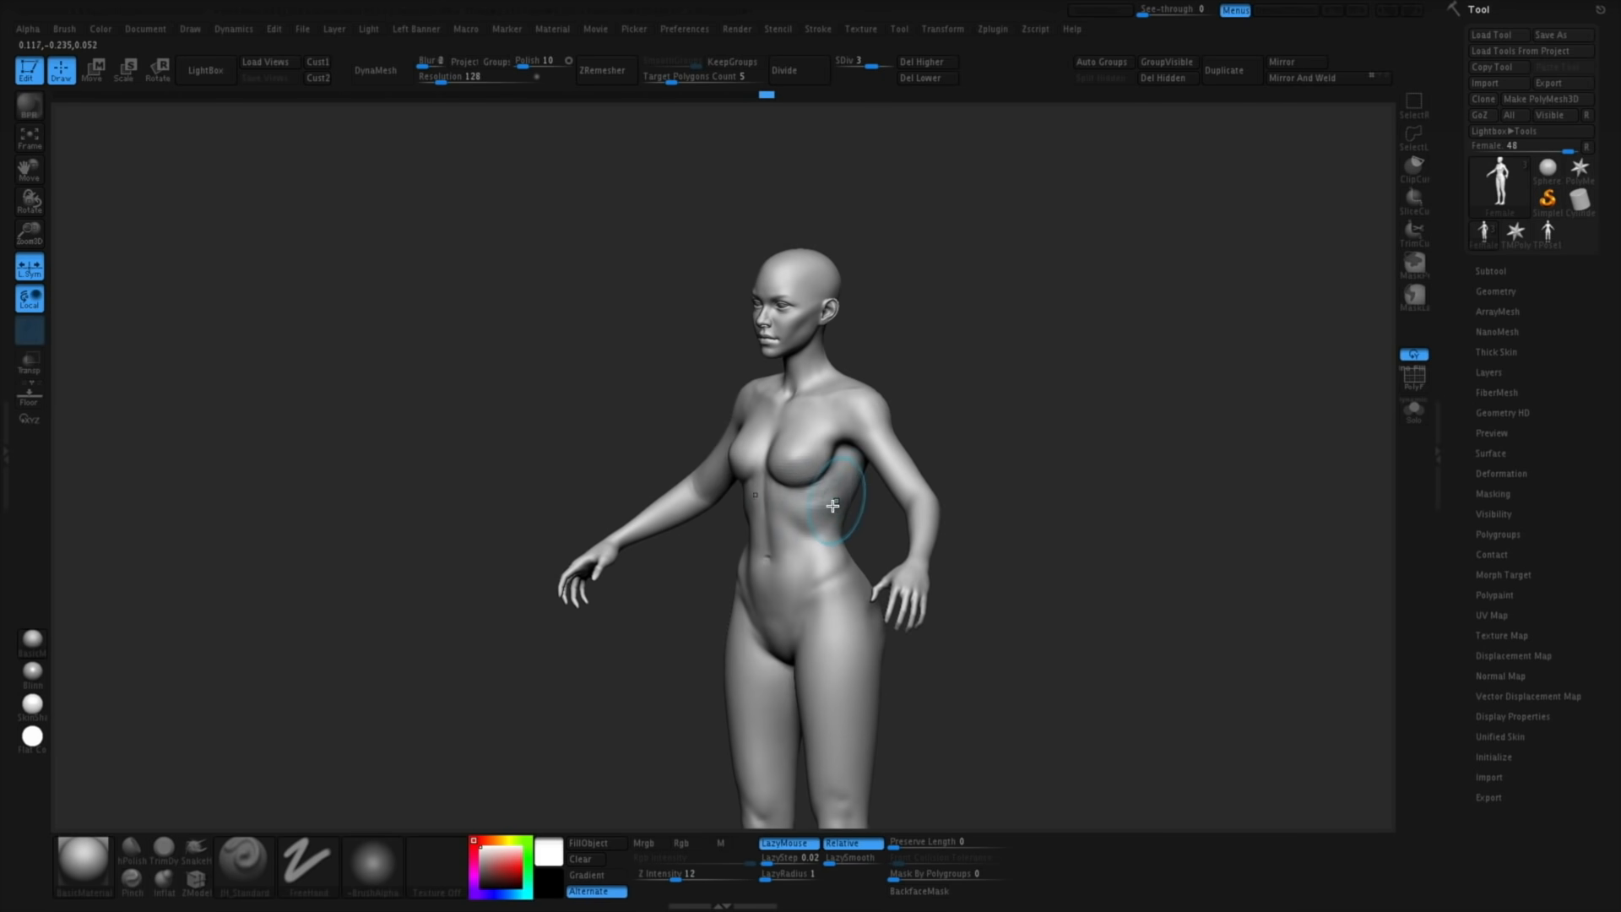
left_click_drag(833, 505, 826, 510, "shift")
mouse_move(827, 510)
right_mouse_down()
mouse_move(909, 521)
mouse_move(814, 523)
right_mouse_up()
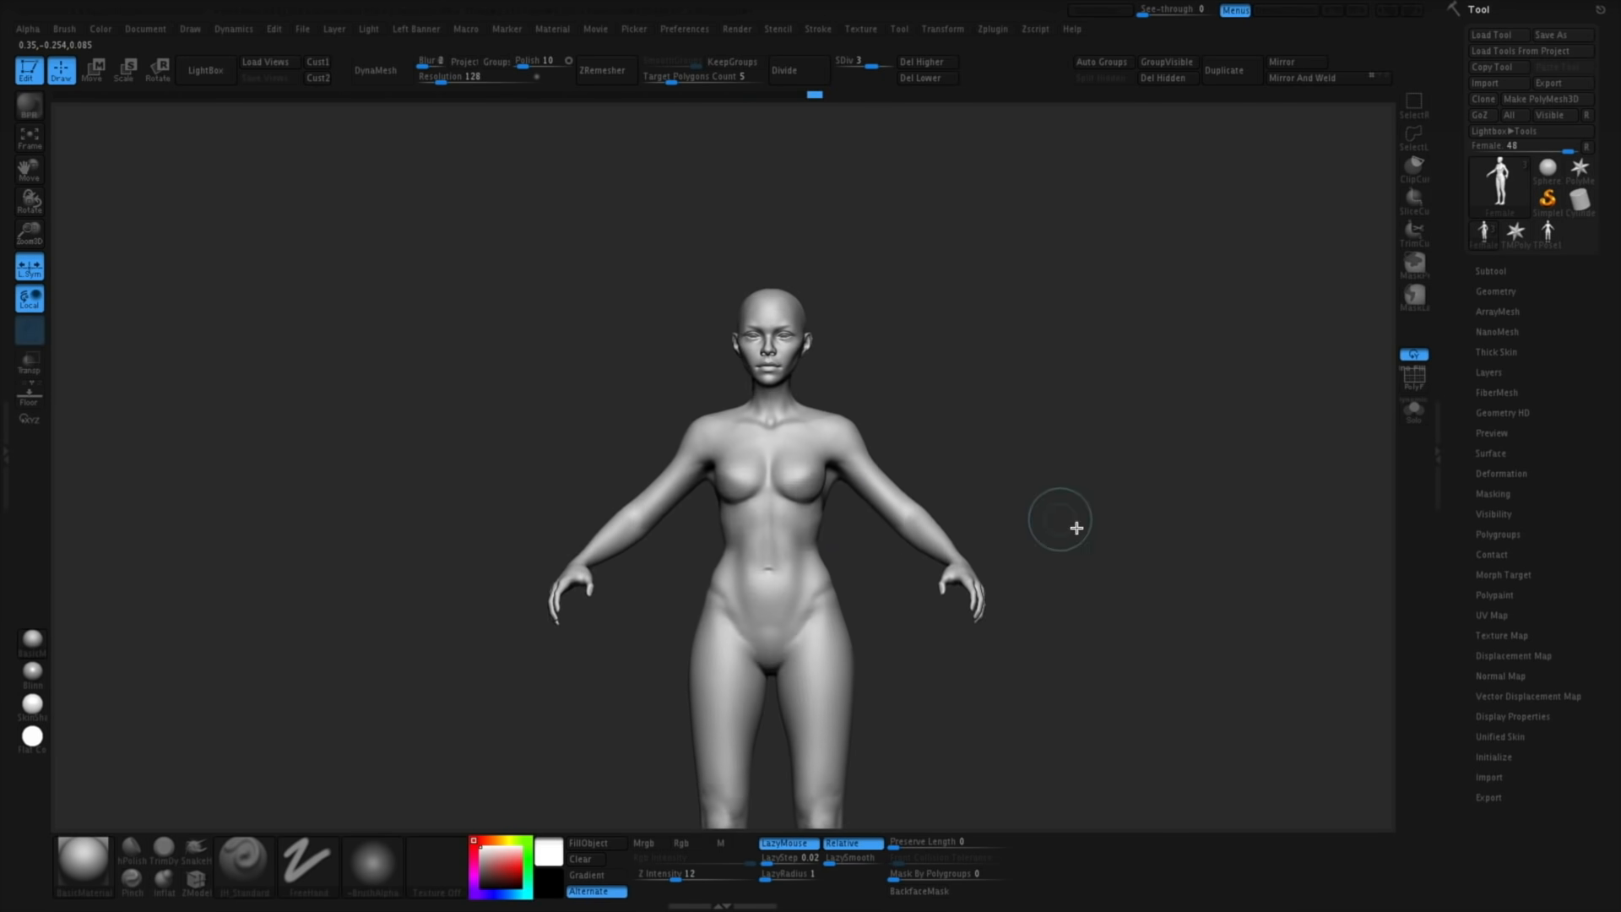
Reshape the upper back and underarm area with the Move brush and smooth the figure's back
right_click_drag(1058, 518, 1086, 612)
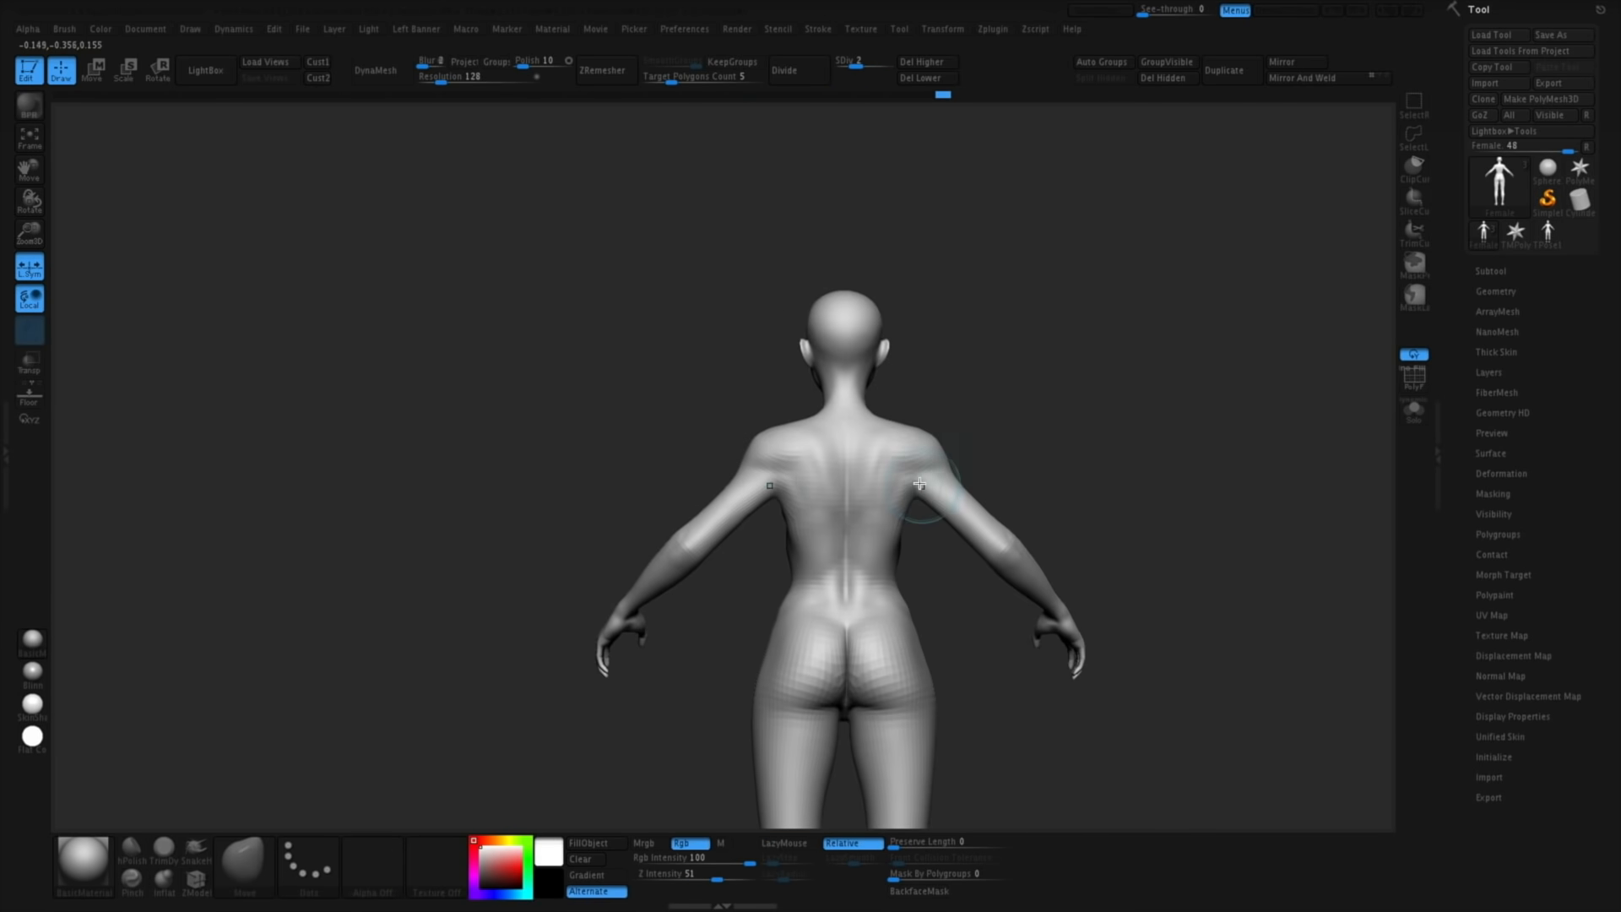
right_click_drag(920, 484, 959, 489)
left_click_drag(768, 494, 775, 499)
right_click_drag(810, 500, 782, 502)
left_click_drag(785, 502, 792, 506)
mouse_move(791, 507)
right_mouse_down()
mouse_move(811, 525)
mouse_move(763, 560)
right_mouse_up()
mouse_move(996, 481)
right_mouse_down("ctrl")
mouse_move(1027, 445)
mouse_move(1096, 587)
right_mouse_up("ctrl")
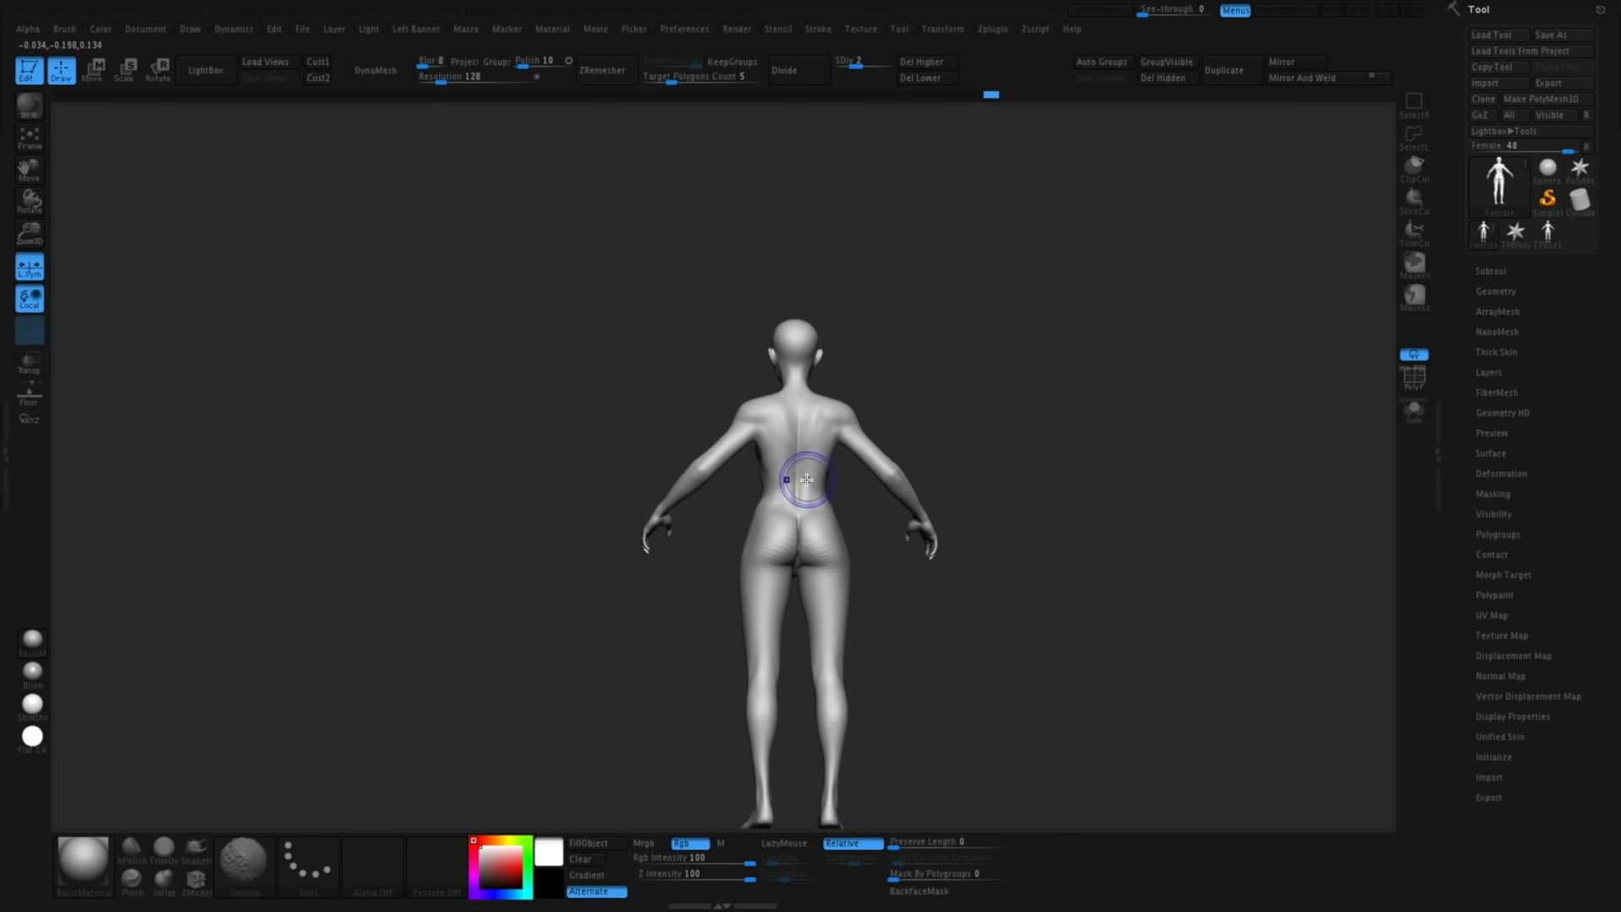
right_click_drag(874, 482, 858, 391)
Lower the subdivision level, show the polygroup wireframe, and create dark leggings and a sleeveless top from the body mesh
key("shift+d")
key("shift+f")
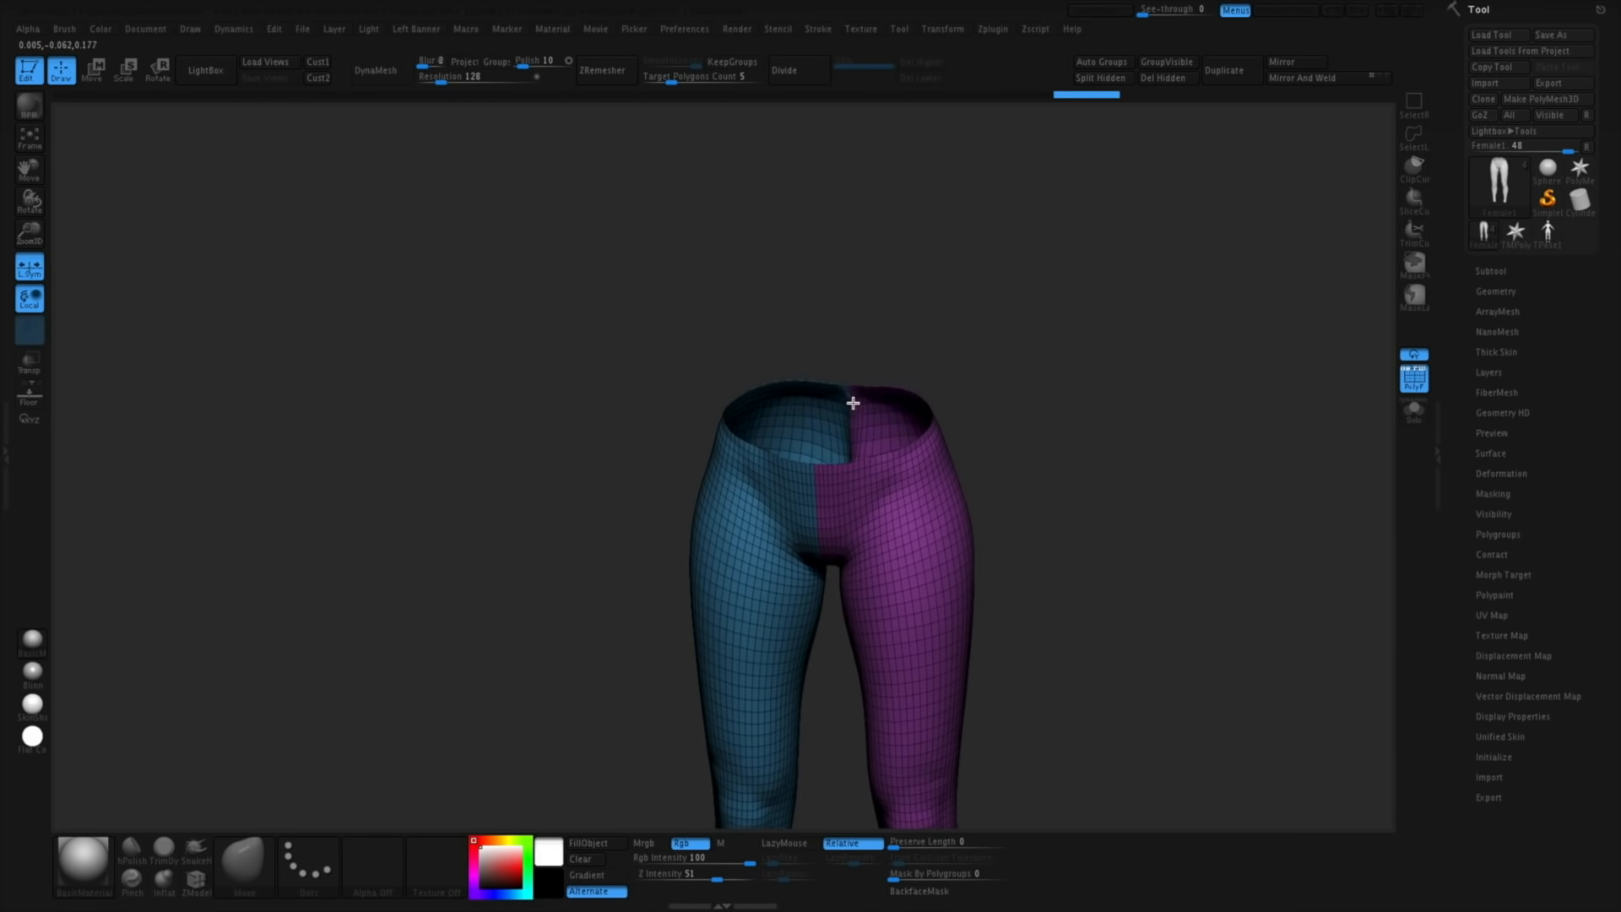
right_click_drag(850, 402, 1094, 327)
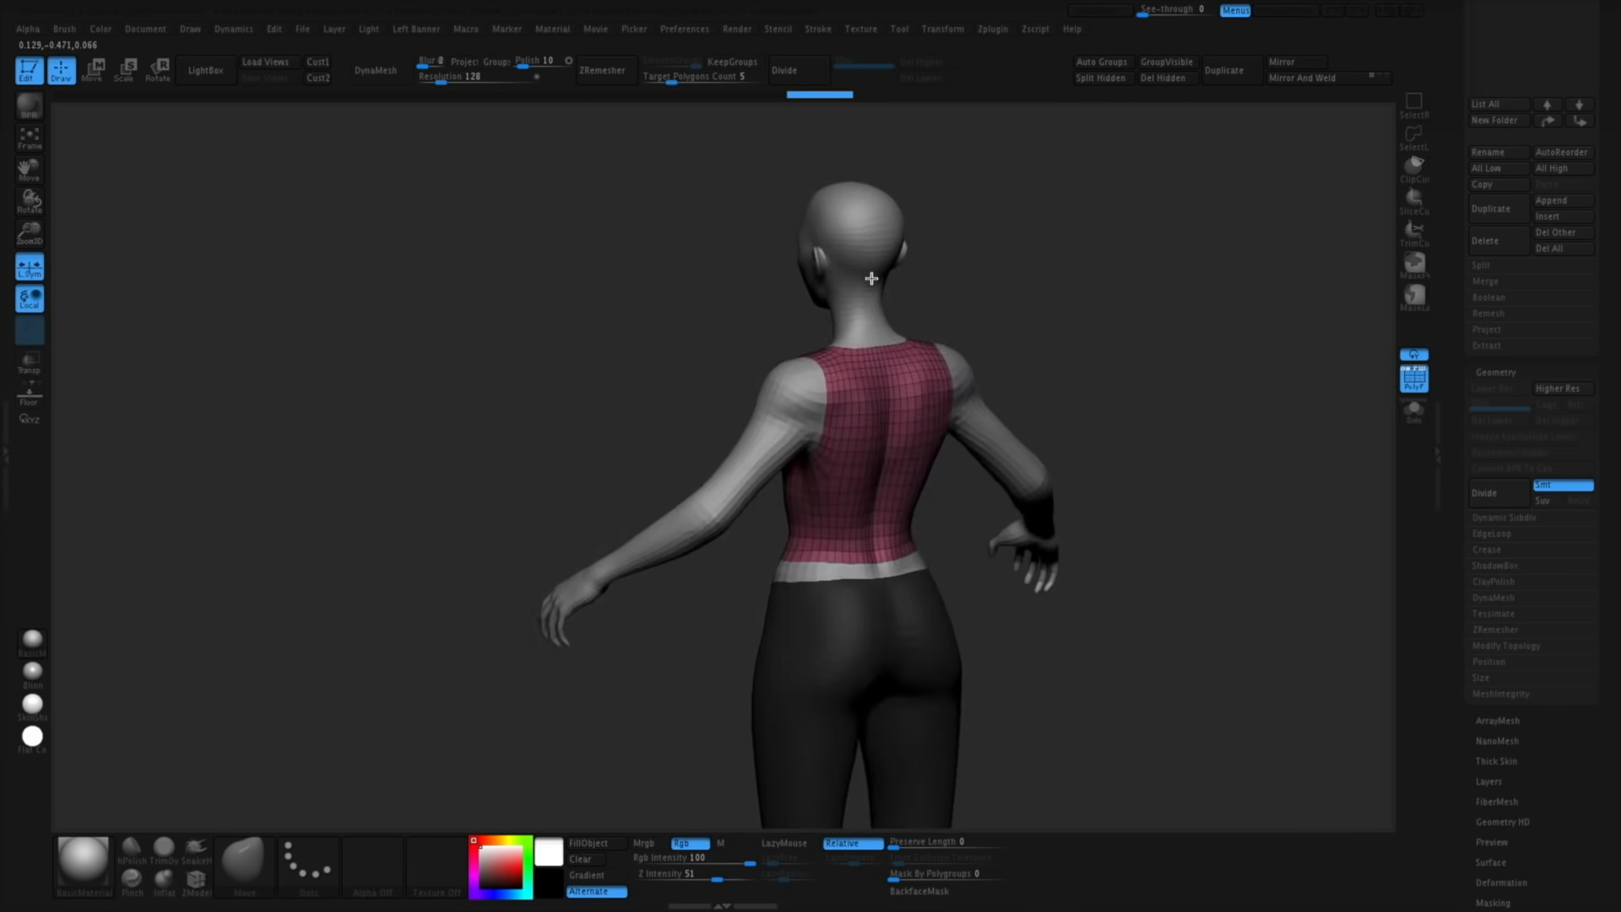
right_click_drag(871, 279, 834, 347)
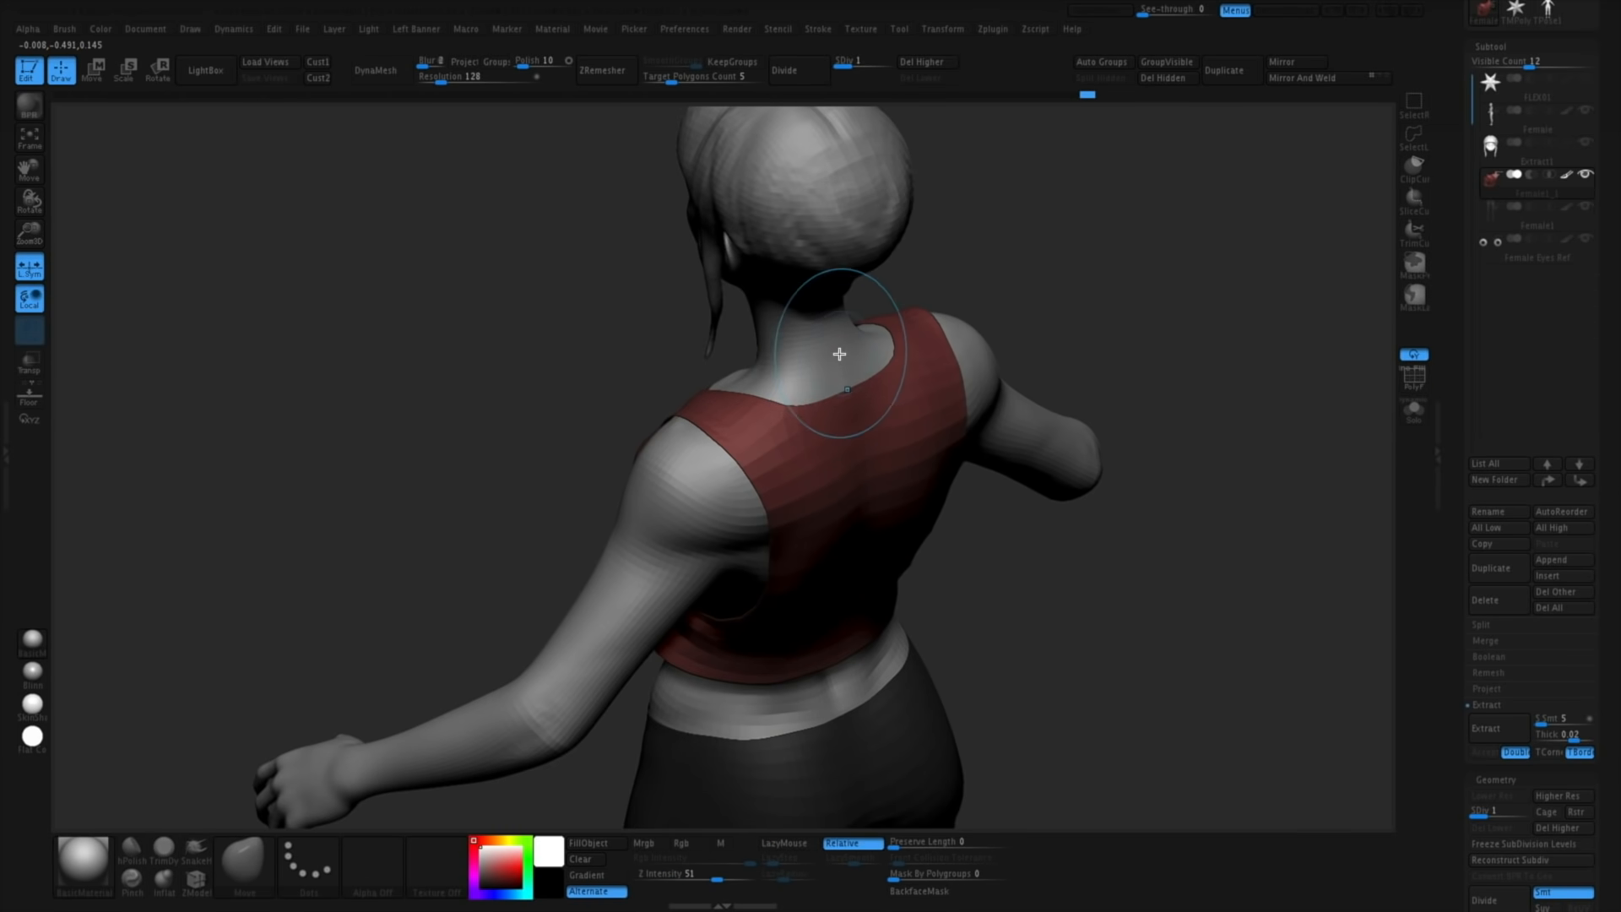
Refine the back, armholes and hem of the red crop top and sculpt soft cloth folds into it
mouse_move(840, 354)
right_mouse_down()
mouse_move(935, 246)
mouse_move(923, 256)
right_mouse_up()
key("b")
key("f")
key("s")
right_click_drag(1050, 661, 1057, 621, "ctrl")
right_click_drag(1057, 620, 870, 579)
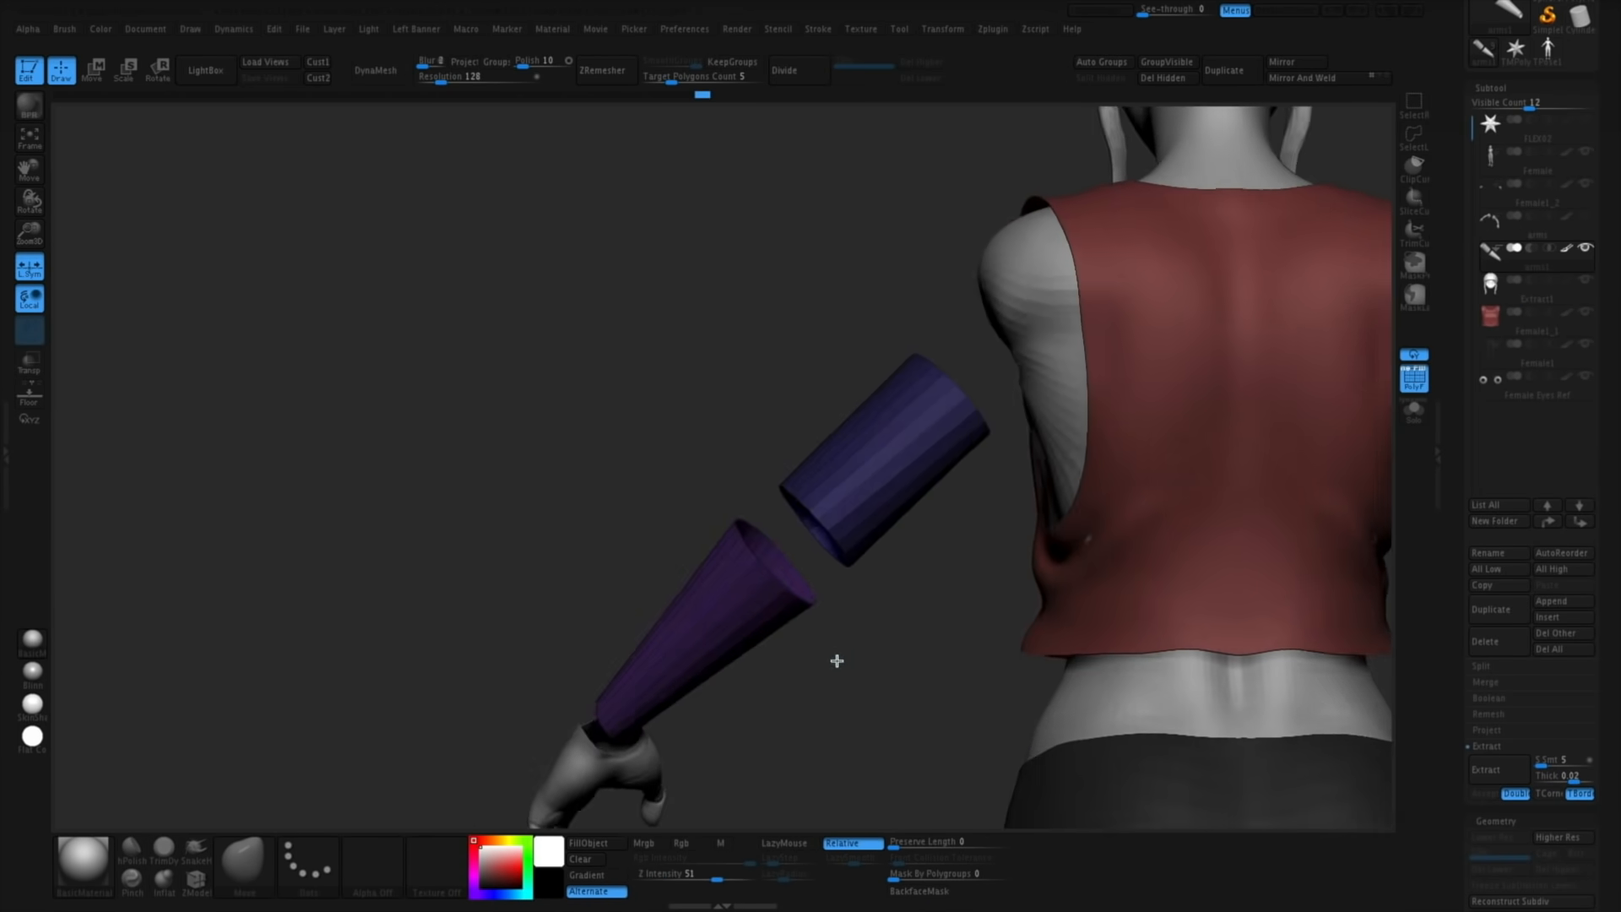
Remesh the upper-arm and forearm cylinders with DynaMesh at resolution 1024 and shape their elbow and wrist ends
right_click_drag(837, 659, 759, 572)
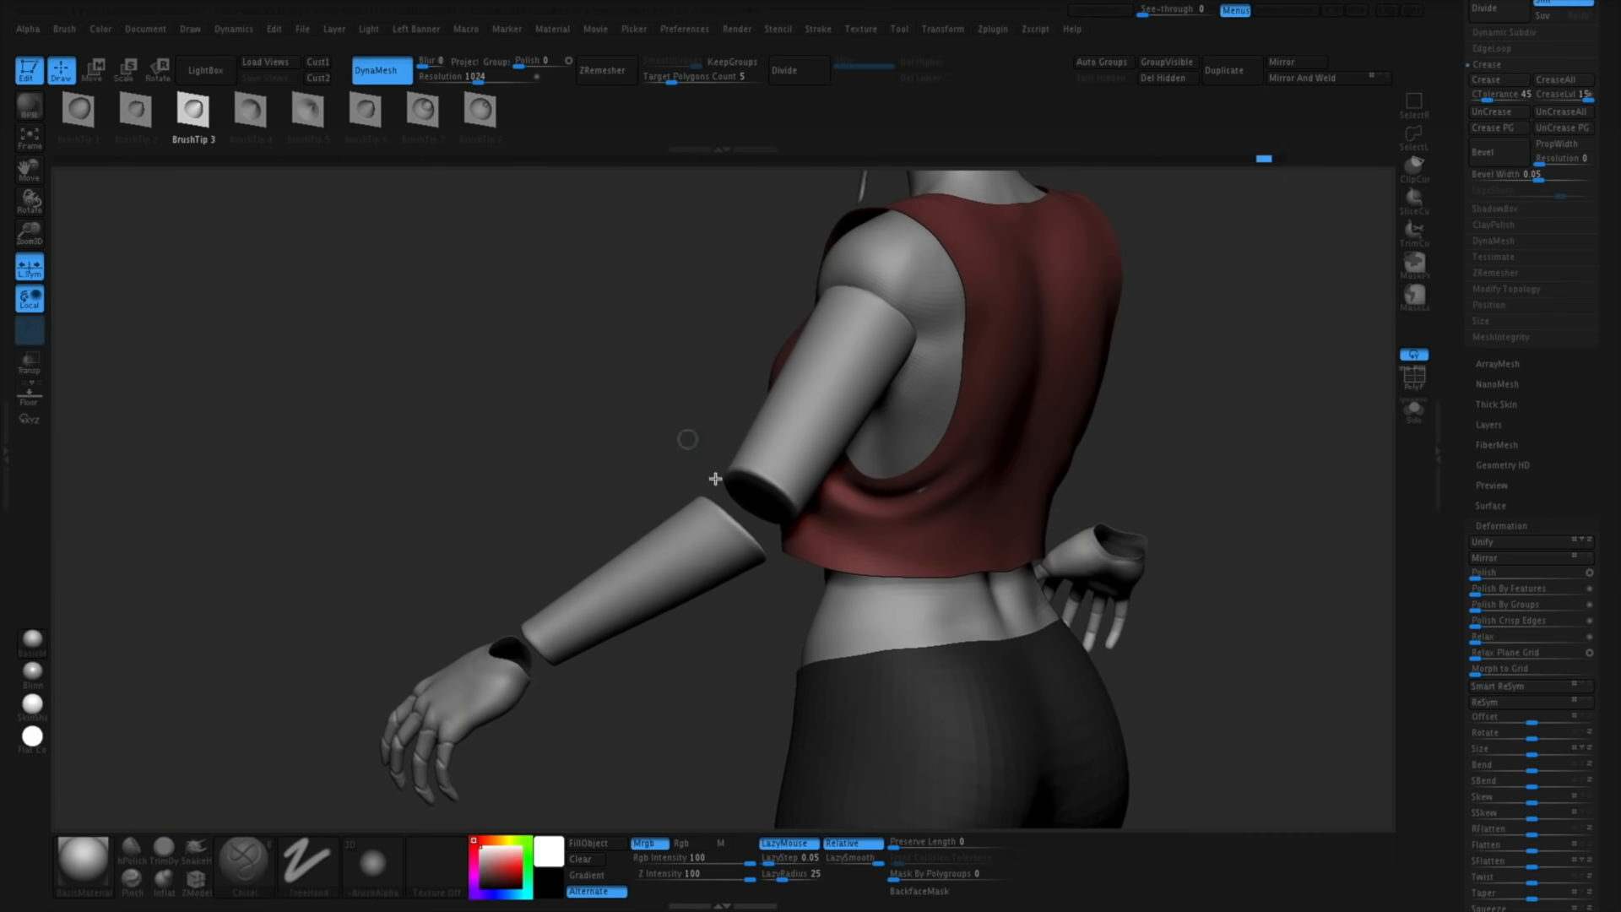
mouse_move(688, 434)
right_mouse_down()
mouse_move(713, 636)
mouse_move(666, 550)
mouse_move(678, 623)
mouse_move(756, 662)
right_mouse_up()
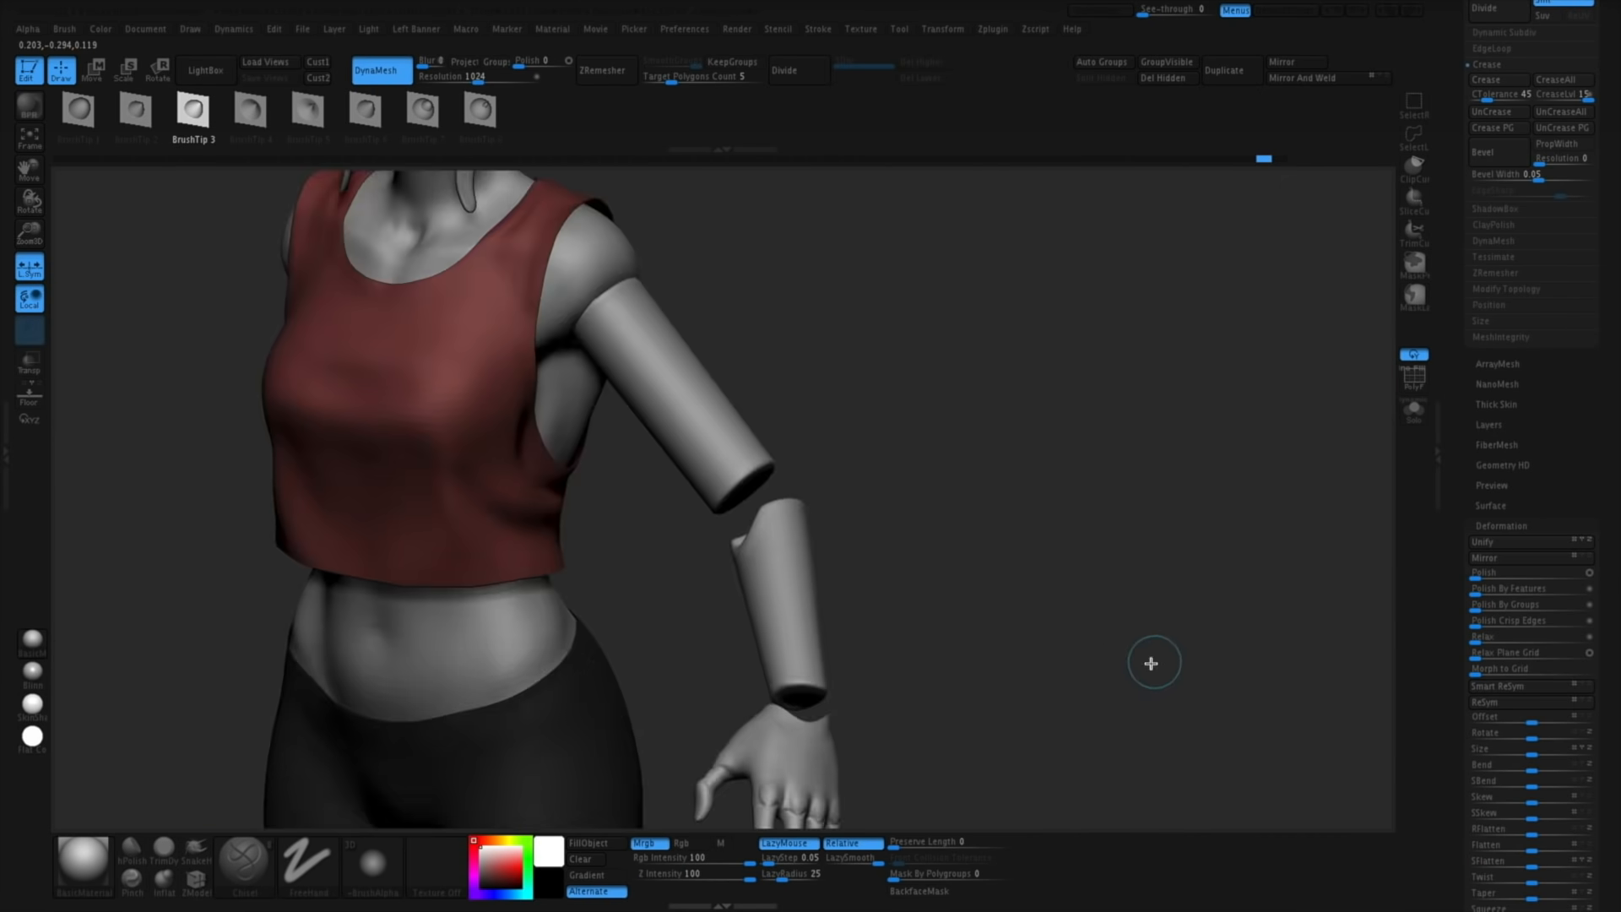
mouse_move(1151, 662)
right_mouse_down()
mouse_move(1126, 680)
mouse_move(1151, 633)
mouse_move(988, 554)
right_mouse_up()
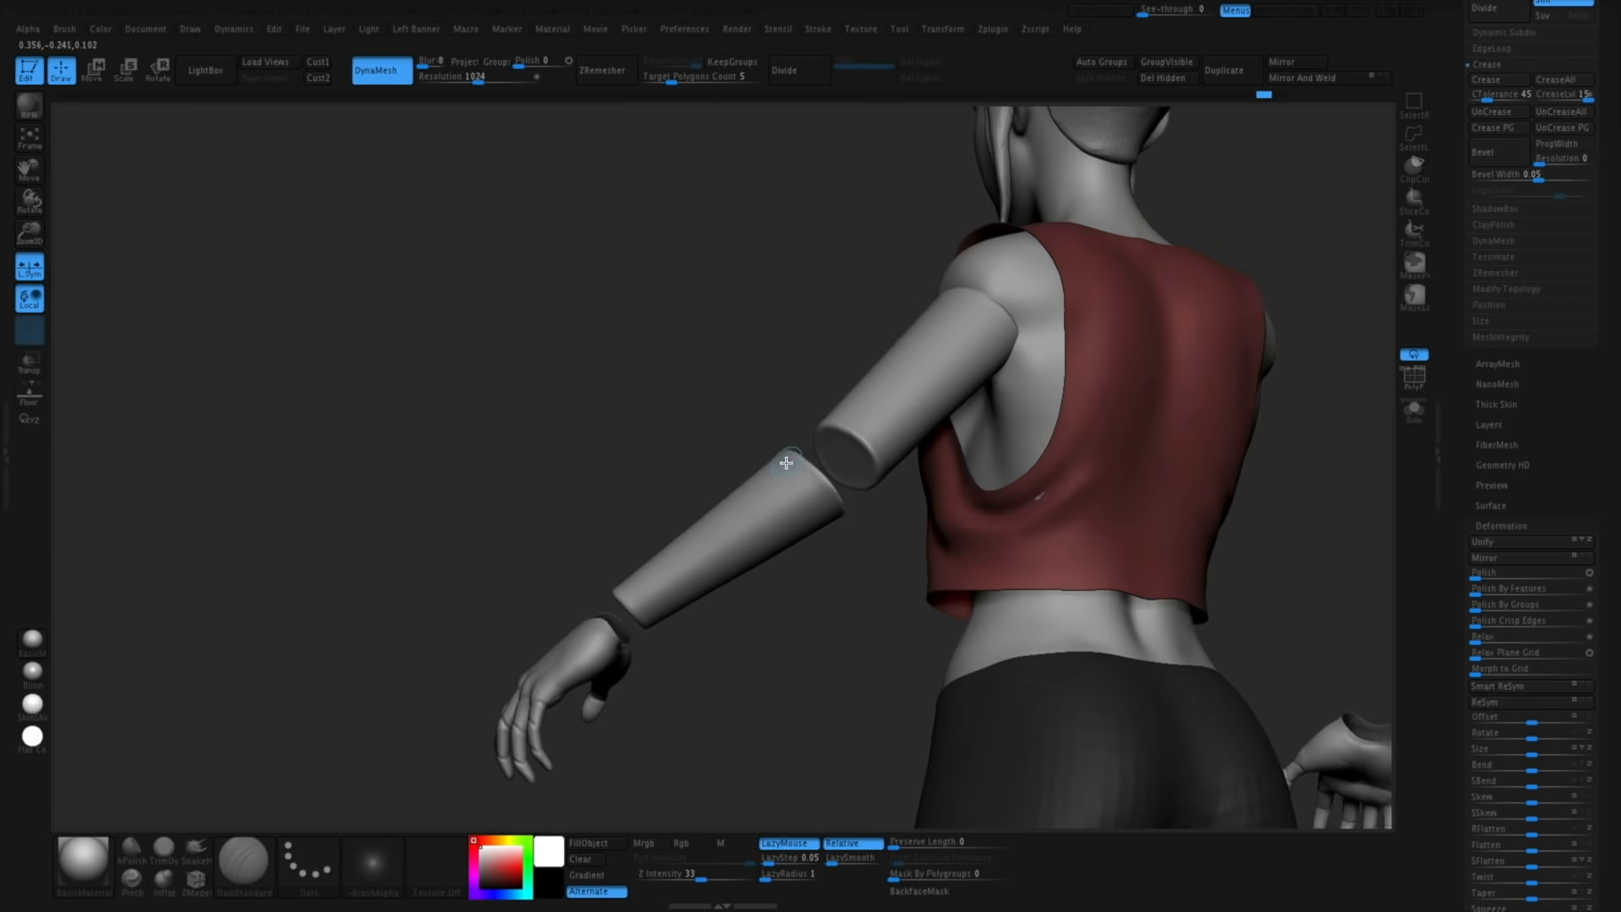
right_click_drag(844, 507, 760, 543)
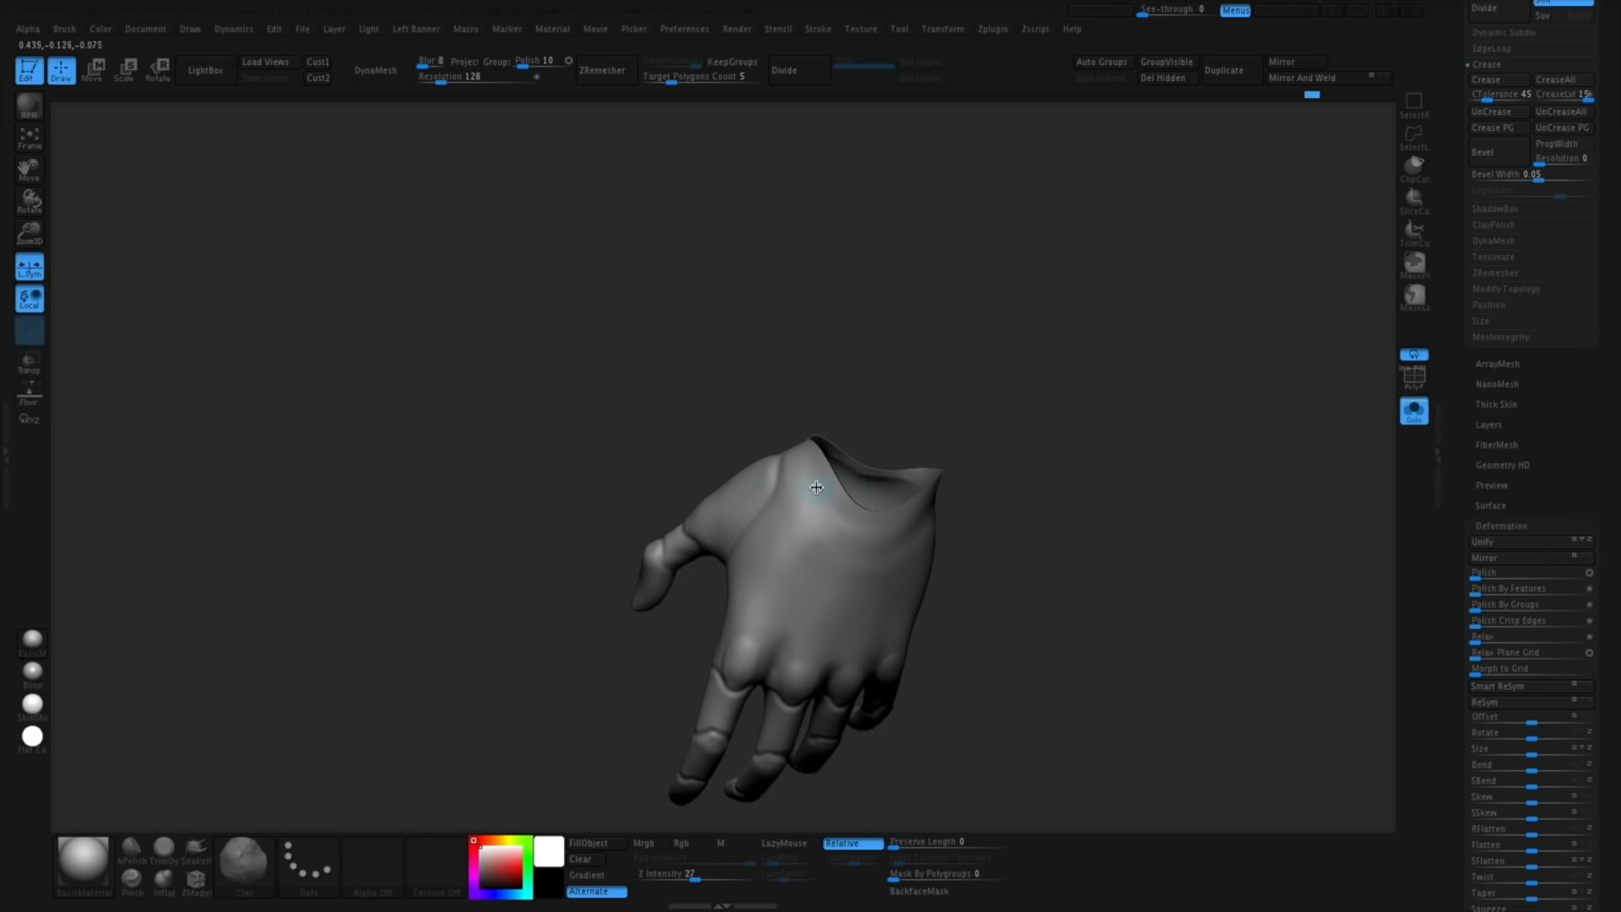
mouse_move(825, 474)
right_mouse_down()
mouse_move(887, 518)
mouse_move(872, 533)
mouse_move(980, 550)
right_mouse_up()
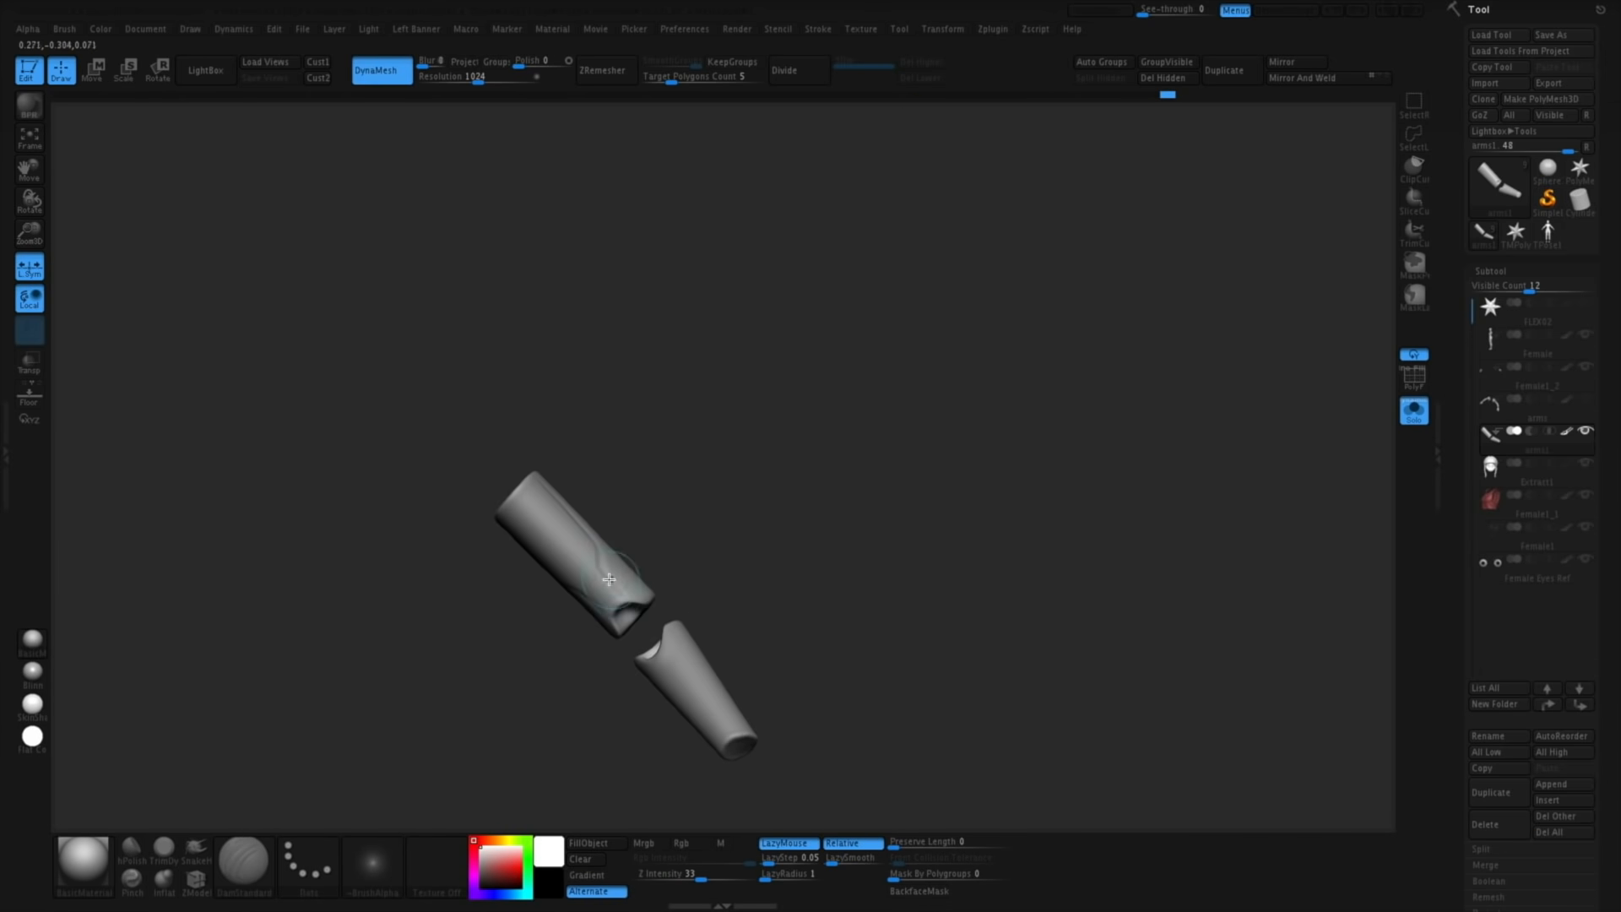
Lasso-mask areas of the arm piece next to the elbow and smooth the unmasked transition around the joint recess
left_click(244, 866)
left_click(991, 445)
mouse_move(992, 445)
right_mouse_down()
mouse_move(572, 524)
mouse_move(550, 415)
right_mouse_up()
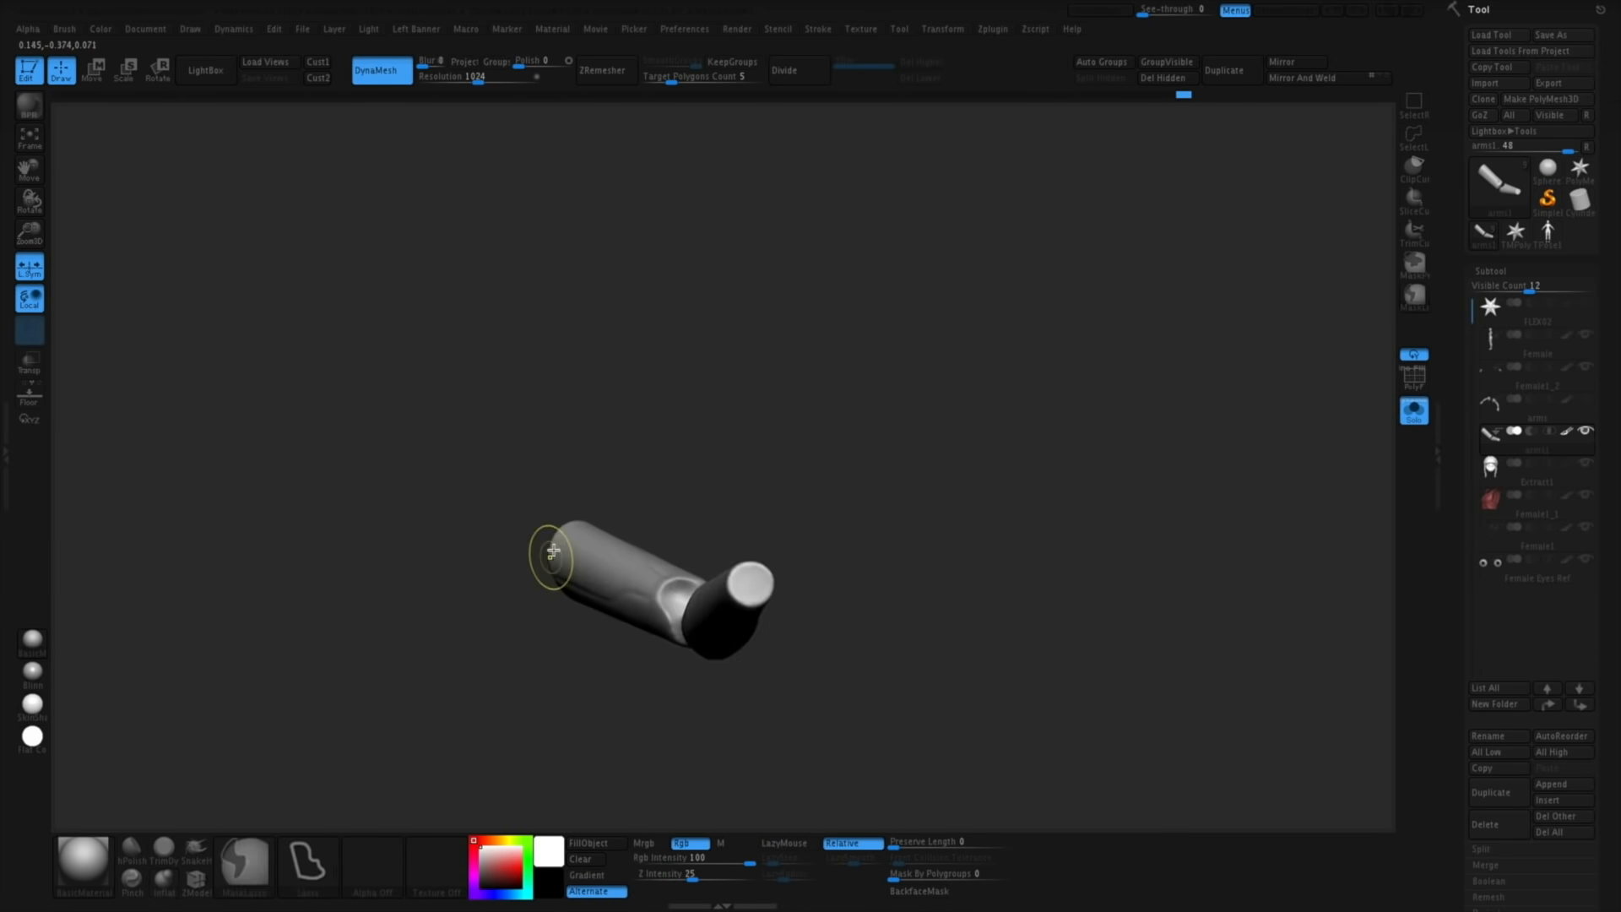
left_click_drag(618, 617, 583, 627, "ctrl")
right_click_drag(583, 627, 499, 576)
mouse_move(498, 576)
left_mouse_down("ctrl")
mouse_move(583, 608)
mouse_move(540, 650)
left_mouse_up("ctrl")
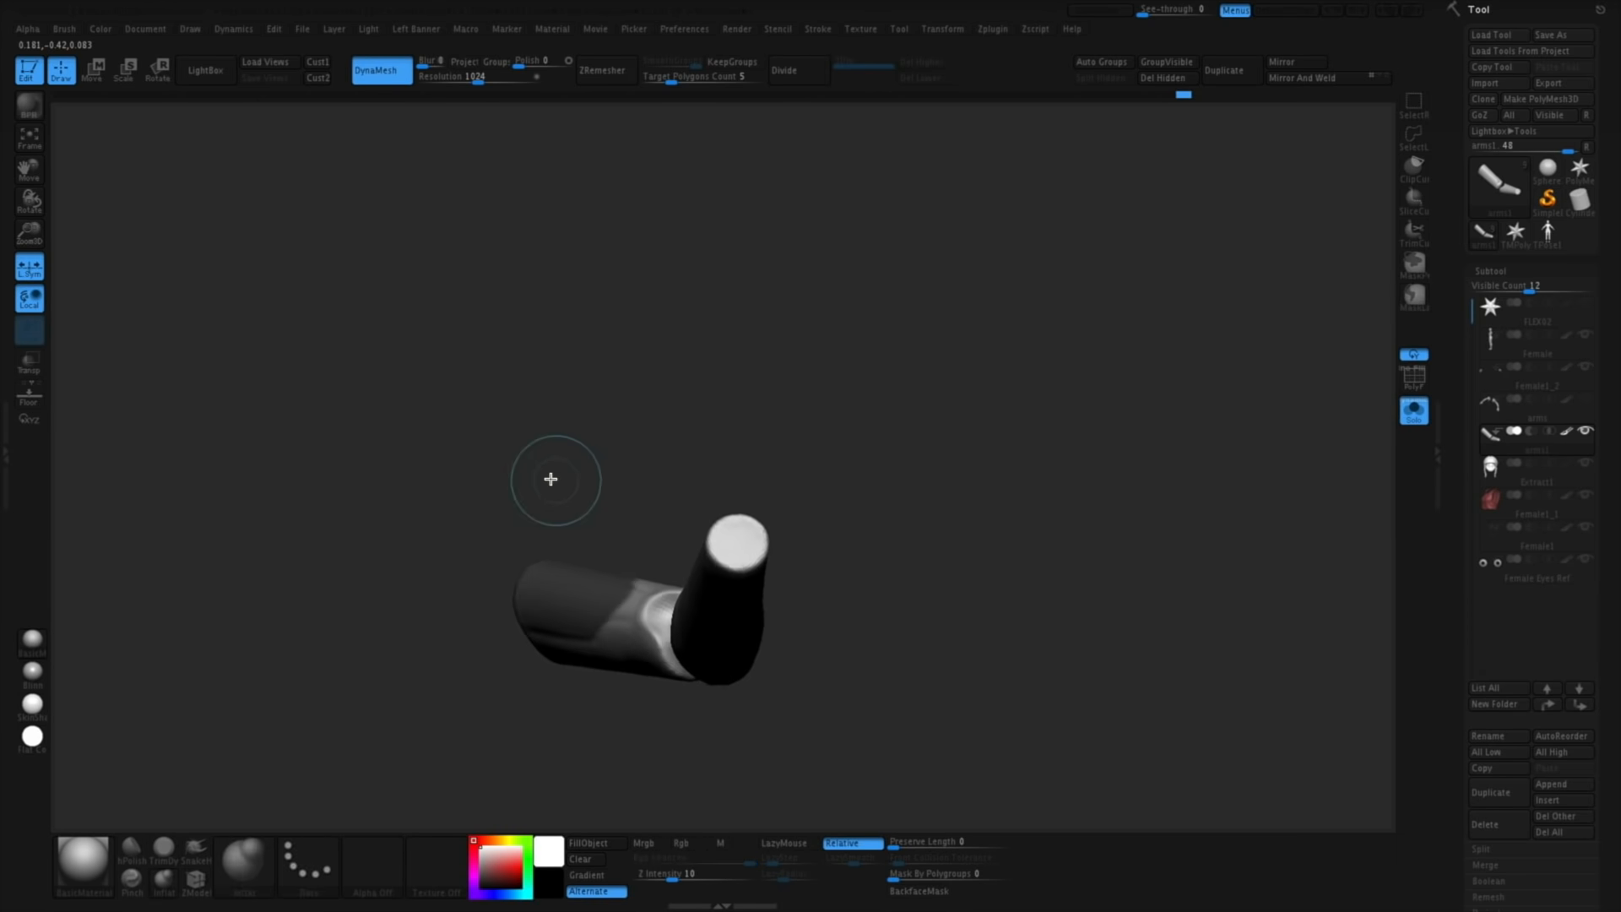
mouse_move(550, 478)
right_mouse_down()
mouse_move(630, 514)
mouse_move(565, 535)
mouse_move(572, 549)
right_mouse_up()
left_click_drag(572, 549, 597, 579, "shift")
Refine the arm piece's cut shape and build layered armor plates over the robotic shoulder
right_click_drag(597, 579, 739, 458)
left_click_drag(740, 459, 652, 527, "ctrl+shift")
mouse_move(651, 527)
right_mouse_down()
mouse_move(836, 540)
mouse_move(858, 448)
mouse_move(860, 484)
mouse_move(828, 470)
mouse_move(854, 489)
mouse_move(834, 507)
mouse_move(862, 518)
mouse_move(633, 536)
right_mouse_up()
key("shift+s")
key("ctrl+z")
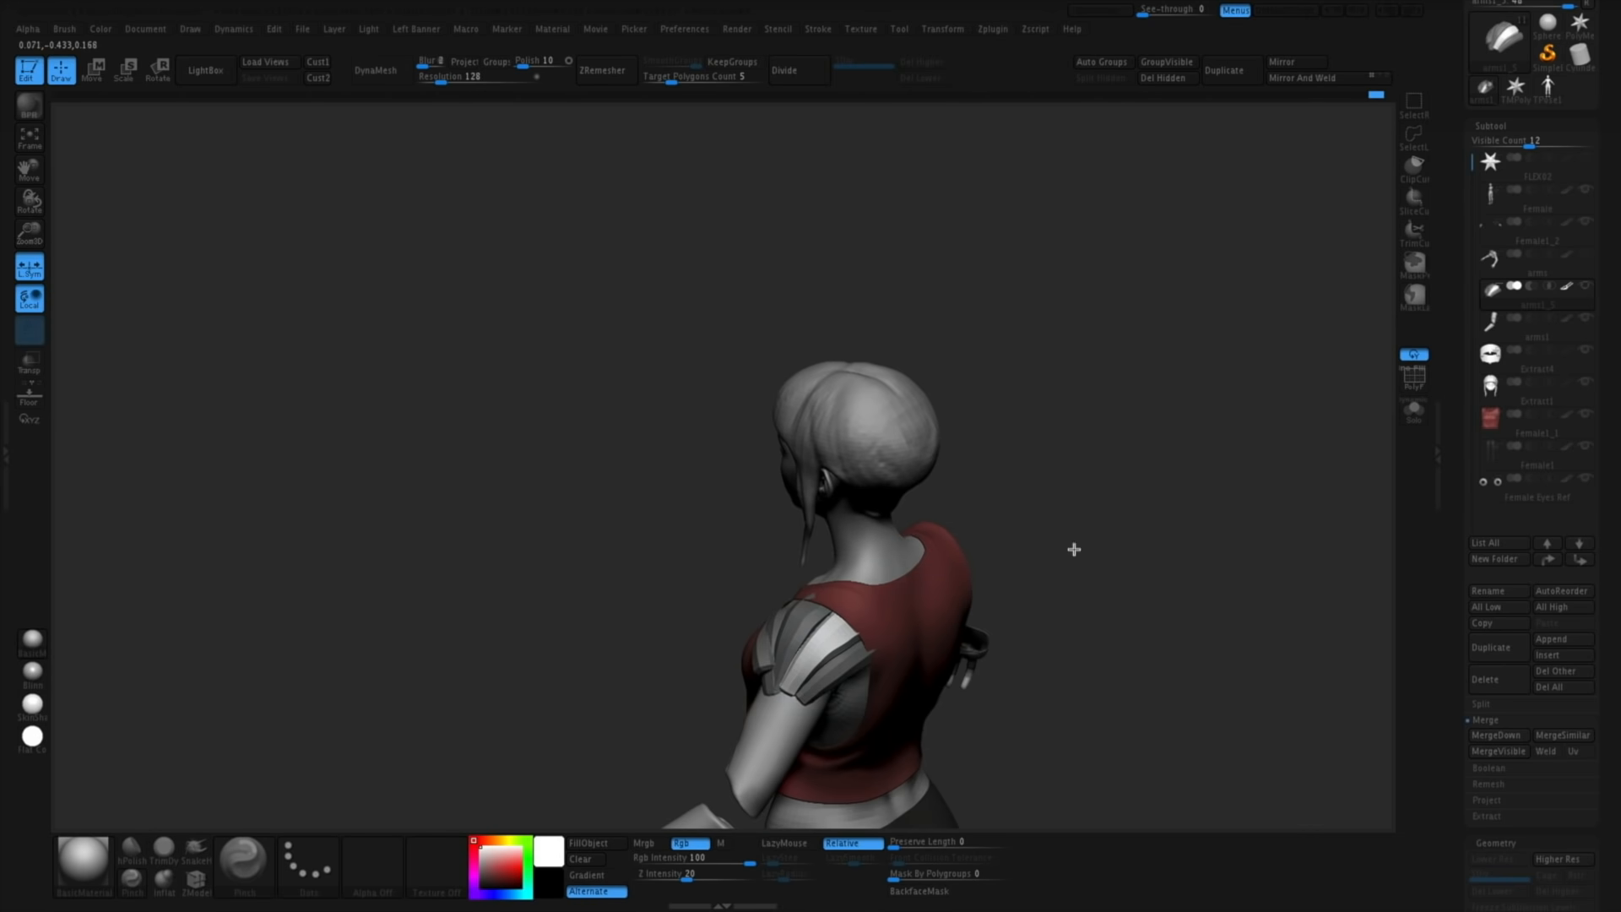
mouse_move(1071, 549)
right_mouse_down()
mouse_move(971, 583)
mouse_move(1075, 619)
right_mouse_up()
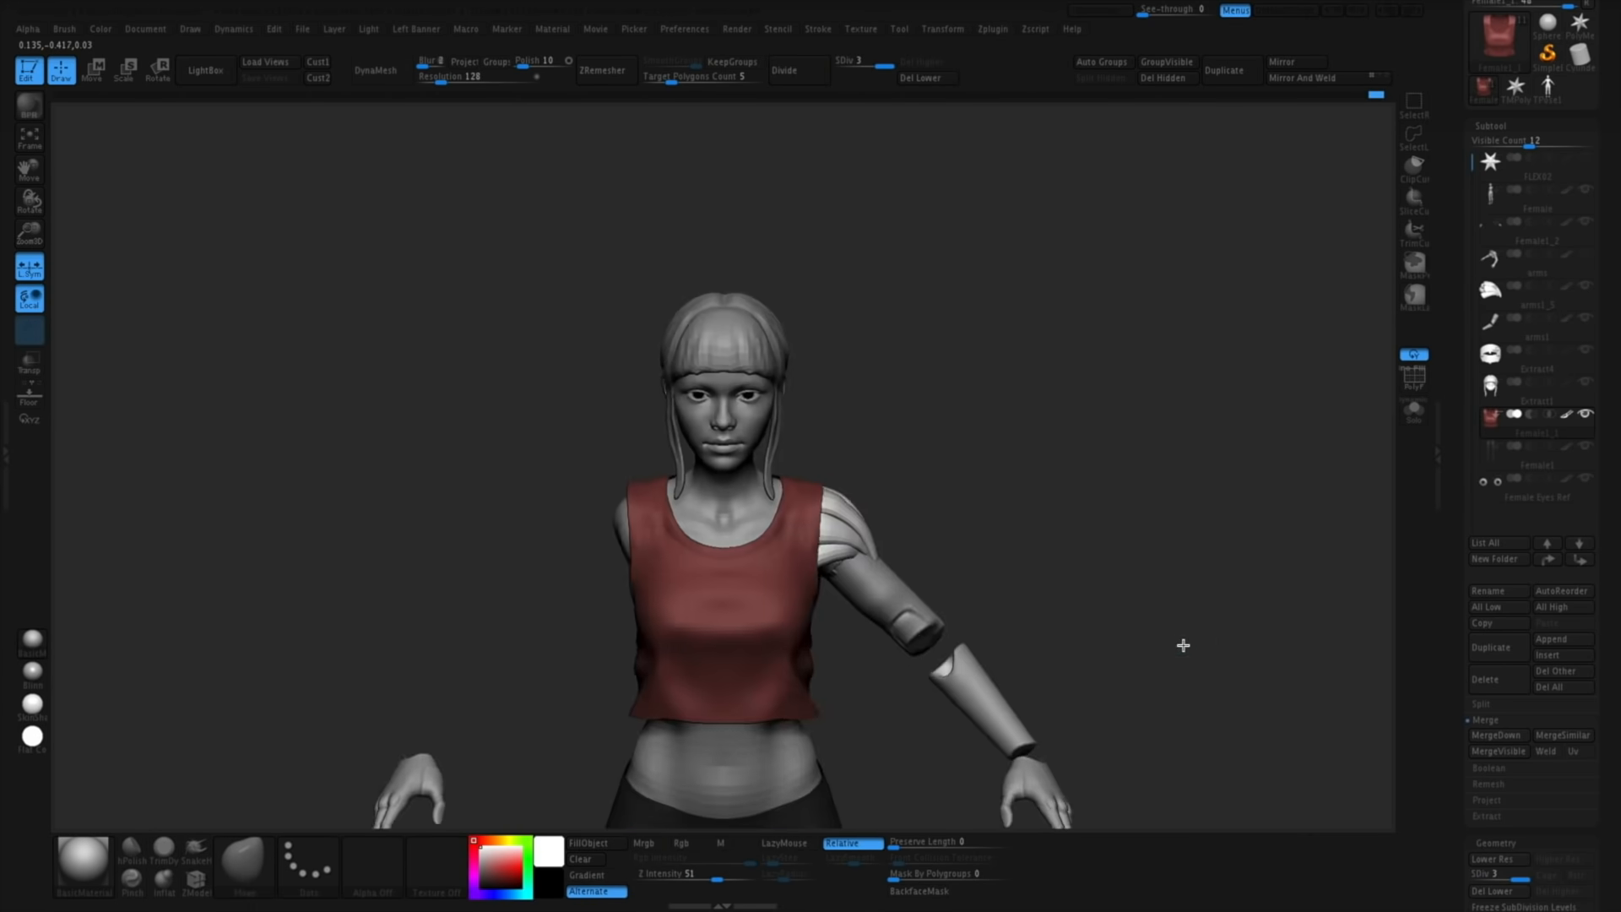
mouse_move(1179, 645)
right_mouse_down()
mouse_move(1137, 670)
mouse_move(1216, 619)
mouse_move(1183, 646)
right_mouse_up()
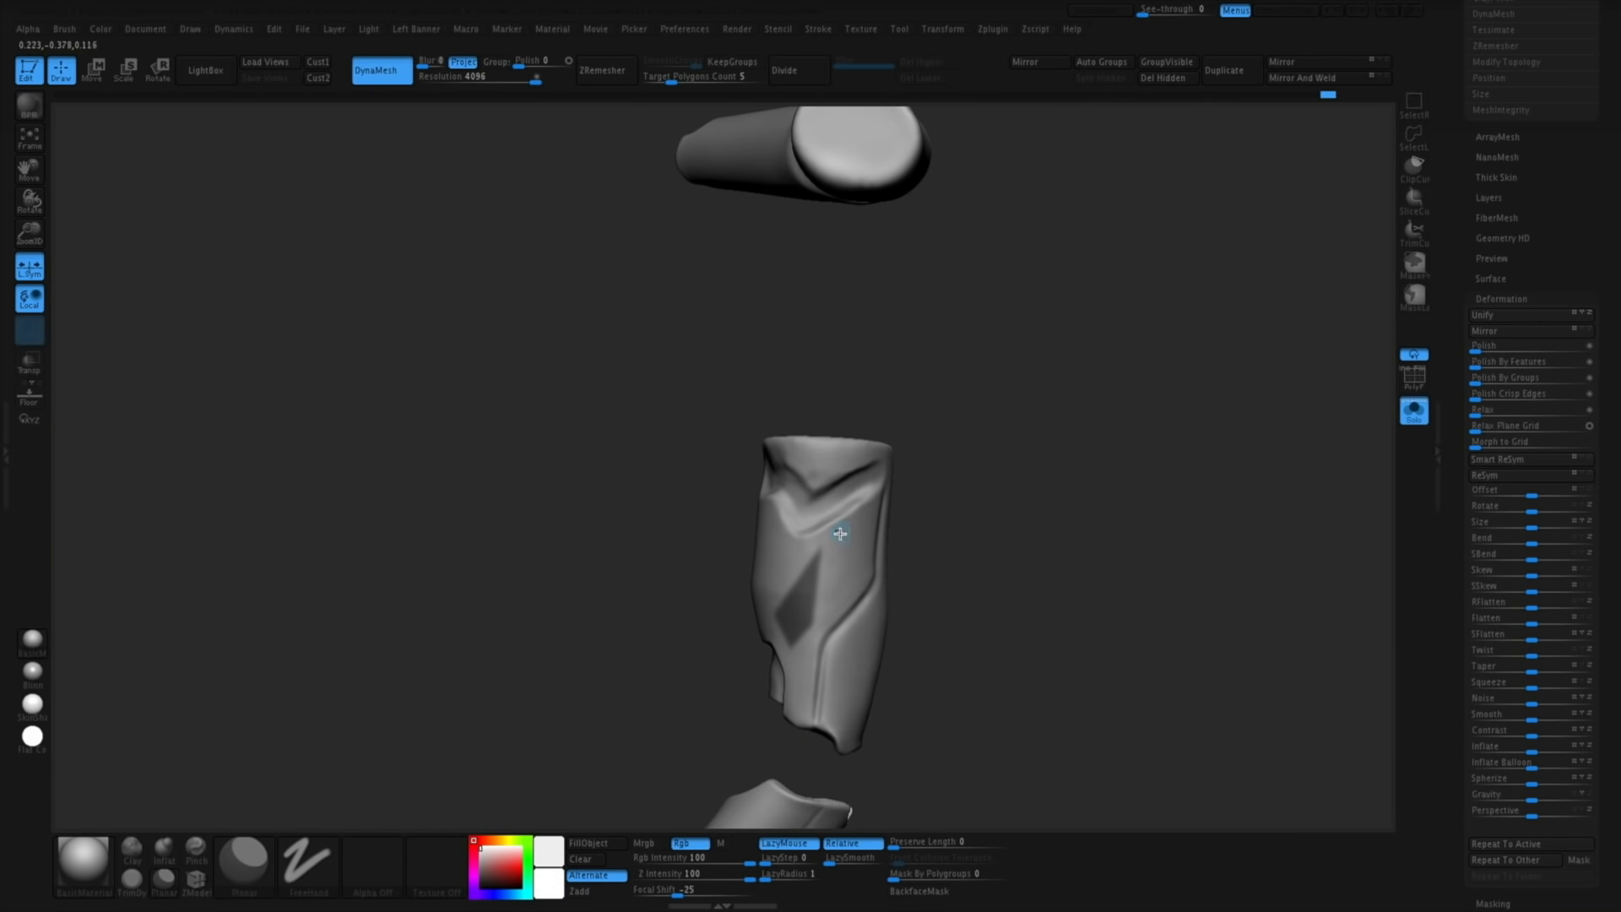
Isolate the cut-out area of the arm shell and refine its slit and recessed panel edges
left_click_drag(862, 717, 687, 453, "ctrl+shift")
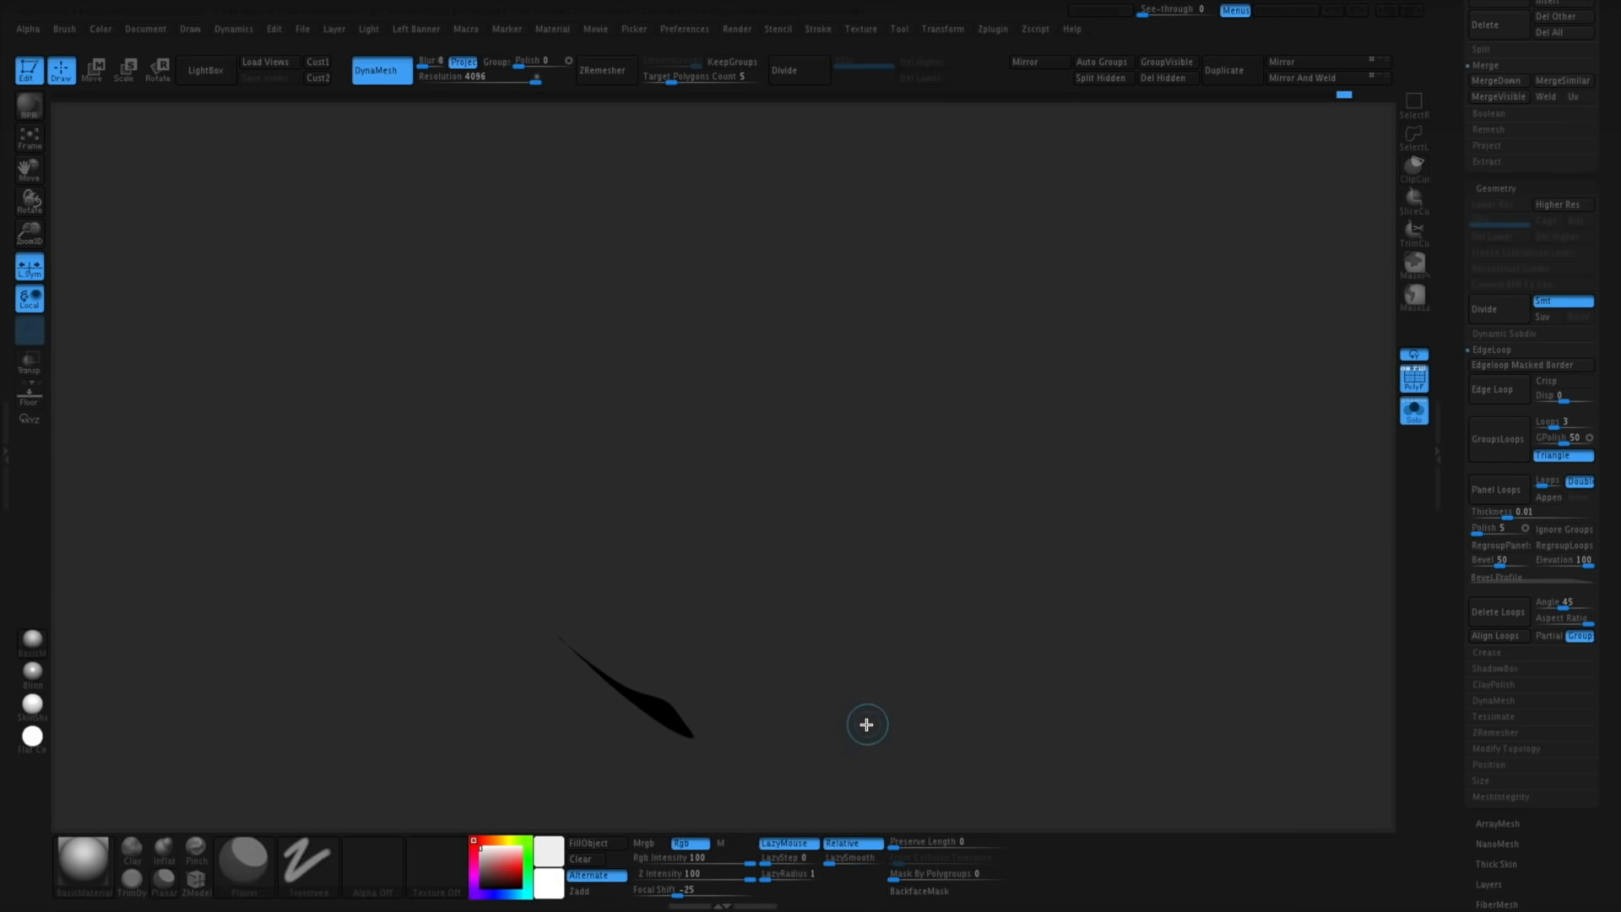
mouse_move(725, 737)
left_mouse_down("ctrl+shift")
mouse_move(483, 538)
mouse_move(478, 578)
left_mouse_up("ctrl+shift")
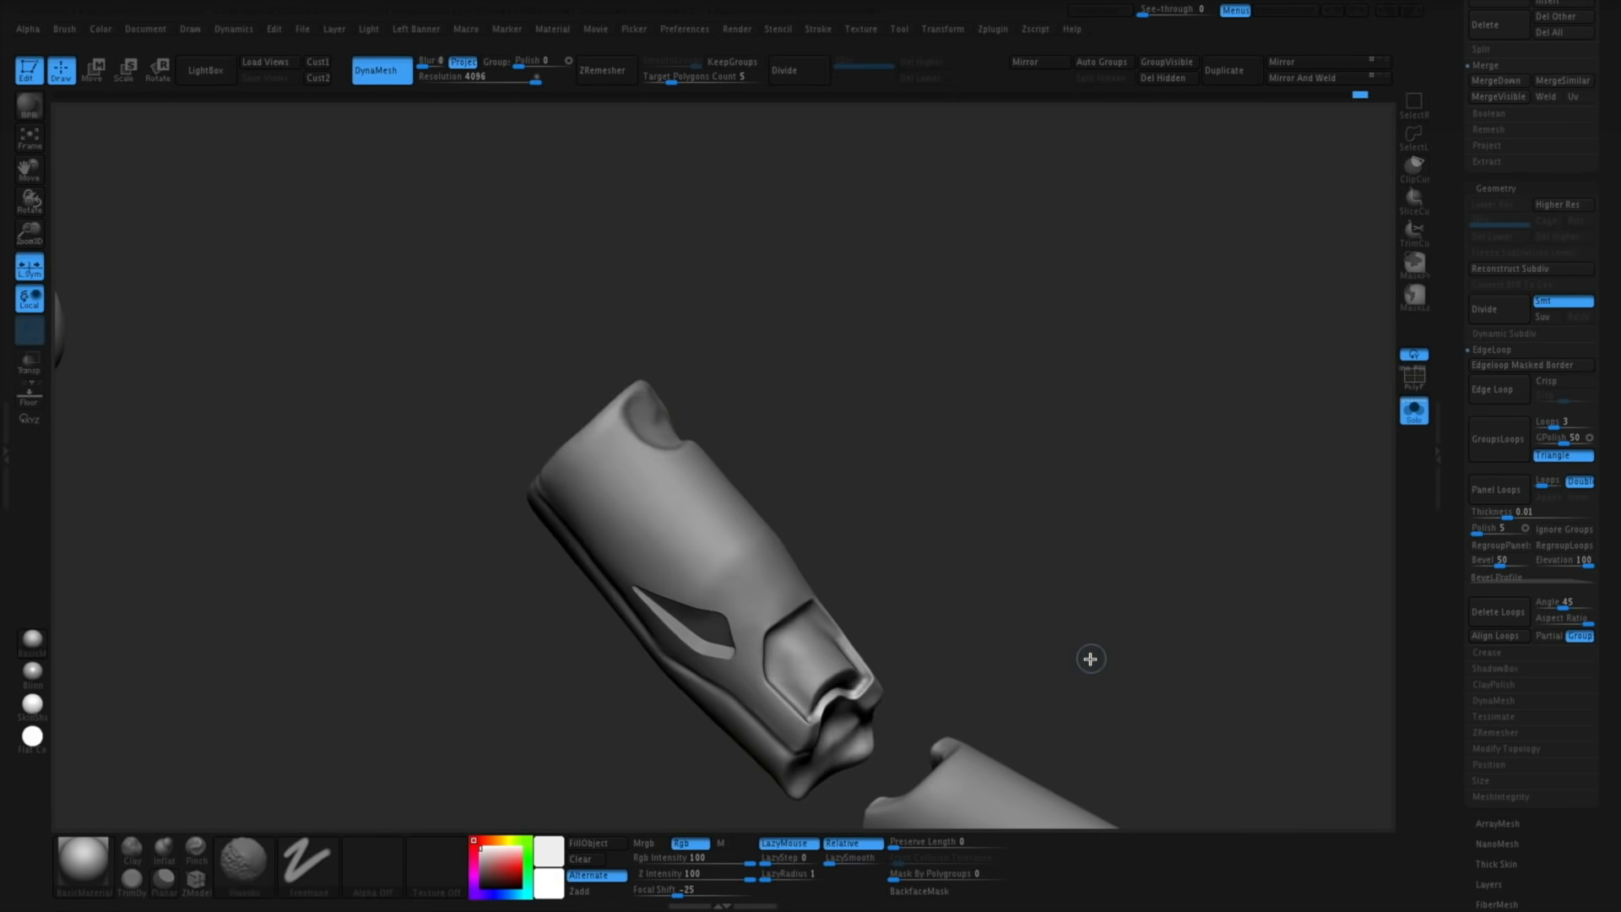
mouse_move(1087, 656)
left_mouse_down()
mouse_move(1136, 569)
mouse_move(1039, 692)
mouse_move(1067, 749)
left_mouse_up()
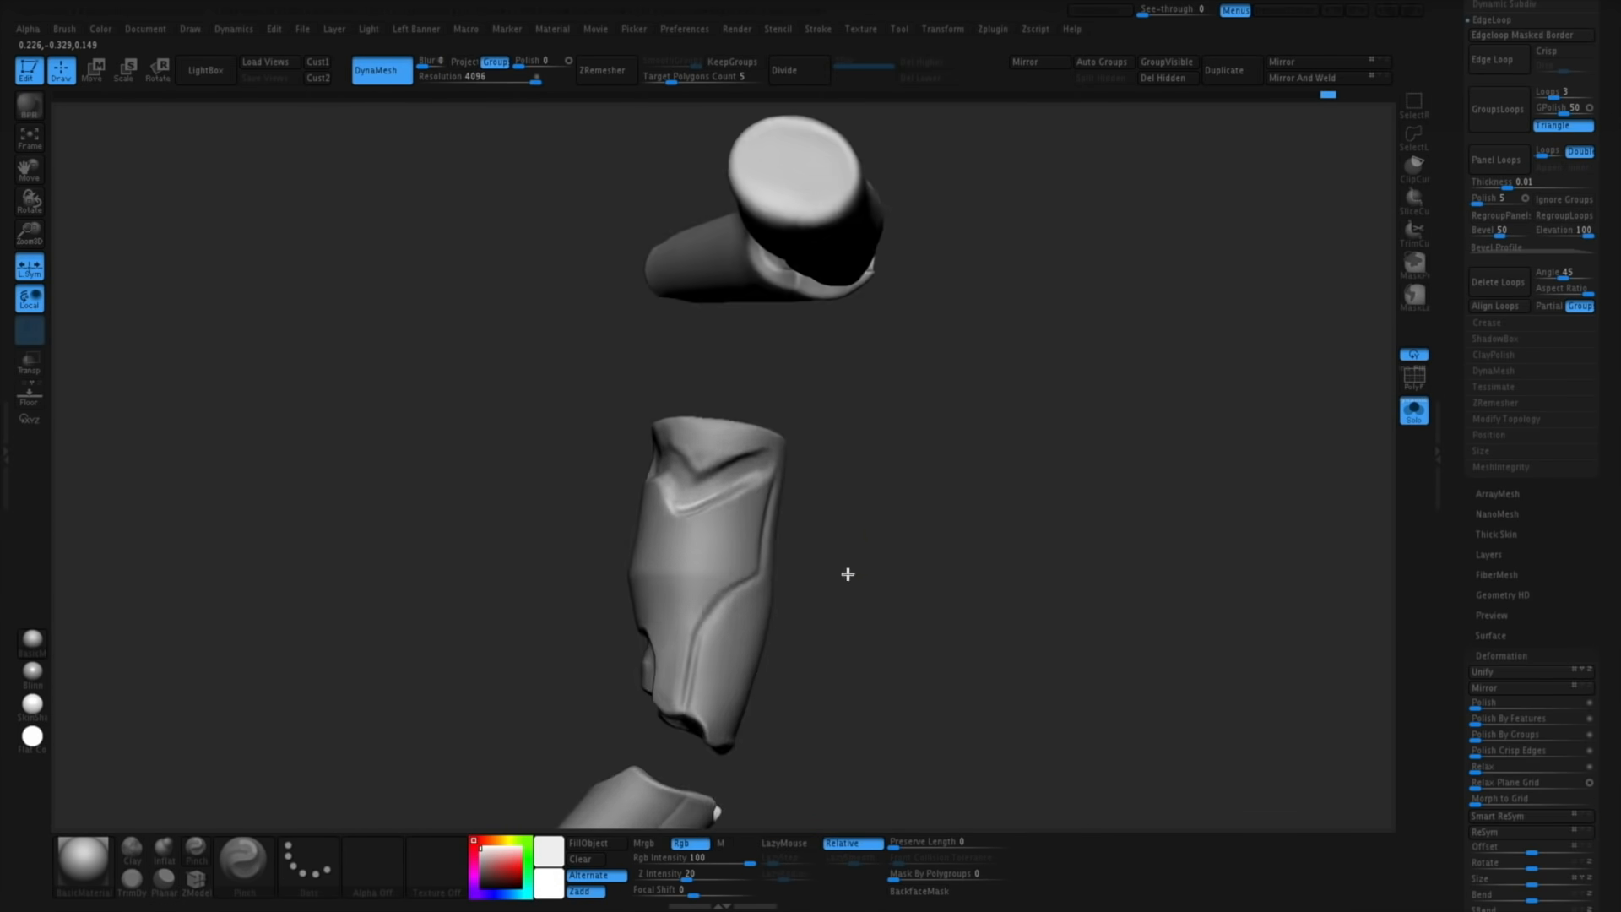
mouse_move(847, 572)
left_mouse_down()
mouse_move(814, 593)
mouse_move(691, 592)
mouse_move(765, 535)
mouse_move(735, 553)
left_mouse_up()
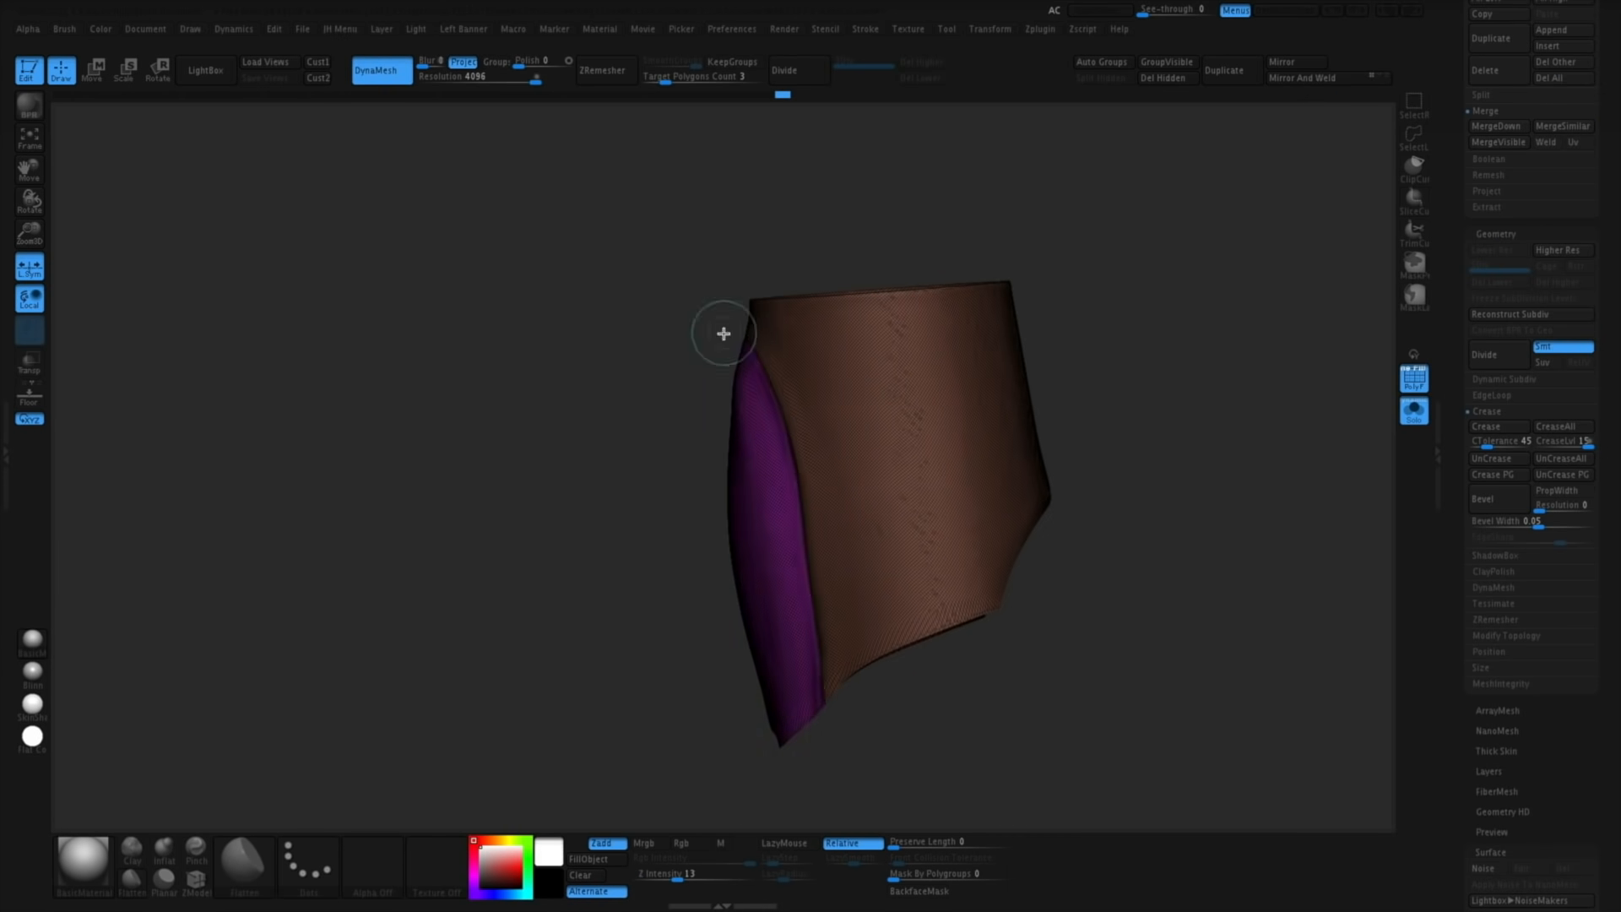
Slice the arm shell crosswise into separate polygroups and ZRemesh it with groups kept and a target polygon count of 0.5
left_click_drag(724, 334, 1144, 651)
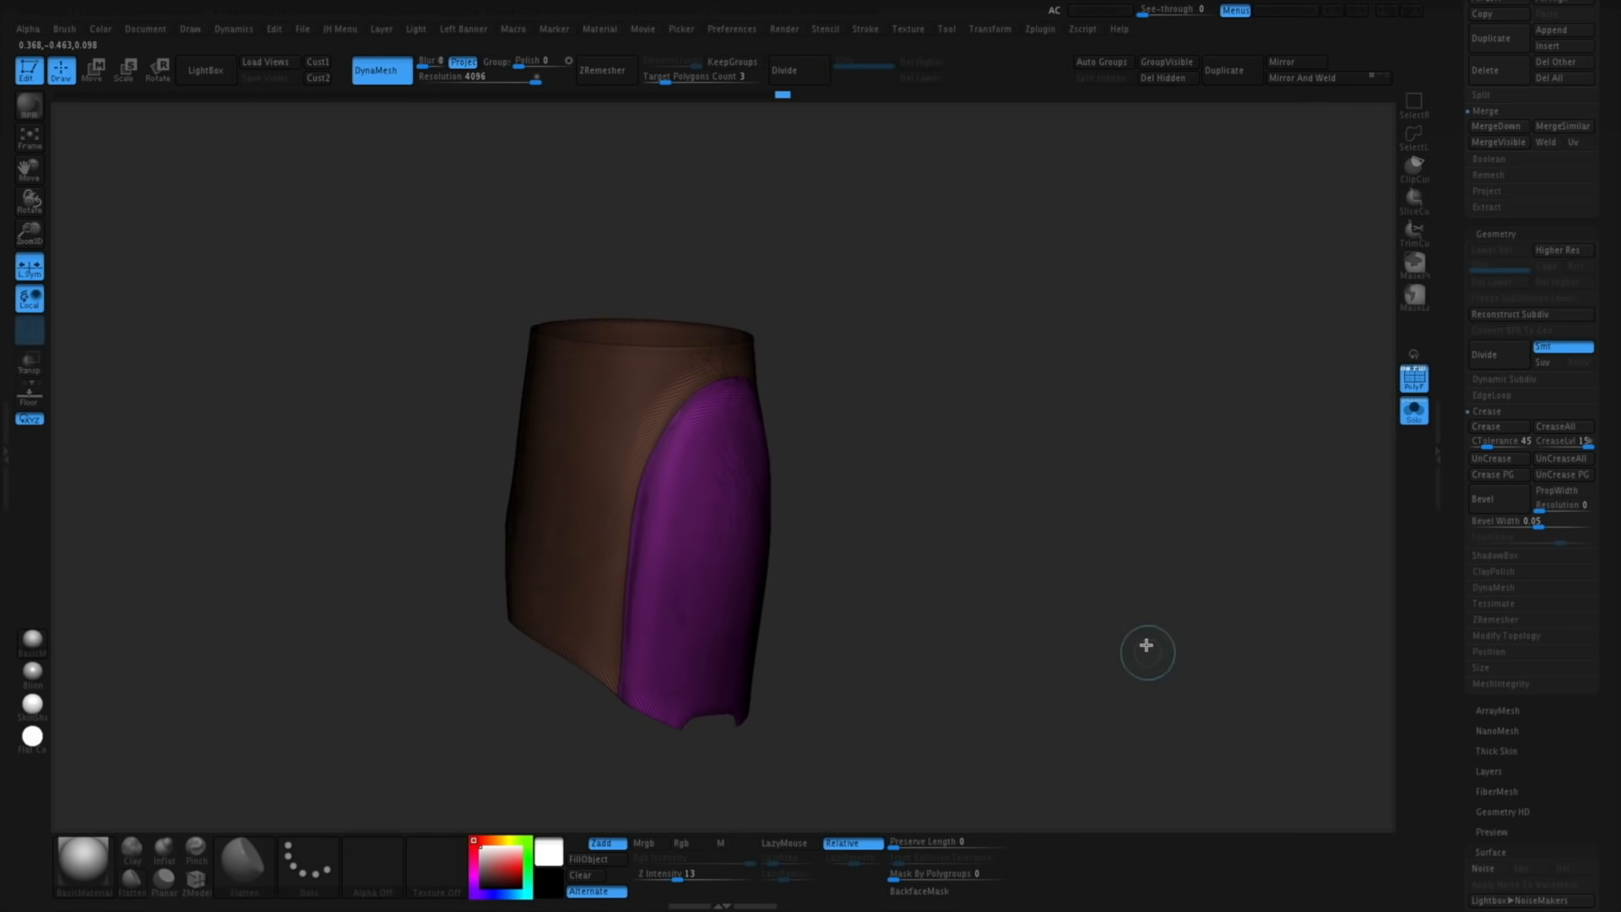
left_click_drag(525, 474, 923, 485, "ctrl+shift")
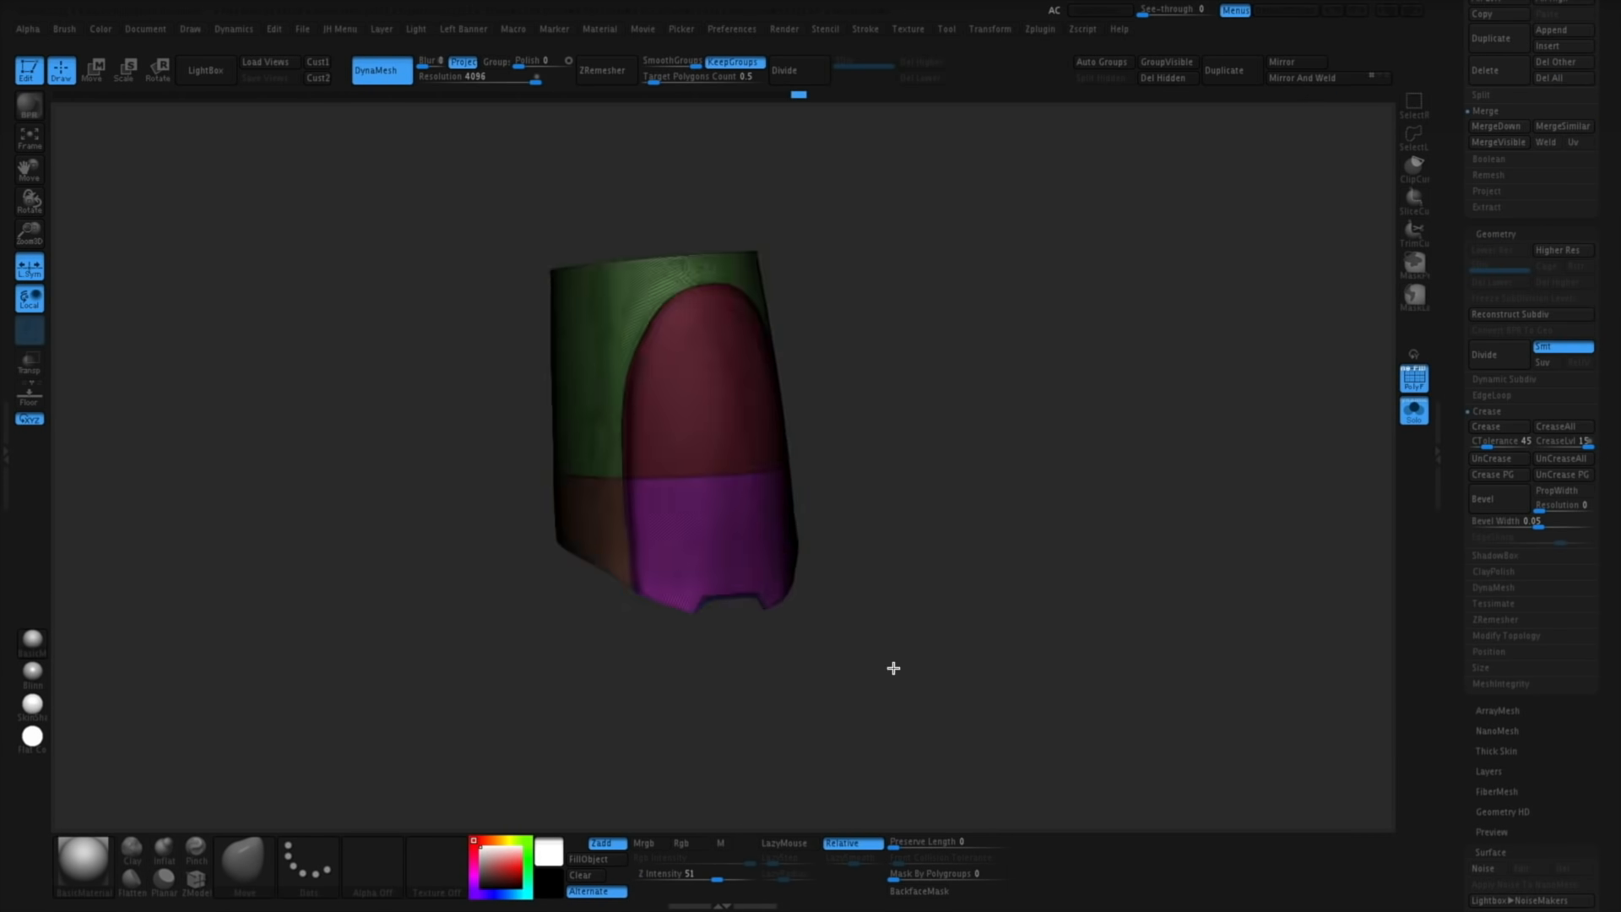
left_click_drag(894, 667, 674, 171)
left_click(602, 70)
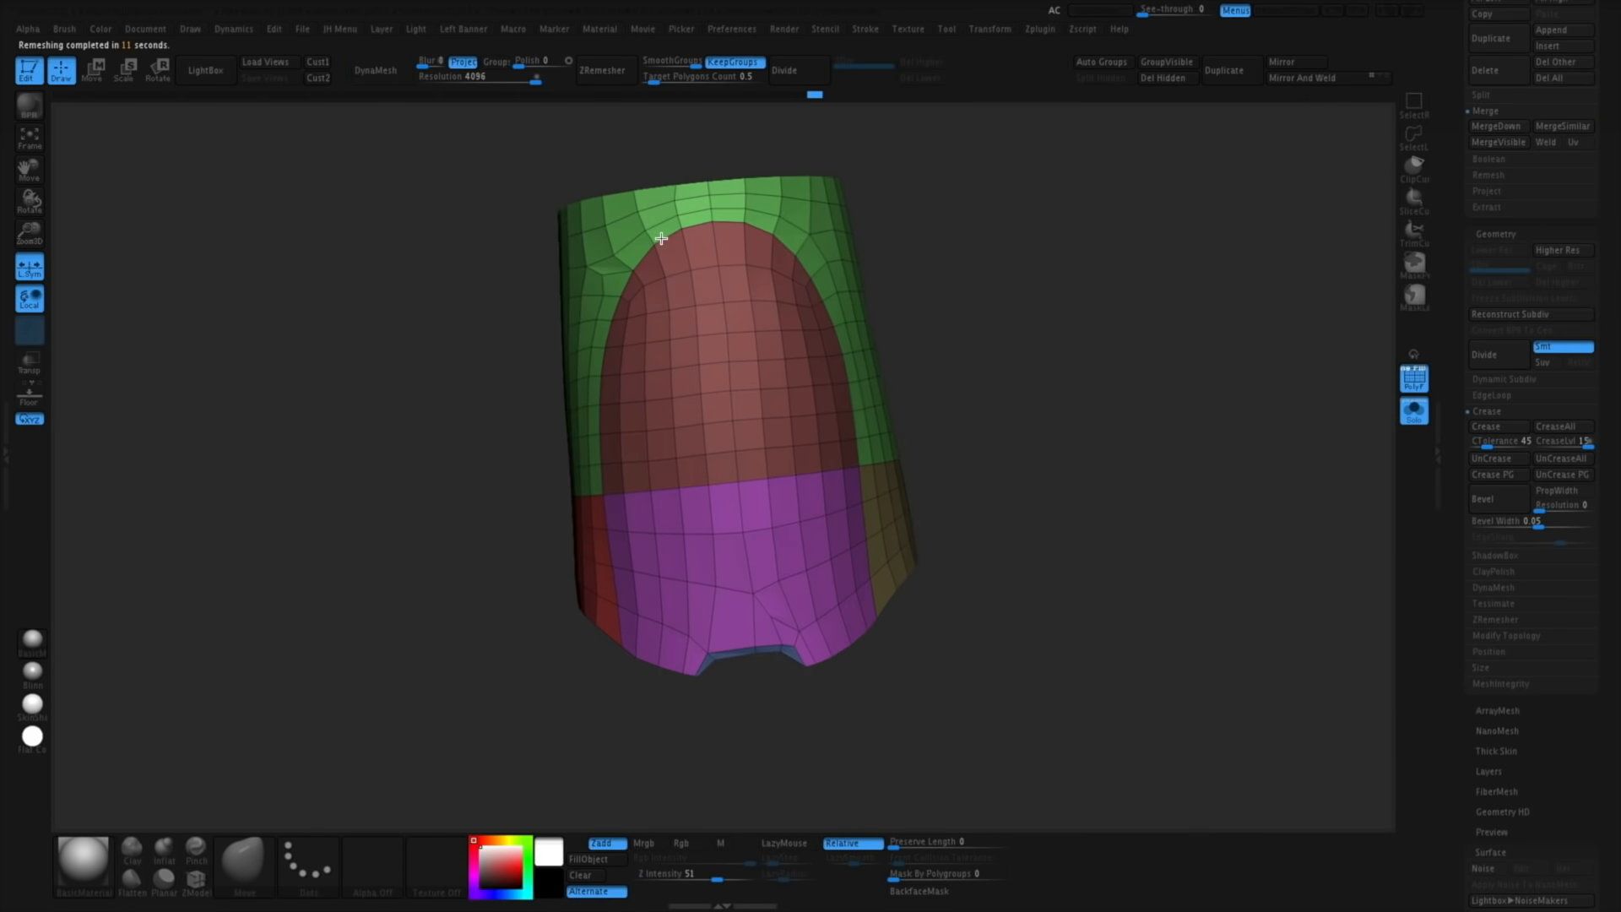
left_click_drag(662, 239, 699, 224)
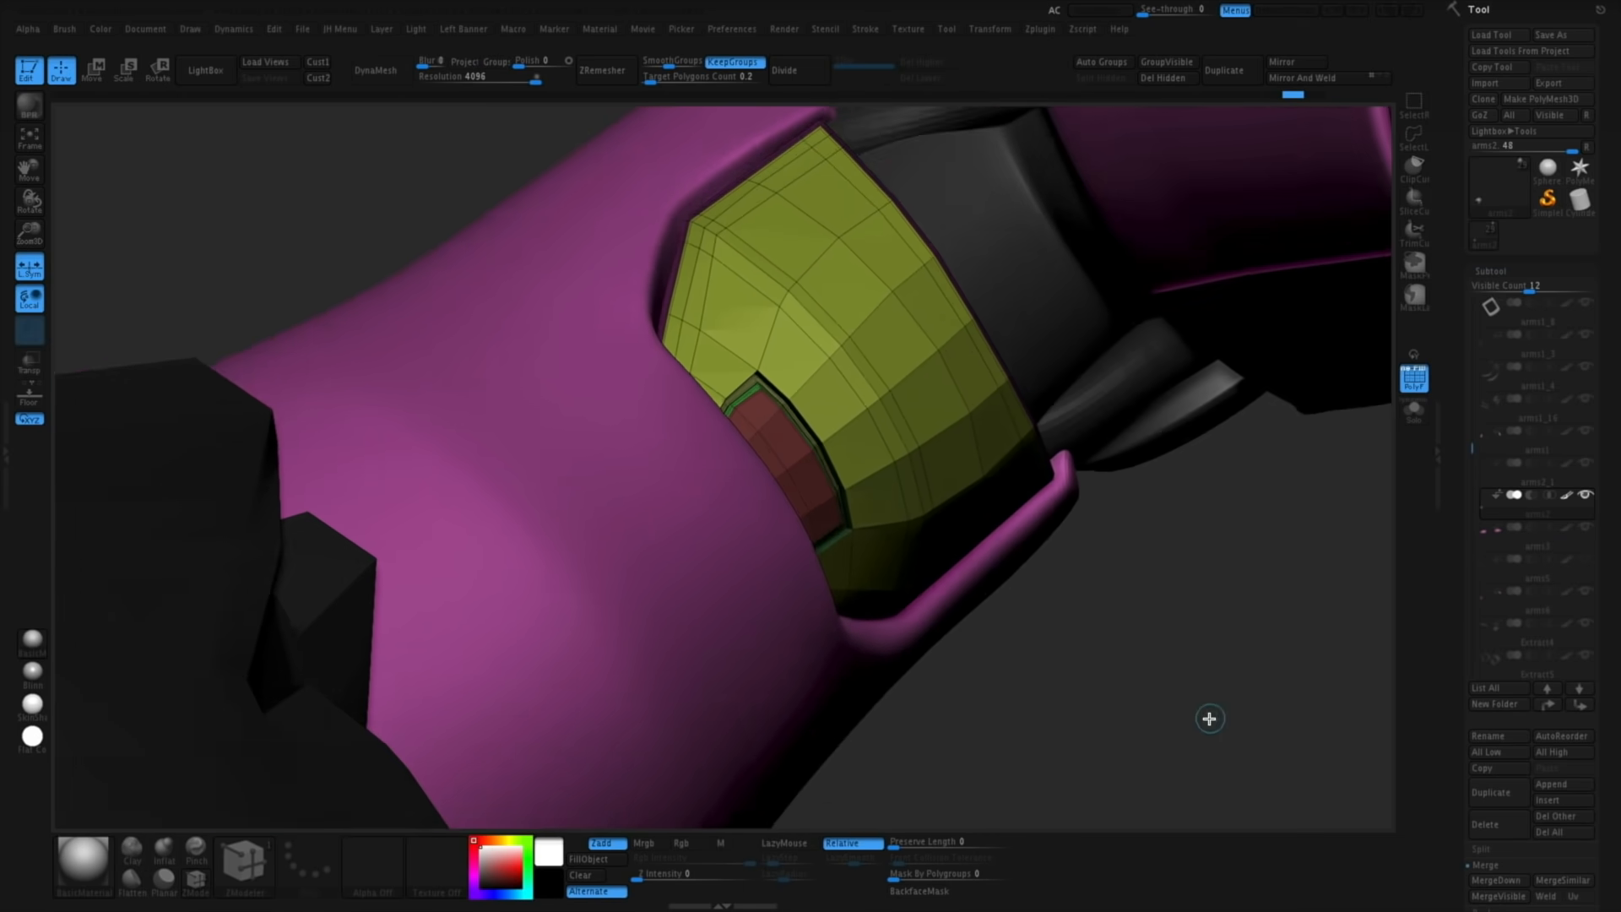
Hide the polygroup wireframe and set up subdivision of the faceted elbow insert in its geometry settings
left_click_drag(1209, 717, 1225, 668)
key("shift+f")
left_click_drag(1592, 568, 1593, 13)
left_click(1537, 561)
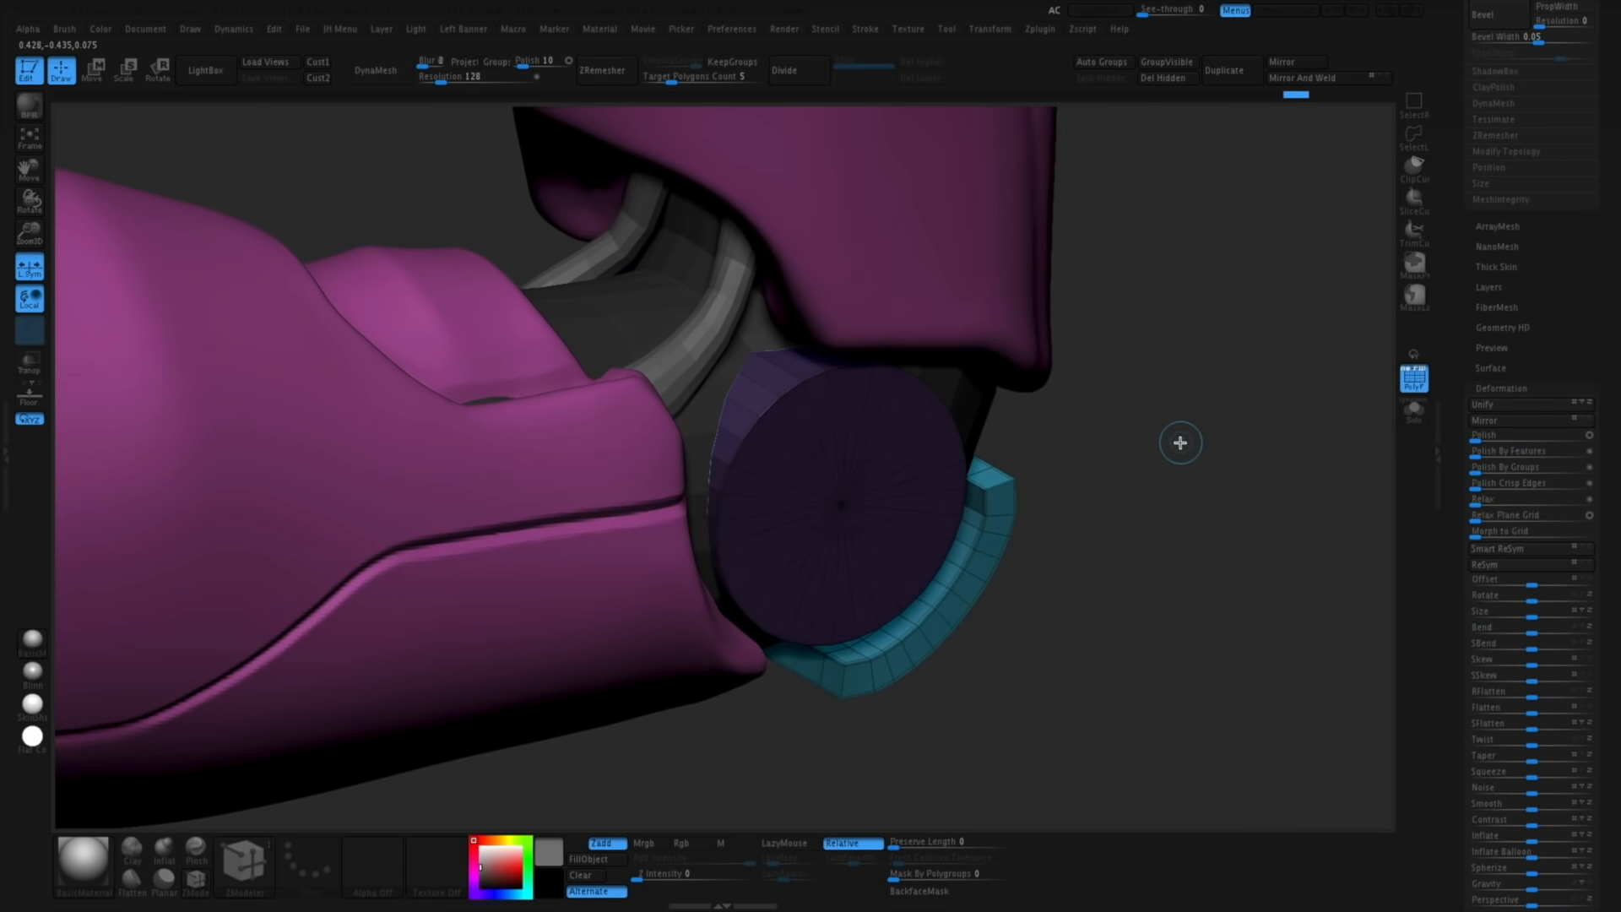
Isolate the elbow joint cylinder and divide its end cap into an outer ring and a diagonal slot strip
left_click_drag(1177, 442, 1148, 394)
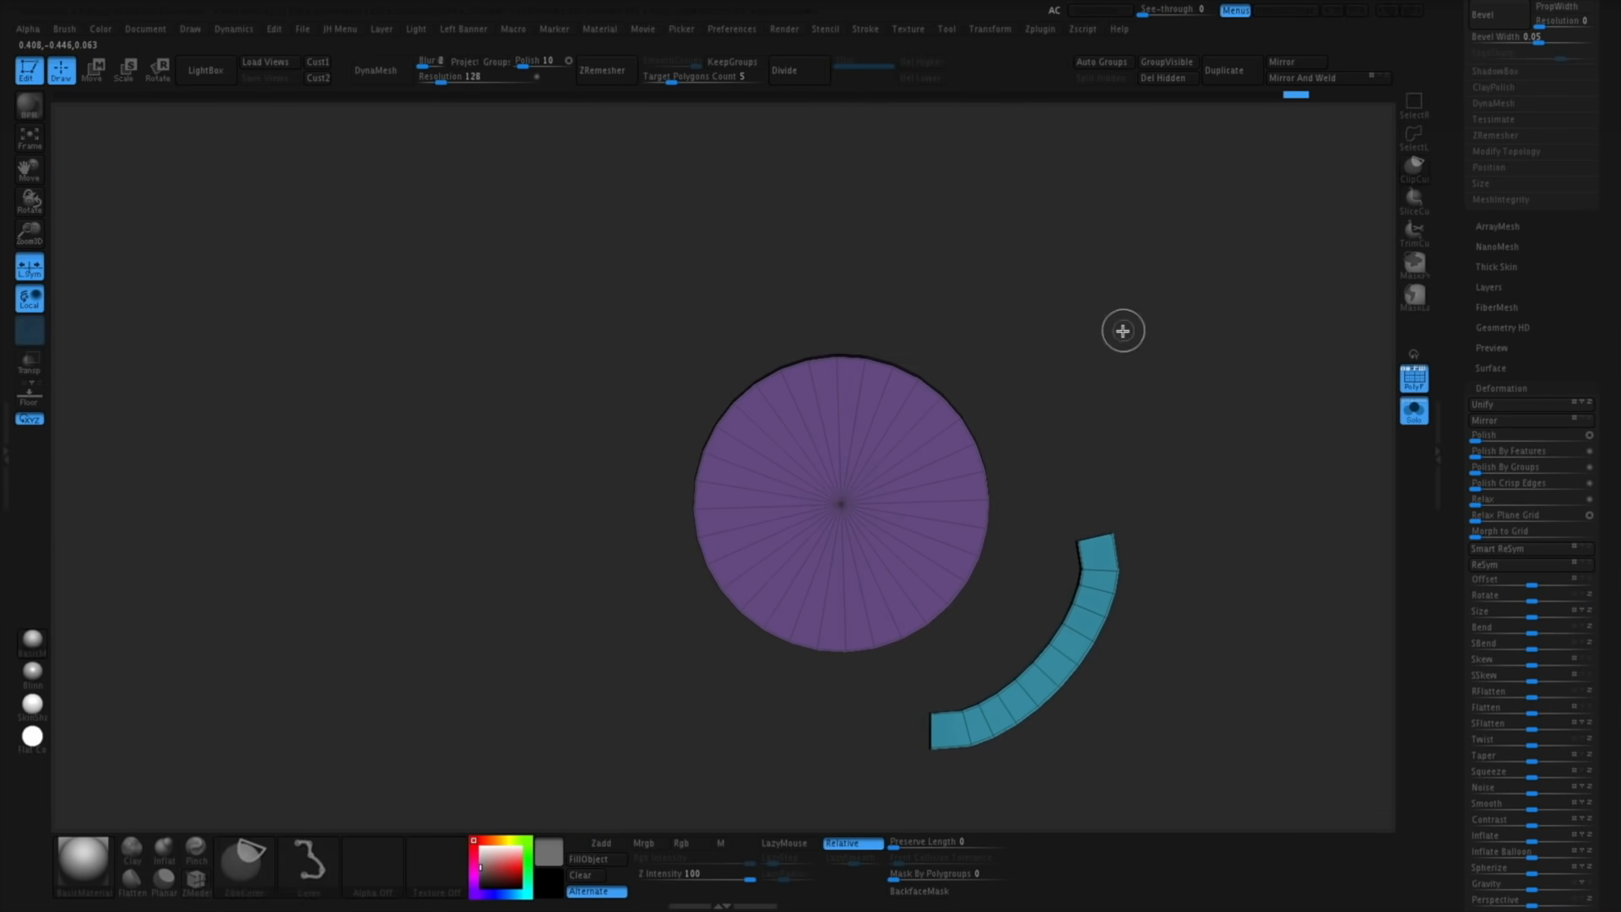
key("ctrl+z")
key("space")
left_click(763, 571)
left_click(869, 370)
left_click_drag(980, 684, 1006, 669)
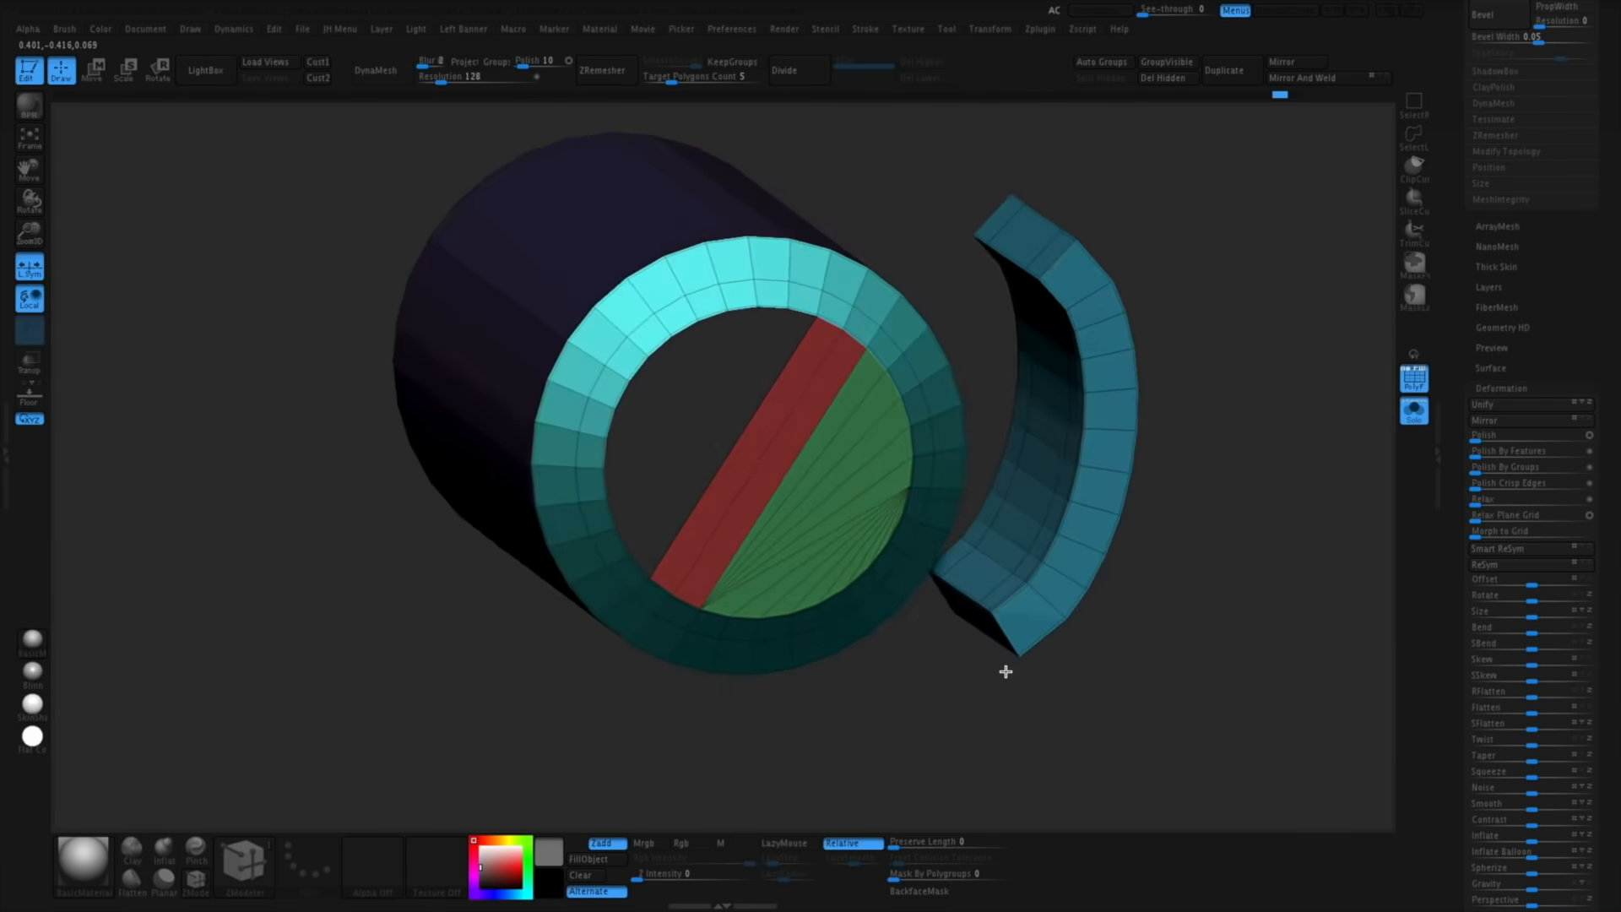
left_click_drag(870, 481, 858, 464)
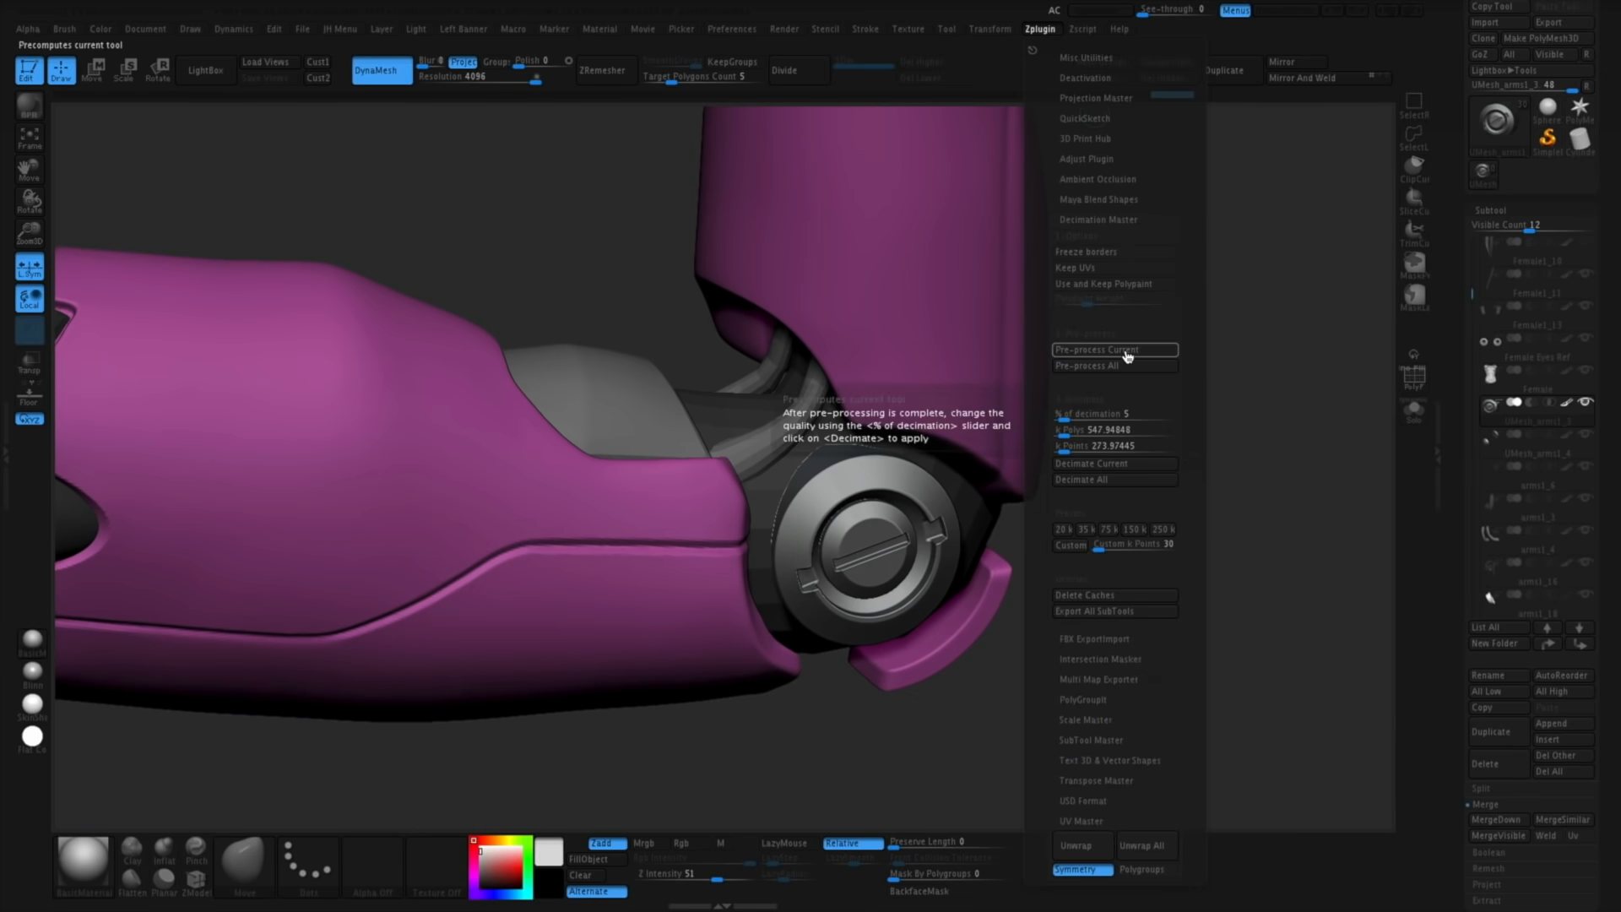
Pre-process the slotted elbow joint disc with Decimation Master and reduce its polygons
left_click(1126, 353)
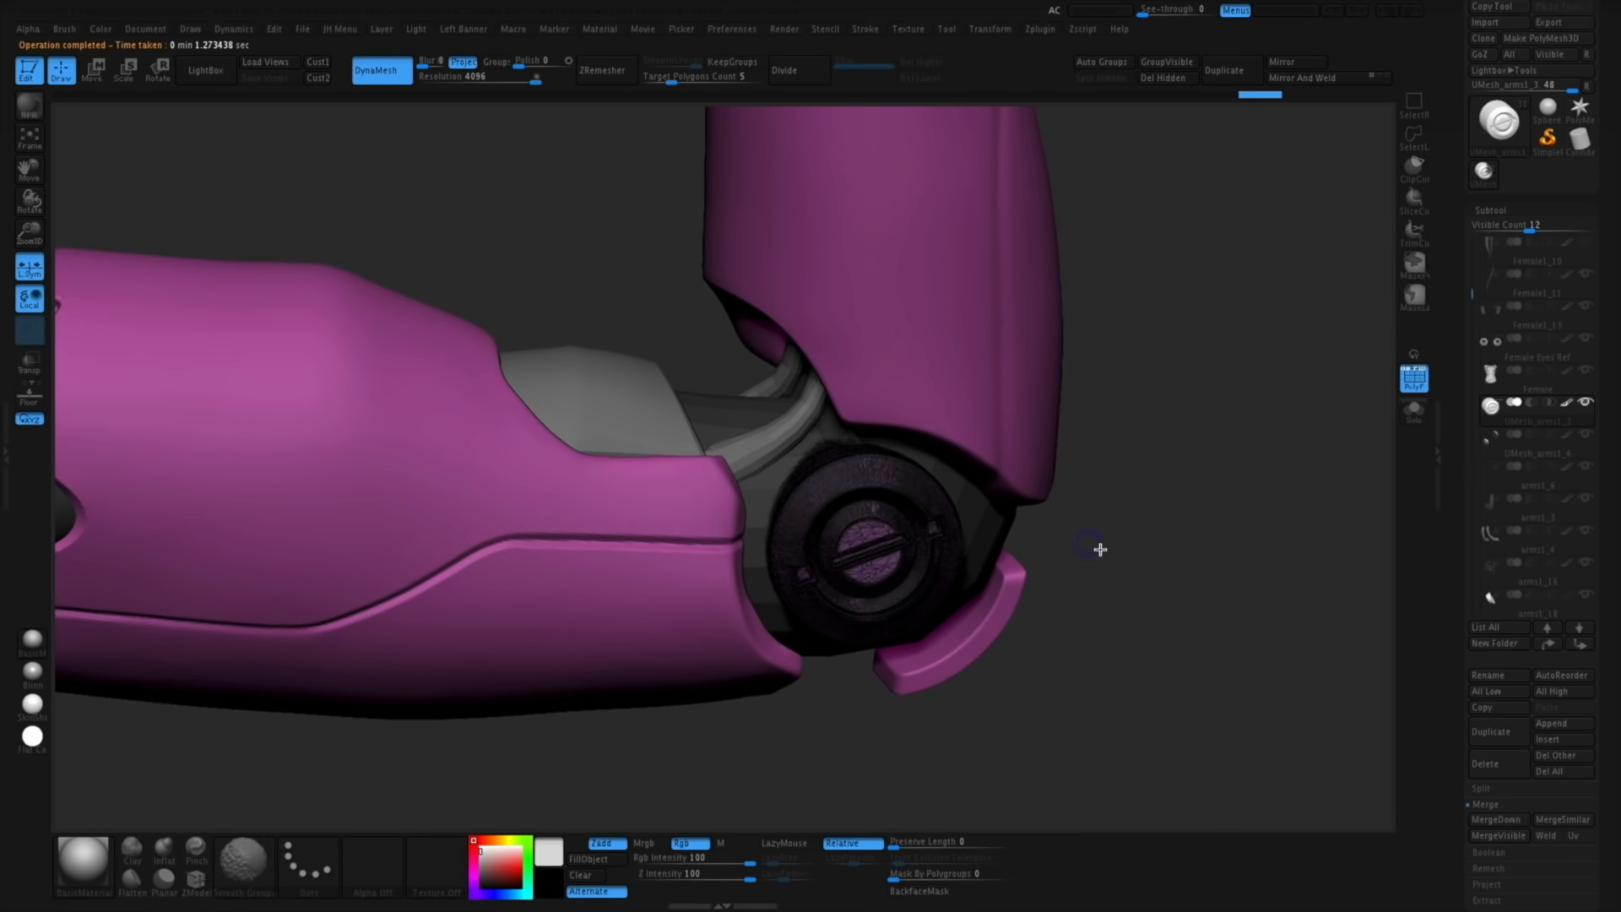
left_click_drag(1182, 539, 1156, 580, "alt")
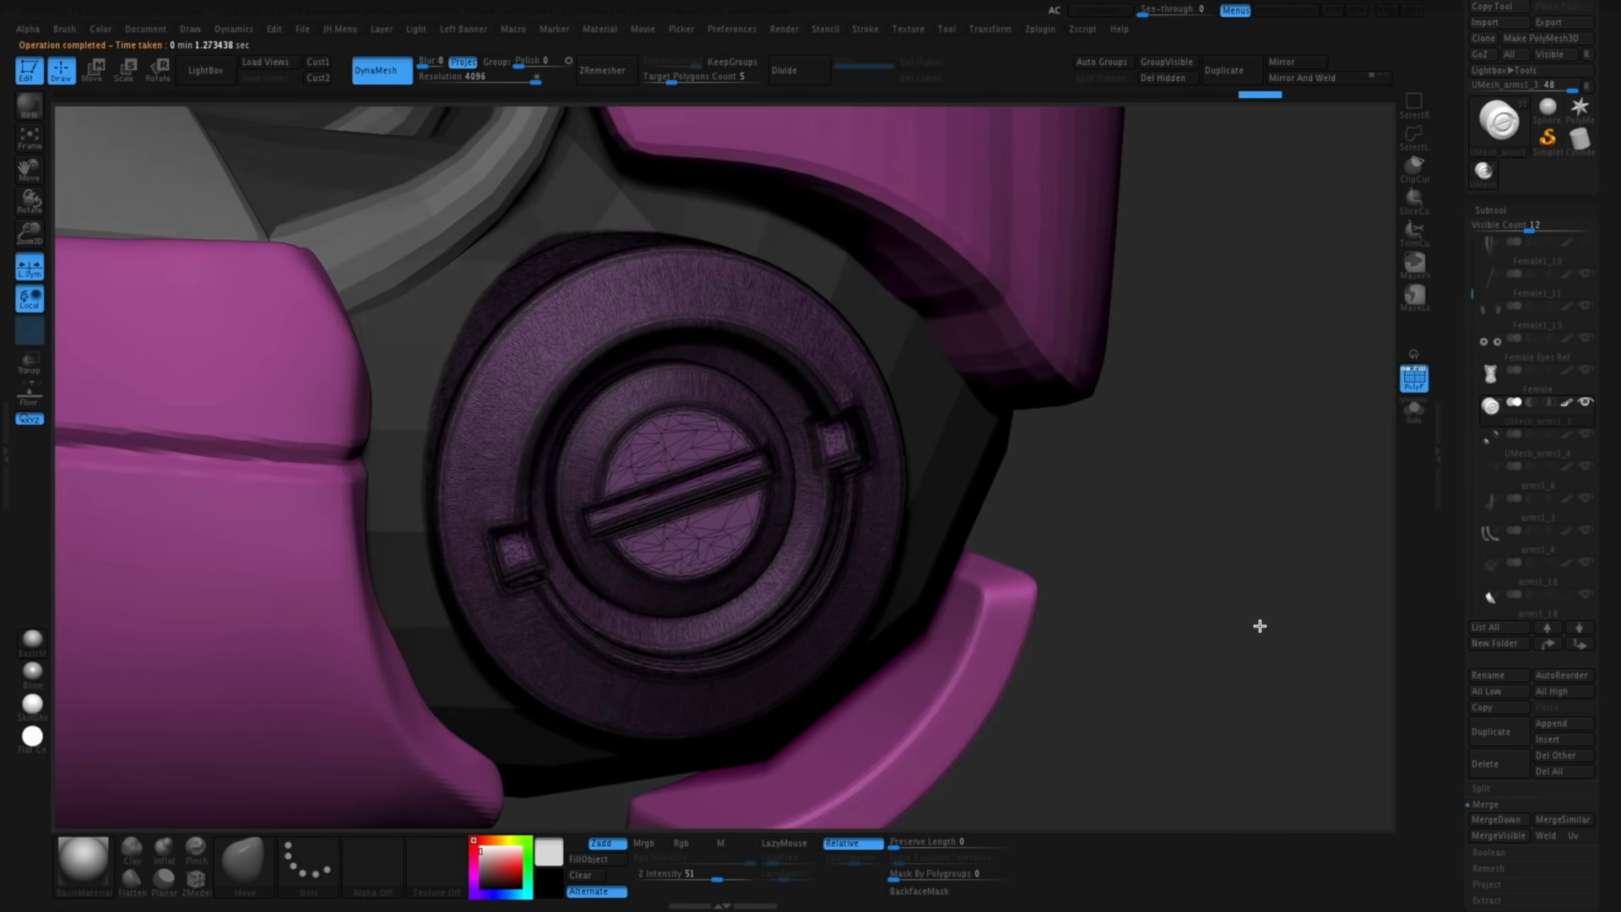
key("f")
key("shift+f")
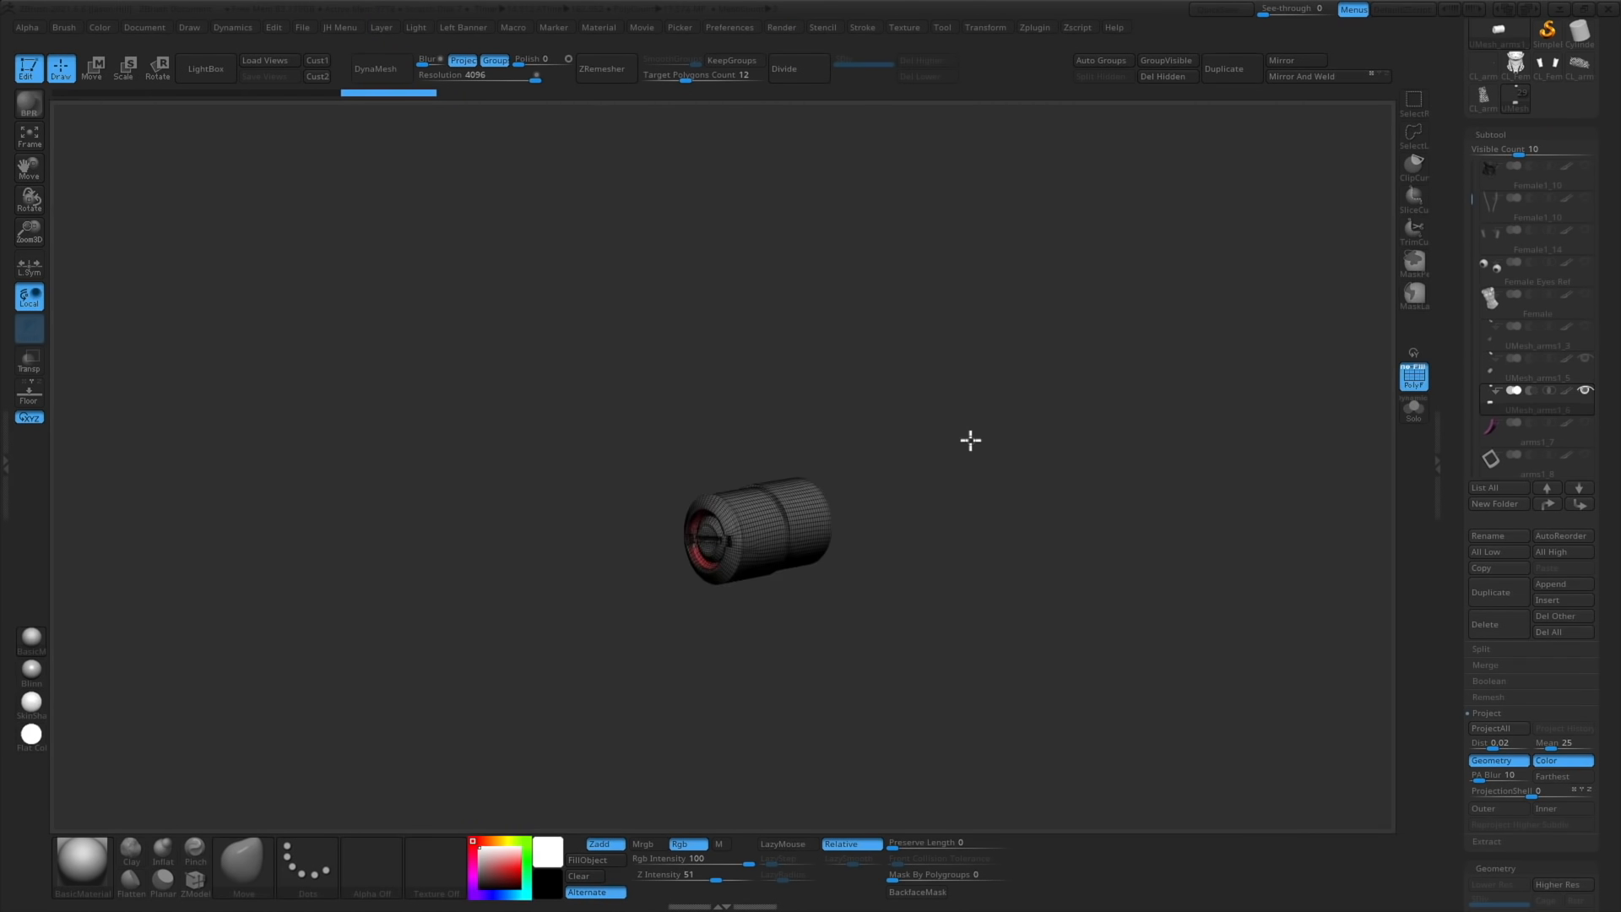
Subdivide the retopologized elbow joint caps to level 4 and assign them a single polygroup
key("ctrl+d")
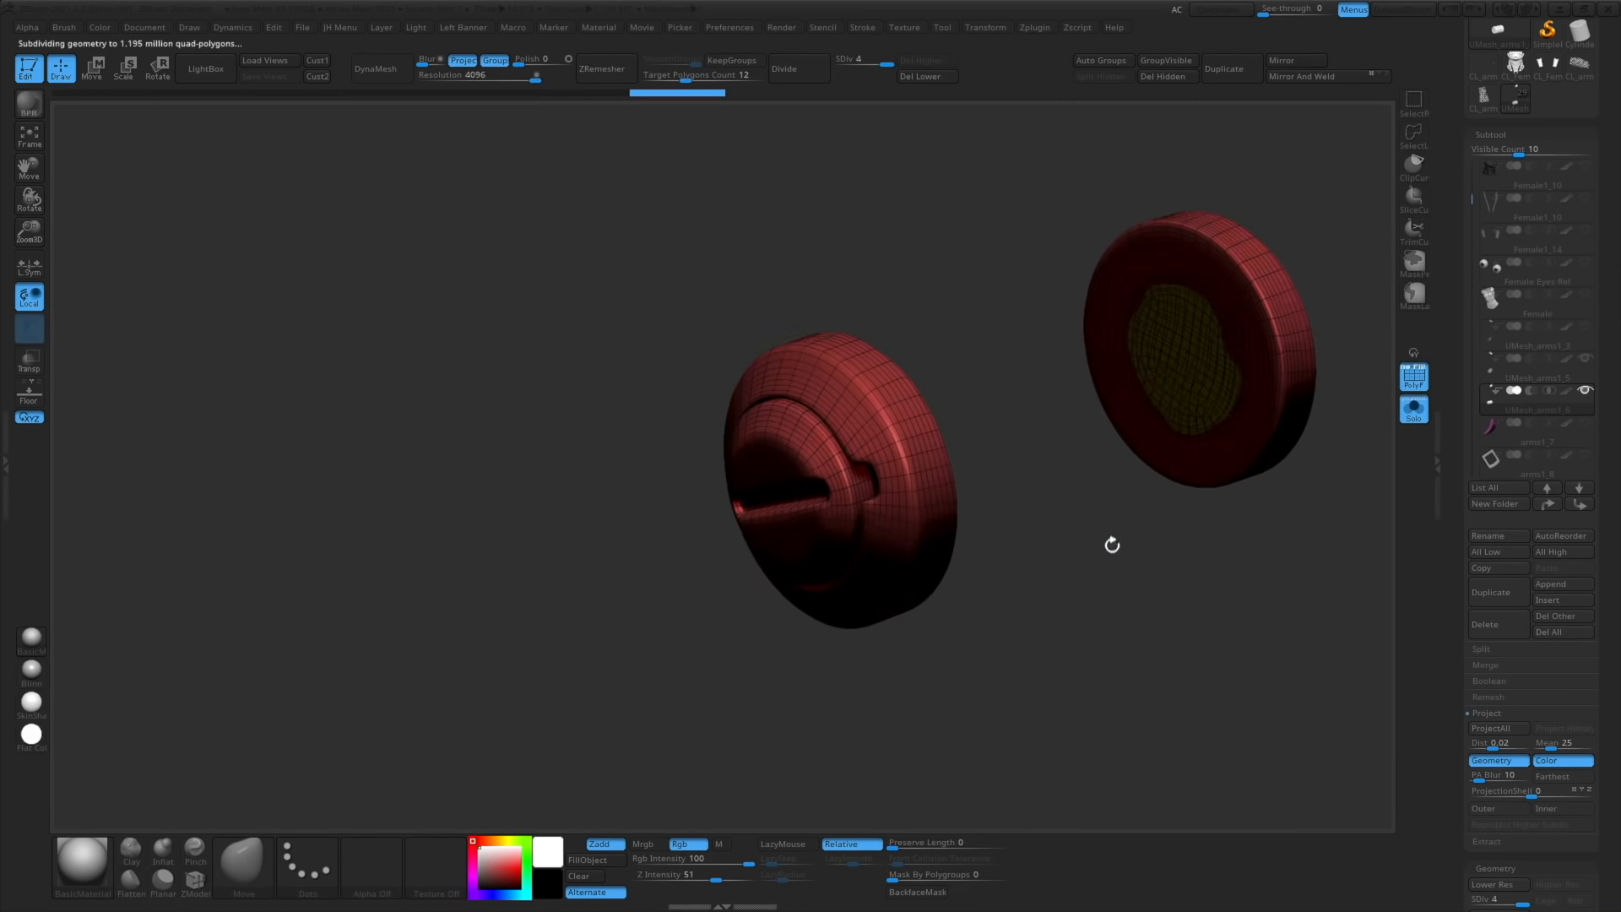
key("shift+f")
key("ctrl+w")
key("shift+f")
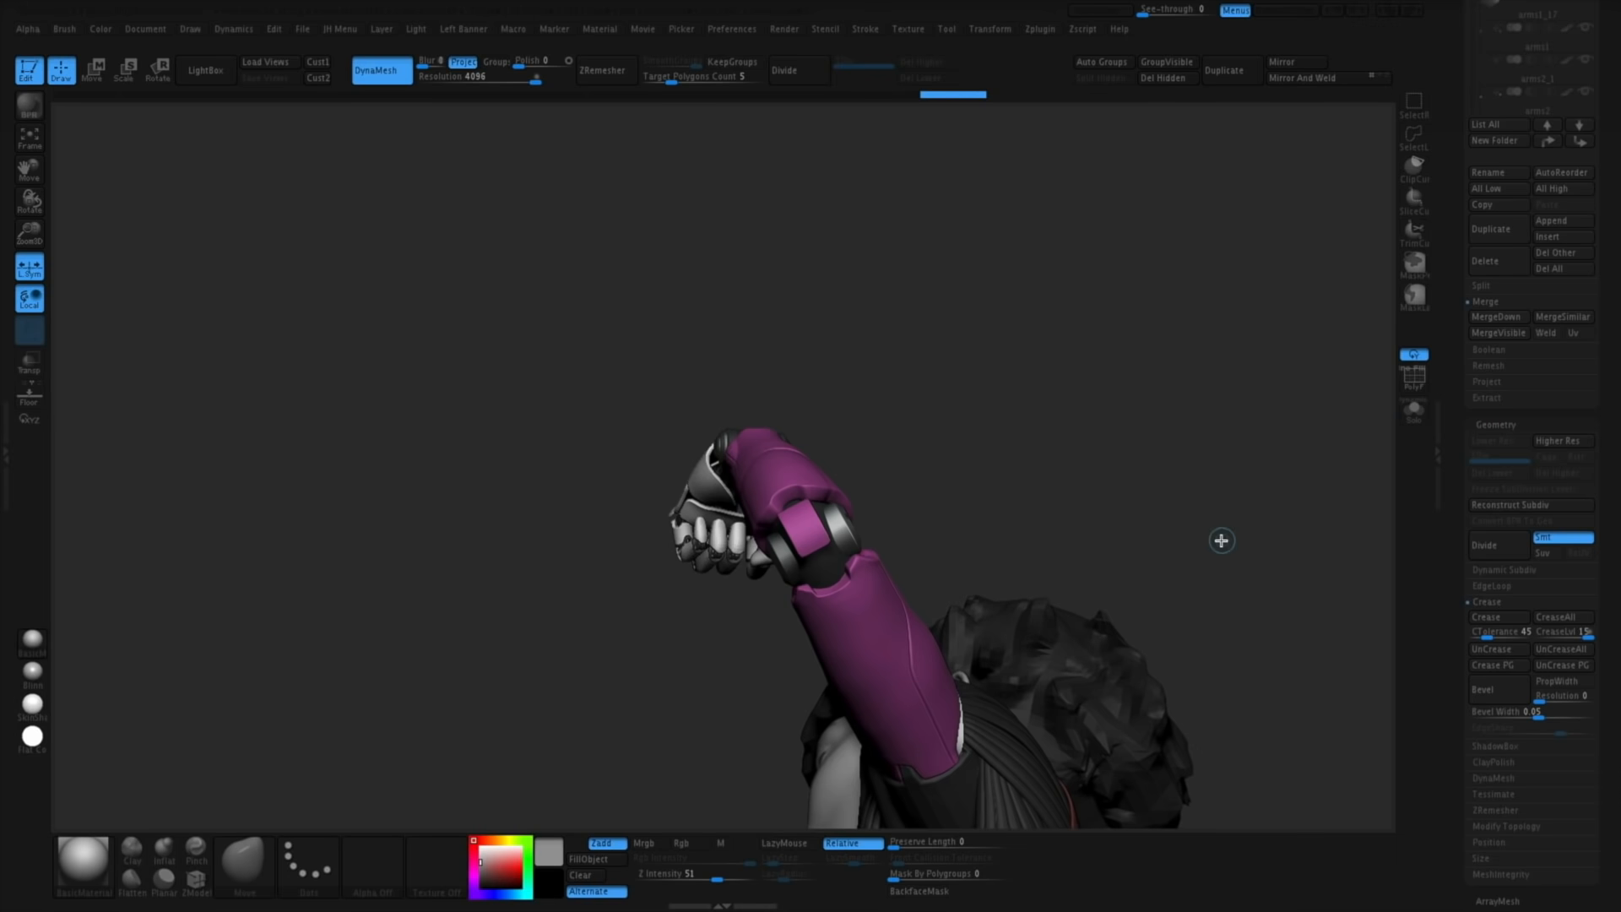
Mask bands around the index finger's joints and split its segments into separate polygroups
left_click_drag(1222, 540, 871, 446)
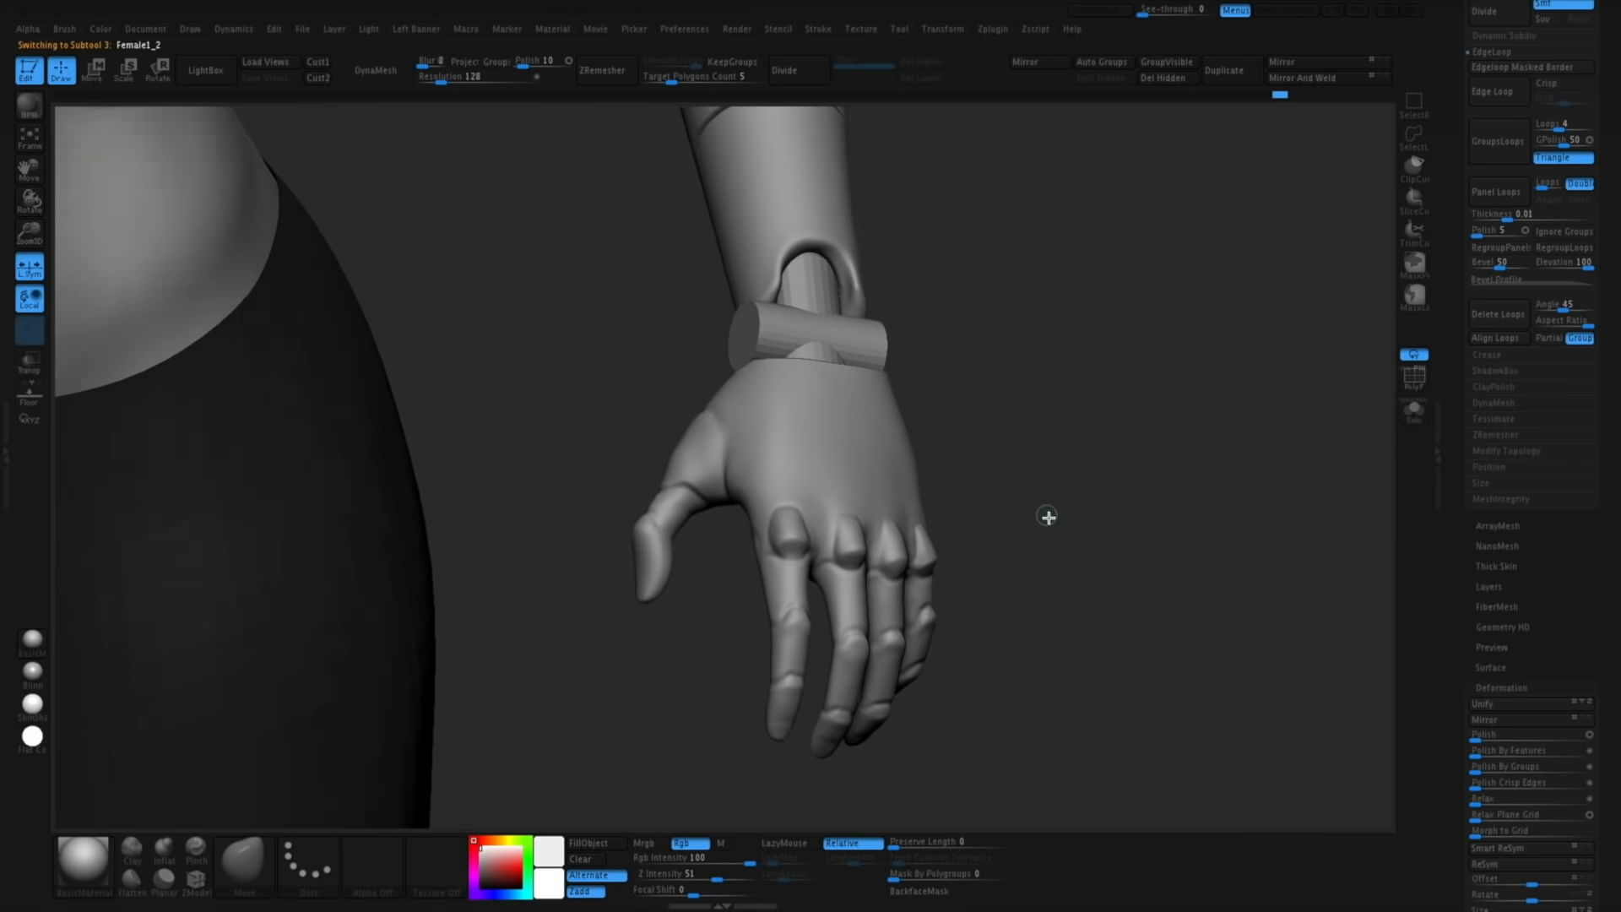
left_click_drag(1049, 514, 777, 500)
key("shift+f")
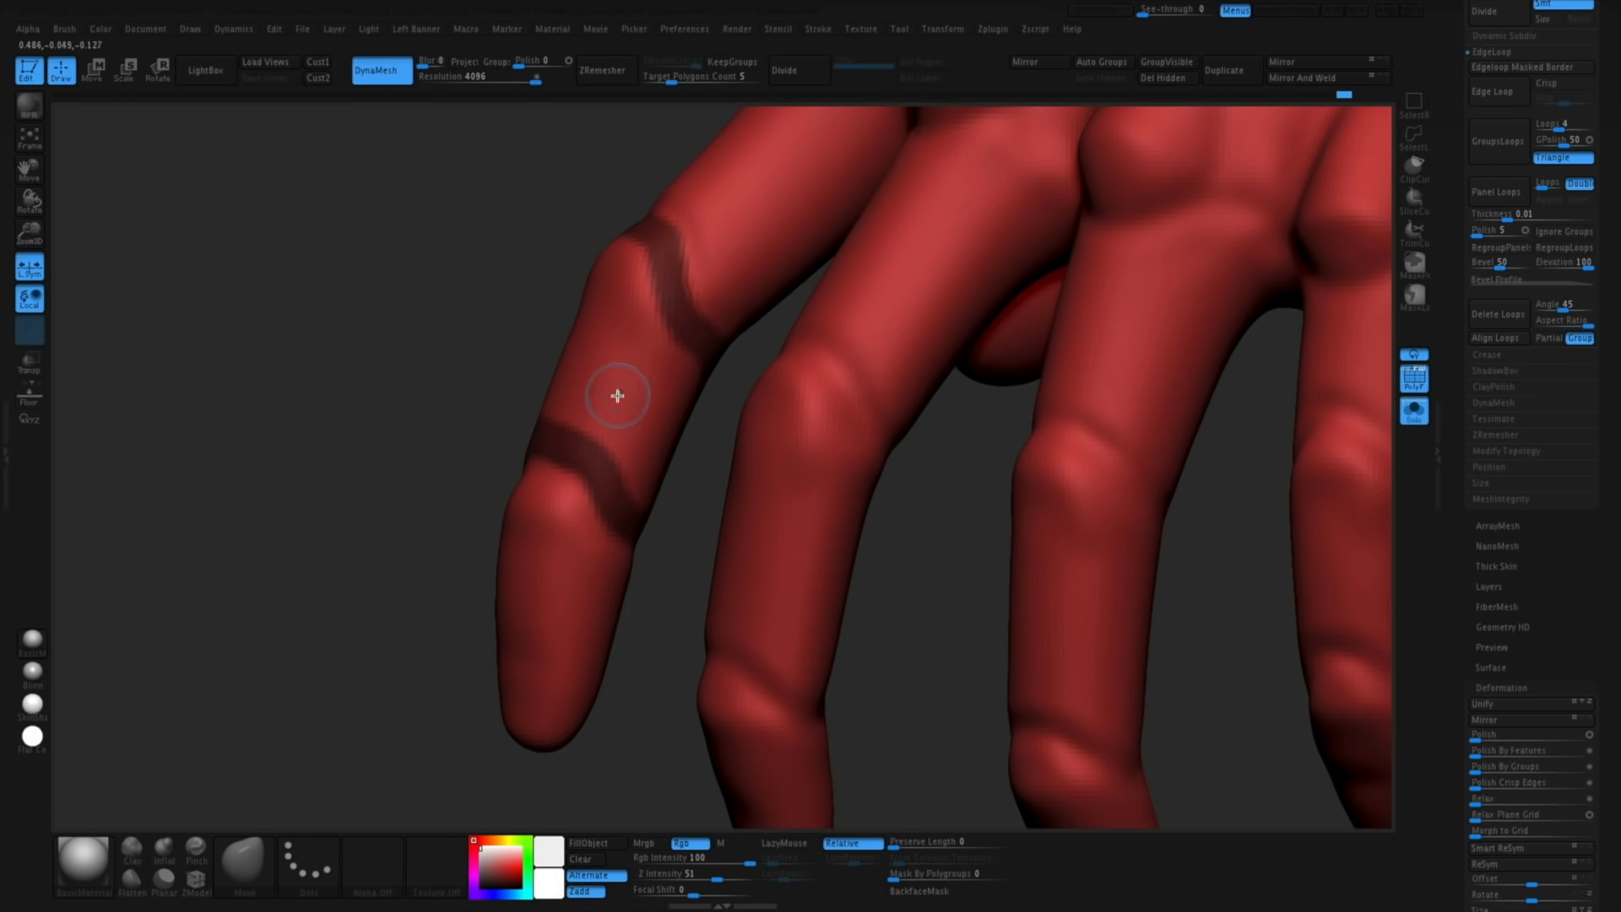
mouse_move(615, 391)
left_mouse_down("ctrl")
mouse_move(572, 420)
mouse_move(593, 257)
left_mouse_up("ctrl")
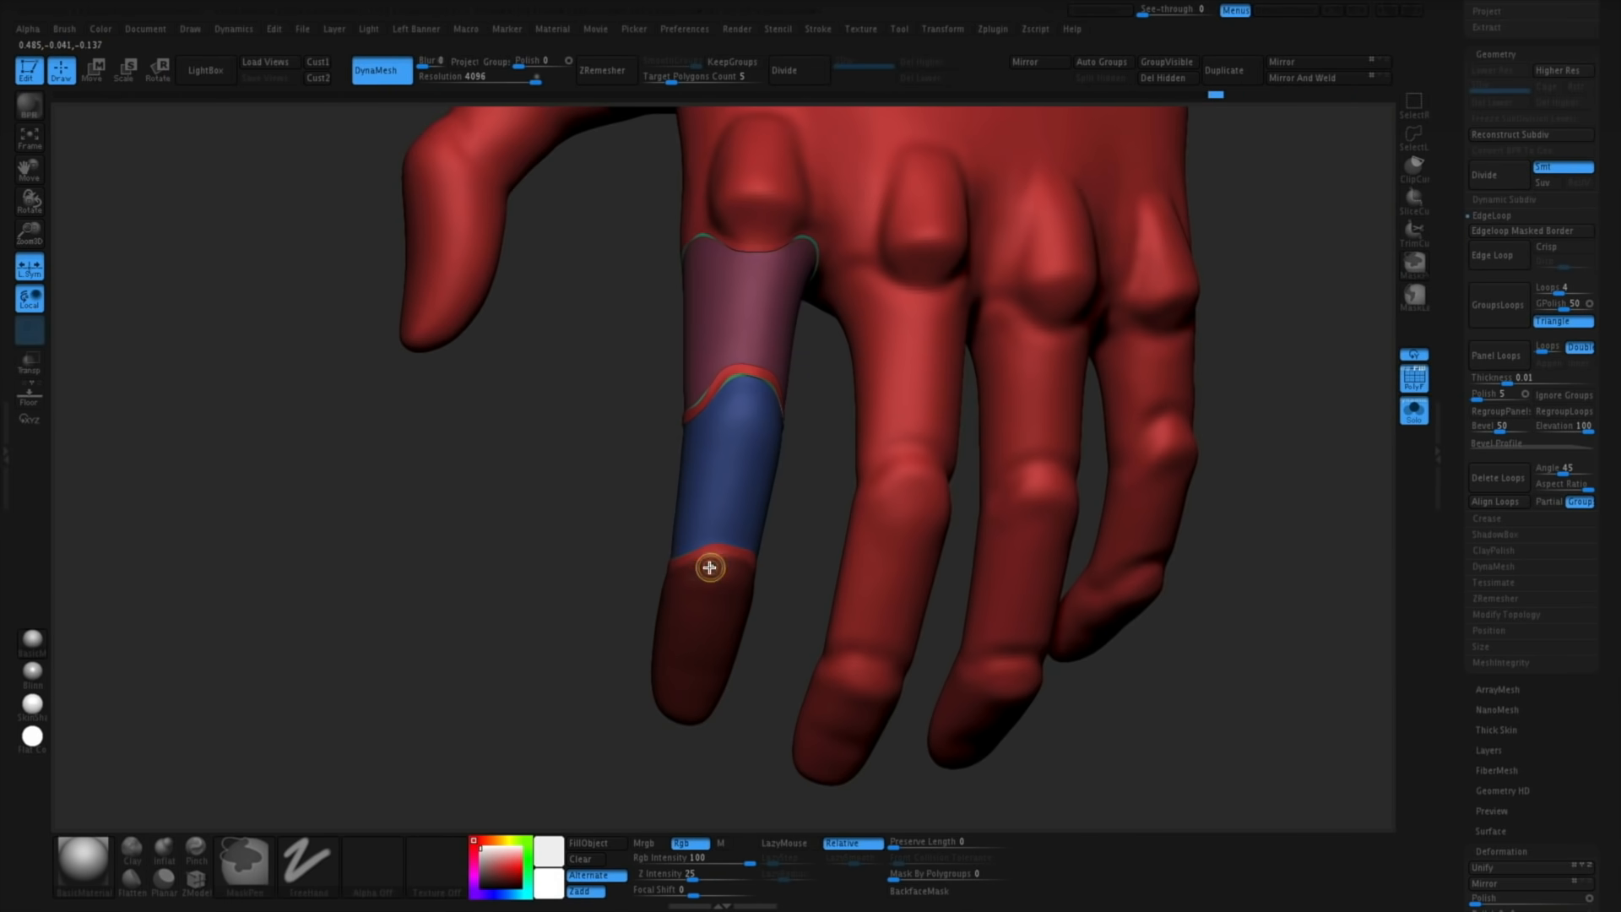
right_click_drag(710, 569, 854, 652)
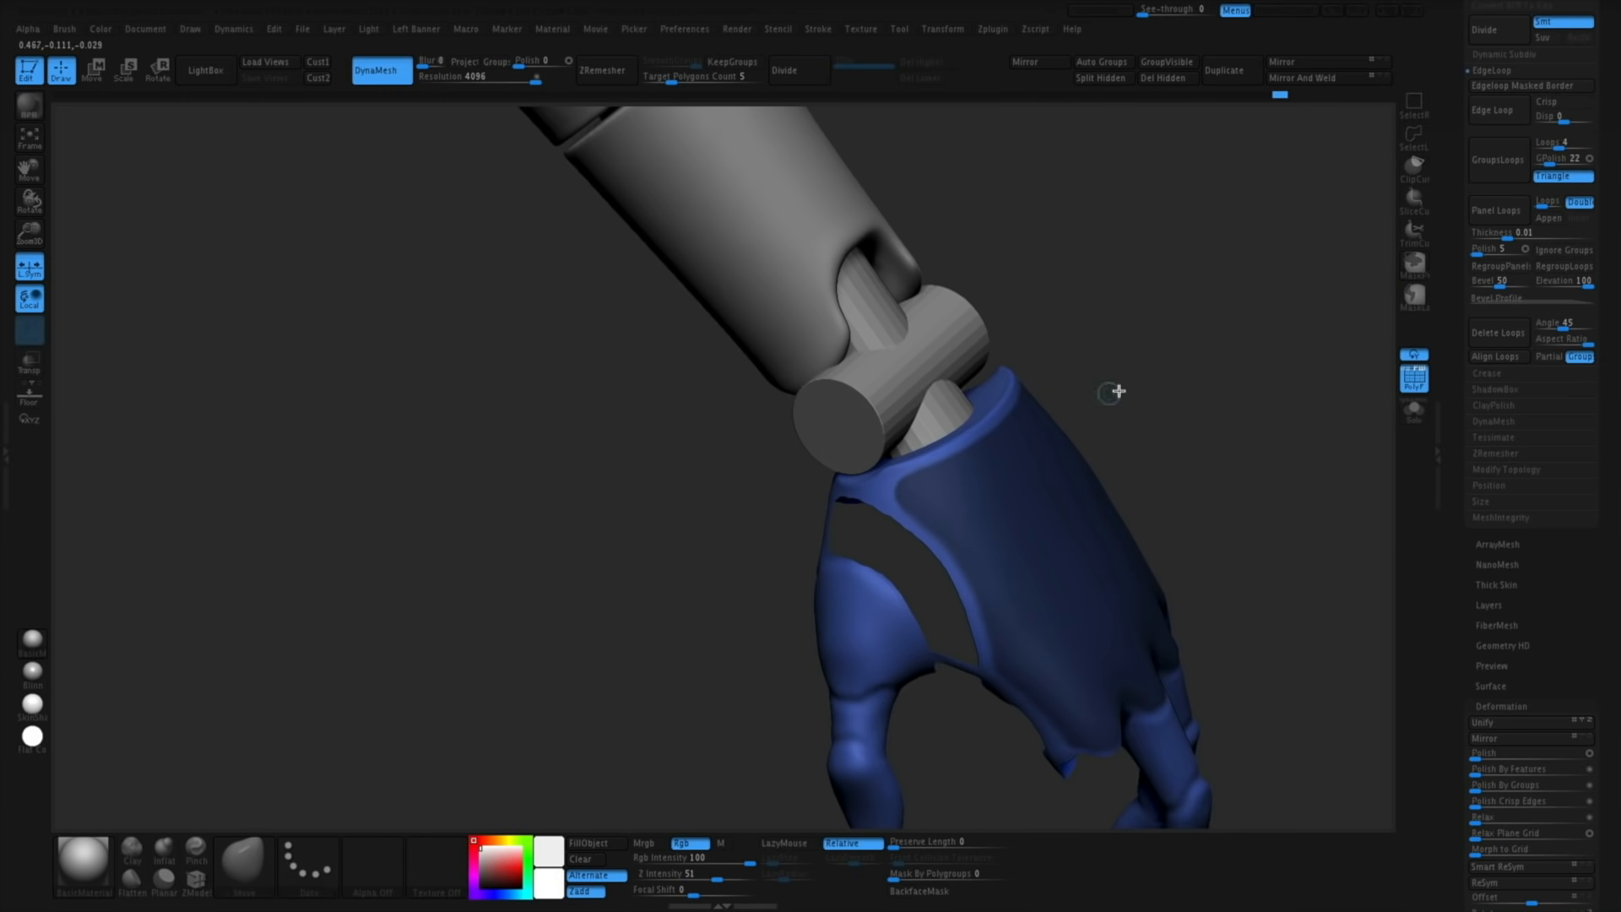
Assign a new polygroup on the hand shell, isolate it and add Panel Loops with a thickness of 0.01
left_click_drag(1118, 391, 1082, 532, "alt")
key("ctrl+w")
left_click(972, 549, "ctrl+shift")
left_click(1506, 204)
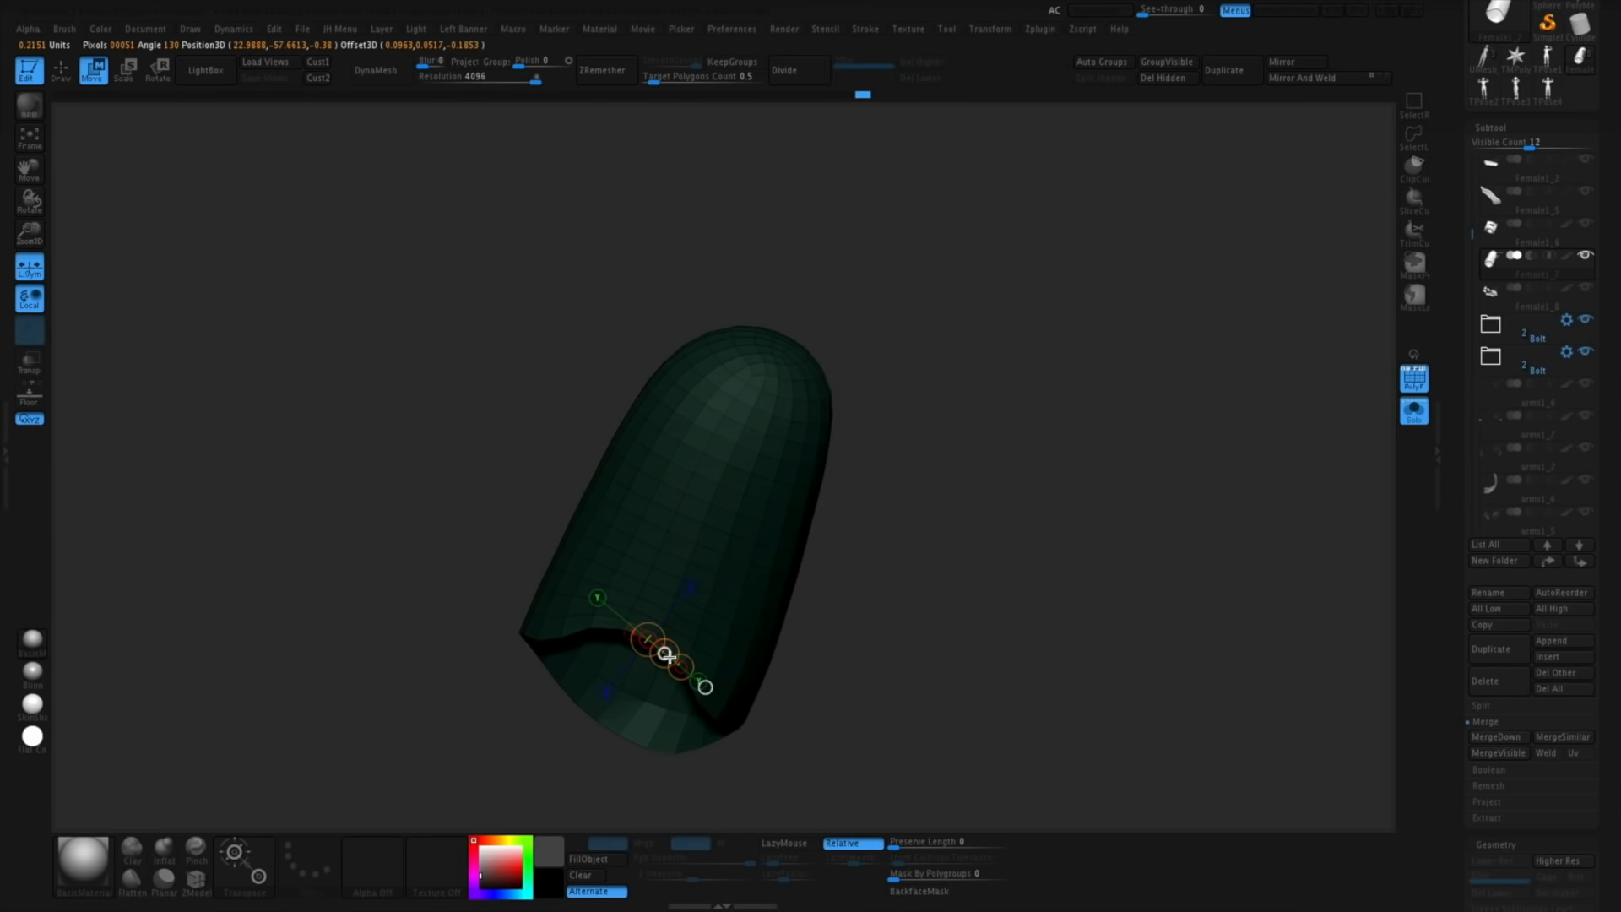
Clear the mask on the fingertip shell and thicken it with Panel Loops at thickness 0.003 and polish 0
key("q")
left_click_drag(945, 646, 963, 698)
mouse_move(963, 698)
left_mouse_down("ctrl")
mouse_move(974, 706)
mouse_move(892, 660)
mouse_move(948, 659)
mouse_move(1021, 706)
mouse_move(1020, 611)
left_mouse_up("ctrl")
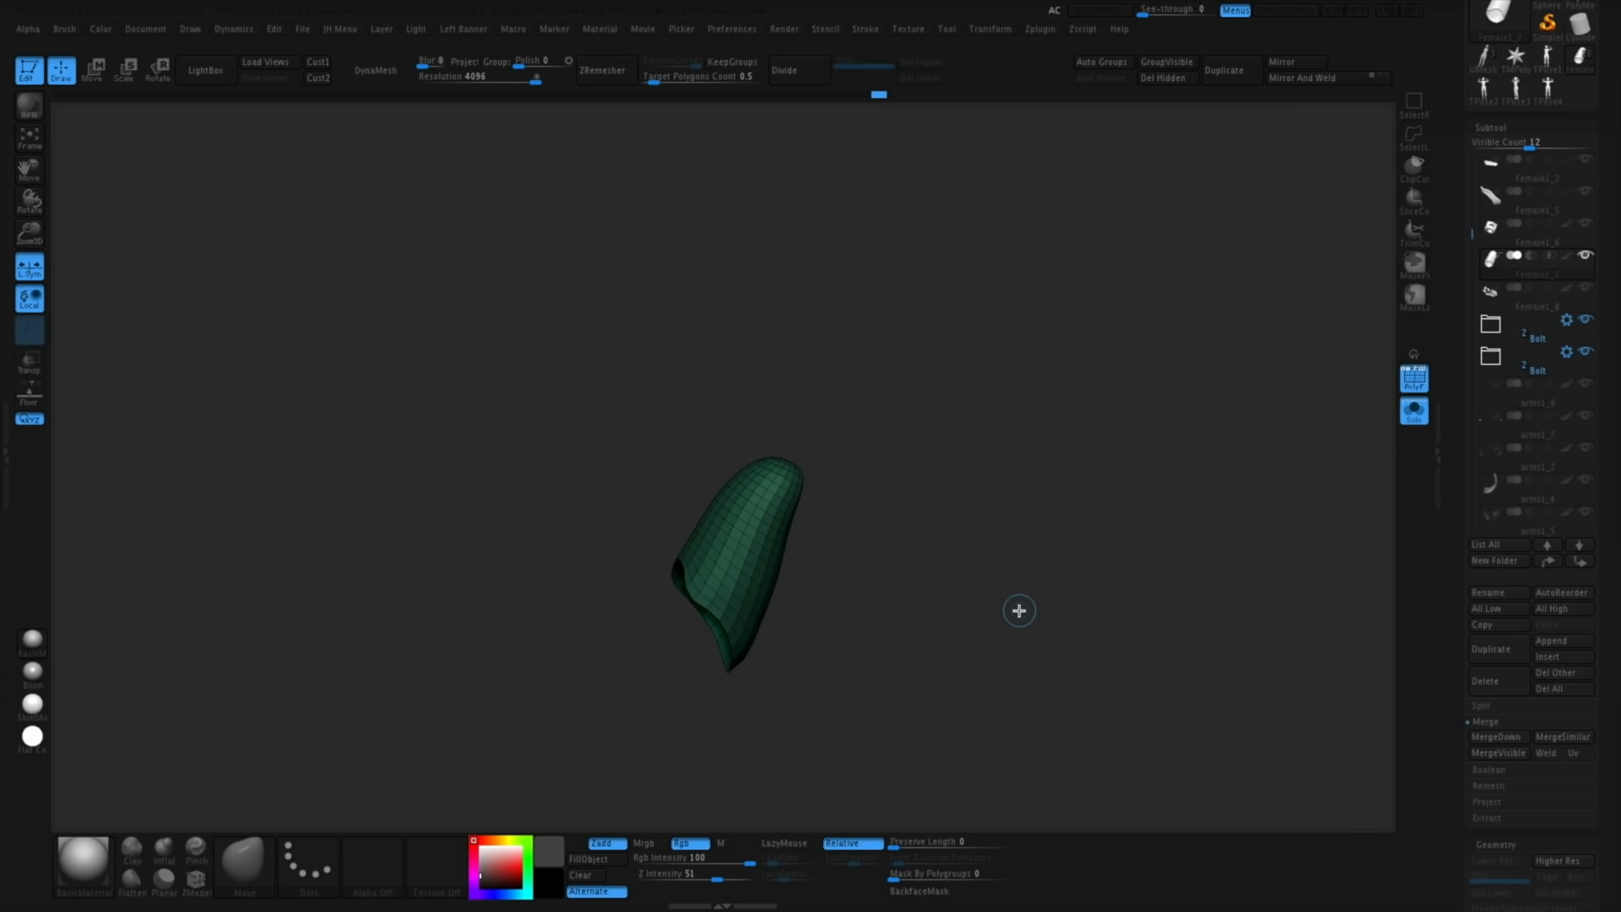
left_click_drag(1598, 688, 1605, 507)
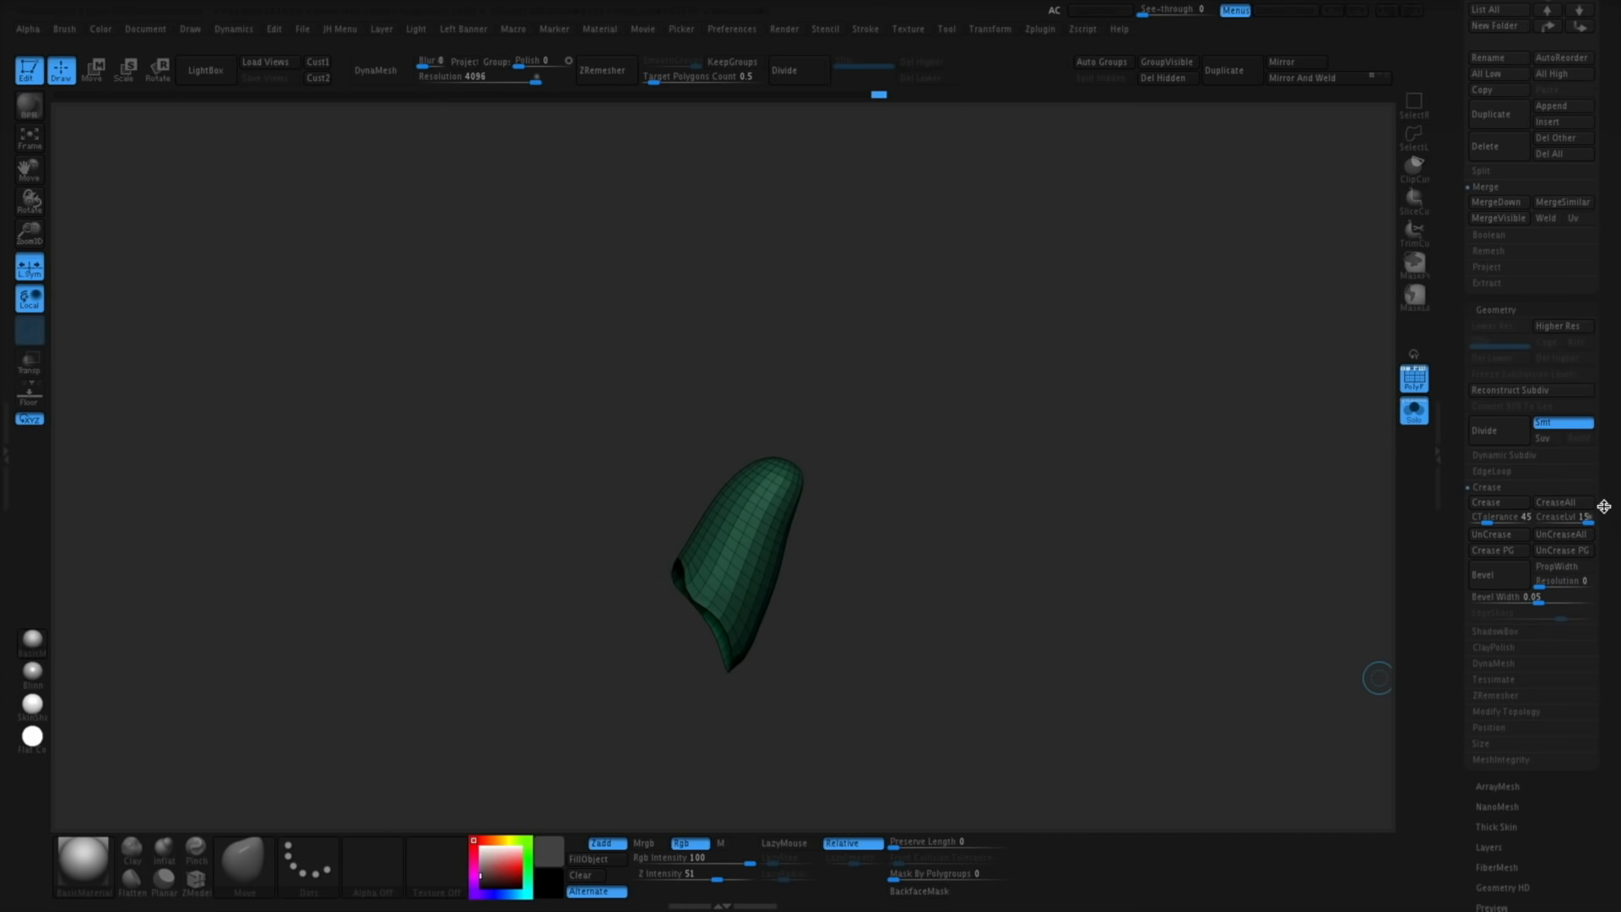
left_click(1492, 471)
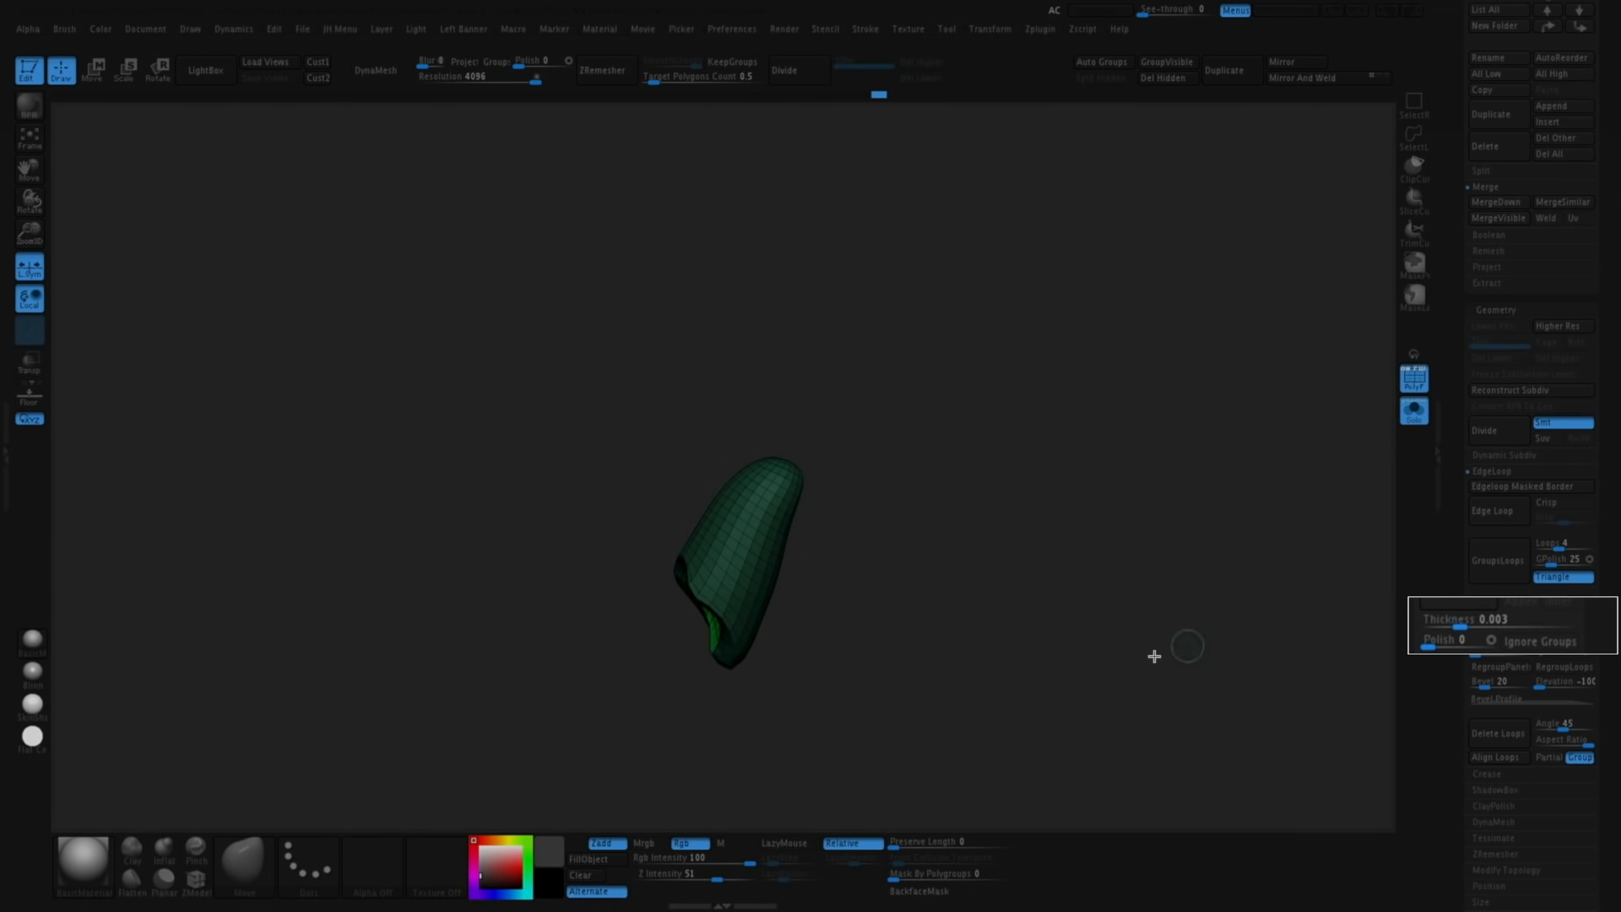
Show the rest of the hand again and check the thickened finger shell against the surrounding parts
left_click_drag(1154, 656, 1147, 662)
key("ctrl+shift+s")
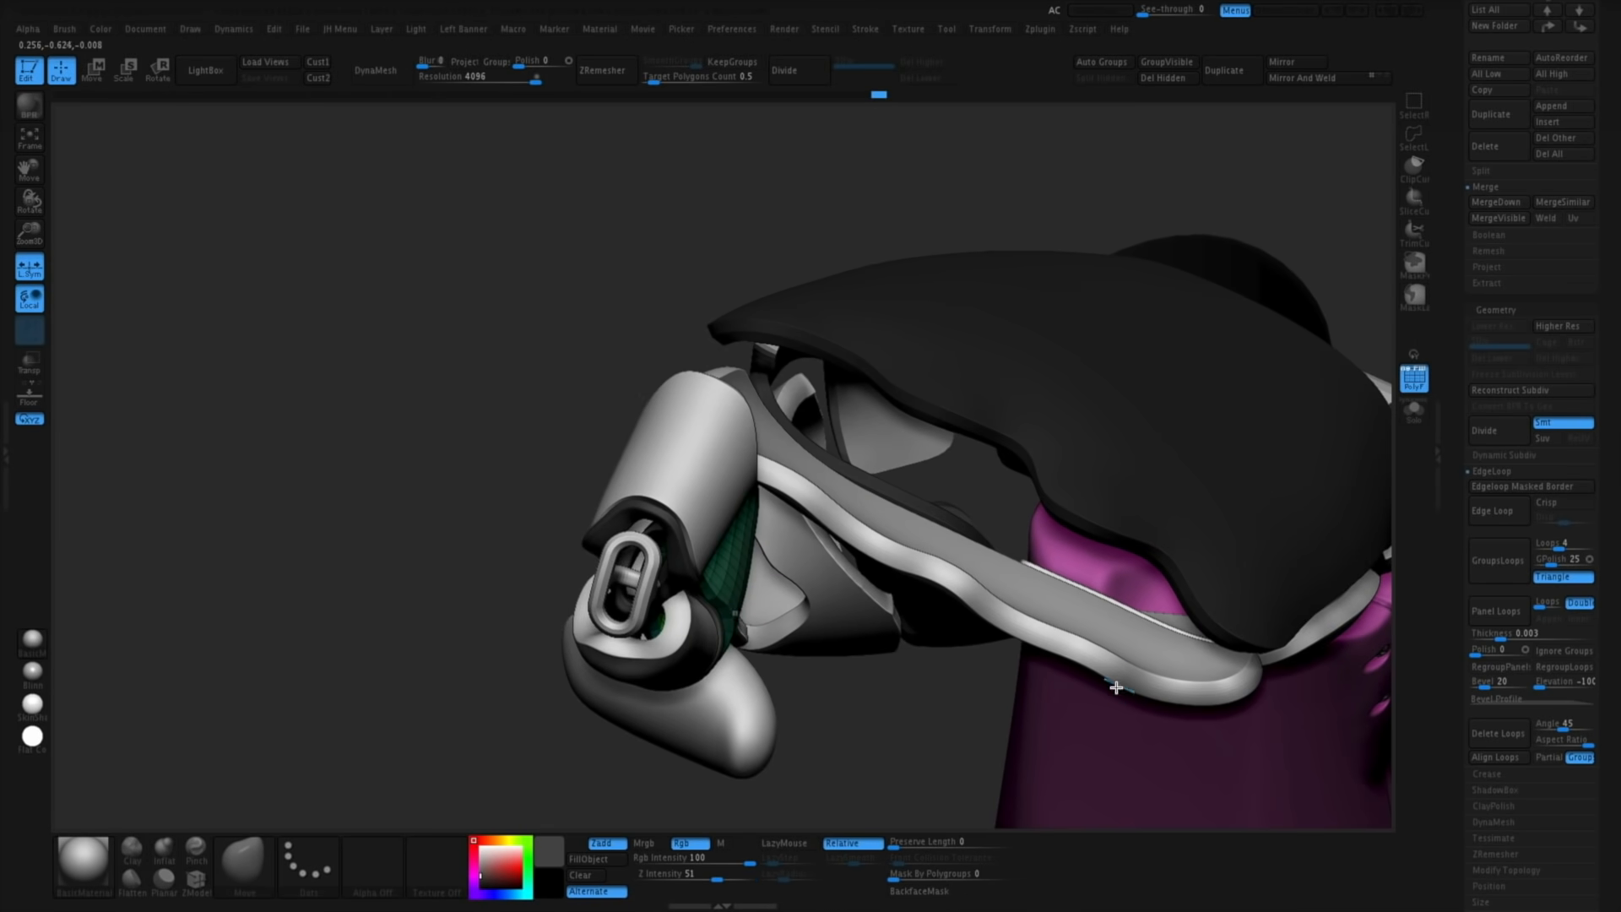
mouse_move(961, 726)
left_mouse_down()
mouse_move(879, 724)
mouse_move(892, 729)
left_mouse_up()
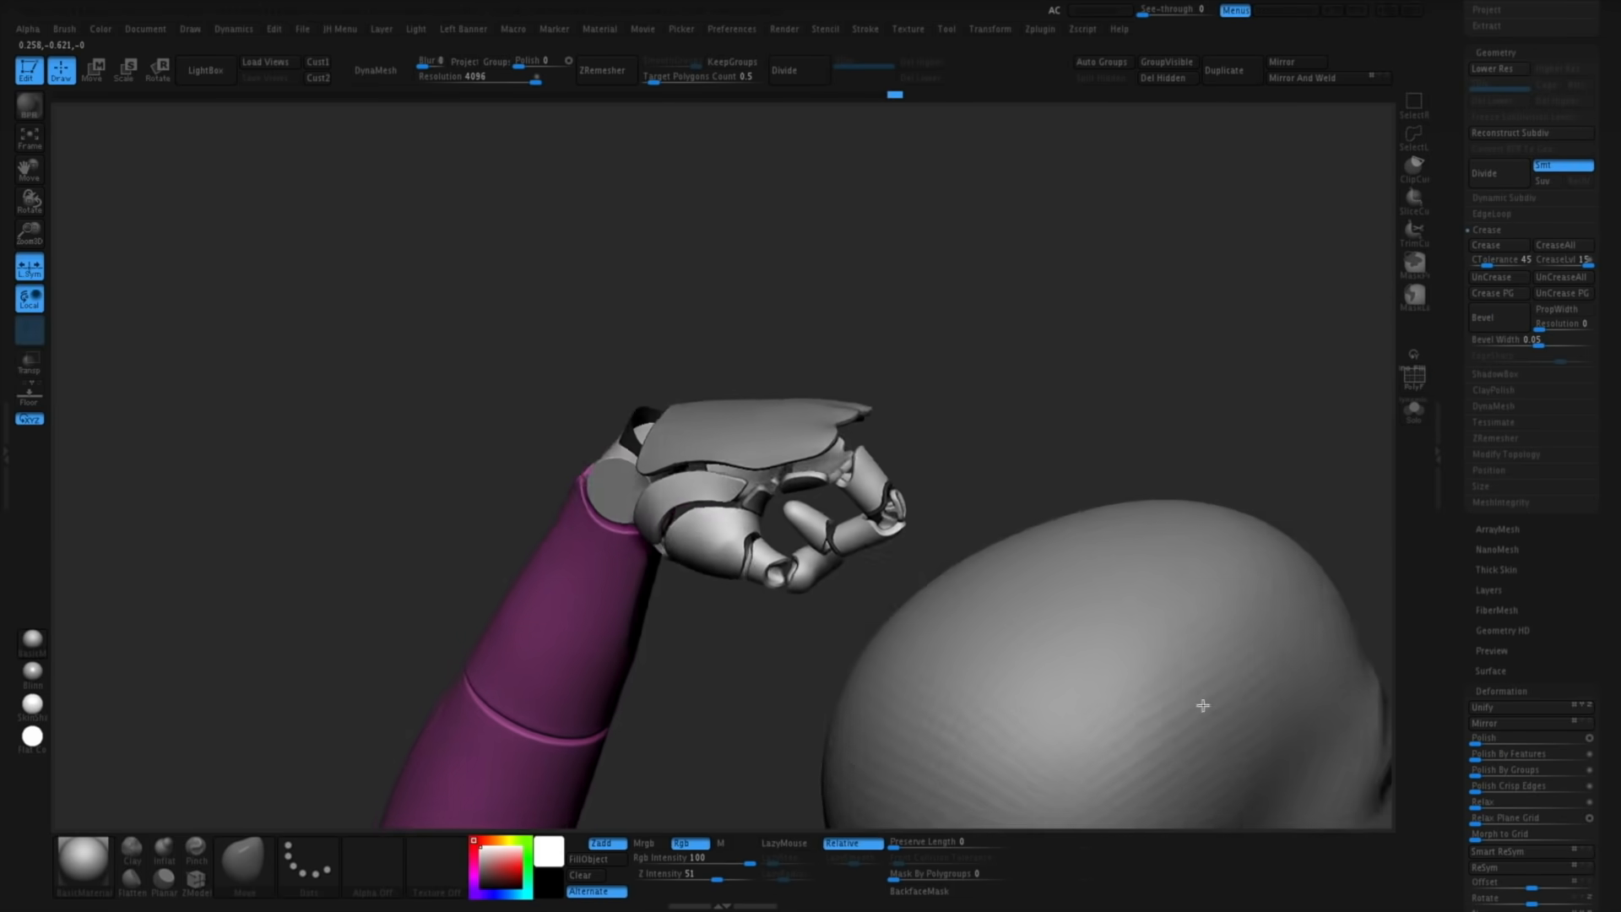
left_click_drag(1194, 698, 934, 701)
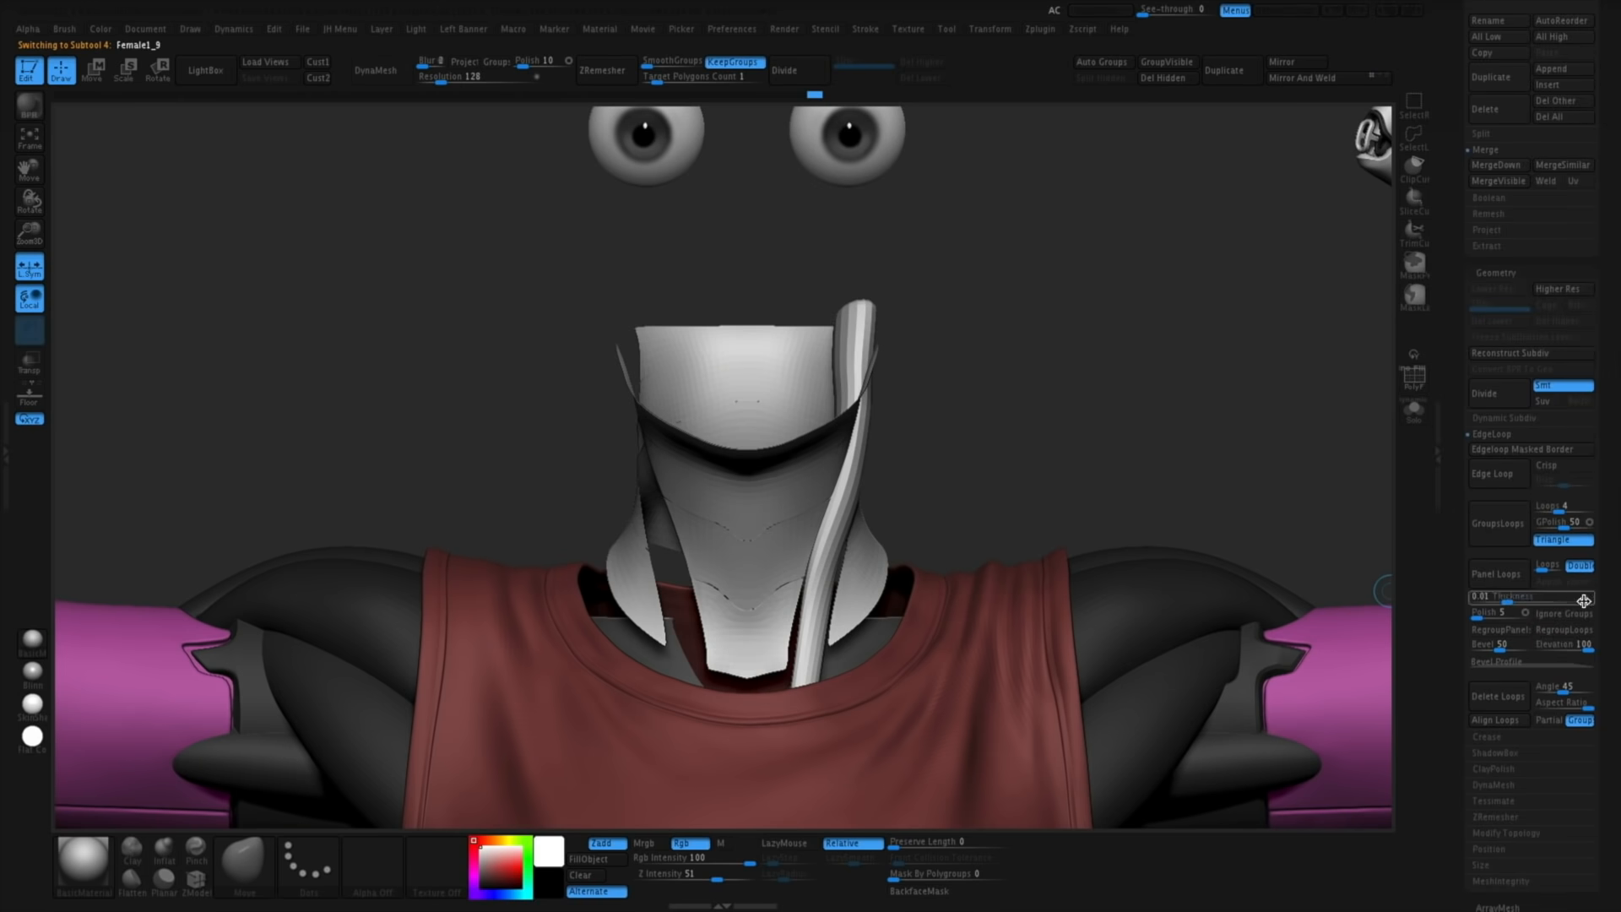
Add Panel Loops with thickness 0.01 to the neck piece and apply the 0.003 dynamic subdivision thickness to the neck panels
left_click(1469, 578)
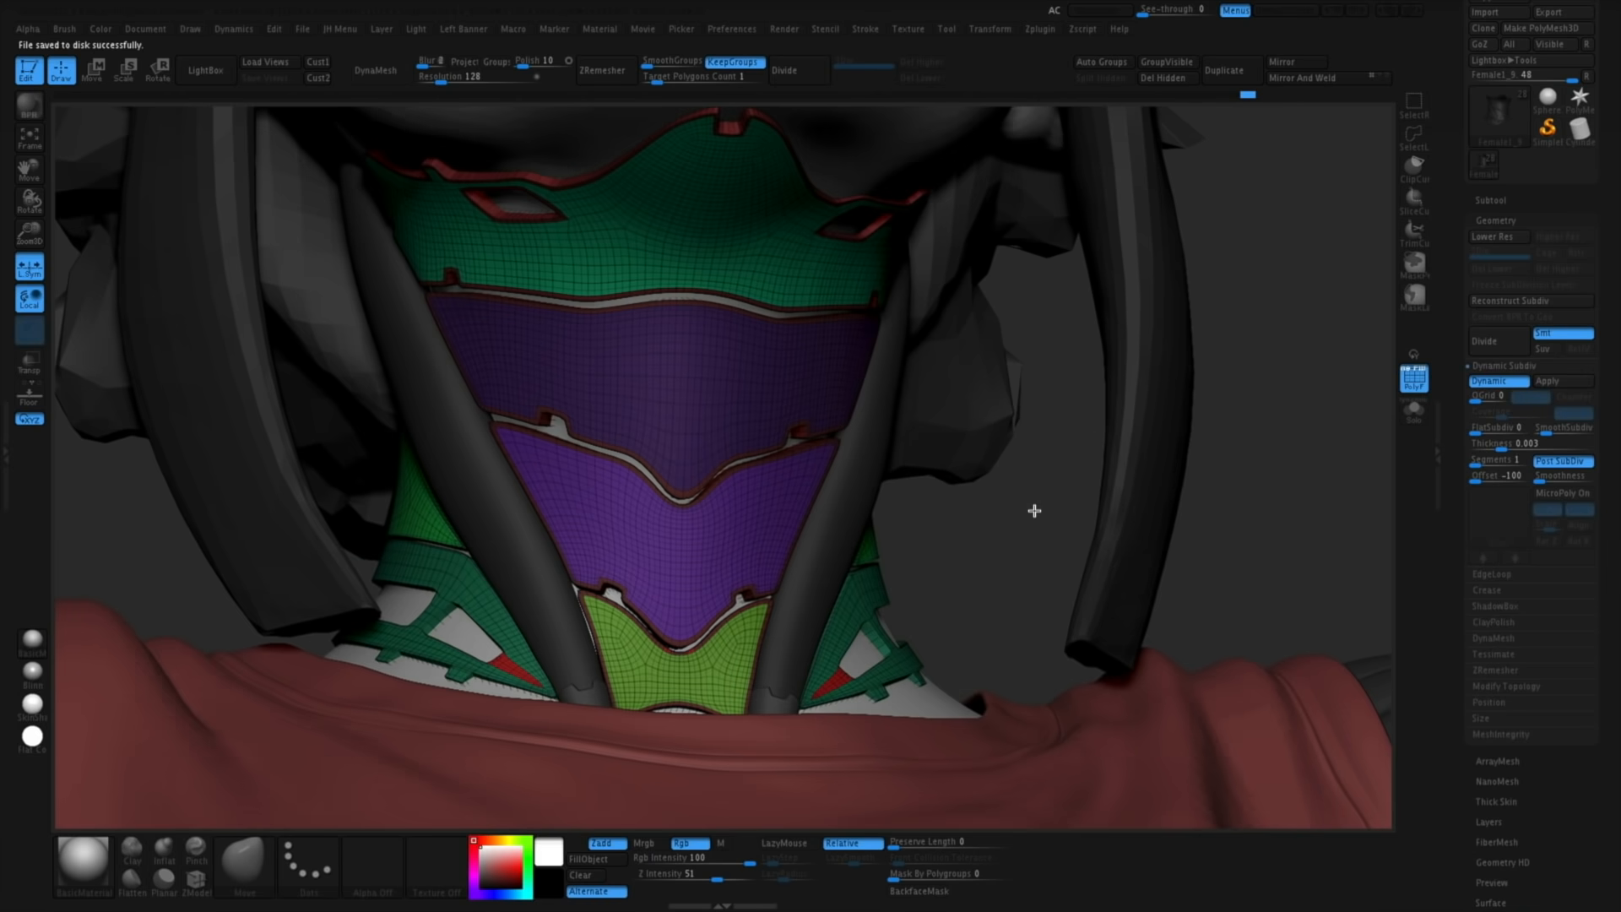
left_click_drag(1035, 511, 1382, 502, "alt")
left_click(1549, 385)
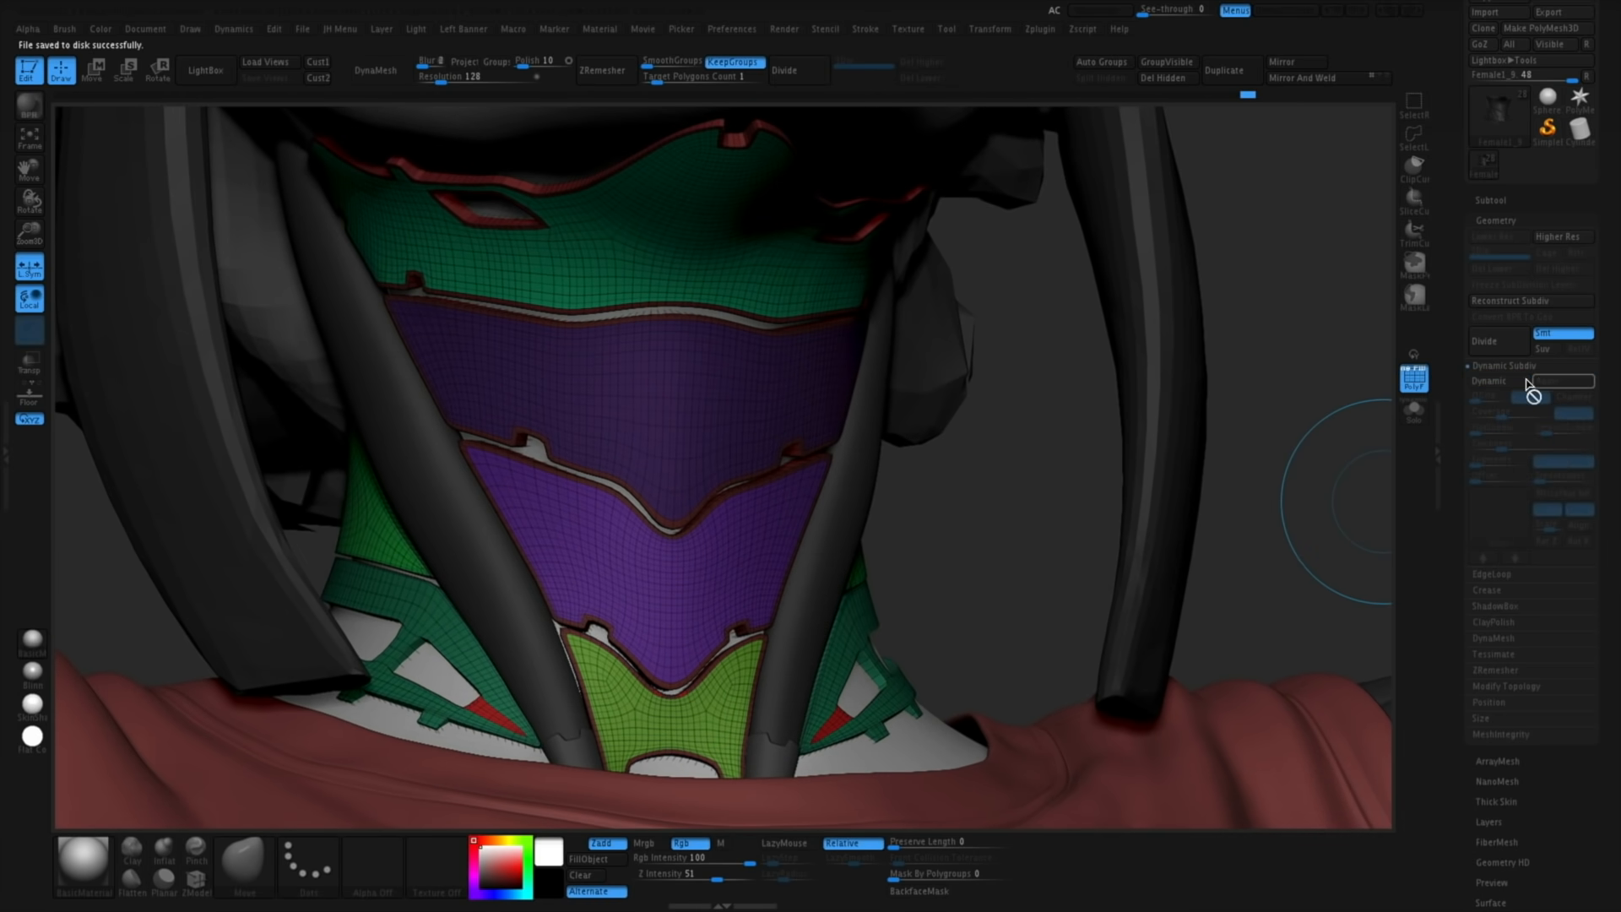
left_click_drag(1025, 510, 1062, 547, "alt")
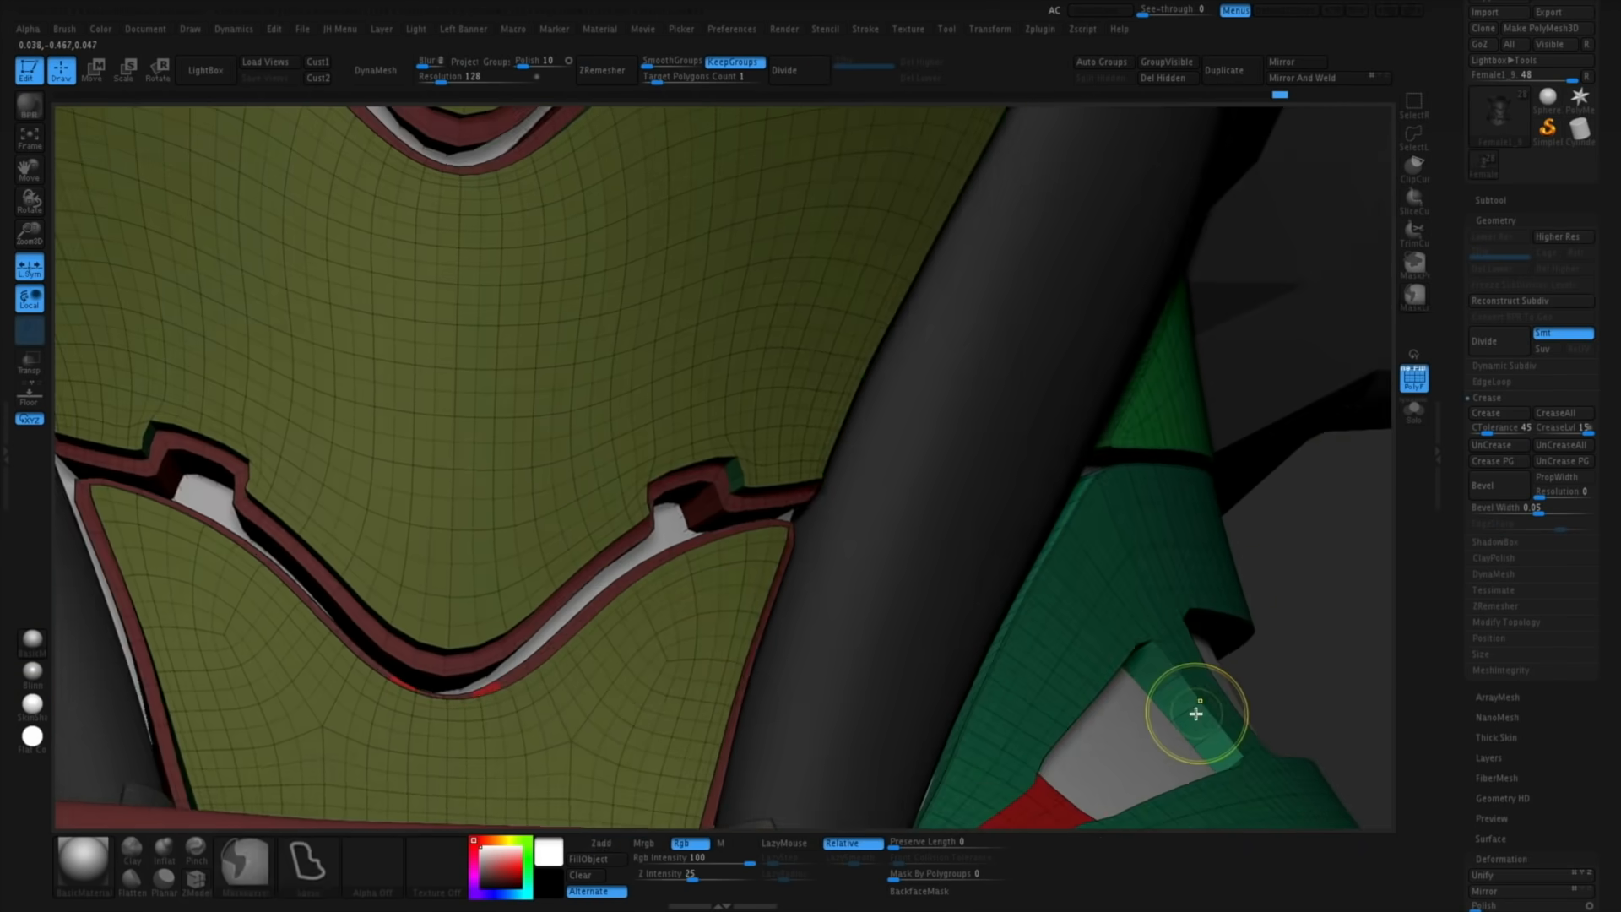
left_click_drag(1196, 714, 1264, 478)
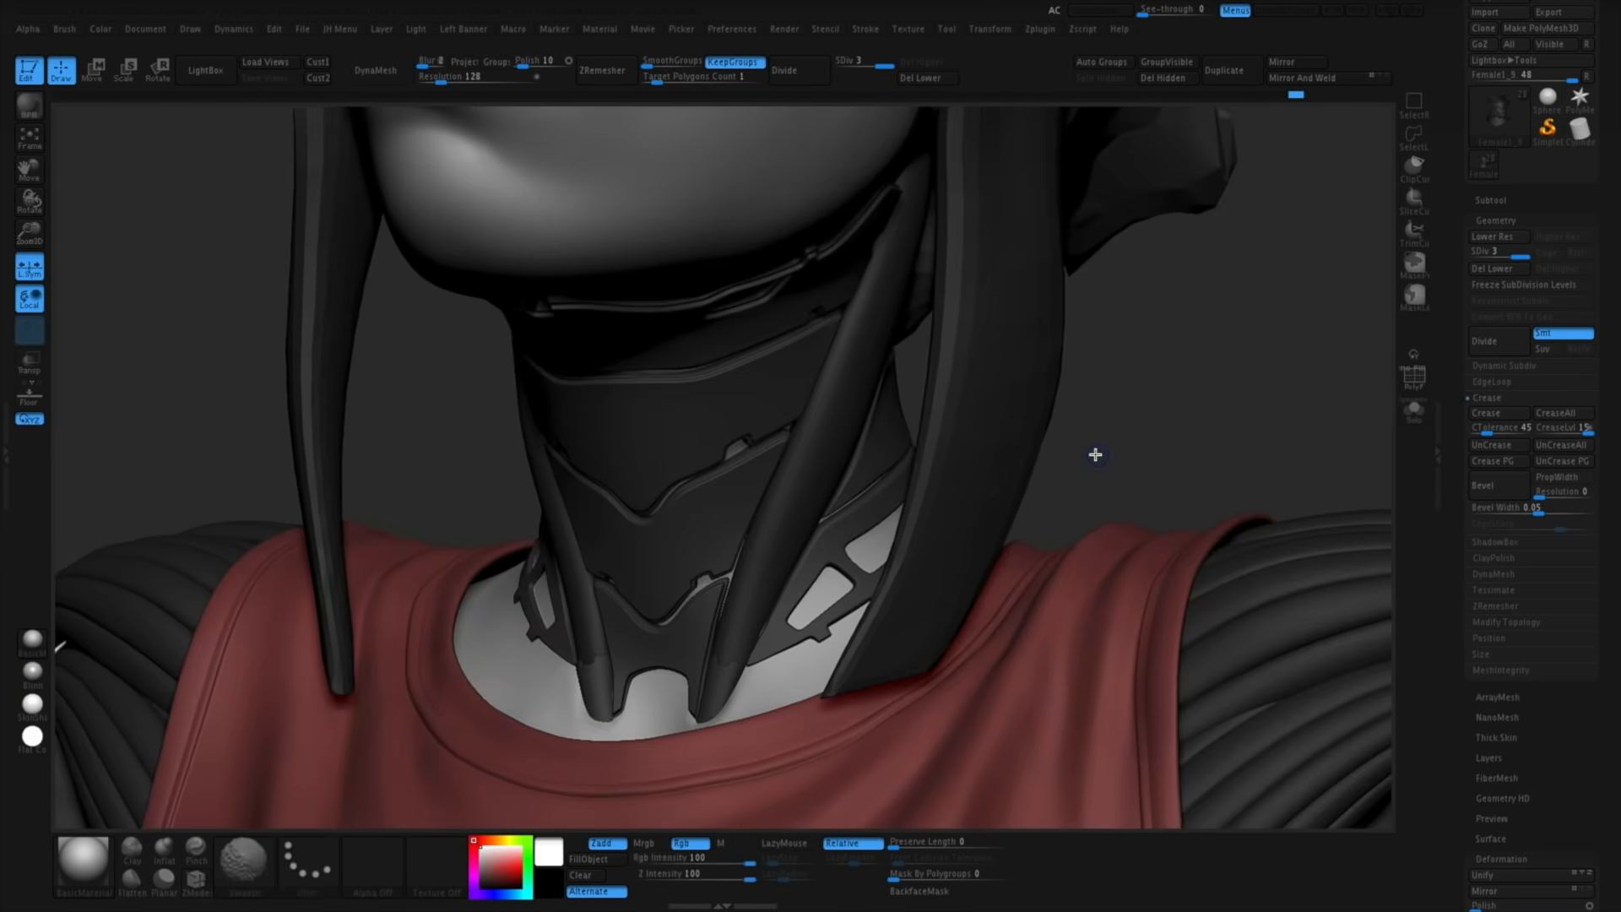
Examine the neck plates and side struts at lower and higher subdivision levels, with and without the wireframe
mouse_move(1093, 453)
left_mouse_down()
mouse_move(1214, 342)
mouse_move(1136, 332)
mouse_move(1064, 434)
mouse_move(1137, 456)
mouse_move(1072, 532)
mouse_move(1044, 455)
mouse_move(1005, 515)
left_mouse_up()
left_click(678, 538, "alt")
key("shift+f")
key("shift+d")
key("shift+d")
key("shift+d")
left_click_drag(1005, 372, 963, 533)
key("shift+f")
key("alt+s")
key("shift+f")
key("d")
key("d")
key("shift+f")
key("alt+s")
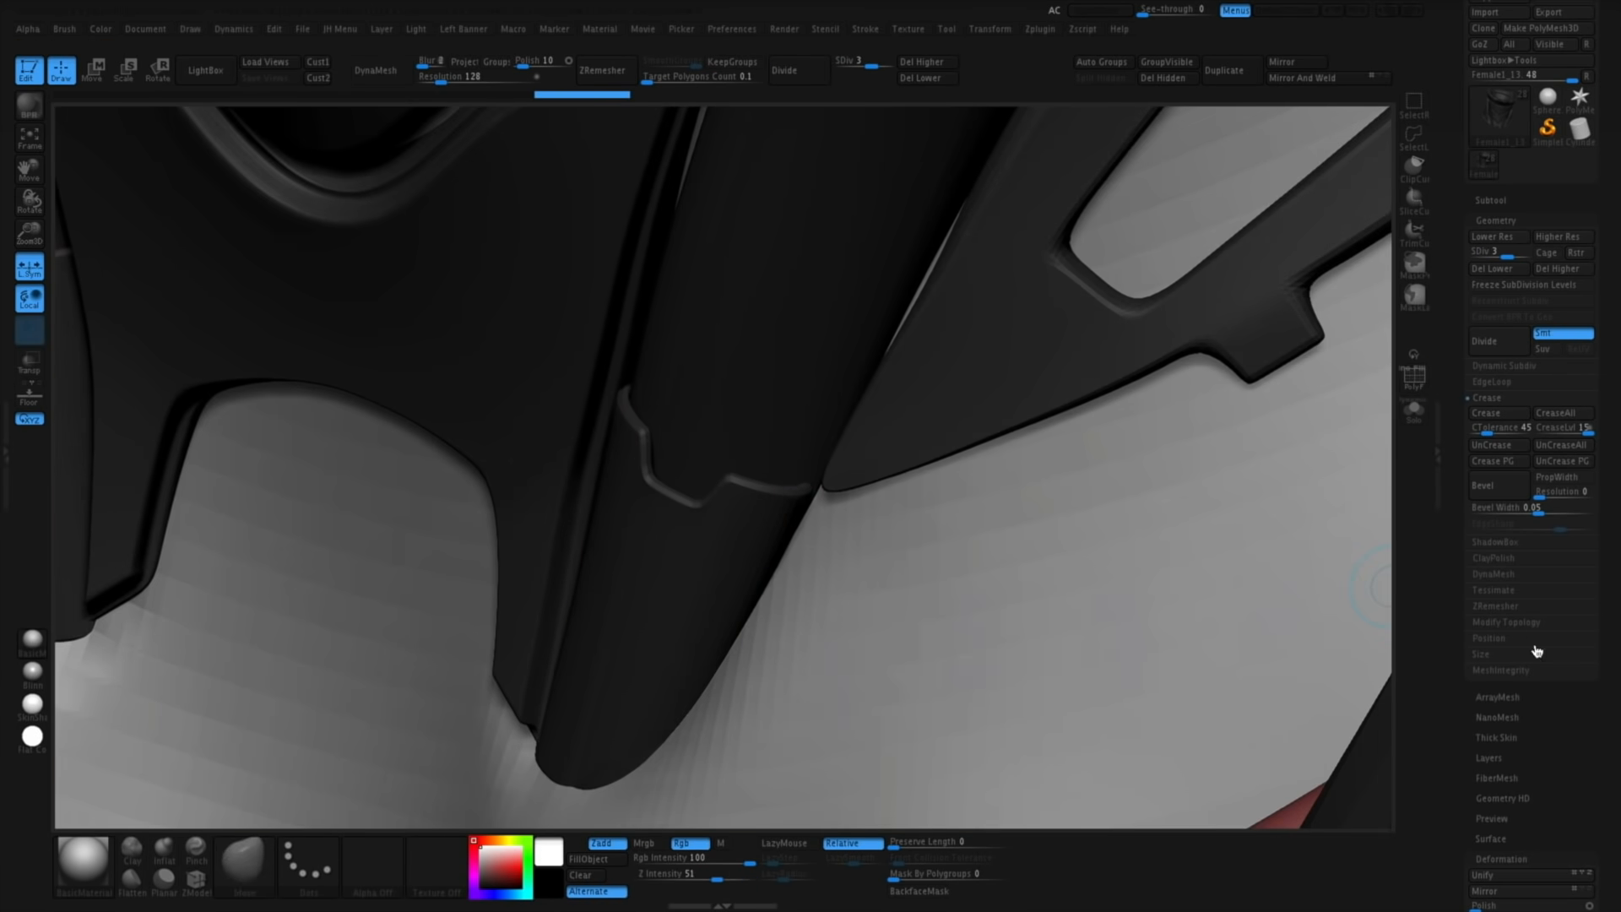
left_click_drag(1538, 655, 1537, 182)
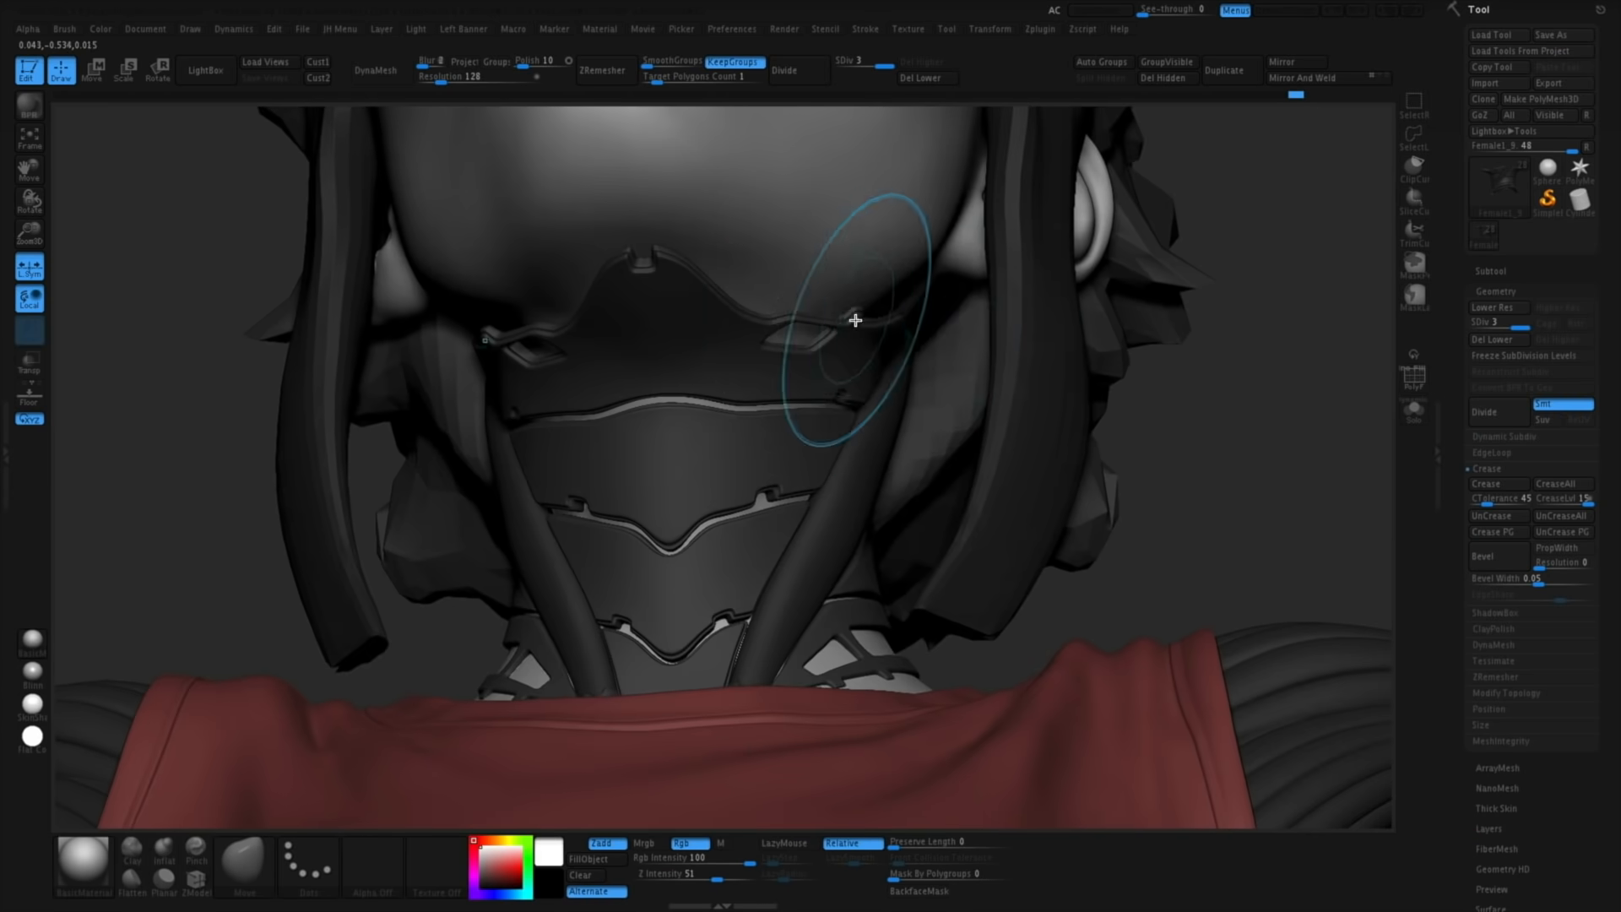
right_click_drag(1252, 446, 1018, 430)
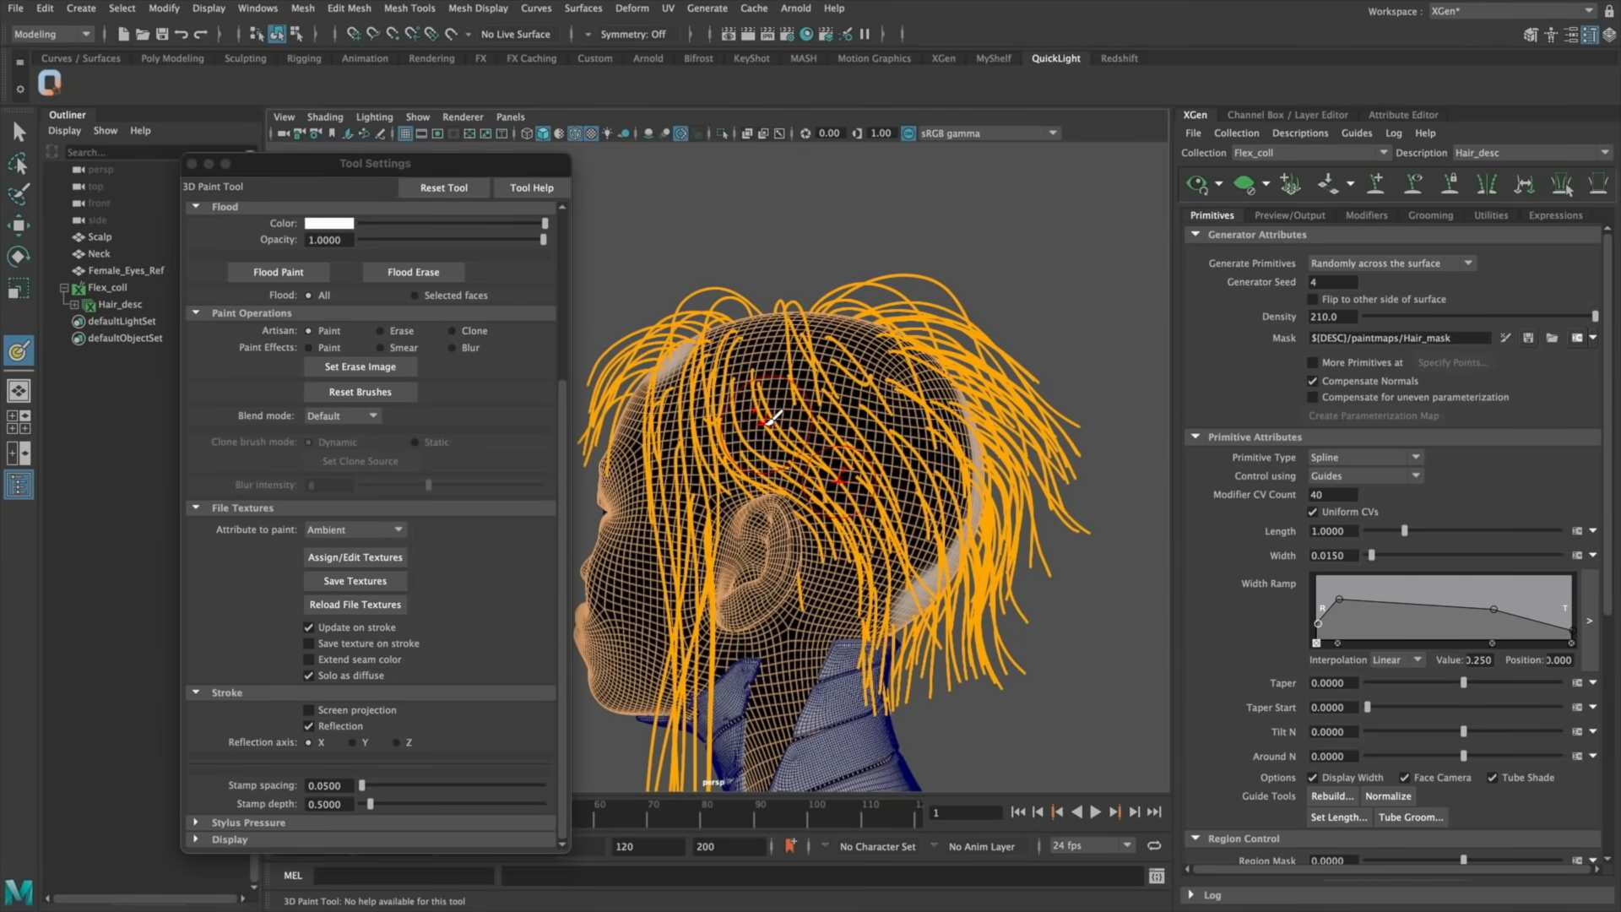
Stop painting the scalp's hair mask in Maya and examine the XGen hair preview on the head
left_click_drag(838, 489, 826, 473, "alt")
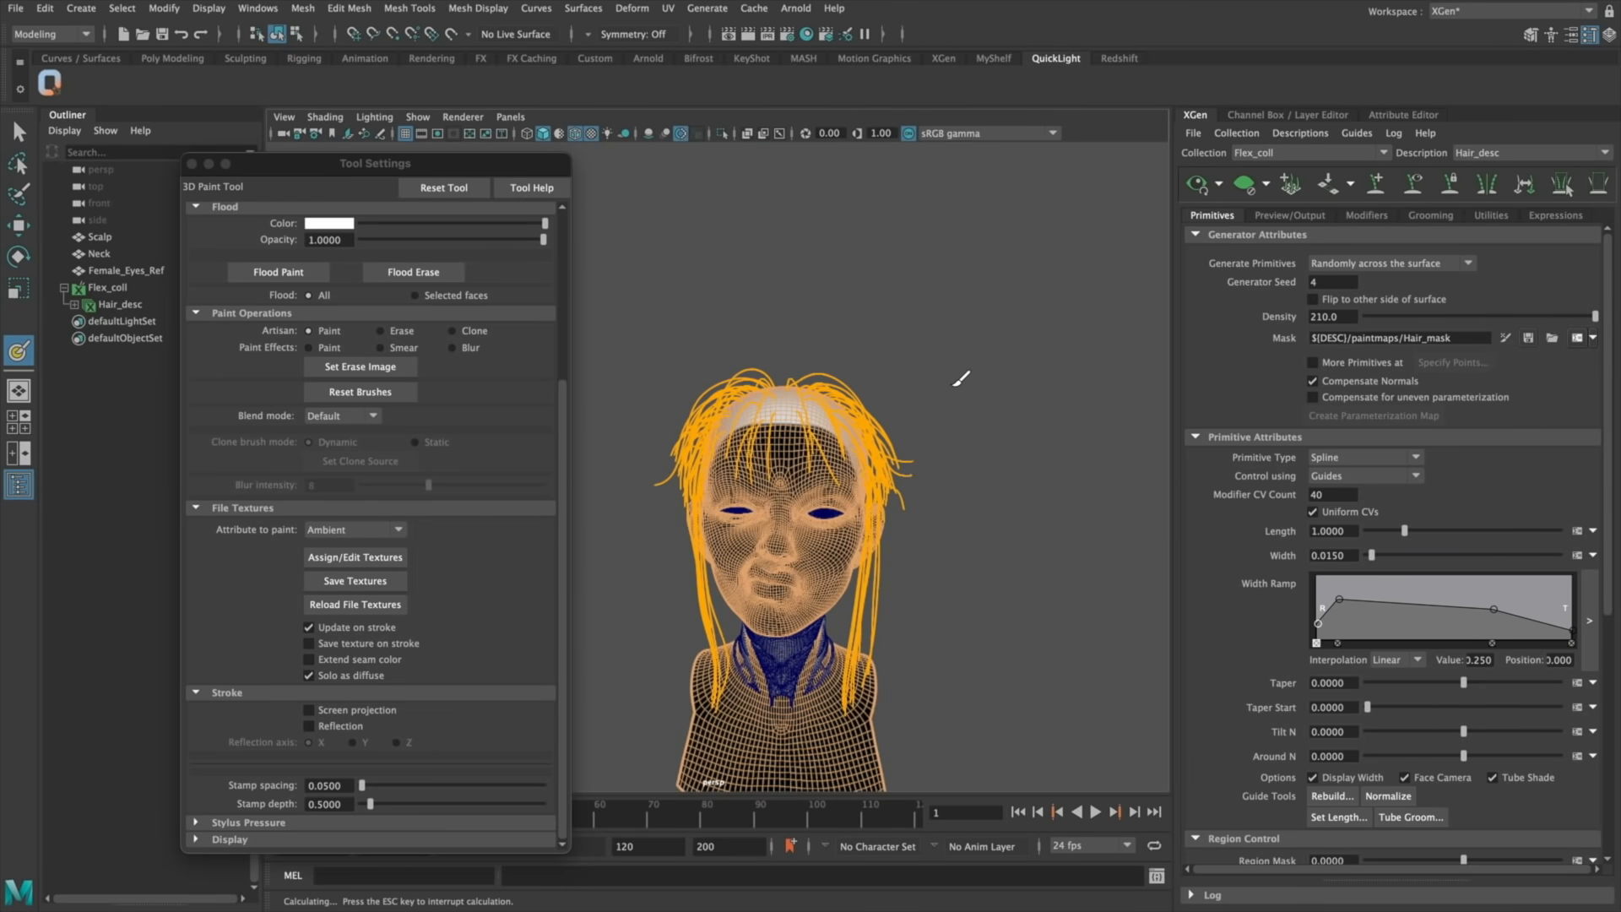
key("w")
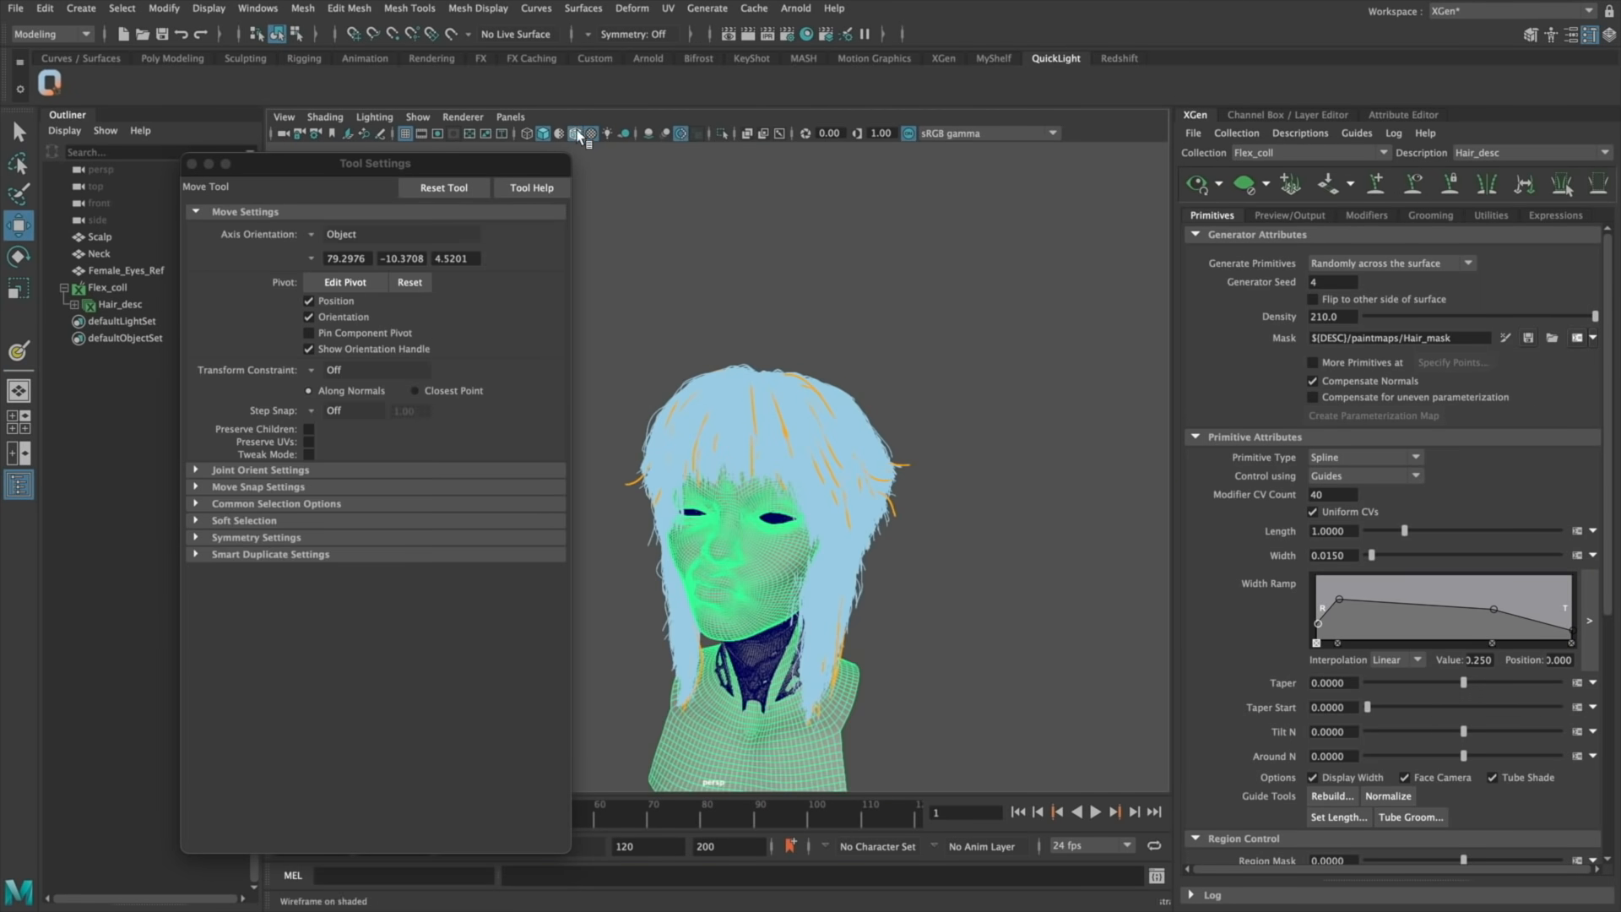
left_click_drag(799, 408, 826, 385, "alt")
scroll(670, 459, "up", 3)
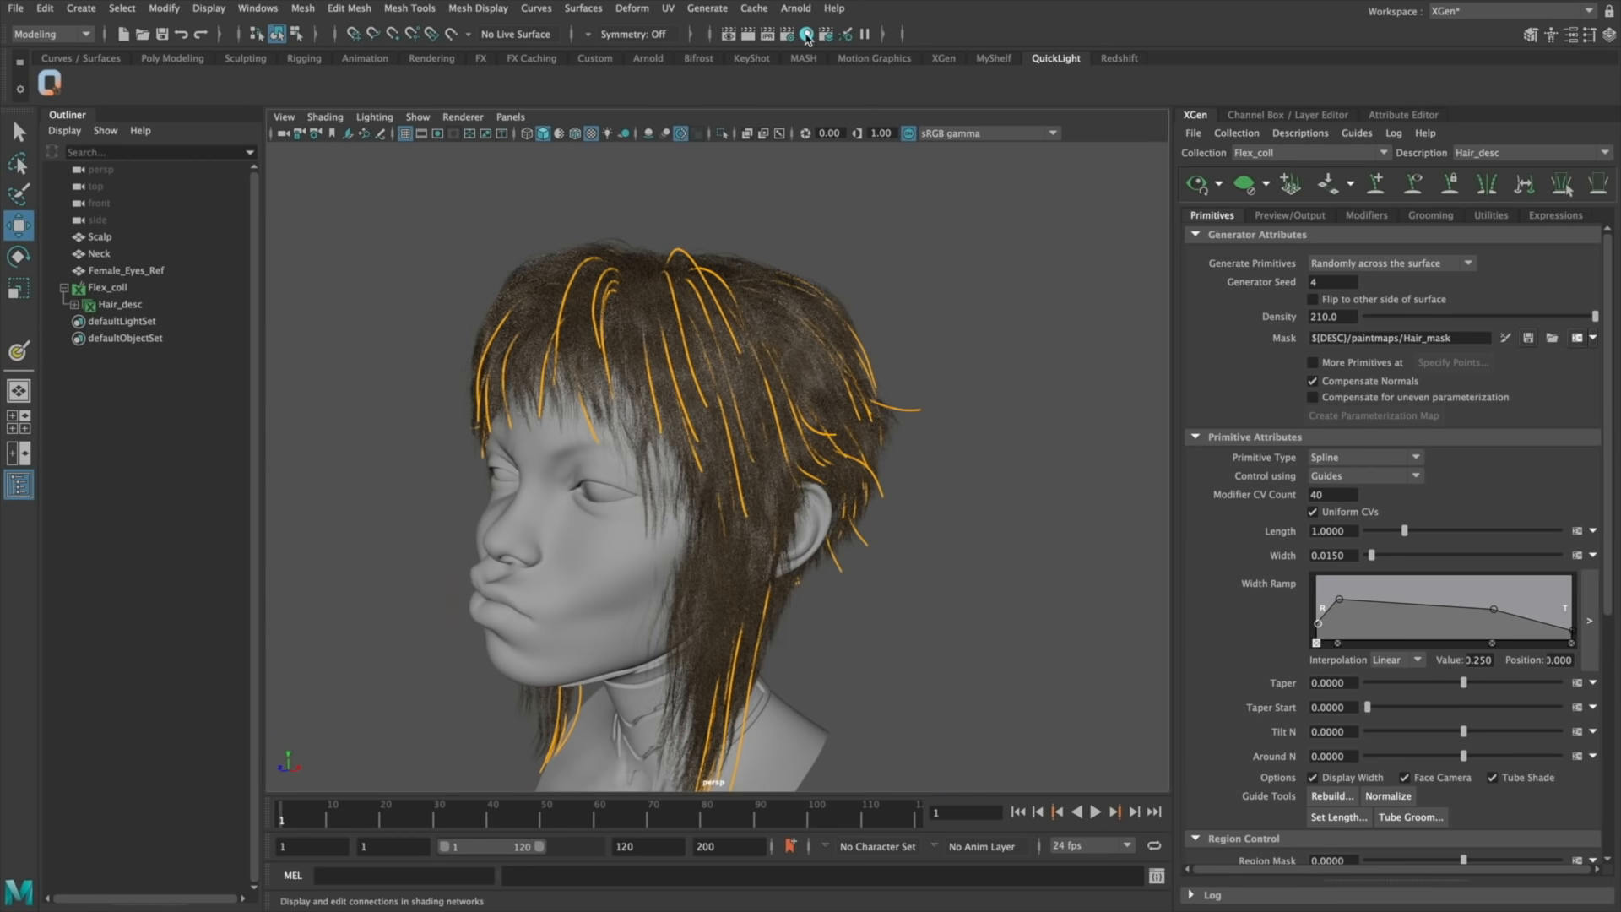
Open the Hypershade and examine the shaded hair and its guides around the crown and sides
left_click(806, 35)
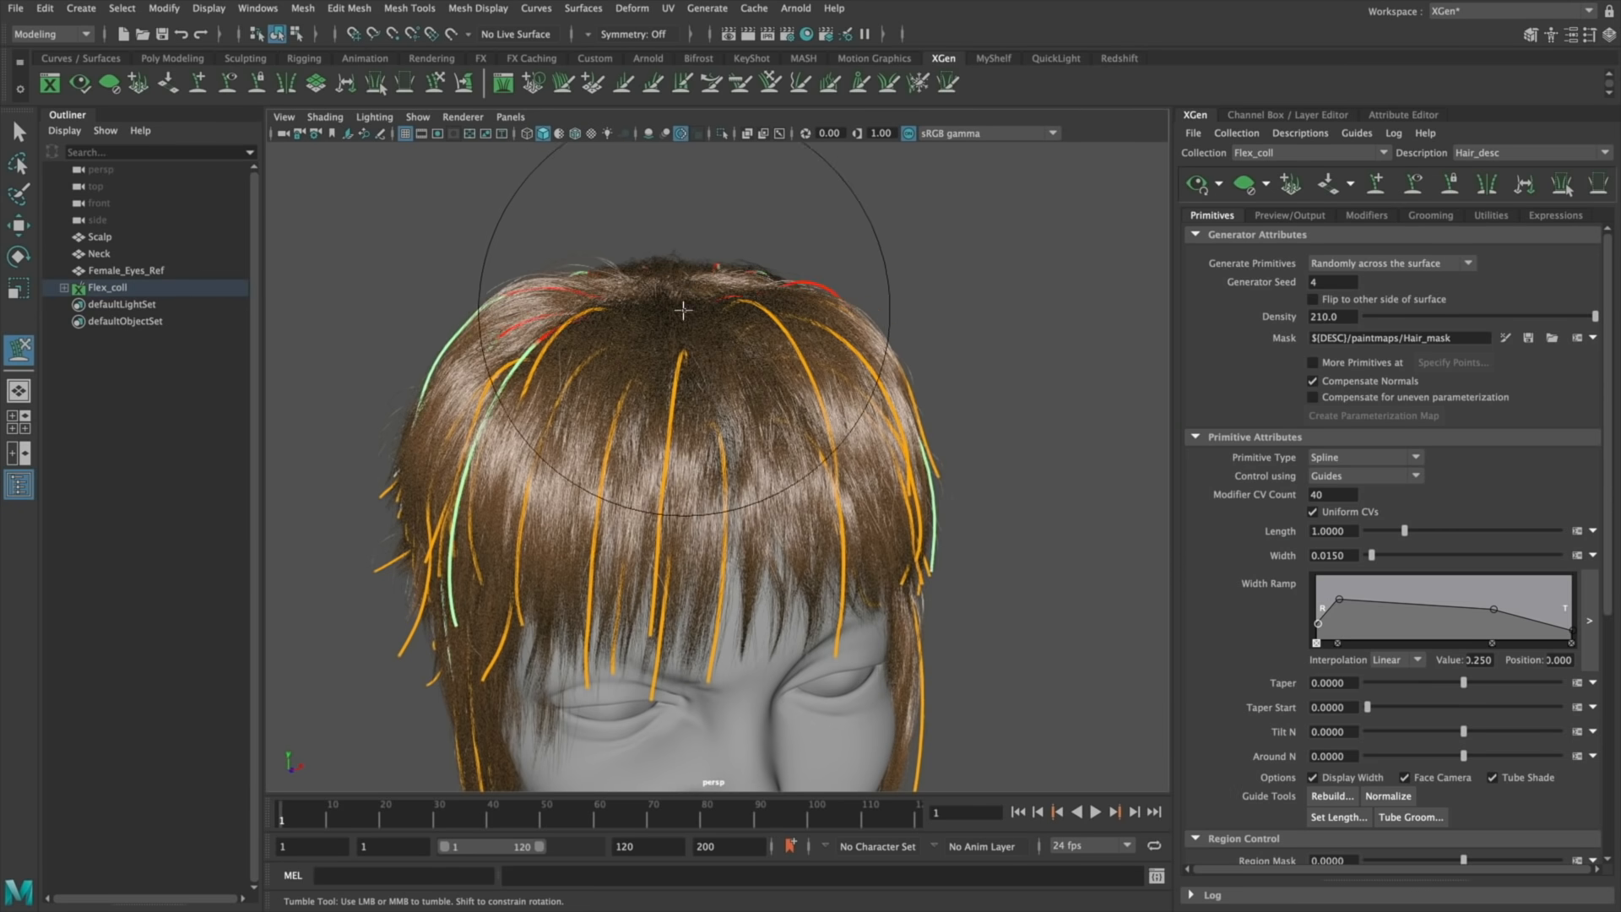
mouse_move(644, 253)
left_mouse_down("alt")
mouse_move(547, 291)
mouse_move(861, 376)
left_mouse_up("alt")
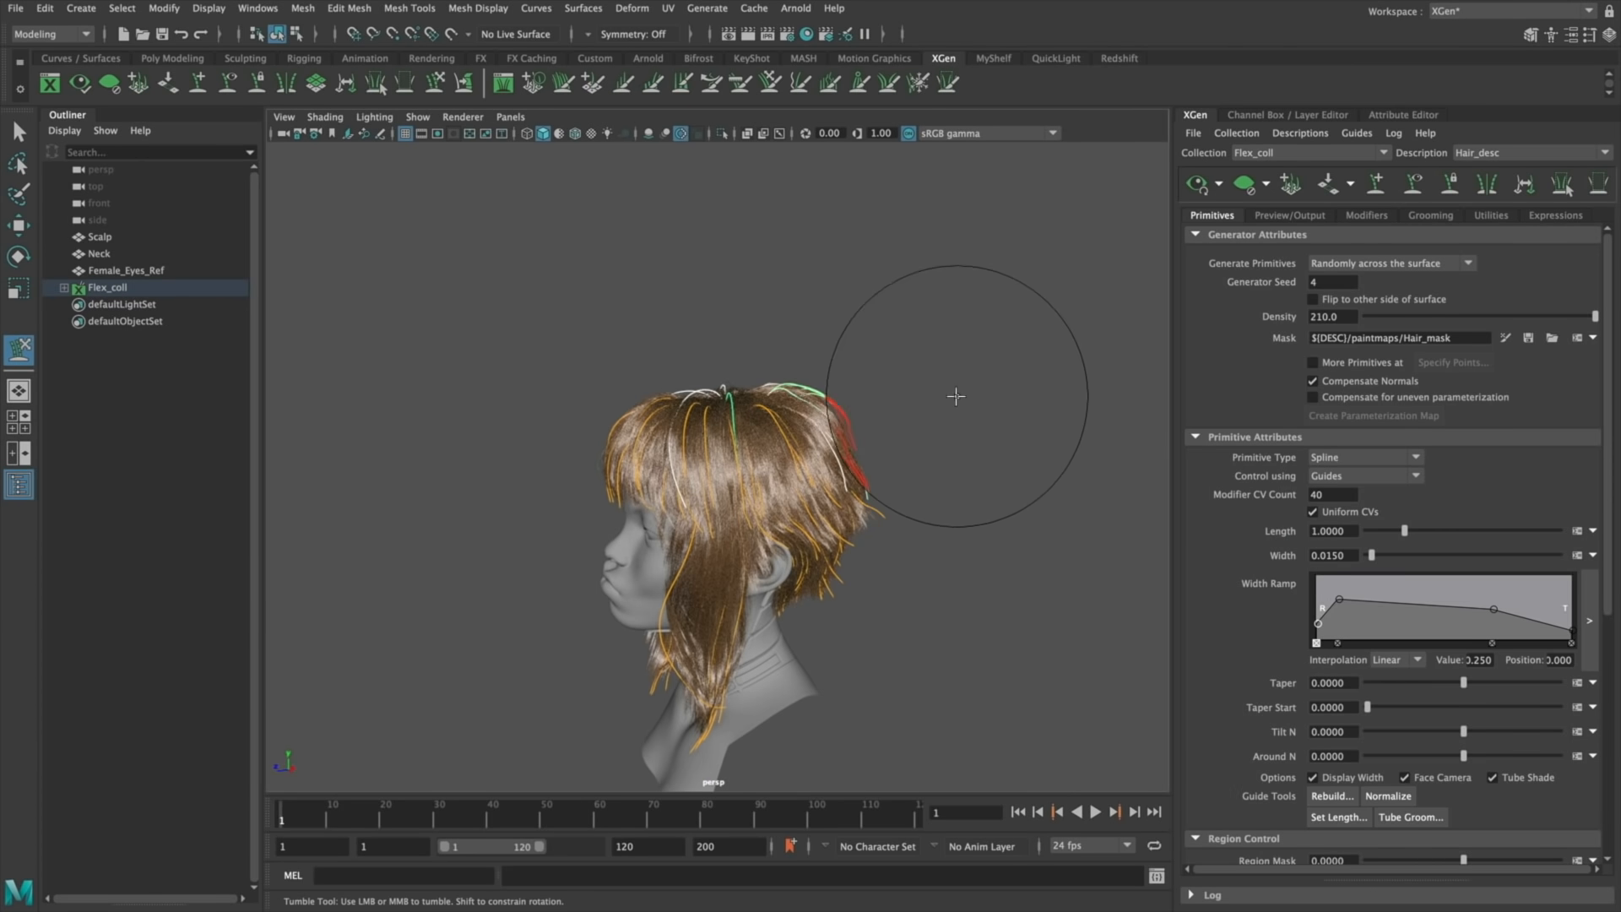
left_click_drag(955, 394, 803, 366, "alt")
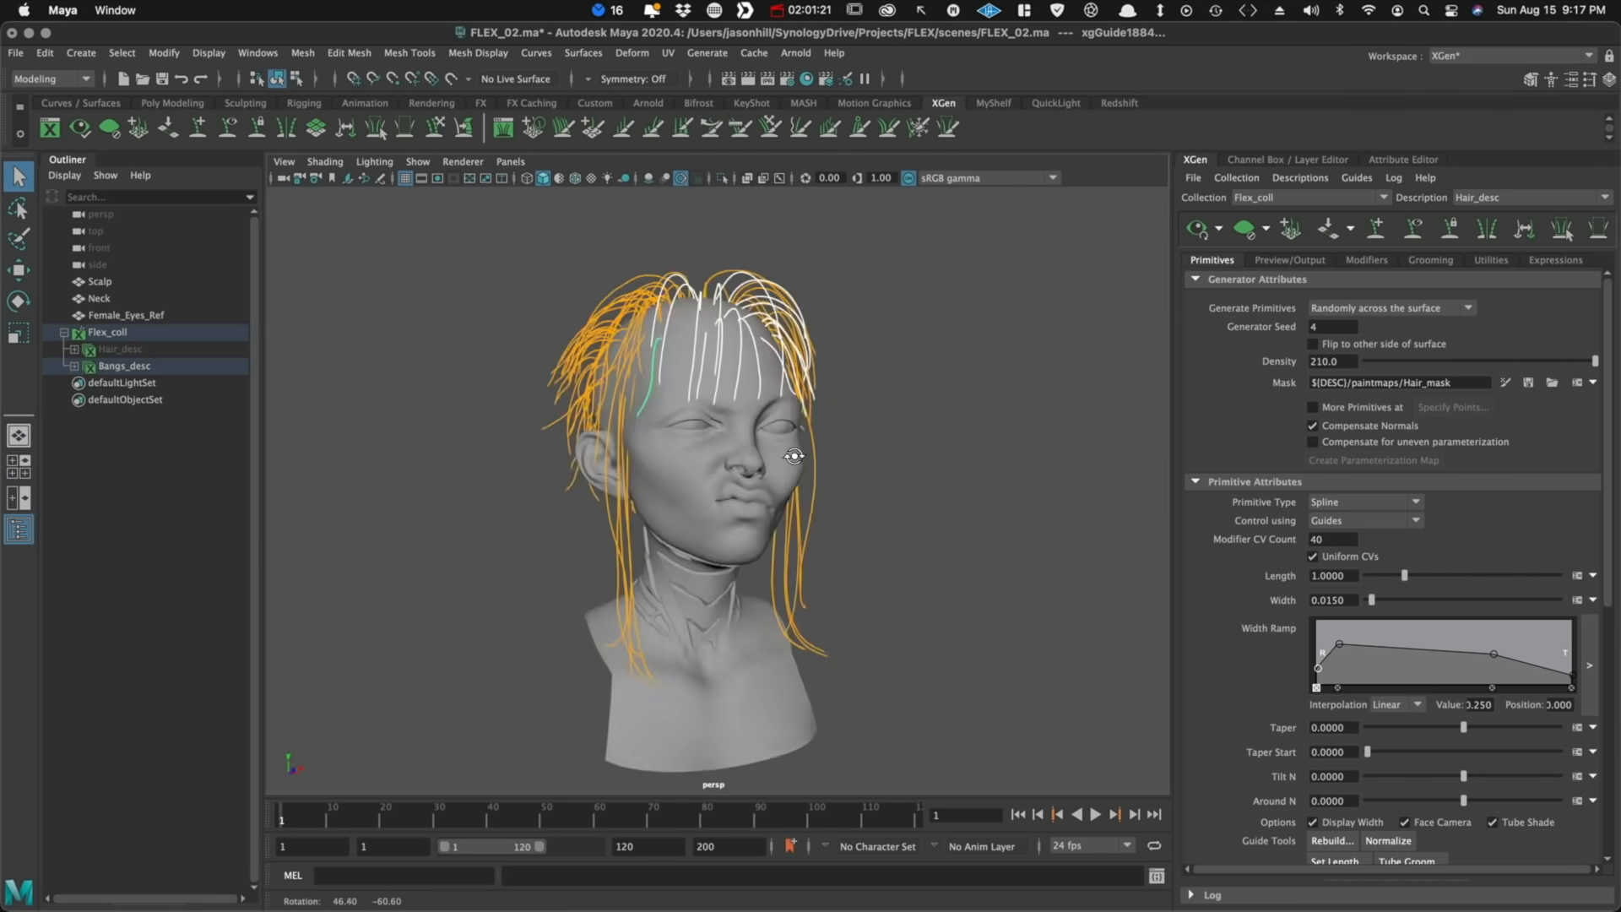
Invert the guide selection and delete every guide in Bangs_desc except those above the forehead
left_click_drag(794, 456, 717, 447, "alt")
scroll(716, 447, "down", 3)
left_click_drag(489, 233, 922, 710, "shift")
key("Delete")
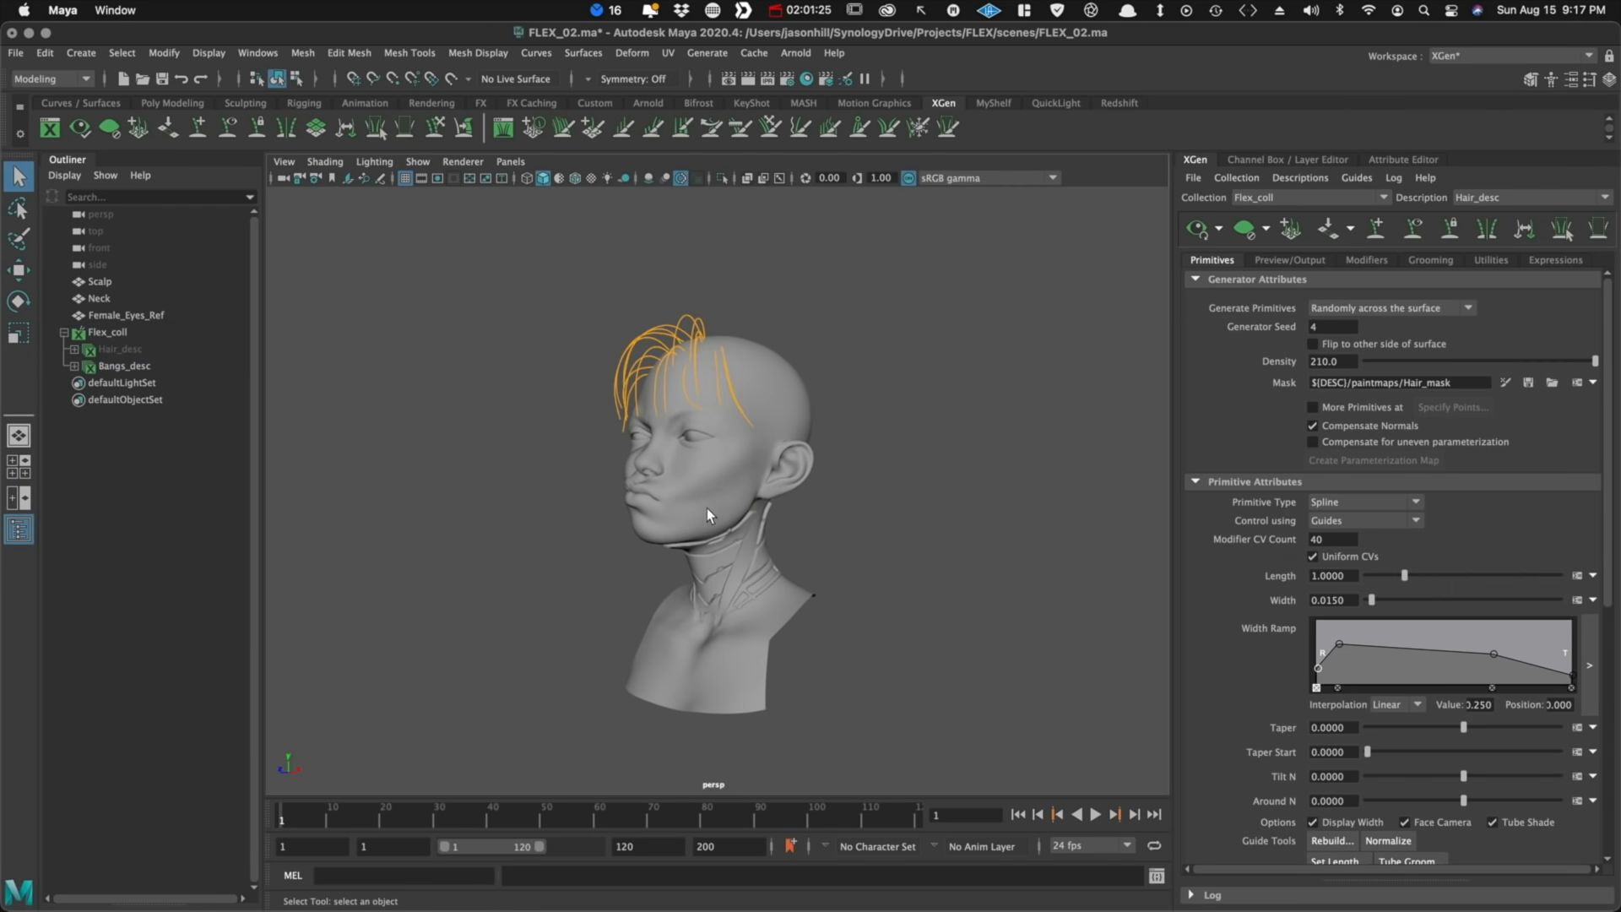
Make Bangs_desc the active XGen description and paint its Bangs_mask white over the front of the scalp
left_click_drag(707, 509, 767, 319, "alt")
scroll(799, 403, "up", 3)
left_click(1499, 197)
left_click(1501, 213)
left_click_drag(969, 470, 724, 453, "alt")
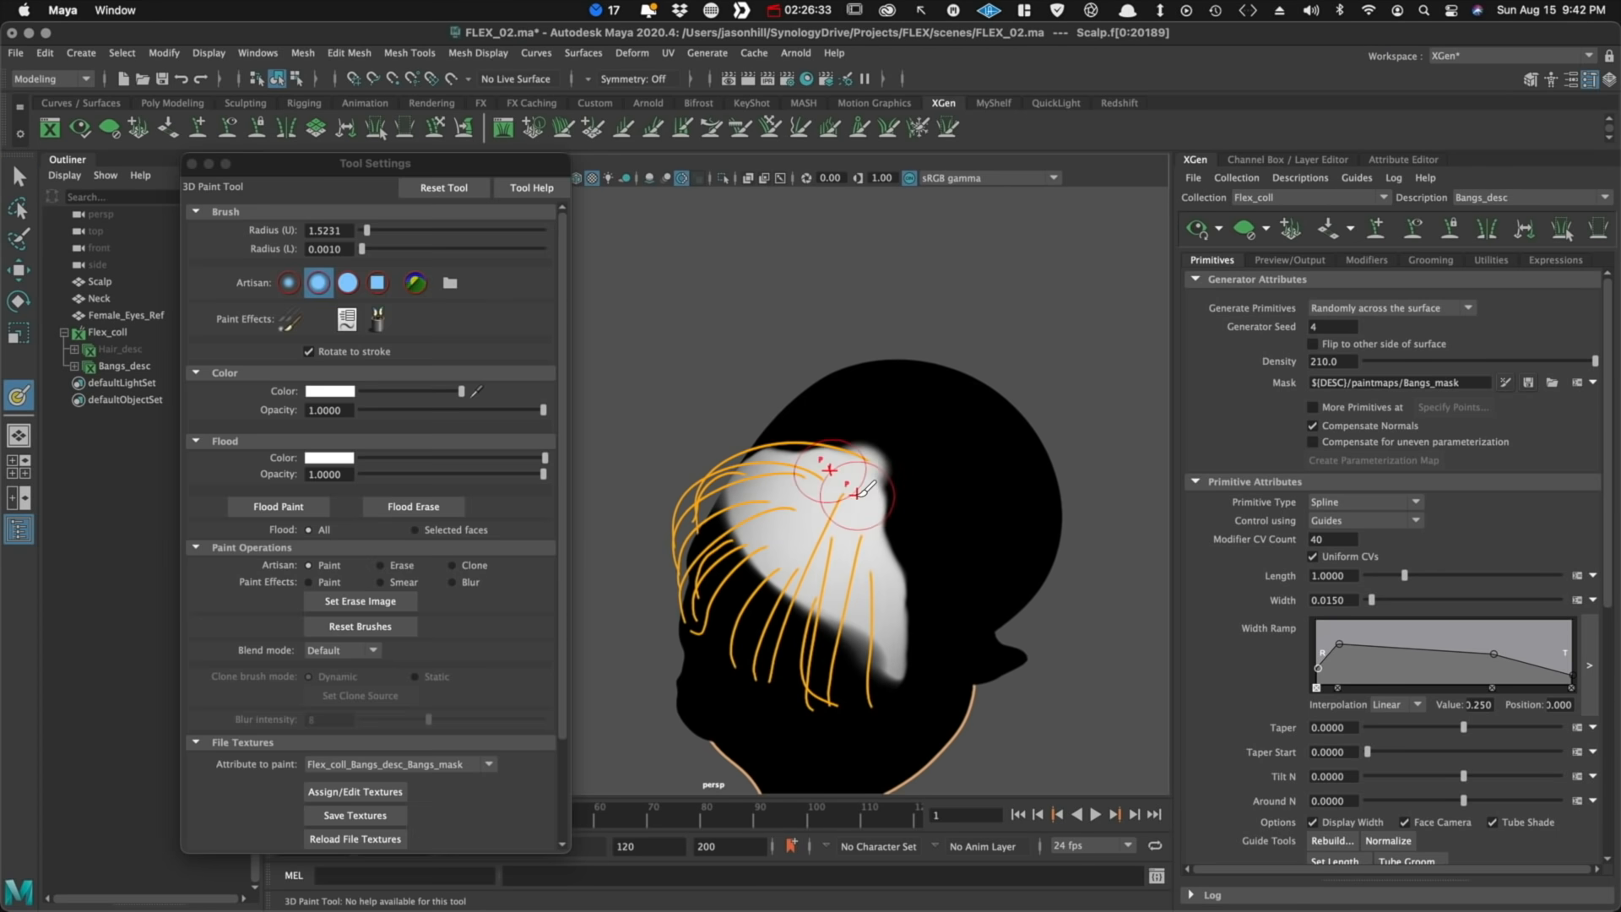
mouse_move(858, 492)
left_mouse_down()
mouse_move(802, 473)
mouse_move(971, 448)
left_mouse_up()
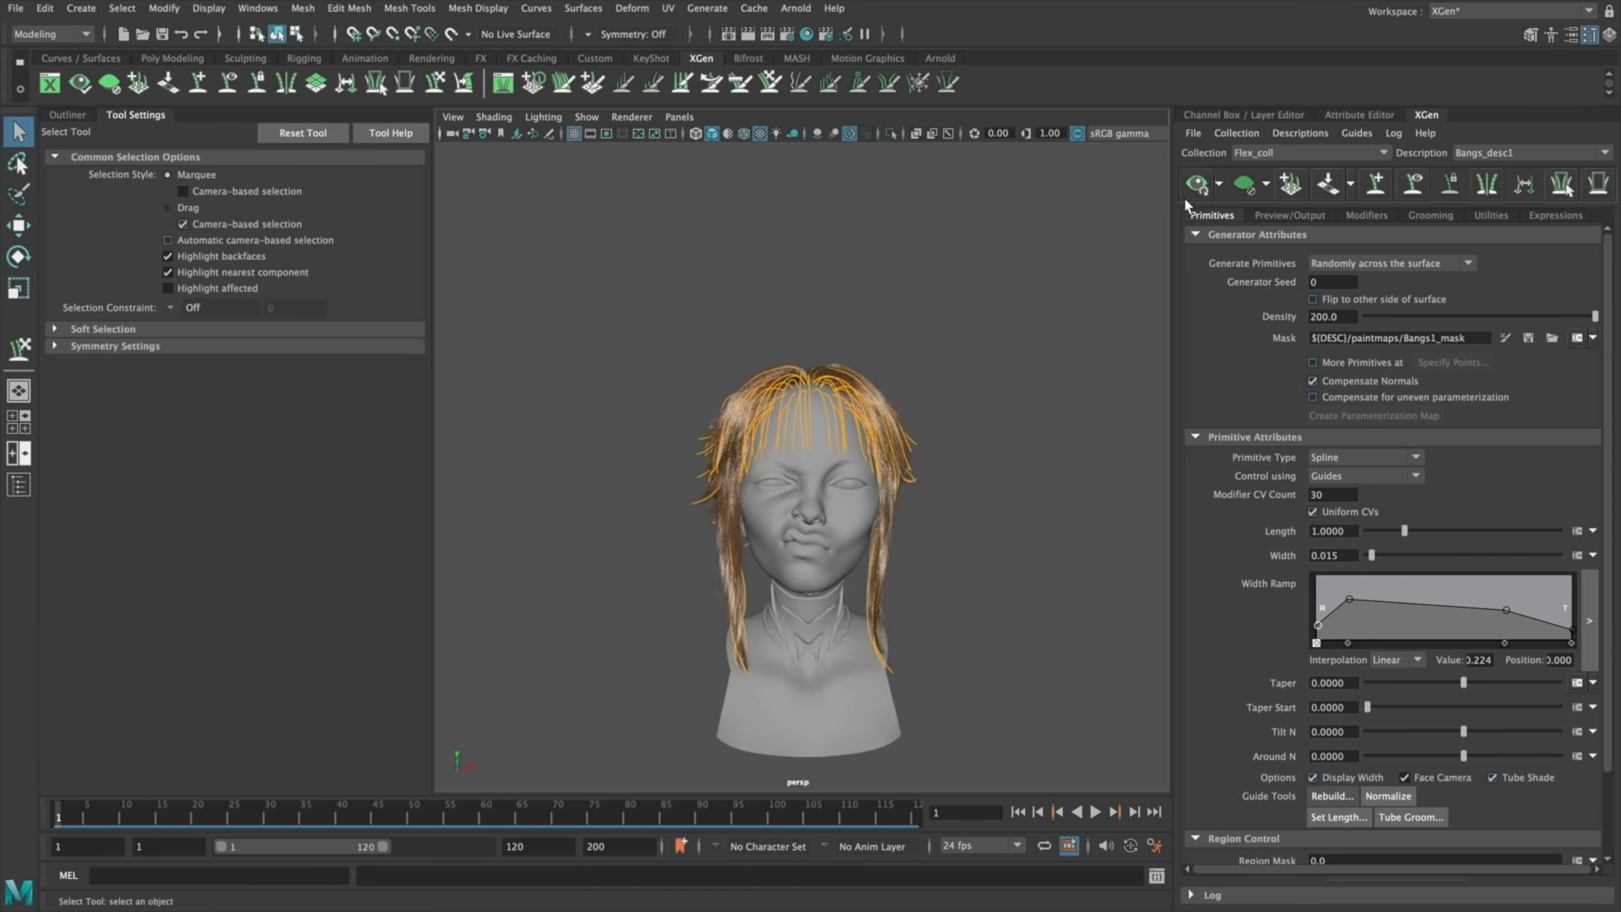
Activate the Sculpt Guides tool for Bangs_desc1 and check the bangs from the side
left_click_drag(971, 409, 874, 397, "alt")
key("y")
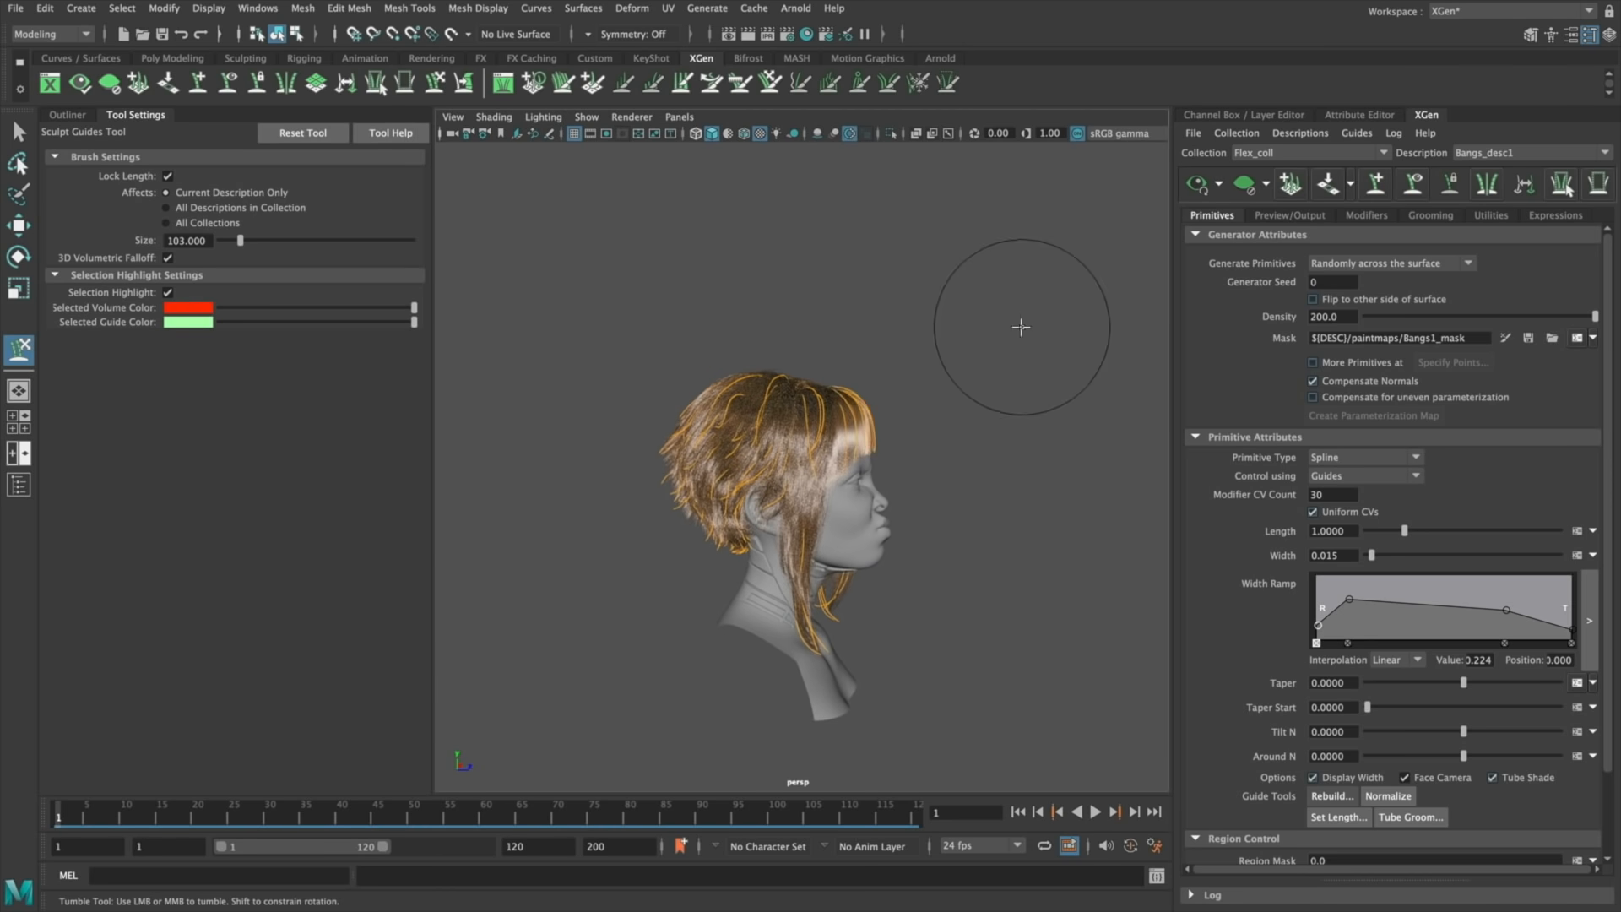
left_click_drag(1013, 333, 688, 307, "alt")
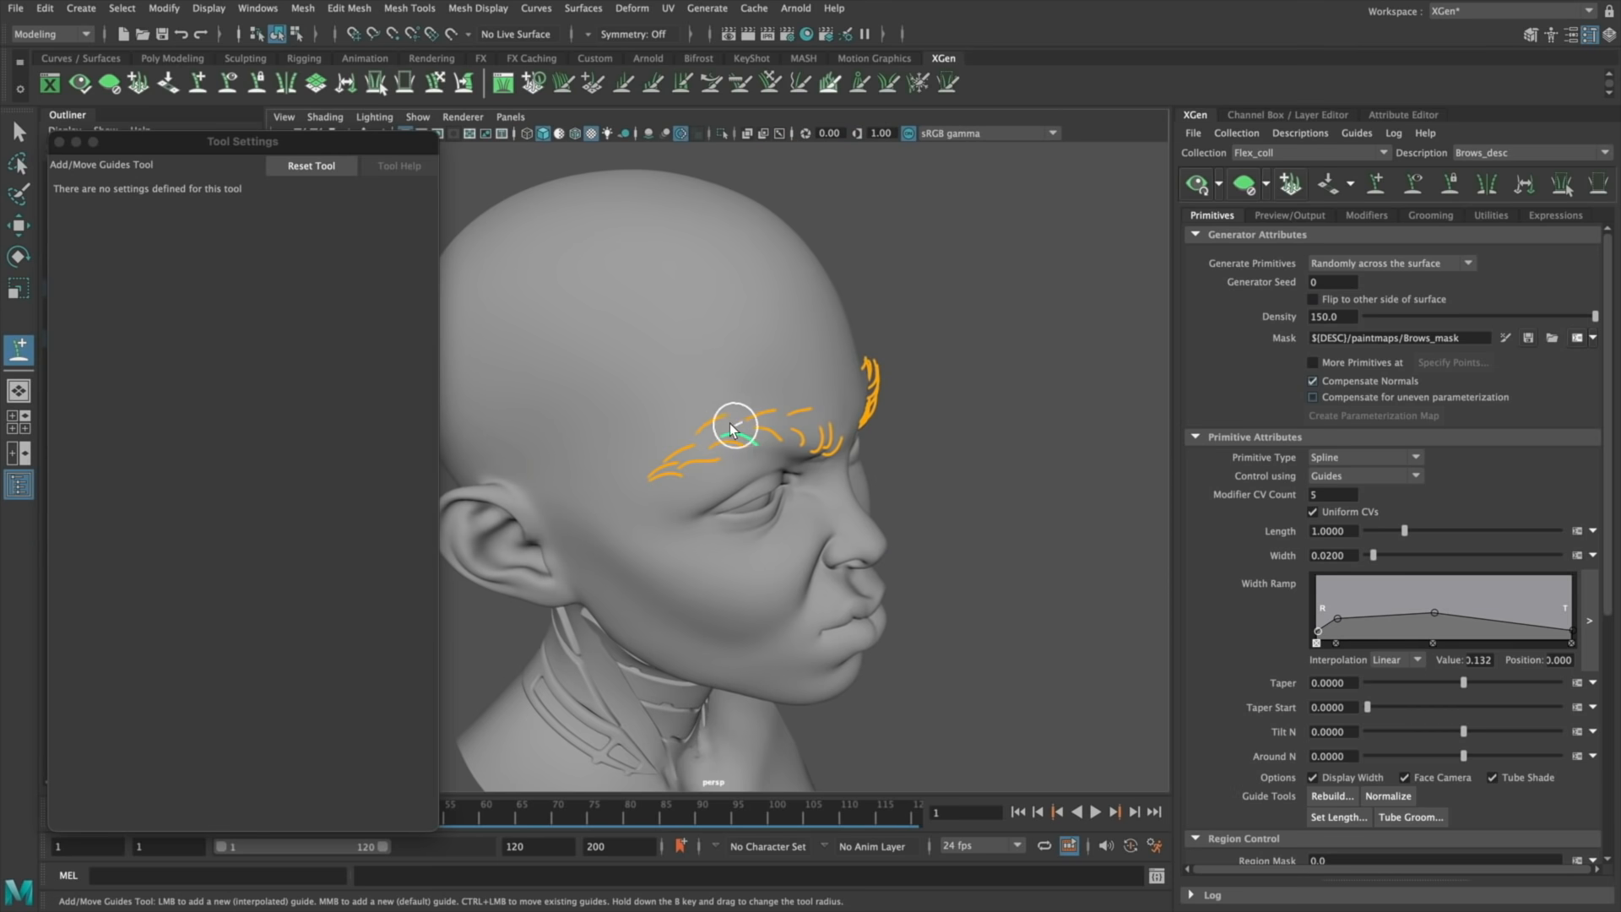
Rotate the selected eyebrow guide in Brows_desc to follow the direction of the brow
key("e")
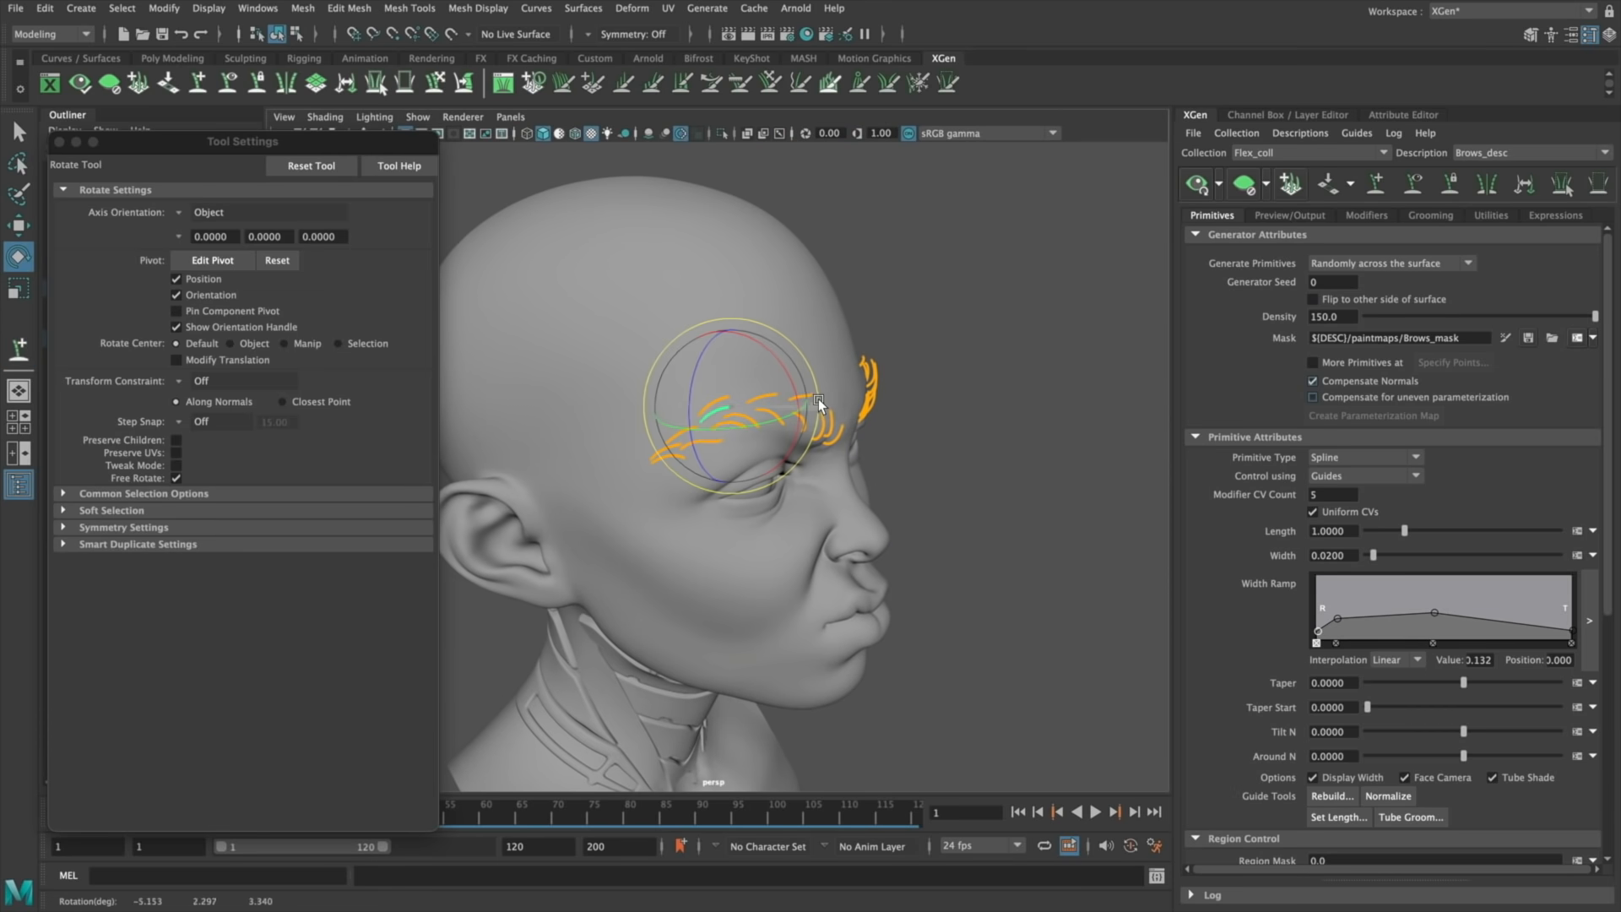
key("q")
left_click_drag(1039, 393, 798, 395, "alt")
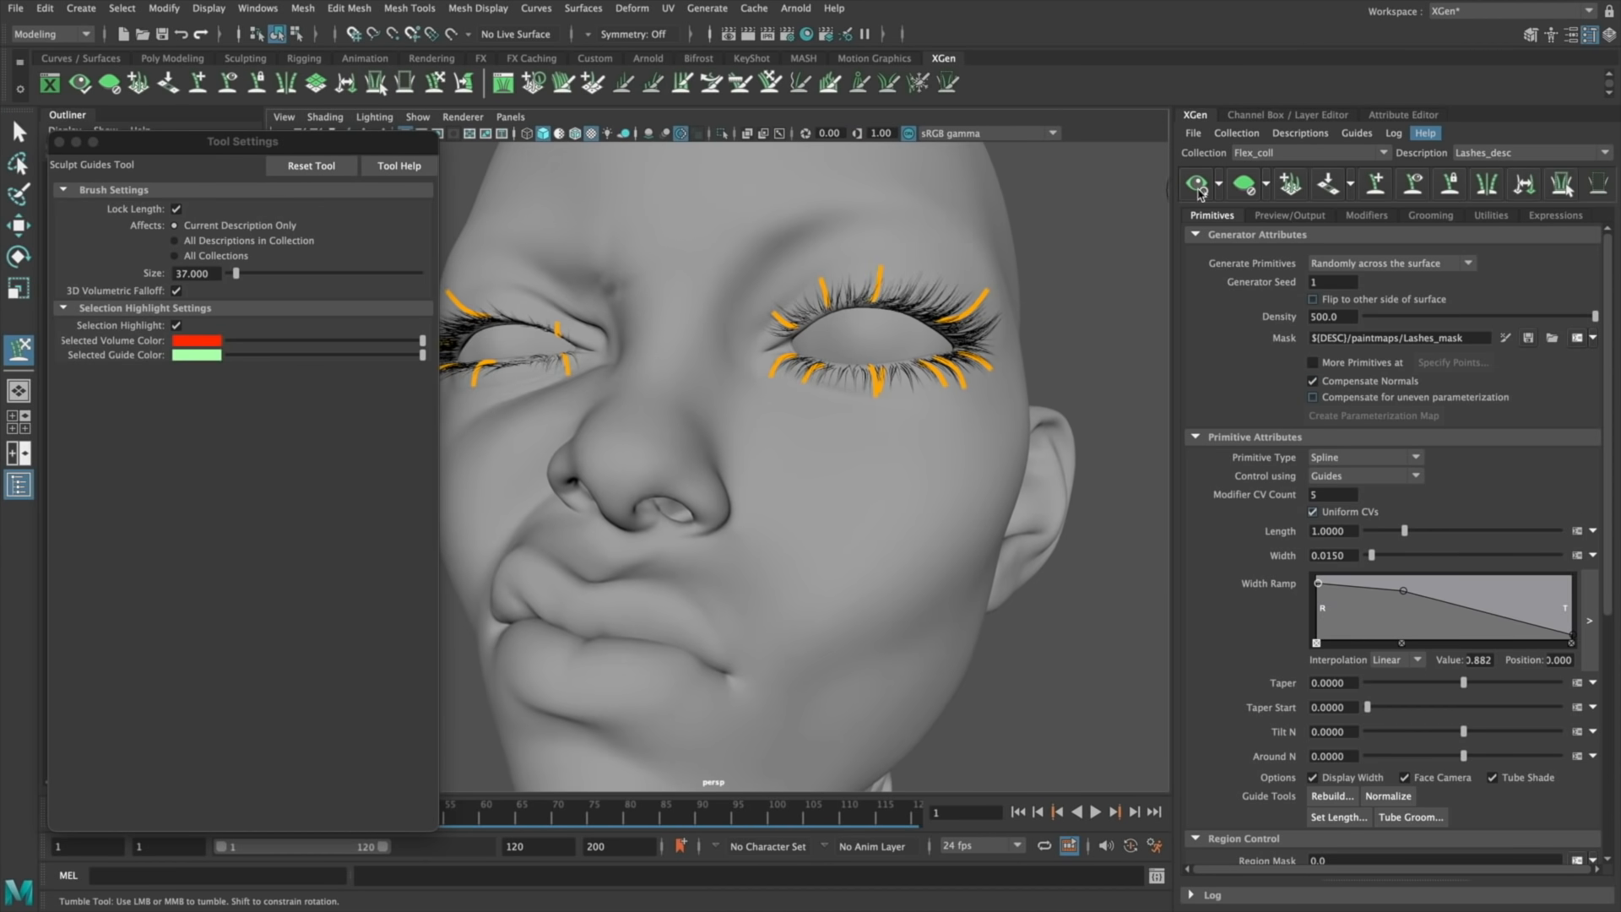
Check the eyelashes and the complete groom around the head, and save the scene
mouse_move(796, 326)
left_mouse_down("alt")
mouse_move(741, 460)
mouse_move(877, 461)
left_mouse_up("alt")
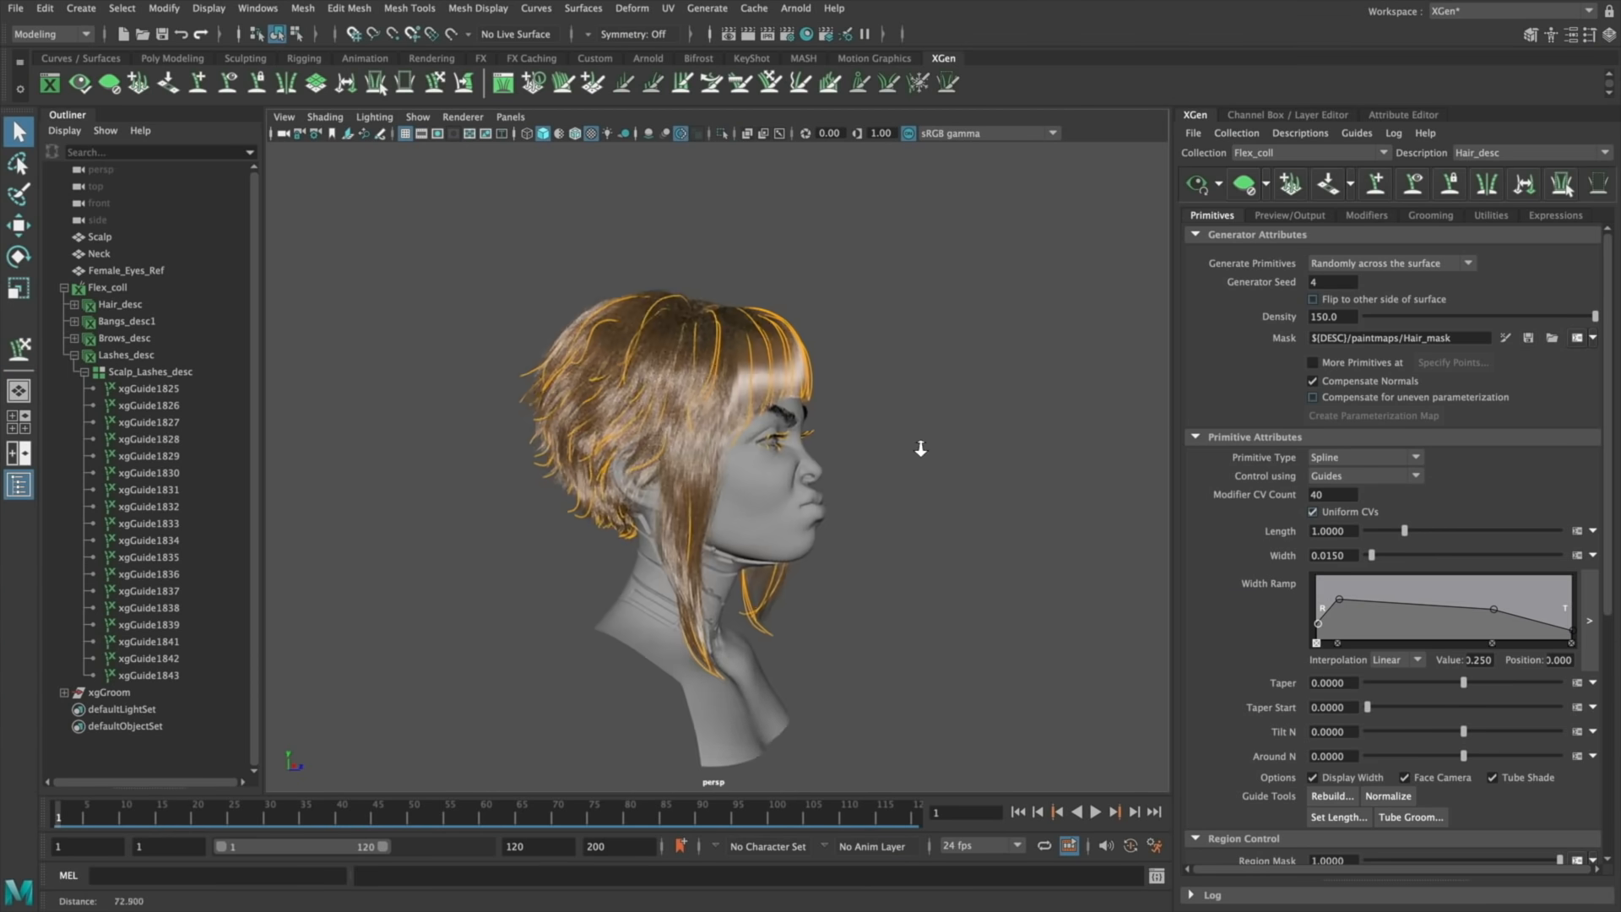
left_click_drag(920, 449, 965, 525, "alt")
key("ctrl+s")
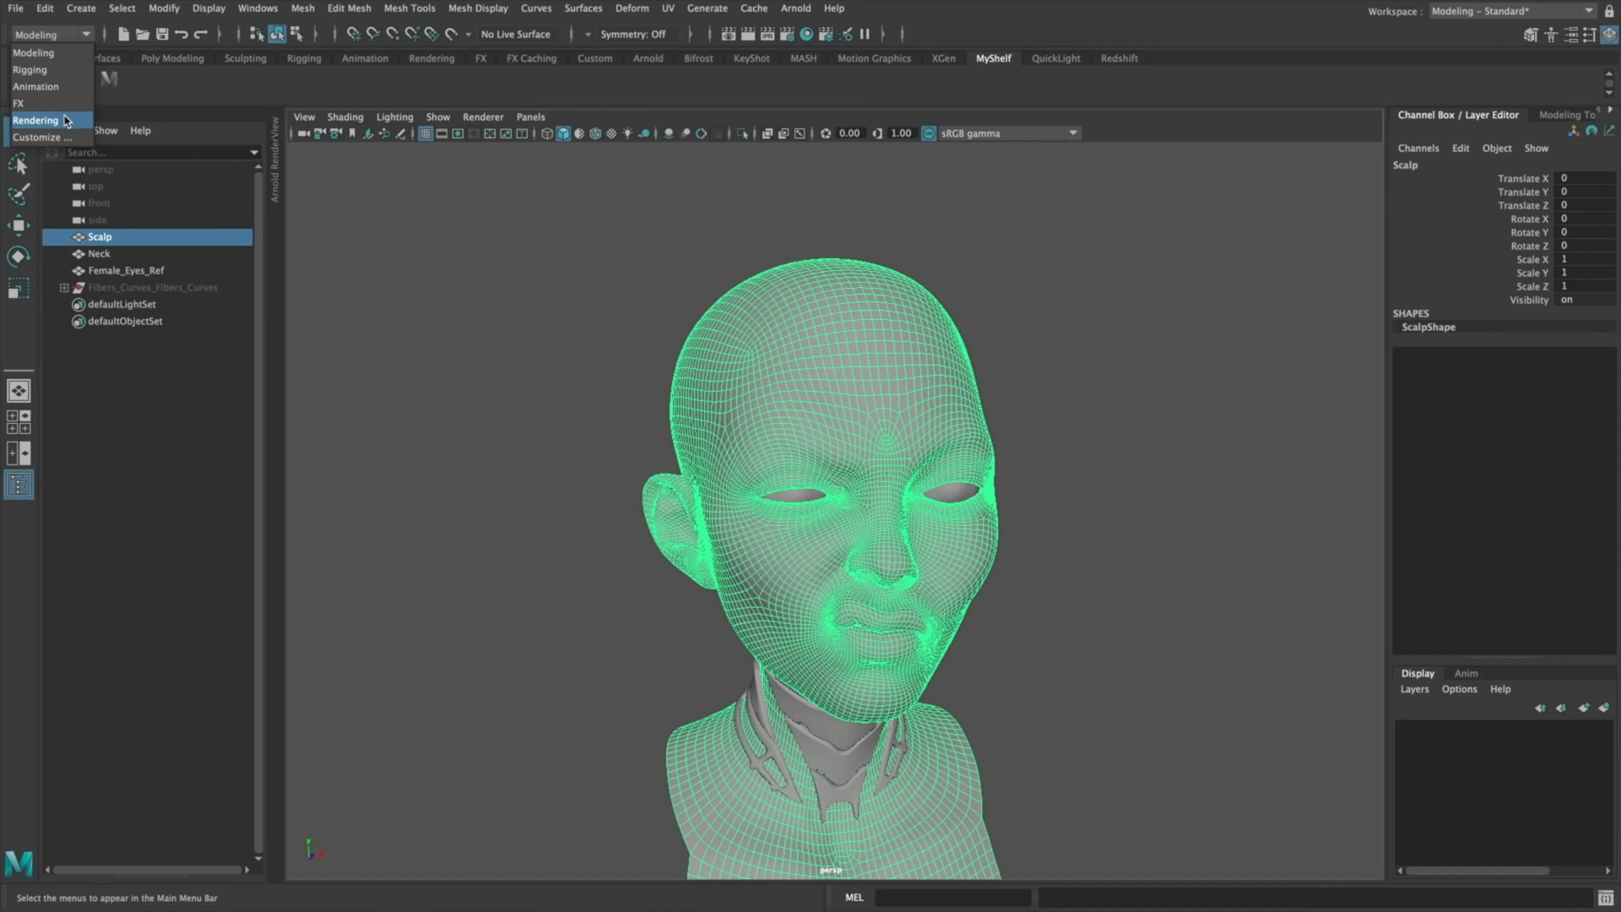
Open the XGen Editor and convert the selected fiber curves into Hair_desc guides, with Delete Curves enabled
left_click(707, 8)
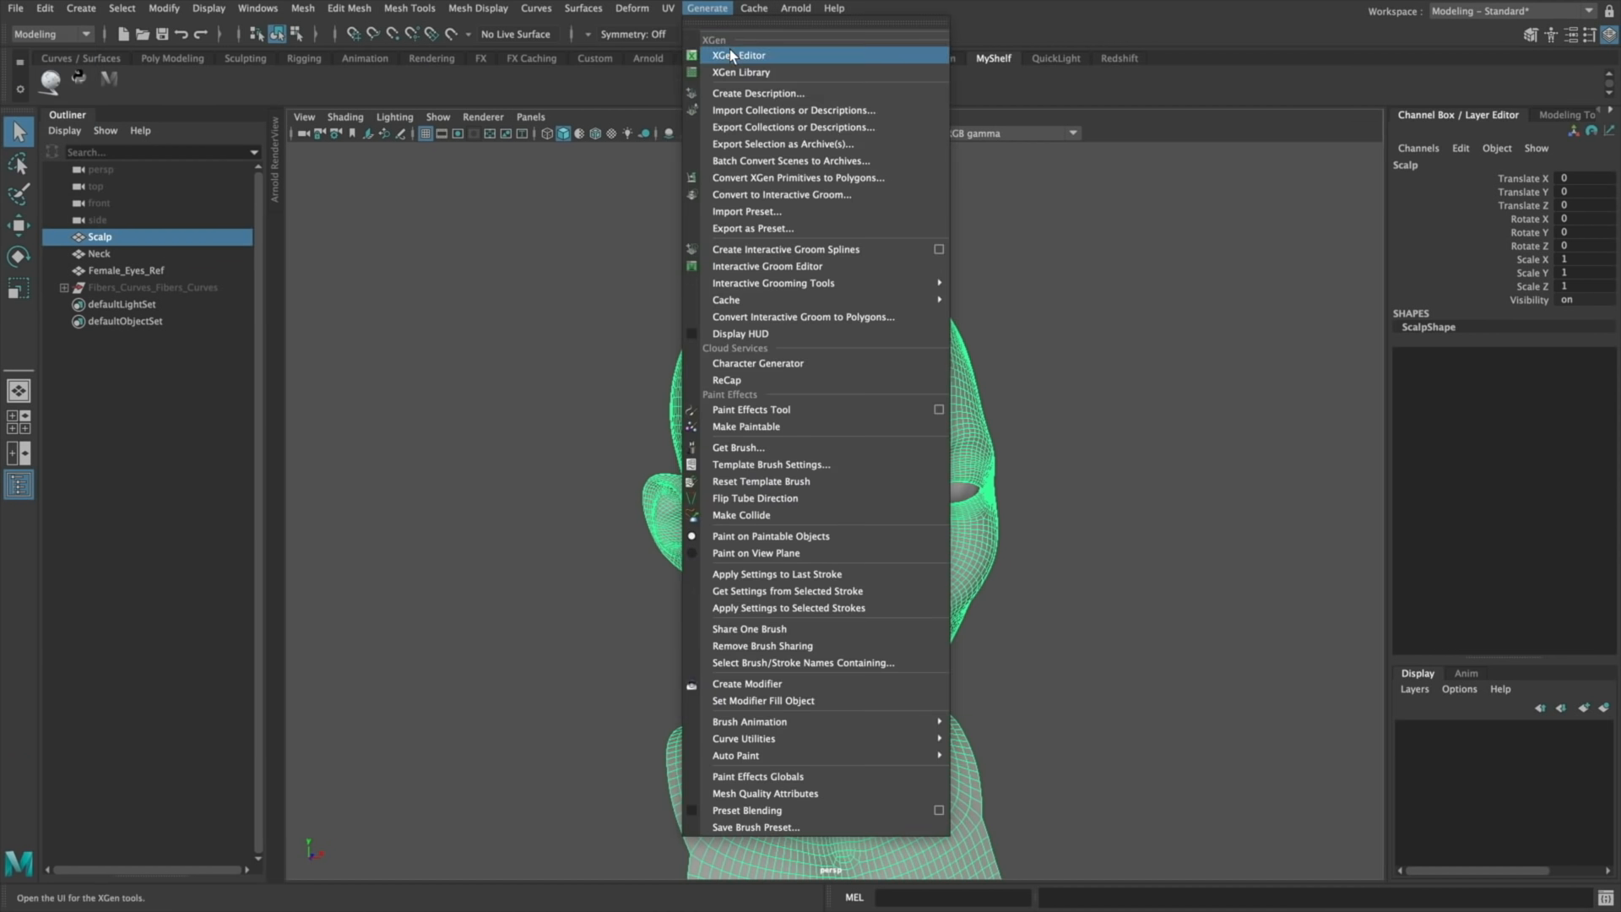
left_click(730, 49)
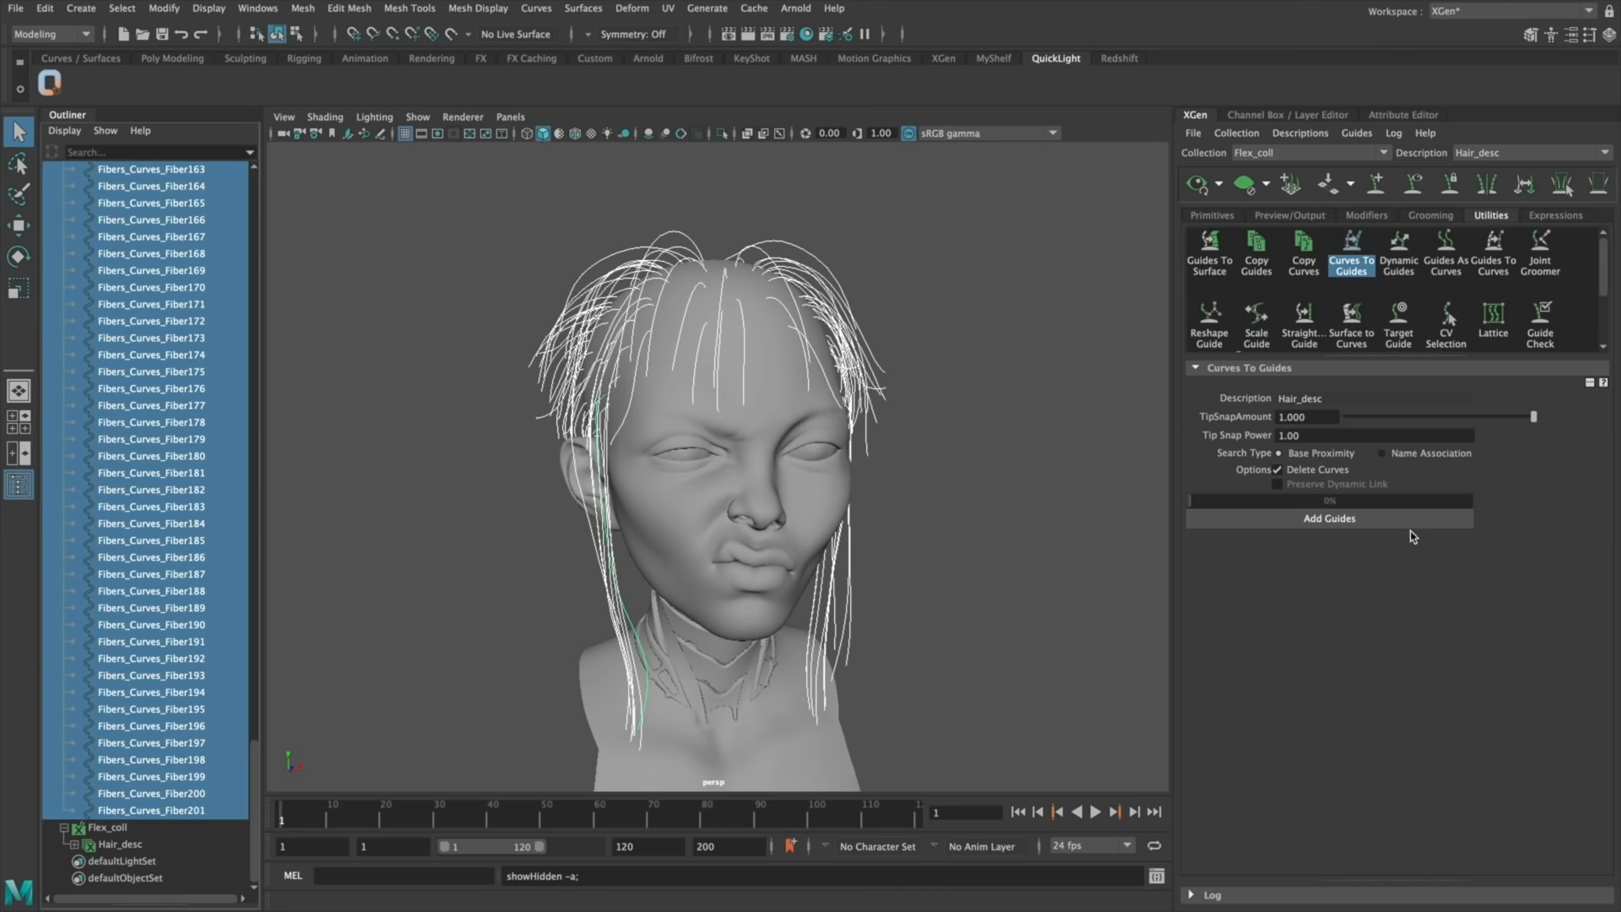
left_click(1412, 521)
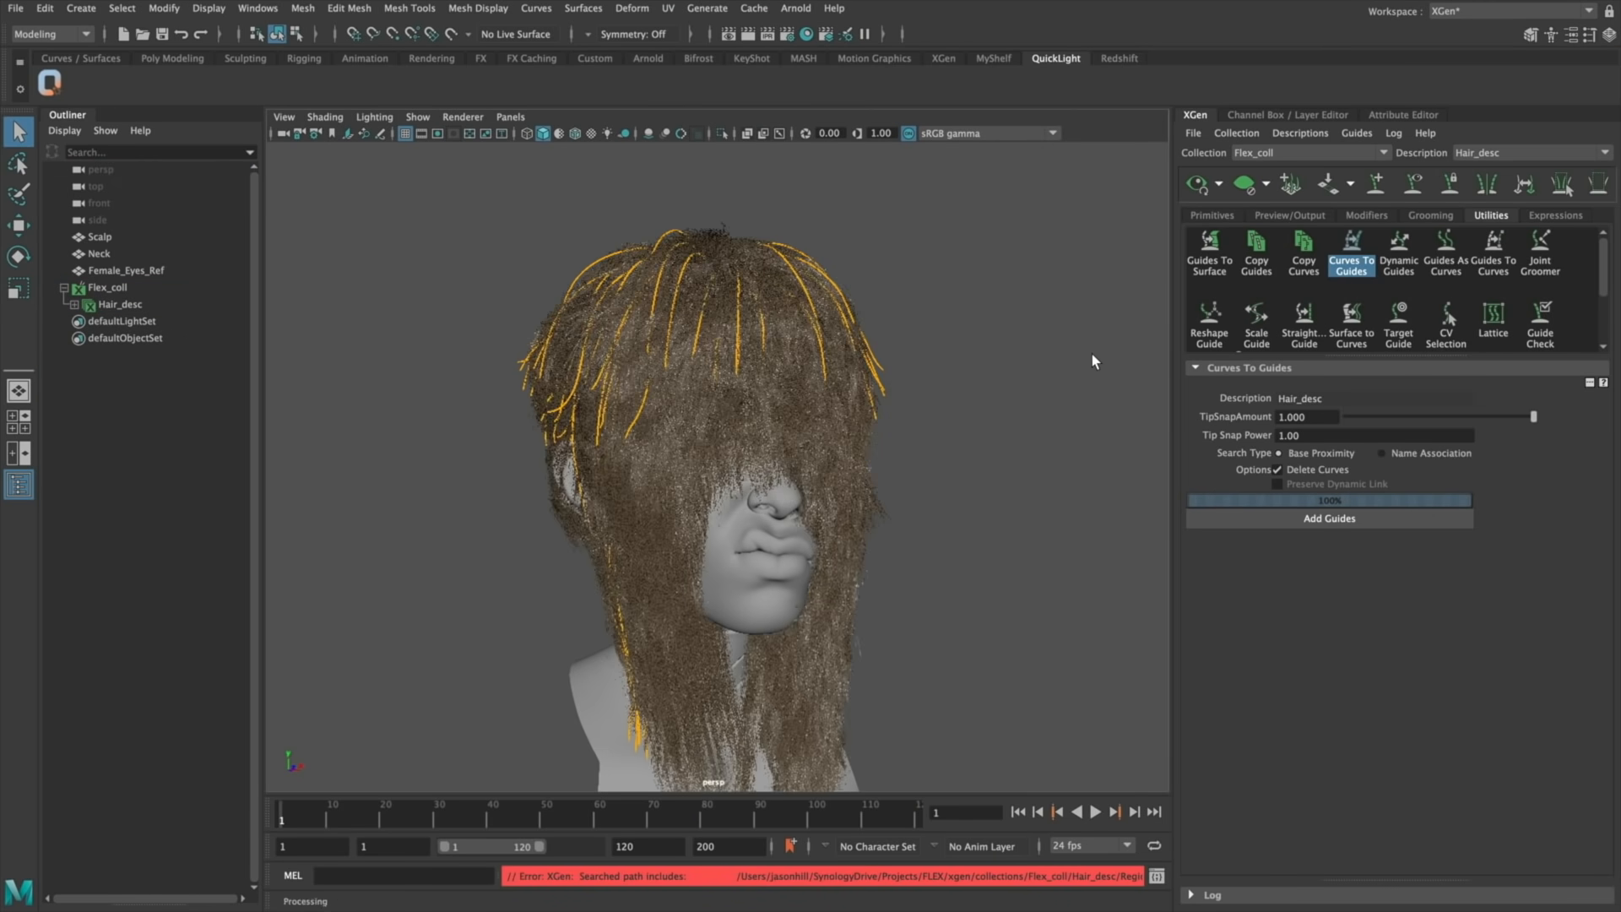
Inspect the generated hair, brows and lashes on the head up close and from a distance
scroll(912, 434, "up", 5)
left_click_drag(853, 399, 1013, 397, "alt")
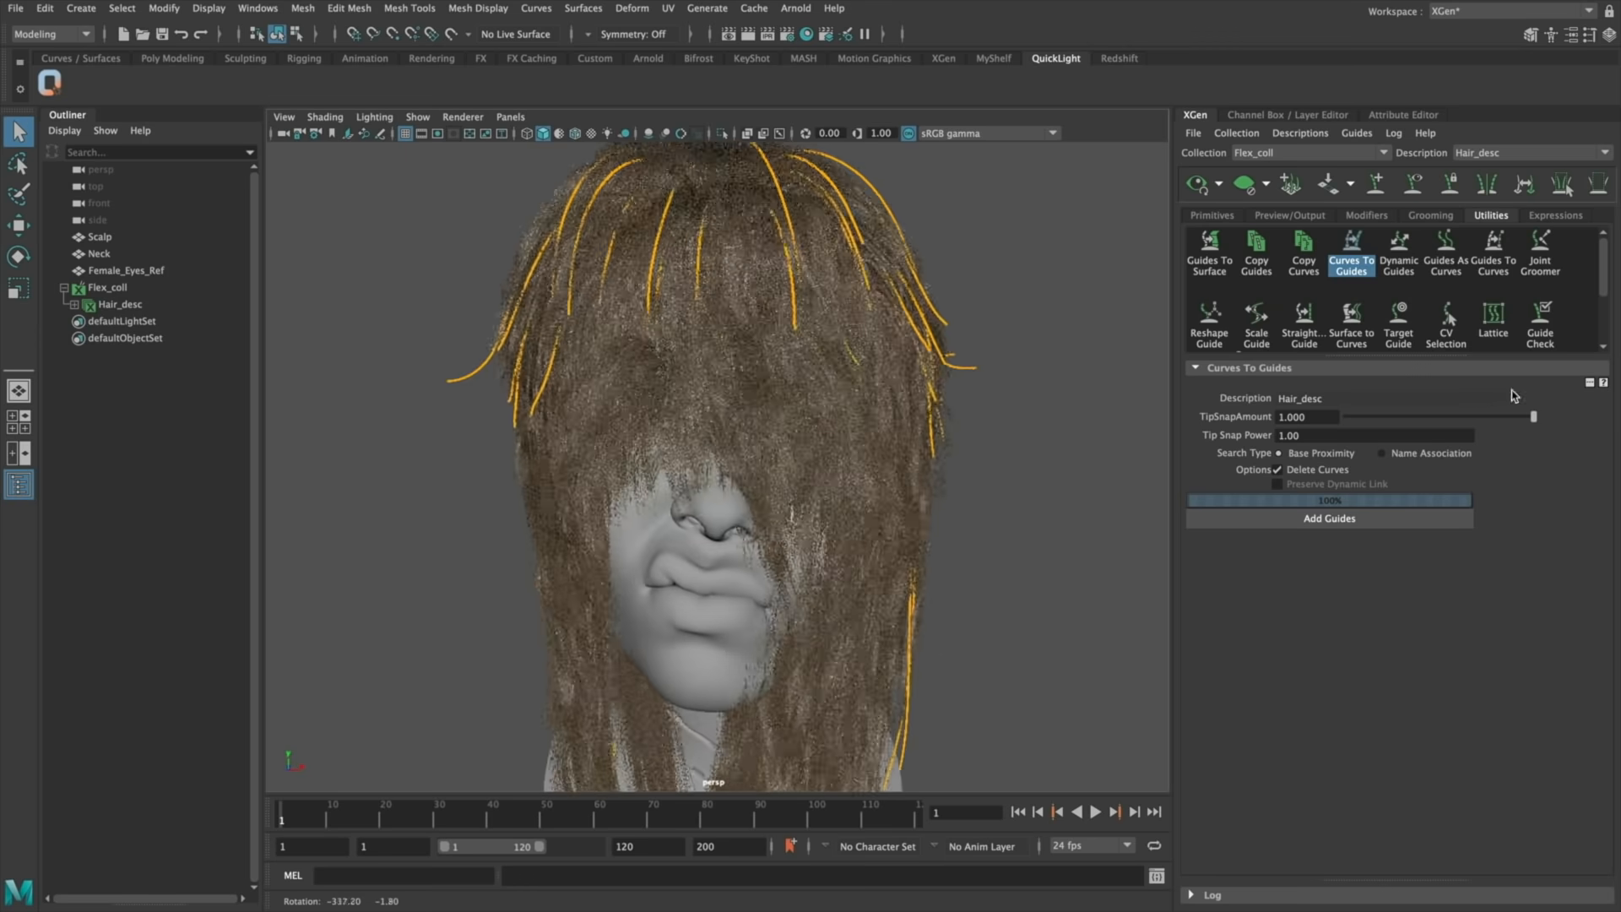
scroll(869, 391, "down", 5)
left_click_drag(869, 391, 828, 326, "alt")
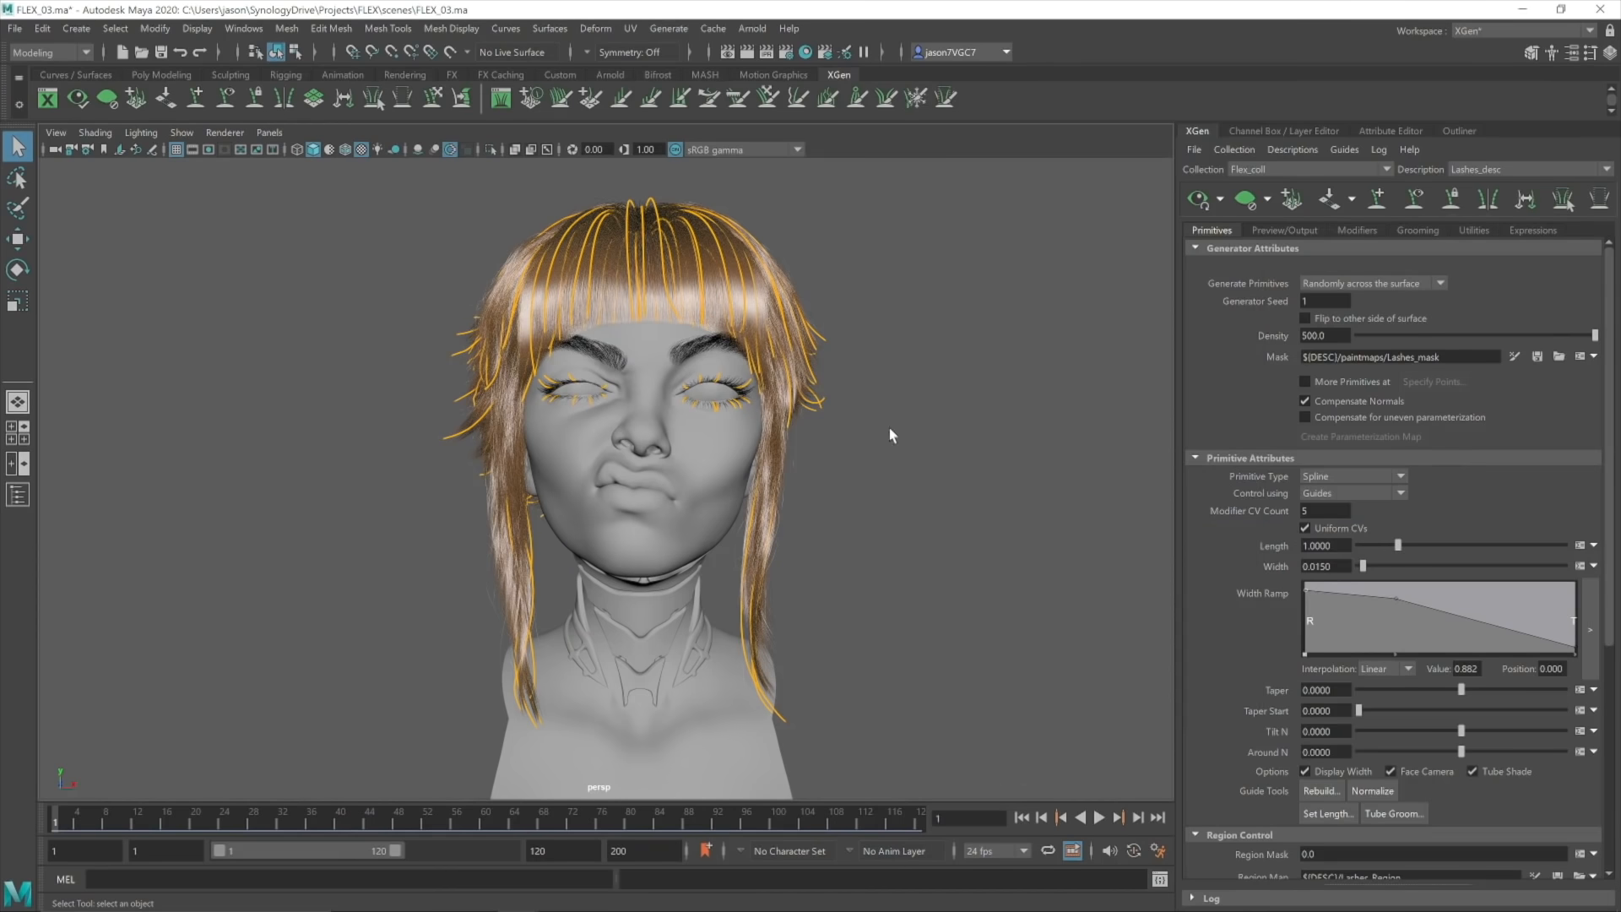
mouse_move(931, 522)
left_mouse_down("alt")
mouse_move(872, 528)
mouse_move(927, 536)
left_mouse_up("alt")
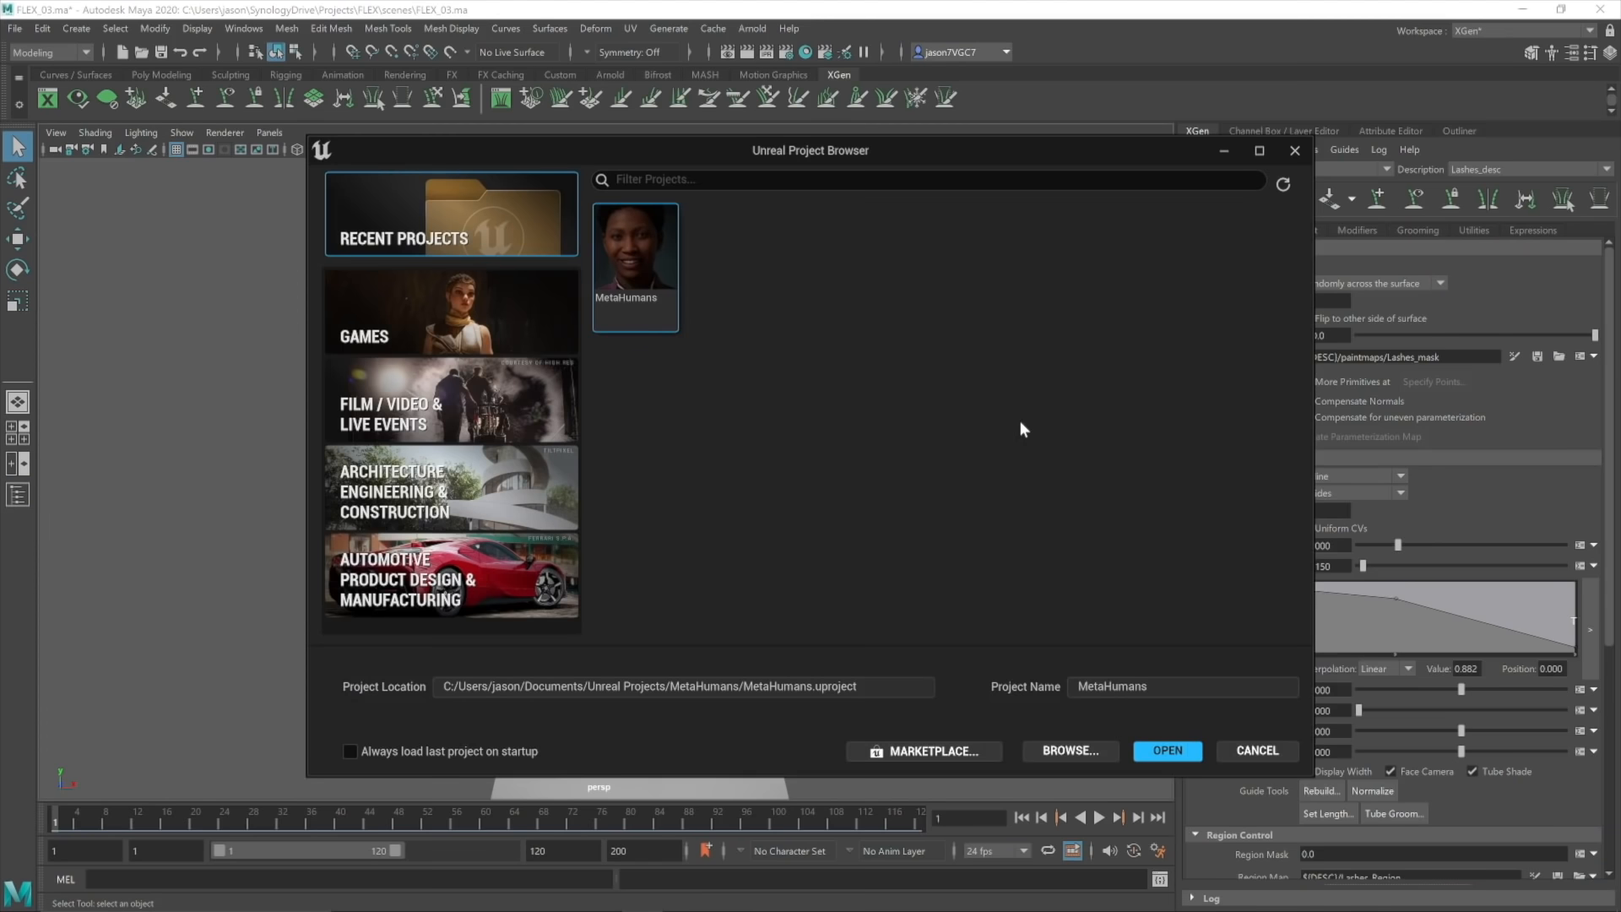
View the MetaHumans project in the Unreal Project Browser and browse the MetaHuman presets in Quixel Bridge
right_click(623, 258)
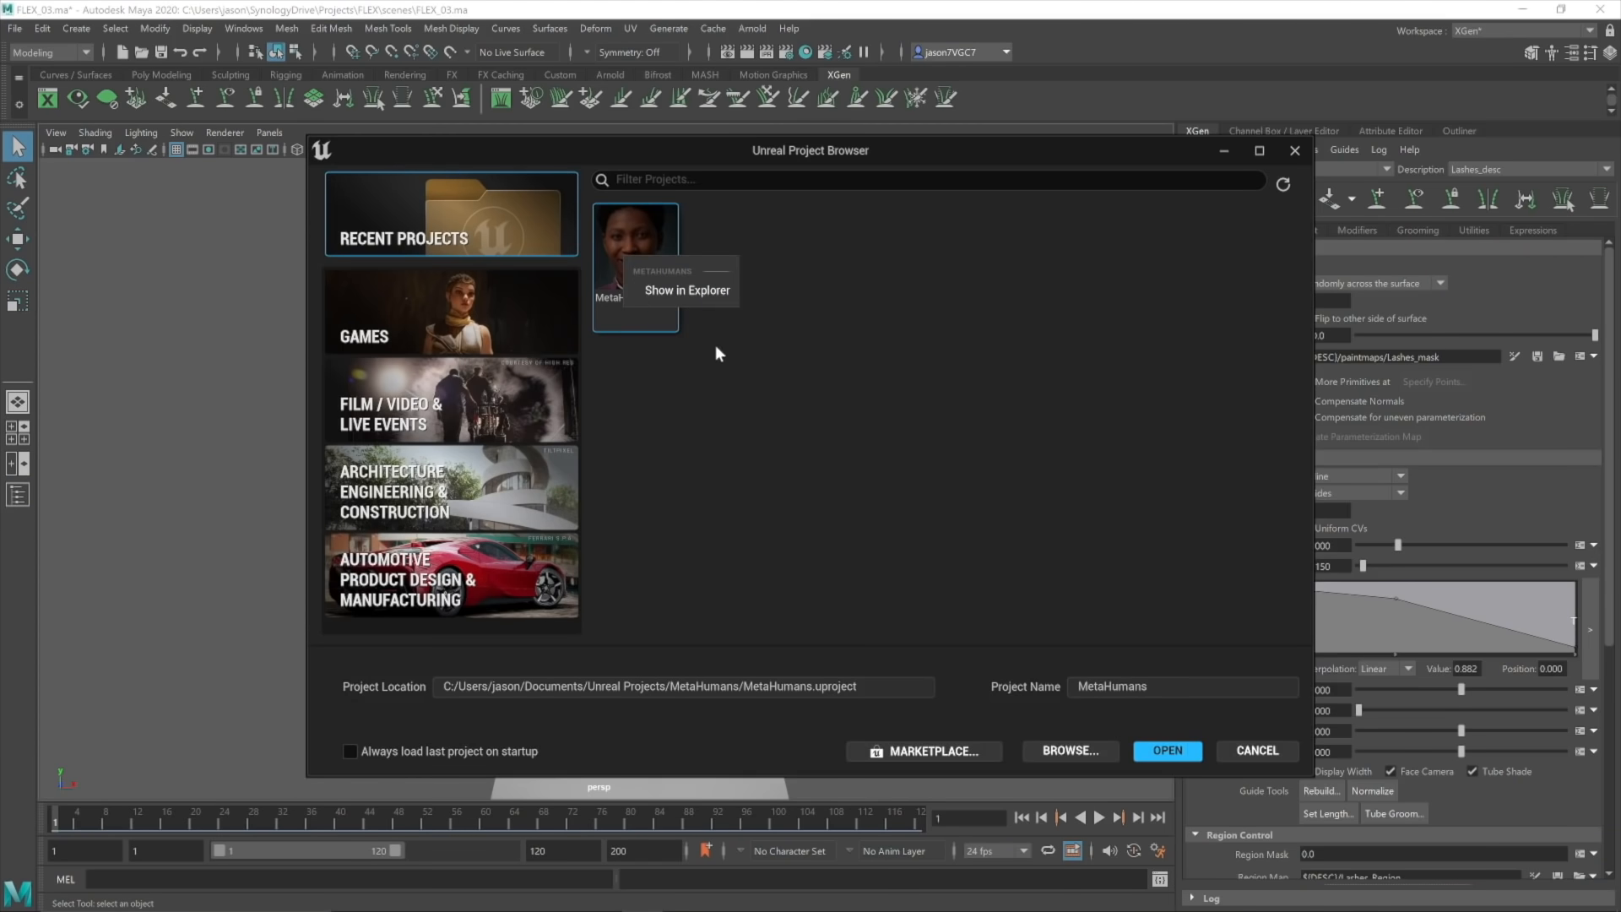
left_click(722, 349)
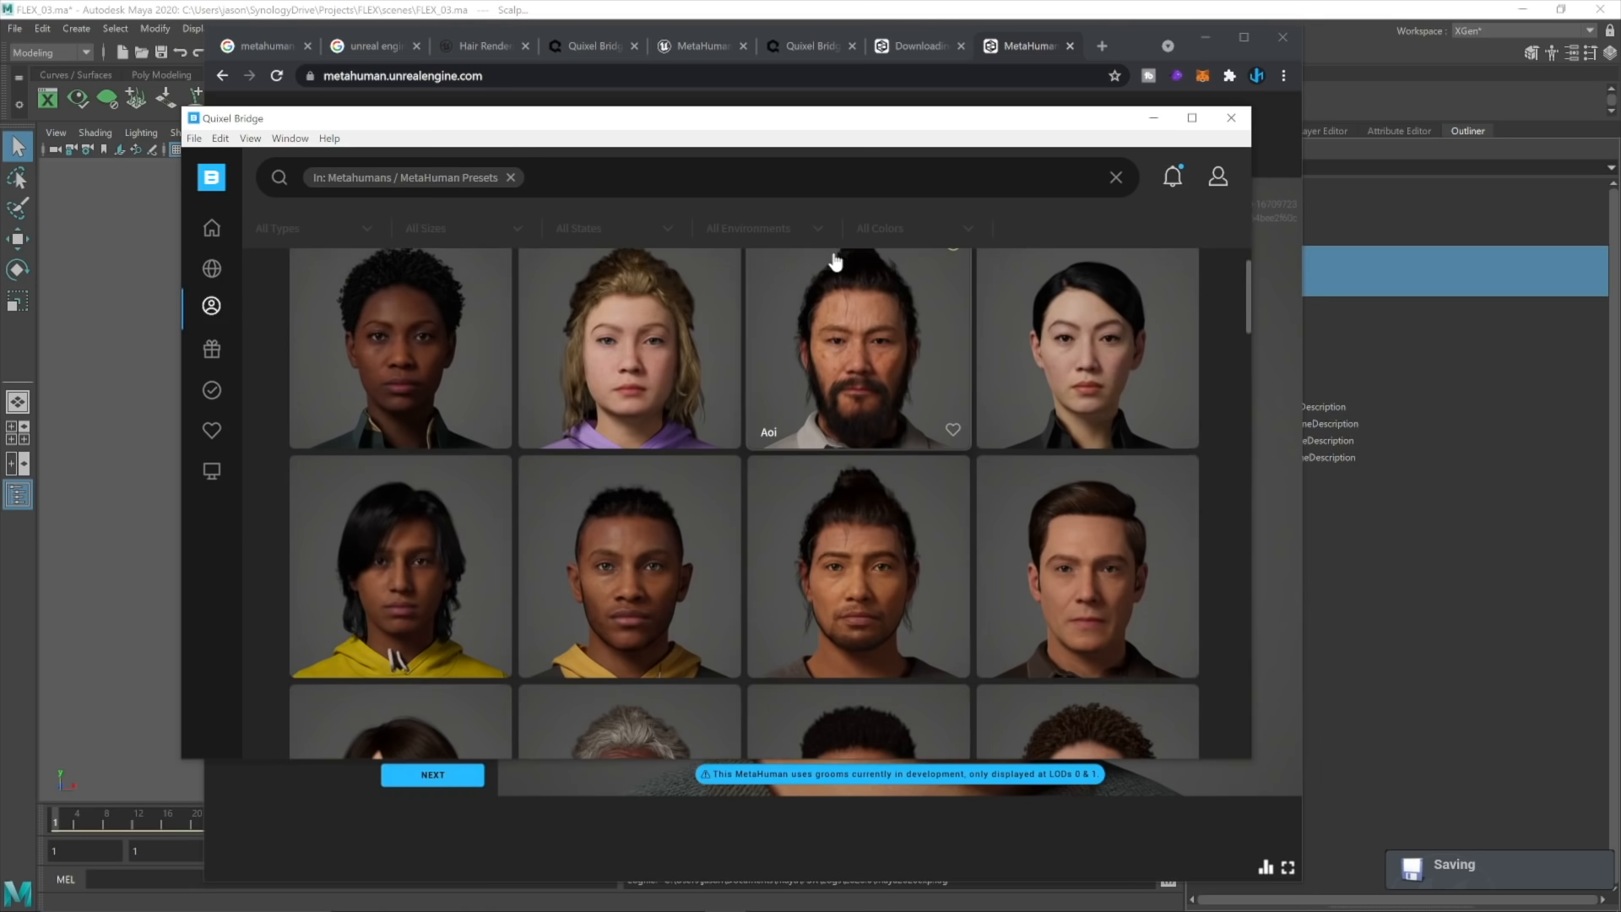
scroll(835, 262, "down", 2)
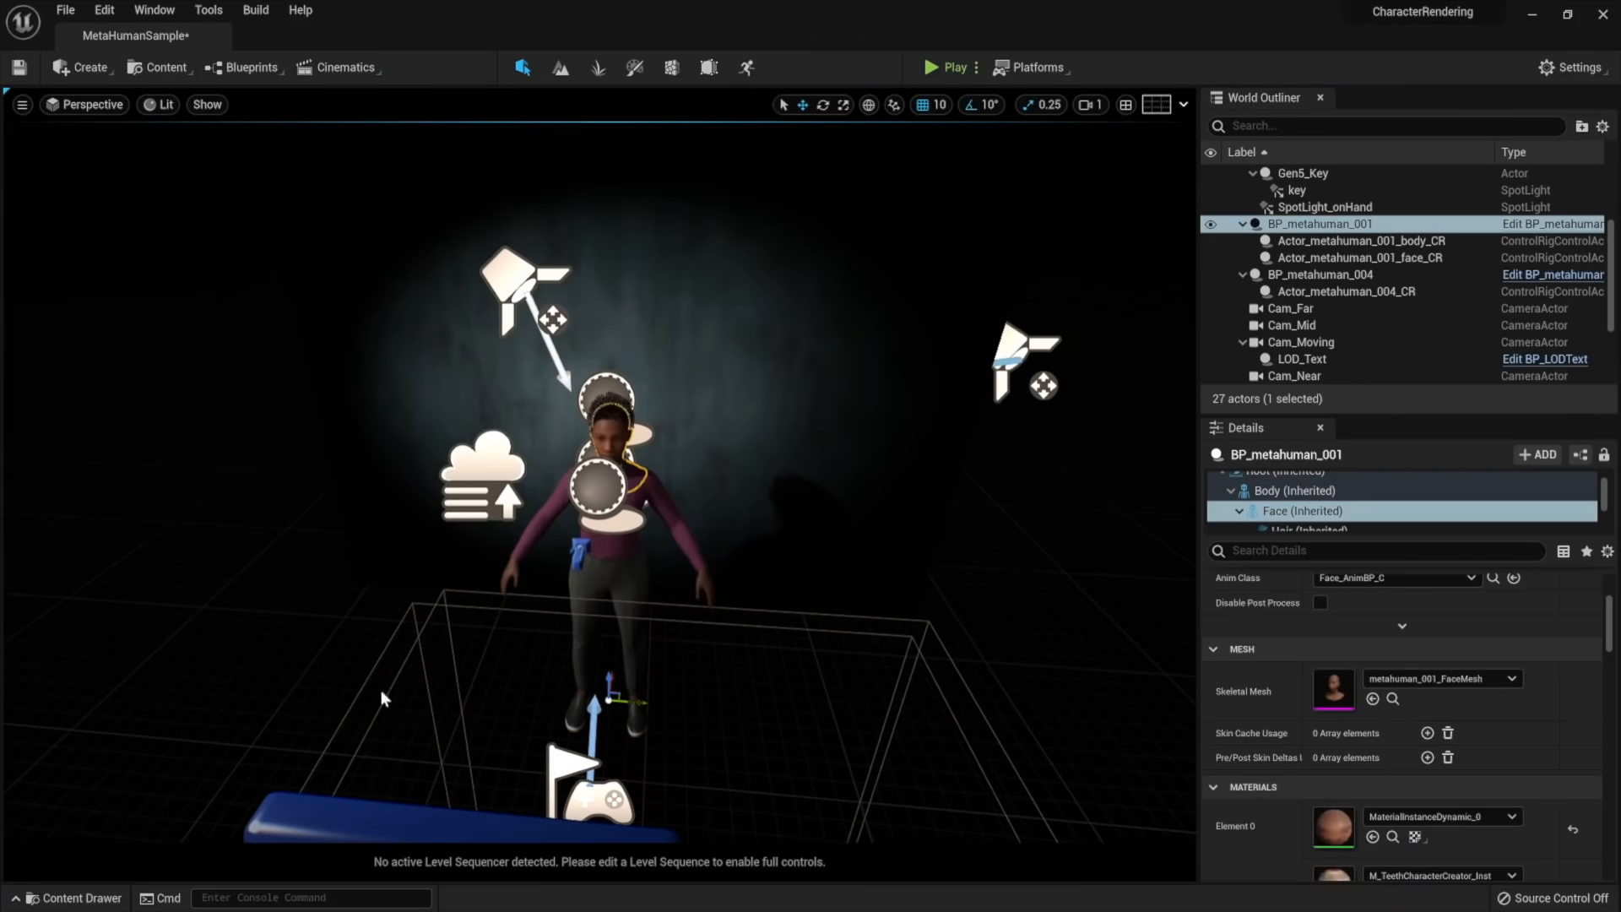
Switch to the MetaHumanSample level in Unreal Engine and open the project's assets
left_click(74, 897)
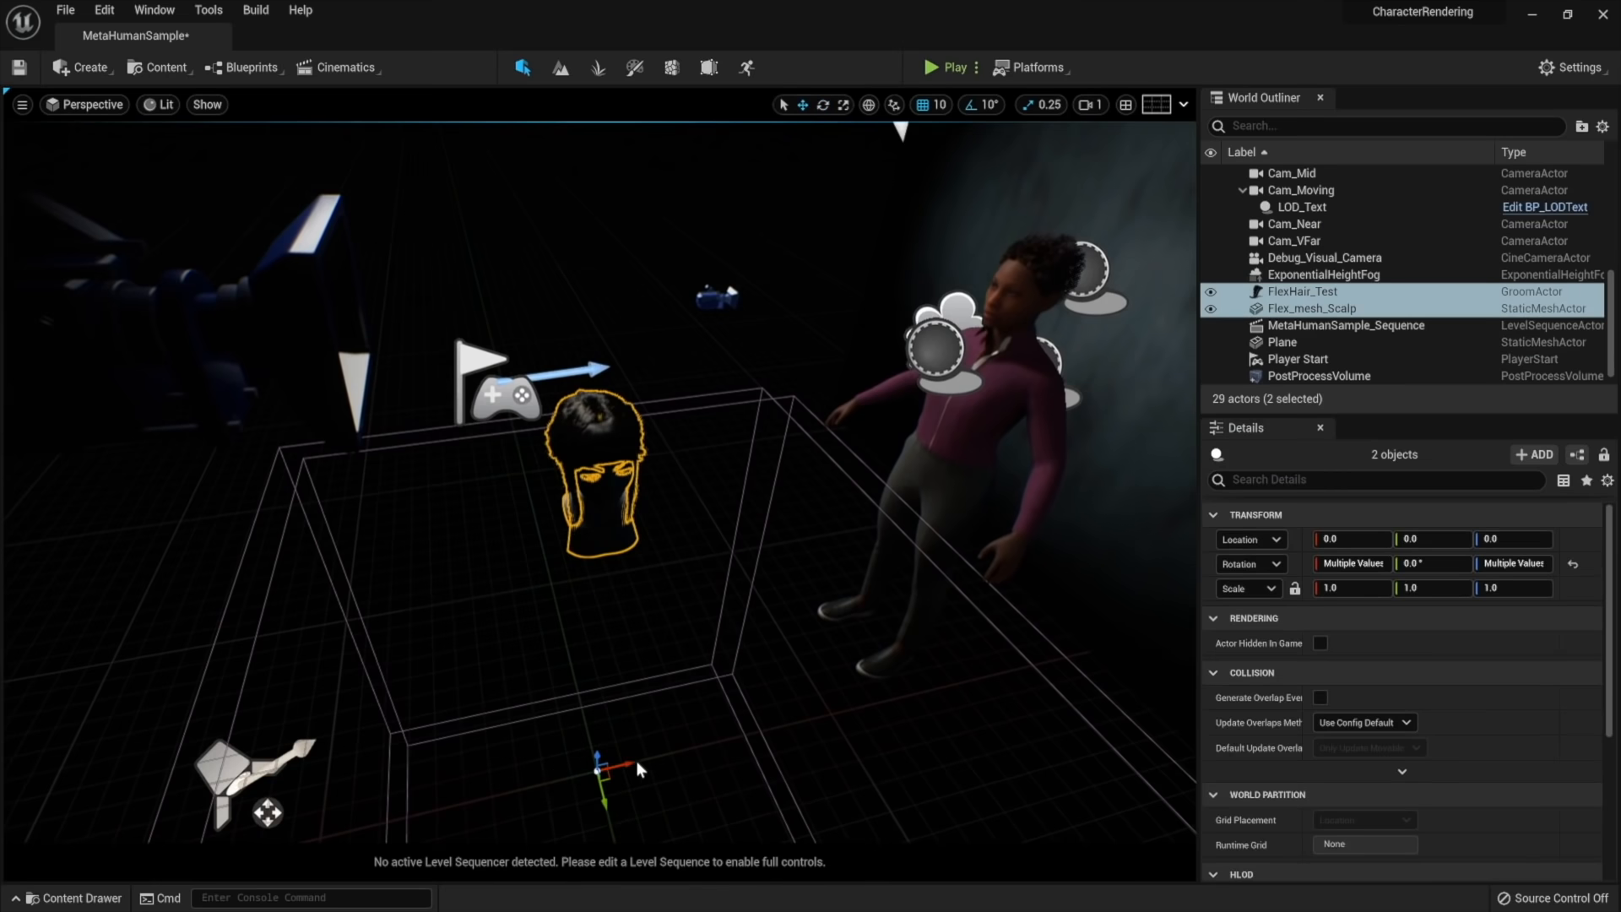
Move the selected FlexHair_Test groom and Flex_mesh_Scalp to X 110 in the level and rotate them together
left_click_drag(630, 765, 828, 777)
key("e")
key("w")
key("f")
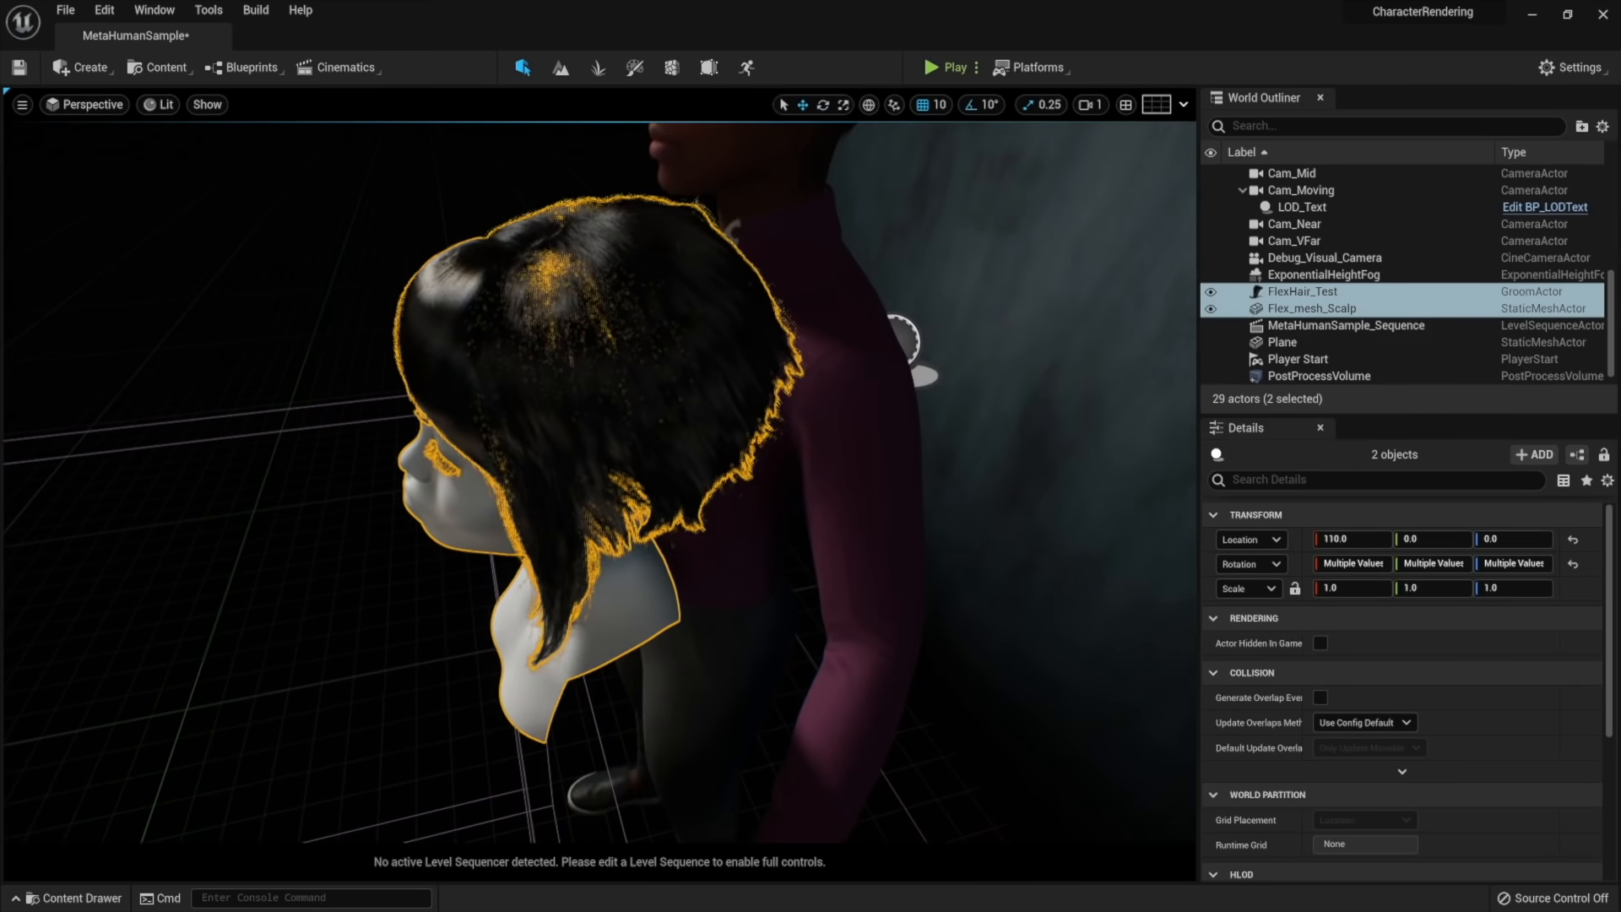
Examine the groomed head beside the MetaHuman from the side and front, up close and from a distance
left_click_drag(790, 845, 1047, 782, "alt")
right_click_drag(790, 845, 709, 844, "alt")
left_click_drag(955, 722, 1123, 764, "alt")
right_click_drag(976, 723, 912, 722, "alt")
middle_click_drag(975, 760, 975, 699, "alt")
left_click_drag(760, 749, 625, 676, "alt")
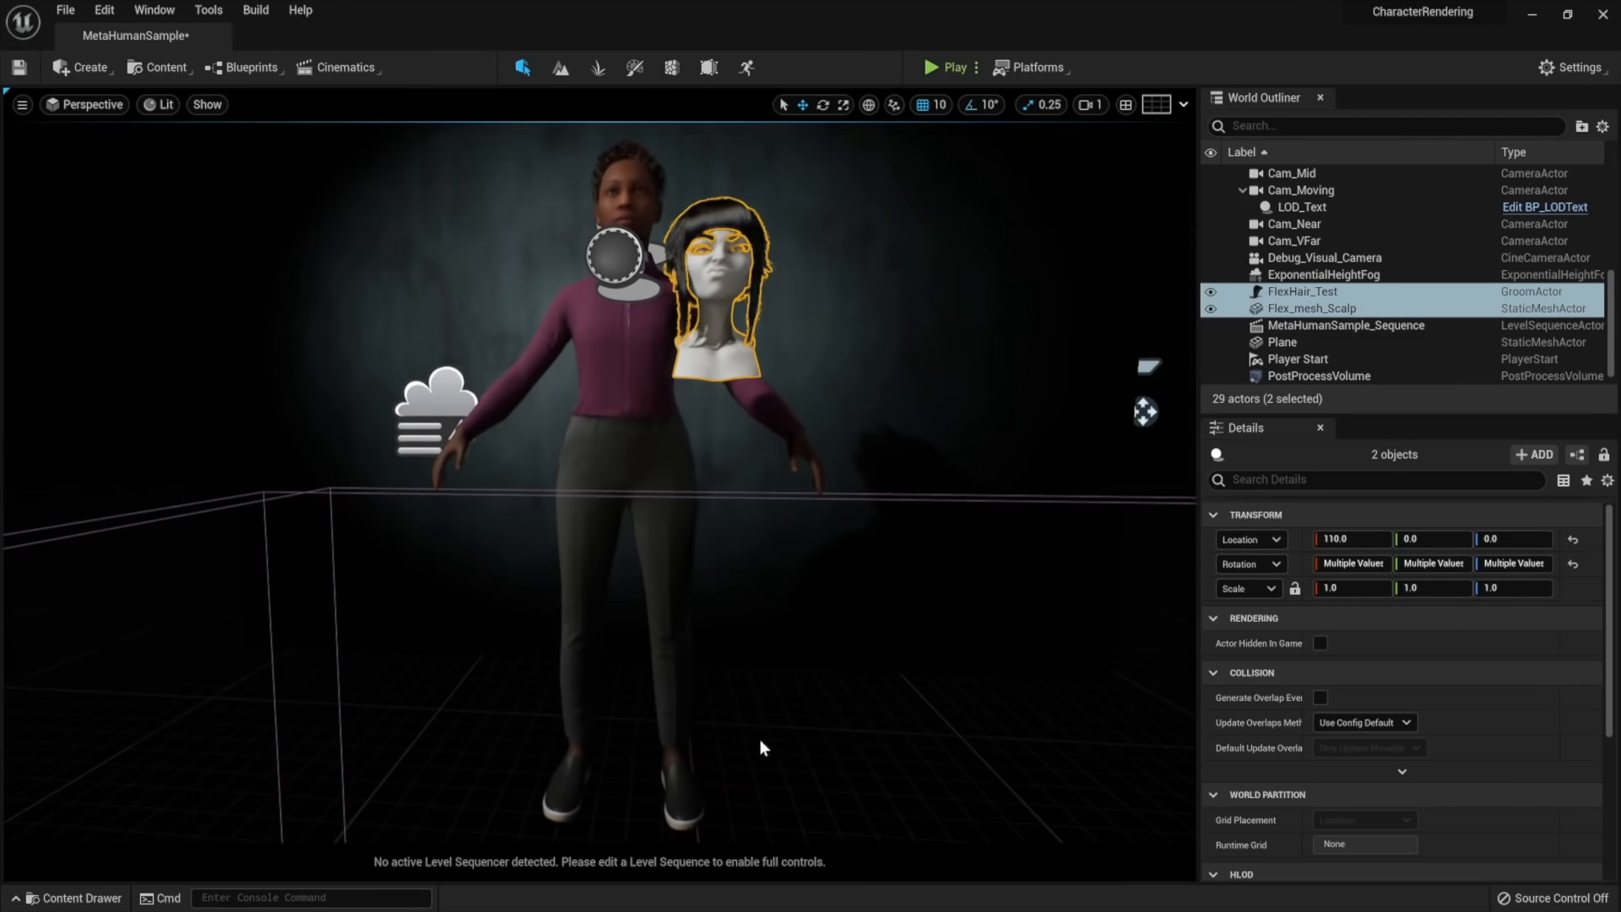
right_click_drag(760, 749, 682, 749, "alt")
left_click_drag(683, 824, 760, 785)
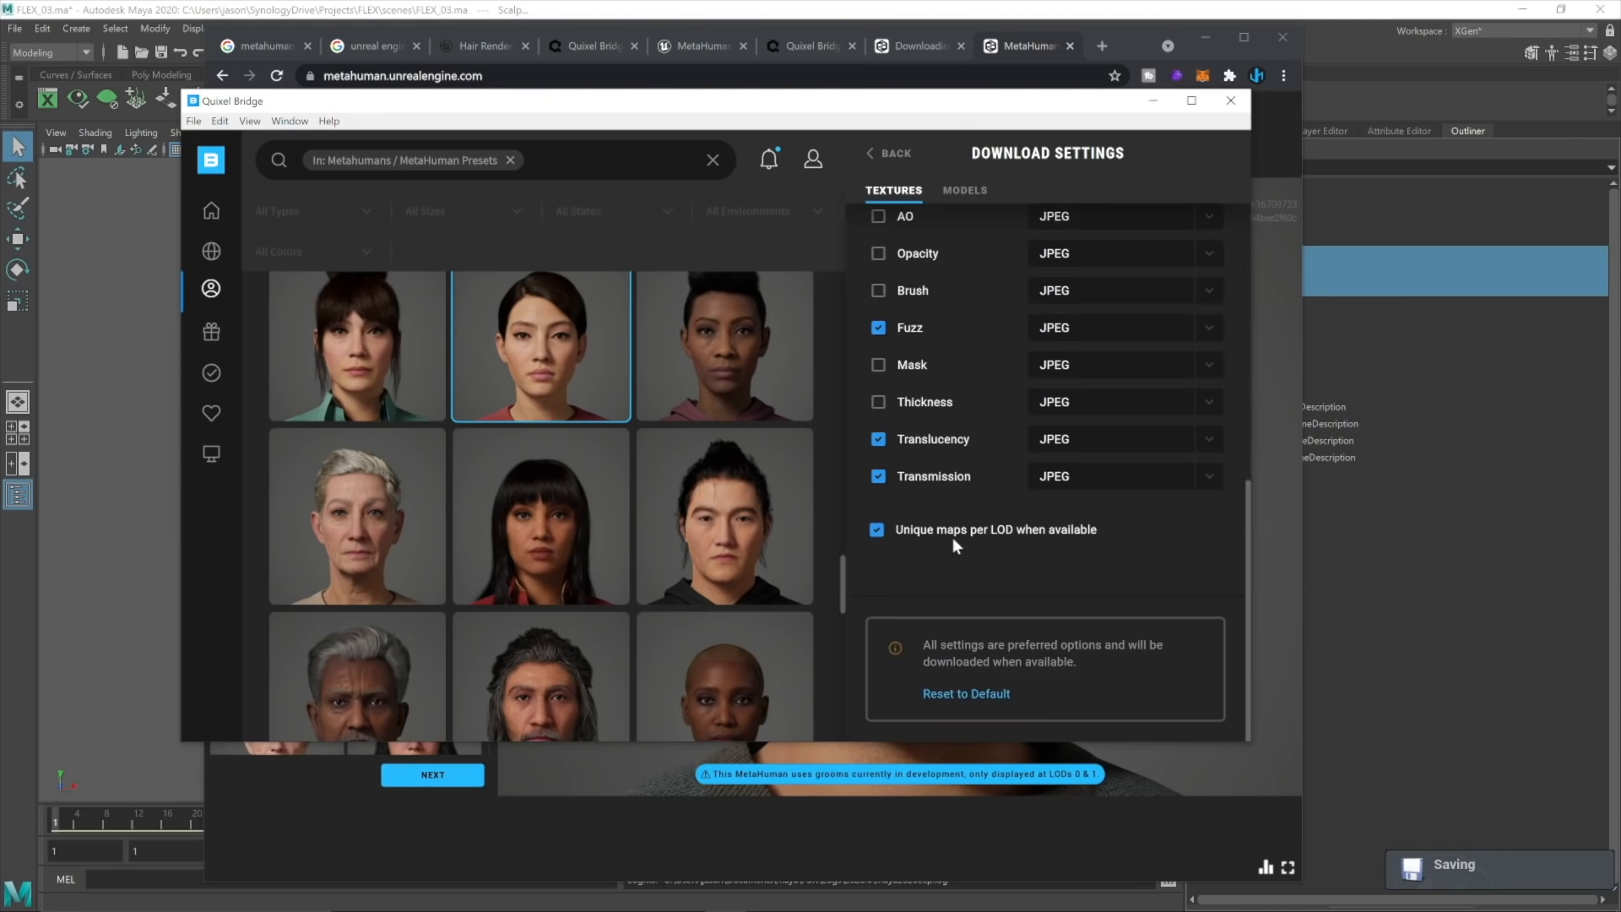
Switch to Quixel Bridge, review the texture download settings and return to the selected MetaHuman preset
scroll(945, 540, "up", 5)
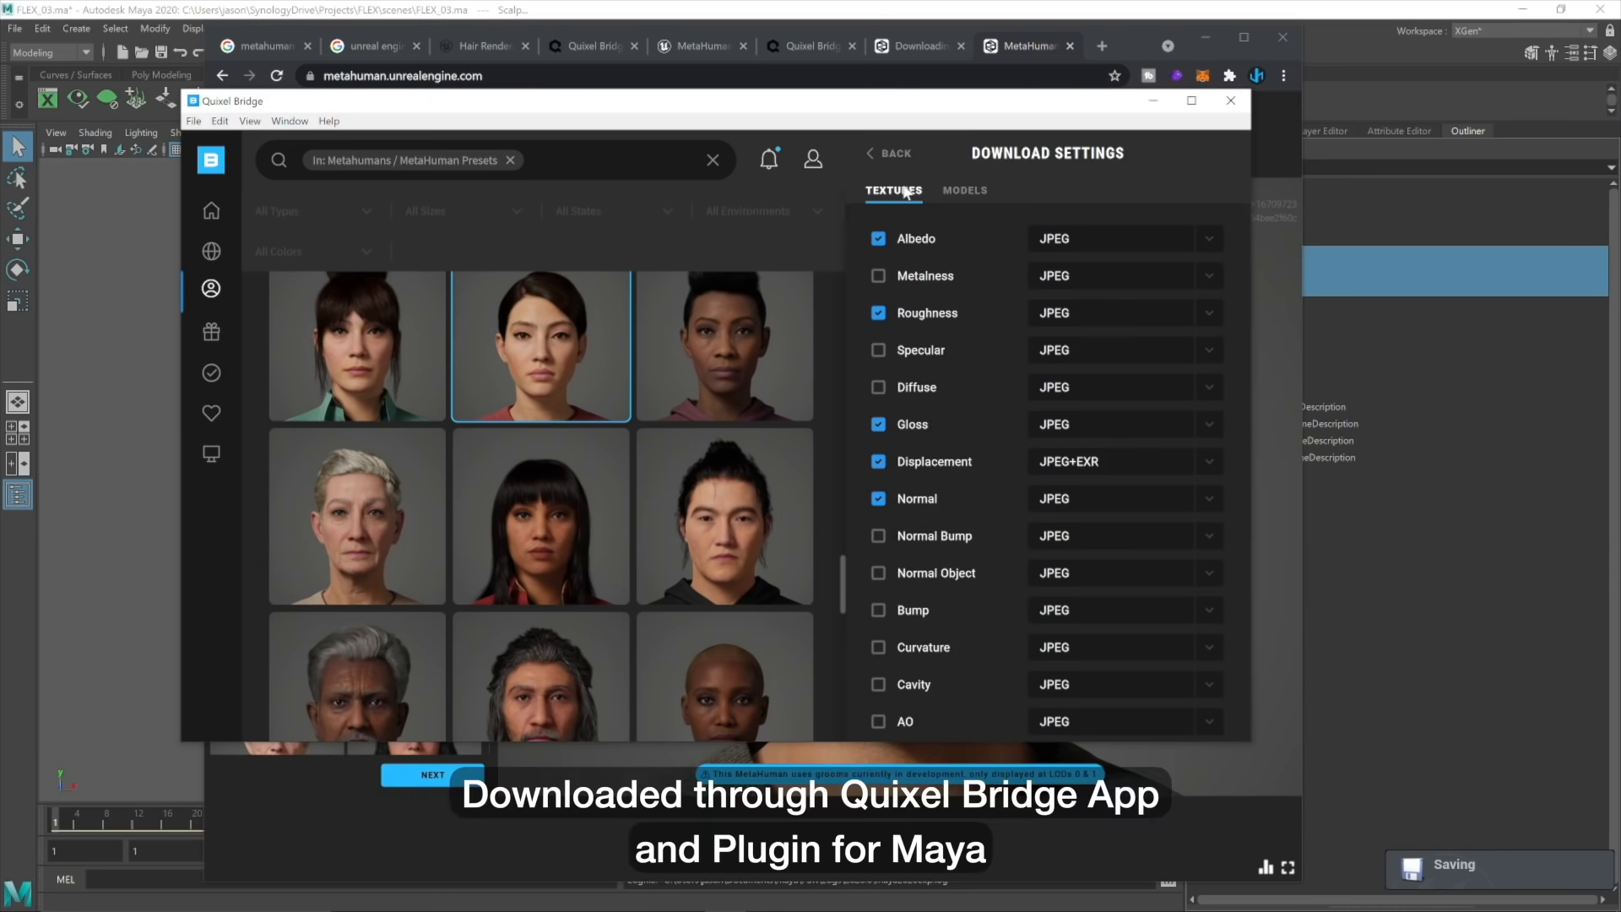
left_click(902, 155)
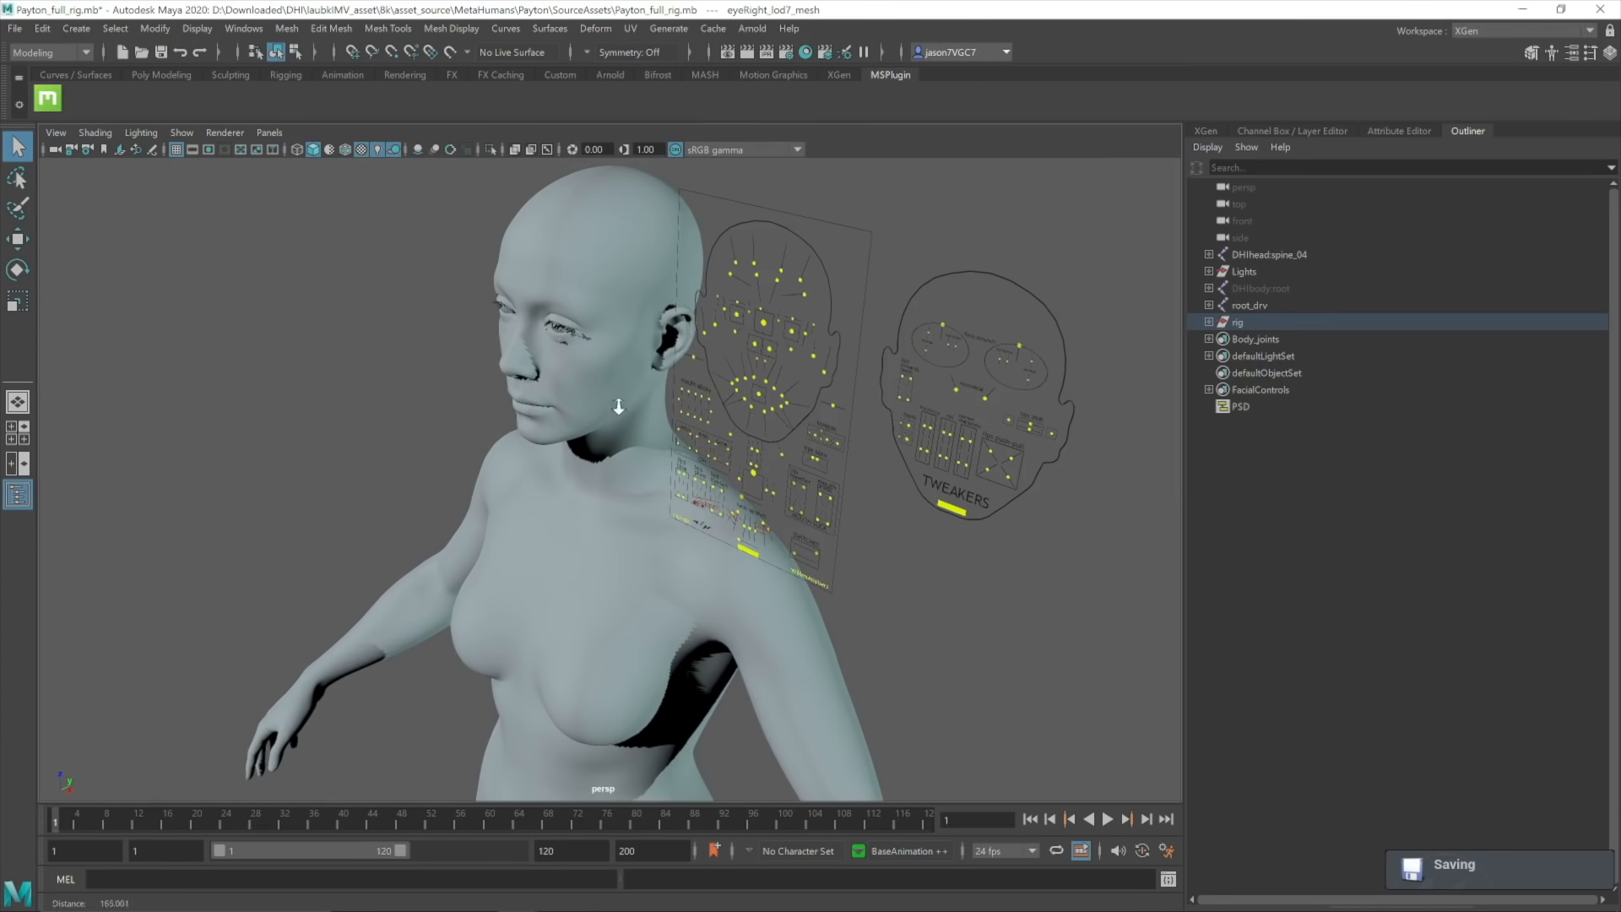
In Maya, select the right eye and eye shell meshes on the Payton full rig and copy them as EyeStuffGRP
left_click(575, 329)
key("f")
left_click_drag(677, 459, 832, 431, "alt")
middle_click_drag(832, 431, 593, 491, "alt")
middle_click_drag(701, 363, 534, 383, "alt")
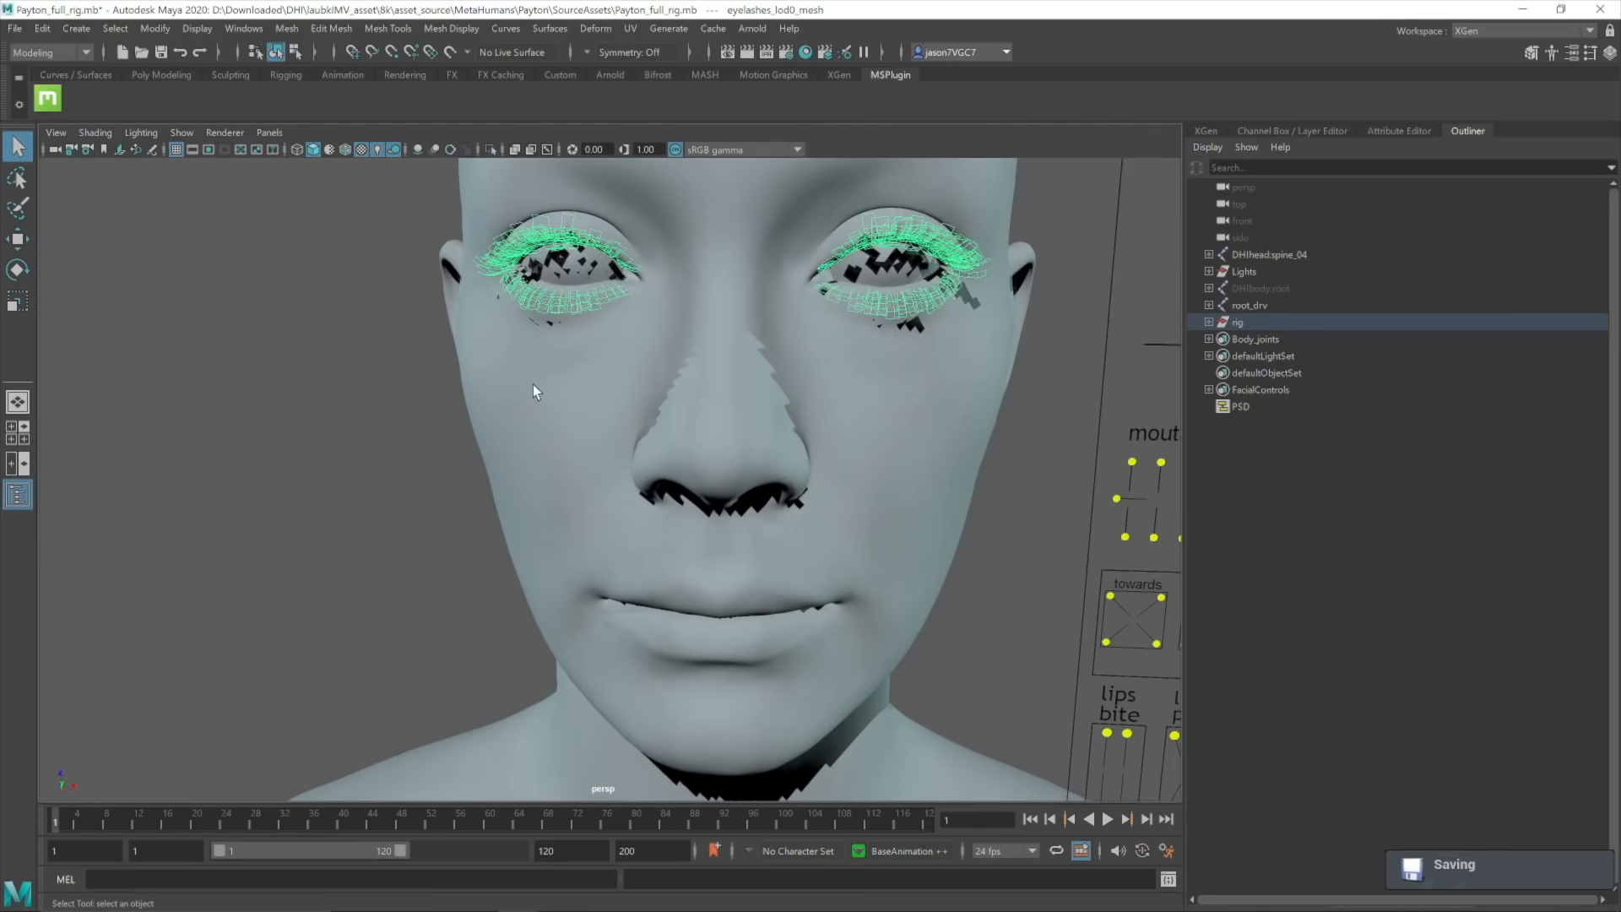
middle_click_drag(534, 383, 449, 461, "alt")
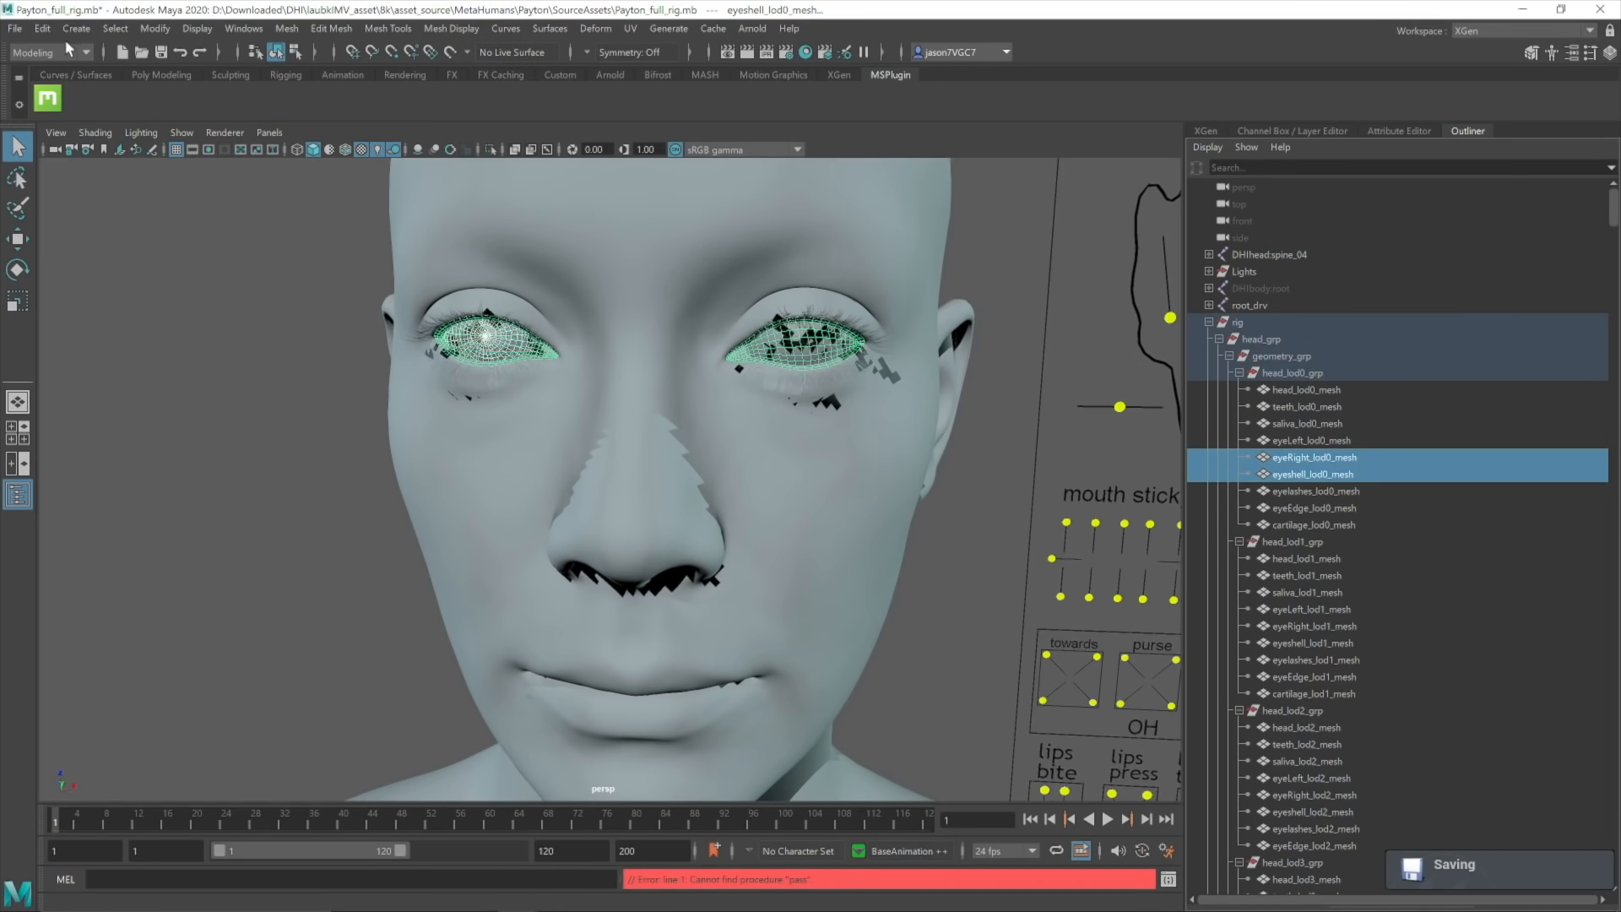
left_click(42, 28)
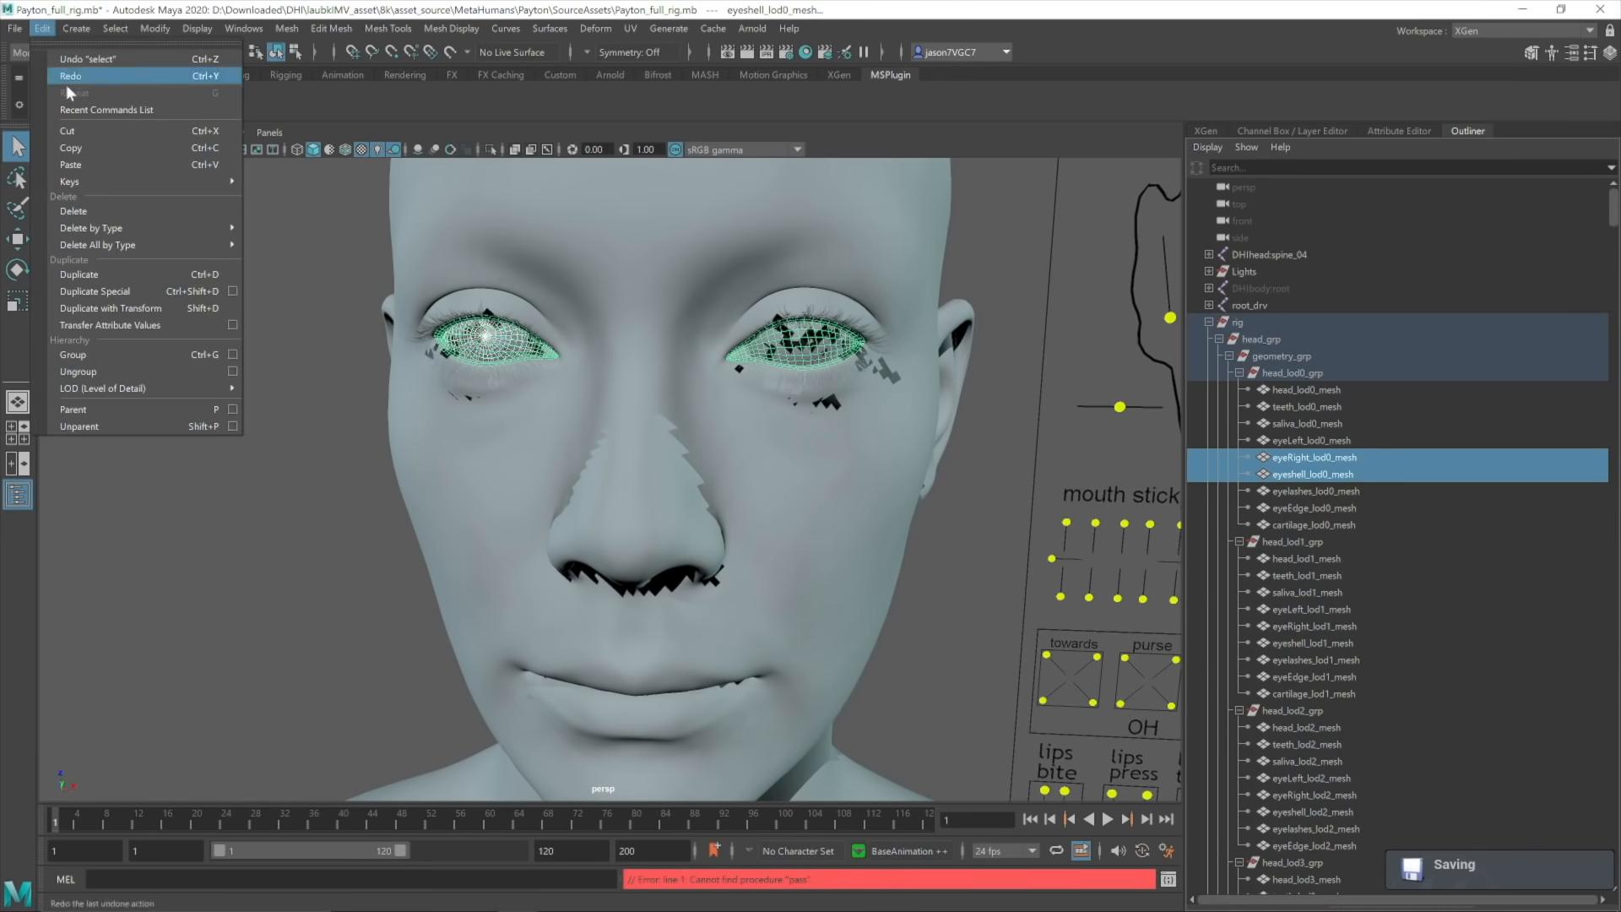
left_click(100, 151)
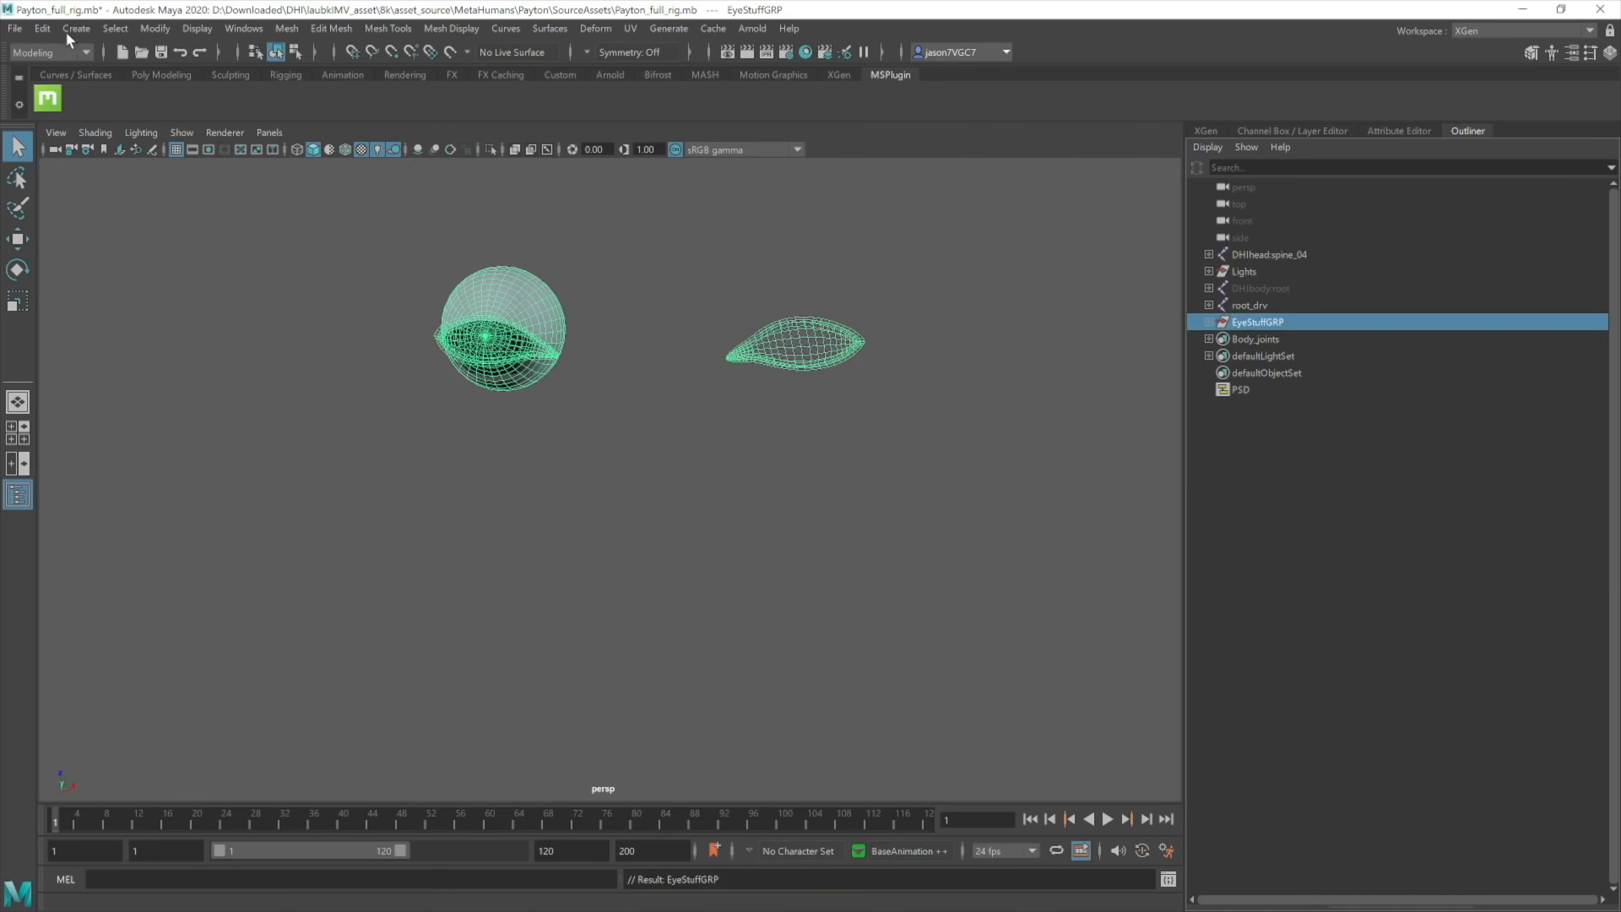
left_click(44, 29)
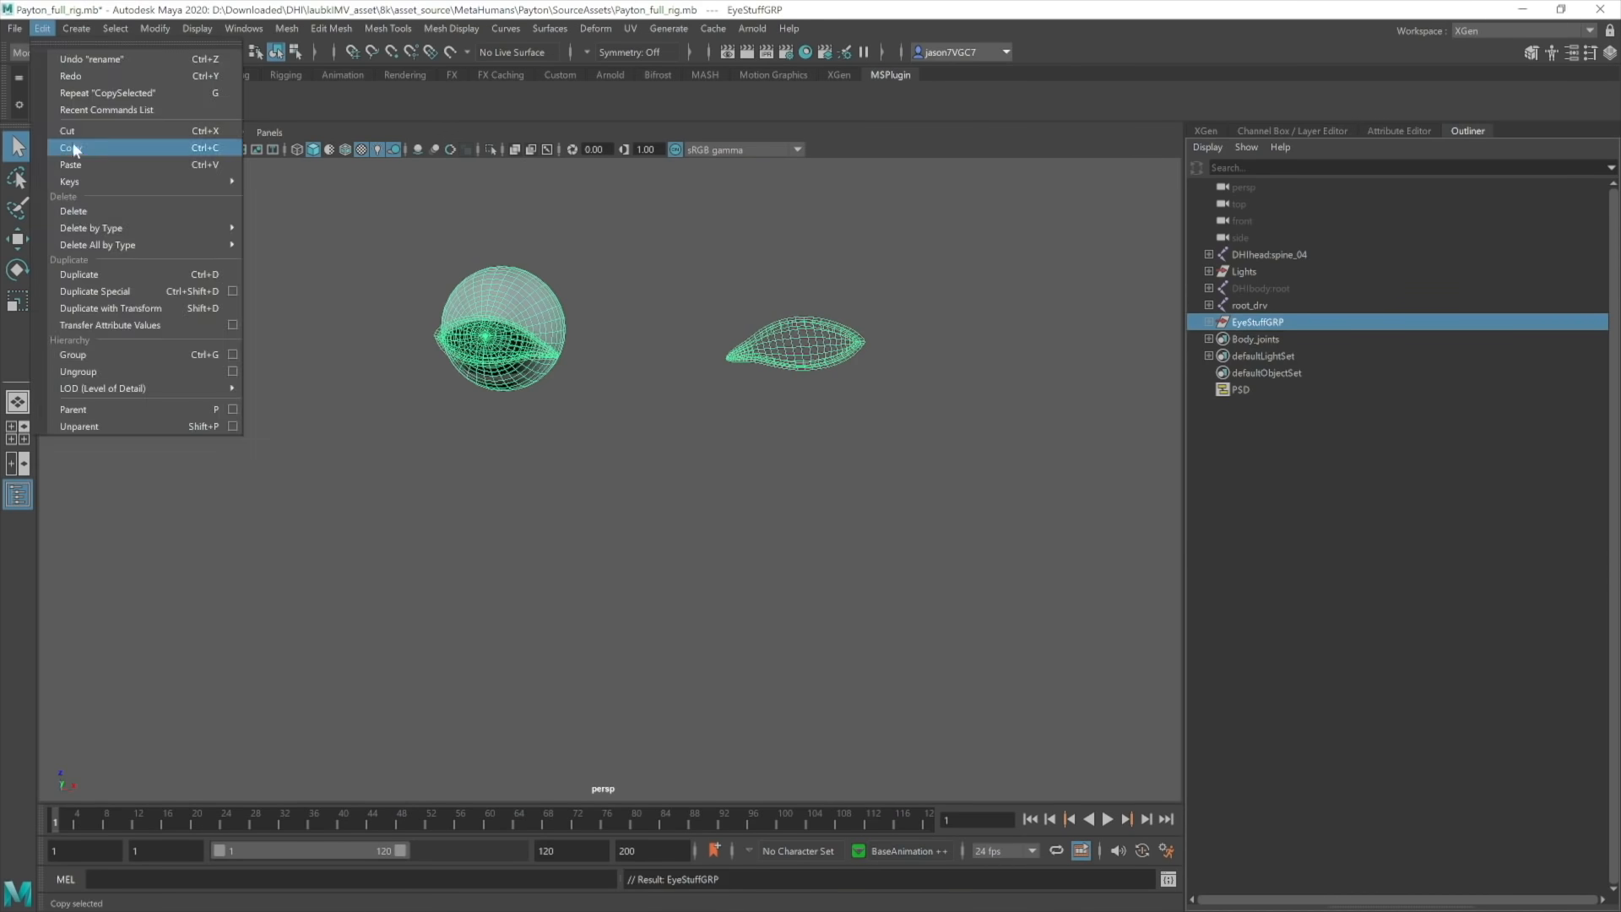
left_click(75, 150)
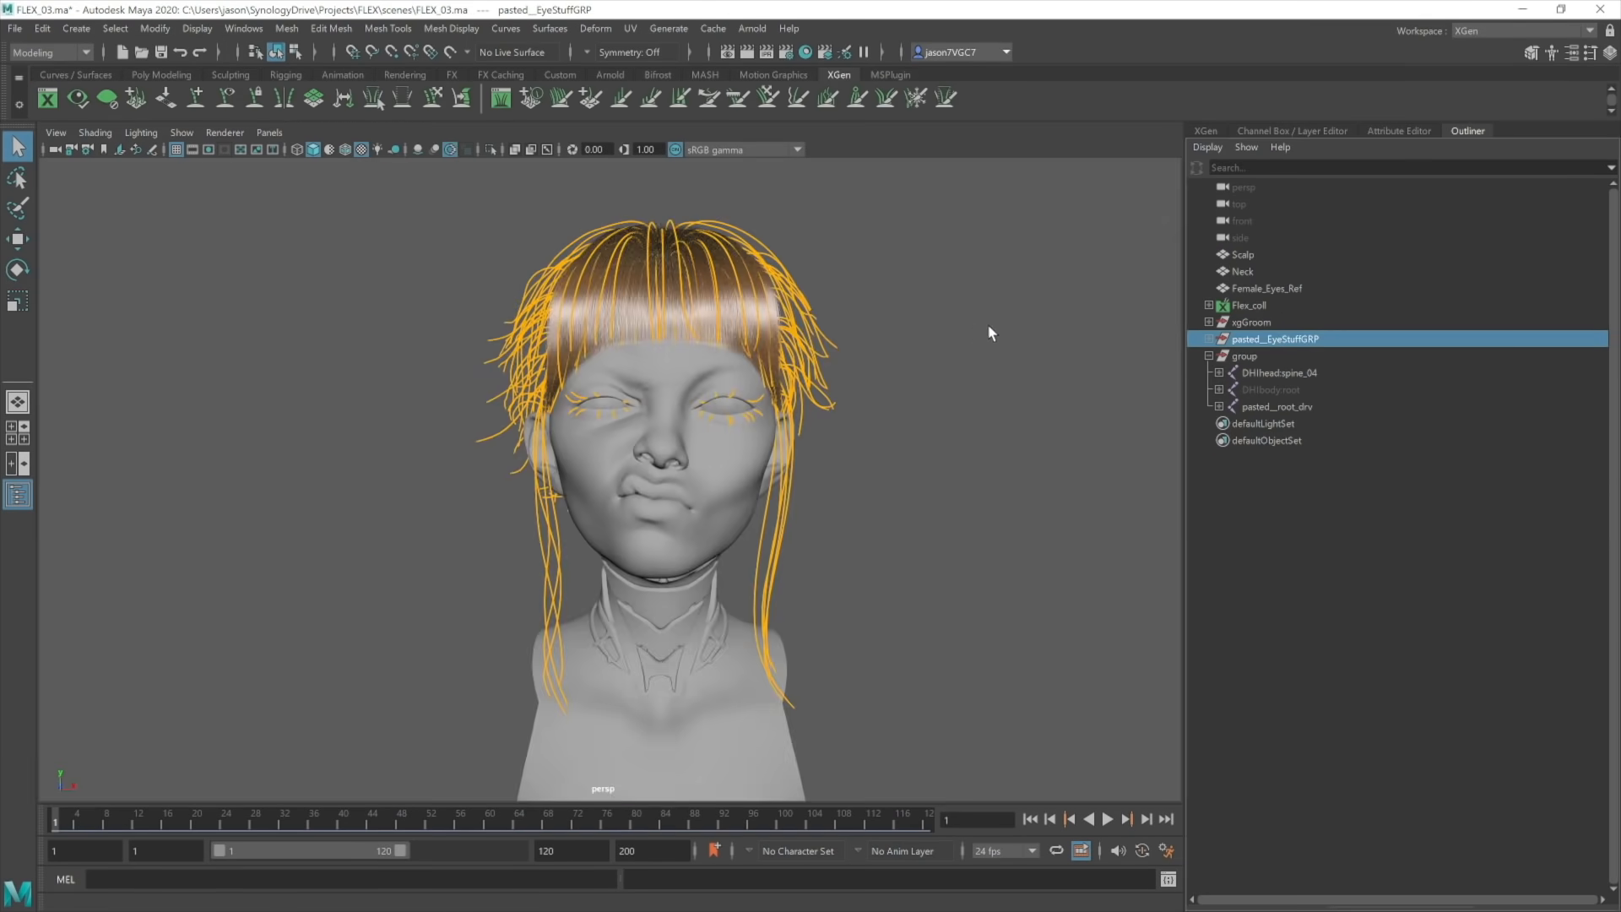
Center the pivot of the pasted EyeStuffGRP group in the FLEX_03 scene
key("f")
key("w")
scroll(750, 461, "down", 5)
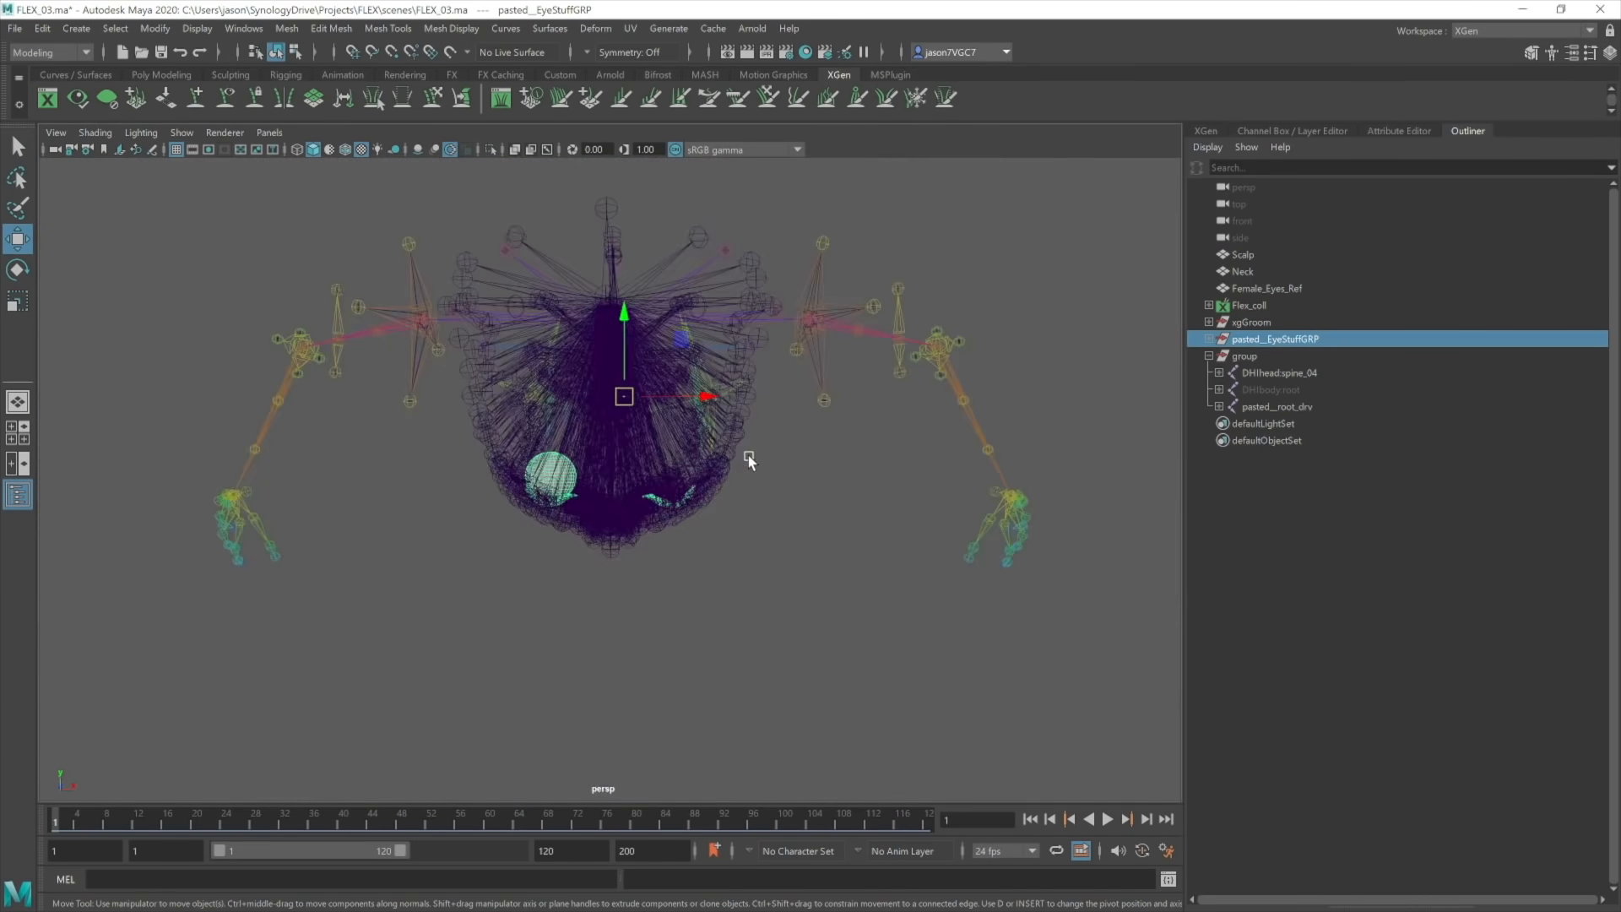
left_click_drag(750, 462, 629, 319, "alt")
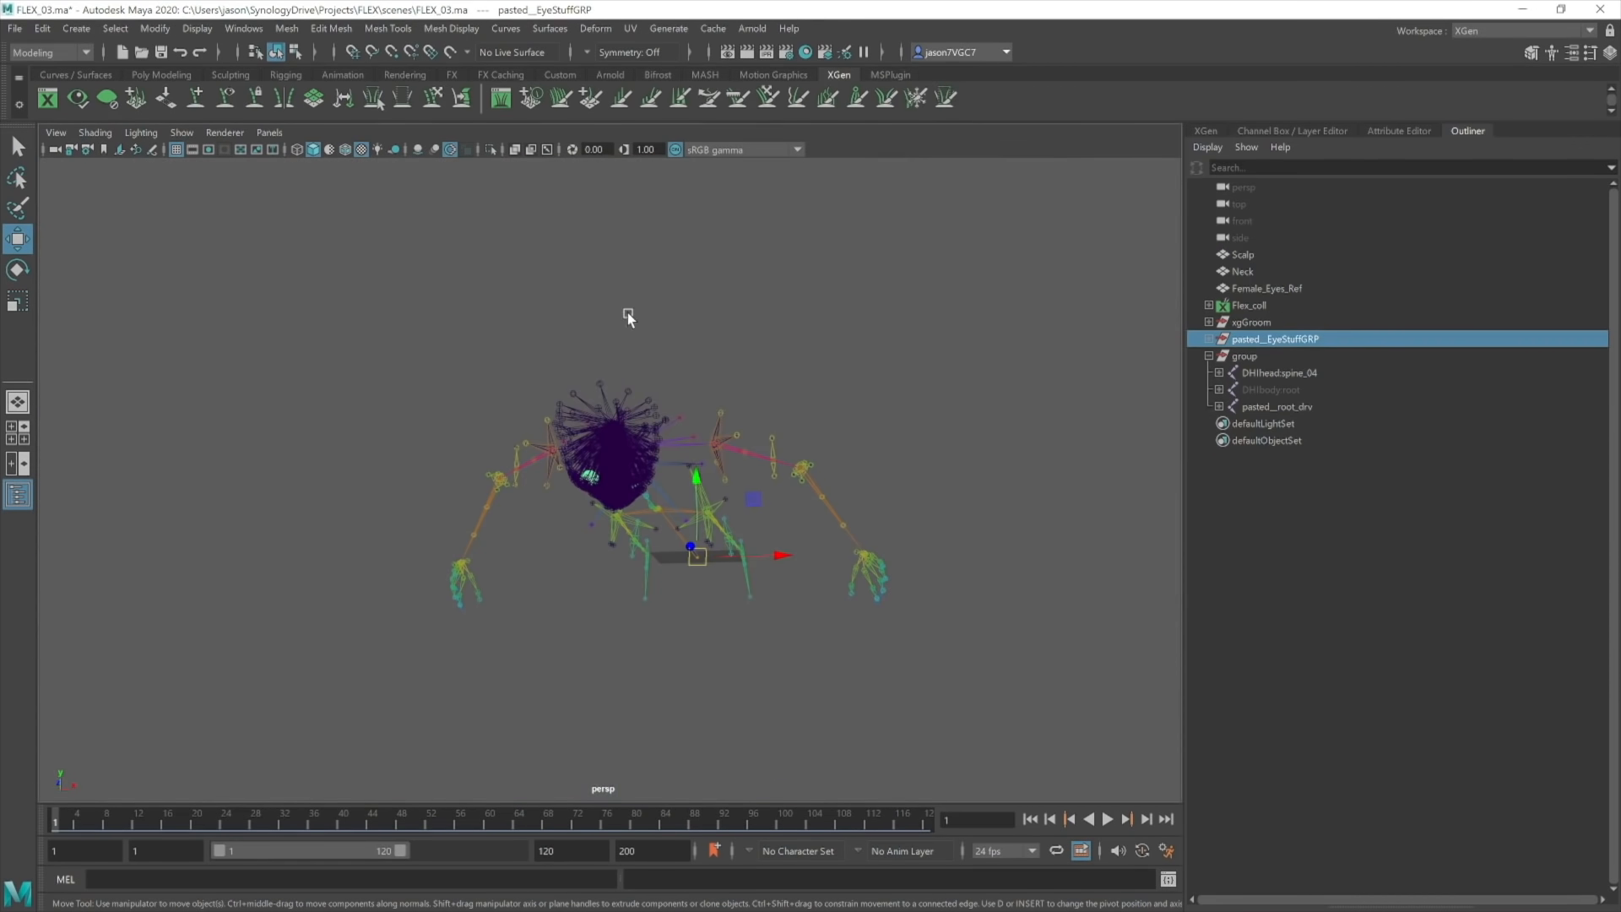
left_click(154, 27)
left_click(181, 154)
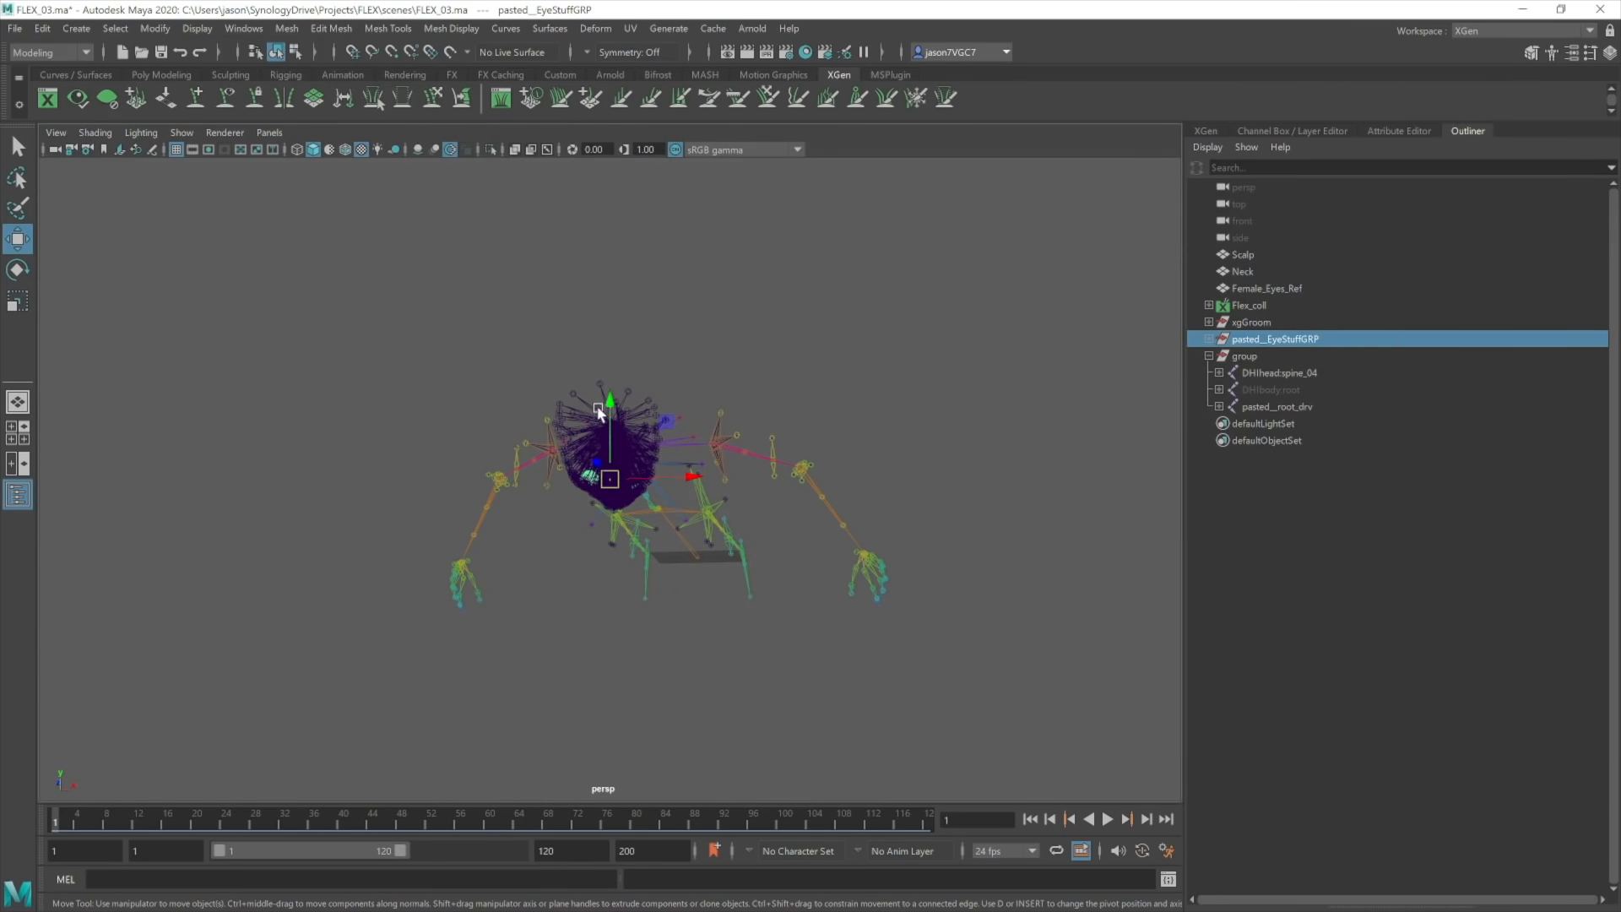
left_click_drag(600, 413, 614, 418)
Delete the group containing the pasted head, body and root joints, and select the pasted EyeStuffGRP
left_click(1267, 355)
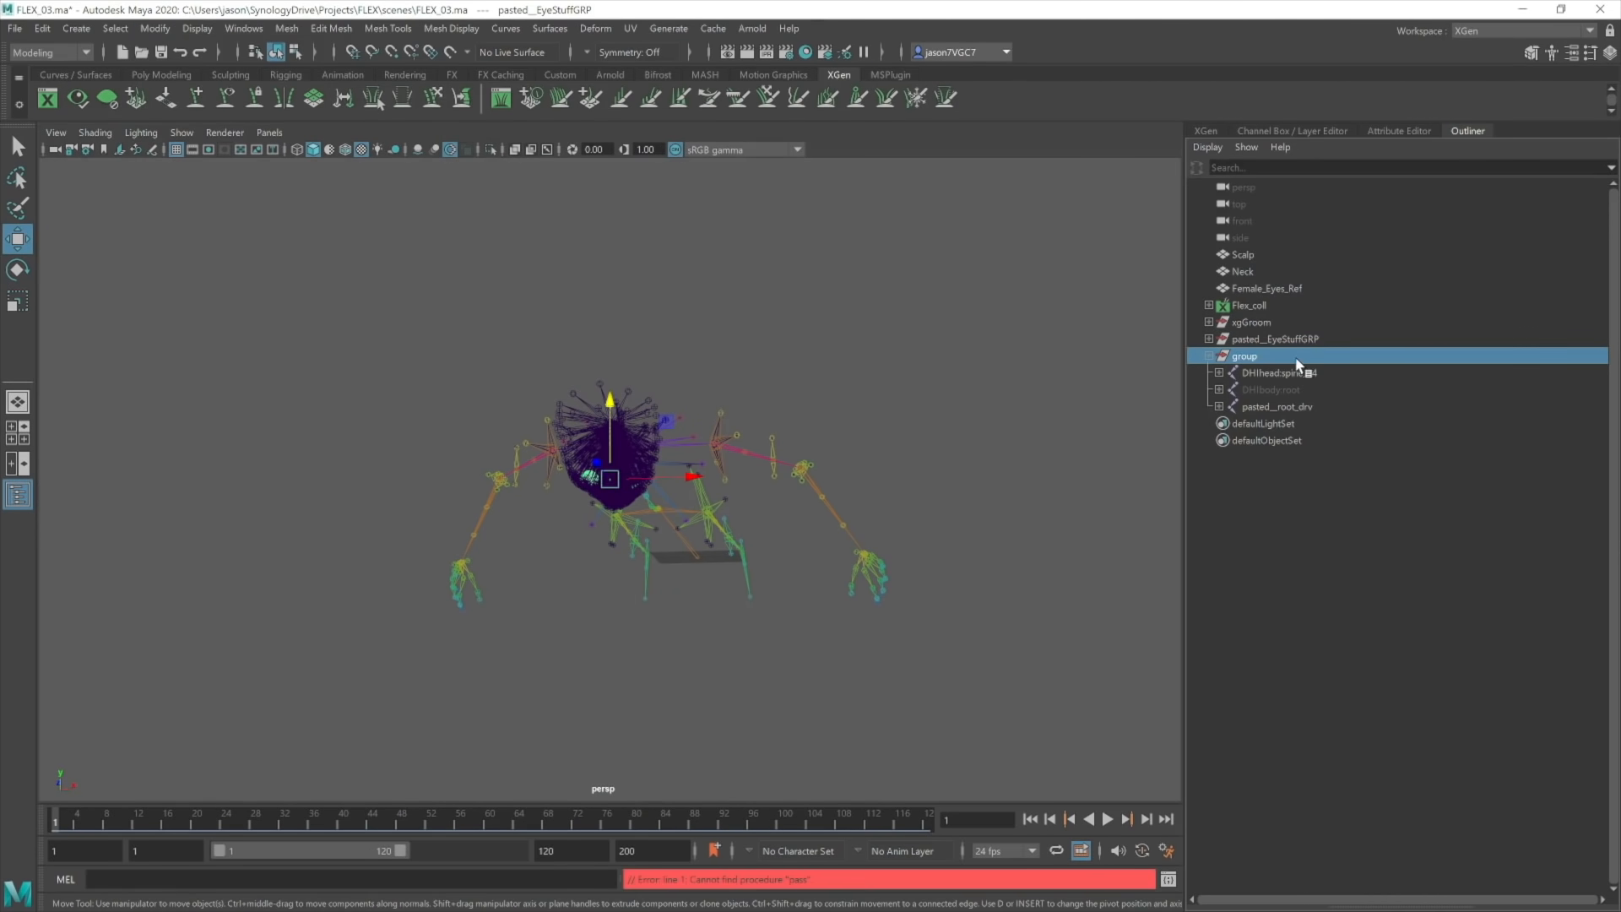
key("Delete")
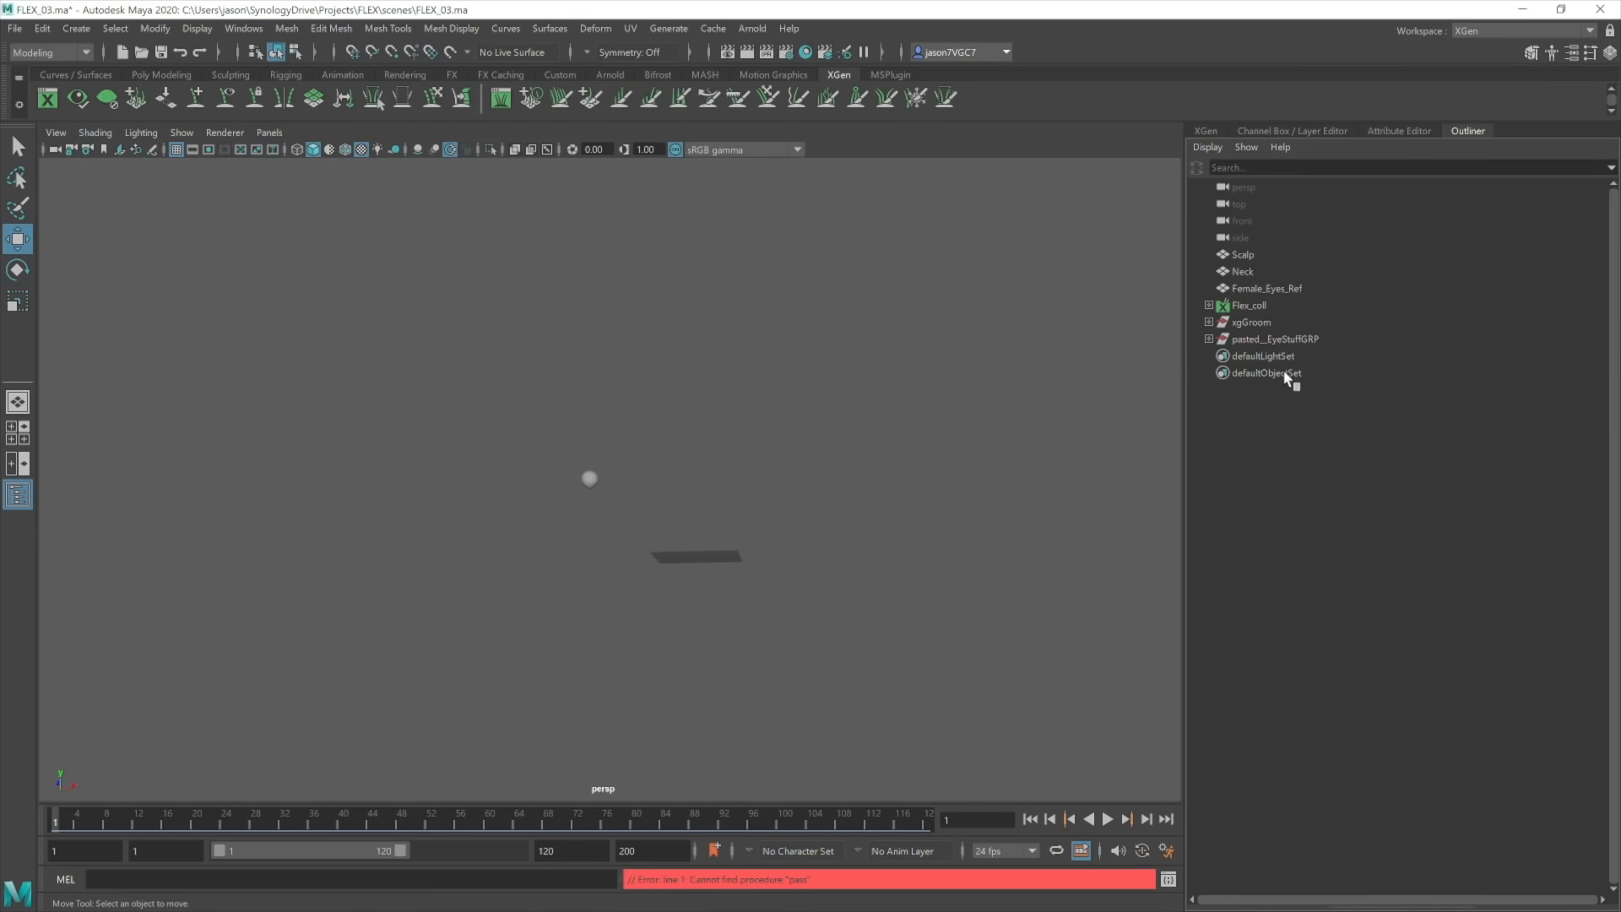
left_click(1288, 341)
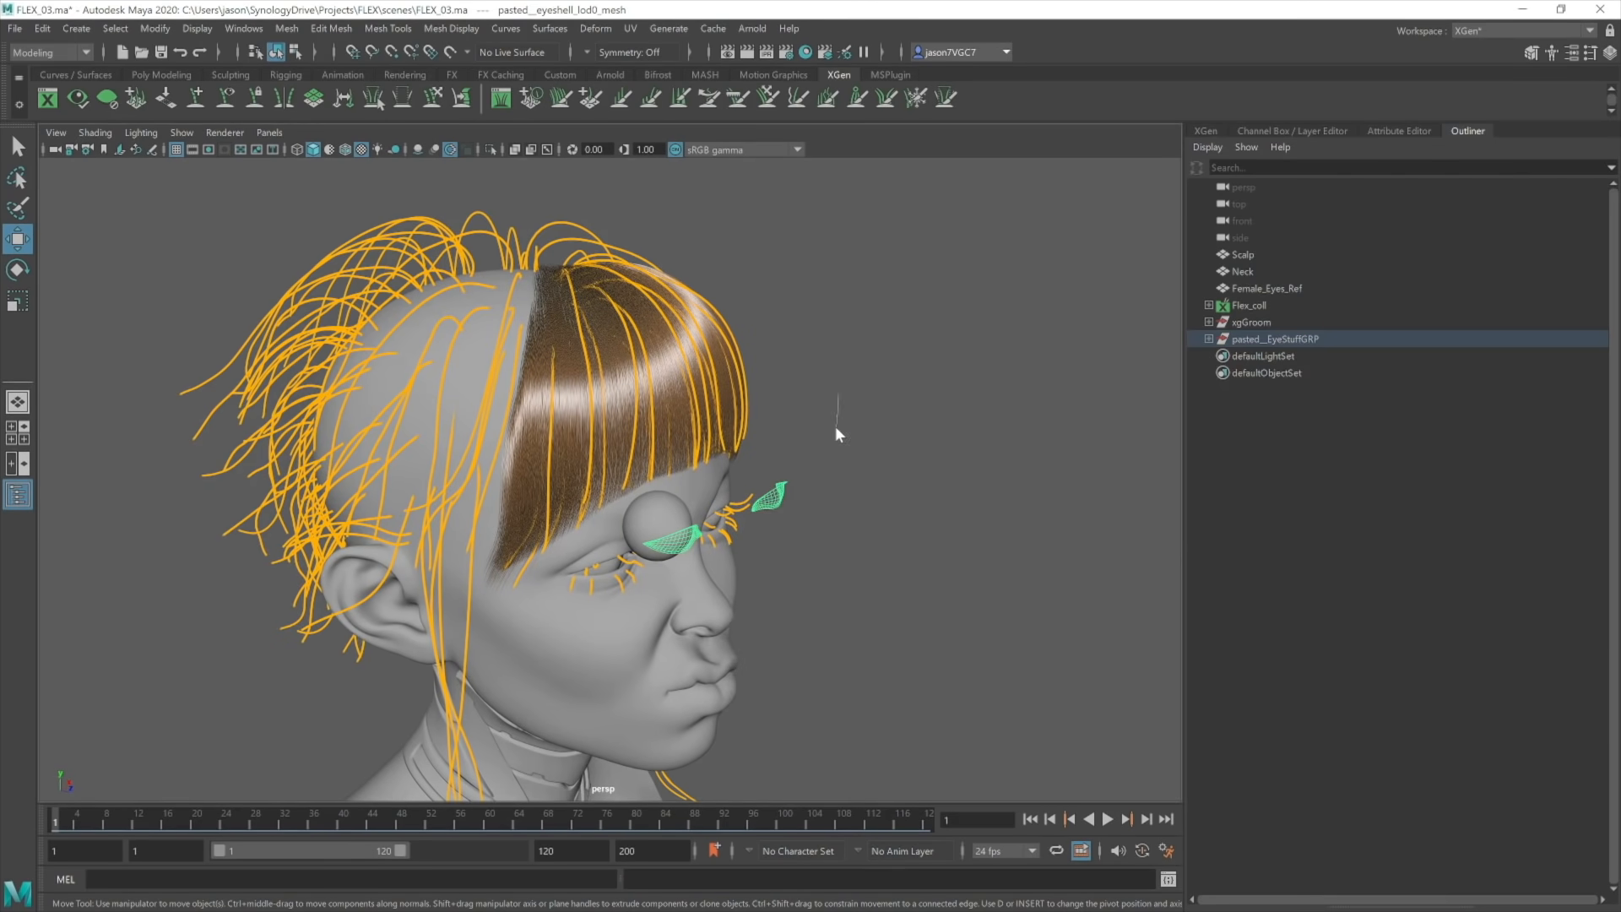
Delete the left-eye part of the pasted eyeshell_lod0_mesh
right_click_drag(836, 429, 863, 352)
double_click(777, 487)
key("Delete")
key("Delete")
right_click_drag(711, 475, 804, 521, "alt")
Delete the left-eye part of the pasted eyeEdge_lod0_mesh and position the eye group in the head's right eye socket
left_click(842, 496)
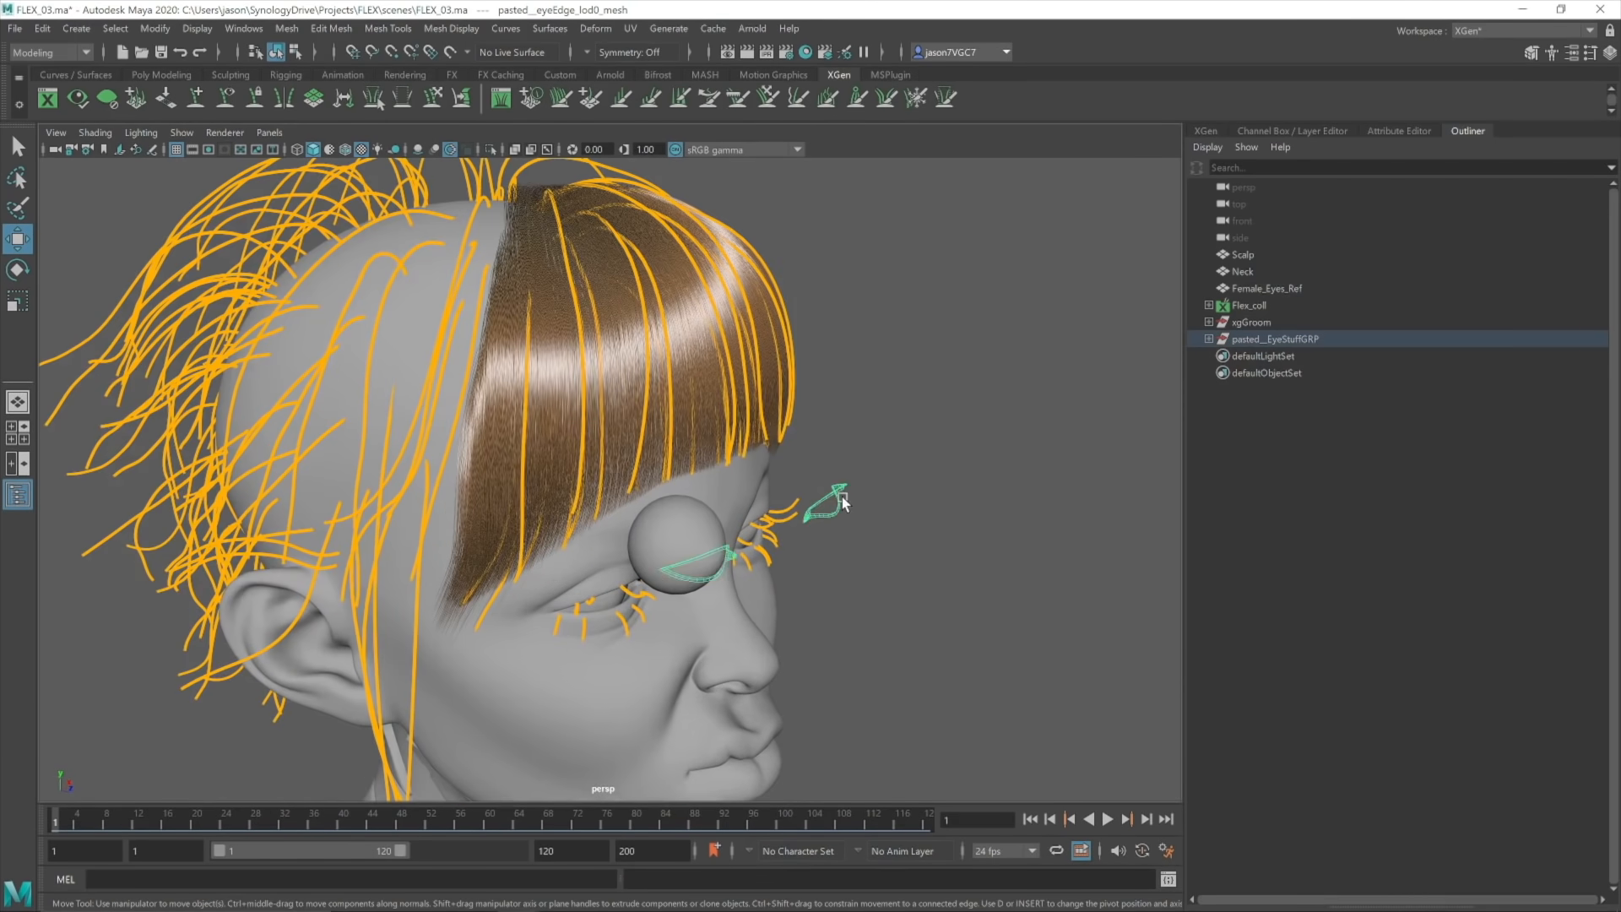
left_click_drag(842, 497, 777, 490, "alt")
right_click_drag(923, 333, 923, 360)
right_click_drag(923, 360, 923, 363)
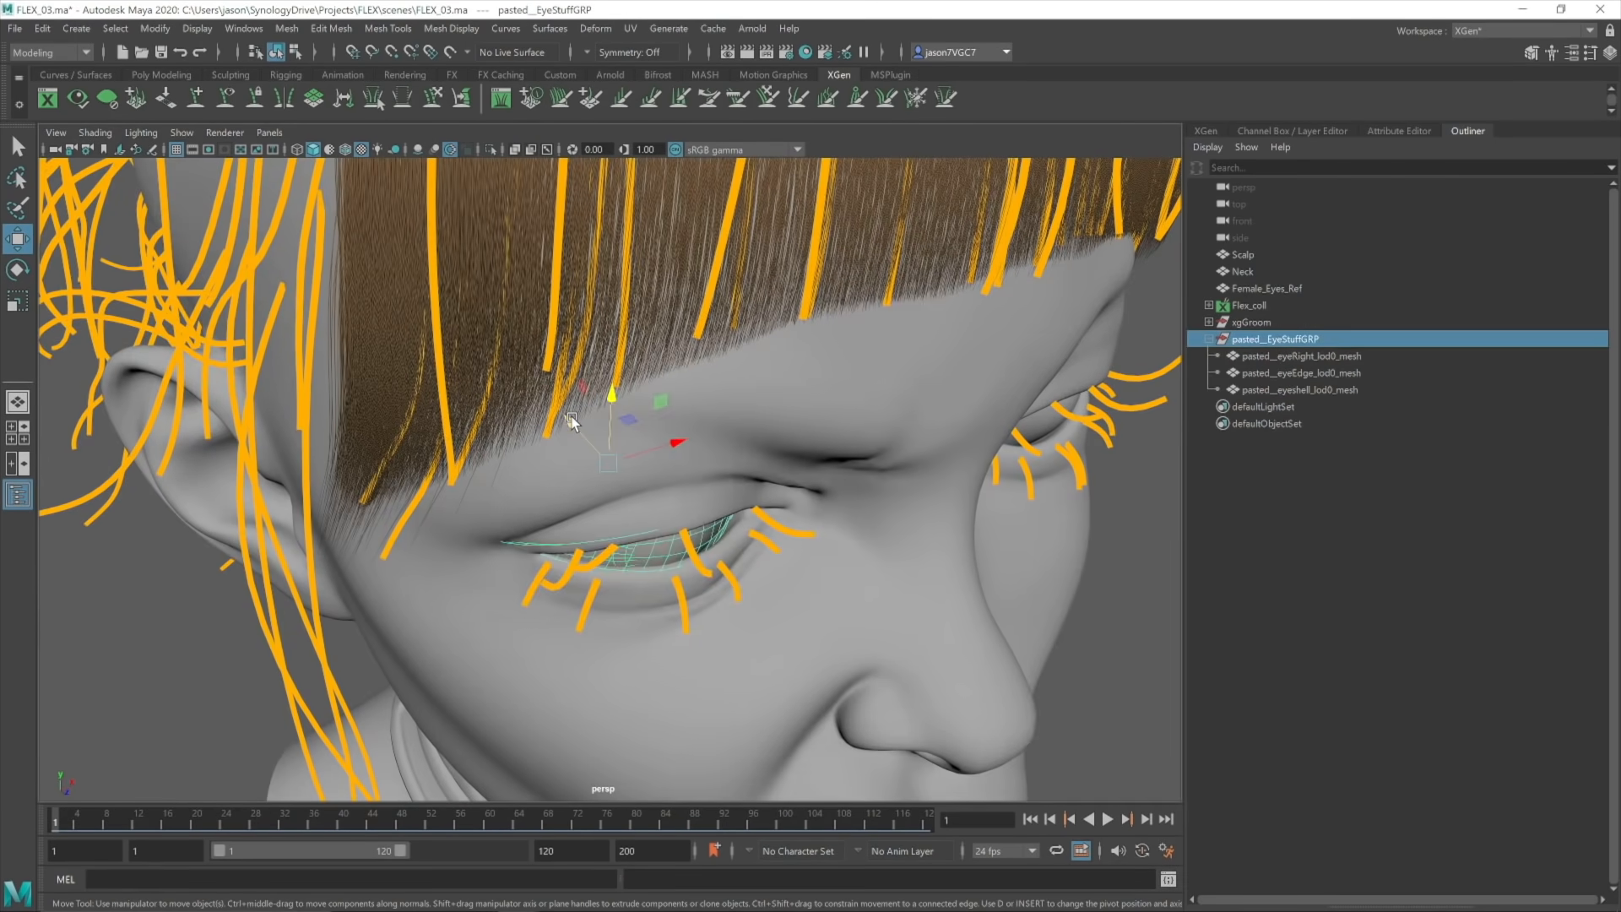
left_click_drag(567, 416, 571, 417)
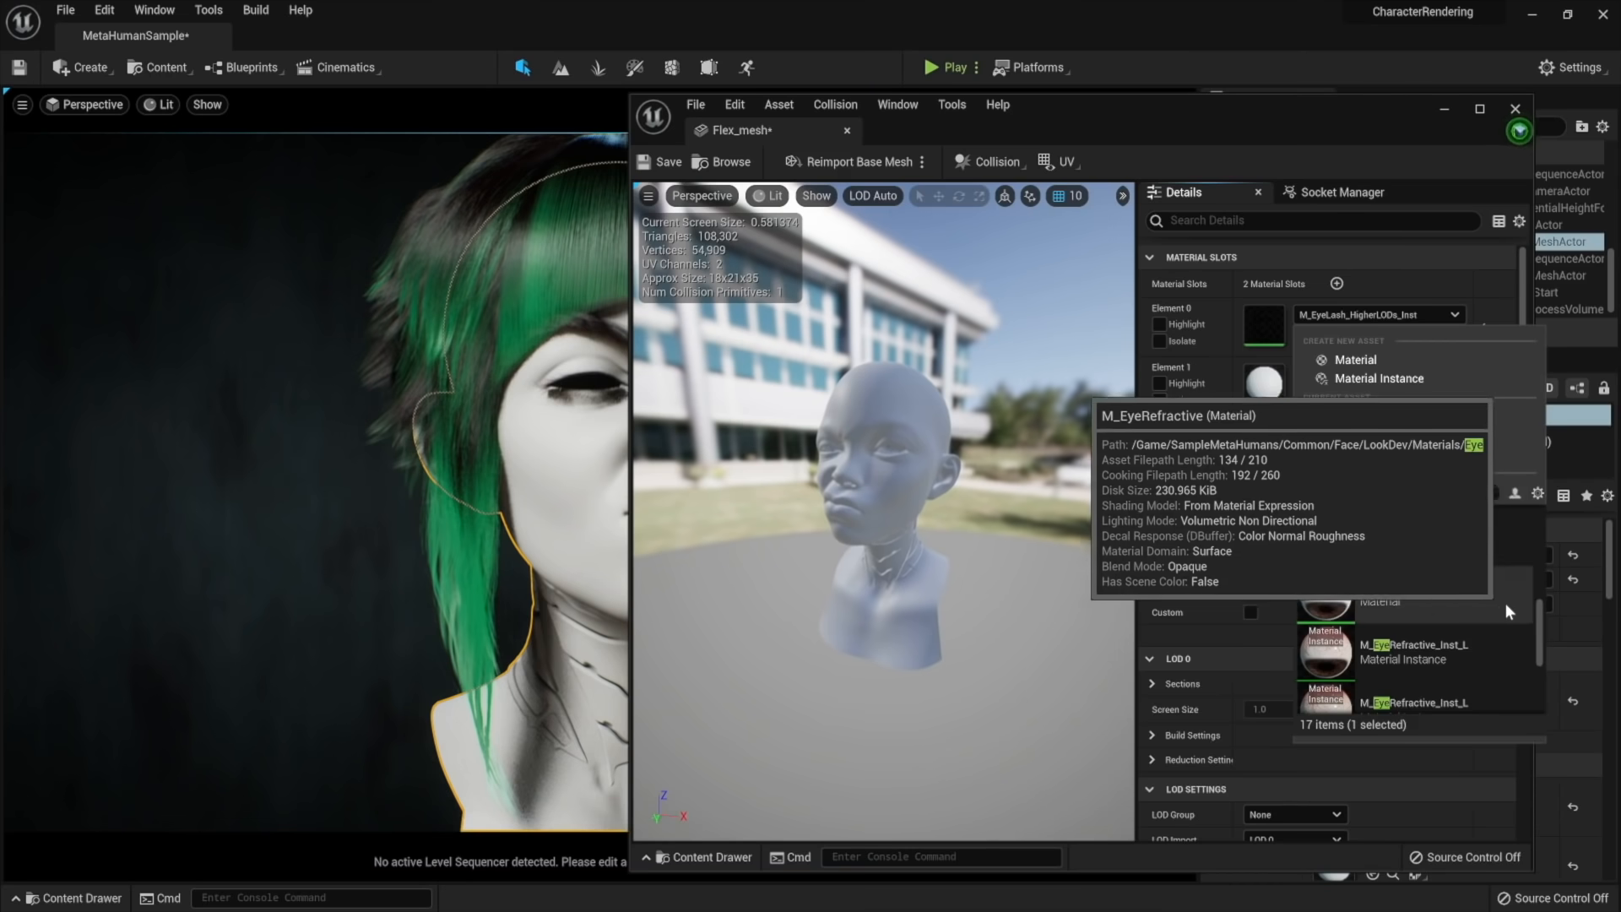
In Unreal Engine, assign M_EyeRefractive_Inst_L to Element 0 of Flex_mesh and replace the lambert1 material on Element 1
left_click(1425, 640)
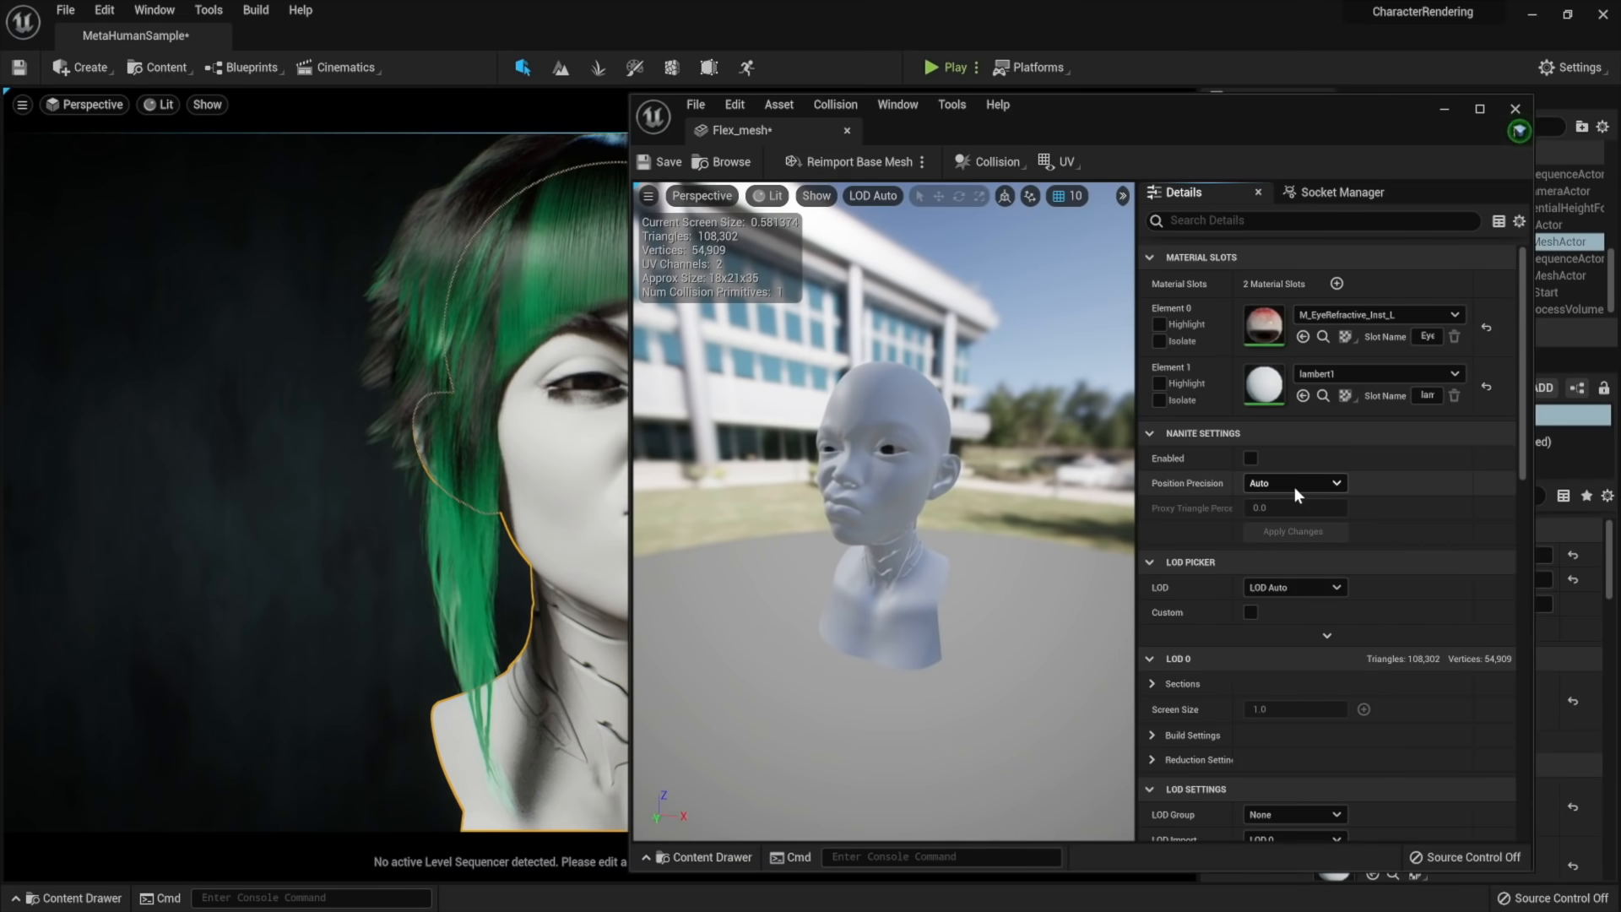
left_click(1377, 373)
left_click(1408, 735)
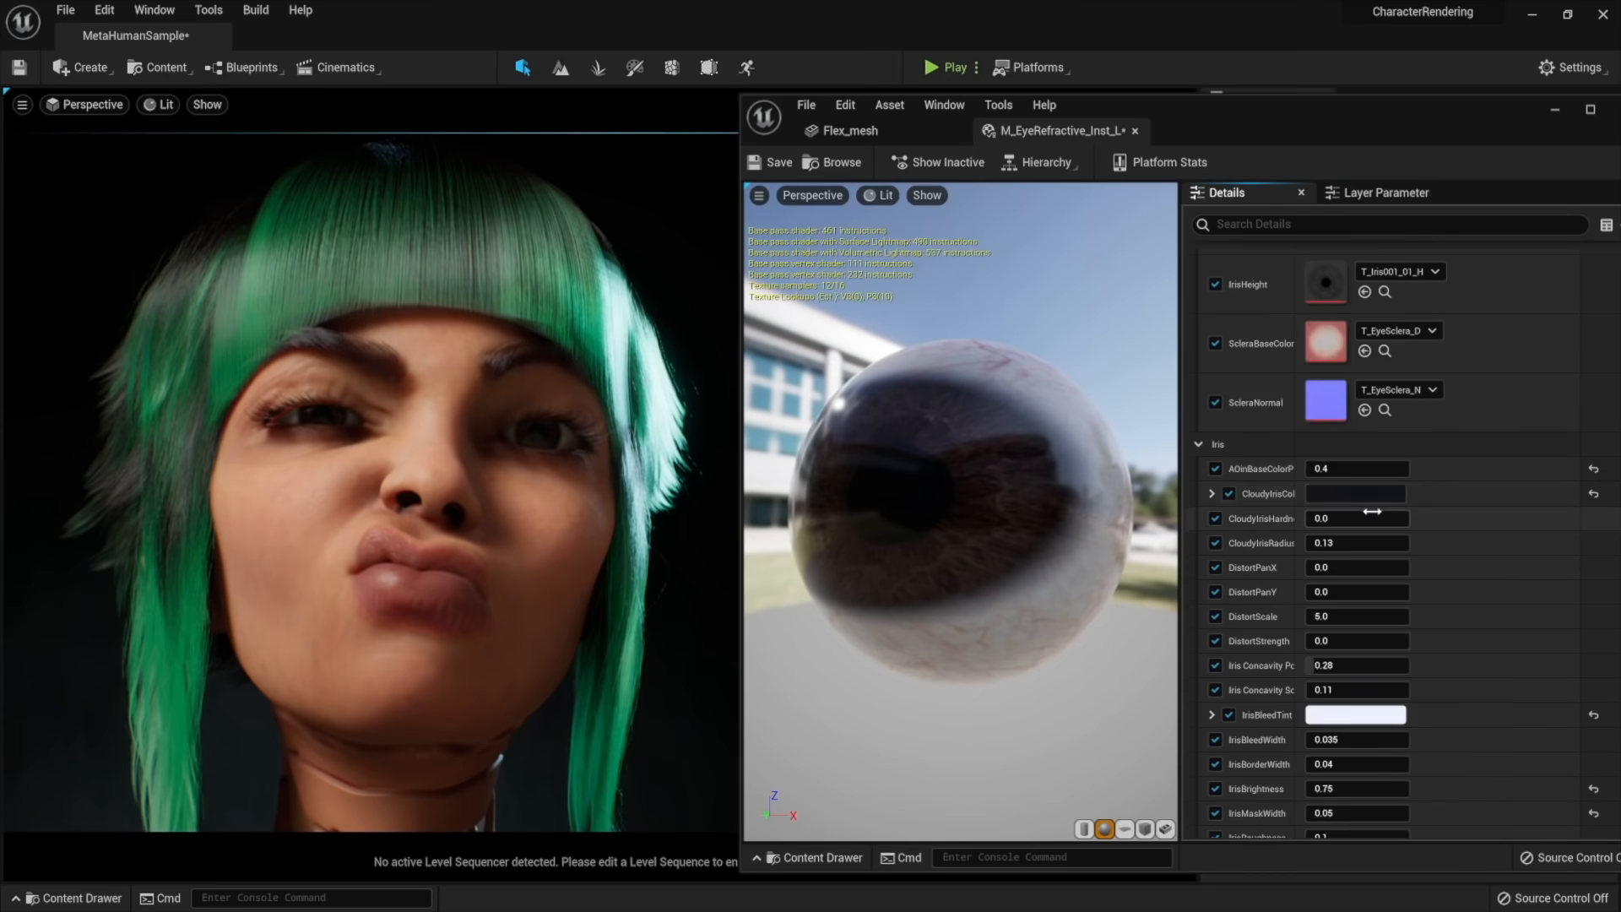
Set IrisBrightness to 1.2 in the M_EyeRefractive_Inst_L material instance
scroll(1372, 512, "down", 1)
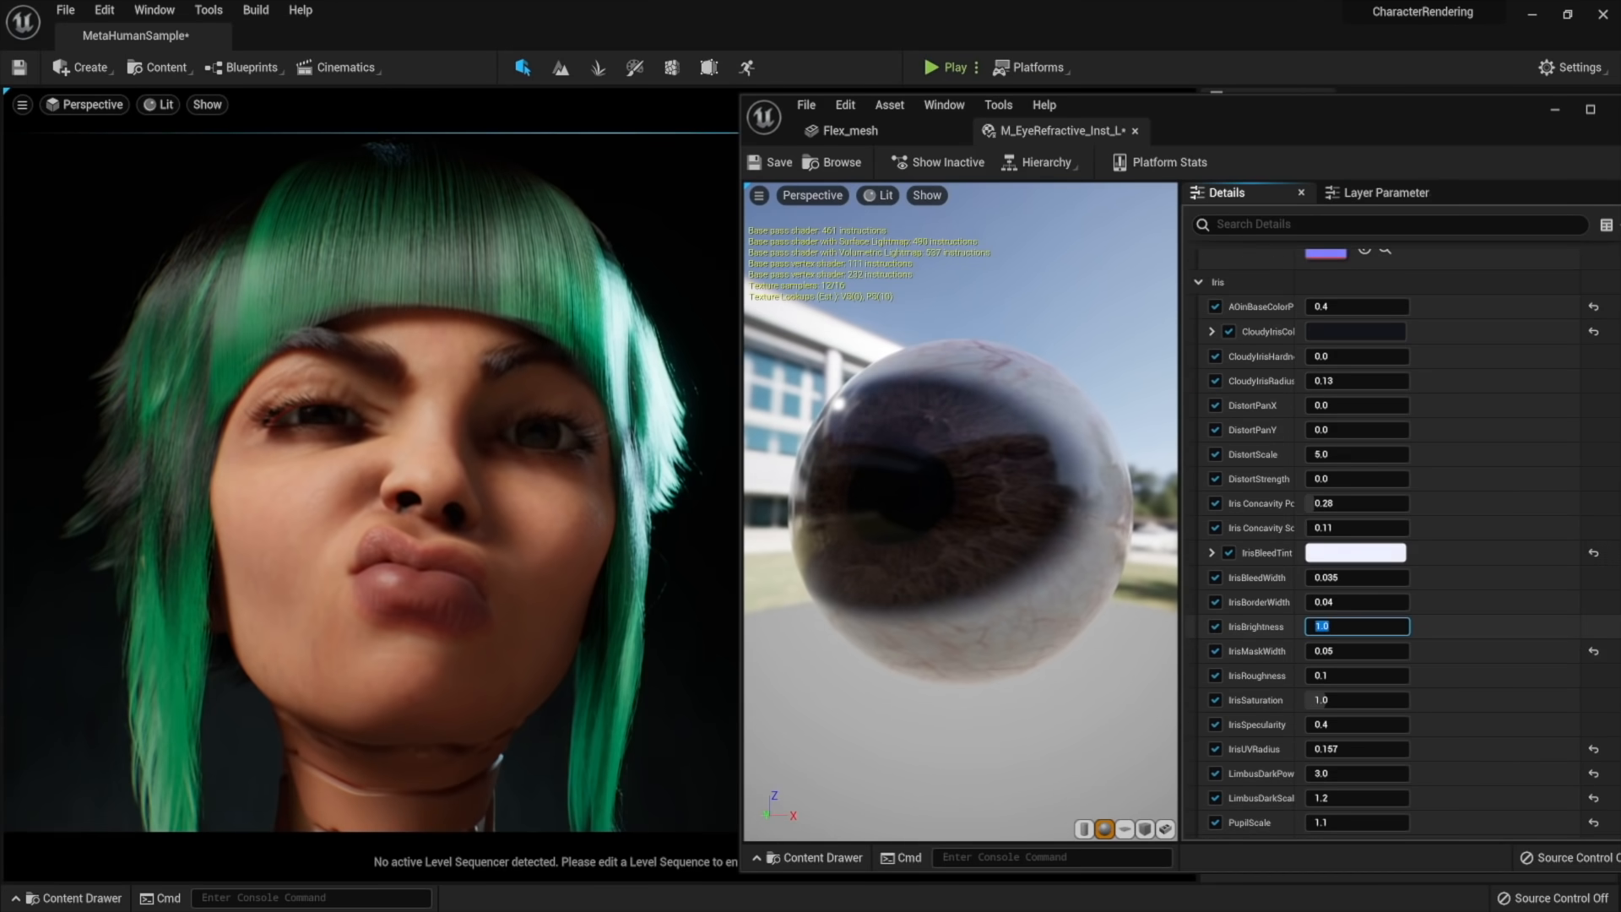
type("1.2")
key("Return")
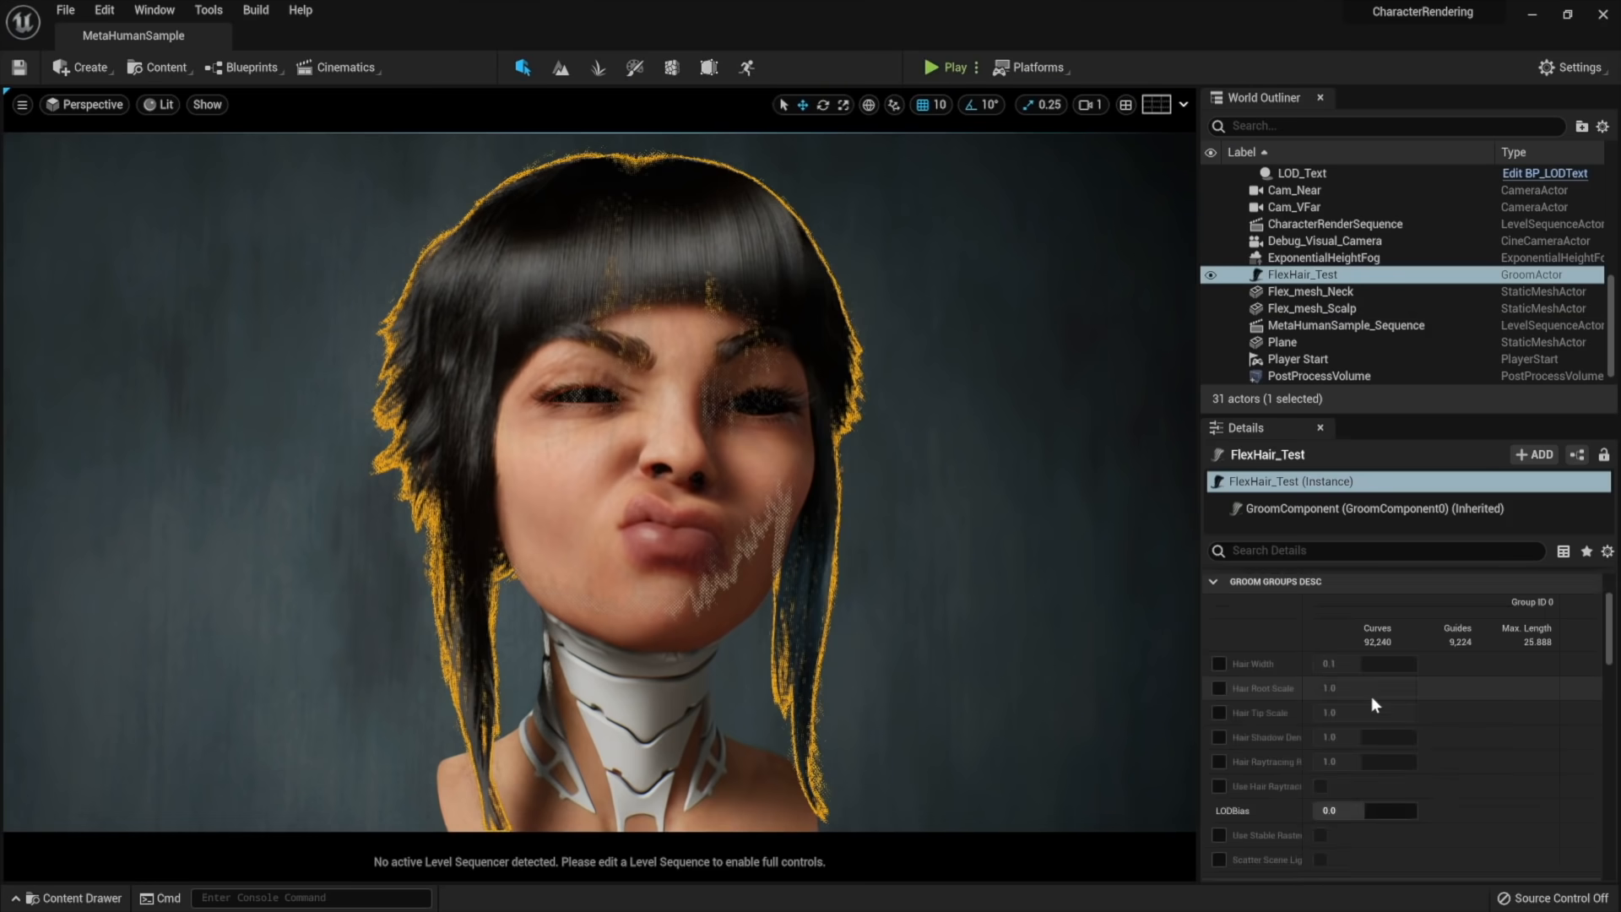
Locate the HairDefaultMaterial used by the FlexHair_Test groom in the project content and duplicate it
scroll(1372, 717, "down", 2)
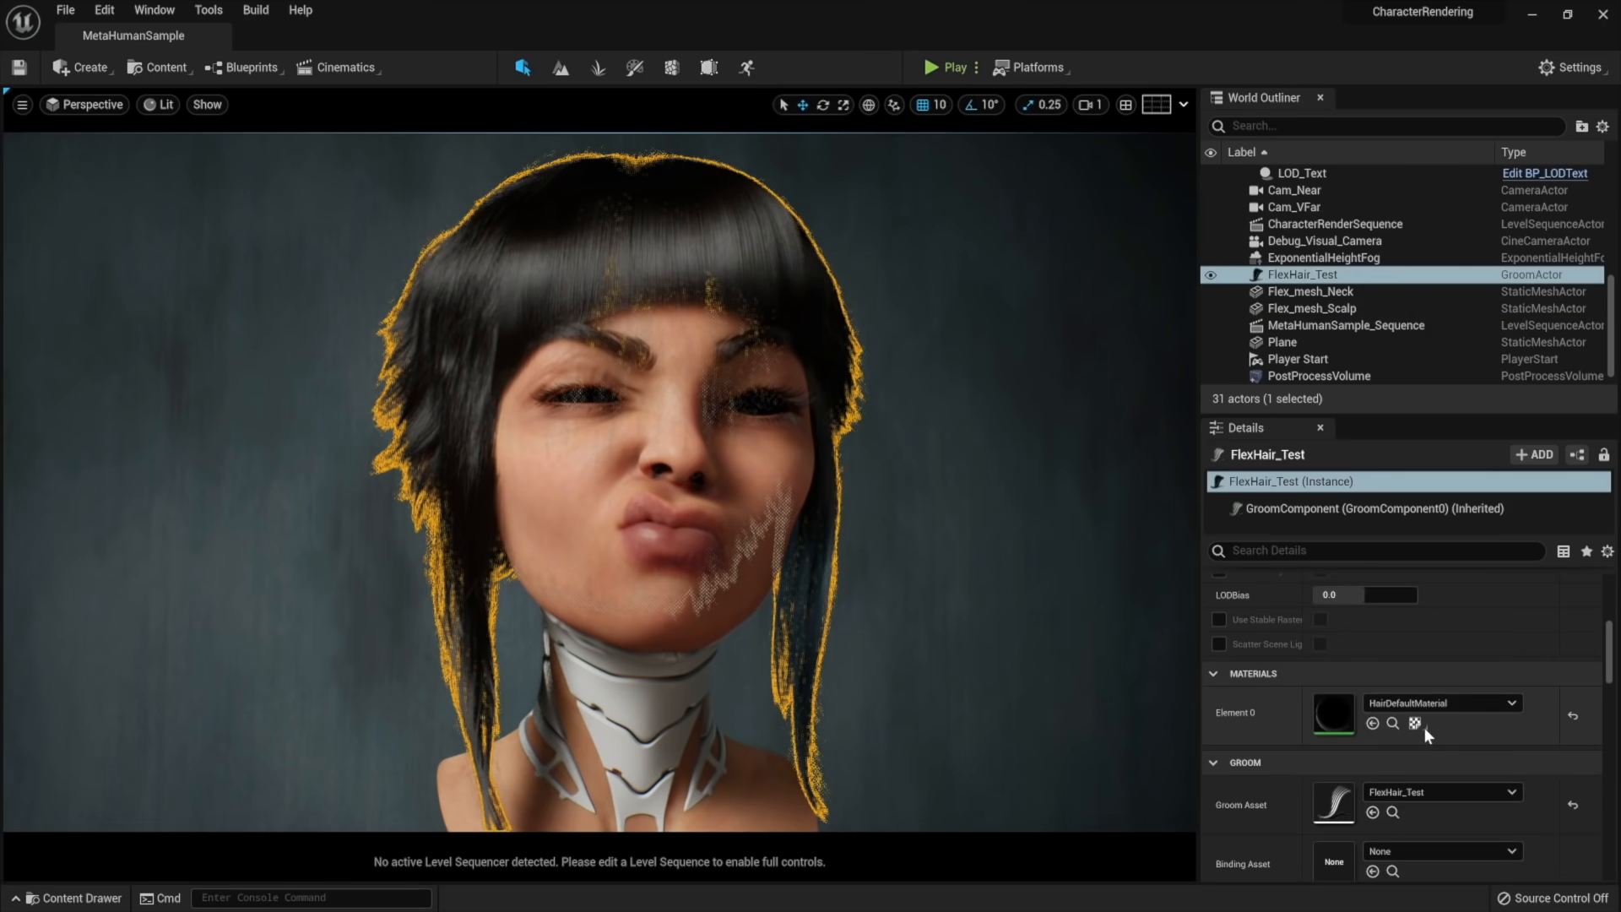
left_click(1394, 723)
right_click(807, 709)
left_click(849, 413)
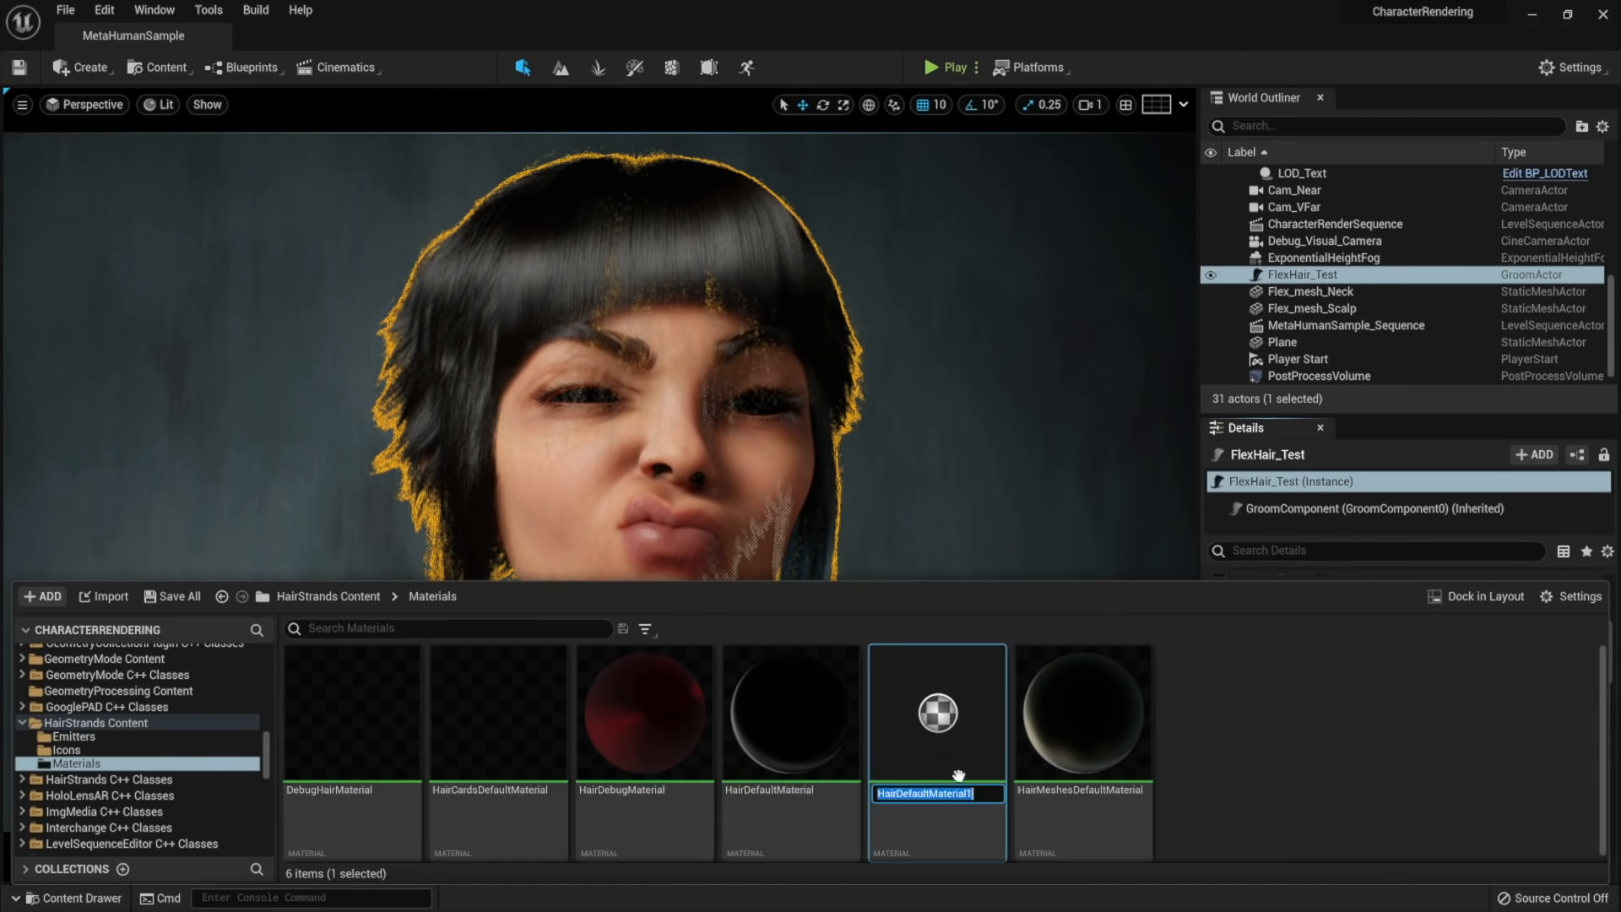
Rename the duplicated hair material HairTestMaterial
key("BackSpace")
key("Left")
key("Left")
key("Left")
key("Left")
key("Left")
key("Left")
key("Left")
key("BackSpace")
key("BackSpace")
type("Te")
key("Return")
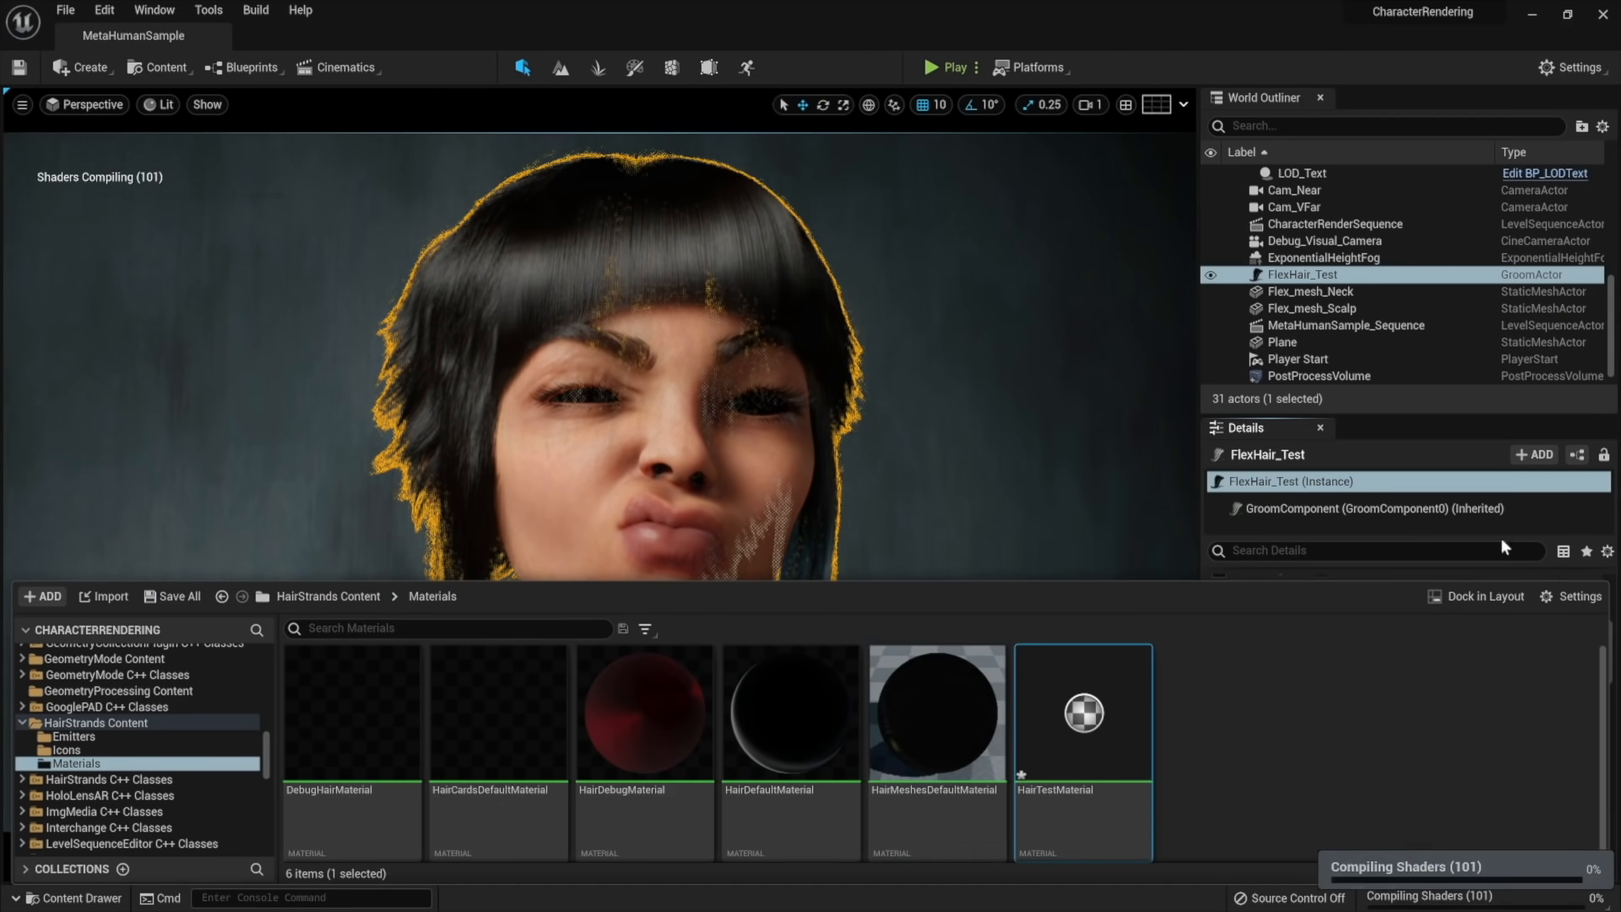
Assign HairTestMaterial to Element 0 of the FlexHair_Test groom and open its material graph
left_click_drag(1412, 415, 1412, 348)
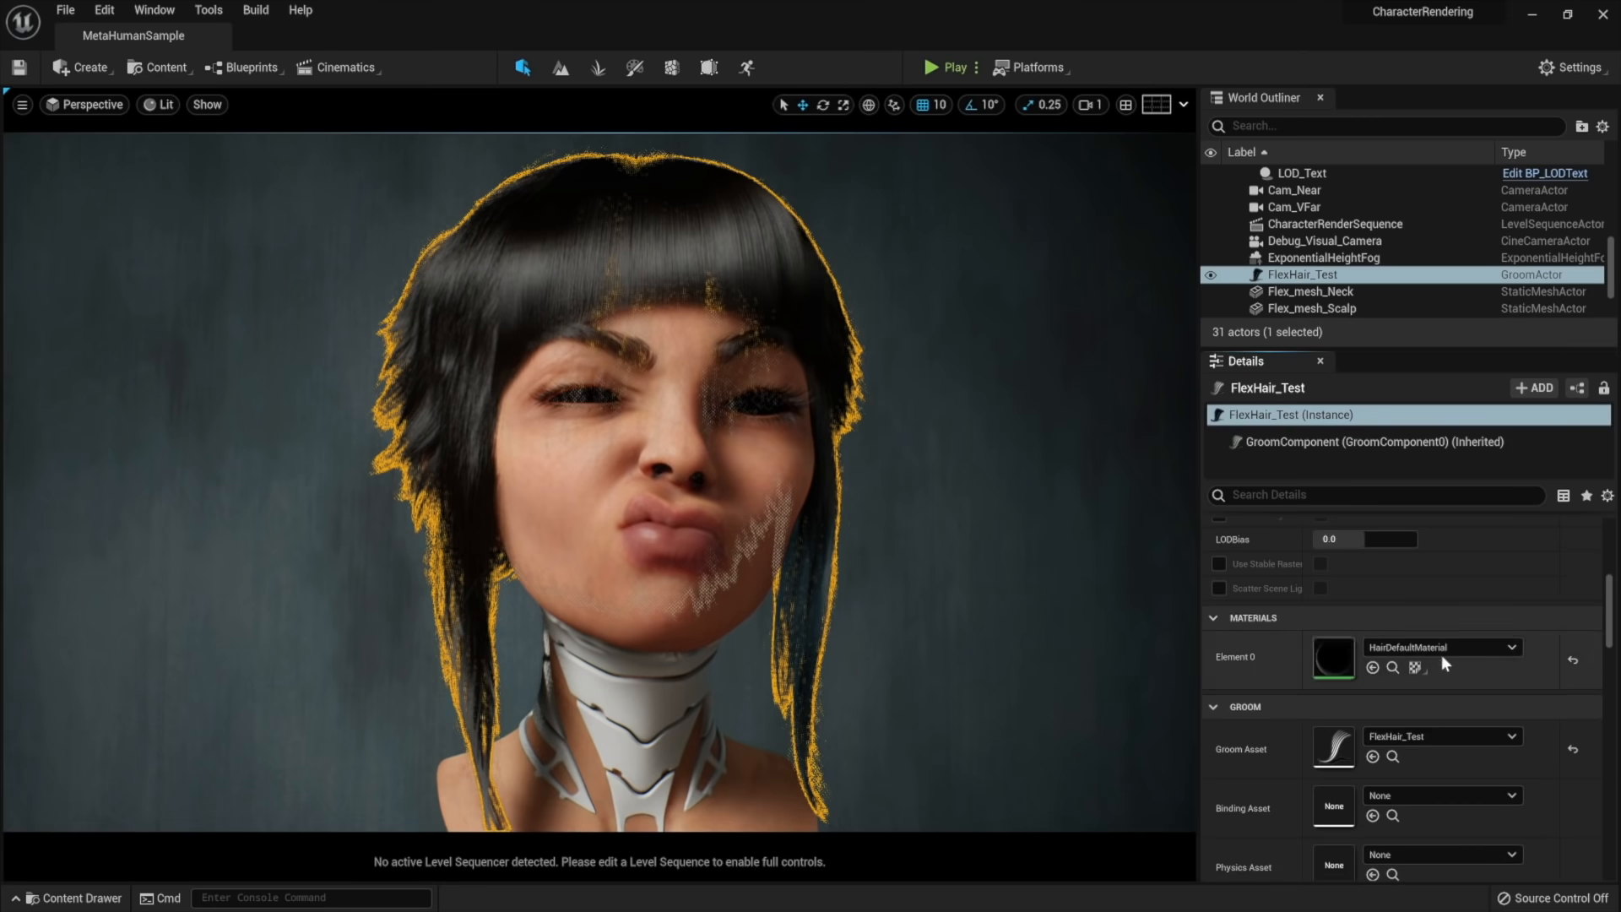
left_click(1441, 647)
left_click(1554, 549)
double_click(1342, 671)
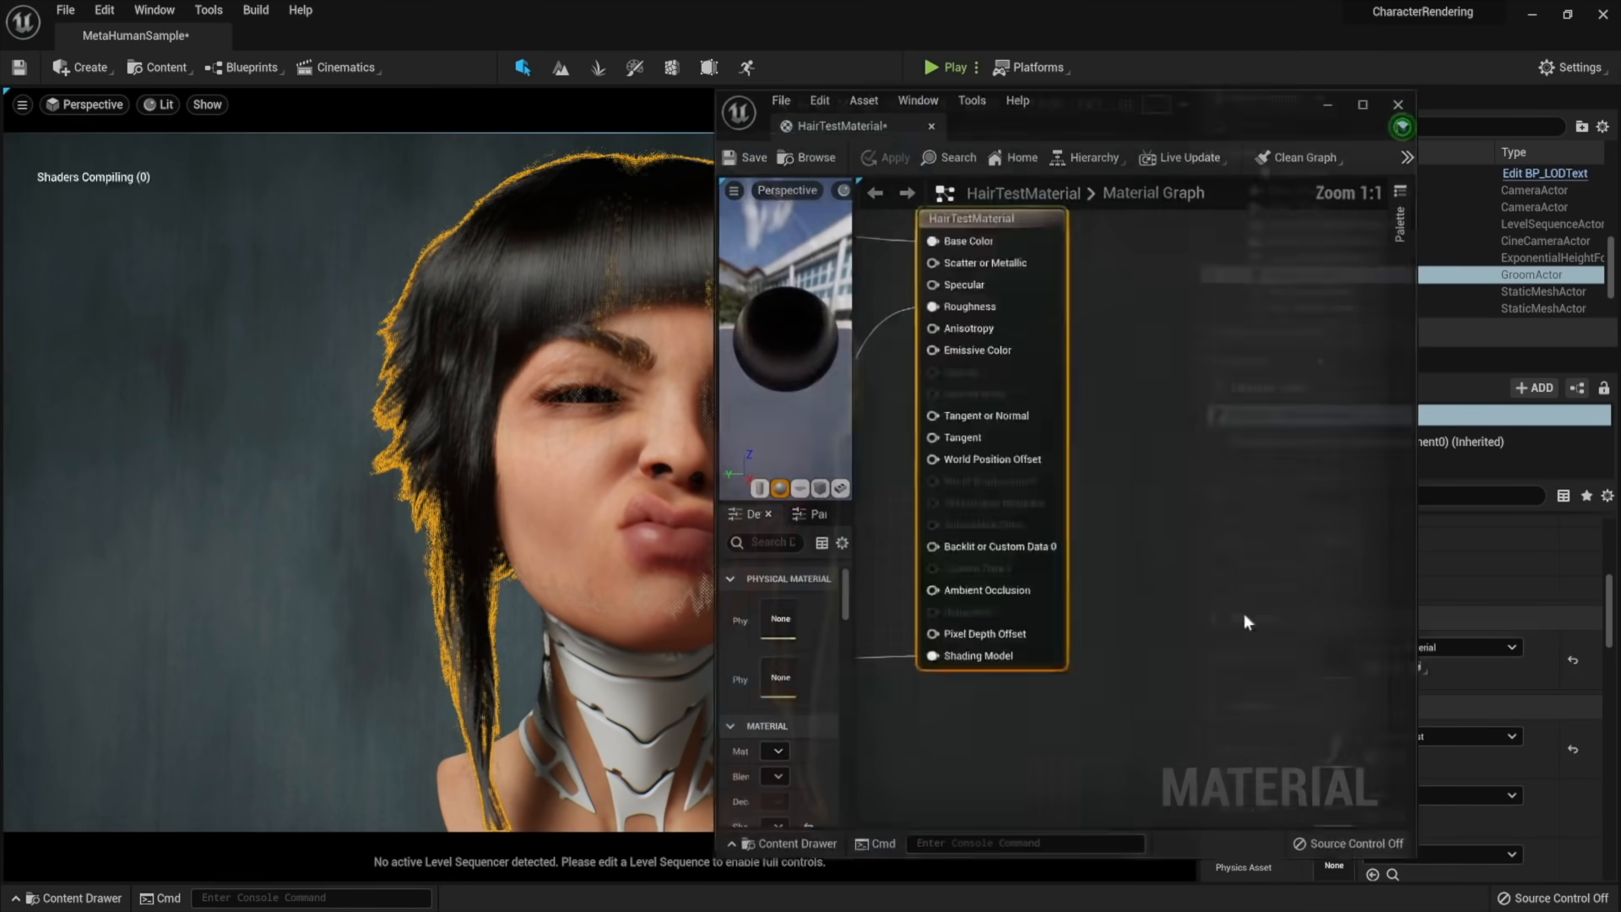
Add a CheckerPattern node to the HairTestMaterial graph and place it near the Color node
right_click(1011, 500)
type("checker")
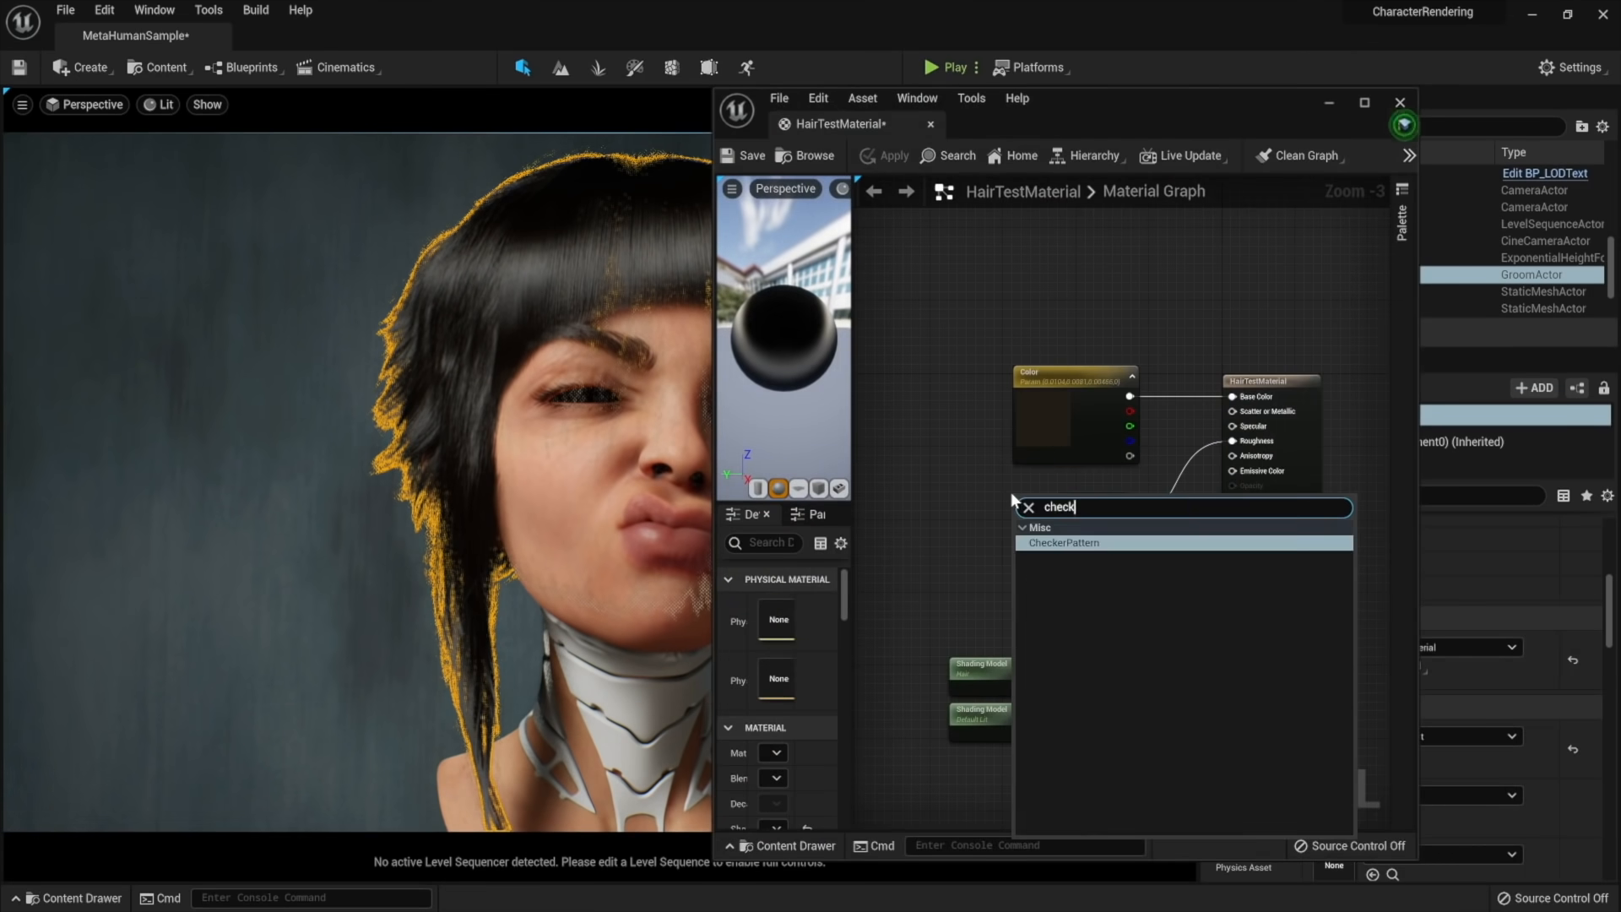
left_click(1056, 544)
left_click_drag(1018, 513, 1029, 325)
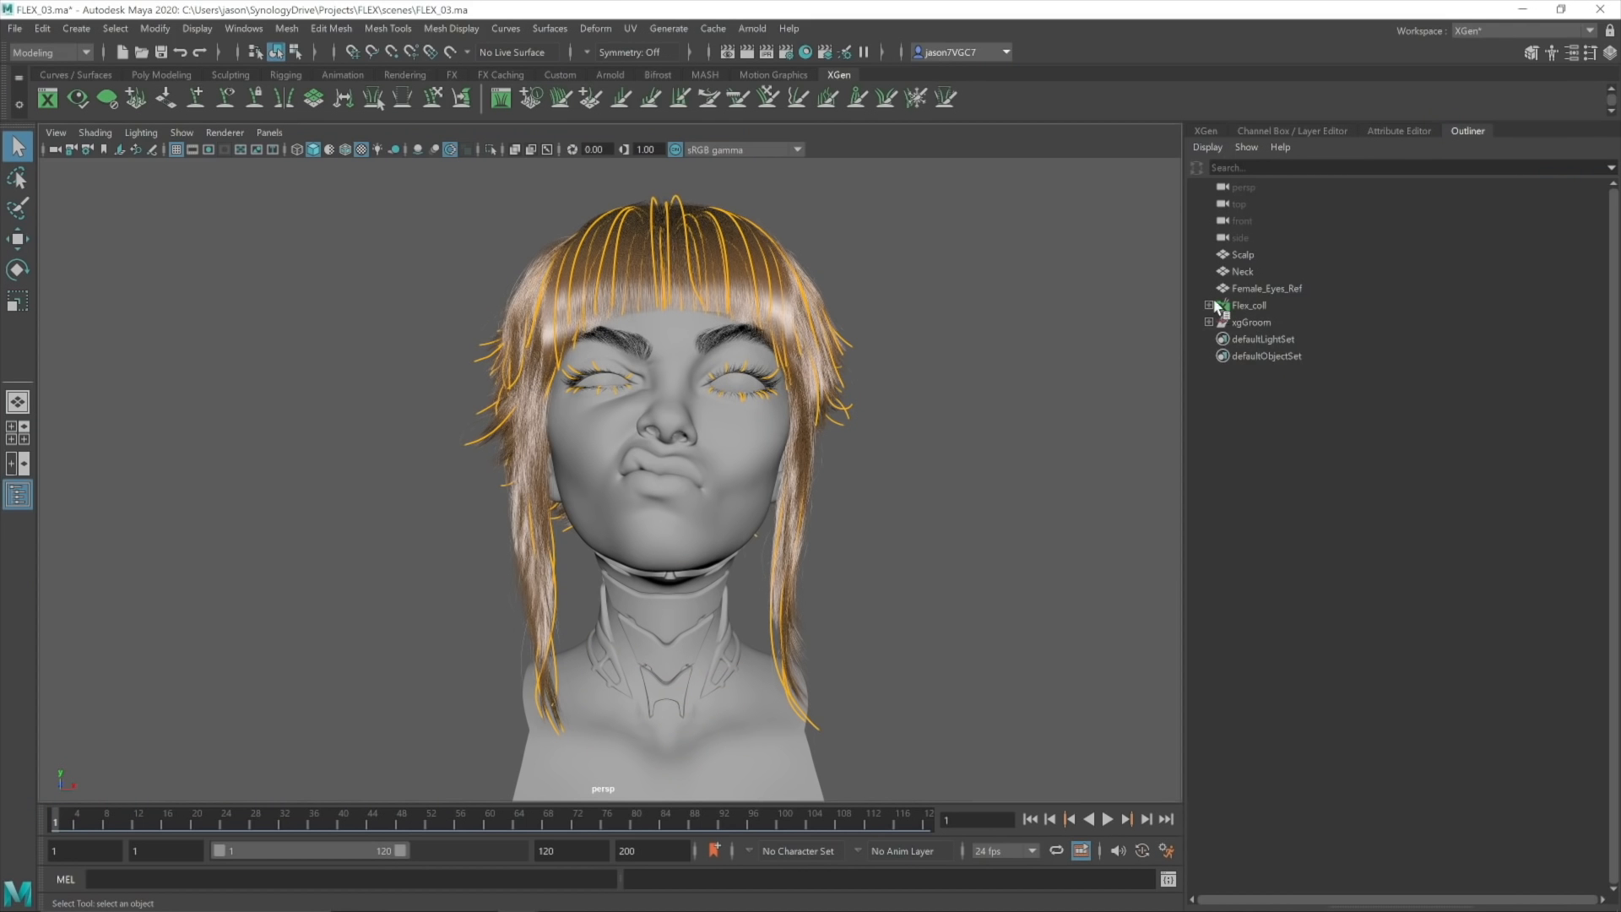
In Maya, convert the Hair, Bangs, Brows and Lashes descriptions of Flex_coll to interactive grooms
left_click(1209, 305)
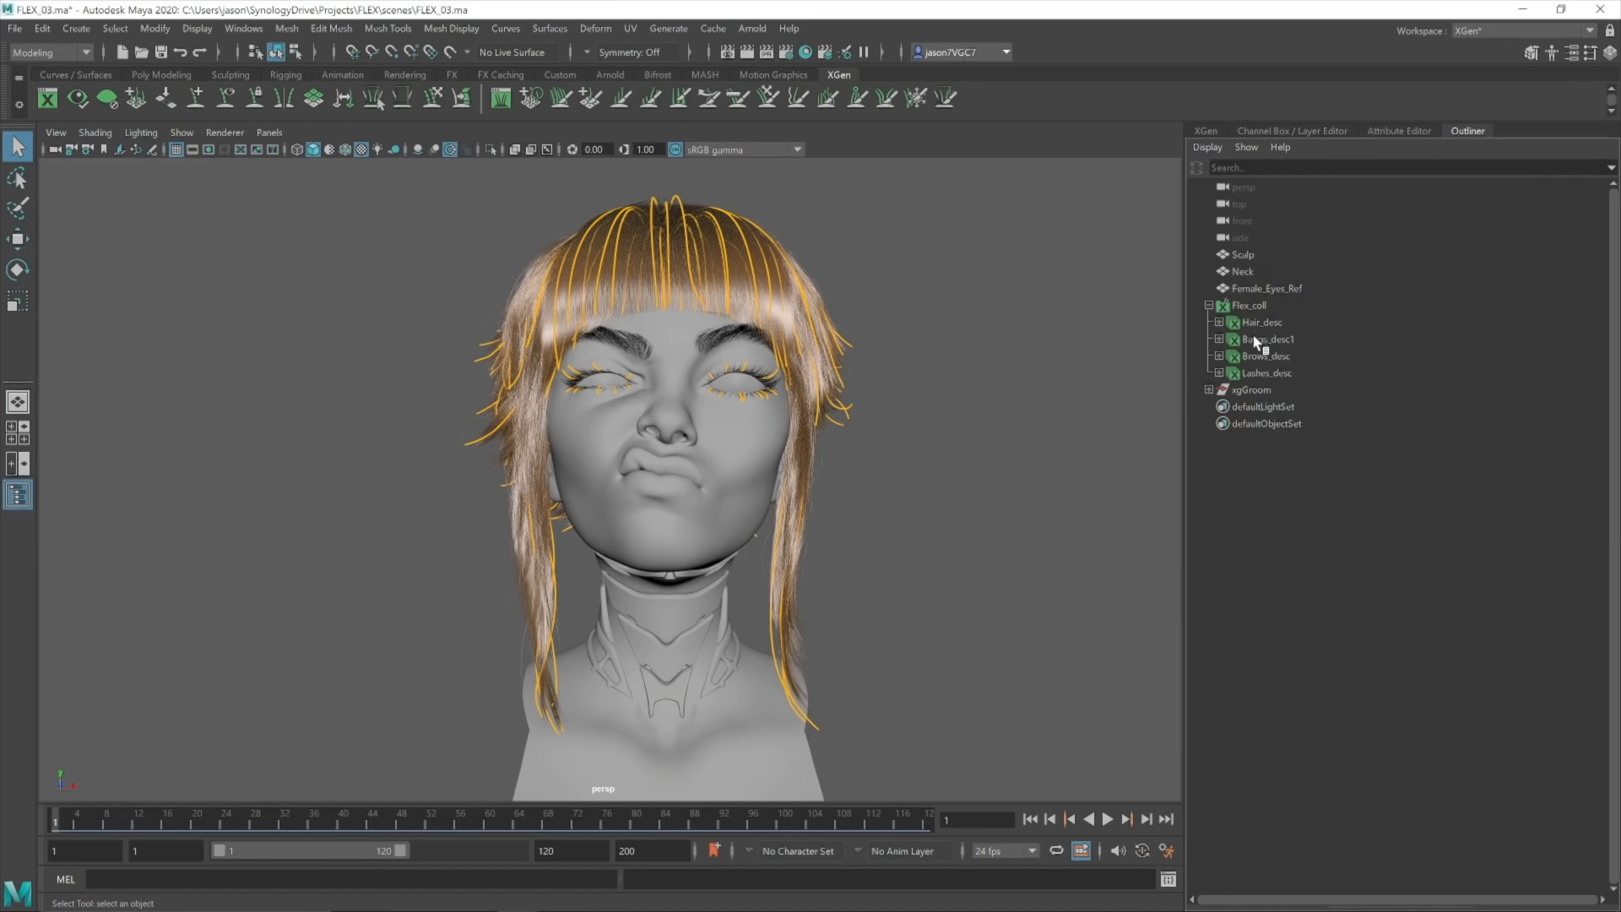
left_click(1262, 322)
left_click(1267, 373, "shift")
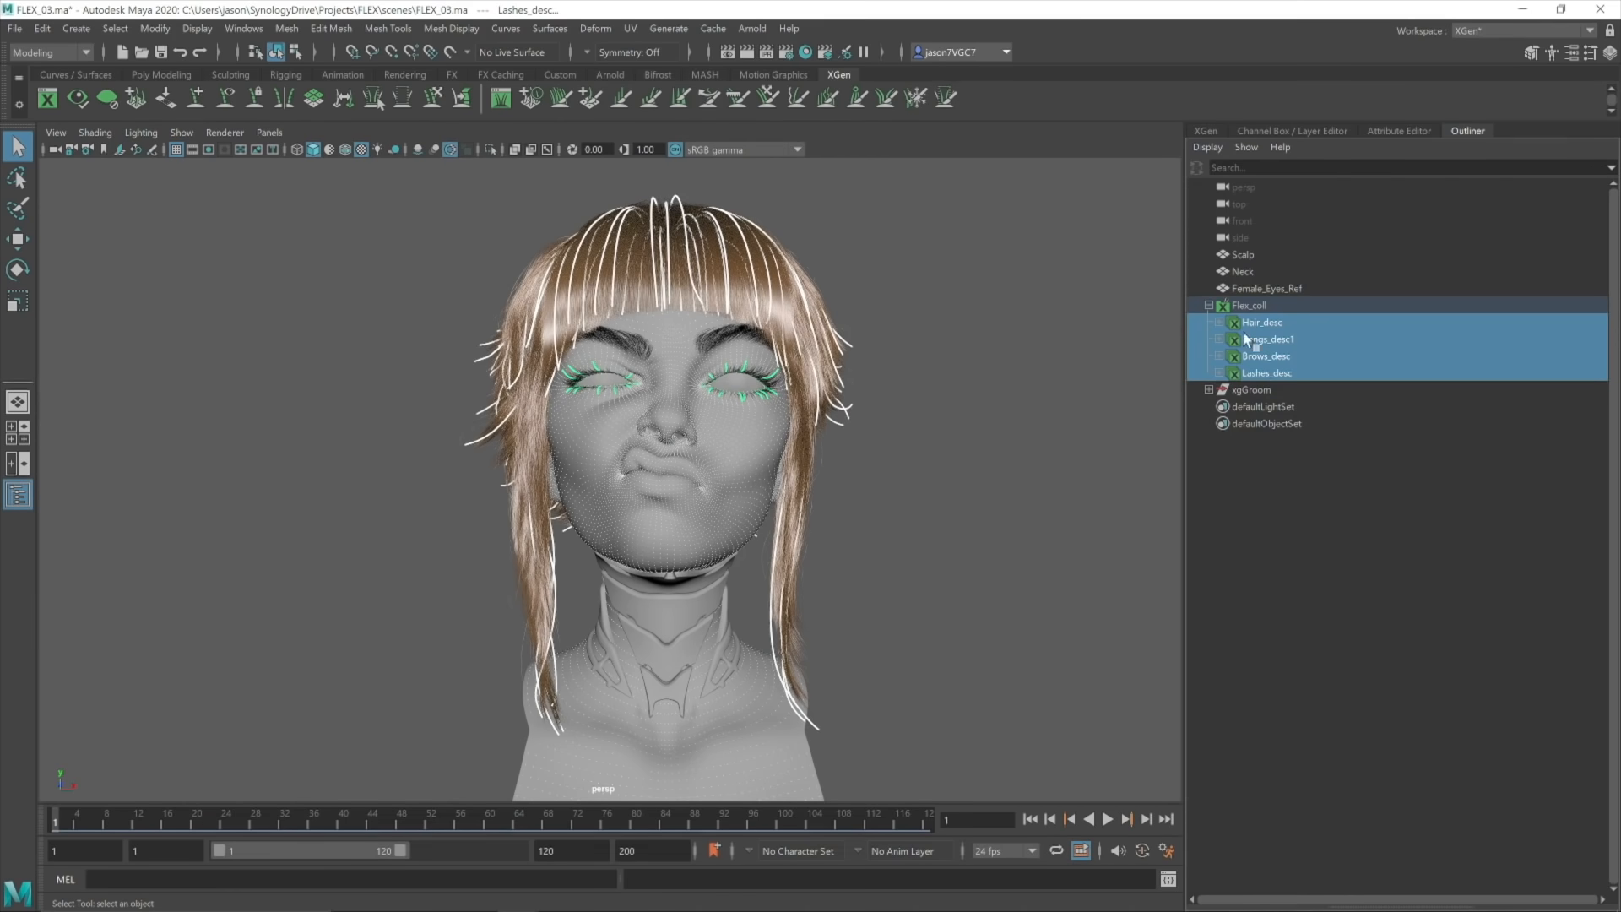
left_click(670, 28)
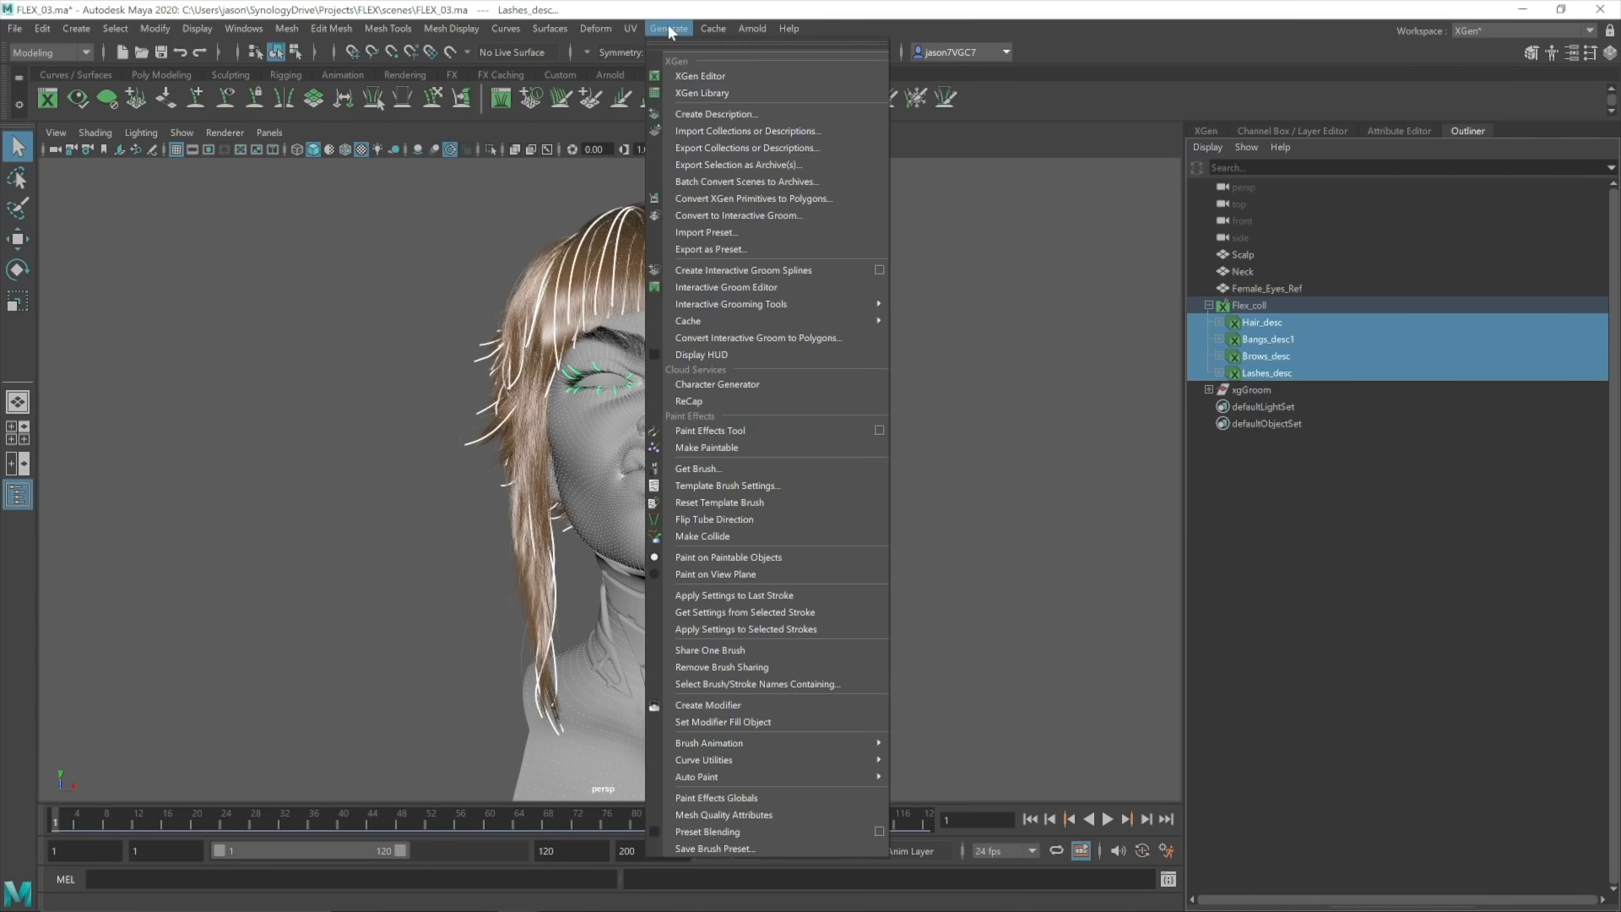
left_click(738, 215)
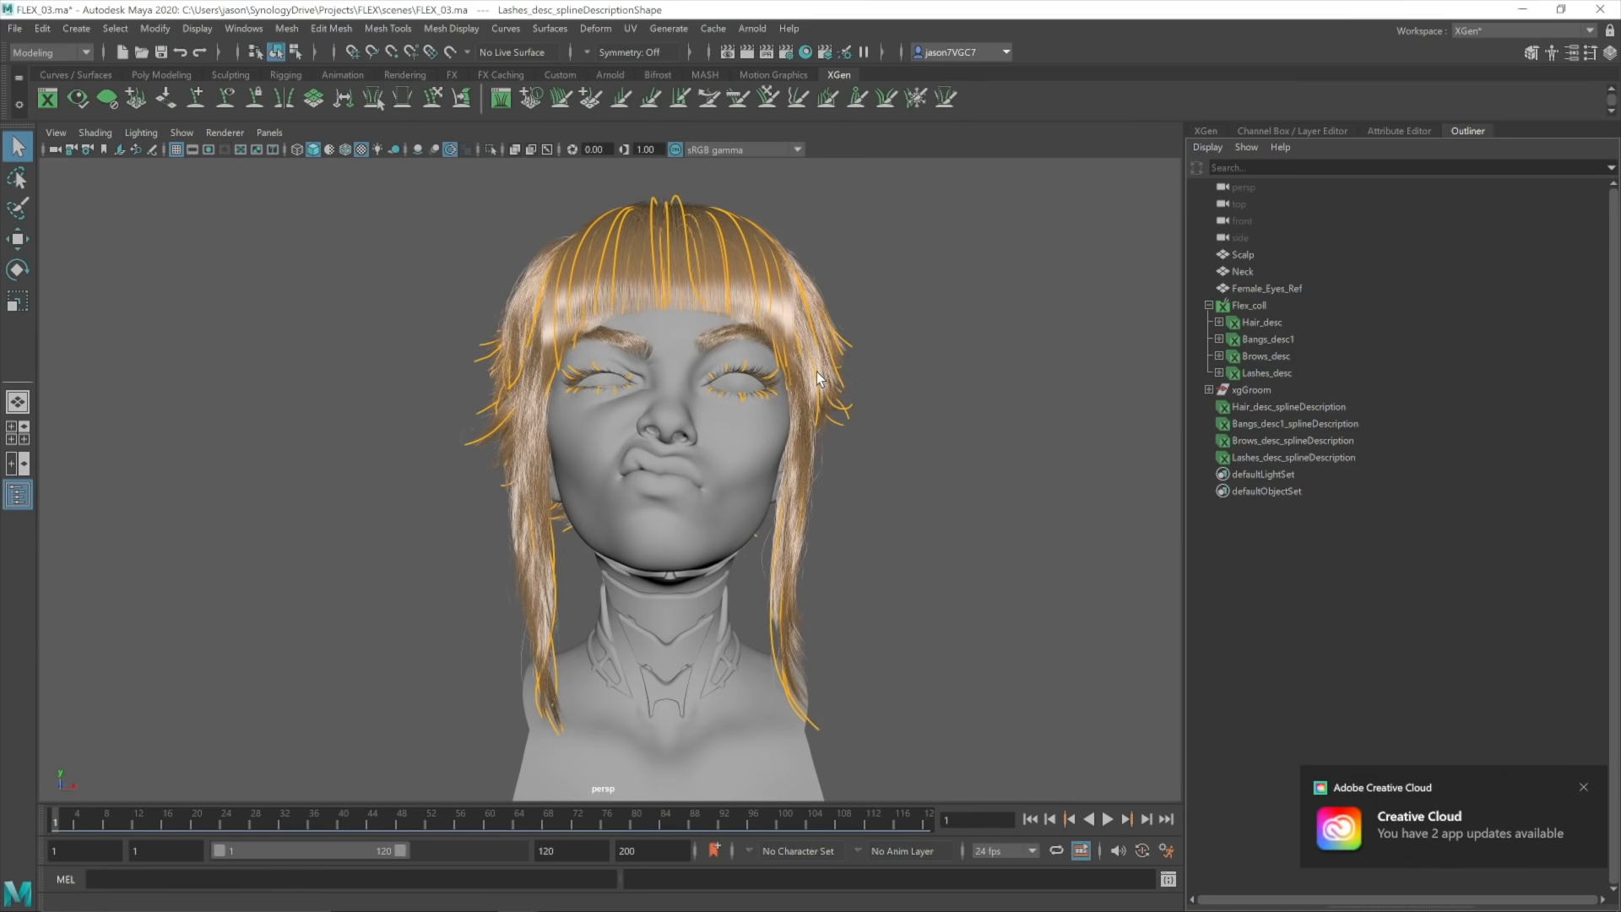
Hide the Flex_coll collection so only the converted interactive grooms remain displayed on the head
left_click(1258, 306)
key("ctrl+h")
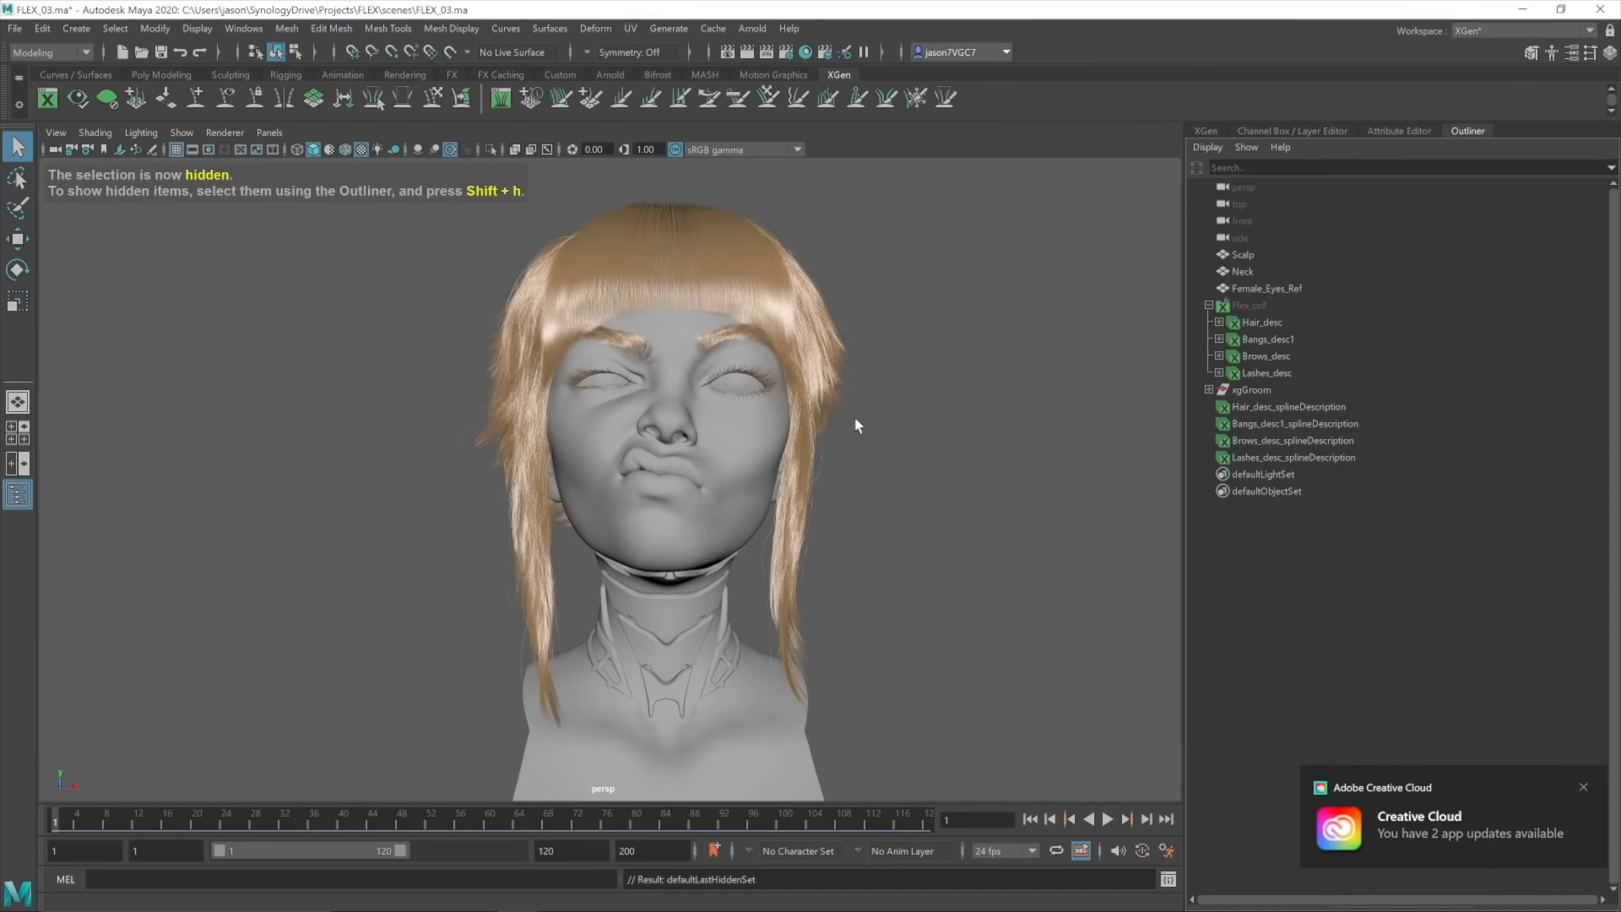
left_click_drag(854, 425, 1016, 432, "alt")
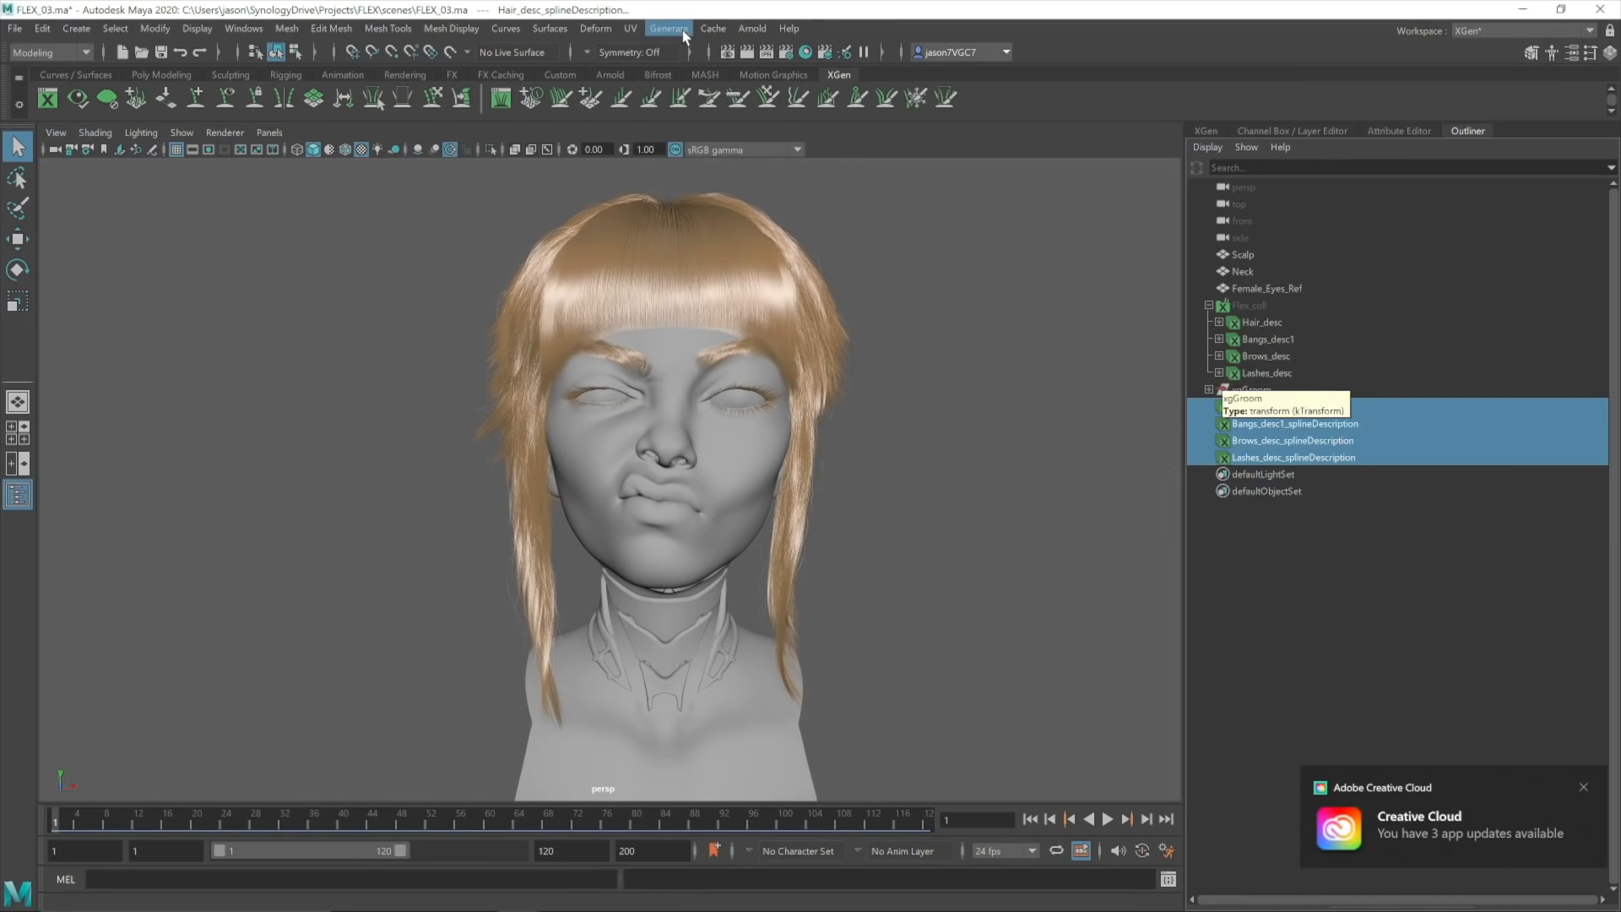
Create a new Alembic cache for the four hair, bangs, brows and lashes spline descriptions with Write Final Width enabled
left_click(669, 28)
mouse_move(832, 321)
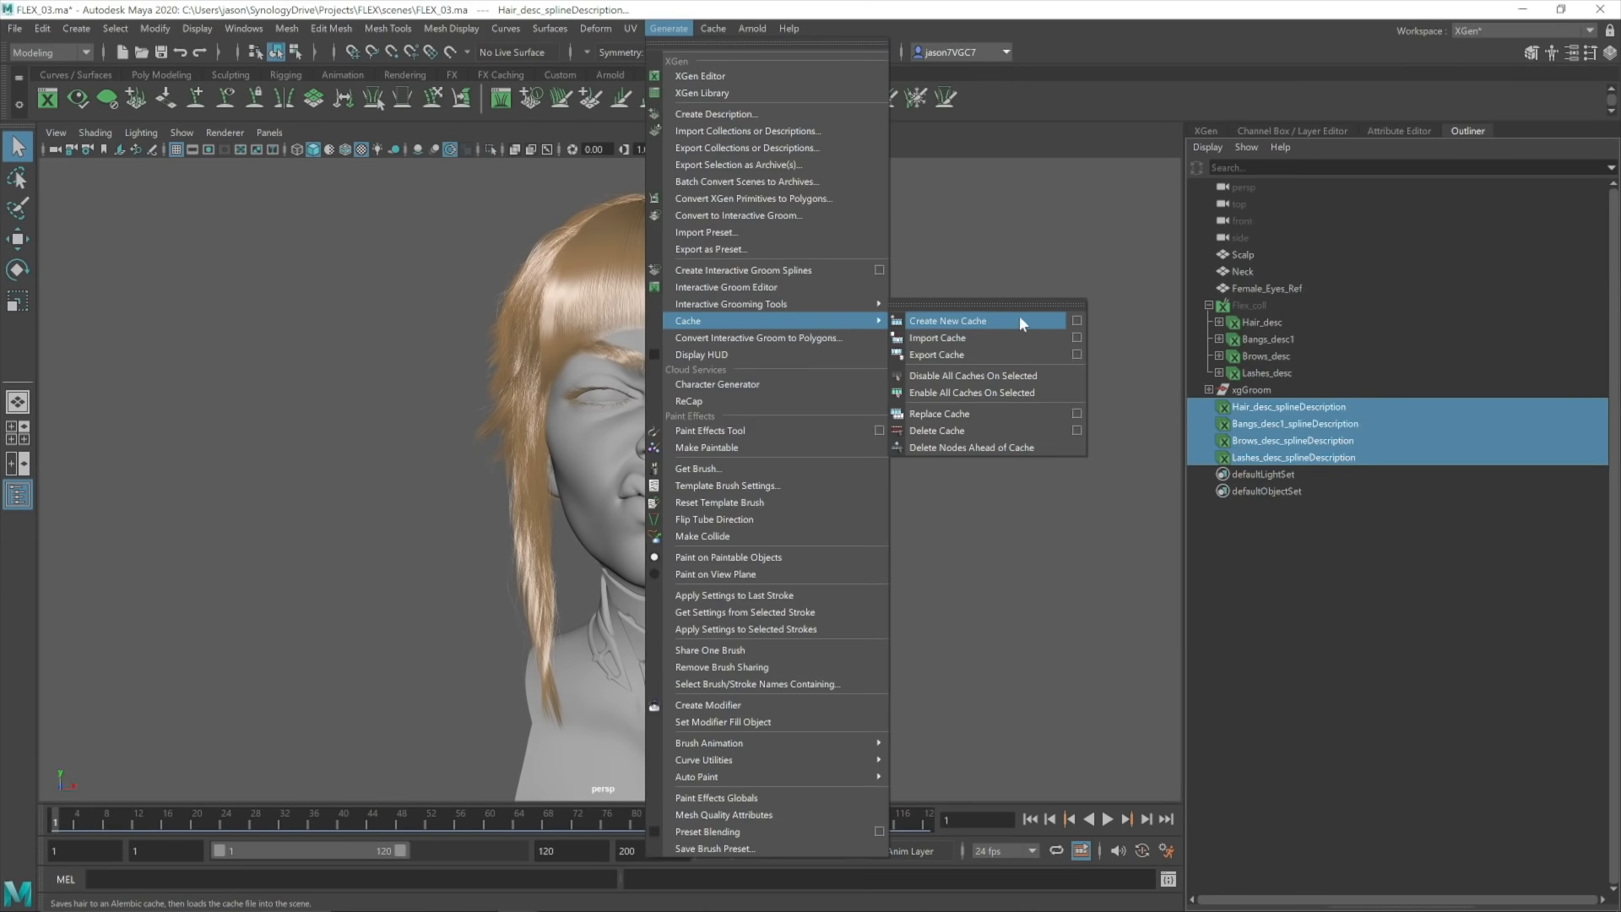
left_click(1077, 321)
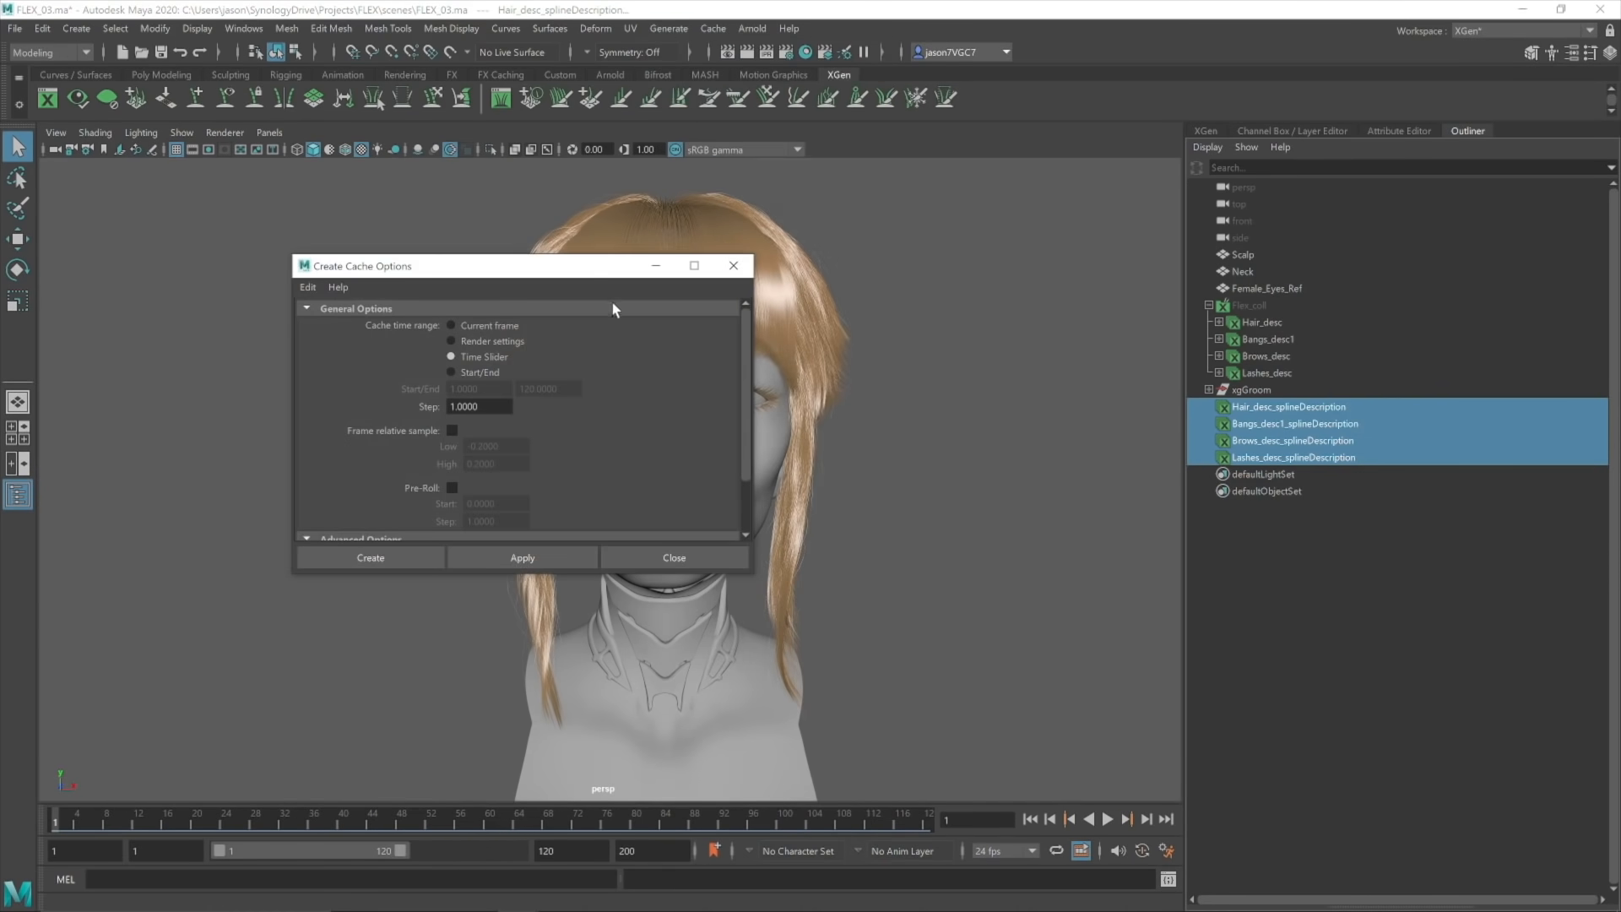
left_click_drag(591, 273, 743, 293)
scroll(724, 456, "down", 3)
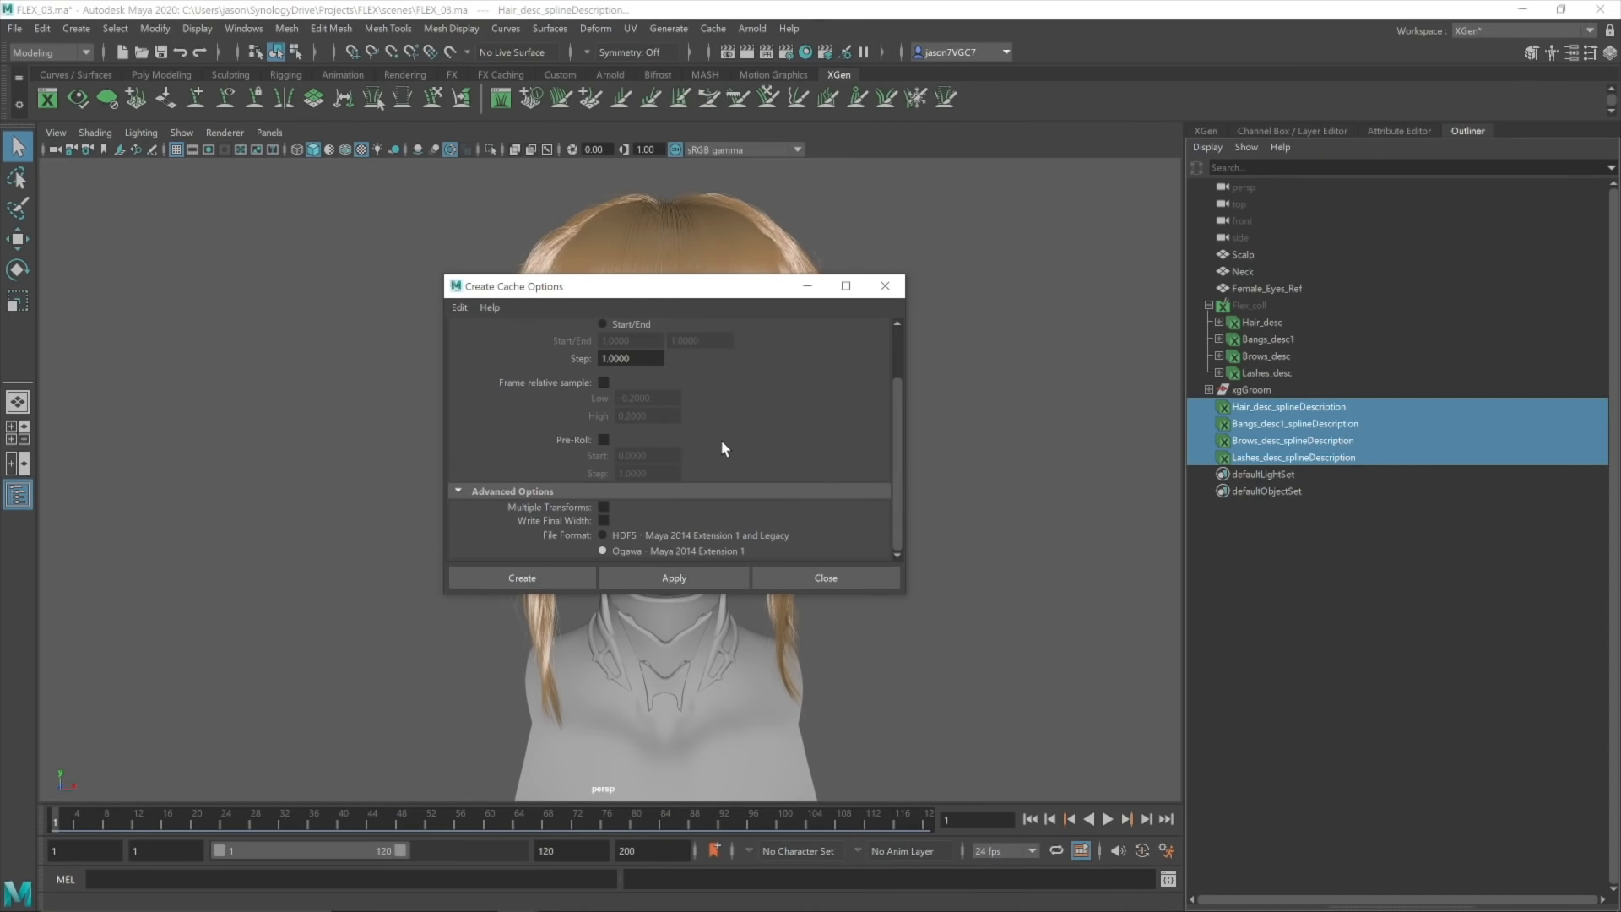
left_click(603, 520)
left_click(548, 569)
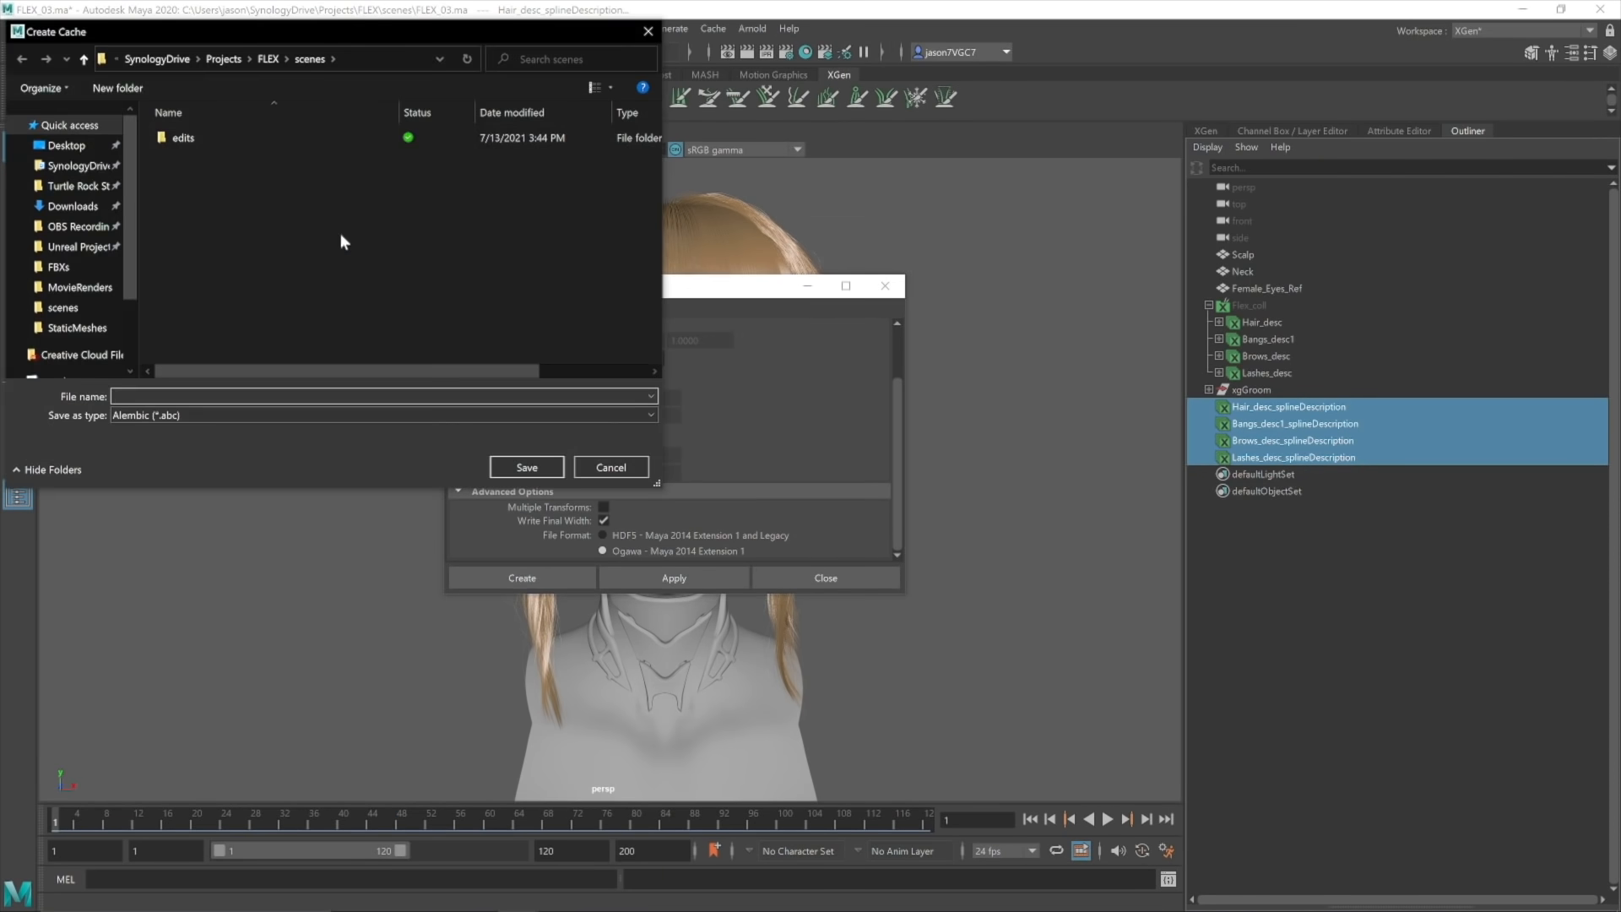
Set the cache's save location to the StaticMeshes folder inside the CharacterRendering project's Content folder
left_click(80, 246)
double_click(203, 138)
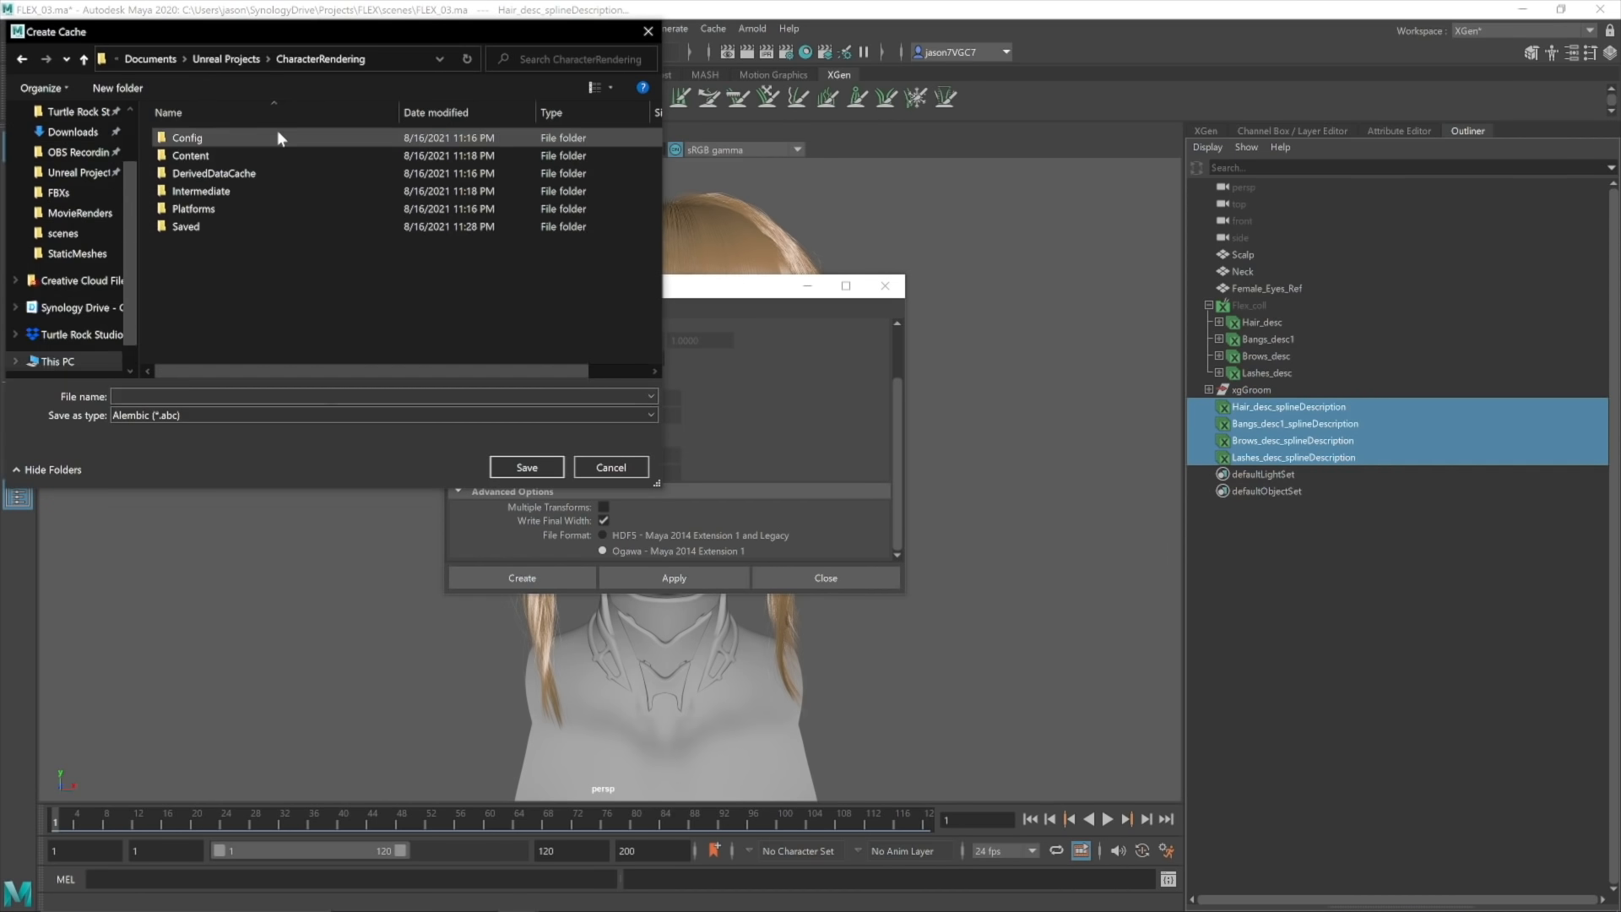
double_click(203, 155)
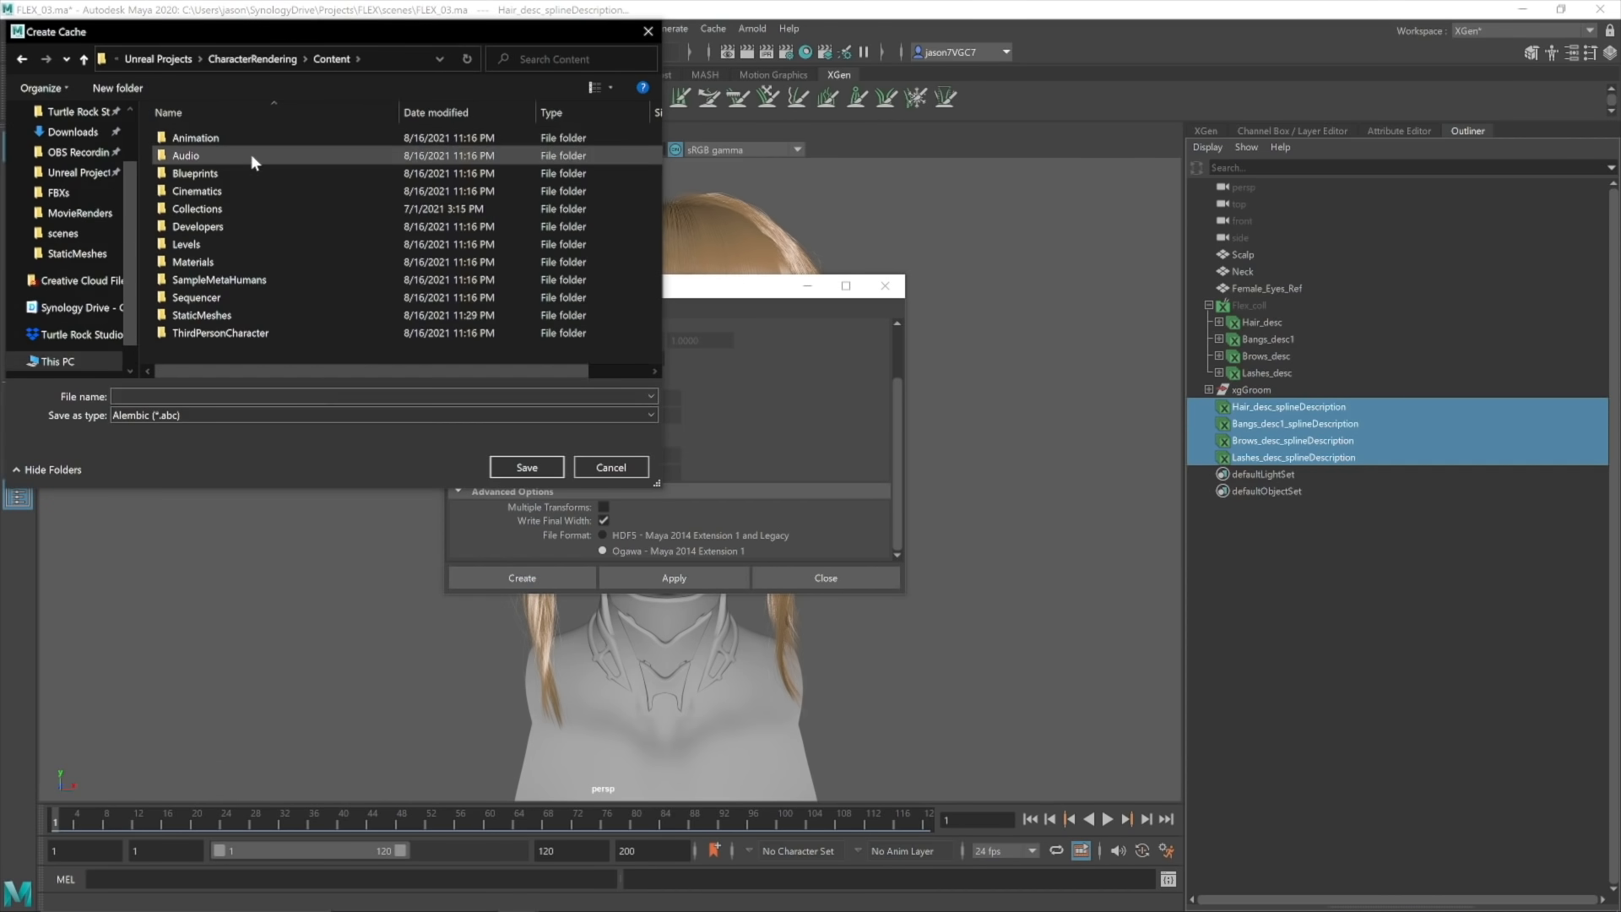
double_click(276, 317)
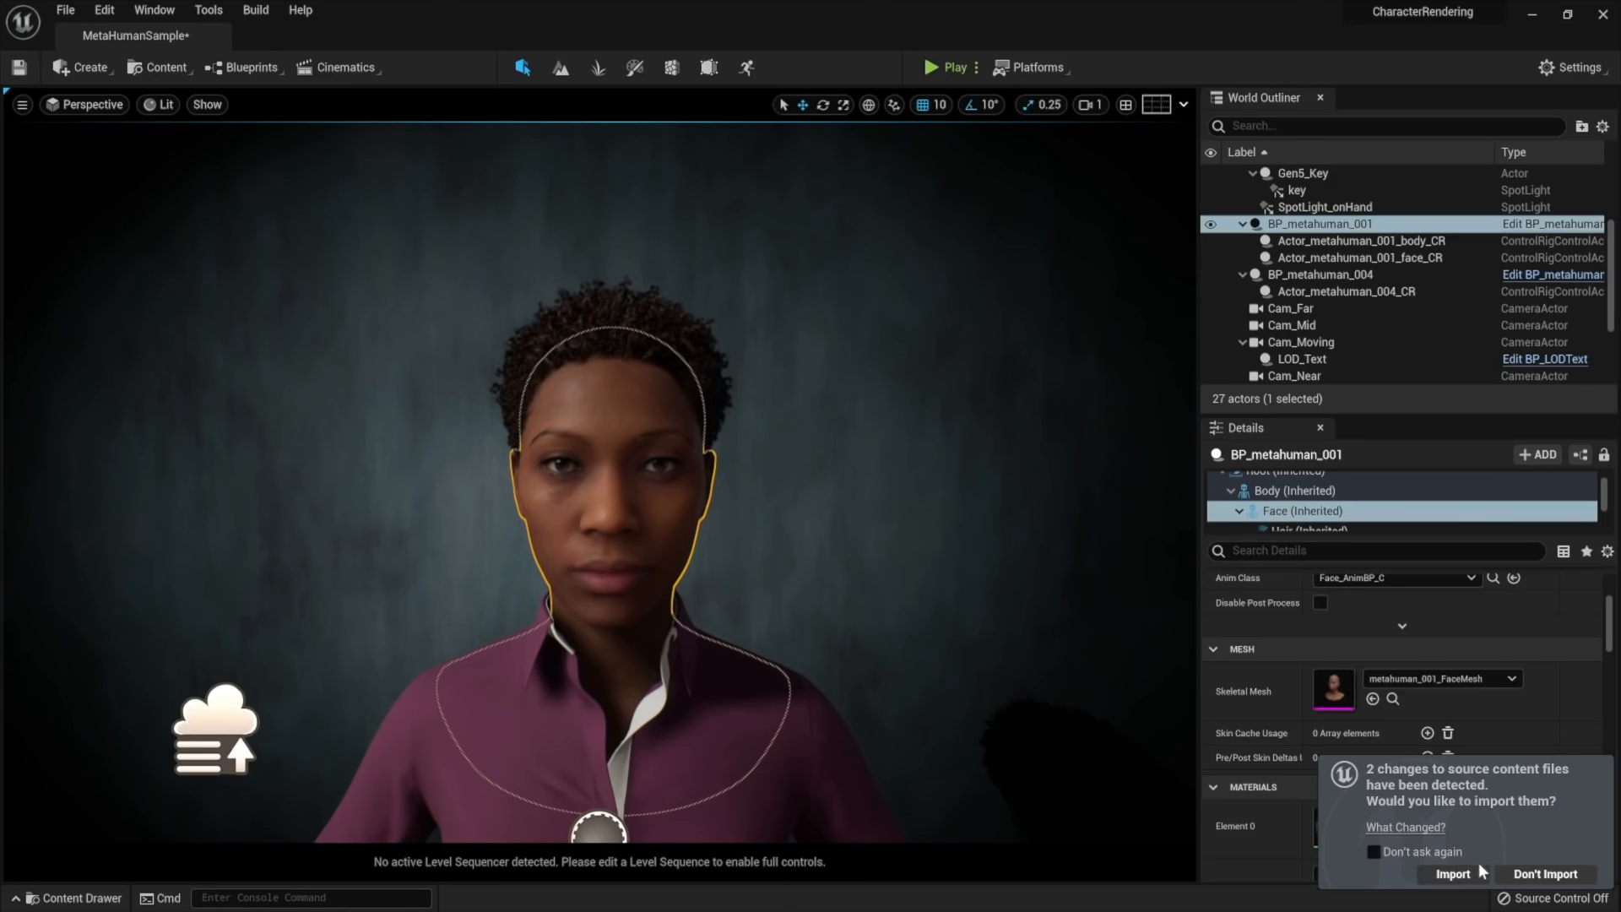
Switch to Unreal Engine, import the changed source files, and place the FlexHair_Test groom in the level at location 0, 0, 0
left_click(1453, 874)
left_click(959, 608)
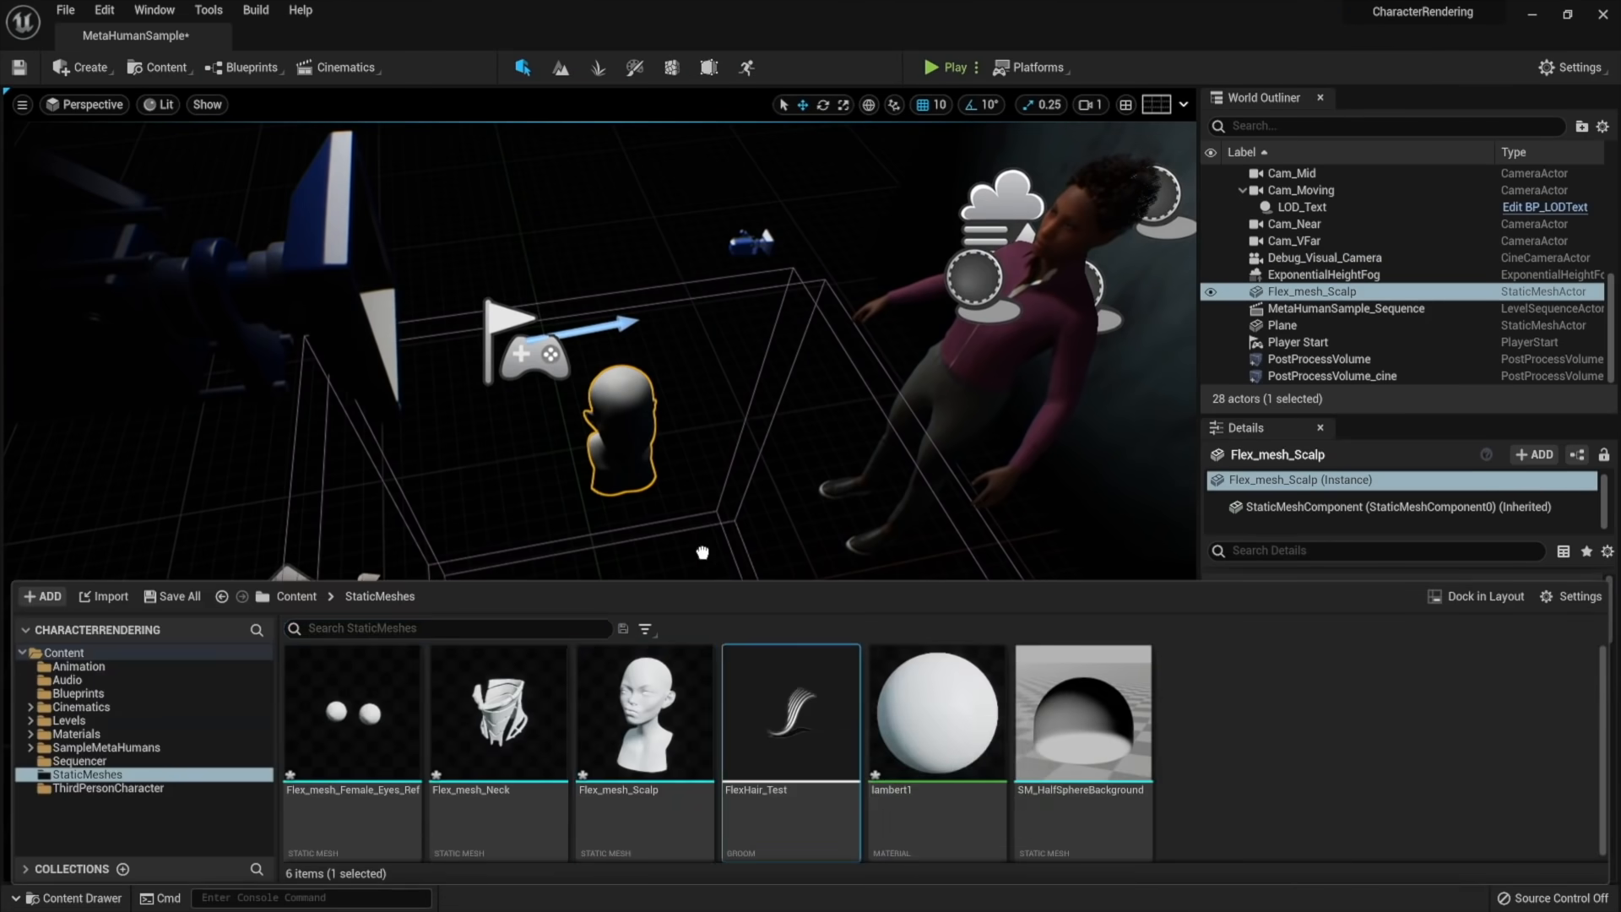
left_click(1395, 629)
left_click(1352, 609)
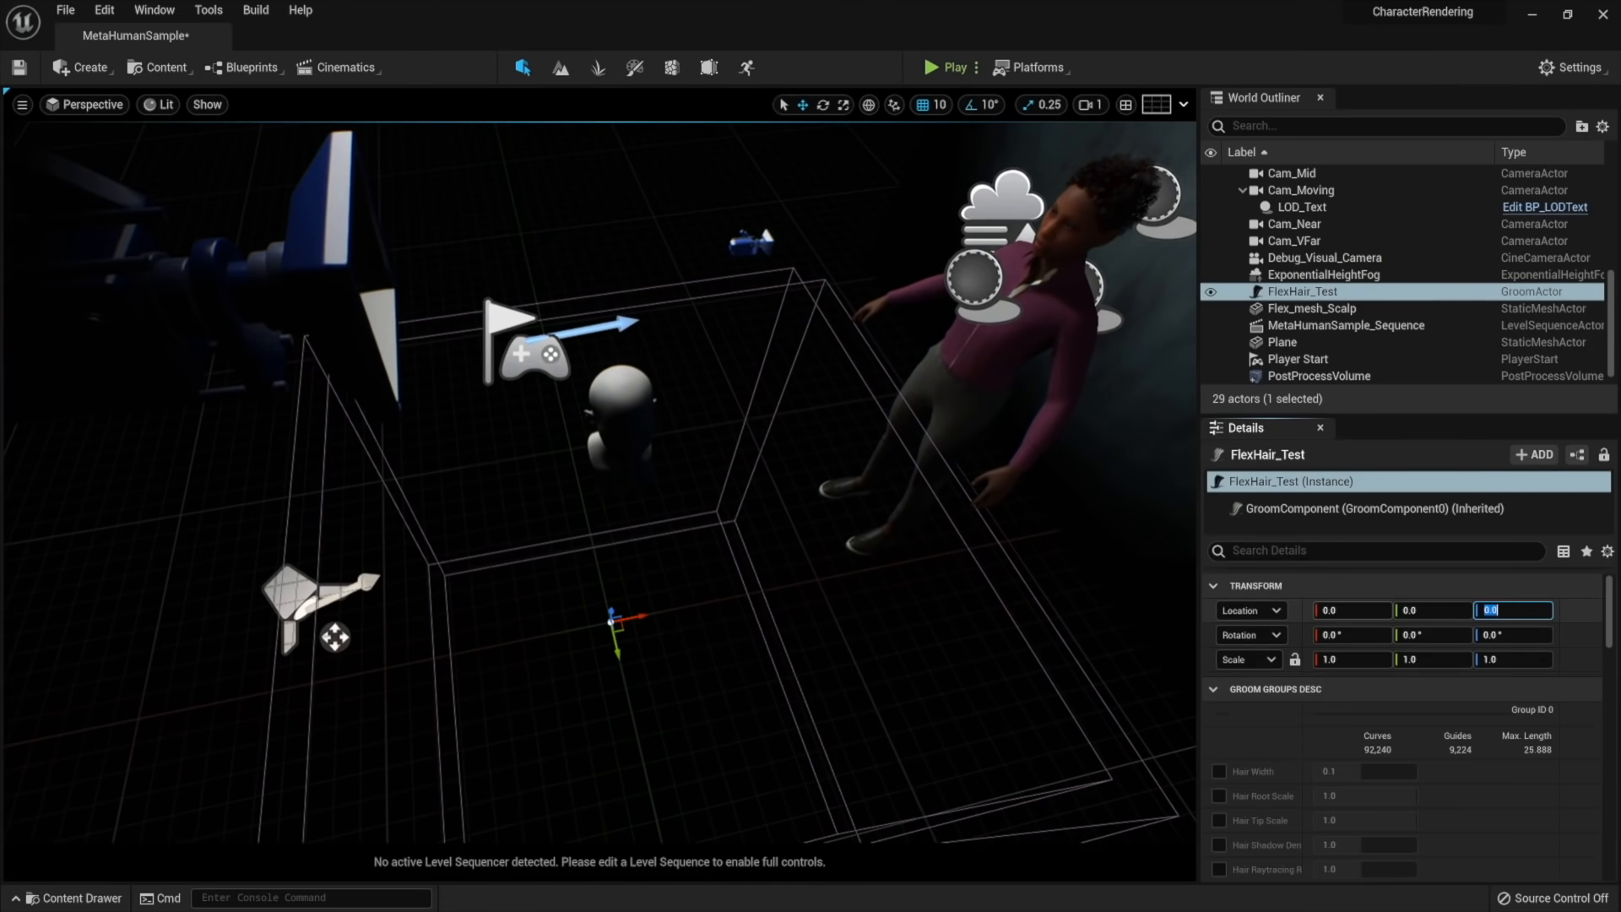
left_click_drag(809, 521, 844, 444, "alt")
left_click_drag(815, 558, 777, 639, "alt")
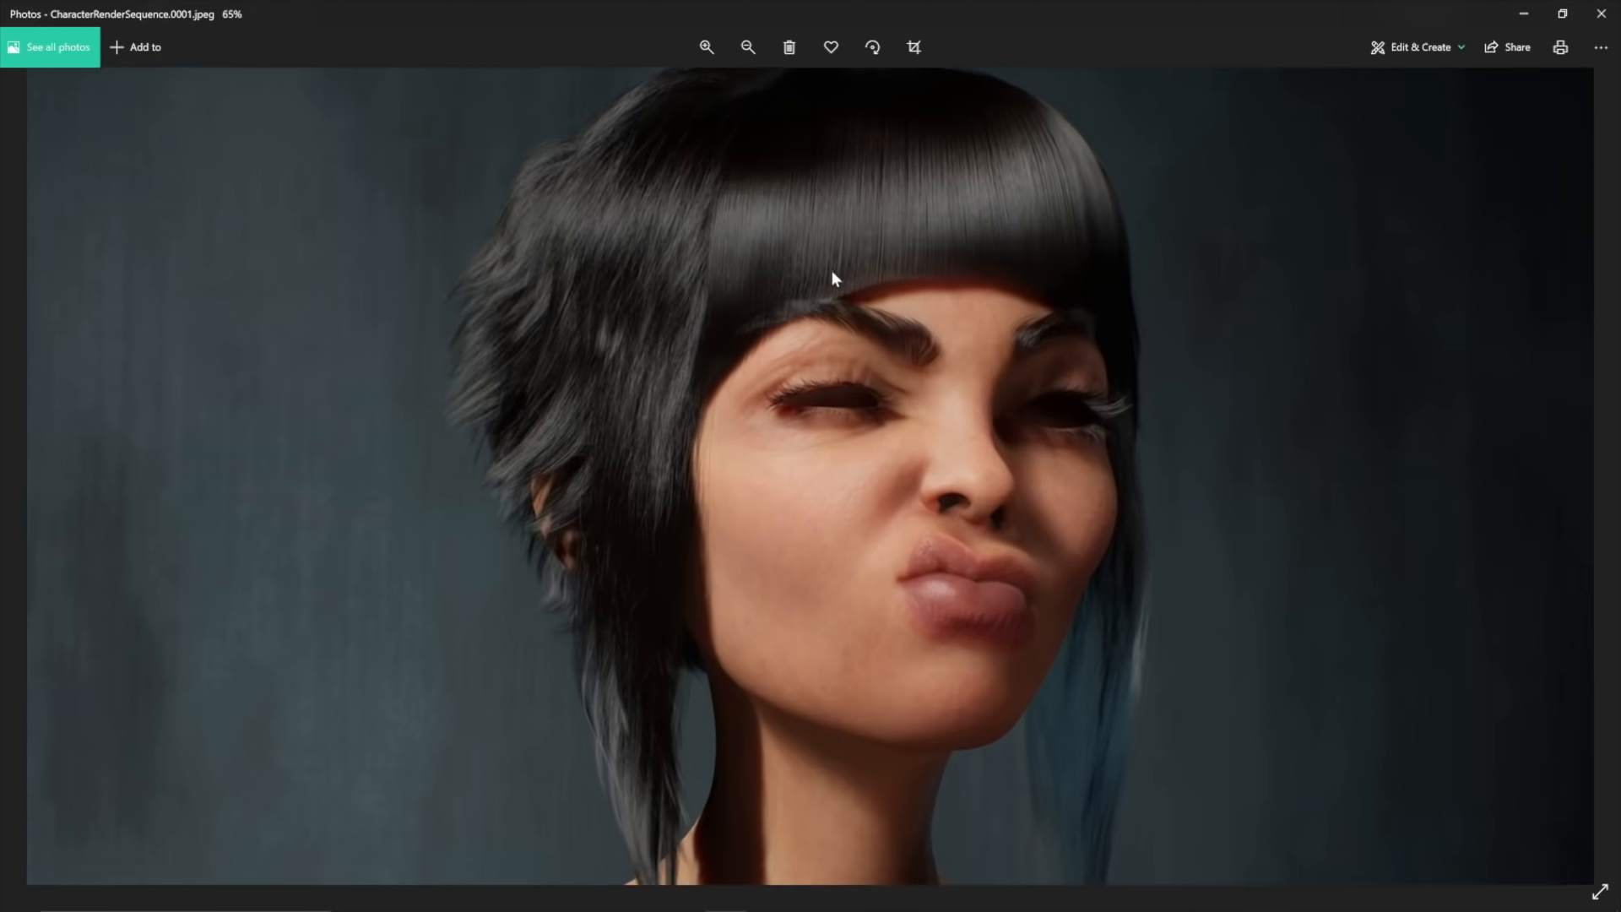
Examine the hair, brows and lashes in the CharacterRenderSequence.0001 render, and view the strands settings of the Flex_Lashes groom
scroll(829, 274, "up", 4)
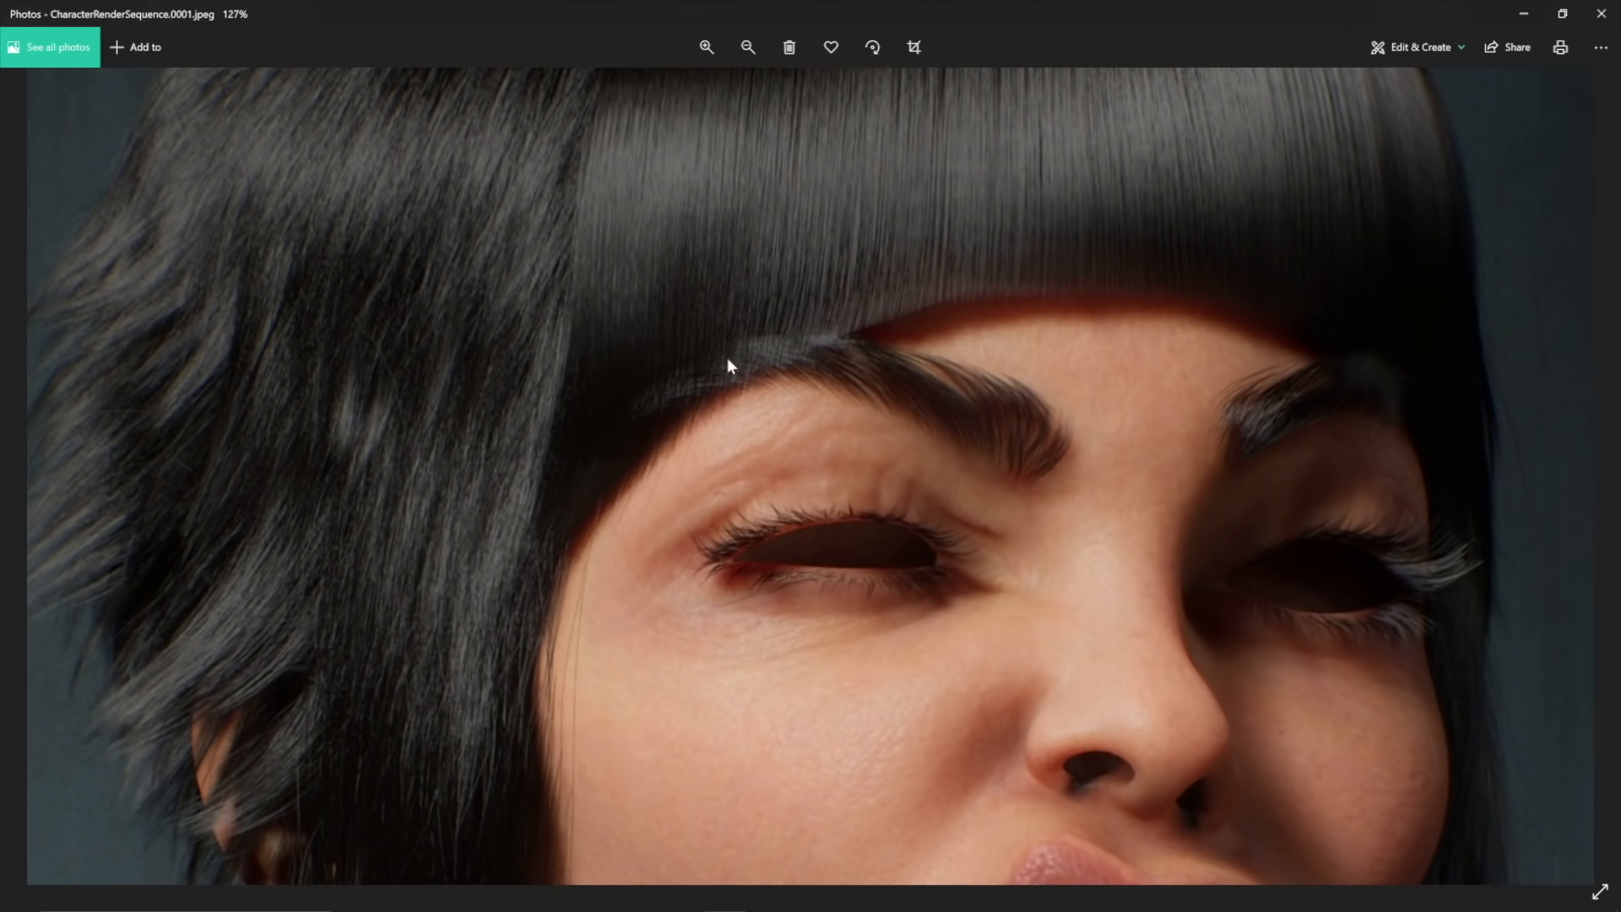
left_click_drag(727, 357, 870, 672)
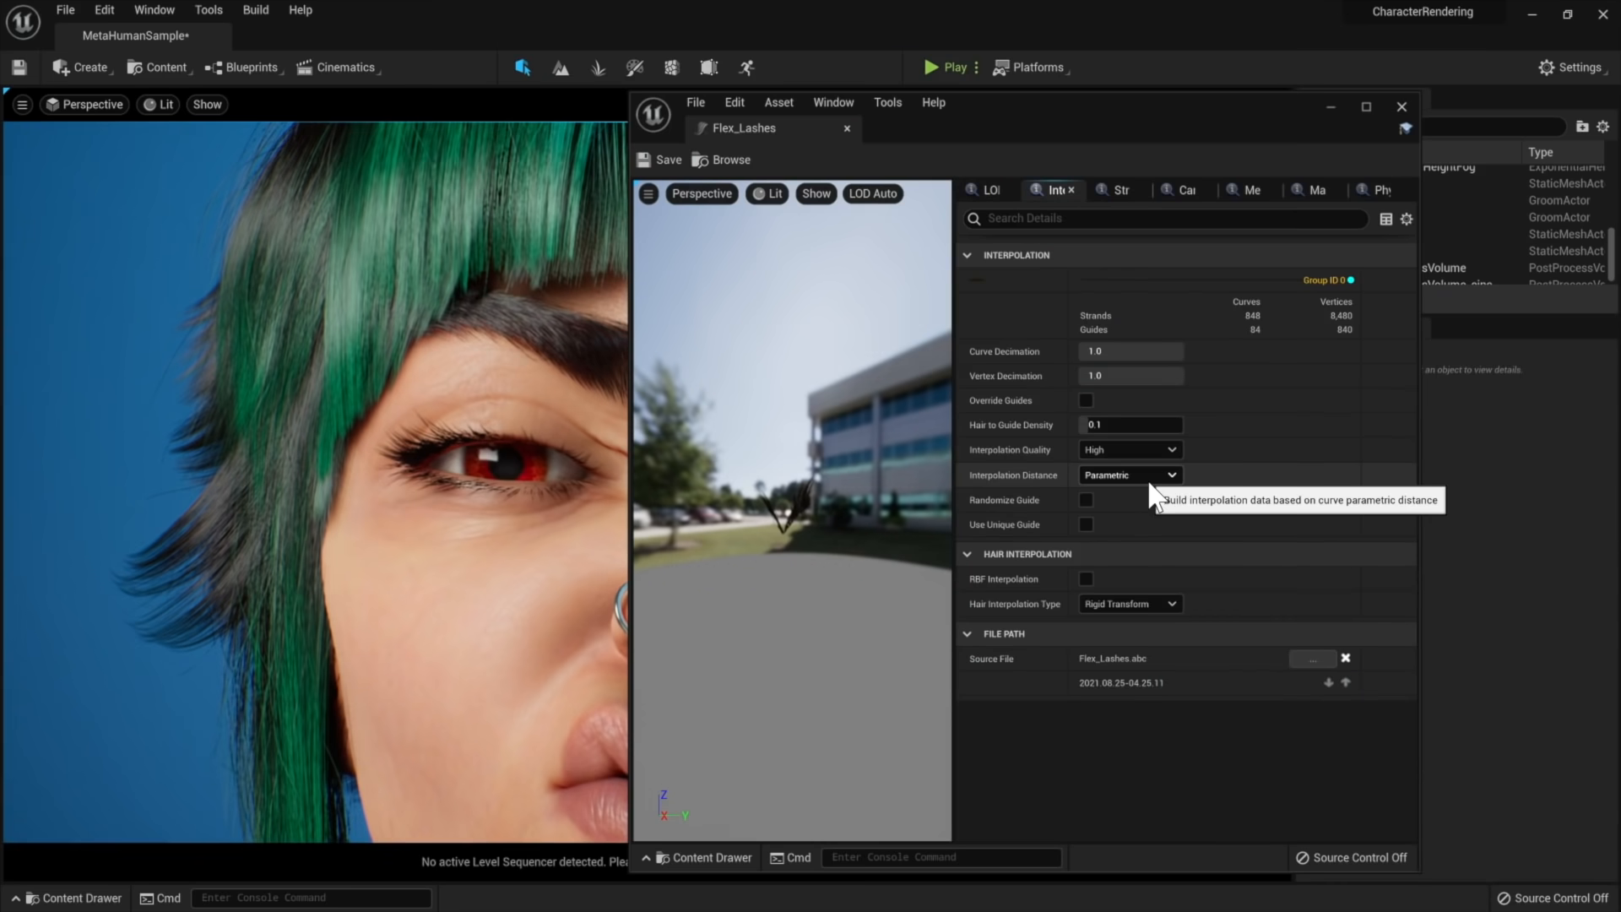
left_click(1111, 193)
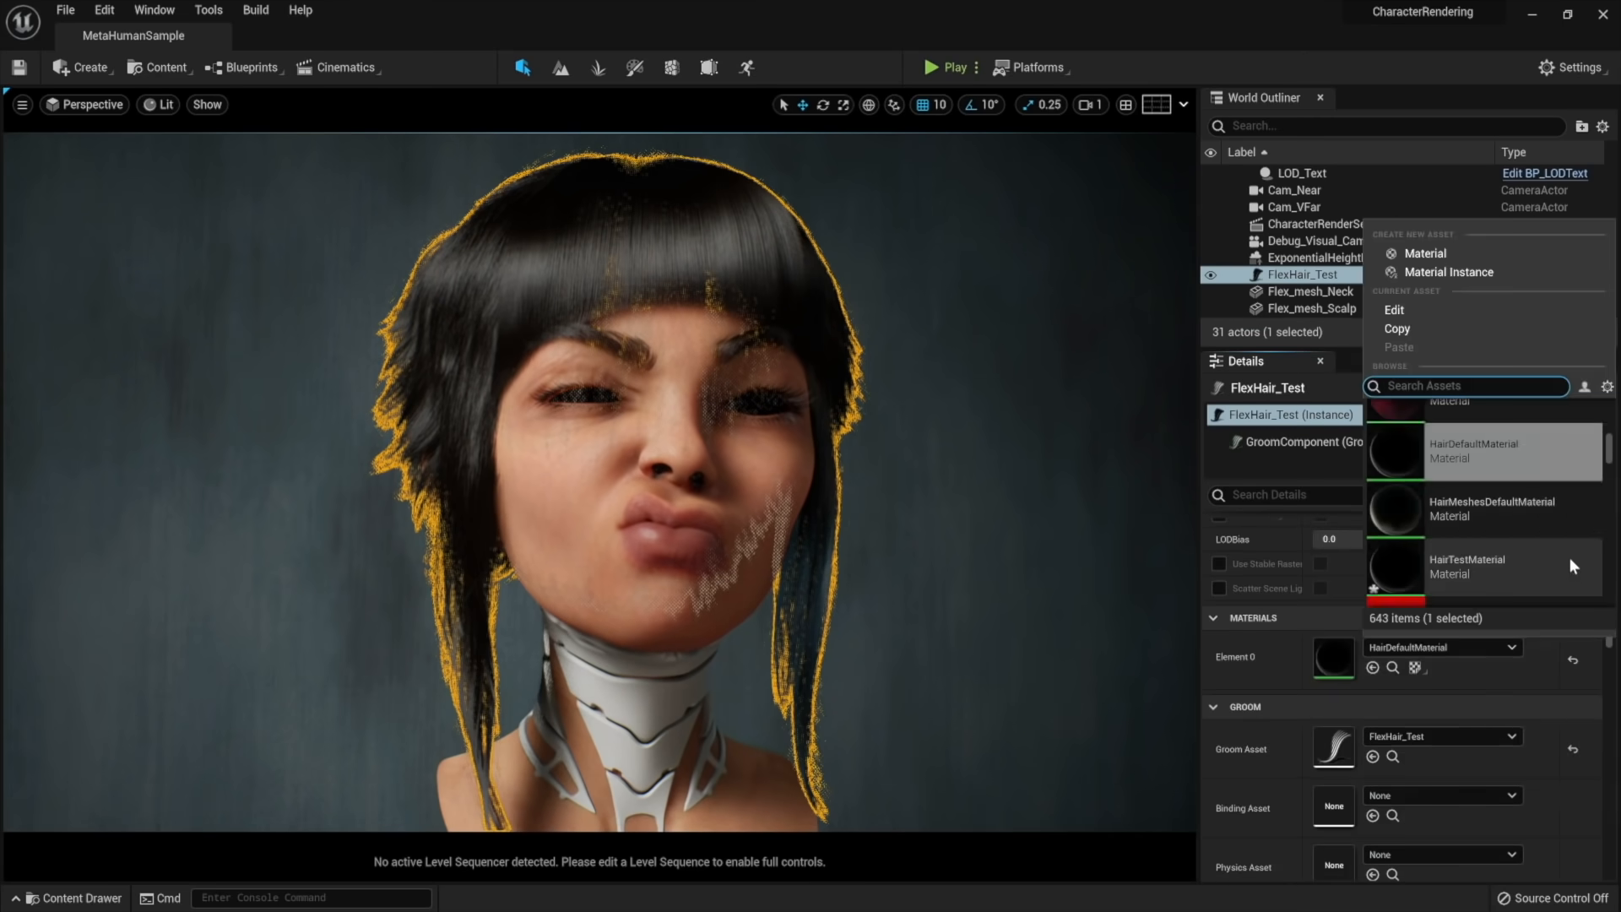
Assign HairTestMaterial to Element 0 of the FlexHair_Test groom and open the material for editing
left_click(1569, 557)
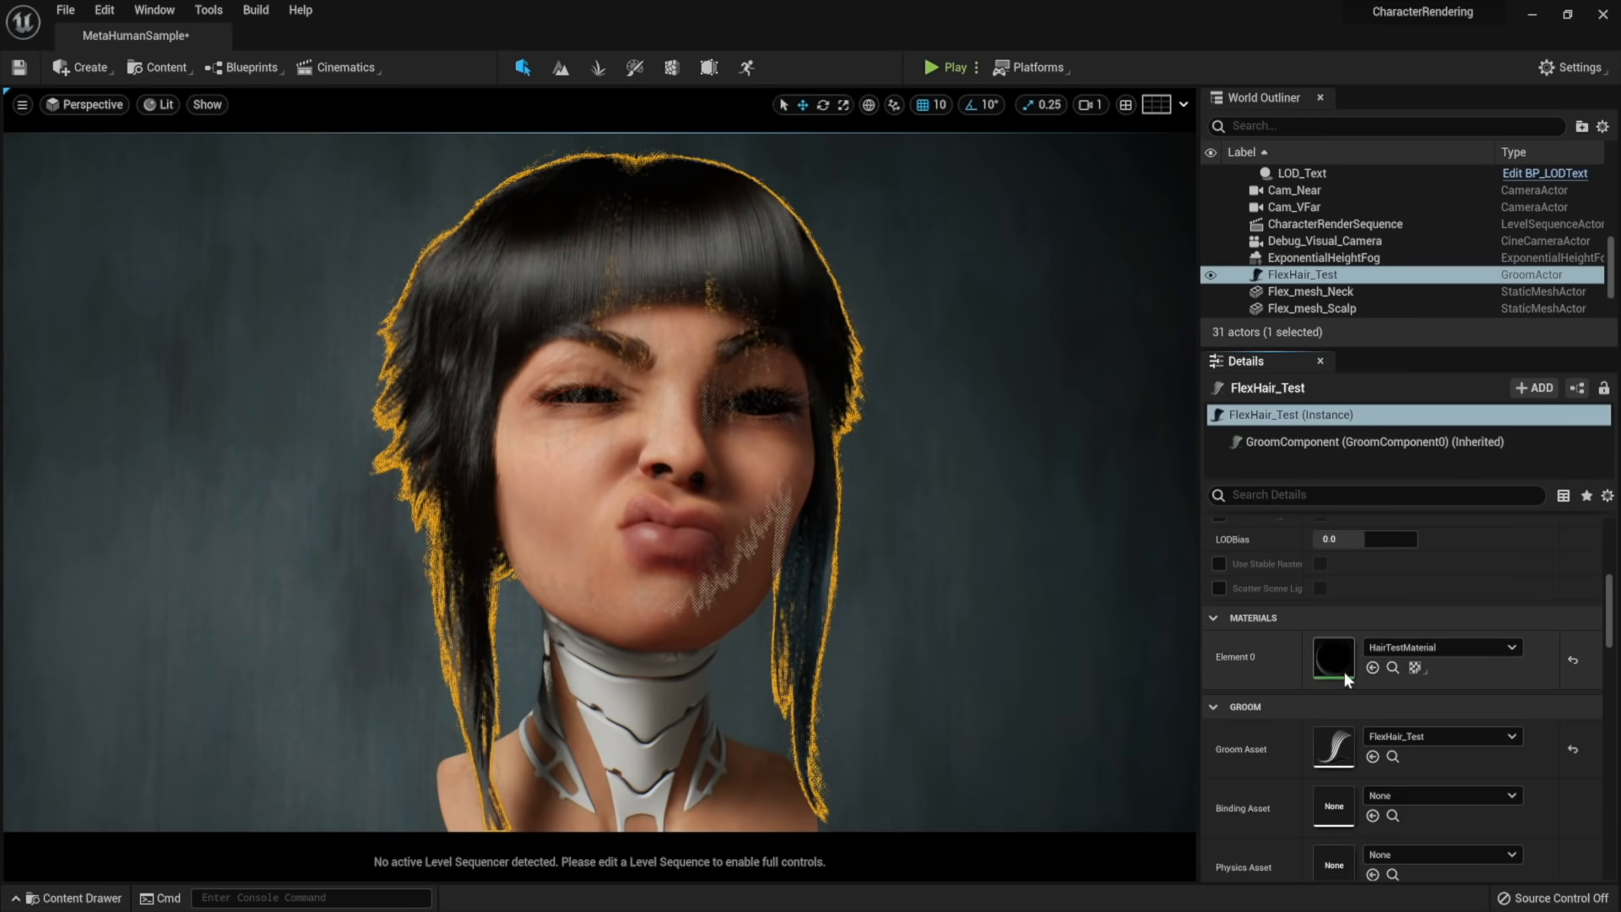
double_click(1342, 667)
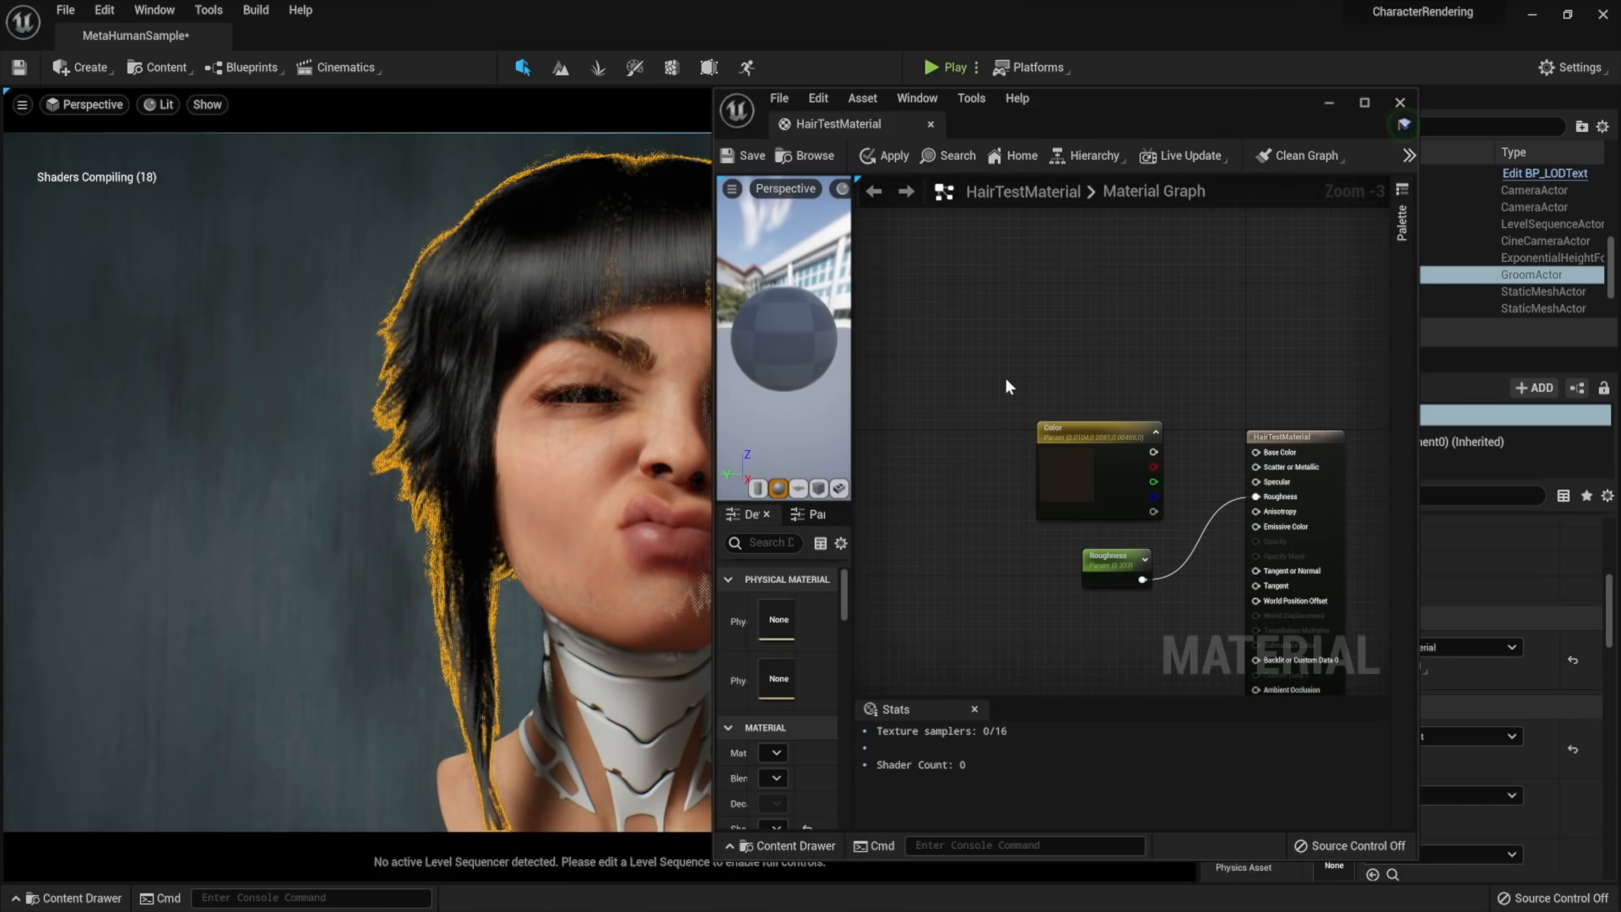
Add a HairAttributes node to the HairTestMaterial graph and place it to the left of the Color and Roughness nodes
right_click(1005, 378)
type("hair")
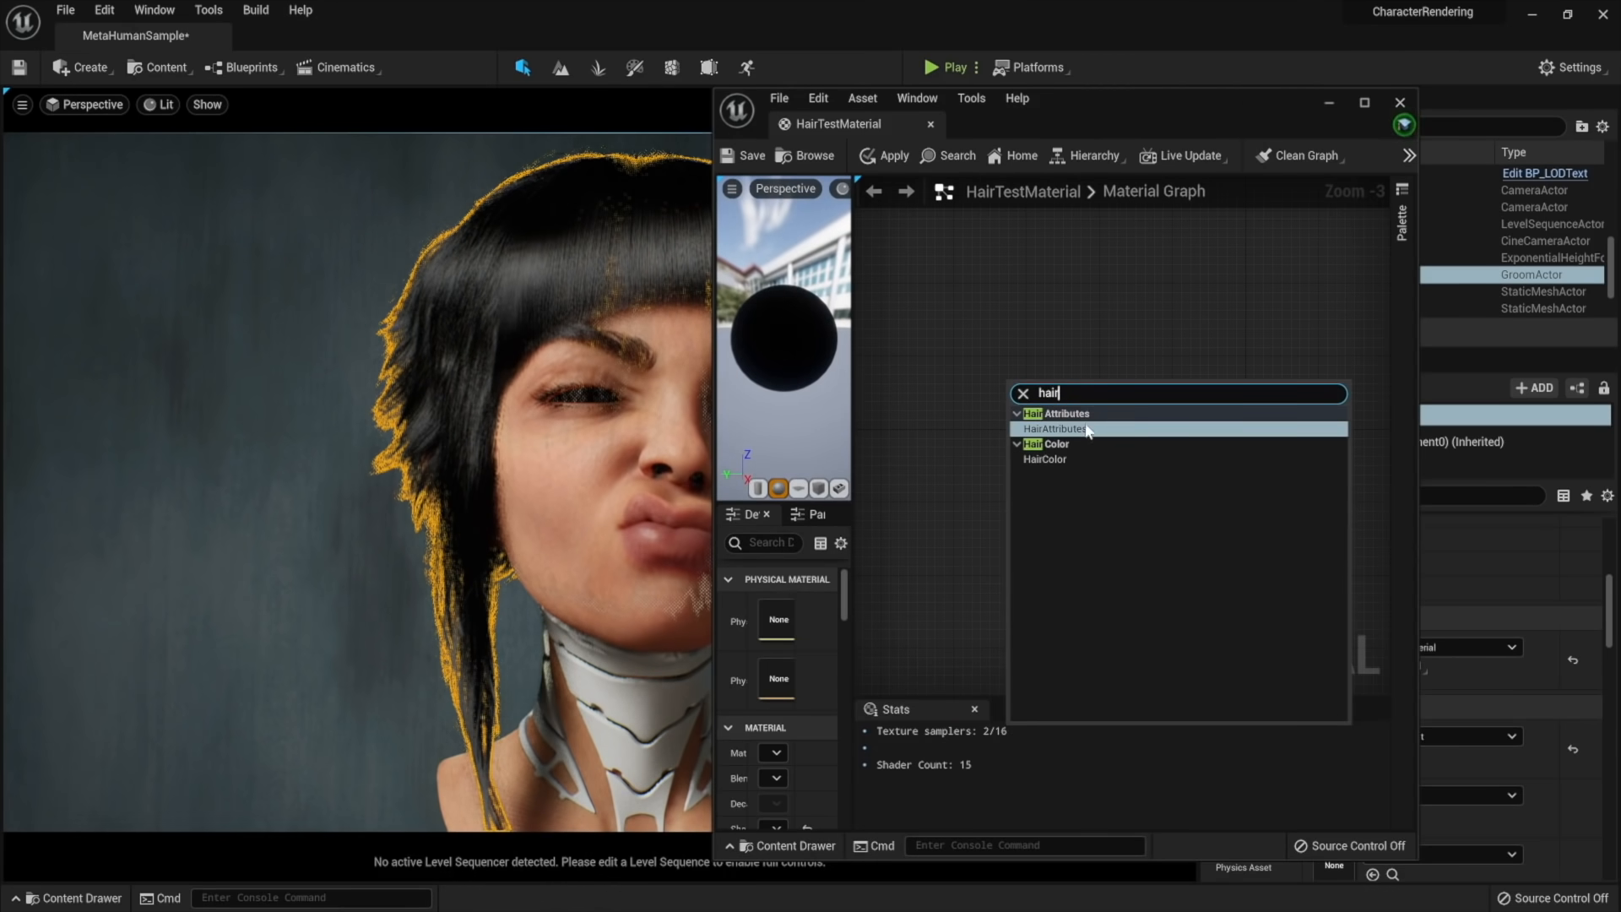
left_click(1056, 428)
left_click_drag(1046, 384, 912, 388)
left_click(1087, 353)
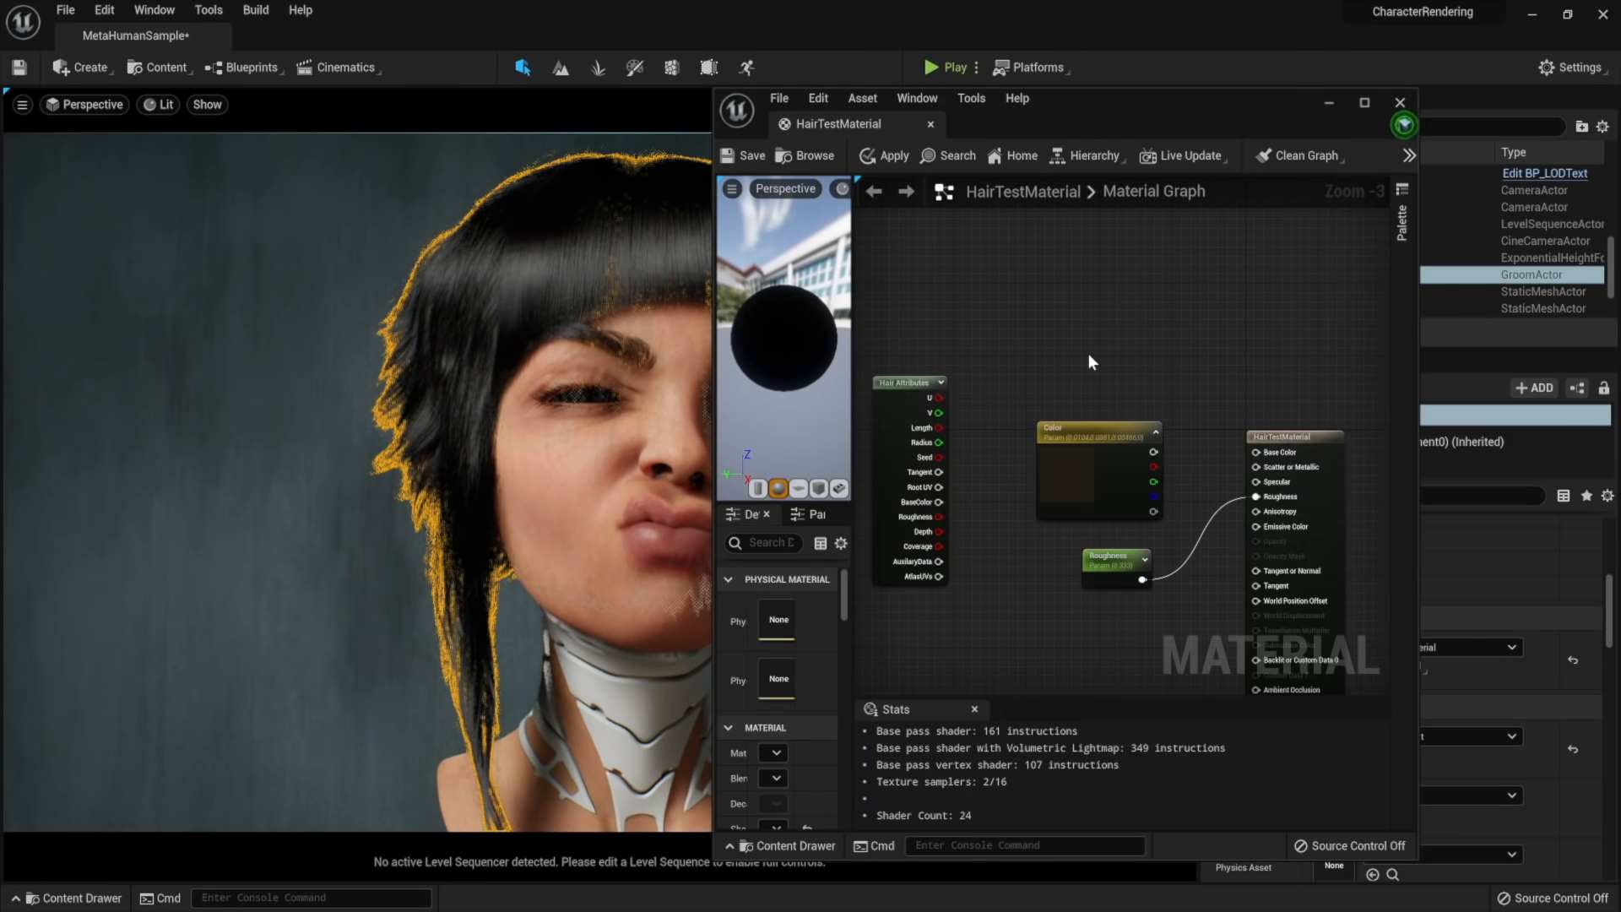
right_click(1087, 353)
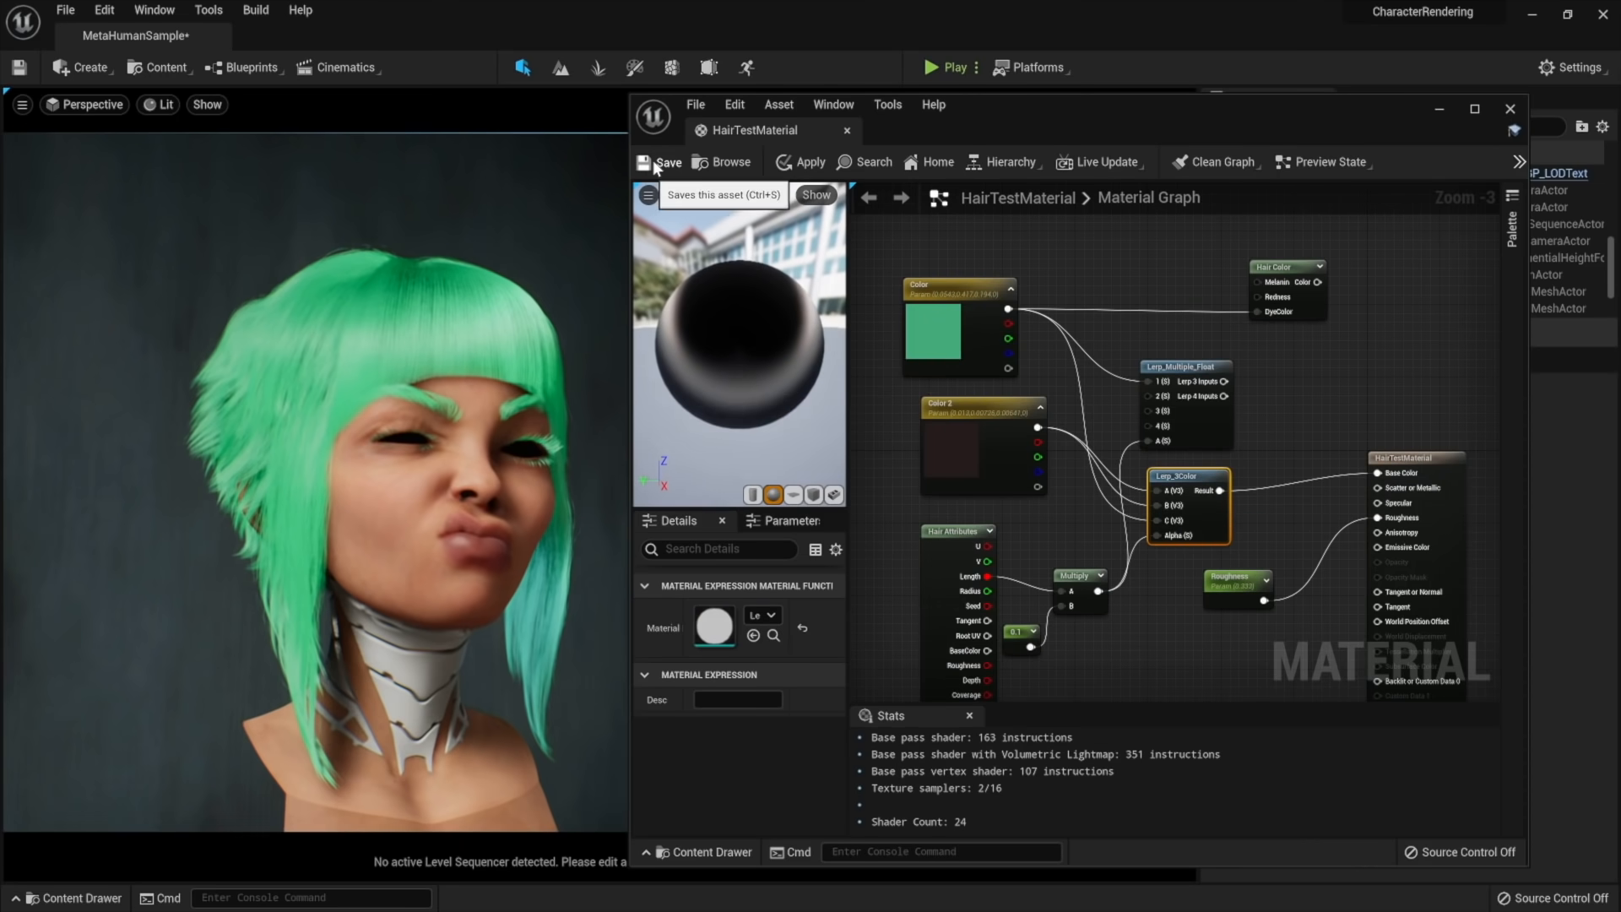
Save HairTestMaterial, set its Color parameter to the darker green 31865D, and save and close the material
left_click(654, 161)
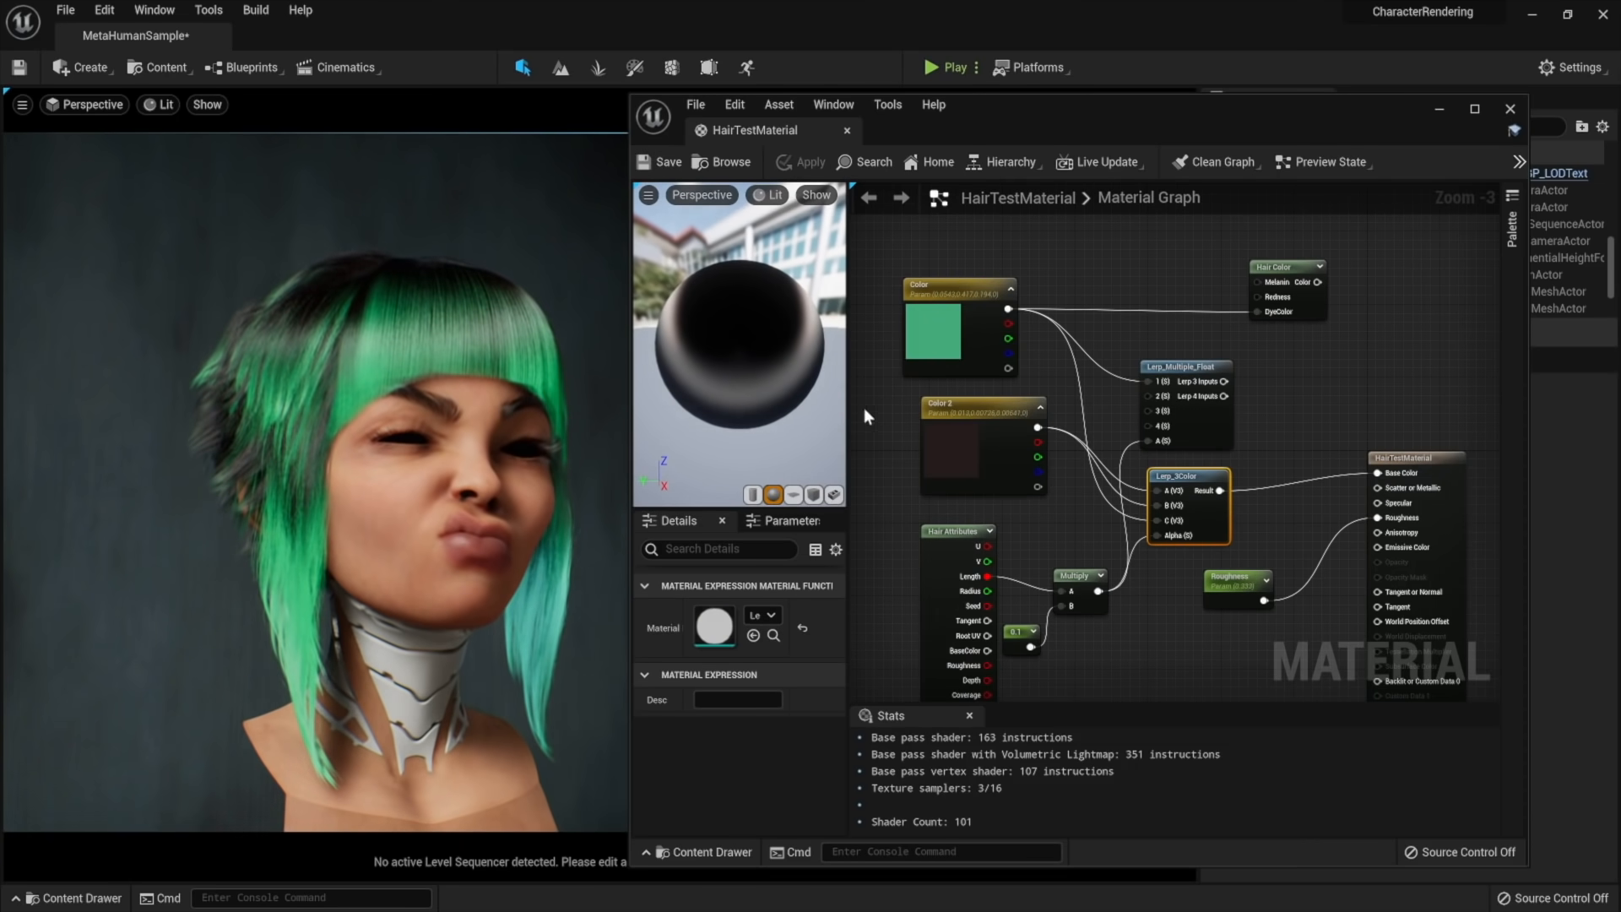
left_click(923, 328)
left_click(727, 668)
left_click_drag(1014, 646, 1016, 663)
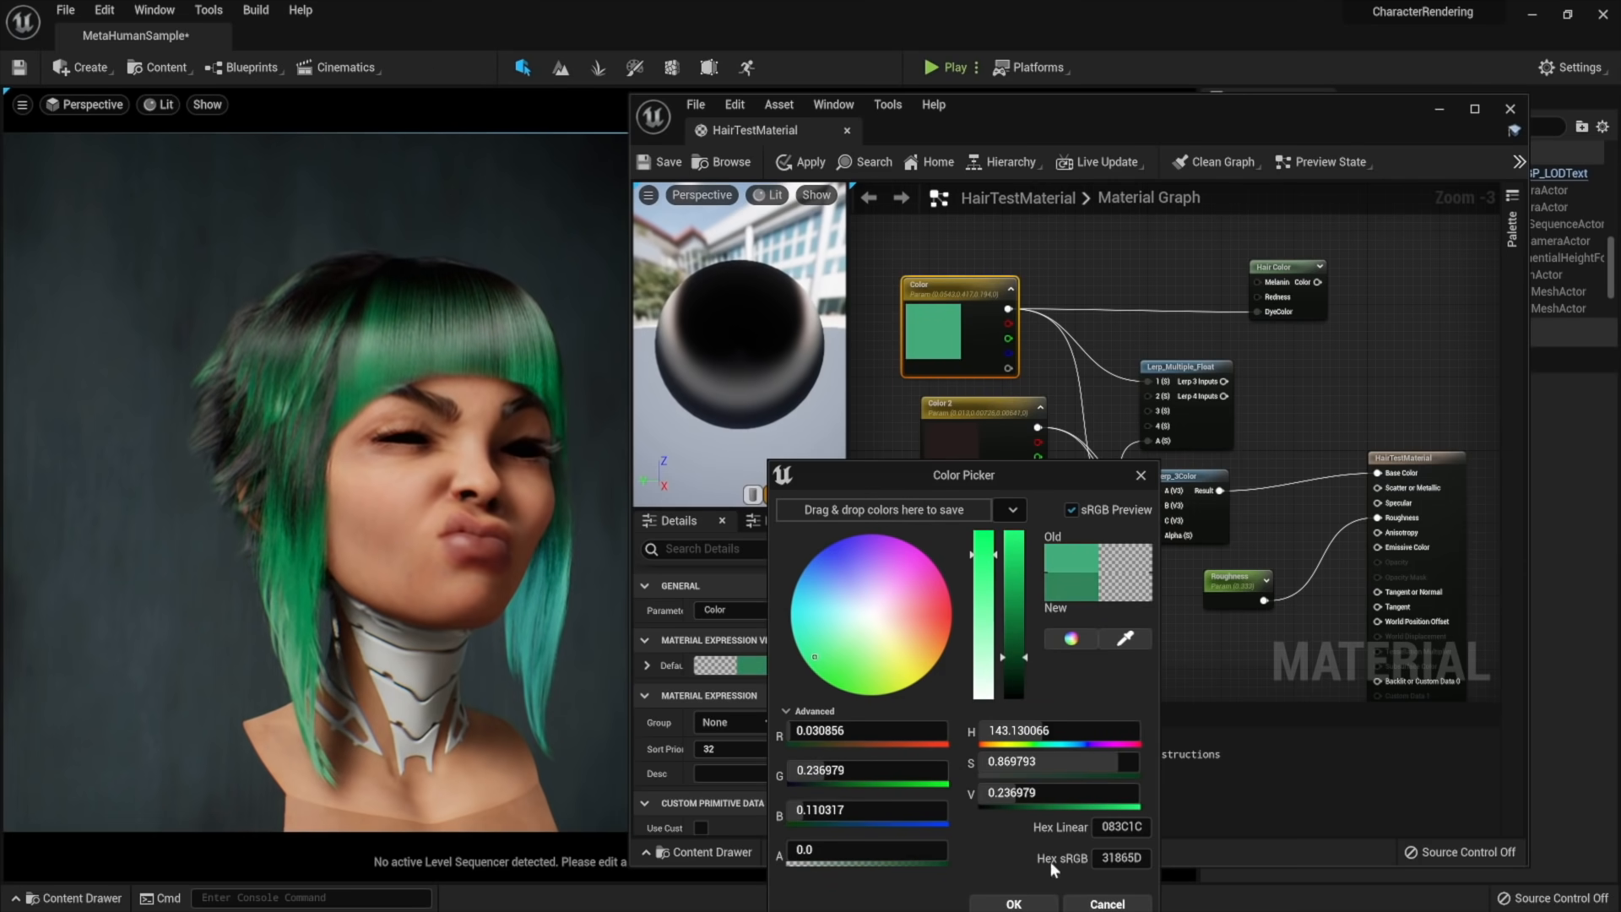
left_click(1010, 904)
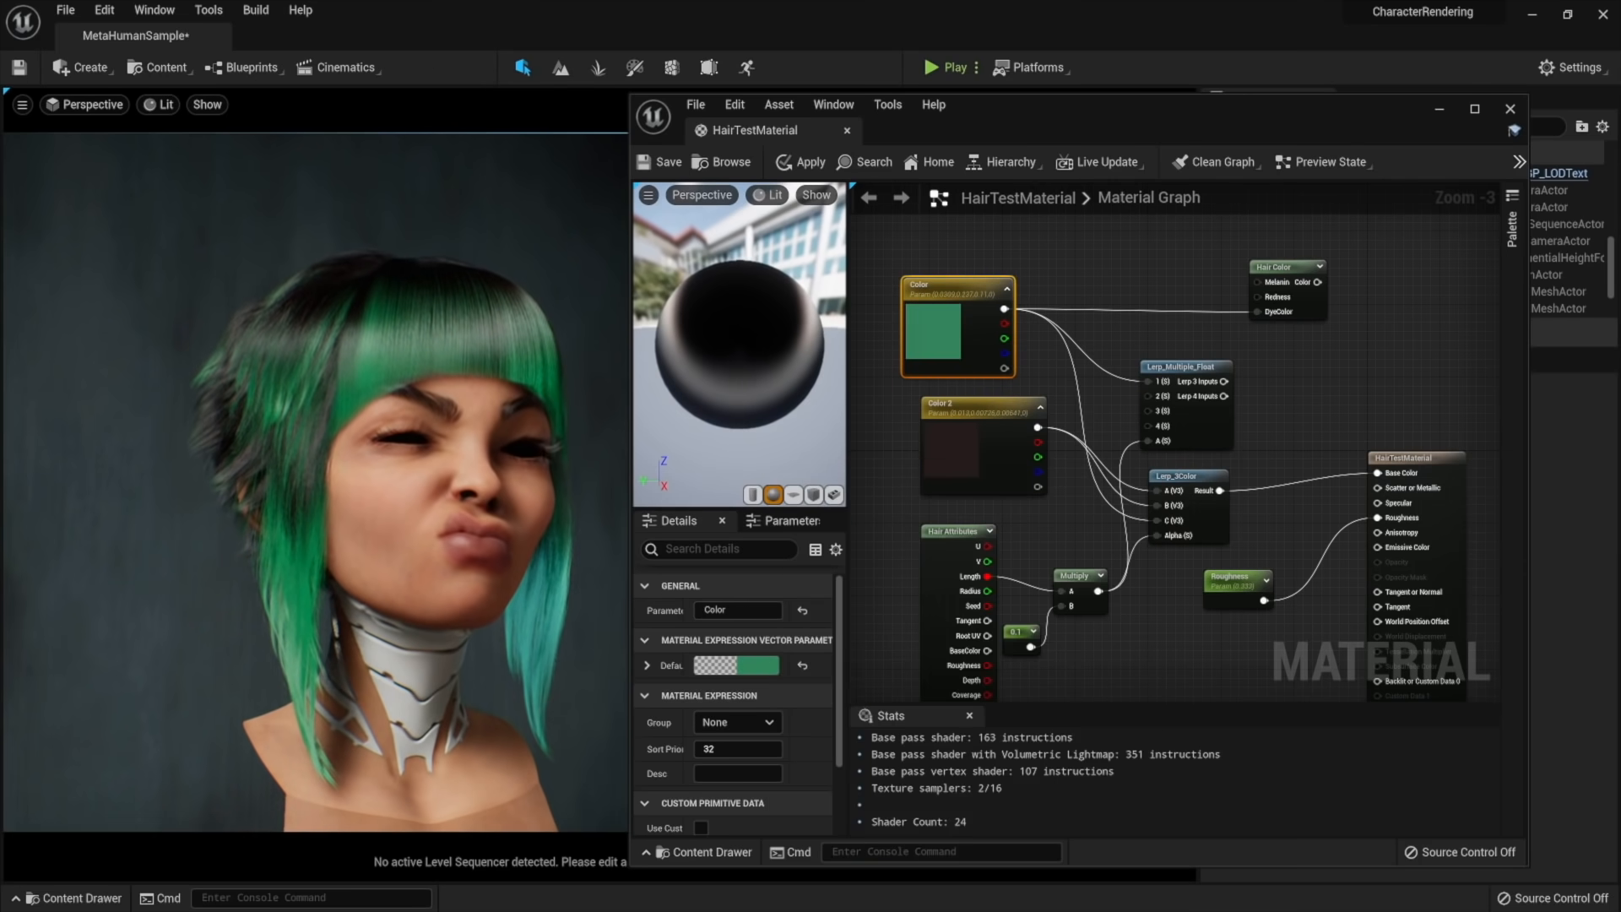
left_click(666, 162)
left_click(1510, 108)
View the level through the Cam_Near camera
left_click(93, 104)
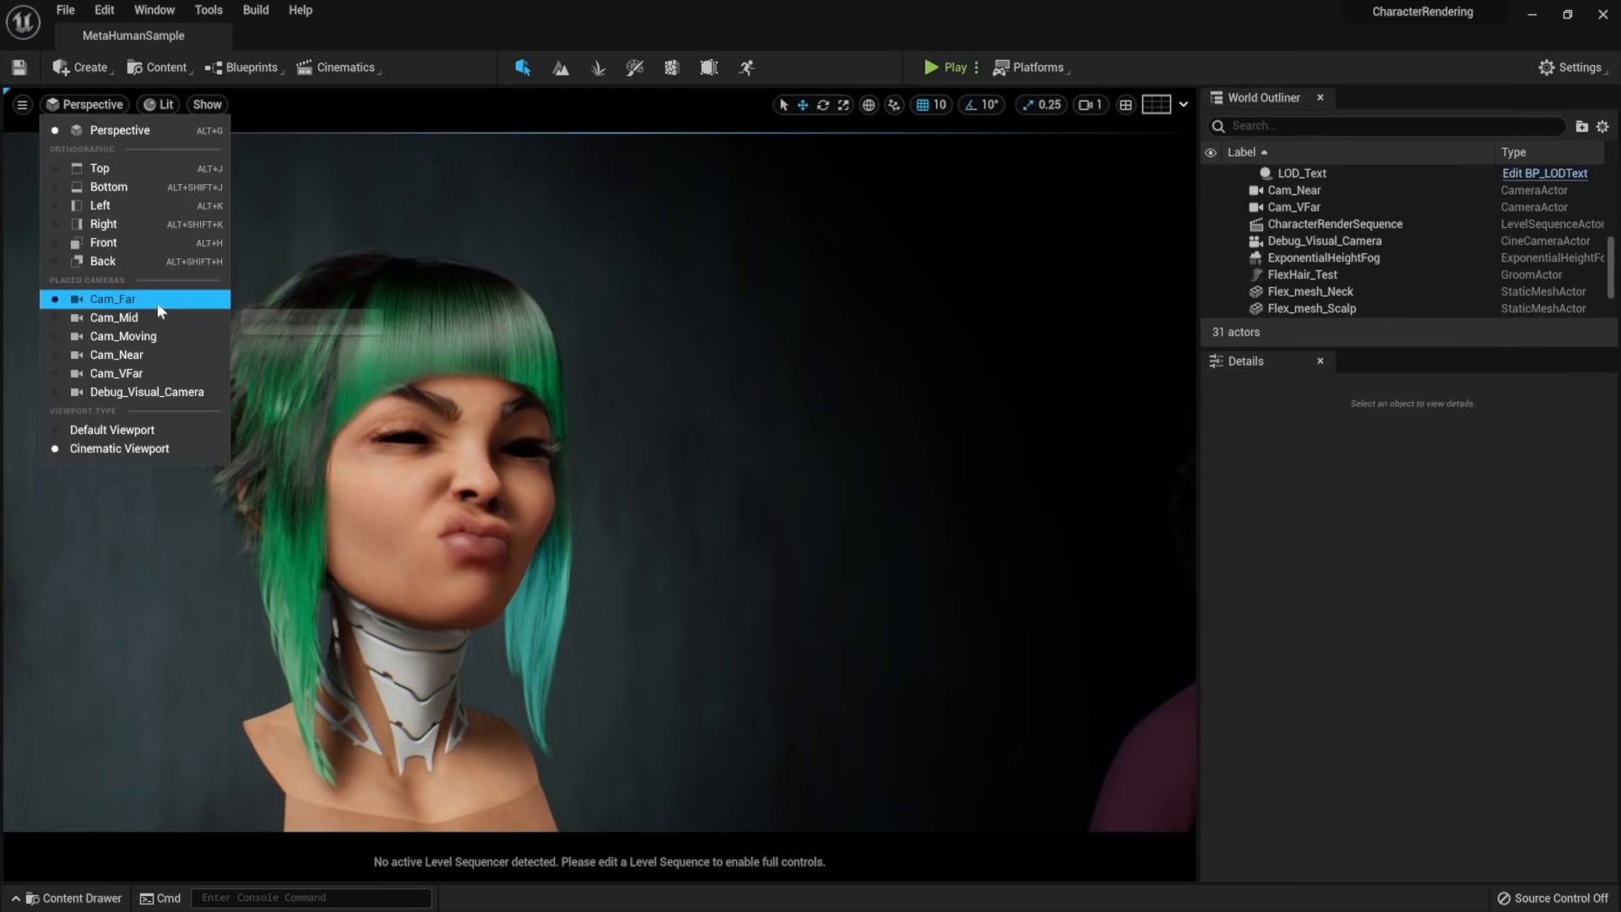
left_click(116, 354)
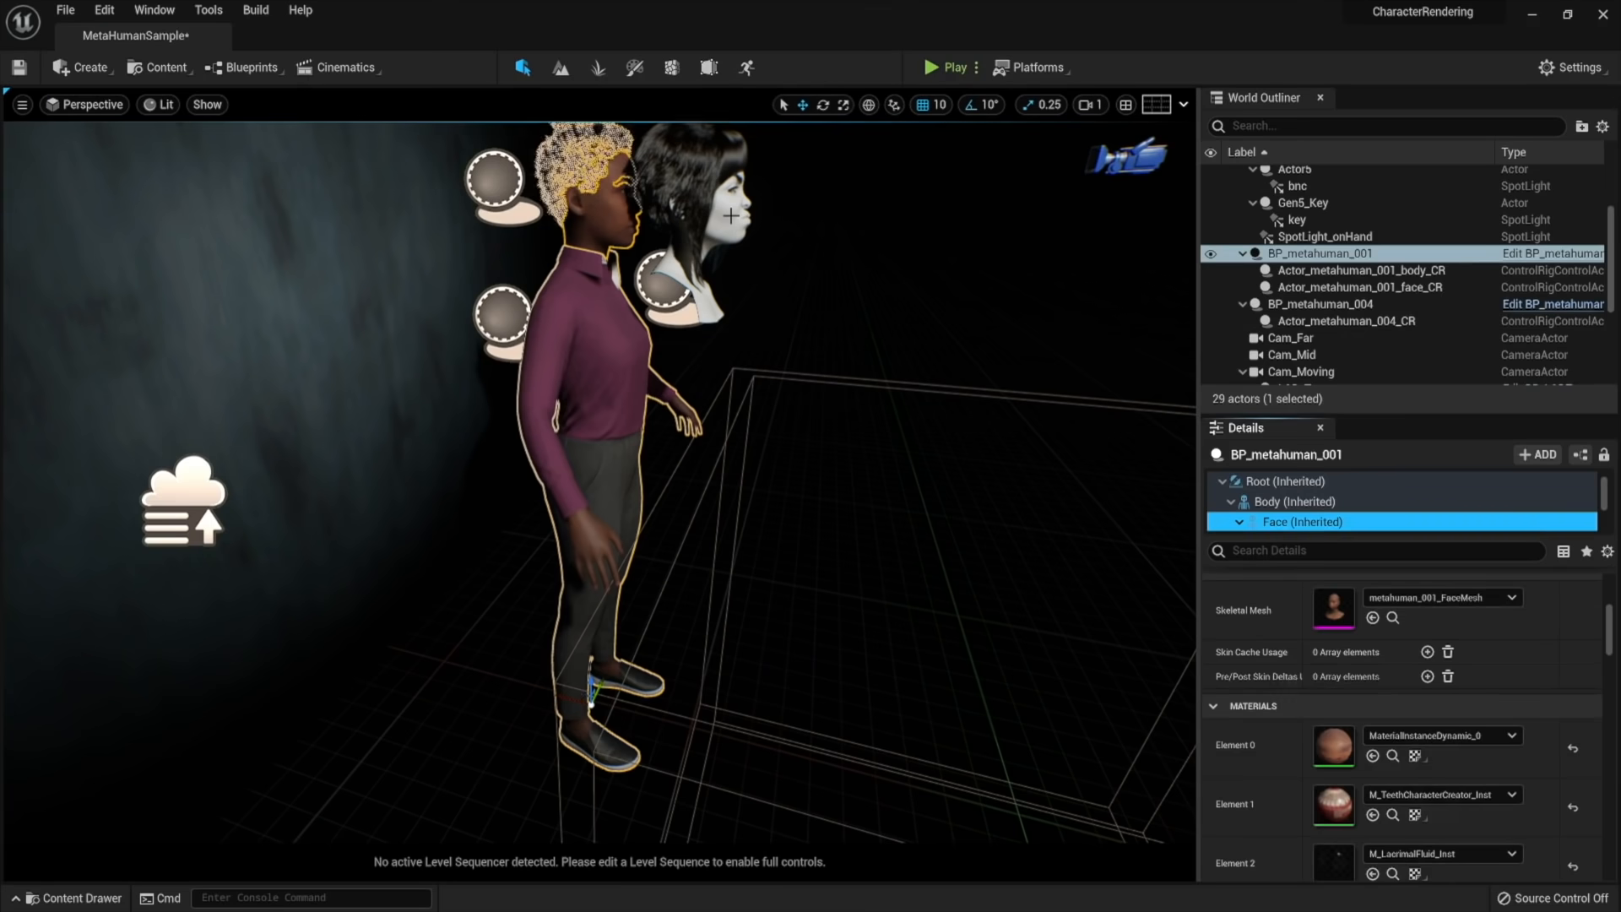
Assign the brown M_BodySynthesized material instance to Element 0 of Flex_mesh_Scalp
left_click(1313, 292)
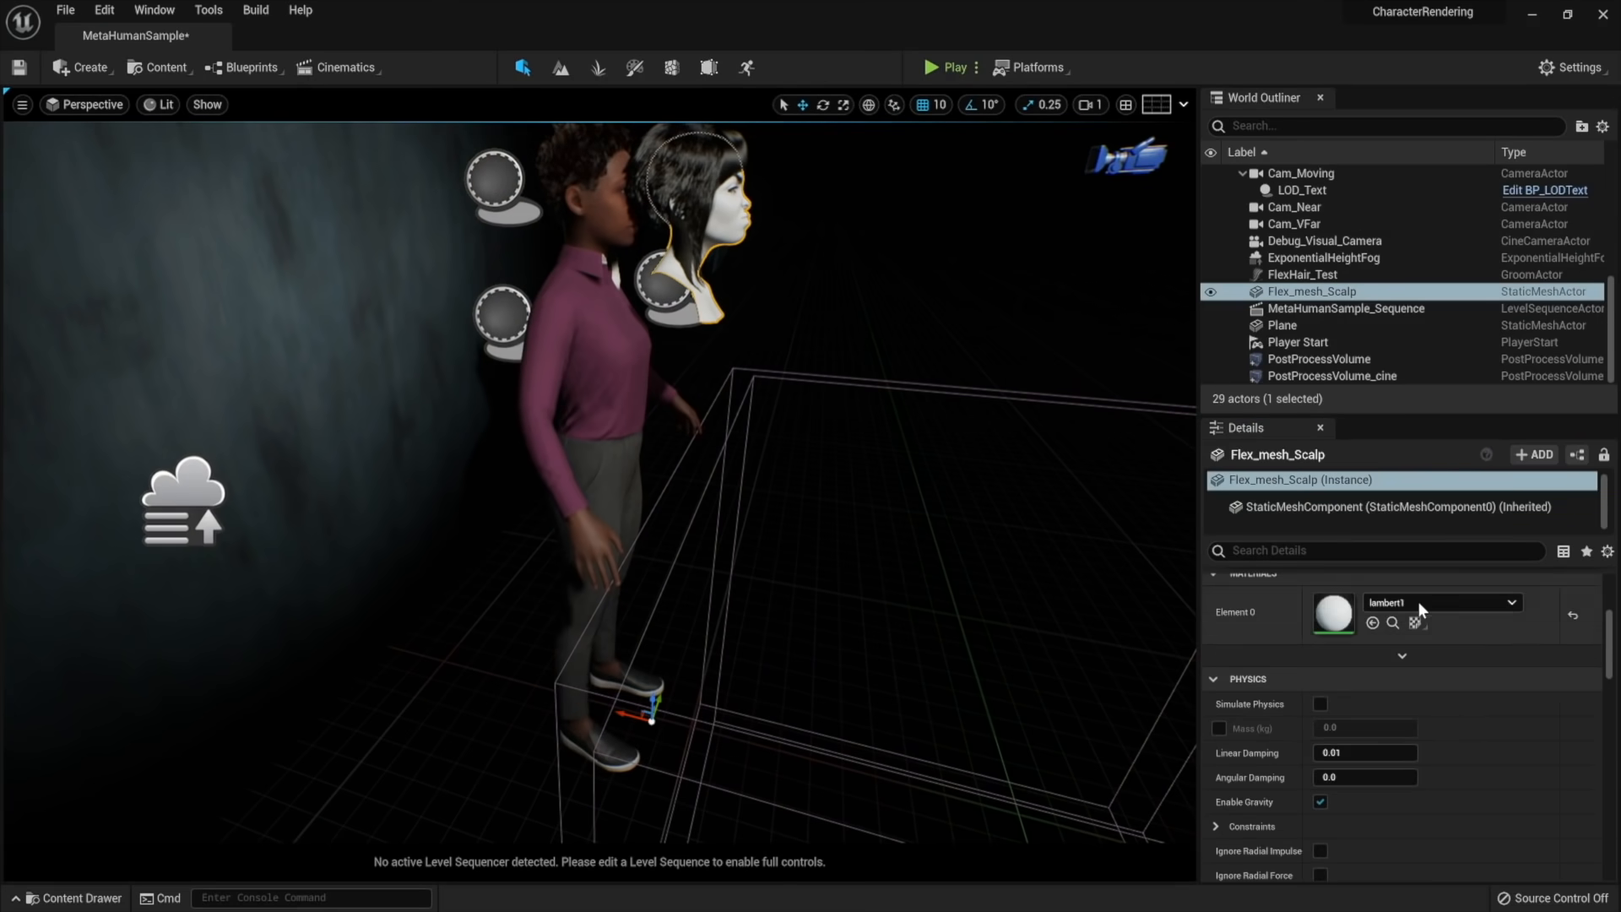
left_click(1418, 602)
type("materialin")
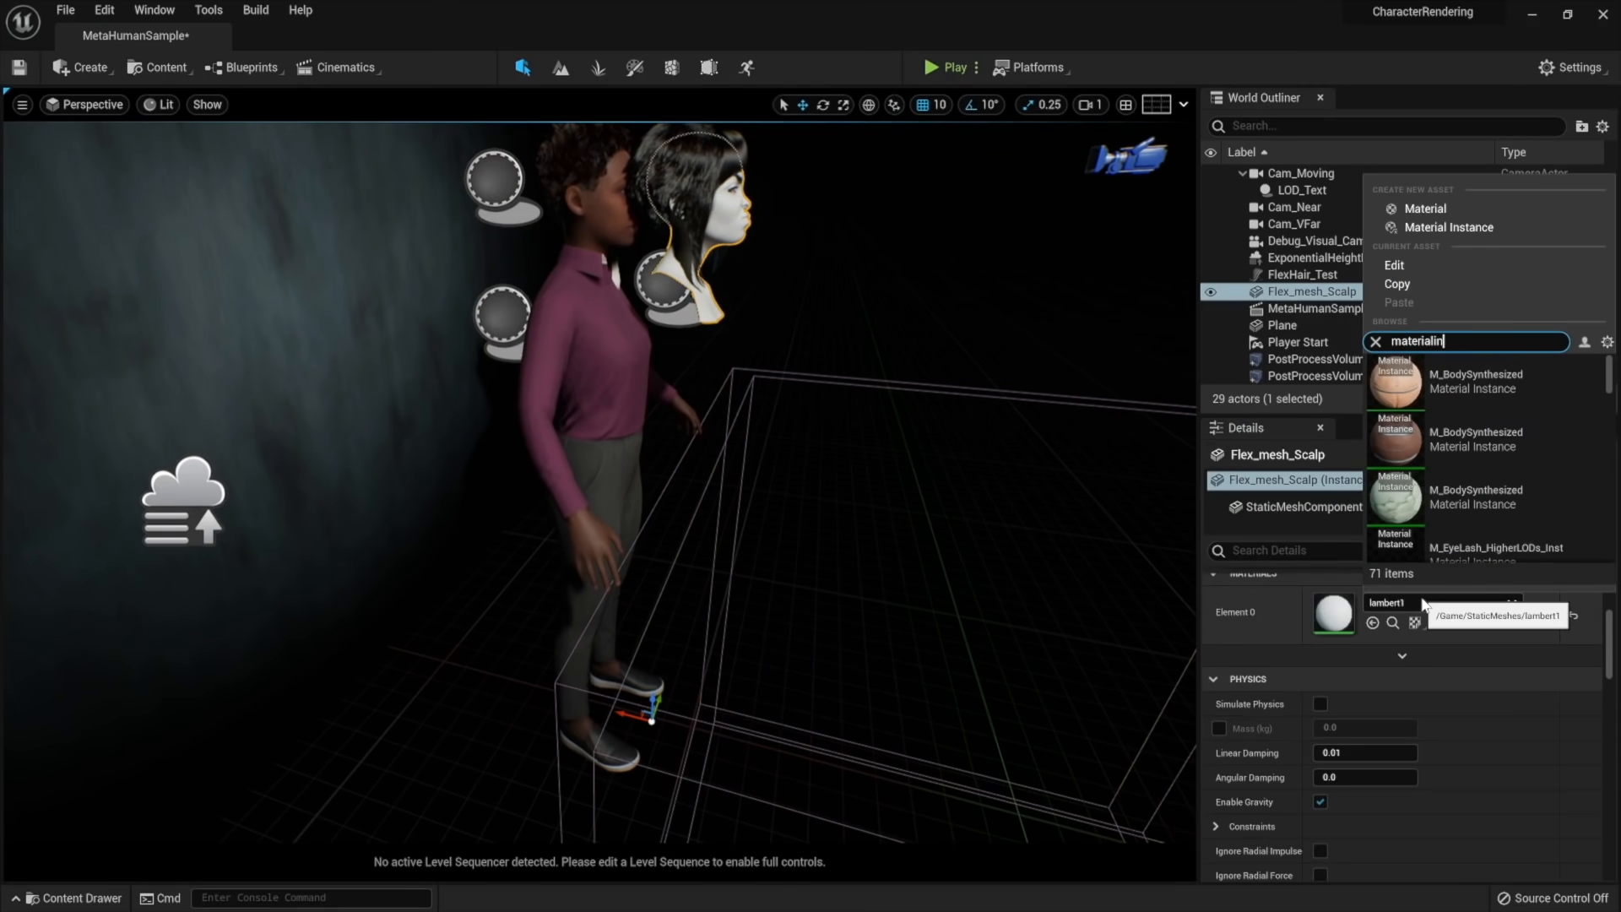
left_click(1519, 440)
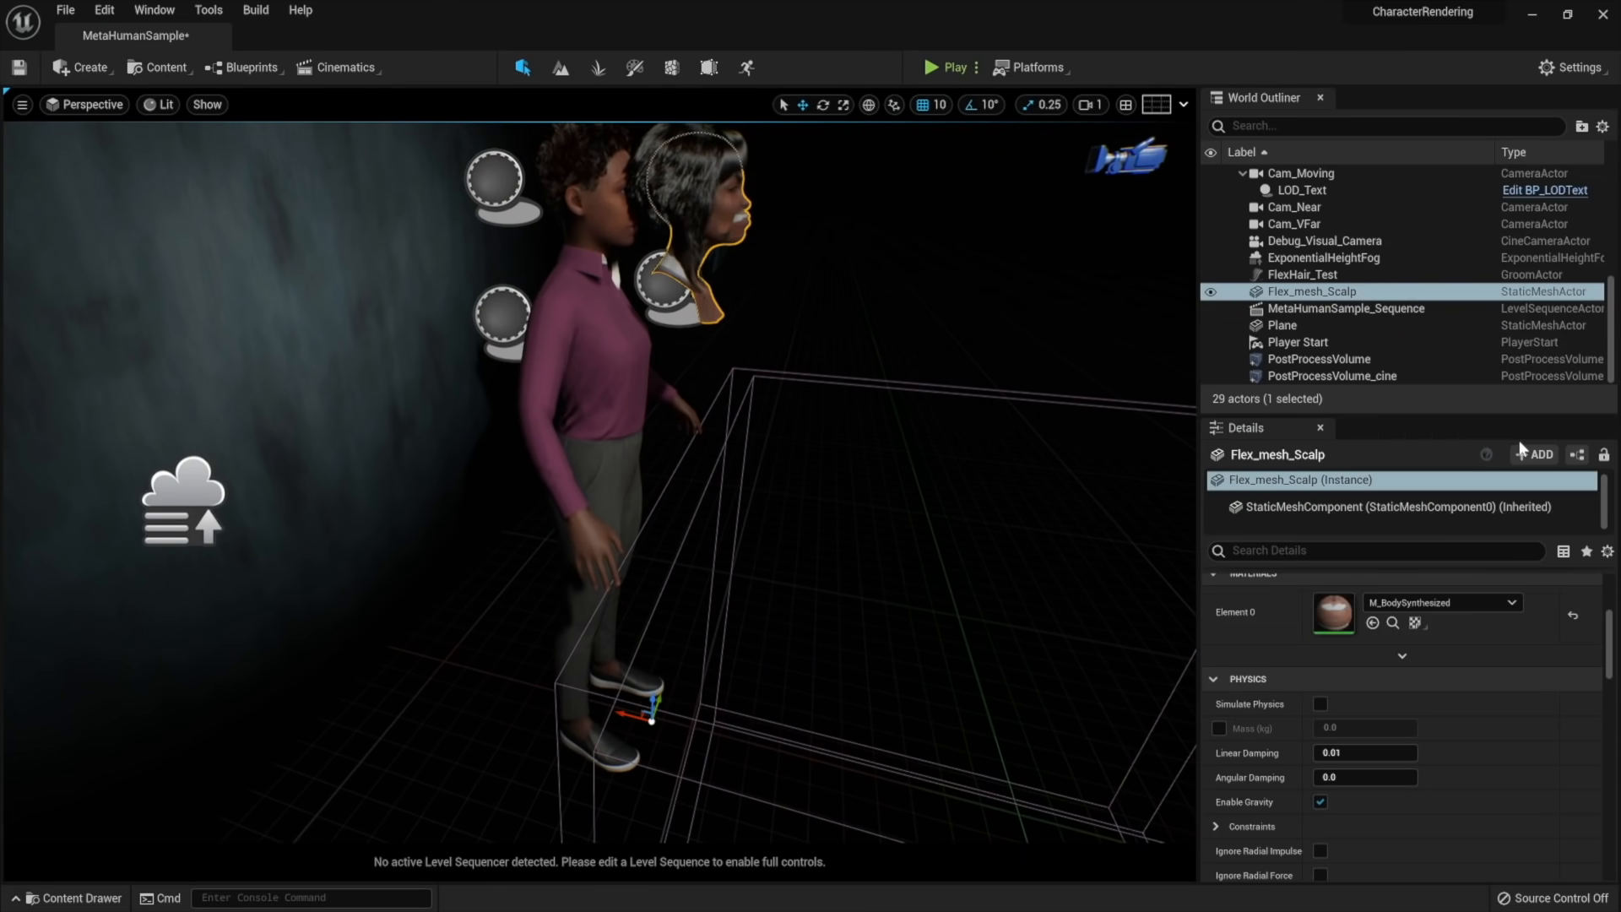
left_click(1484, 602)
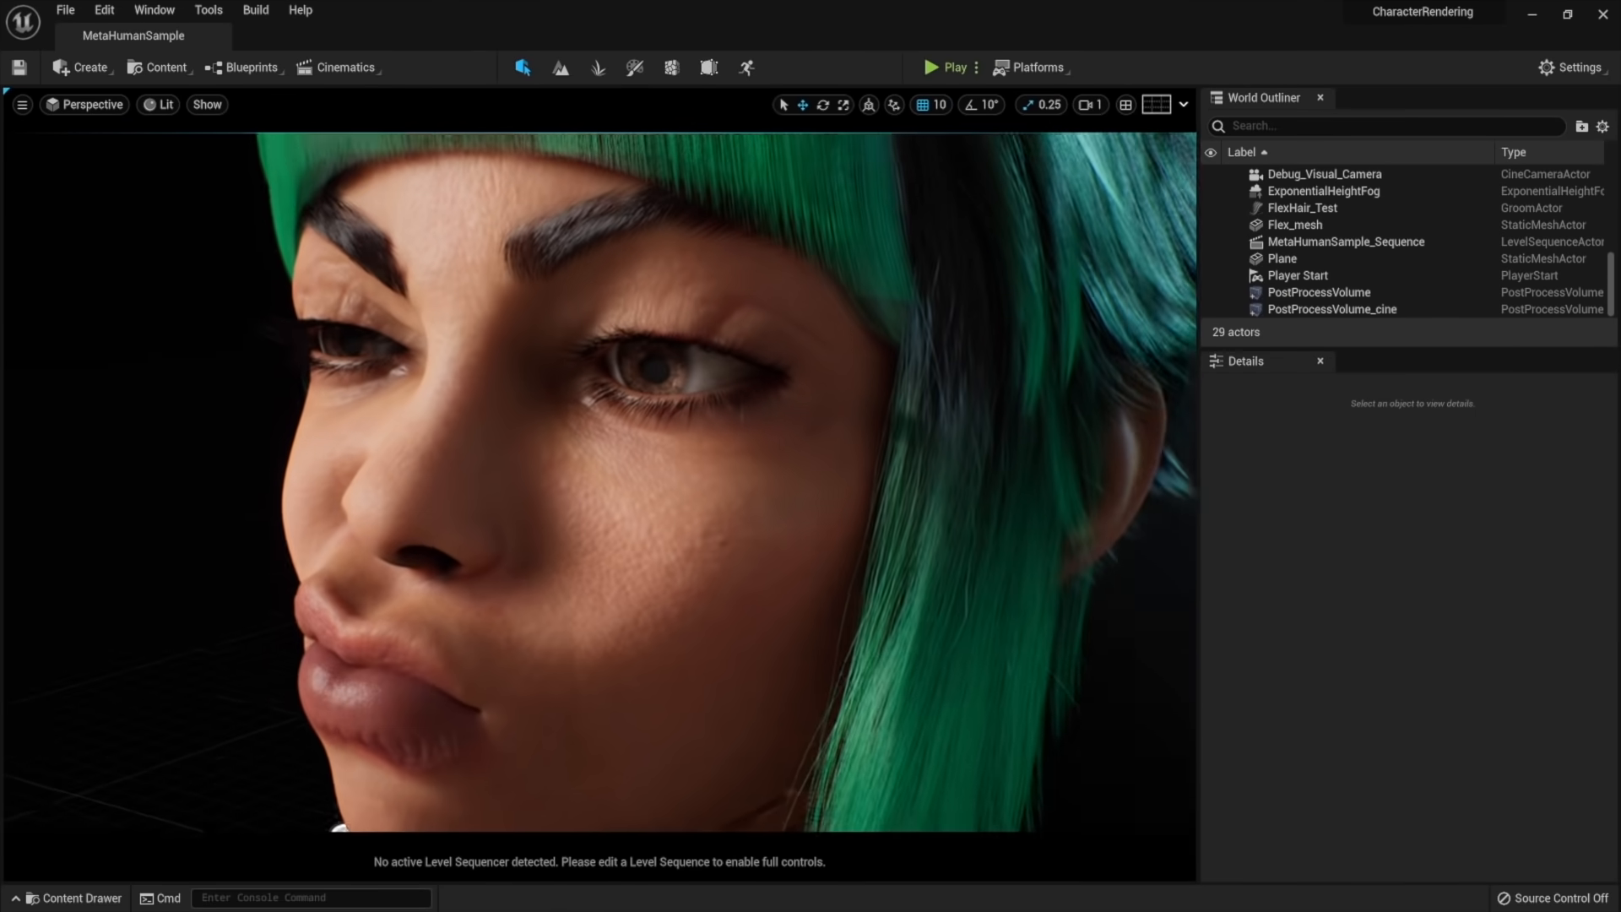
Select Flex_mesh, open its M_HeadSynthesized material instance, and set ClayMaterial to 1
left_click_drag(675, 472, 836, 456, "alt")
left_click(836, 473)
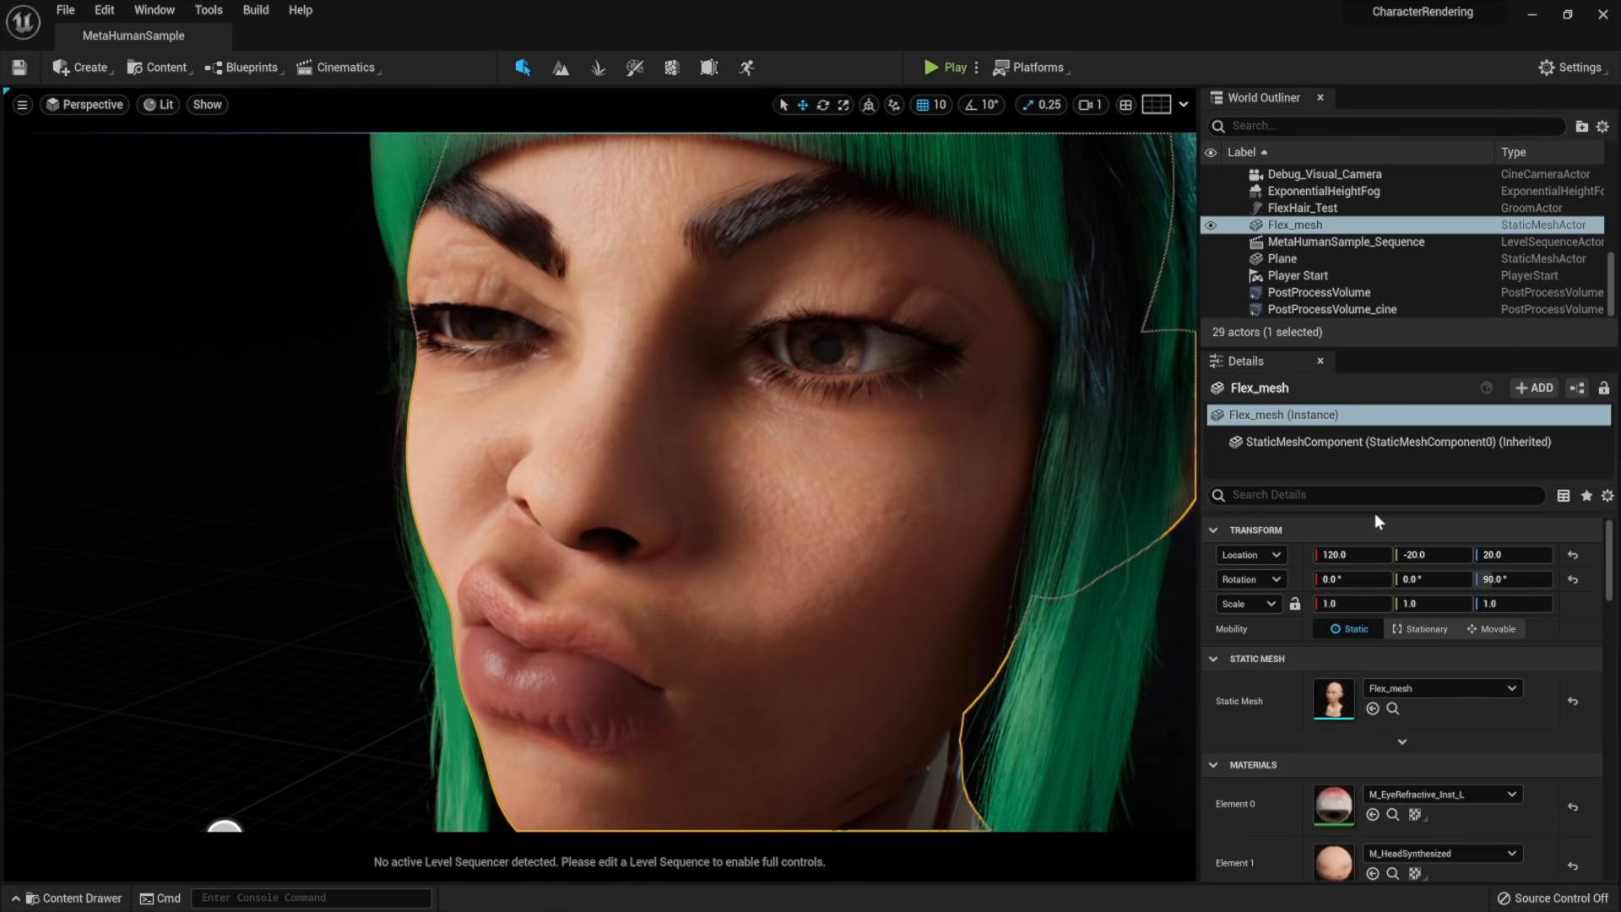
scroll(1341, 841, "down", 3)
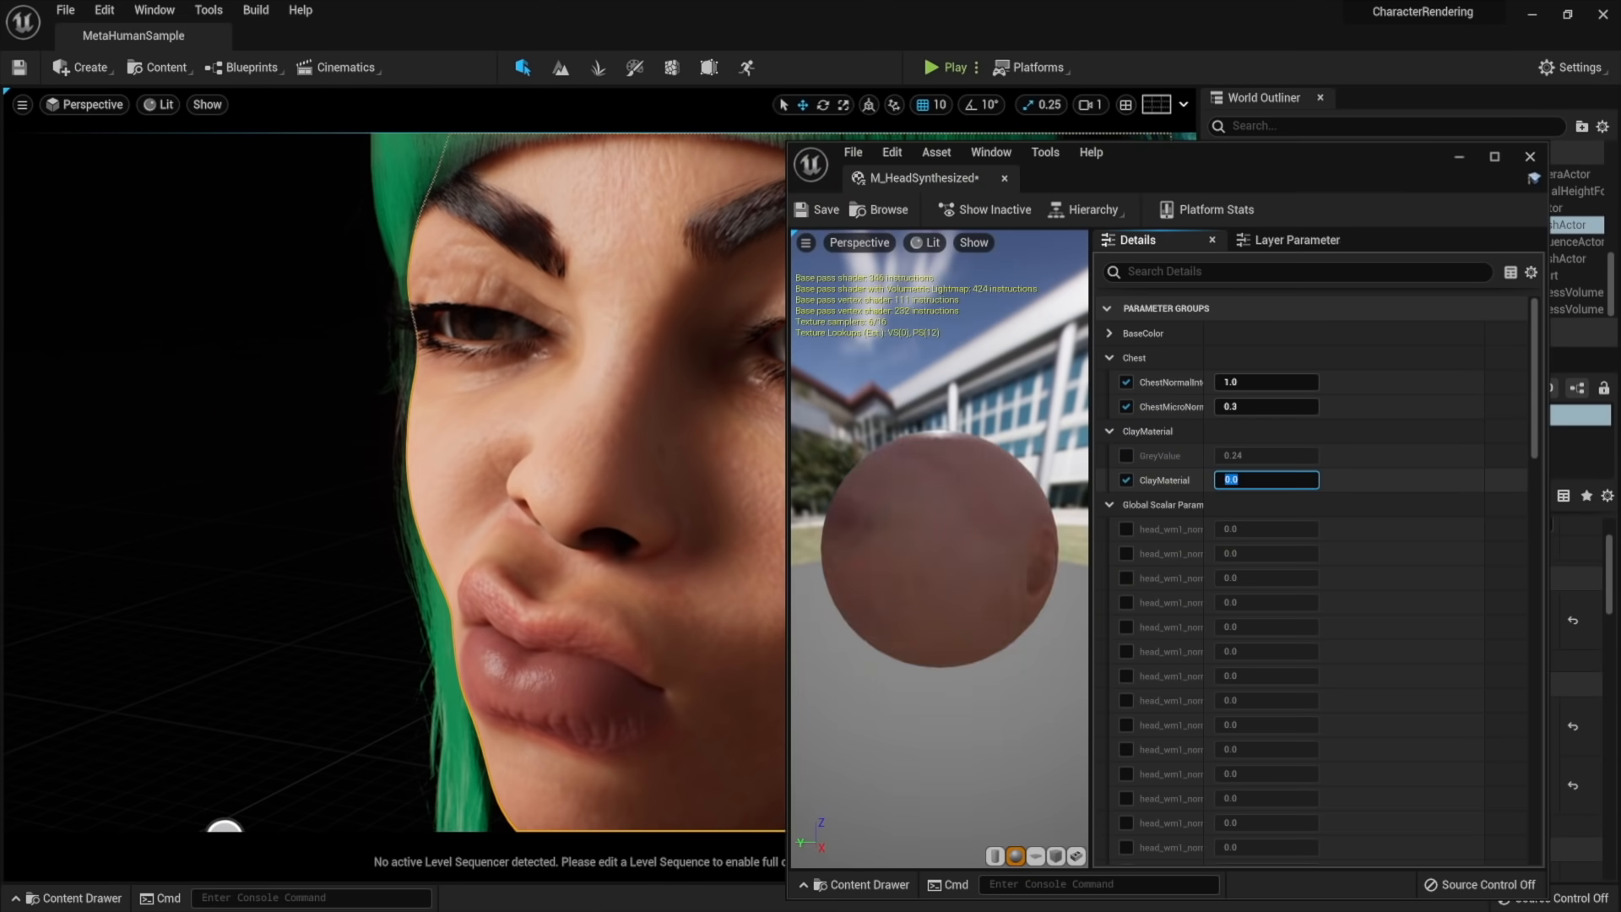
type("1")
key("Return")
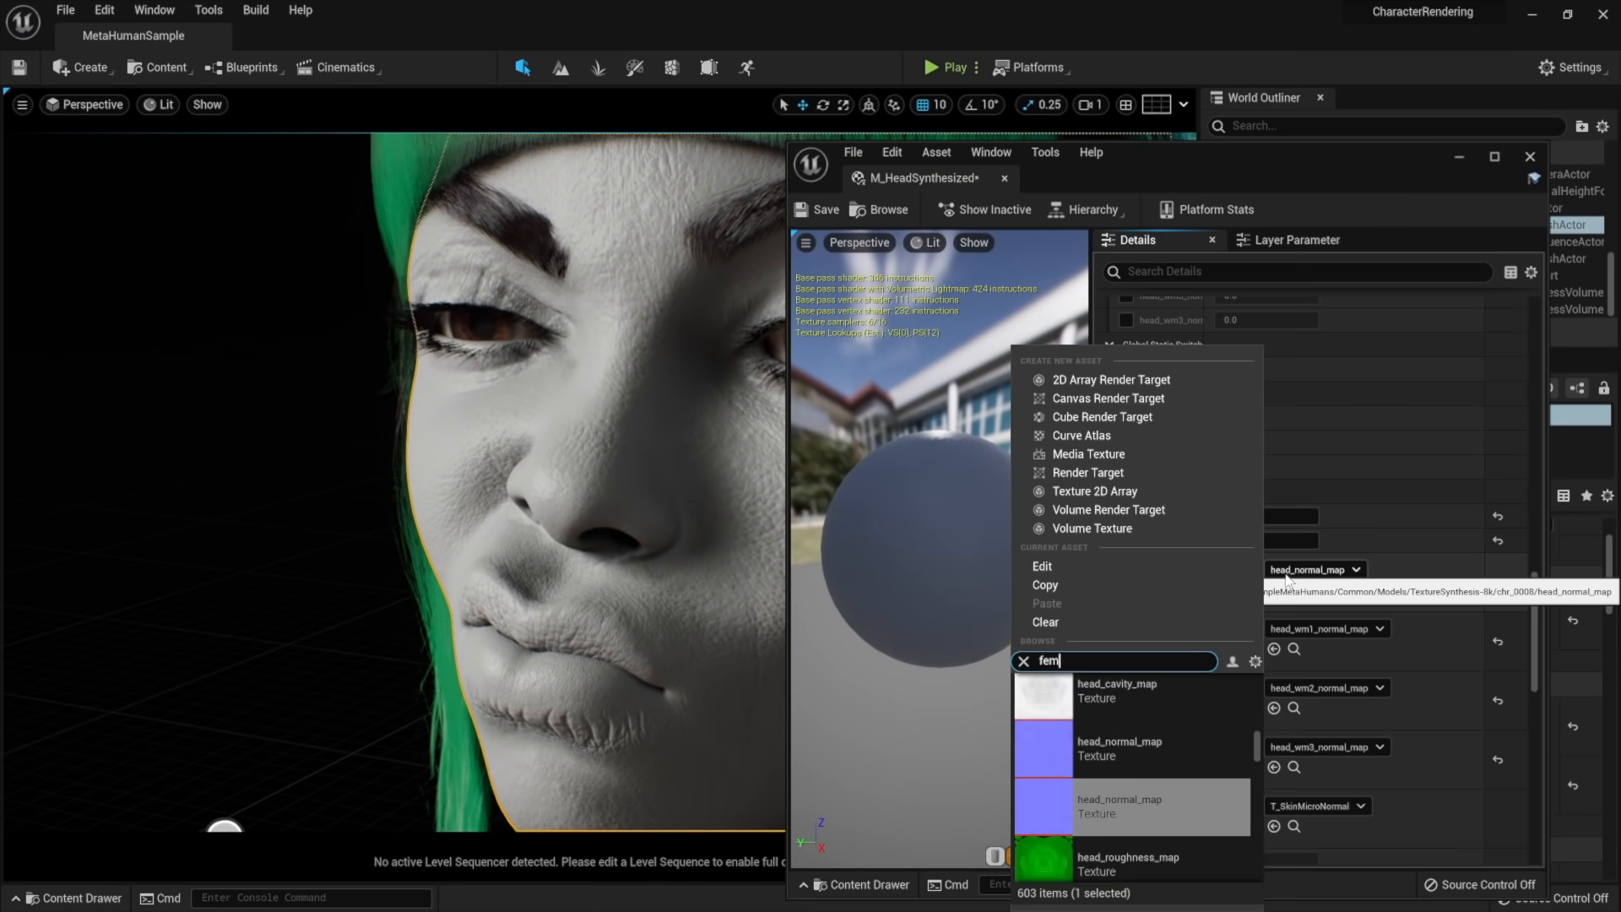
Set the Normal_MAIN texture of M_HeadSynthesized to Female_Head_01-NM1001
type("female")
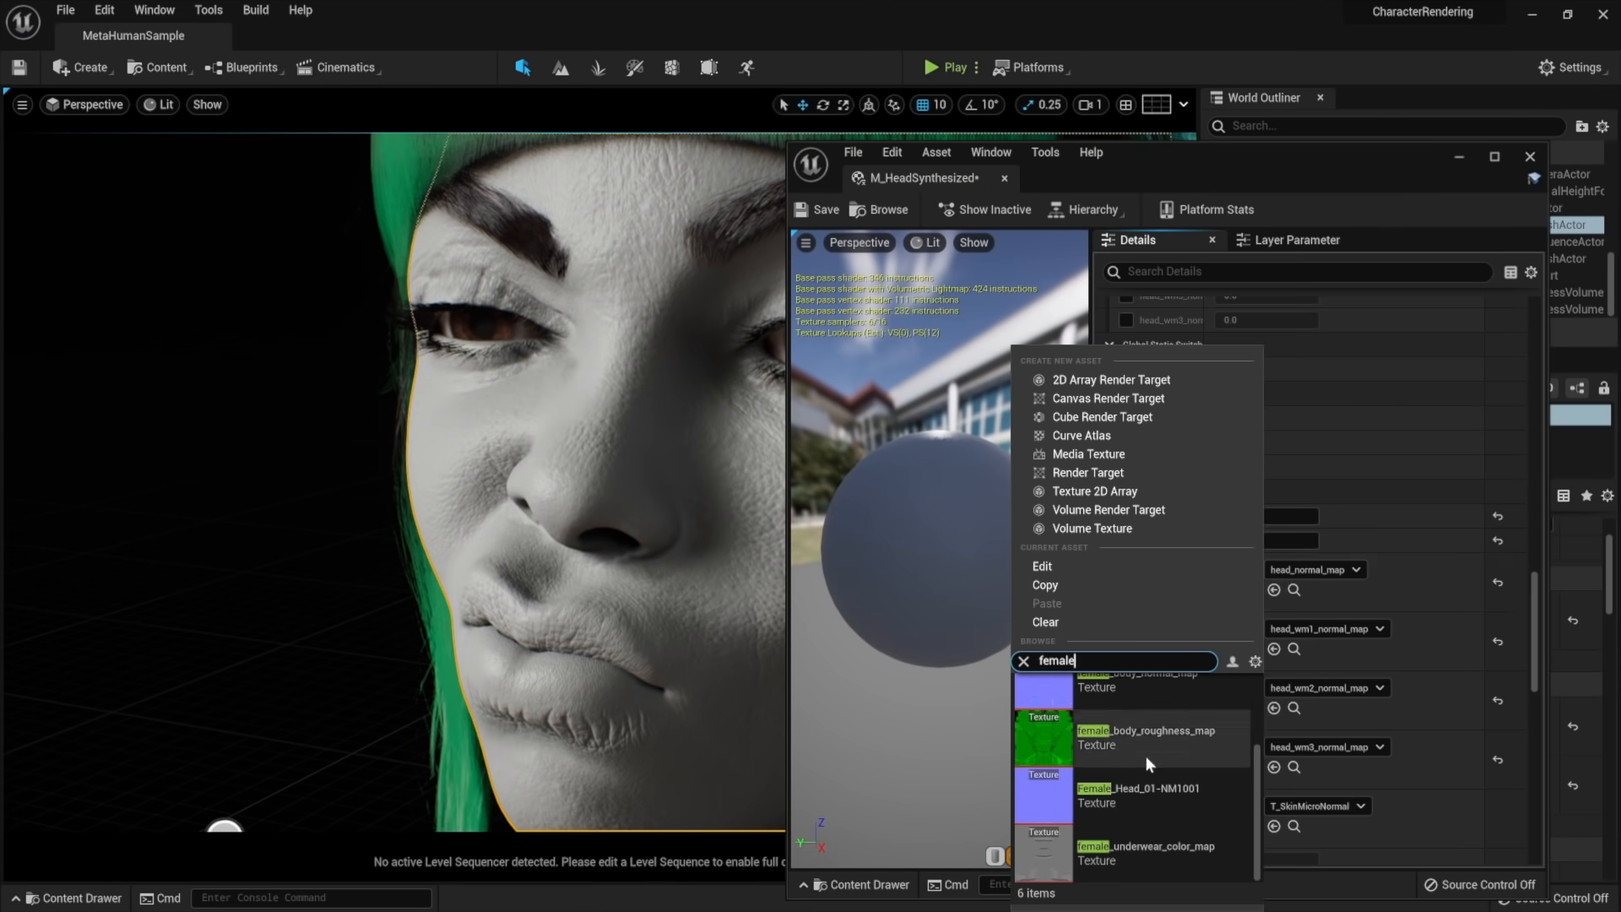
left_click(1163, 788)
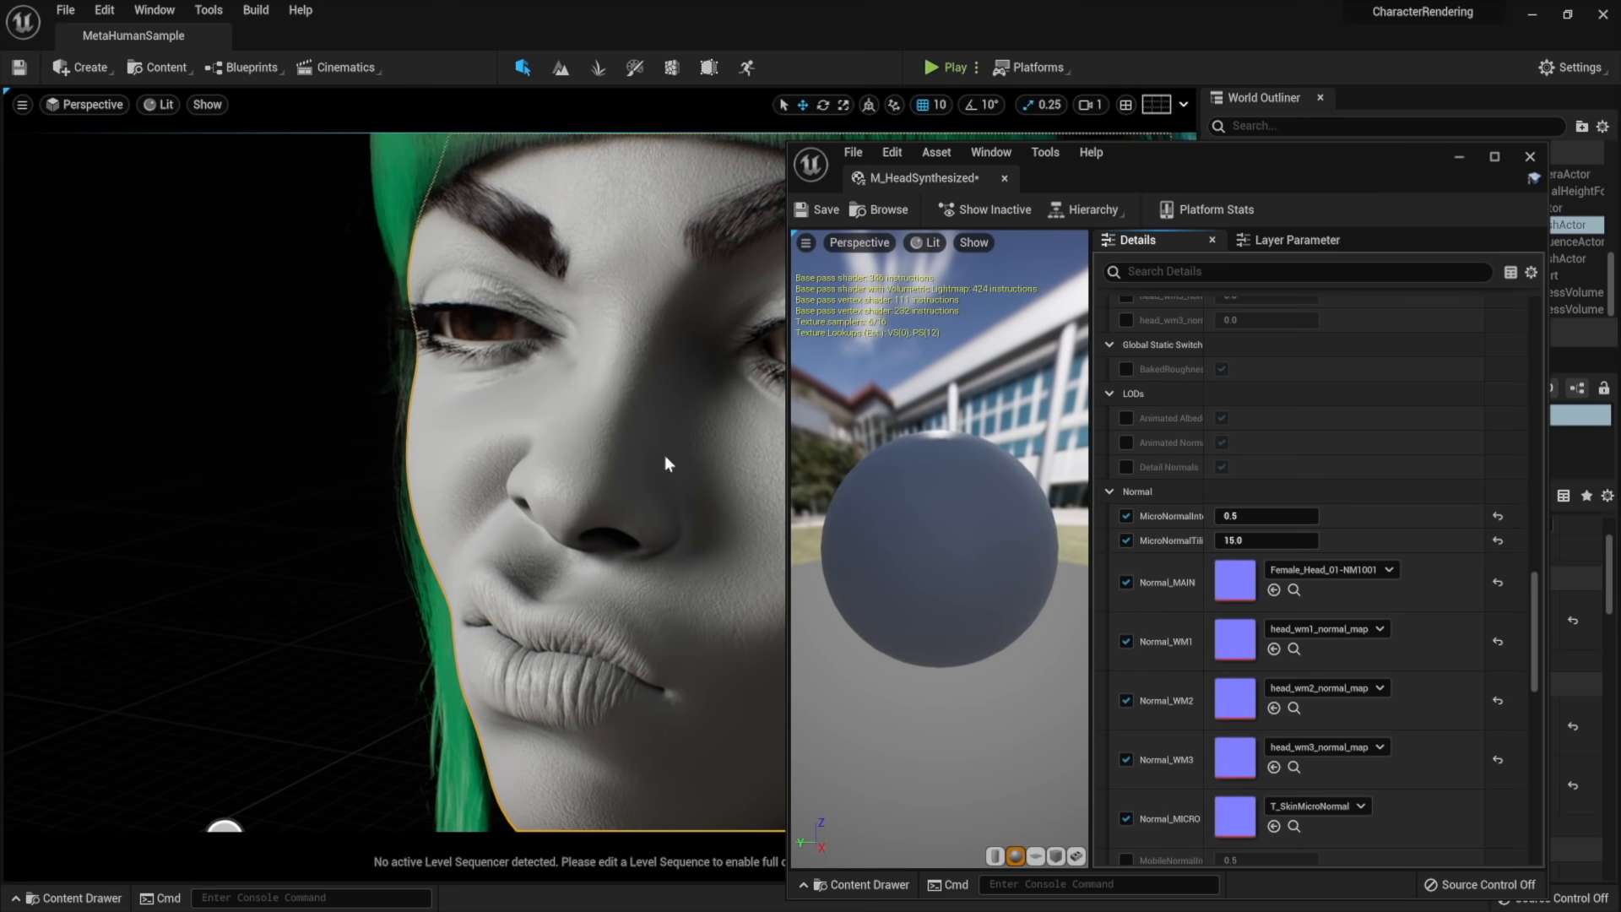
right_click_drag(644, 491, 414, 544)
key("s")
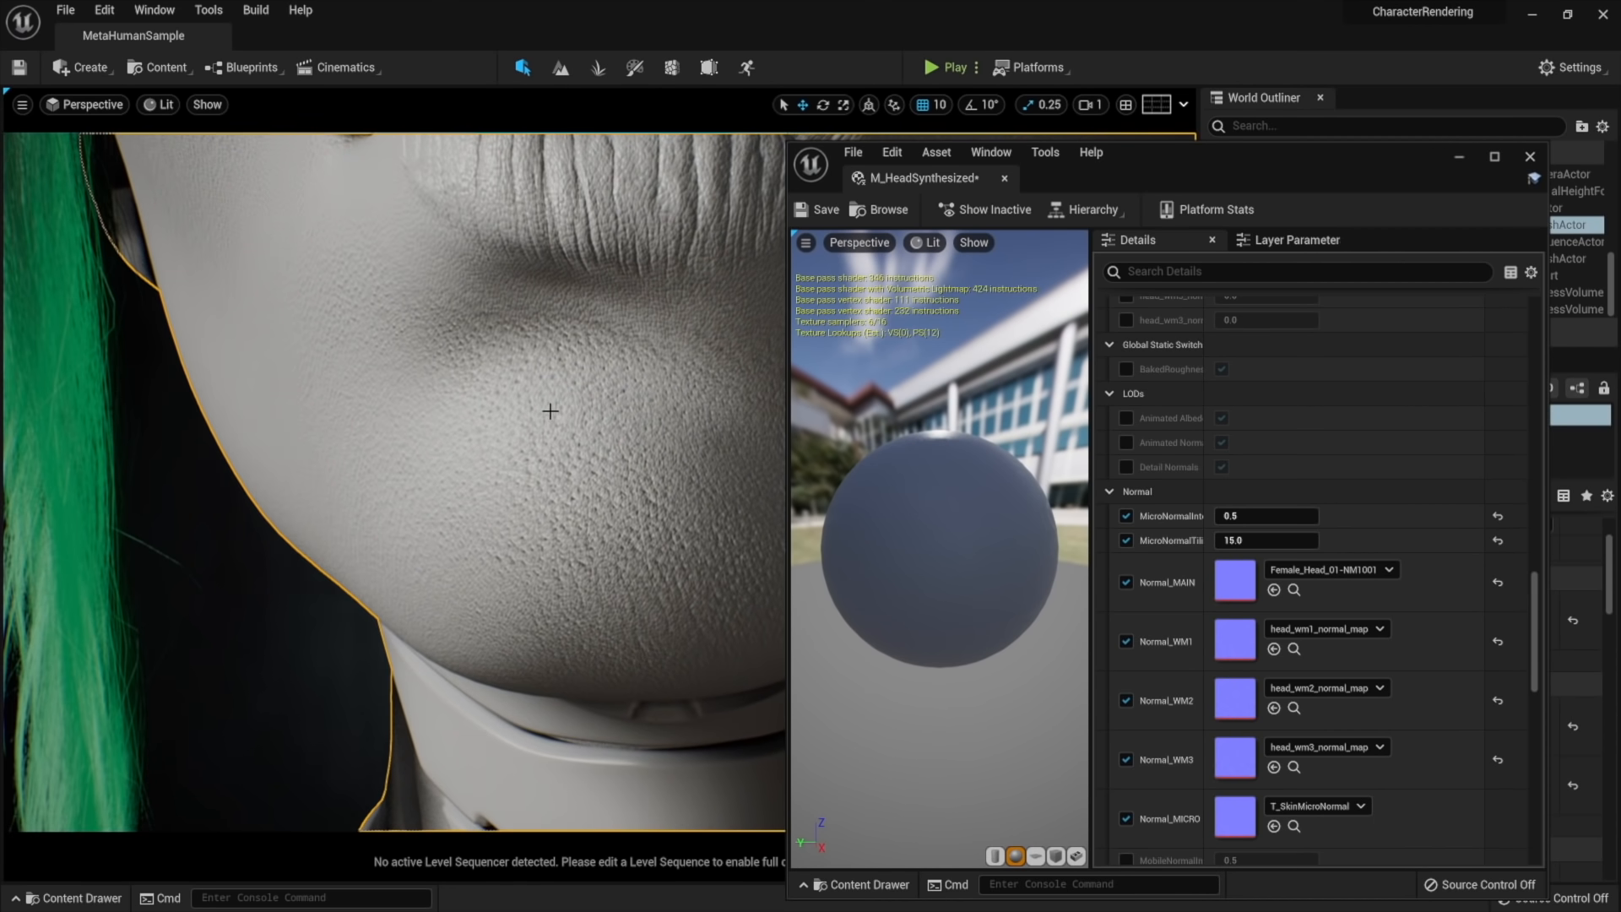
Turn off the ClayMaterial override in the M_HeadSynthesized material instance
middle_click_drag(563, 435, 563, 350)
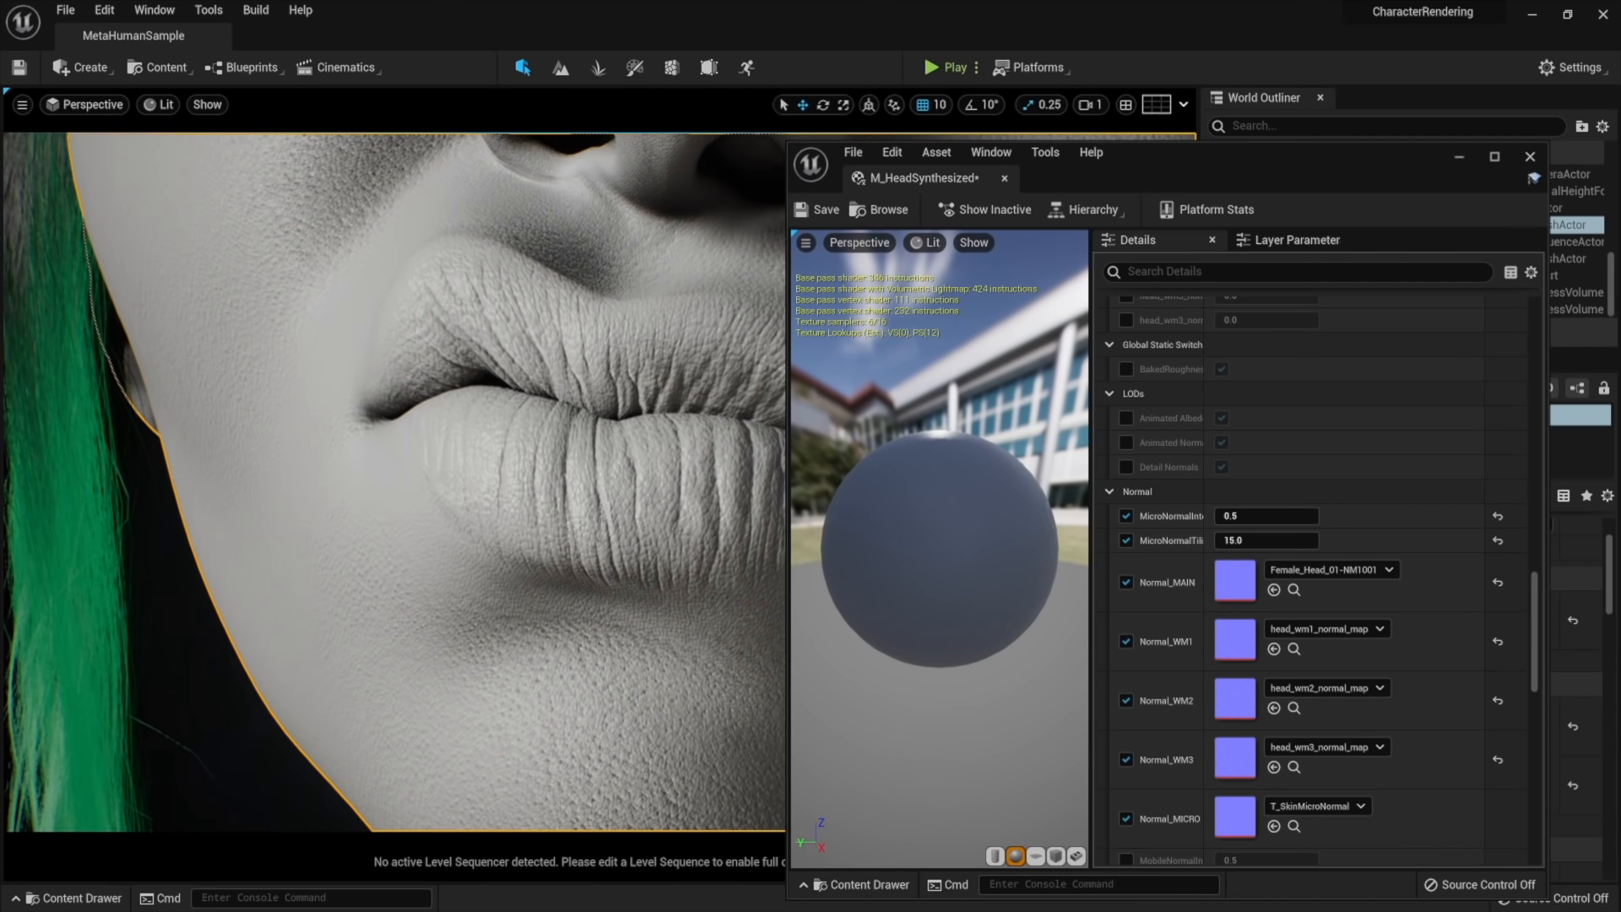
right_click_drag(563, 350, 540, 380)
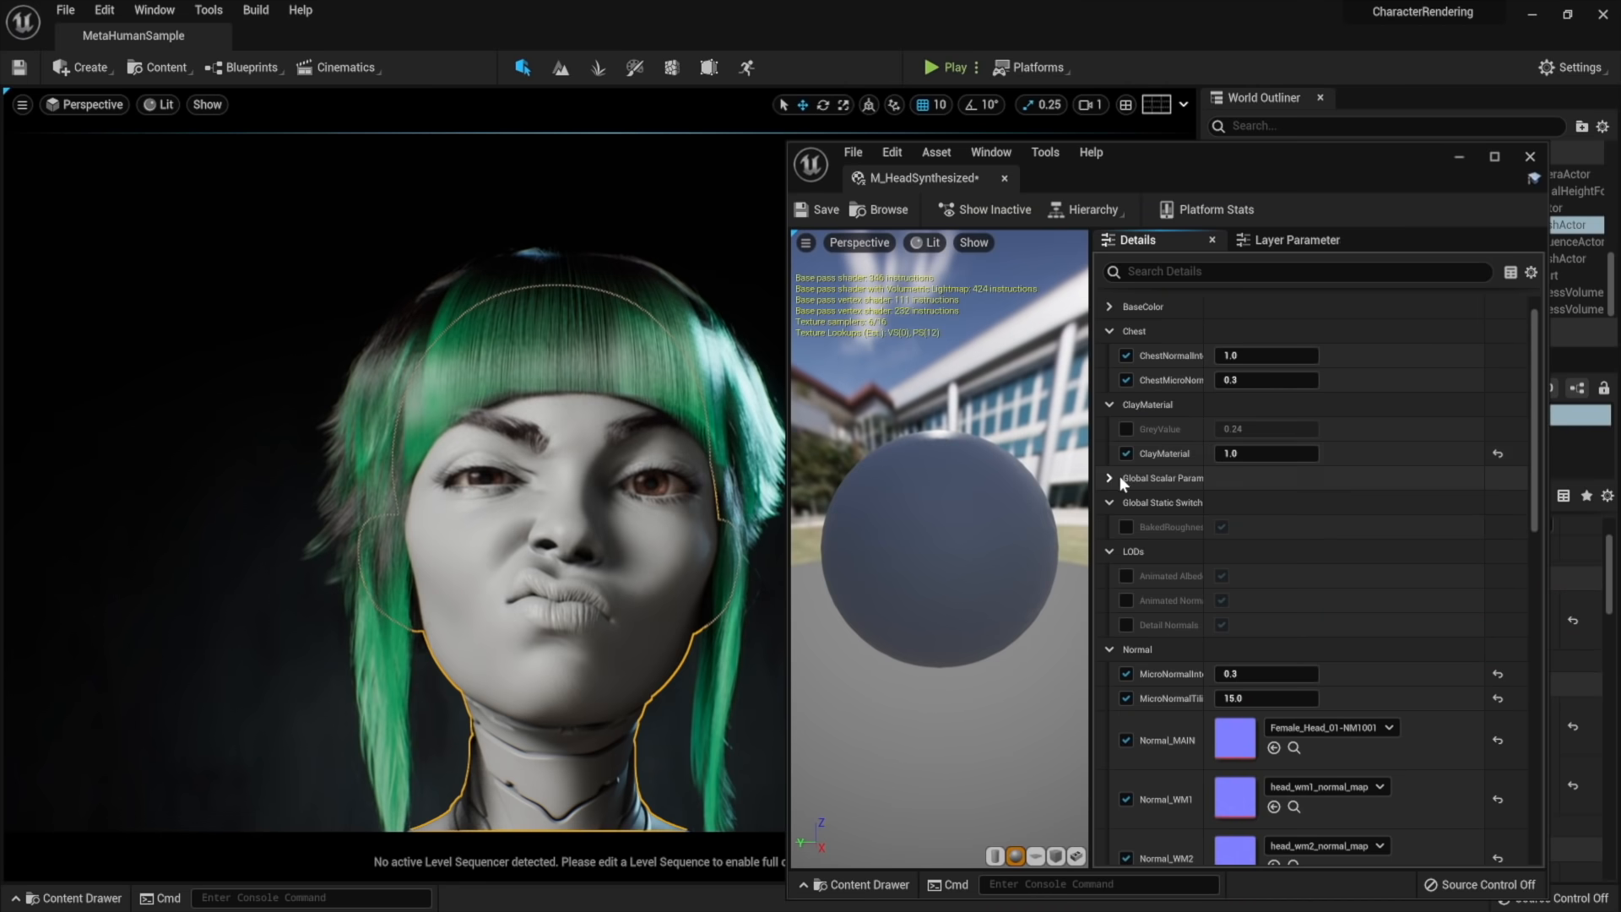
left_click(1126, 453)
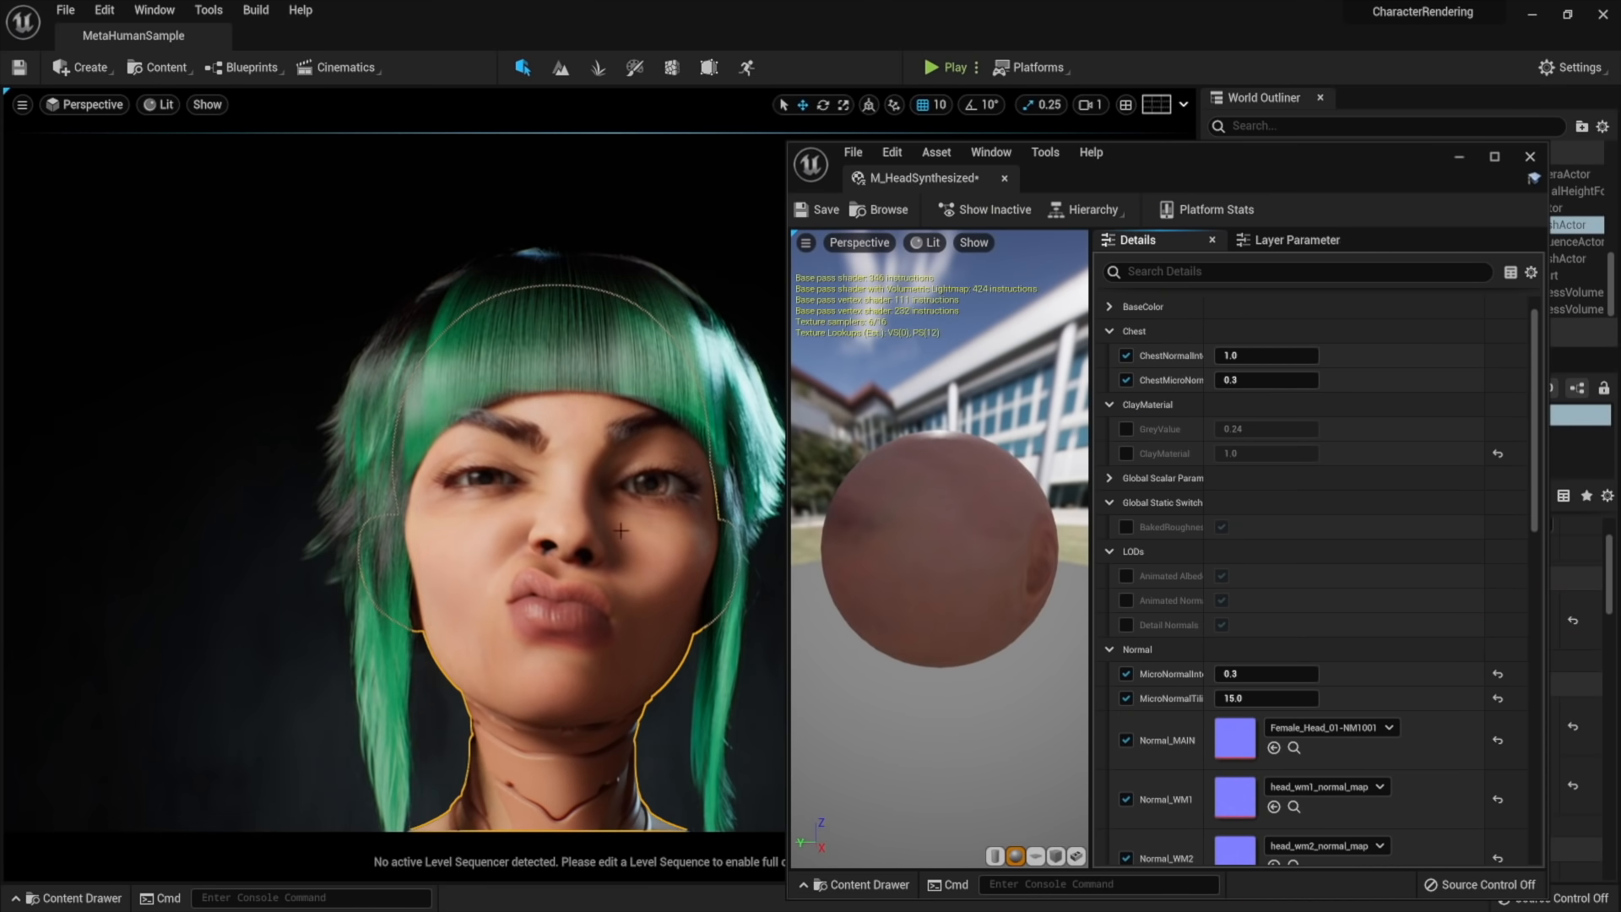
Examine the skin shading on the character's face, neck and shoulders from several angles
key("w")
key("d")
right_click_drag(621, 531, 574, 490)
key("a")
key("a")
right_click_drag(541, 507, 570, 469)
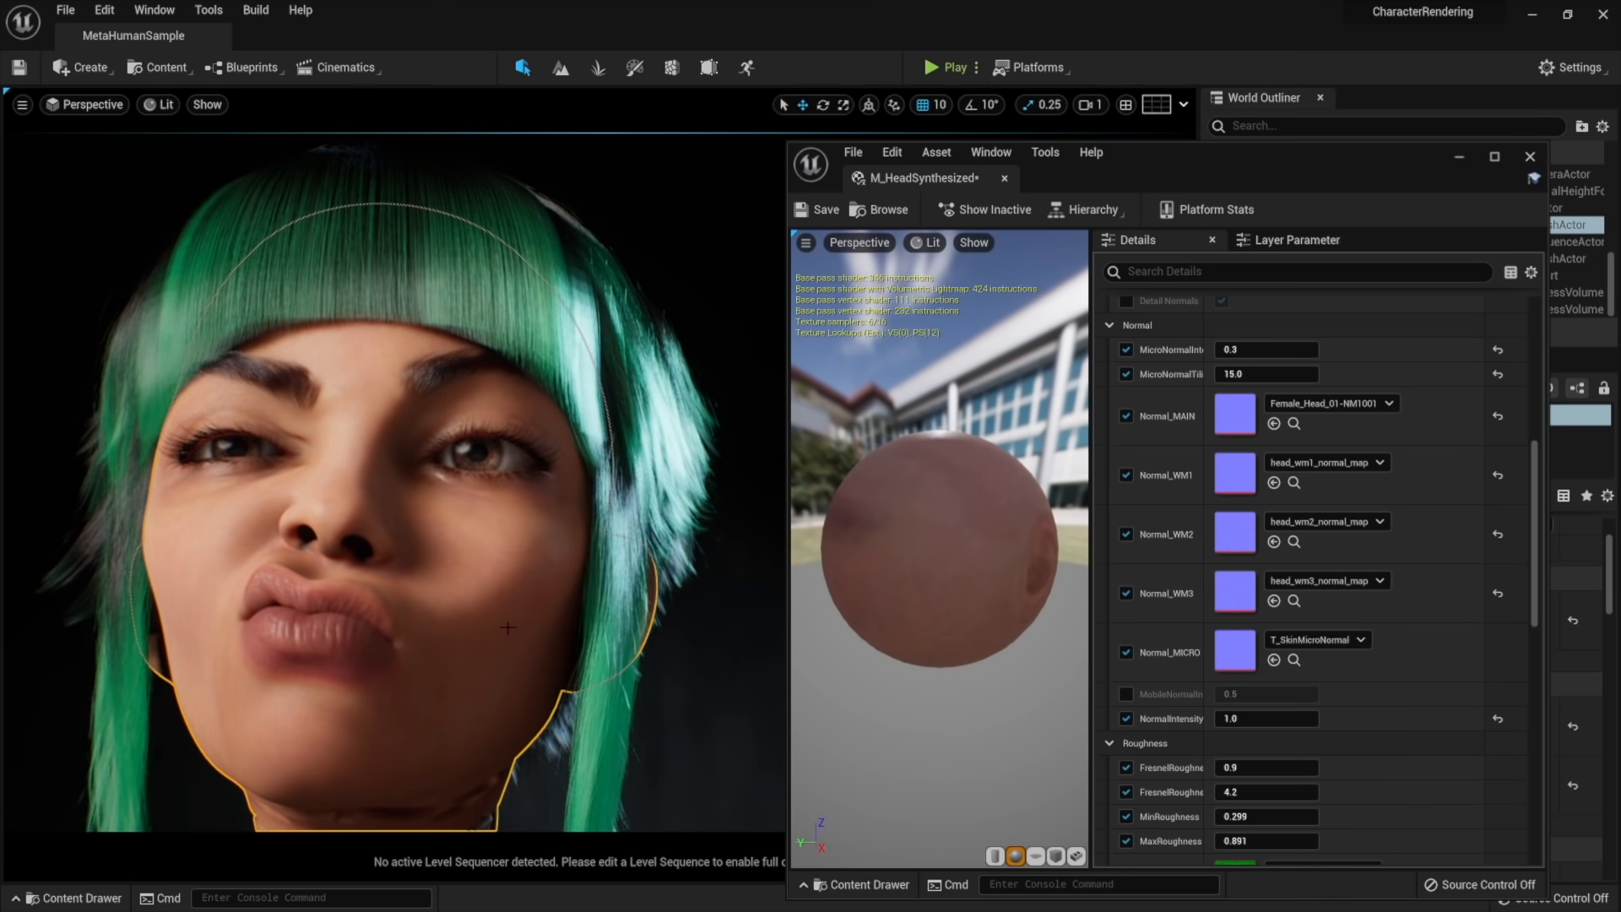
right_click_drag(557, 659, 559, 667)
right_click_drag(559, 666, 557, 665)
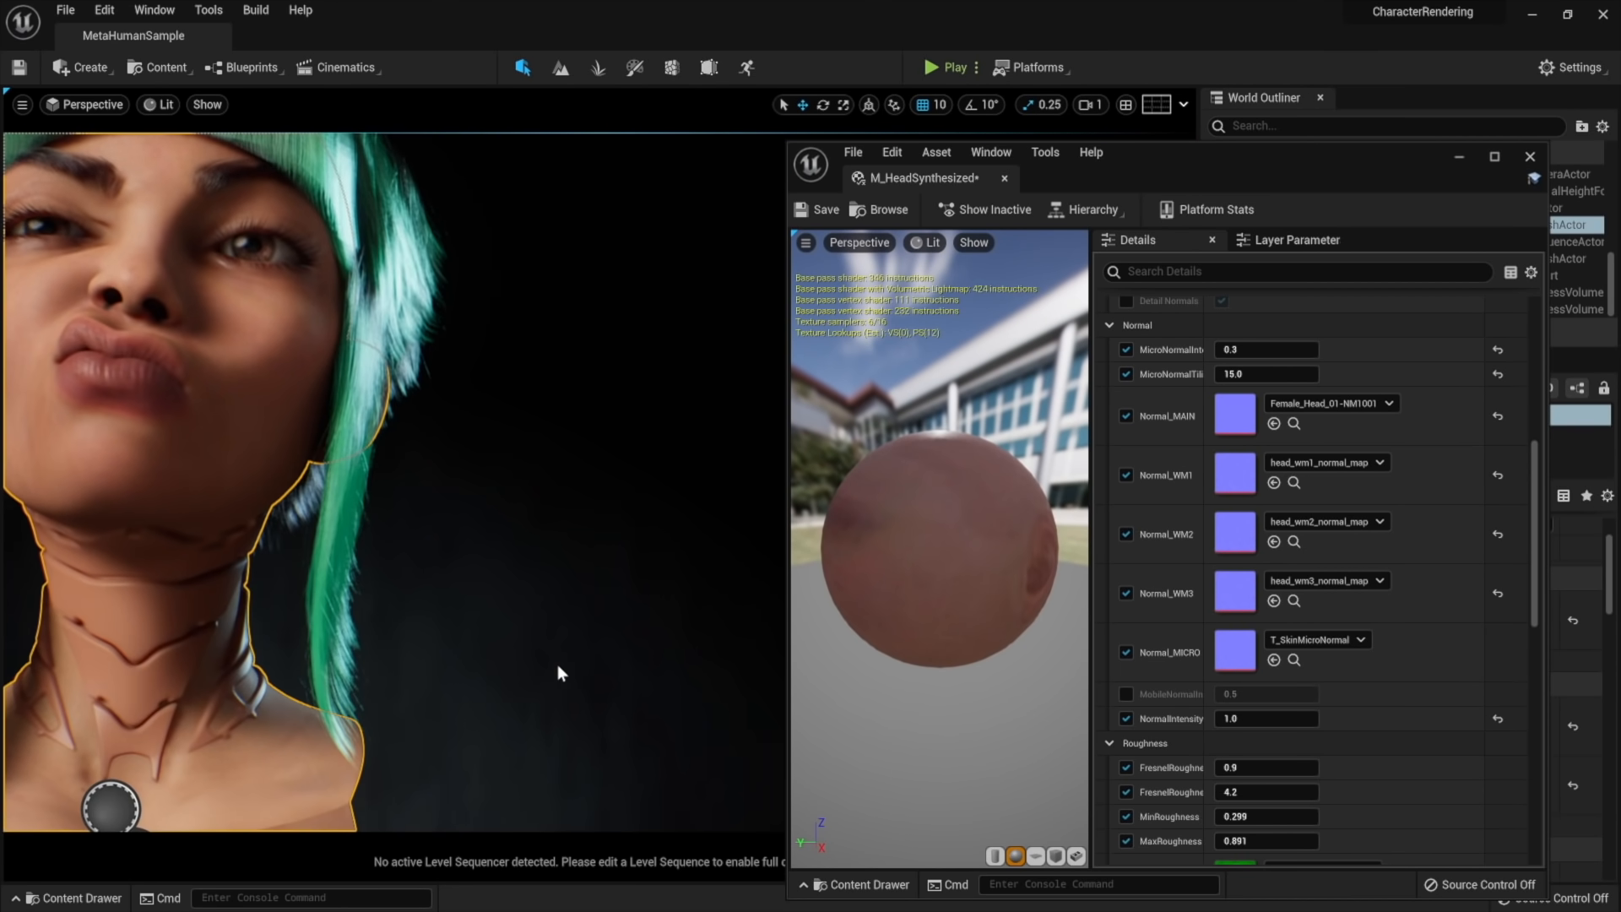
middle_click_drag(557, 666, 413, 601)
right_click_drag(414, 601, 456, 629)
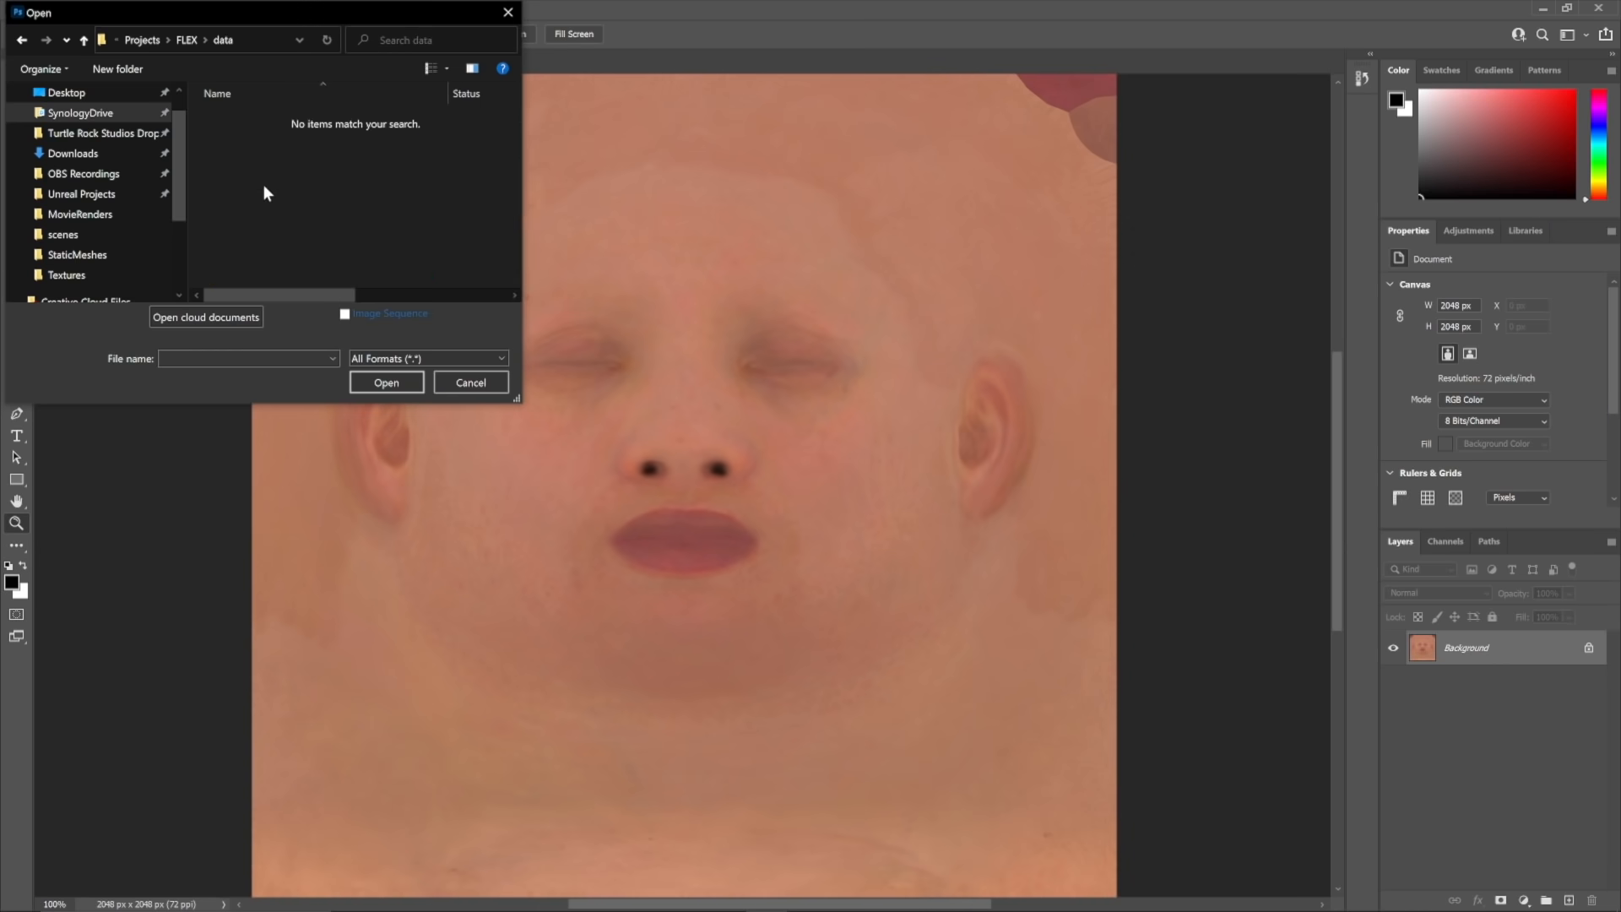
Switch to Photoshop and browse for a file to open, starting one level up from the FLEX data folder
key("alt+Up")
double_click(265, 226)
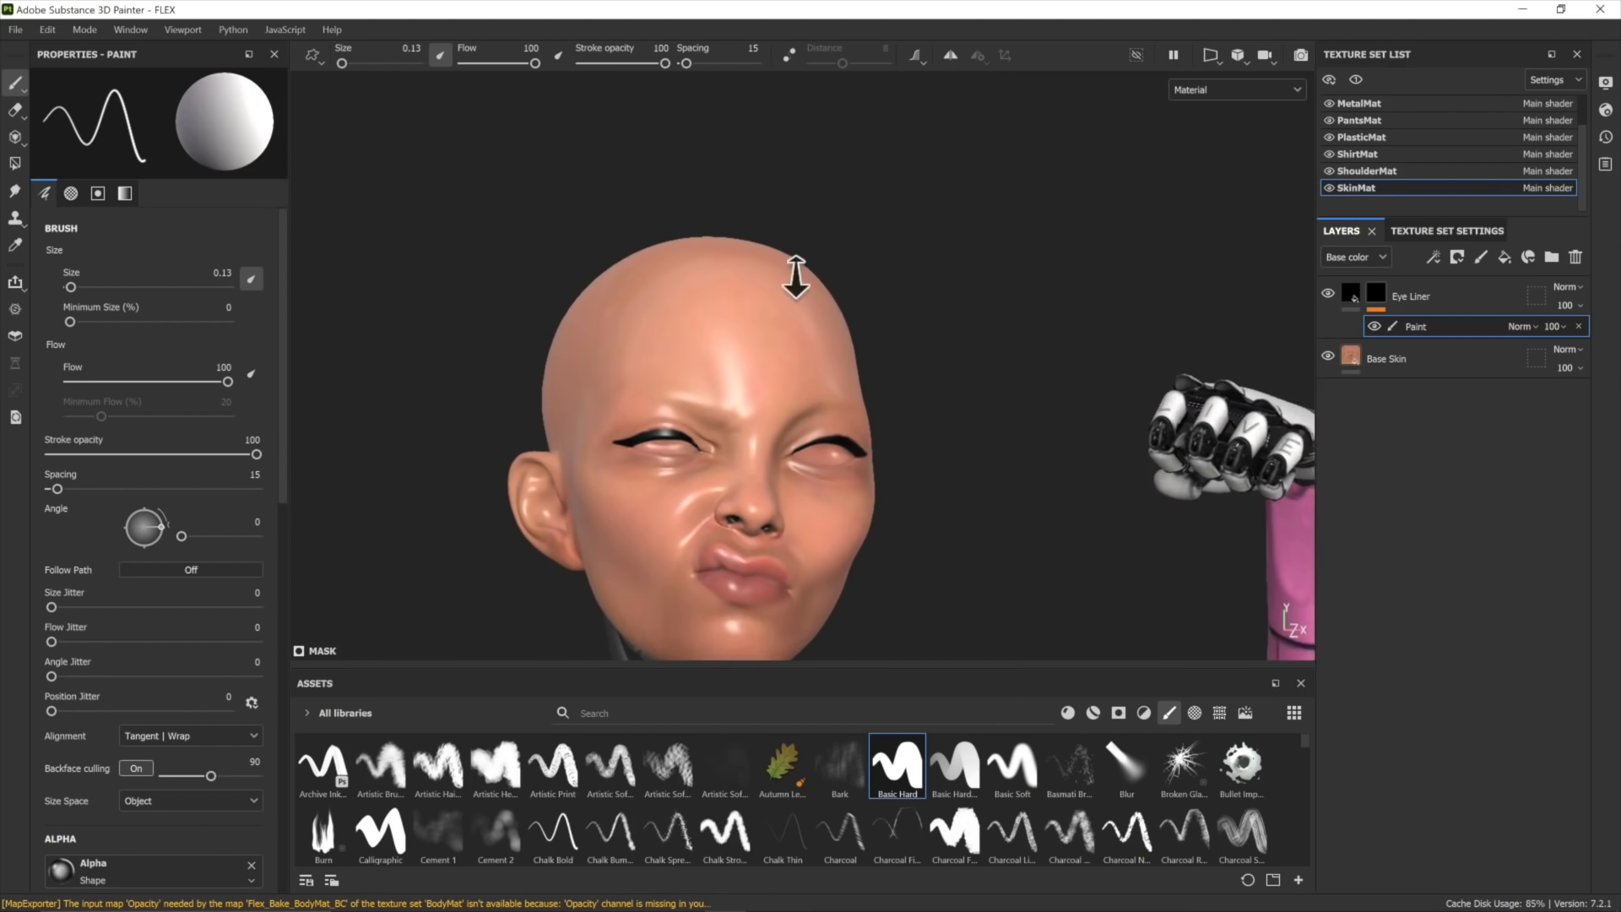
Switch to Substance 3D Painter and show only the Base color channel on the SkinMat head
right_click_drag(795, 277, 869, 351, "alt")
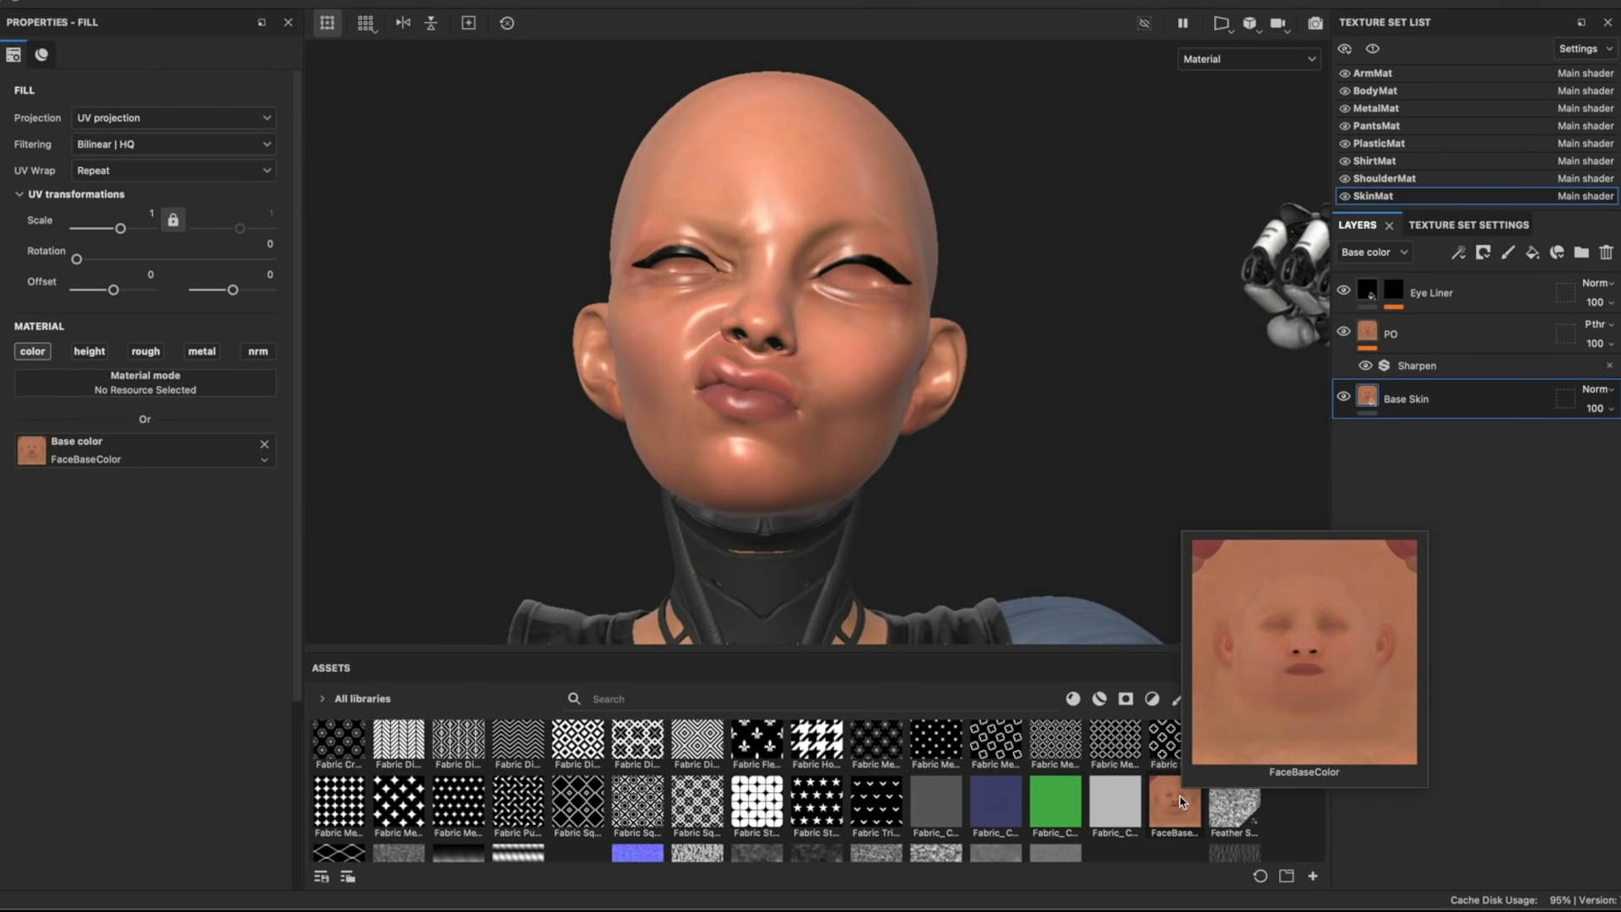
left_click_drag(1068, 355, 1052, 440, "alt")
middle_click_drag(1051, 439, 1097, 493, "alt")
right_click_drag(1097, 493, 1132, 560, "alt")
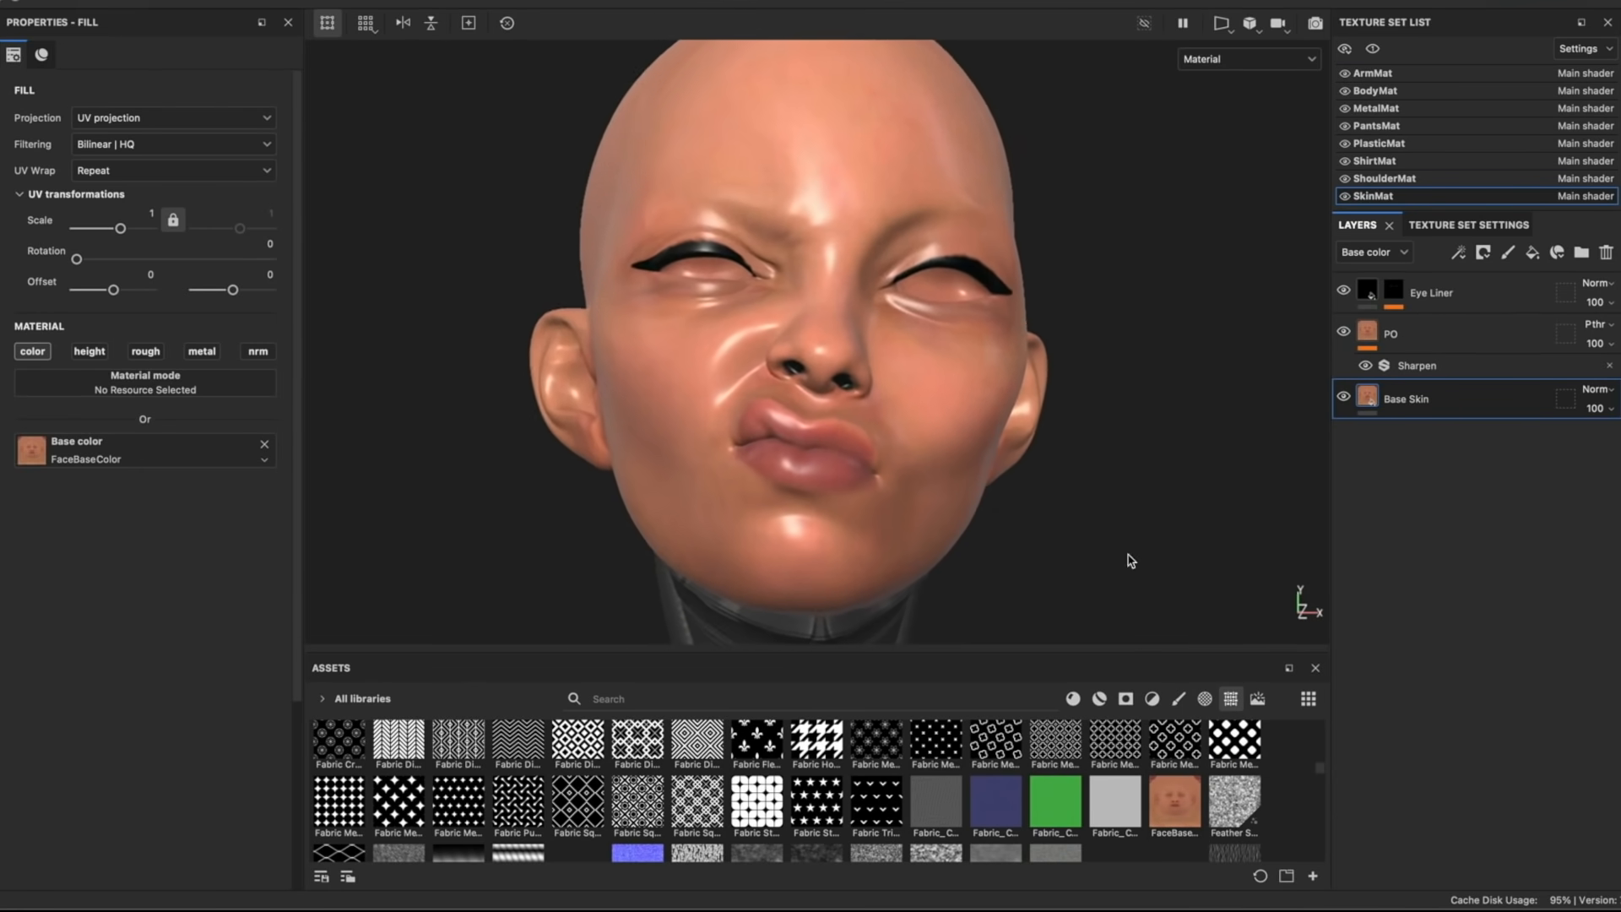
left_click(1504, 58)
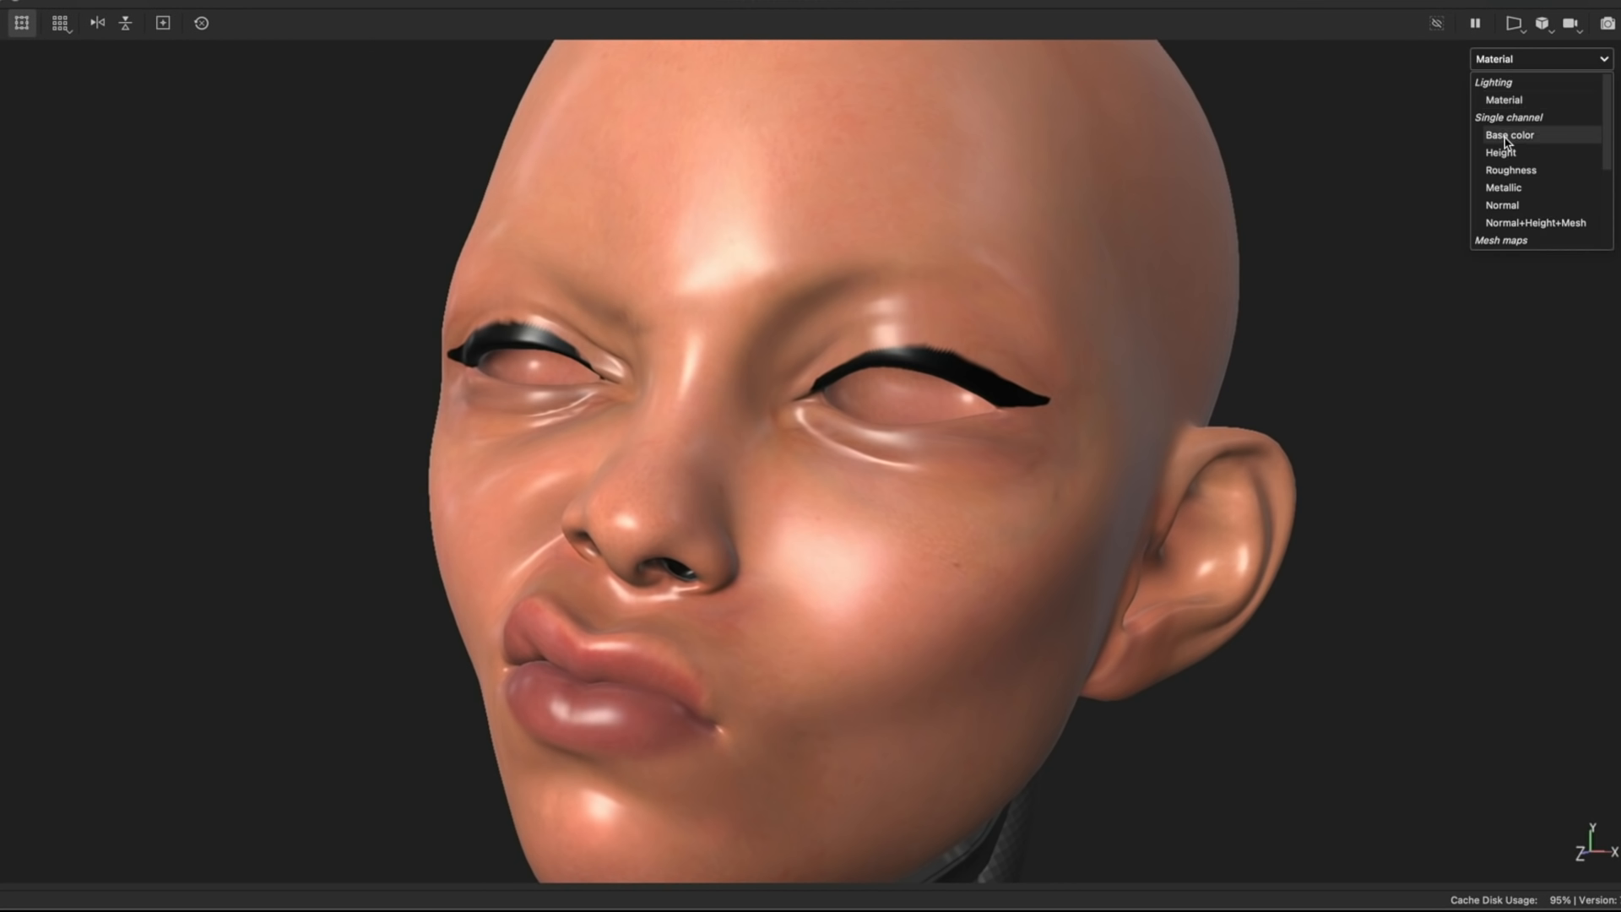
left_click(1508, 137)
middle_click_drag(1067, 373, 1085, 473, "alt")
mouse_move(1085, 473)
right_mouse_down("alt")
mouse_move(1130, 557)
mouse_move(1150, 562)
right_mouse_up("alt")
middle_click_drag(1150, 562, 1089, 485, "alt")
key("Tab")
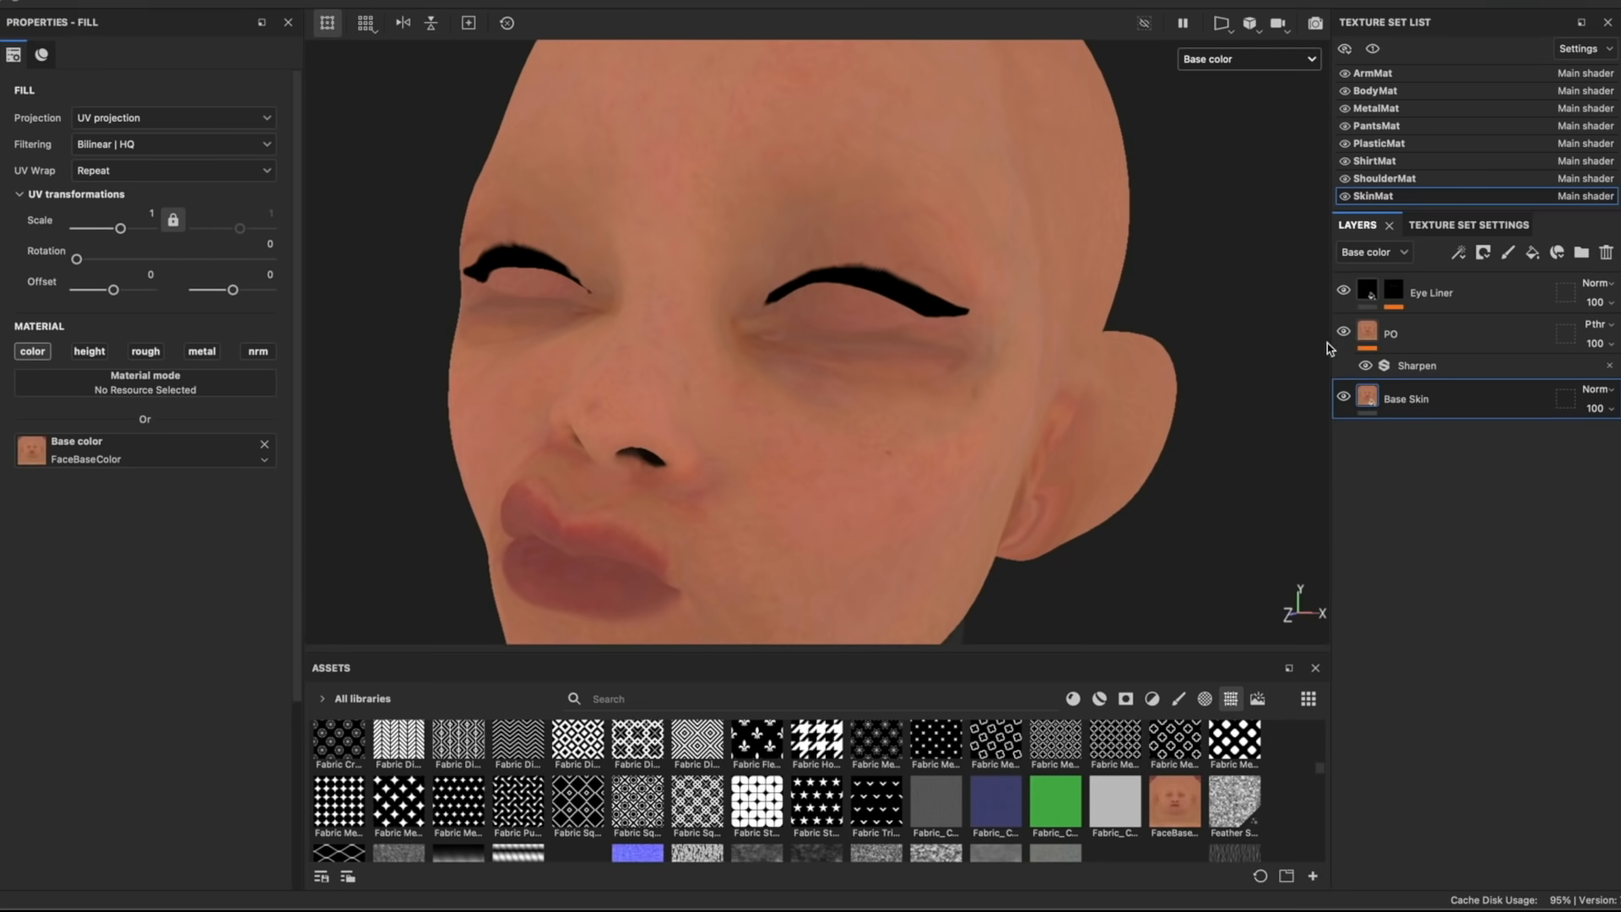
Compare the face with the Eye Liner layer hidden and shown, and return the viewport to material shading
left_click(1344, 290)
left_click(1344, 289)
key("m")
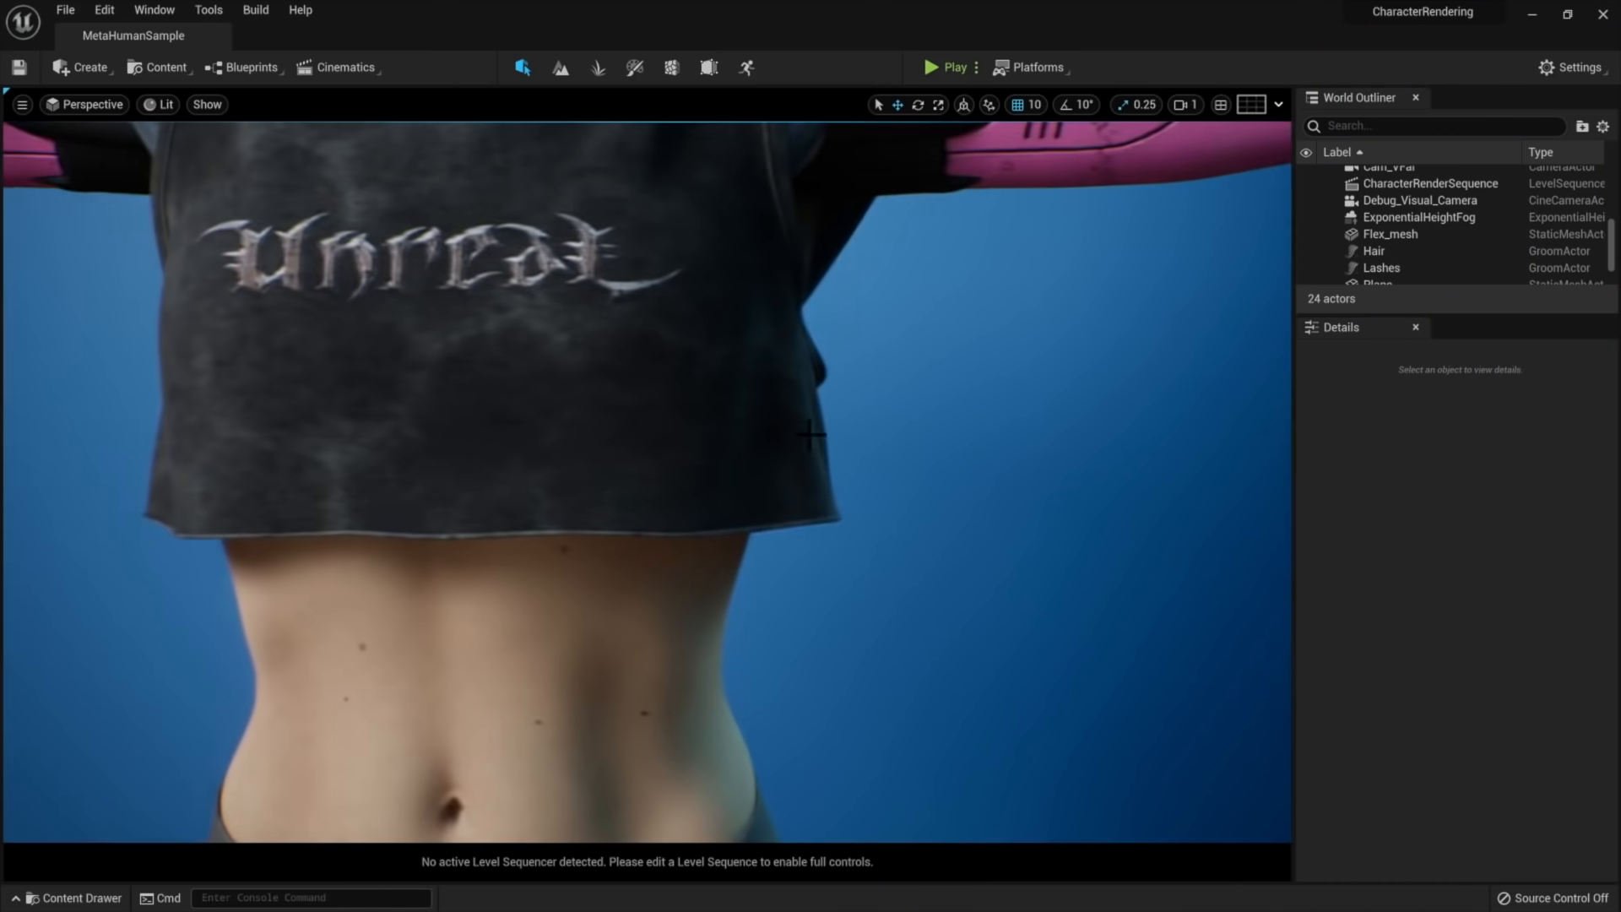
mouse_move(810, 435)
right_mouse_down()
mouse_move(743, 507)
mouse_move(853, 499)
mouse_move(768, 485)
mouse_move(853, 439)
mouse_move(772, 456)
mouse_move(789, 460)
right_mouse_up()
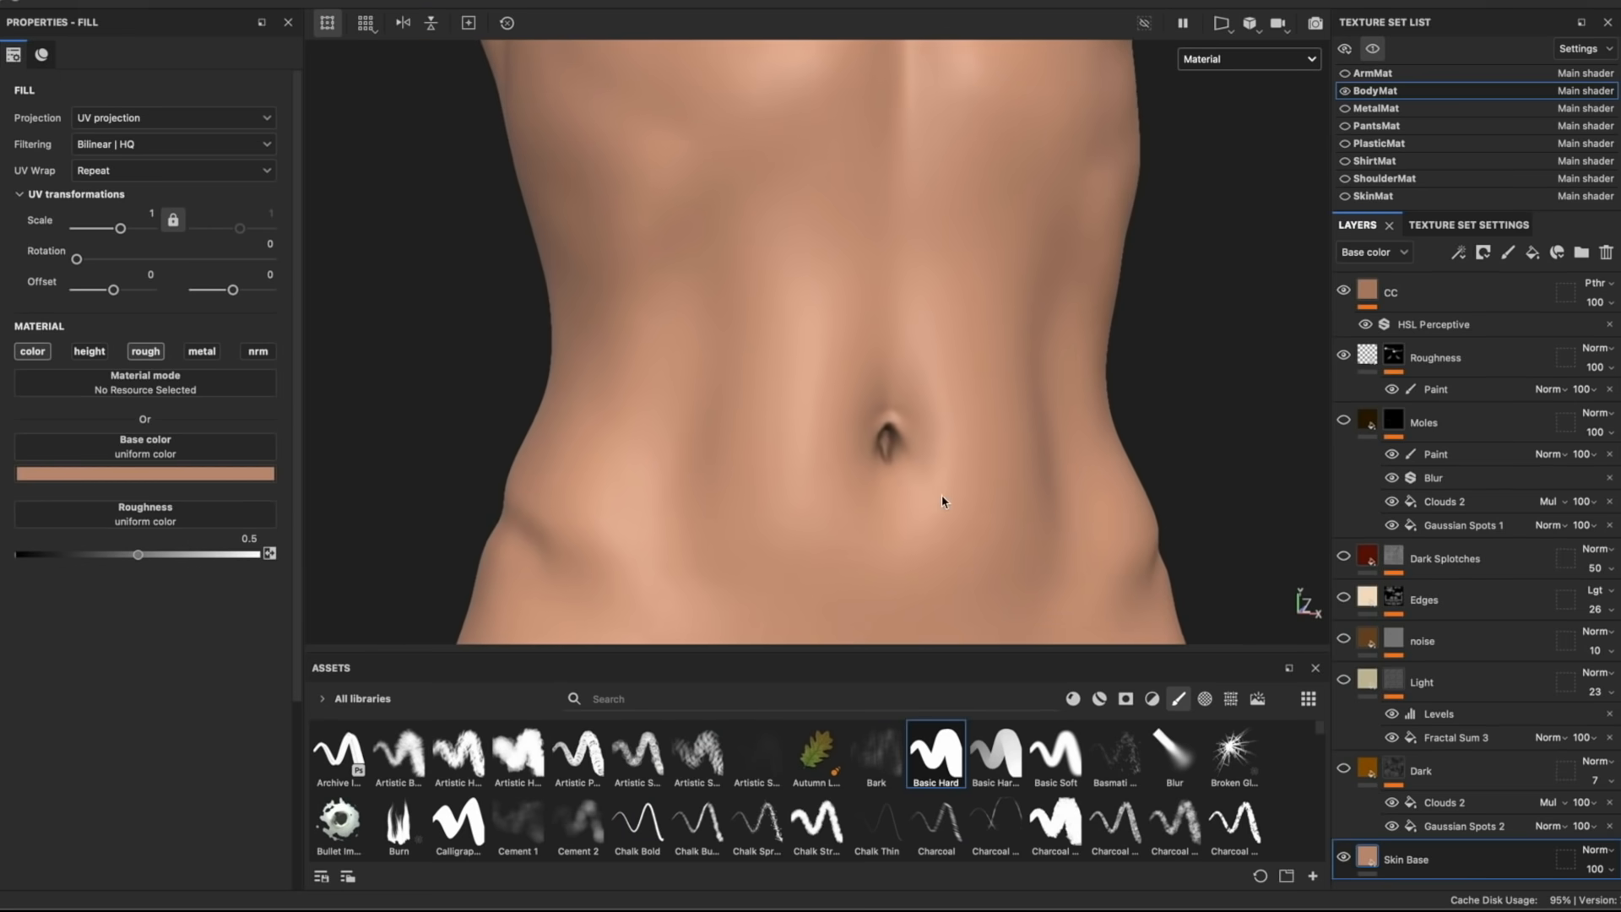
Make the Dark, Light, noise, Edges and Dark Splotches layers of the BodyMat texture set visible
left_click(1344, 771)
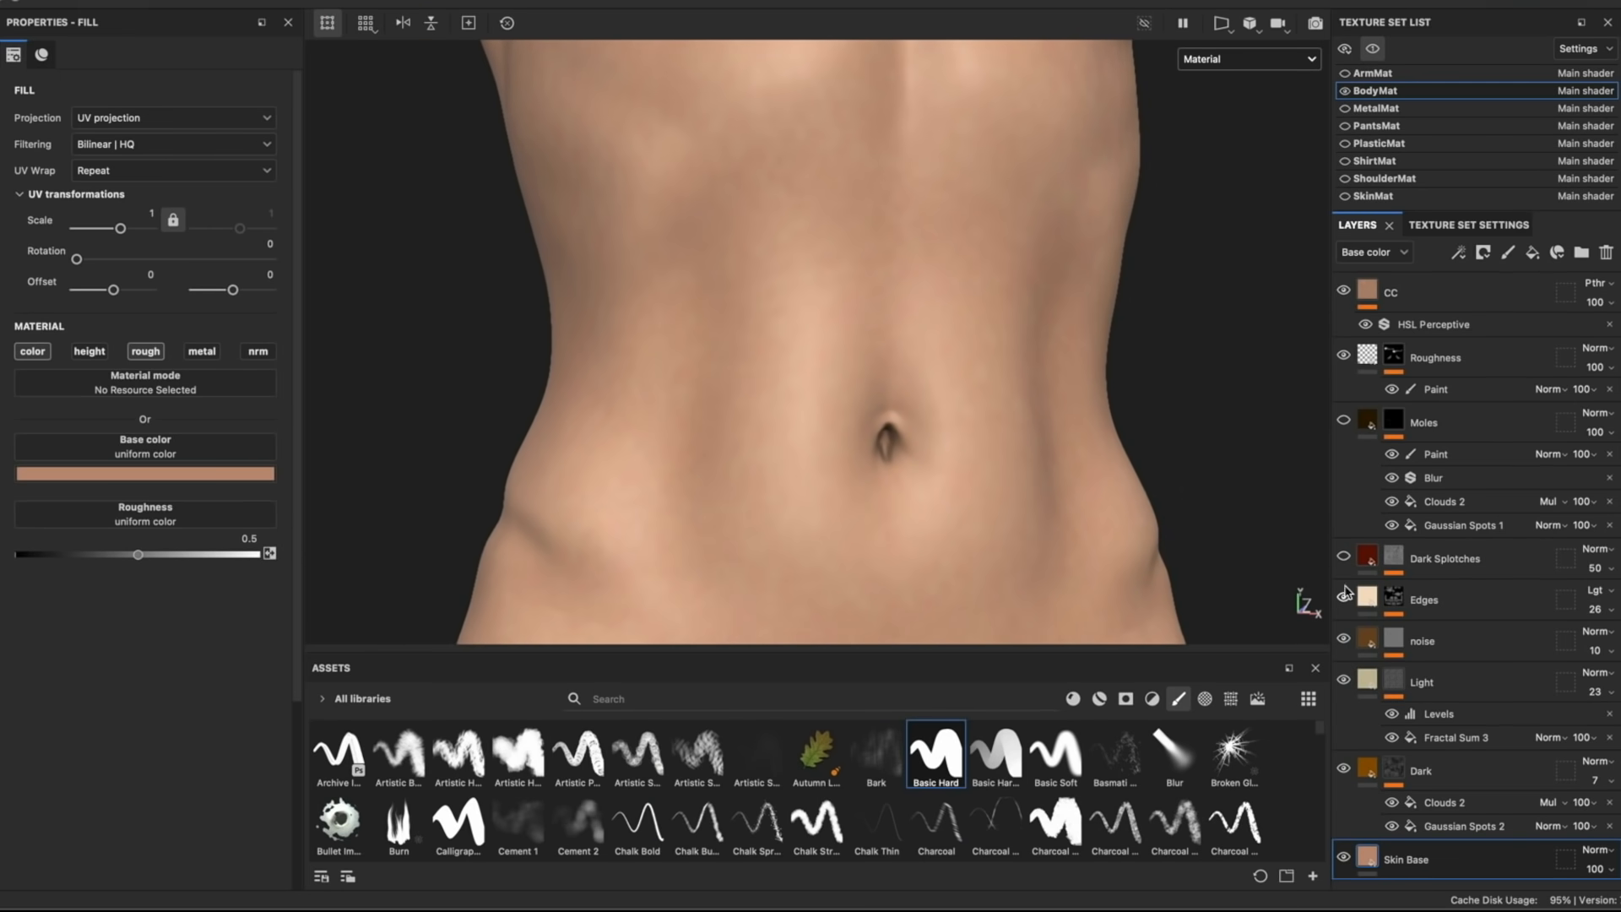
left_click(1344, 557)
left_click_drag(1282, 482, 1093, 438, "alt")
scroll(1093, 438, "up", 3)
Show only the Base color channel and inspect the torso's skin color variation up close
left_click(1266, 58)
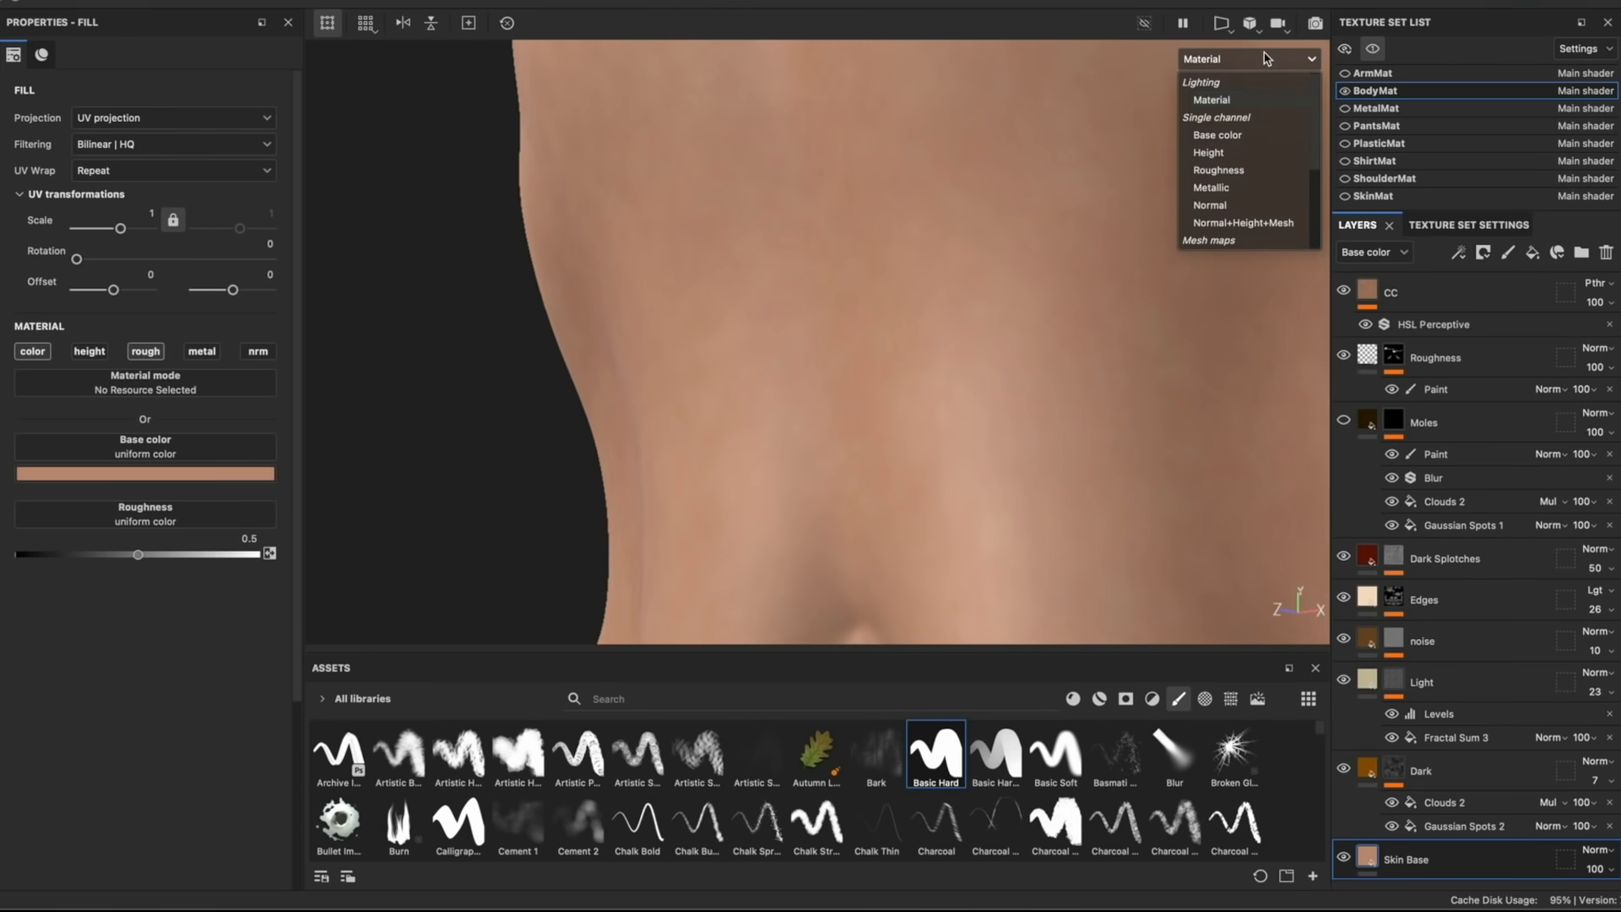
left_click(1264, 135)
scroll(1100, 272, "up", 2)
scroll(1100, 273, "up", 2)
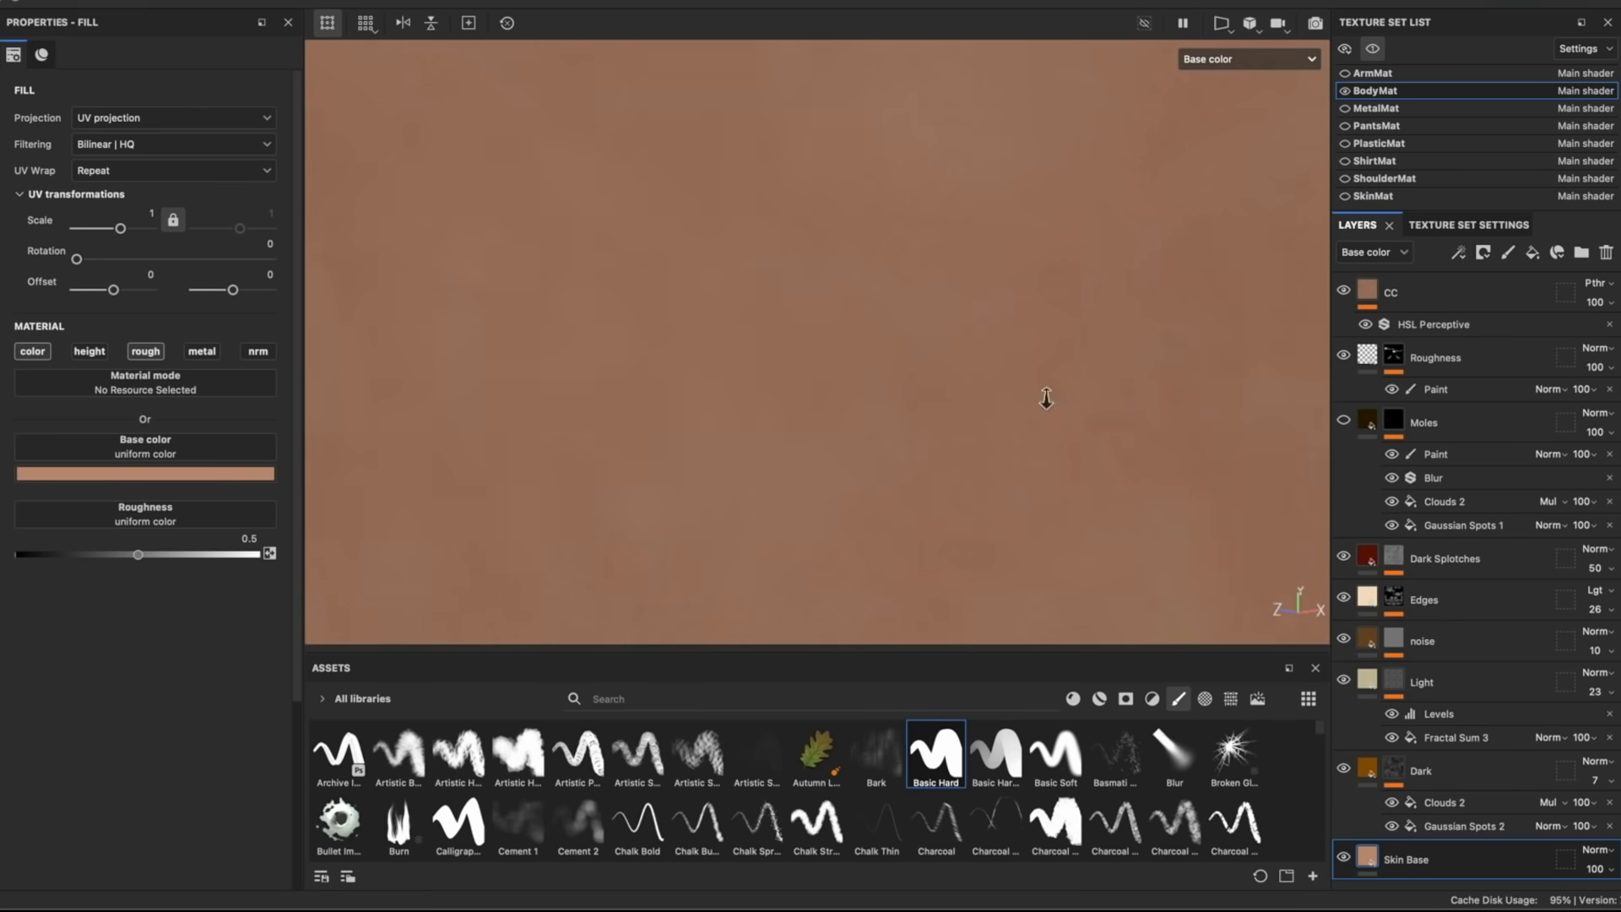
scroll(1047, 398, "down", 5)
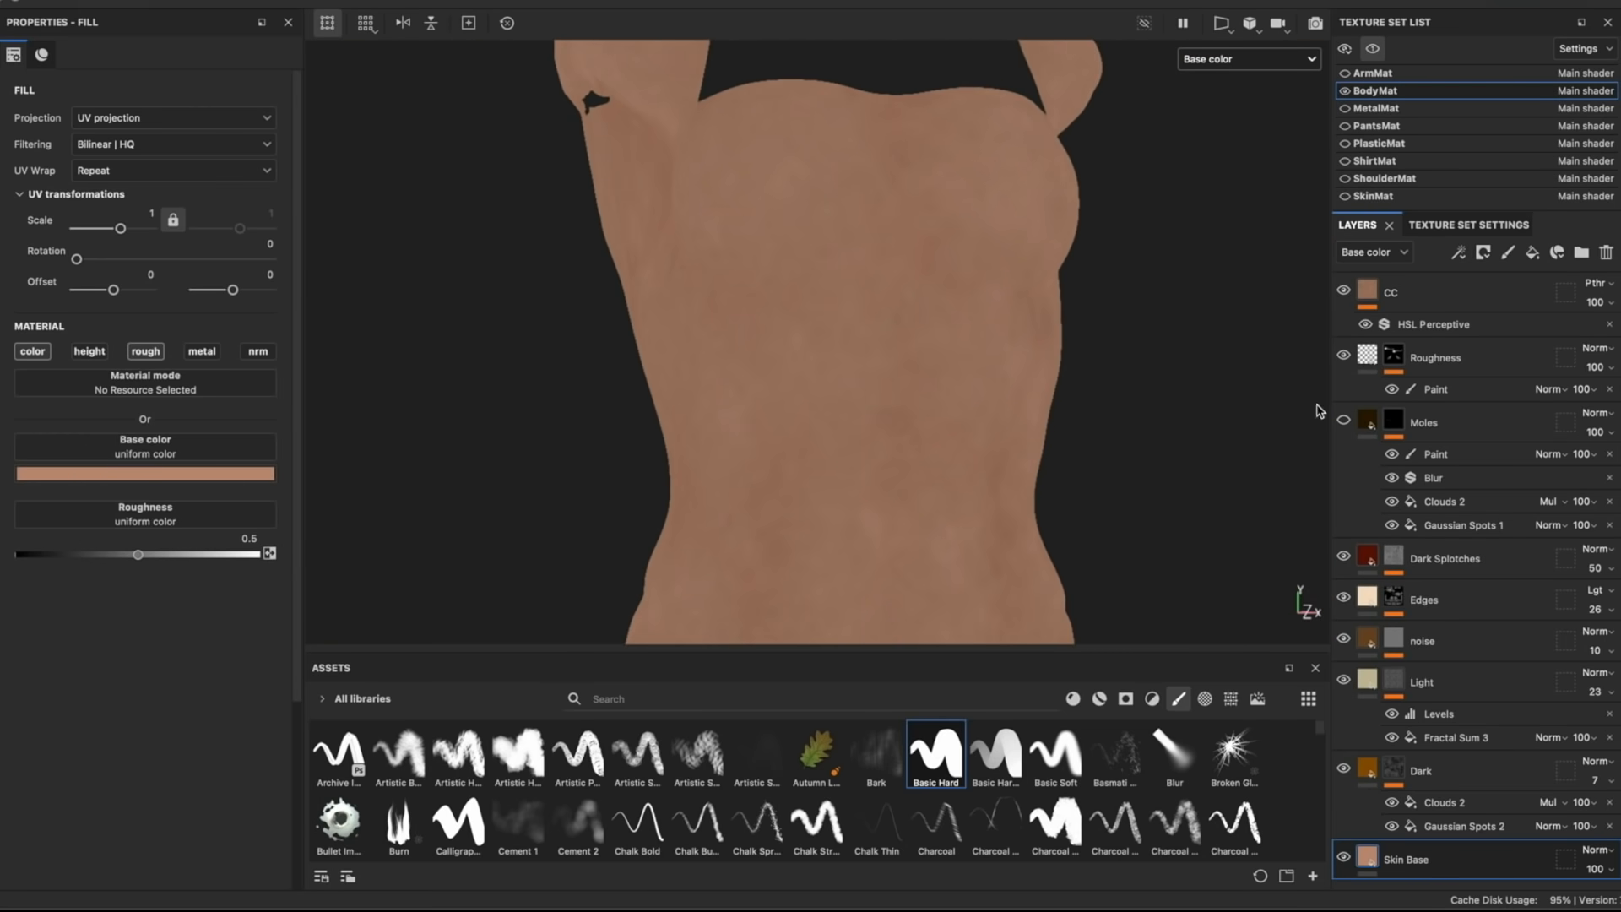
Make the Moles layer of BodyMat visible and return the viewport to material shading
left_click_drag(1224, 397, 977, 353, "alt")
middle_click_drag(1043, 329, 930, 311, "alt")
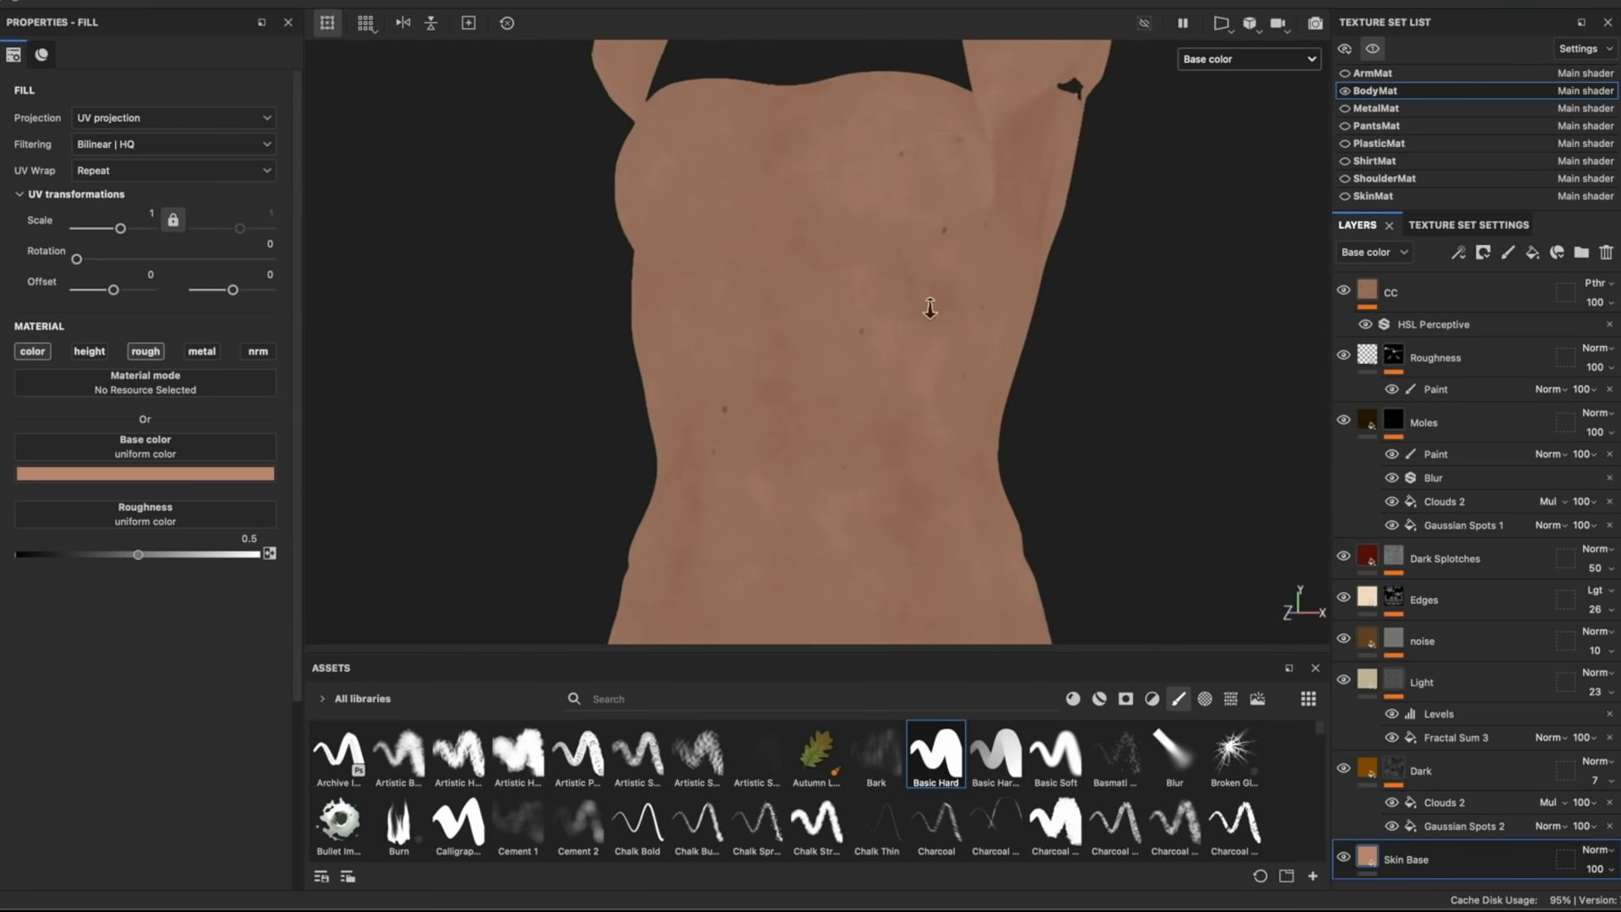
scroll(930, 310, "down", 3)
key("m")
scroll(853, 367, "down", 1)
left_click_drag(838, 366, 598, 342, "alt")
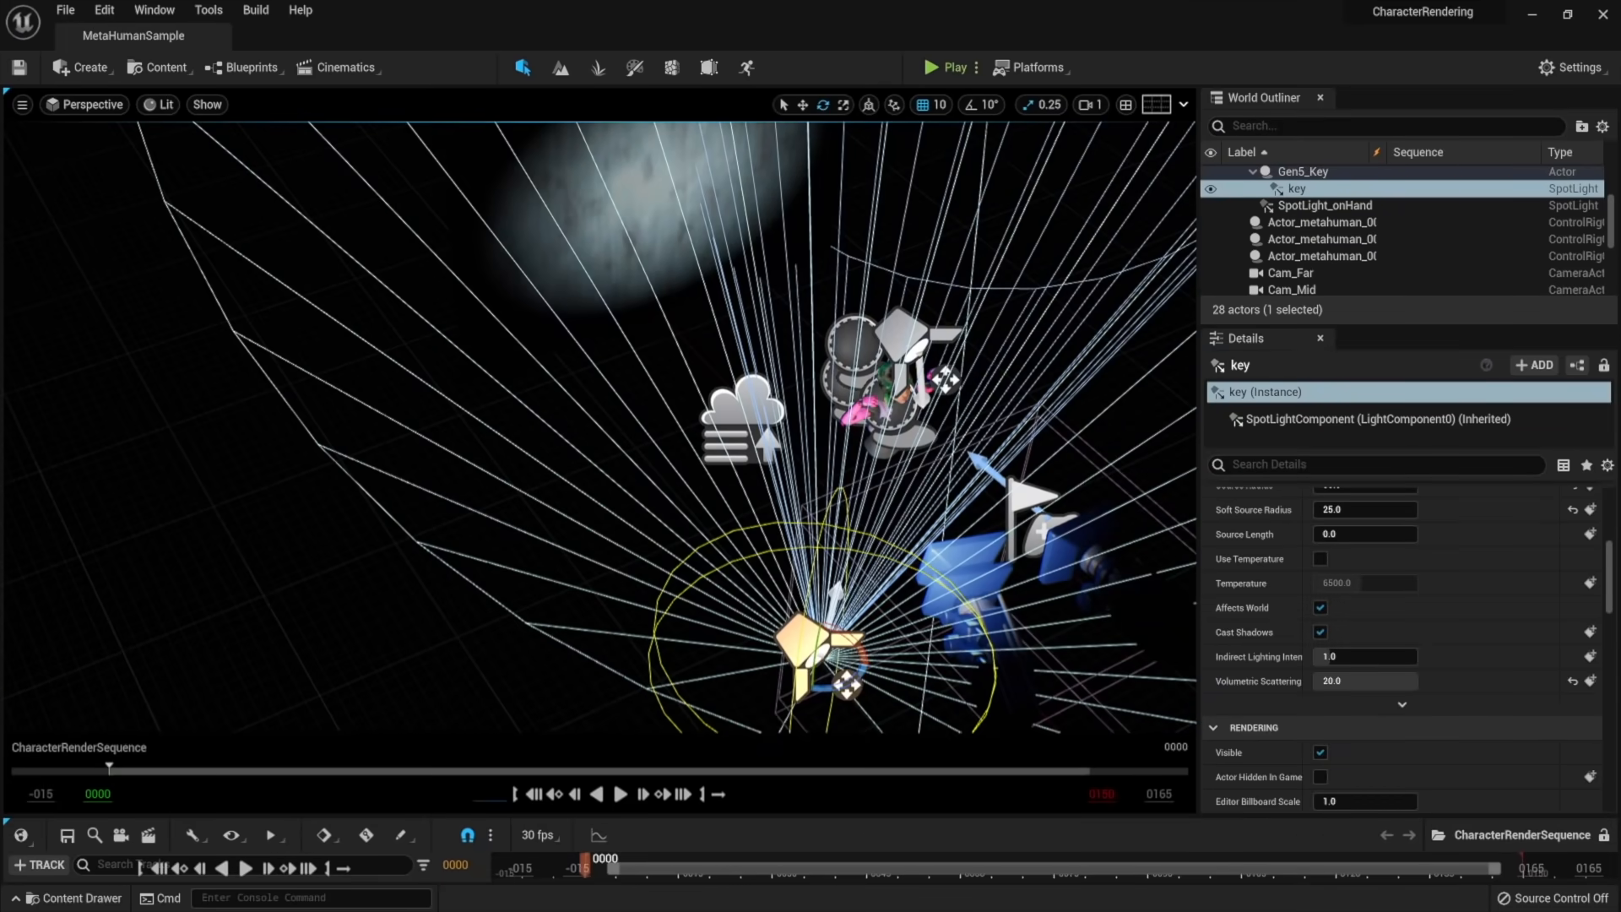
Switch to Unreal Engine, rotate the key spotlight and check the character through the piloted Cam_VFar camera
left_click_drag(853, 670, 868, 666)
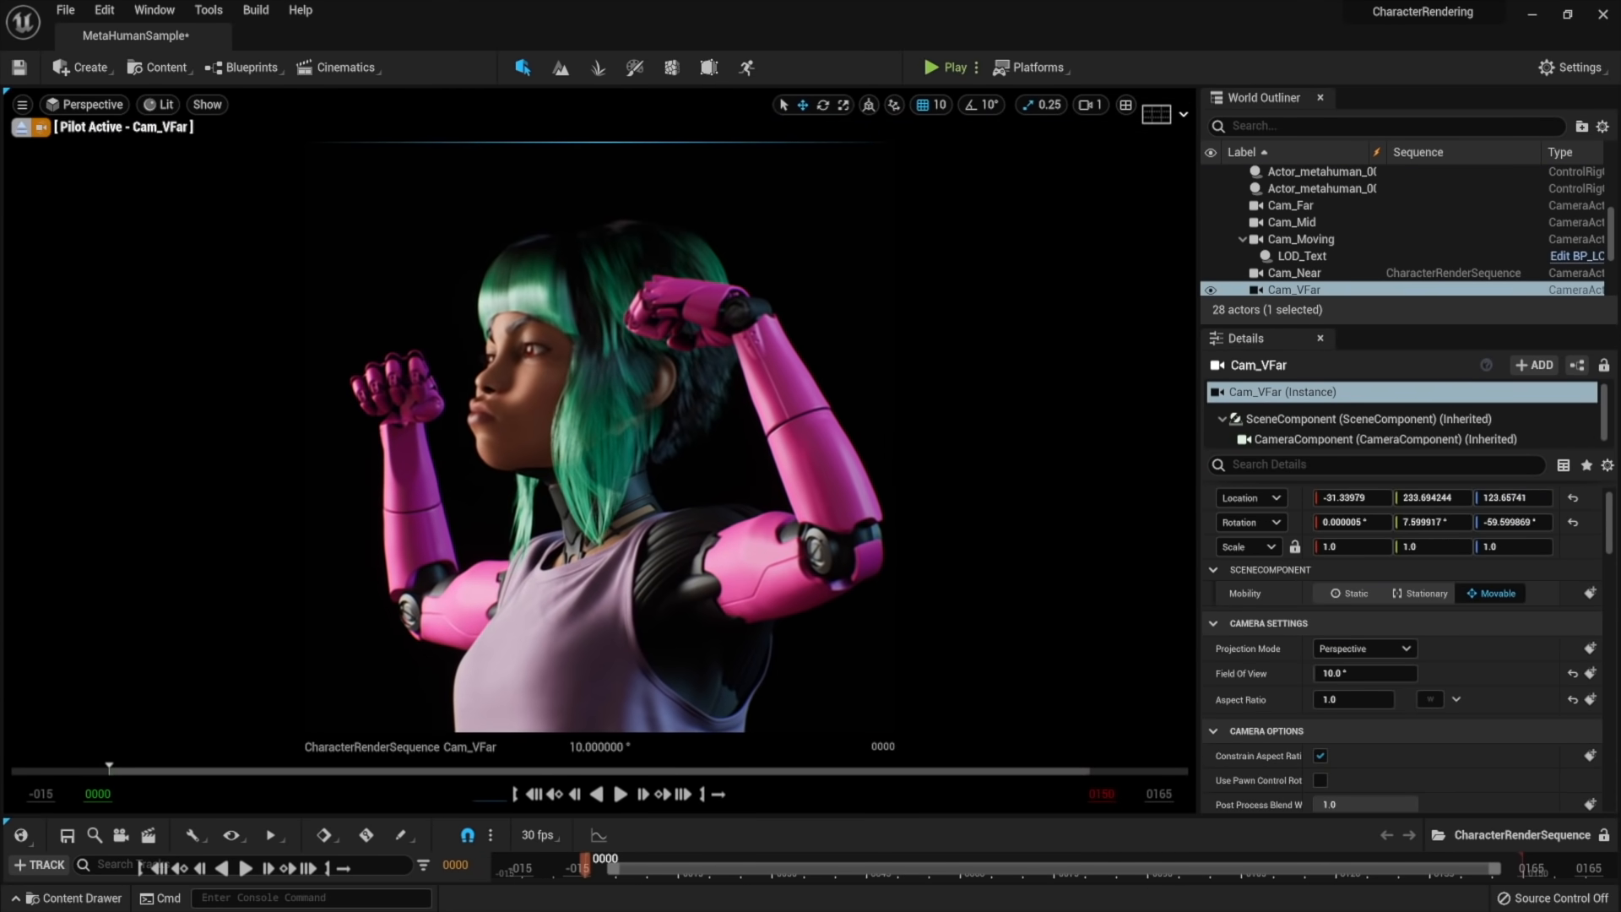
right_click_drag(968, 409, 968, 410)
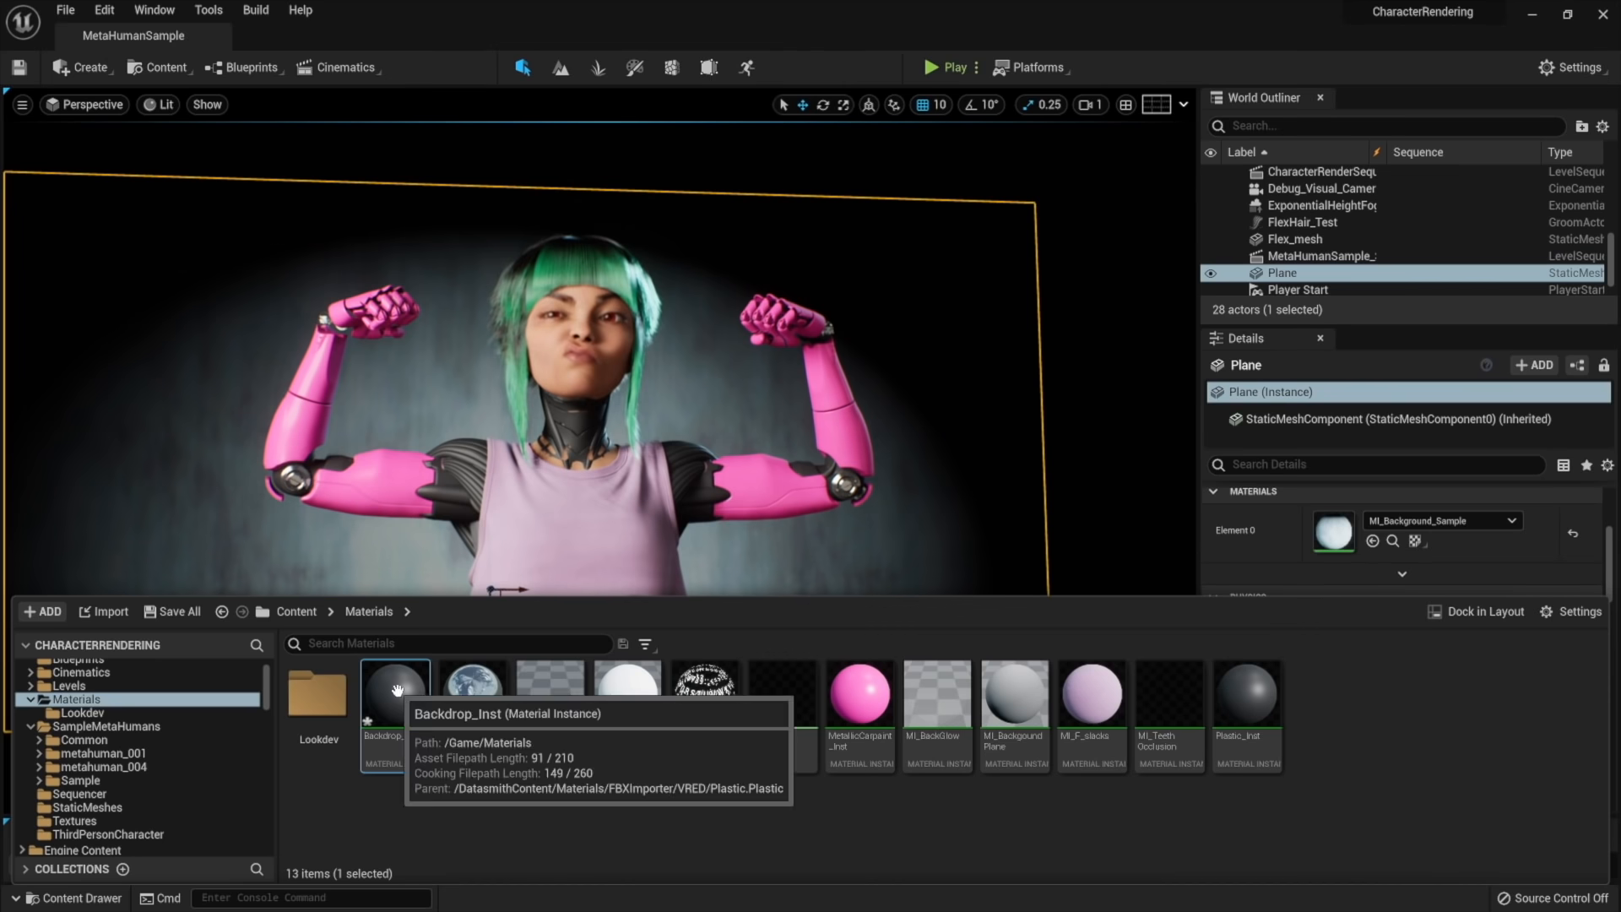
Assign the Backdrop_Inst material to Element 0 of Plane and set its diffuse color to light blue
left_click_drag(480, 625, 1466, 529)
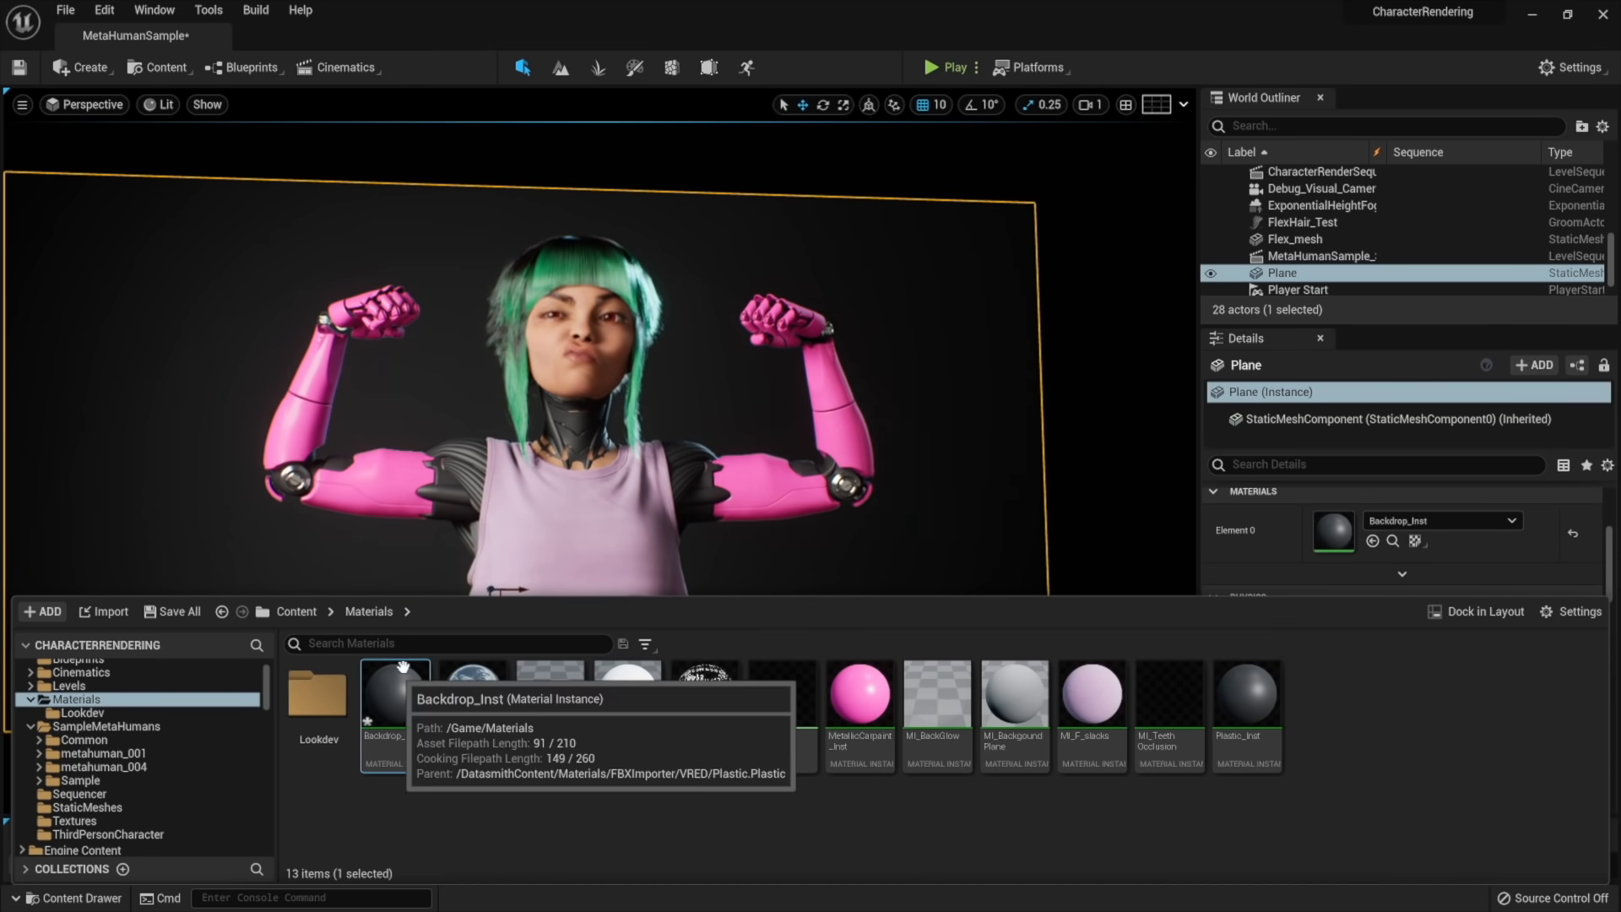
double_click(480, 625)
left_click(1072, 544)
left_click(1289, 641)
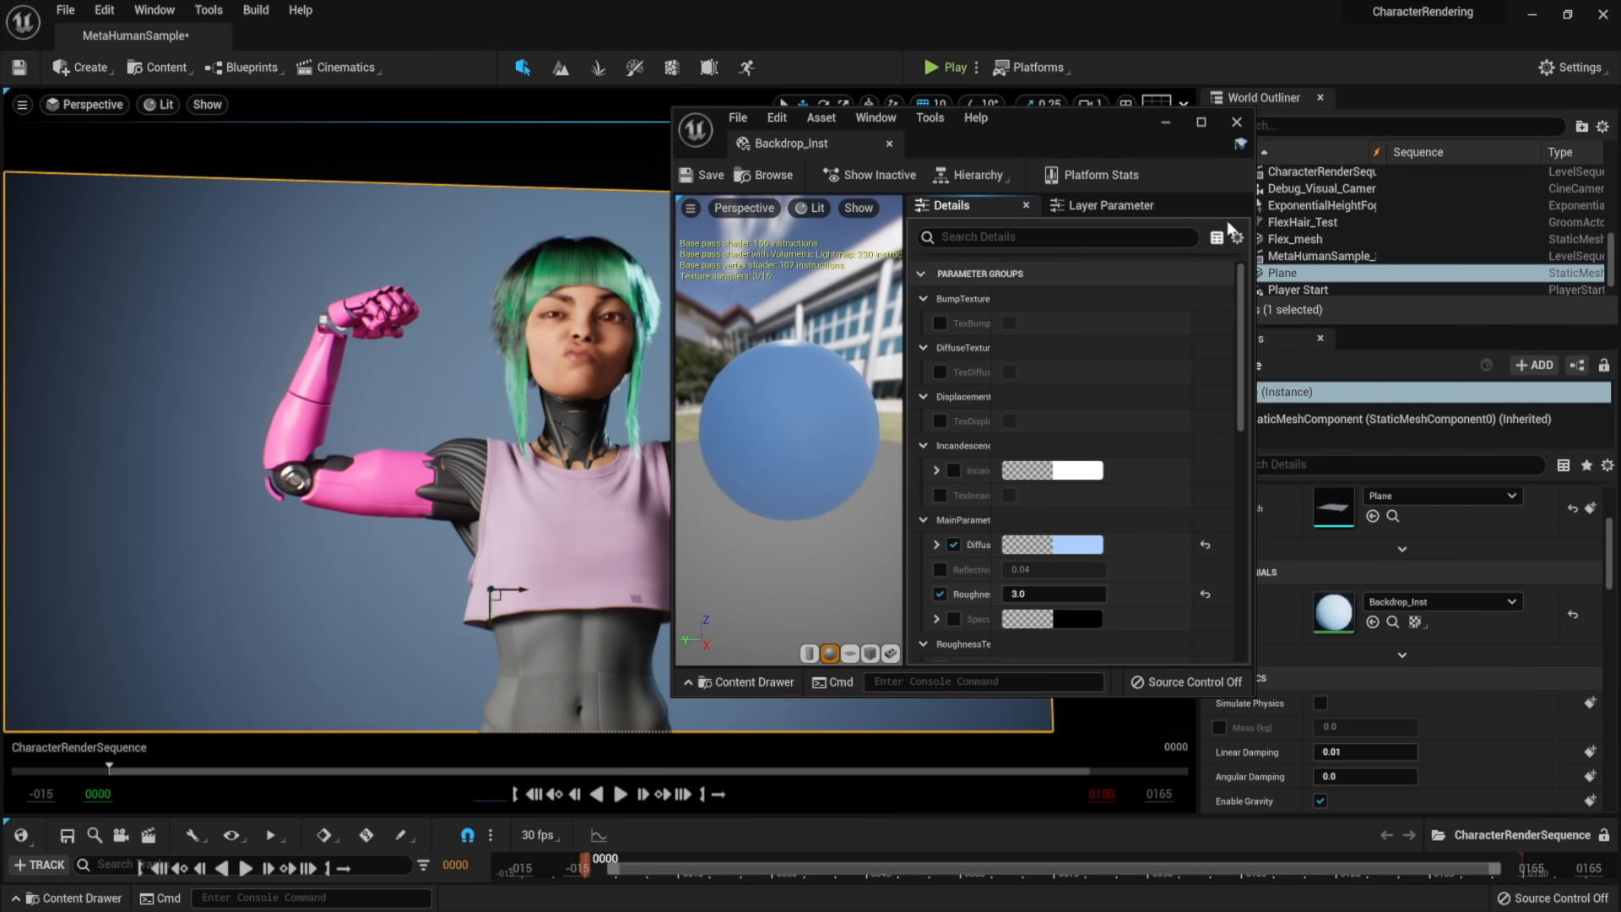
left_click(1237, 122)
Add a Rect Light to the level
scroll(699, 504, "down", 5)
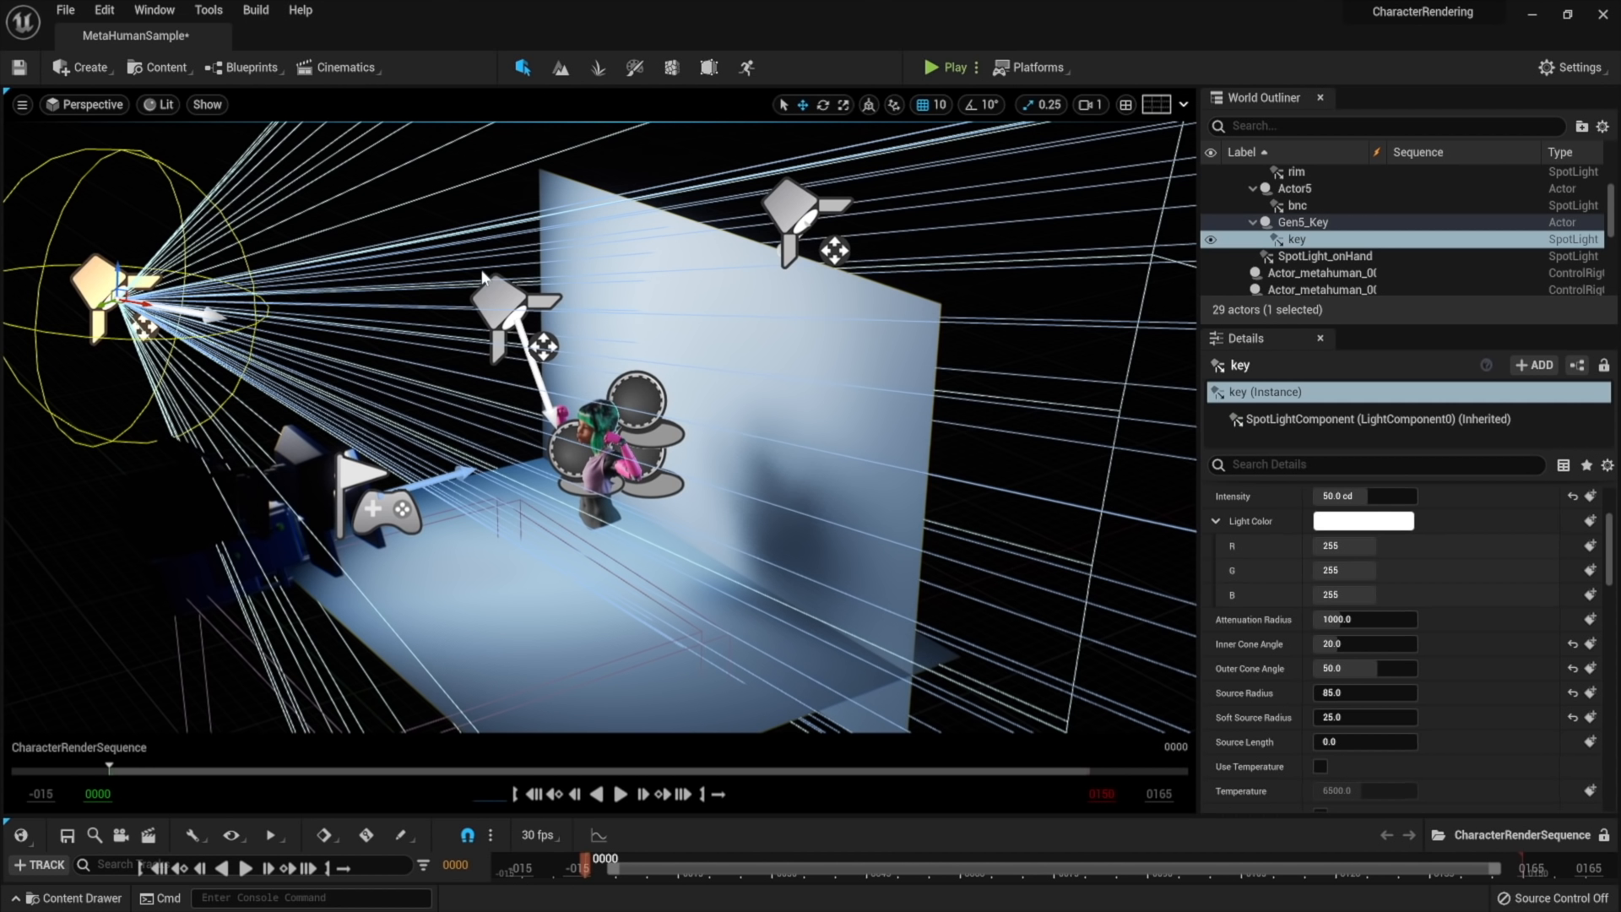
left_click(80, 67)
mouse_move(97, 114)
left_click(329, 181)
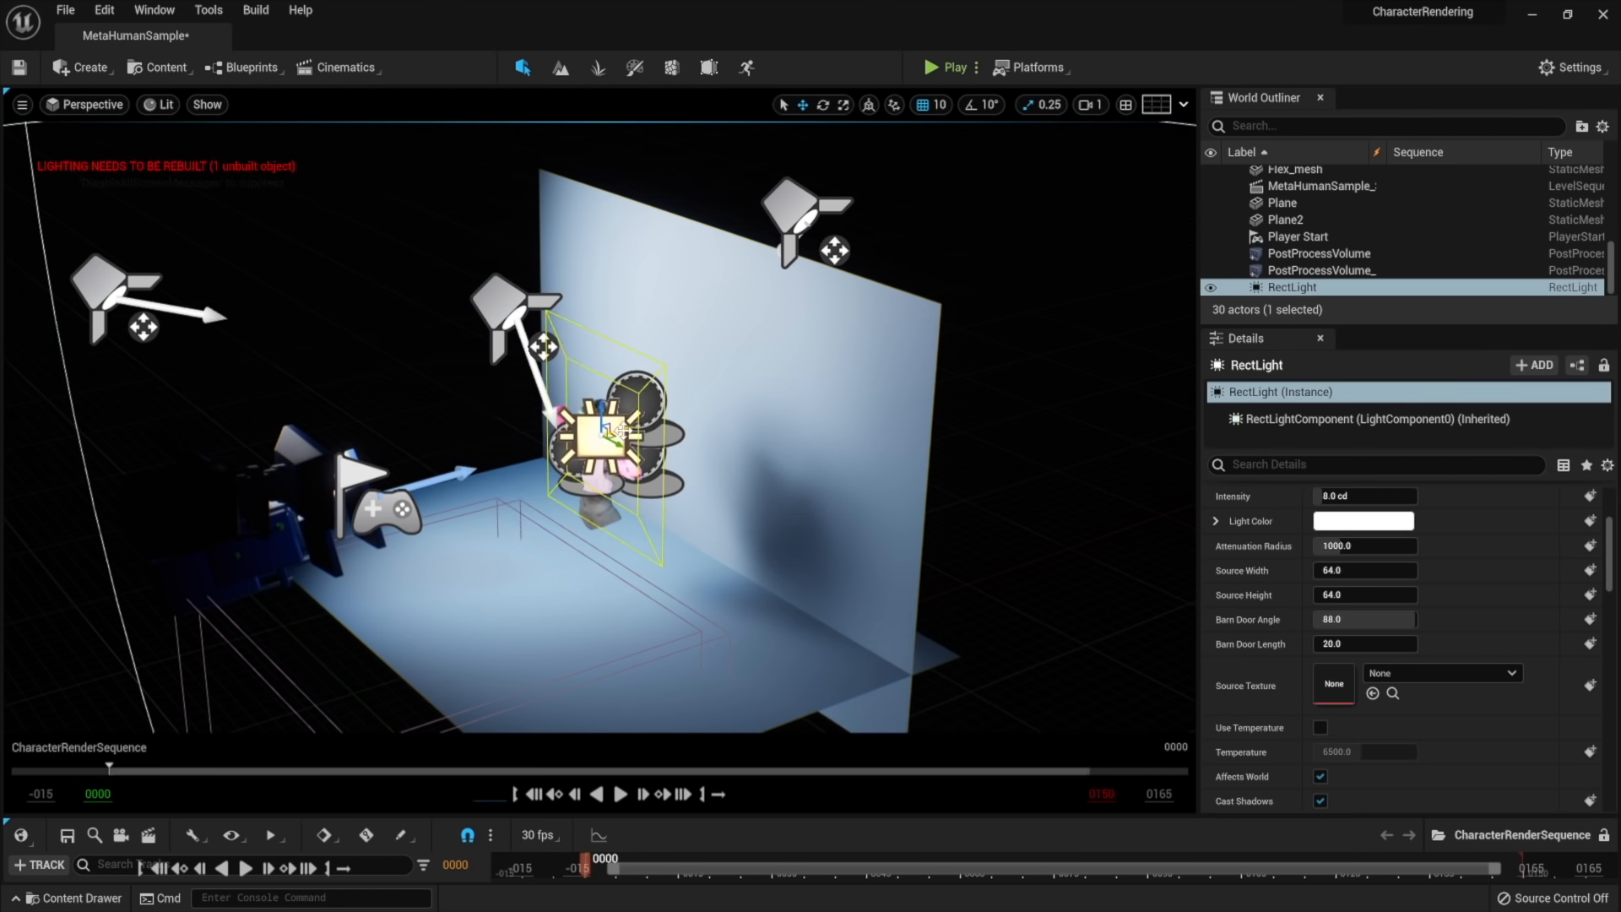
Hide the key spotlight under Gen5_Key
scroll(1314, 267, "up", 10)
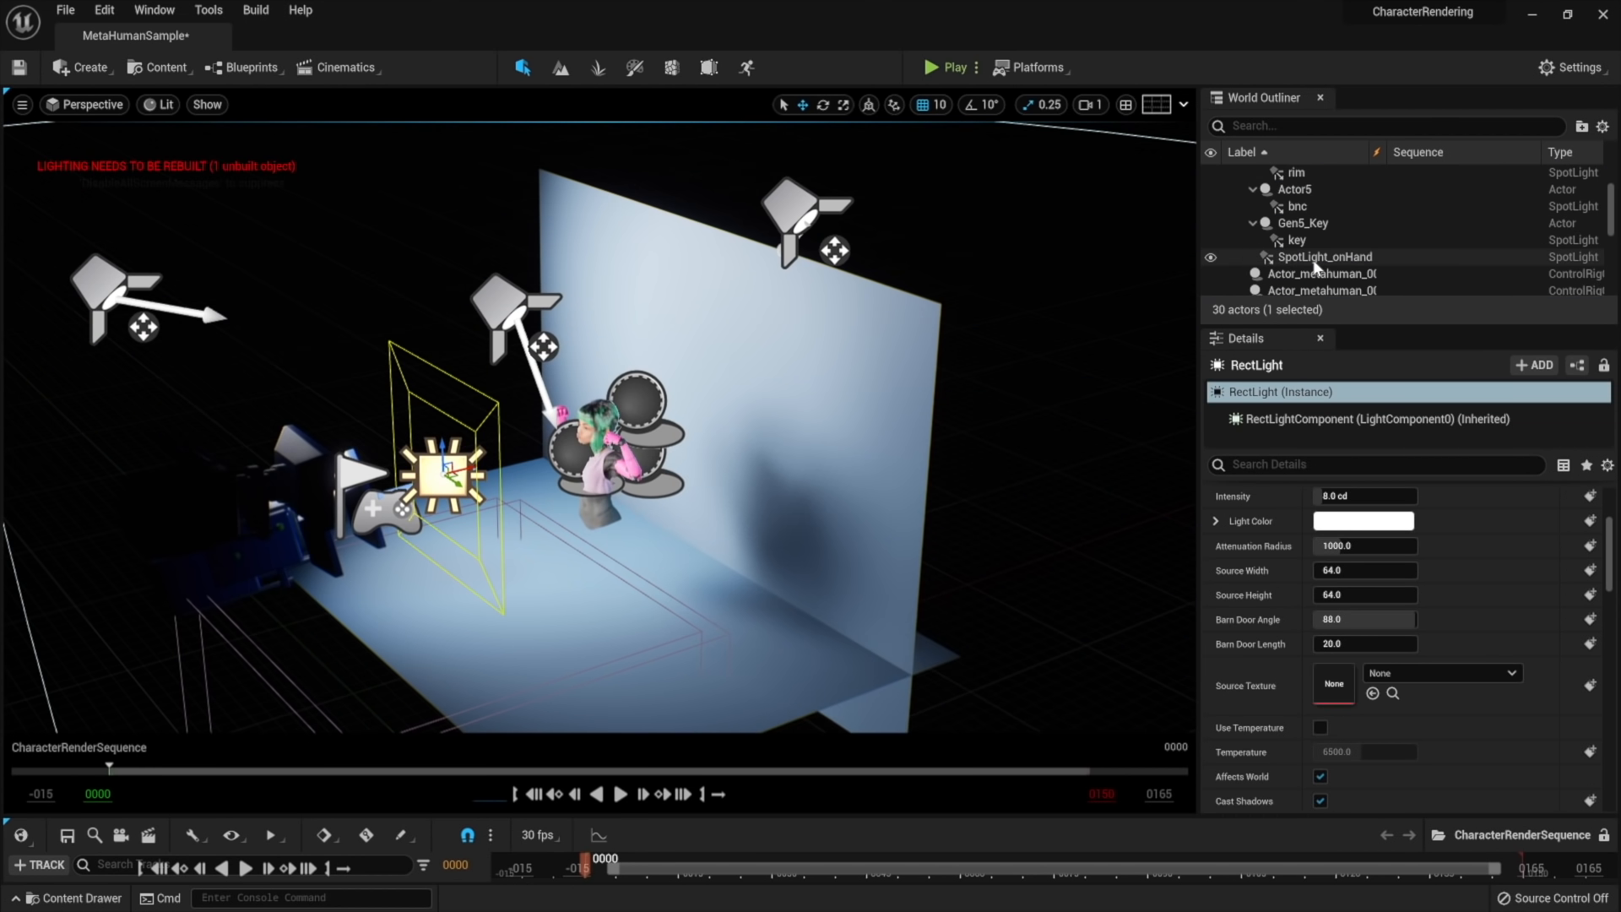
left_click(222, 314)
left_click(1211, 241)
left_click_drag(845, 312, 895, 363, "alt")
Select the RectLight and reposition it in front of the character
scroll(1314, 270, "down", 10)
left_click(1312, 289)
left_click_drag(581, 610, 432, 509)
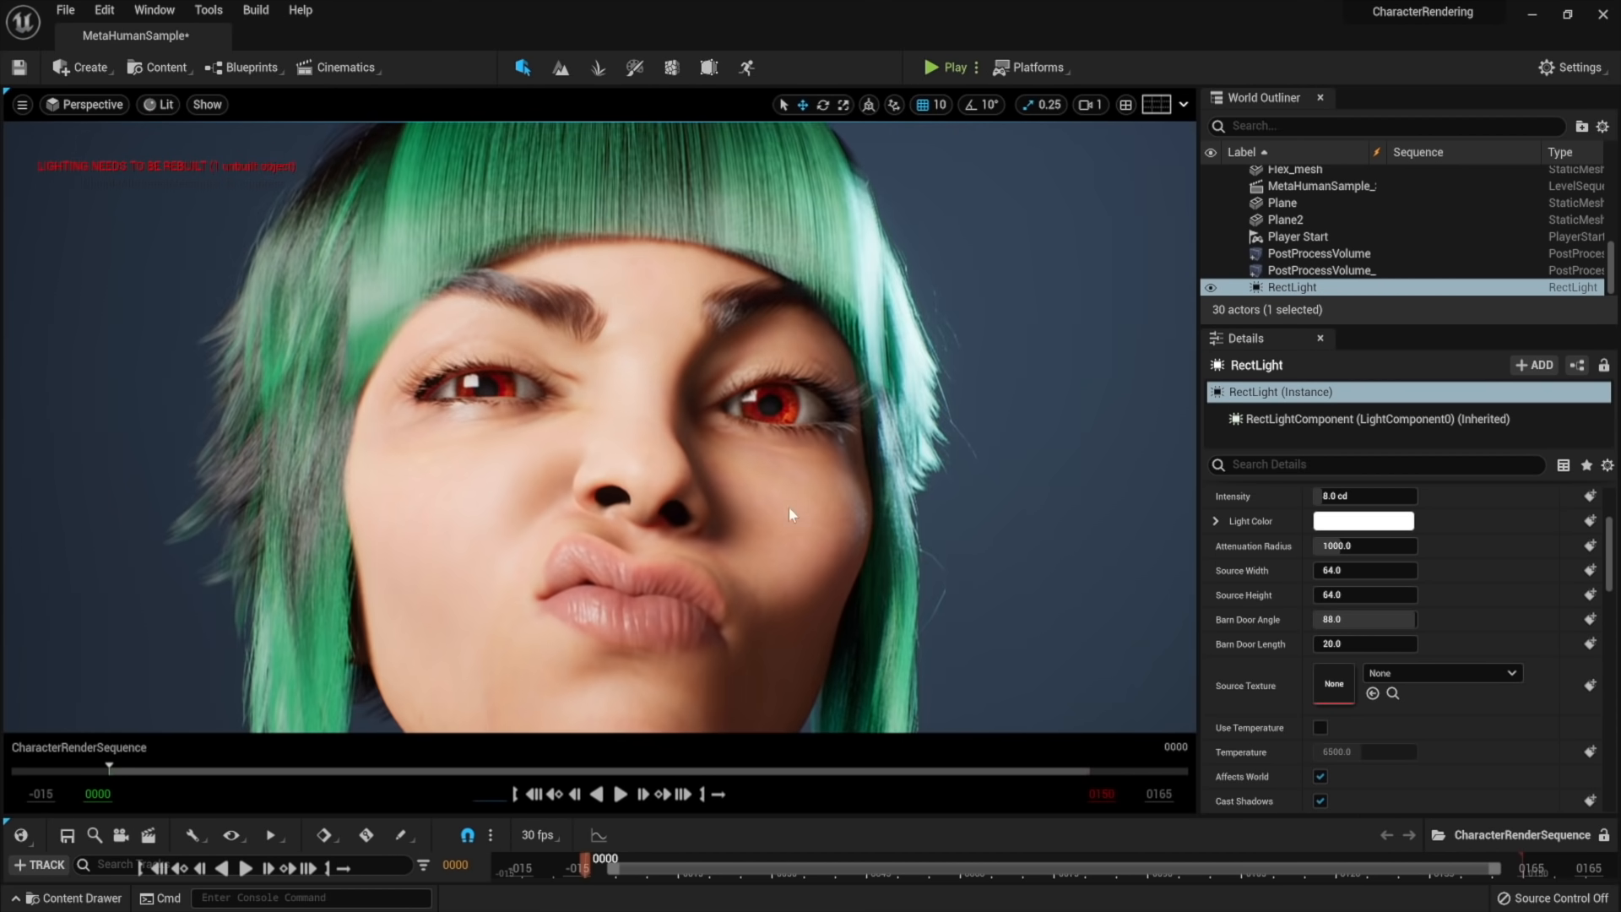
Search the RectLight's details for "ray"
left_click(1385, 465)
type("ray")
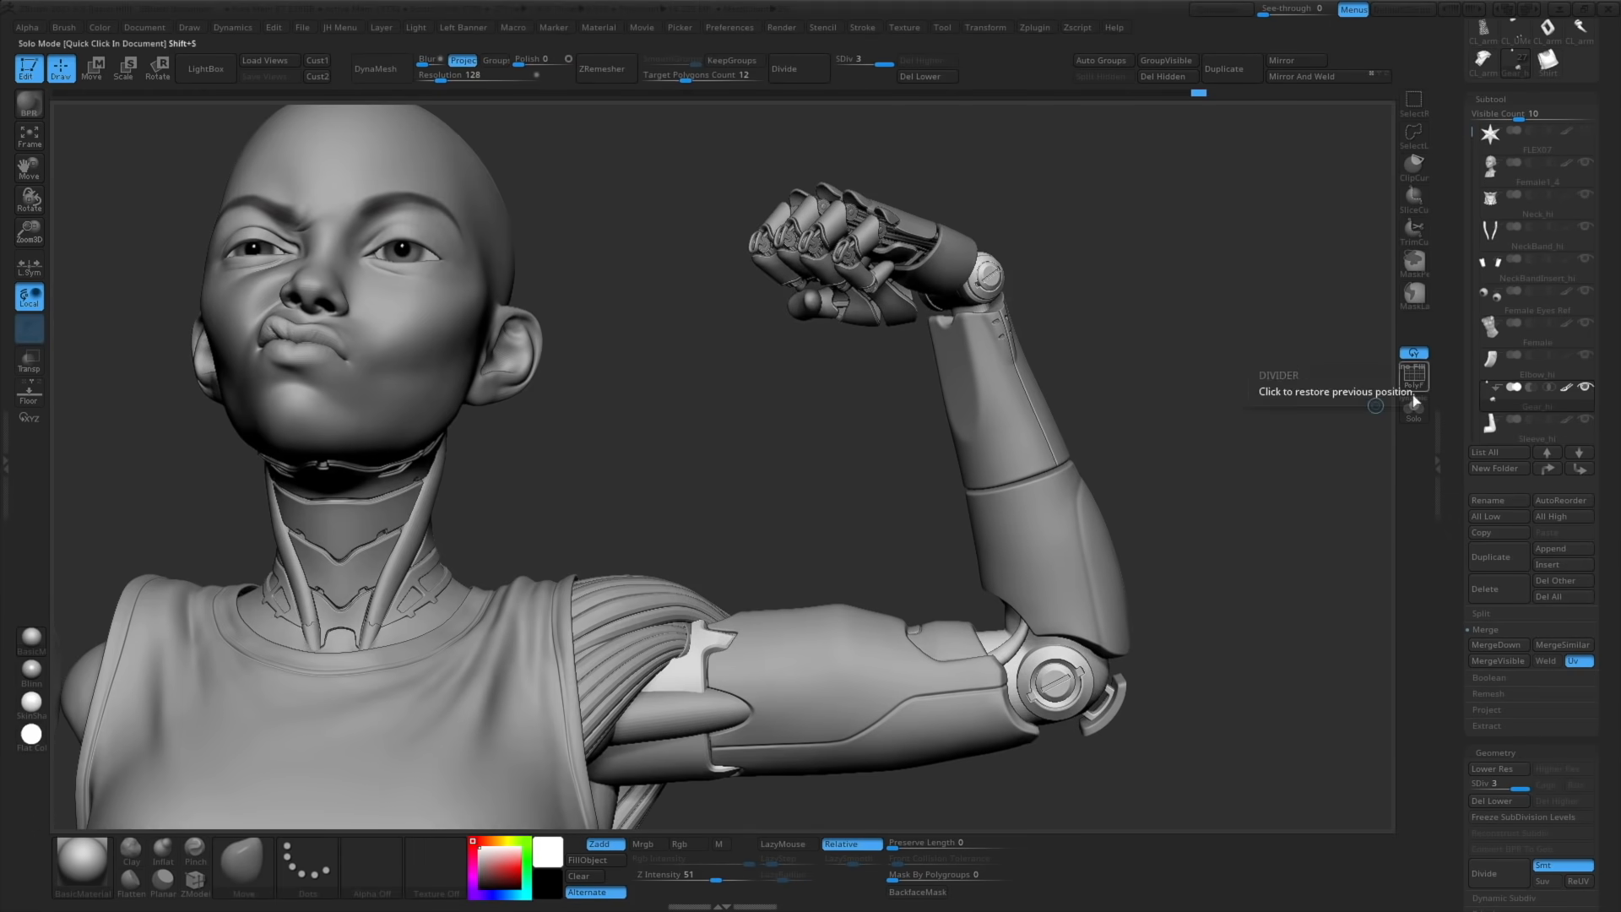
Switch to ZBrush, select the Shirt1 subtool and move it directly above the Female1 subtool in the list
mouse_move(1389, 412)
left_mouse_down()
mouse_move(1335, 431)
mouse_move(1343, 453)
left_mouse_up()
left_click(1526, 404)
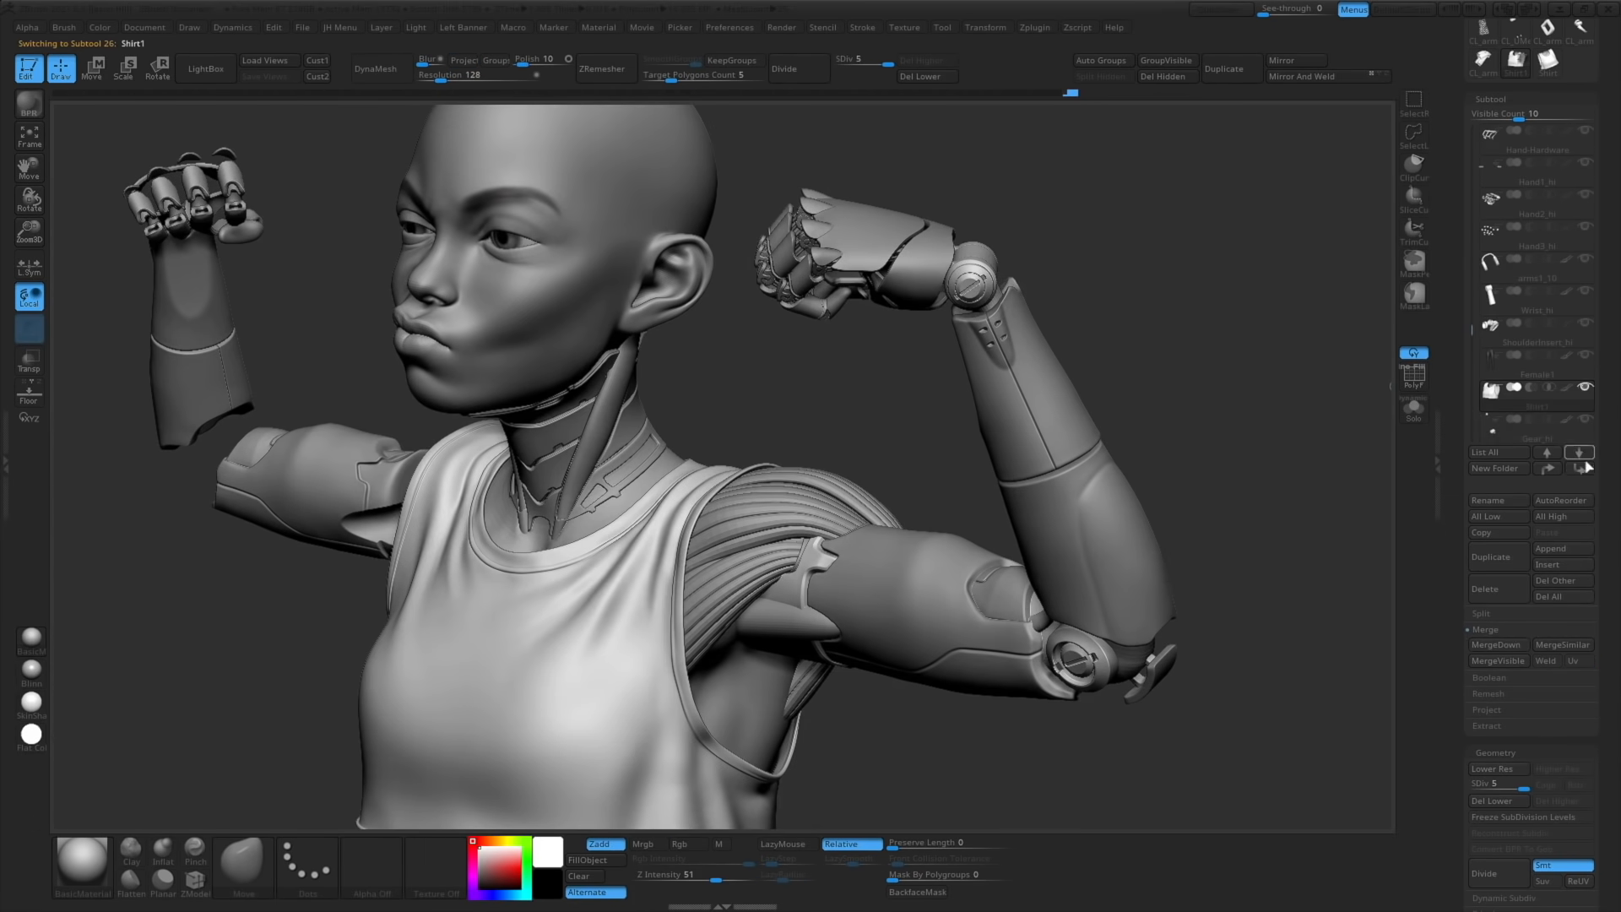
left_click(1581, 468)
mouse_move(1047, 274)
left_mouse_down()
mouse_move(1169, 402)
mouse_move(1282, 281)
mouse_move(1088, 333)
left_mouse_up()
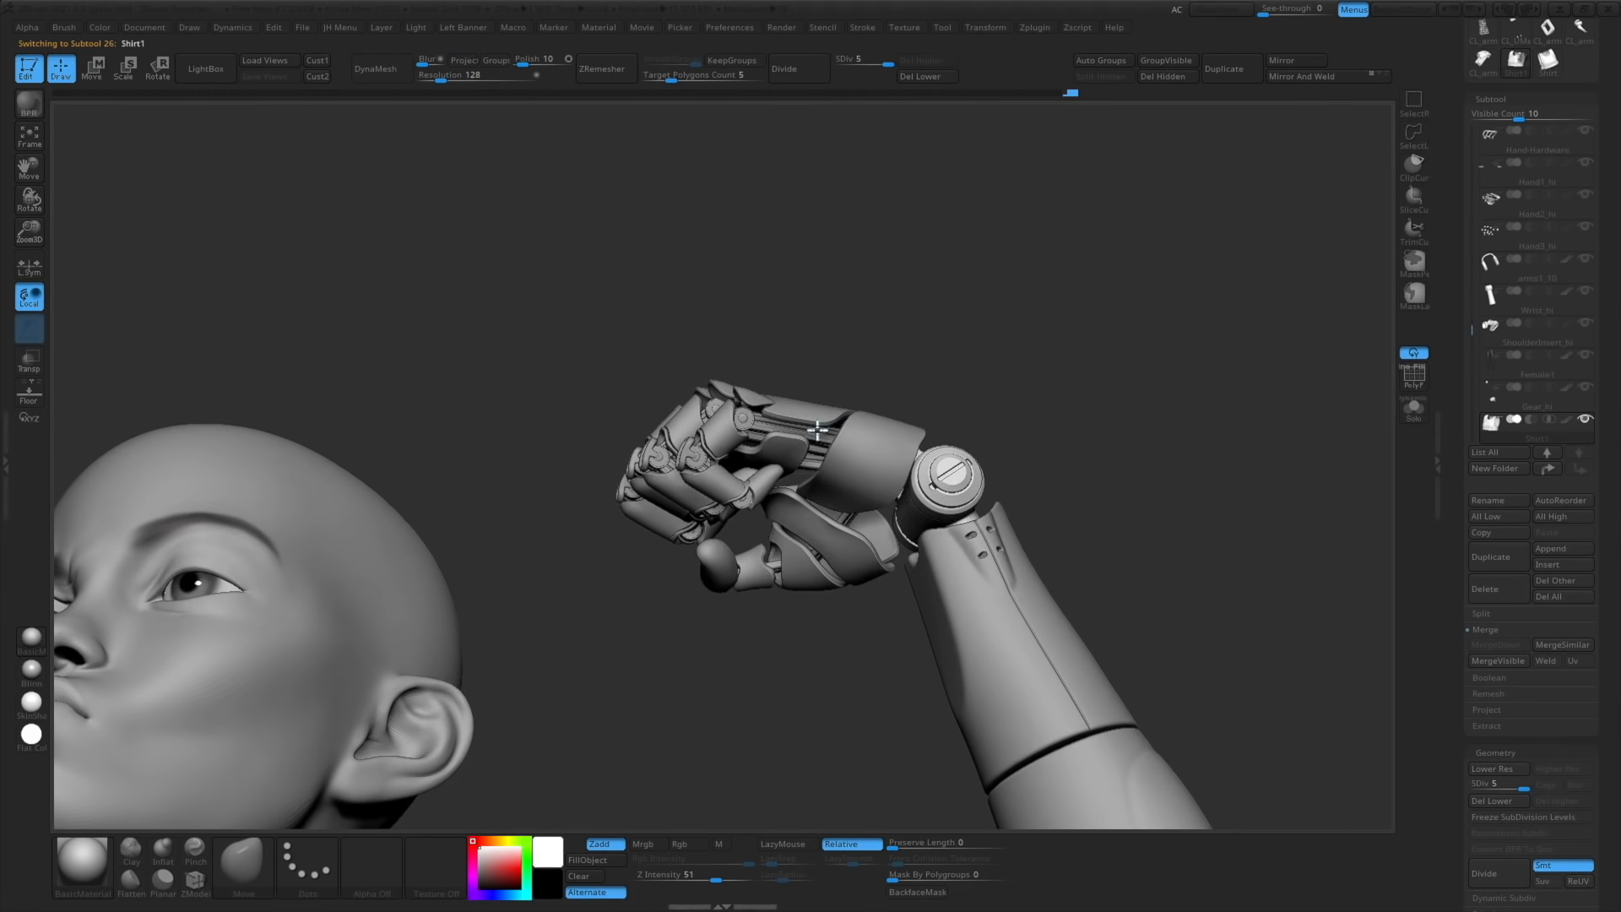
mouse_move(1212, 405)
left_mouse_down("alt")
mouse_move(1122, 351)
mouse_move(1252, 546)
mouse_move(1298, 313)
left_mouse_up("alt")
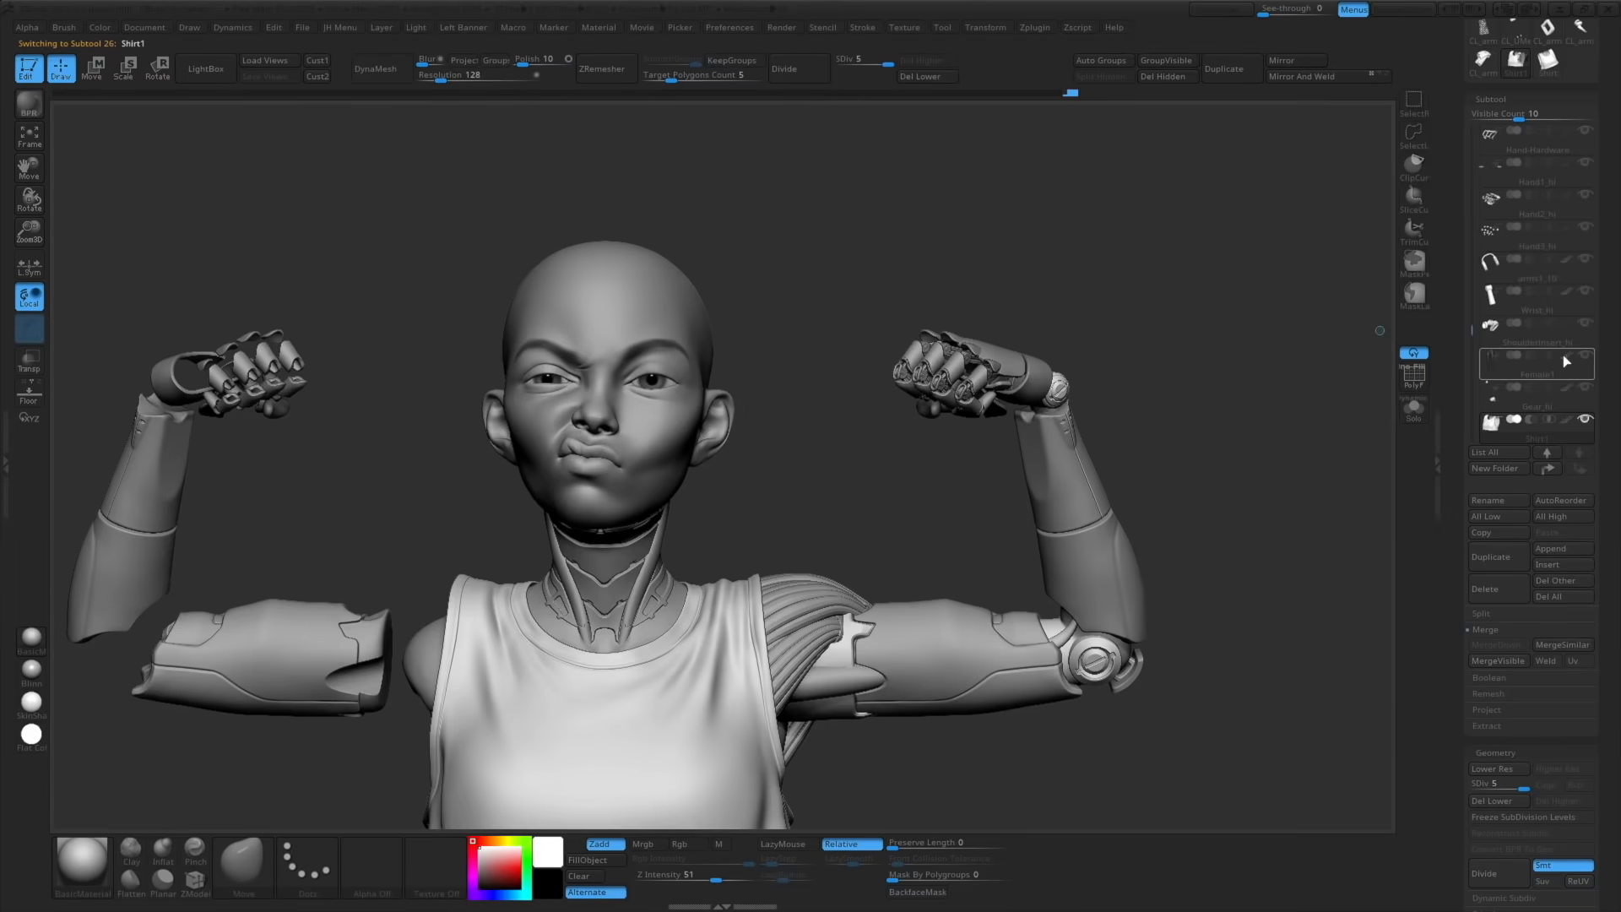
left_click(1547, 470)
left_click(1547, 470)
Rename the Female1 subtool as Pants_hi and the Shirt1 subtool as Shirt_hi
left_click(1537, 388)
left_click(1488, 501)
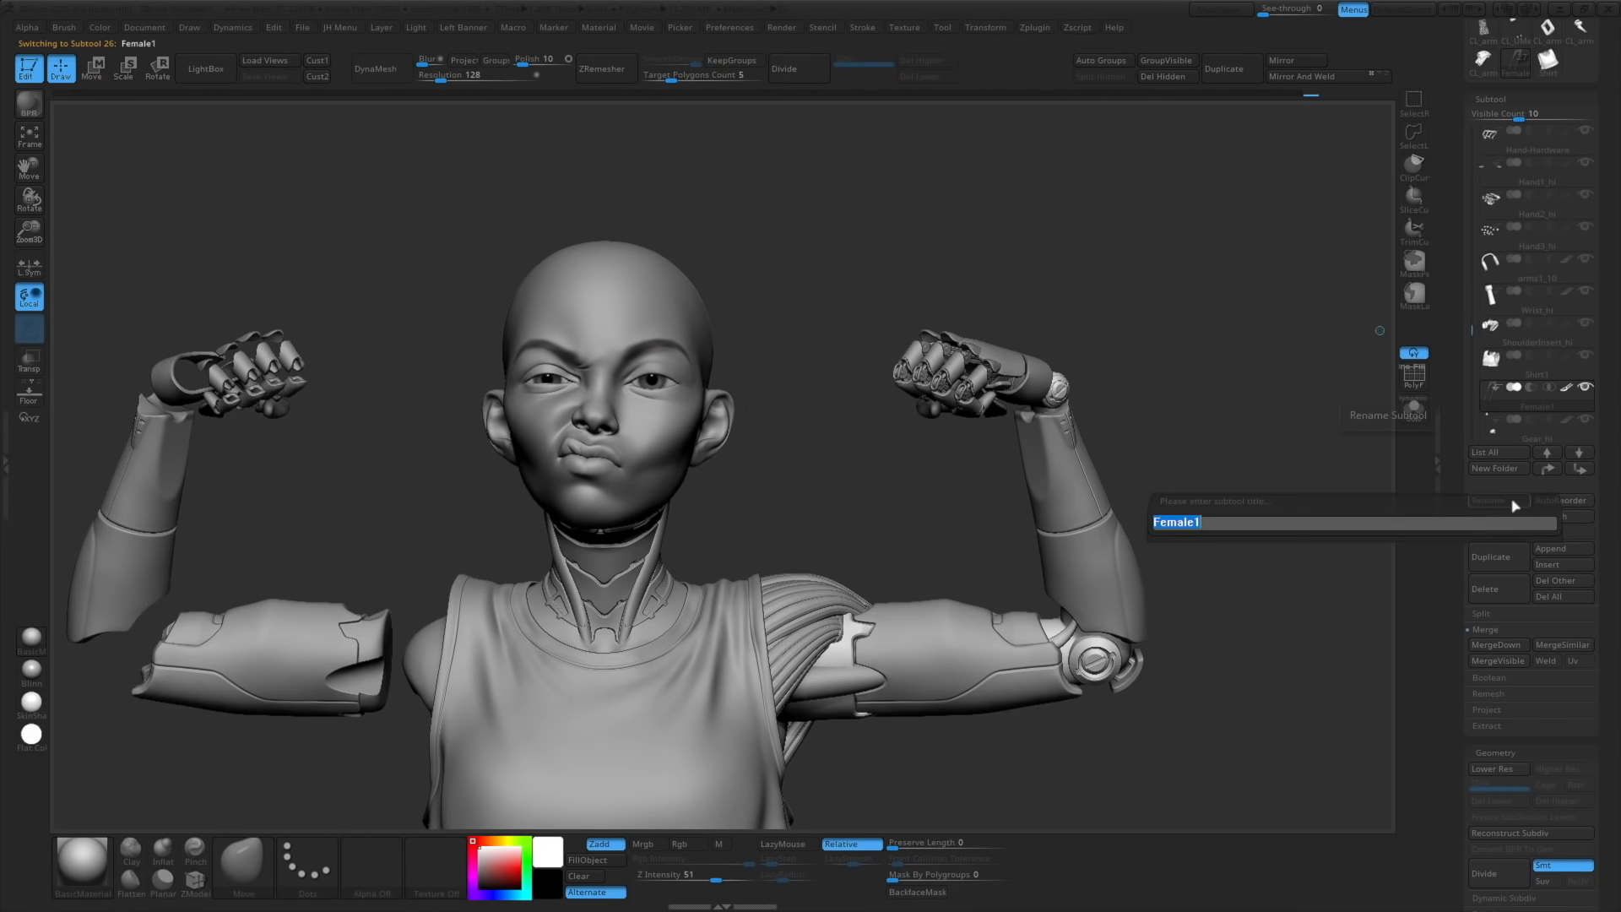
left_click(1488, 328)
left_click(1499, 502)
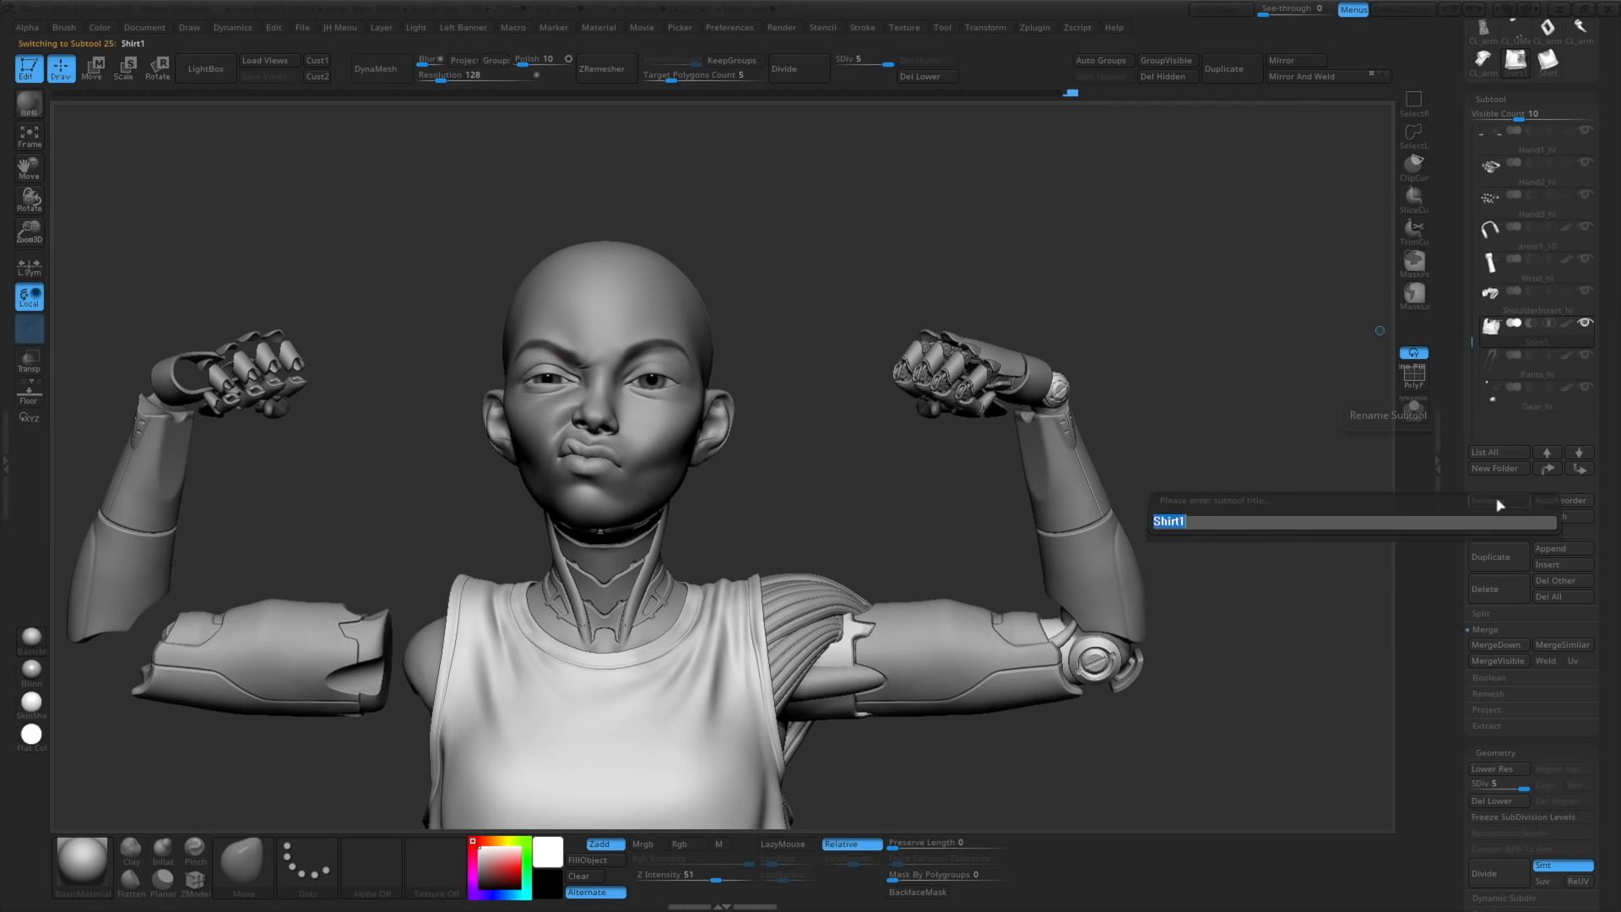
type("Shirt_hi")
key("Return")
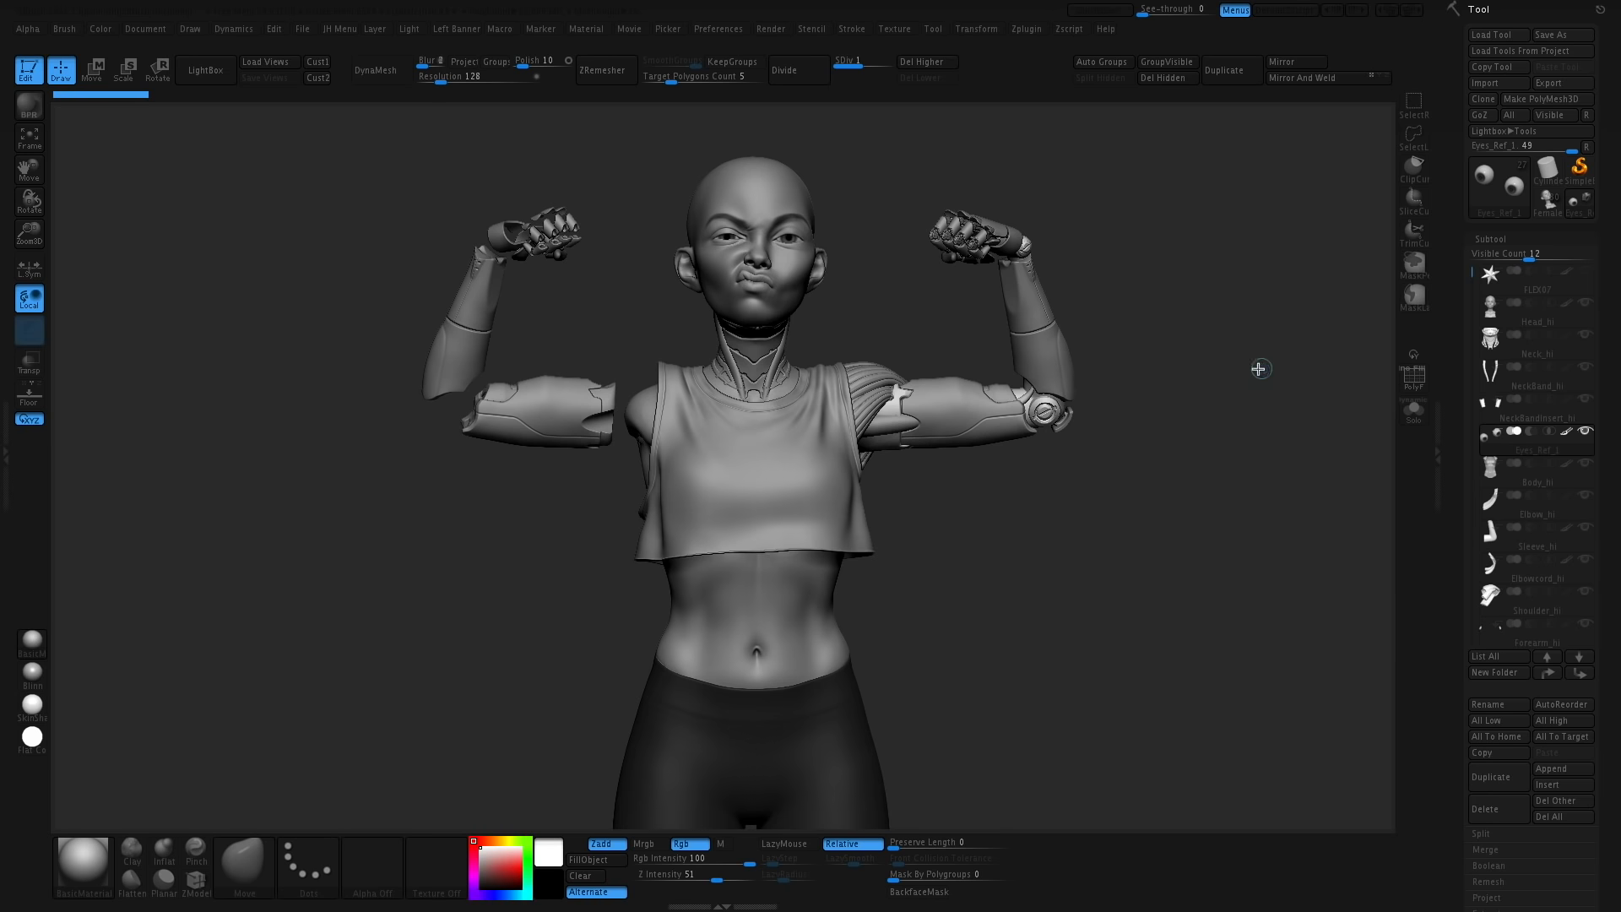
left_click_drag(1106, 589, 1164, 590, "alt")
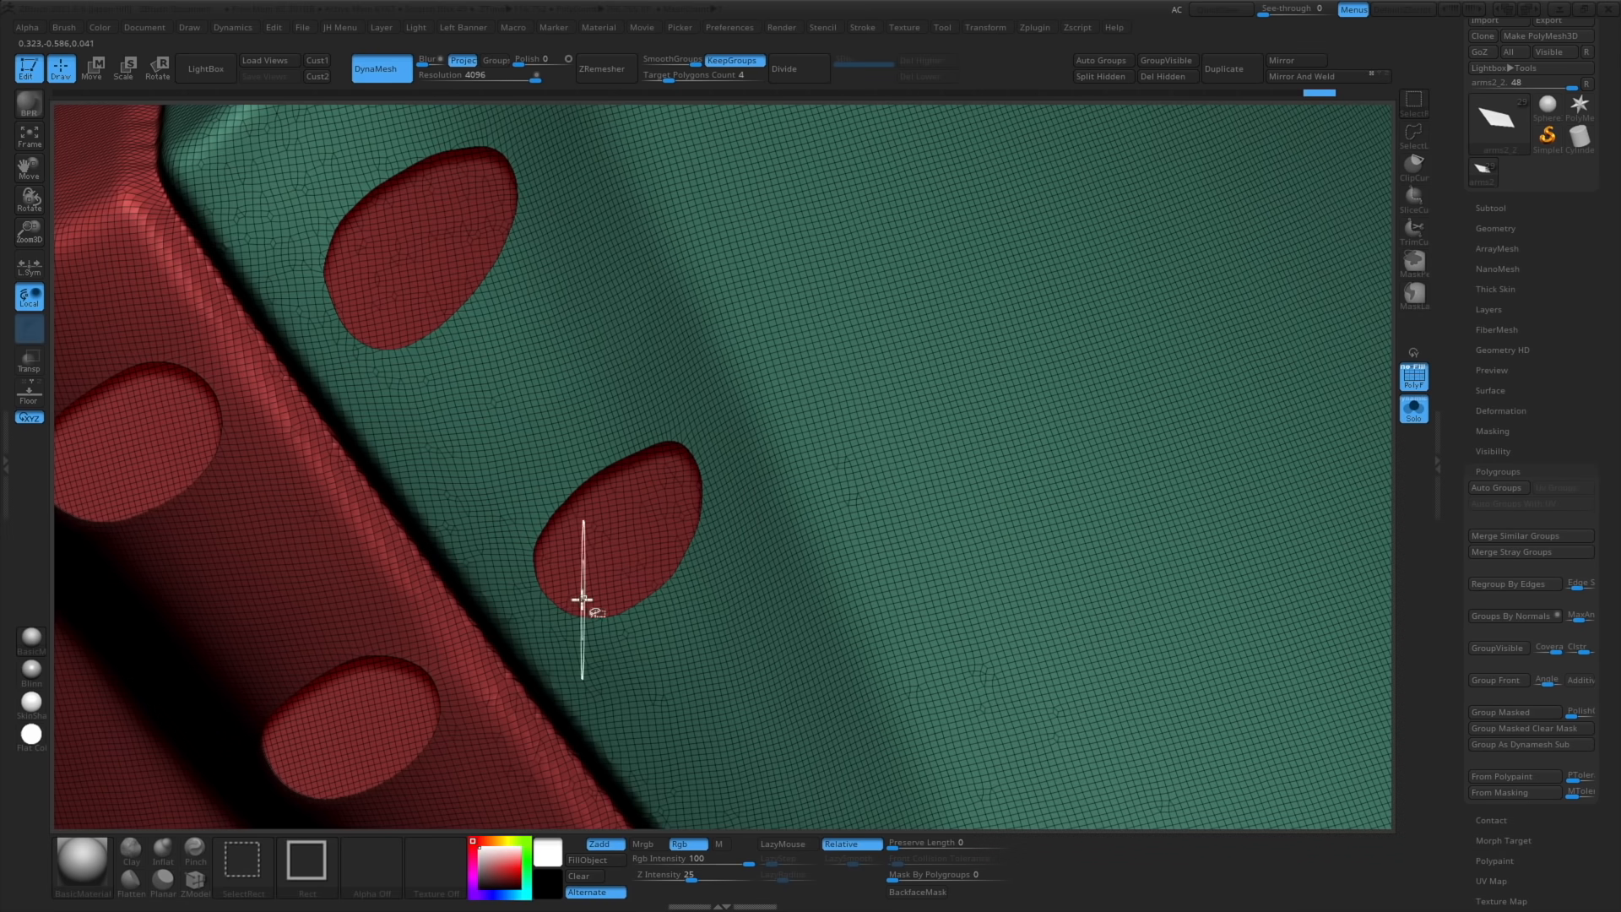
left_click_drag(579, 597, 1076, 271)
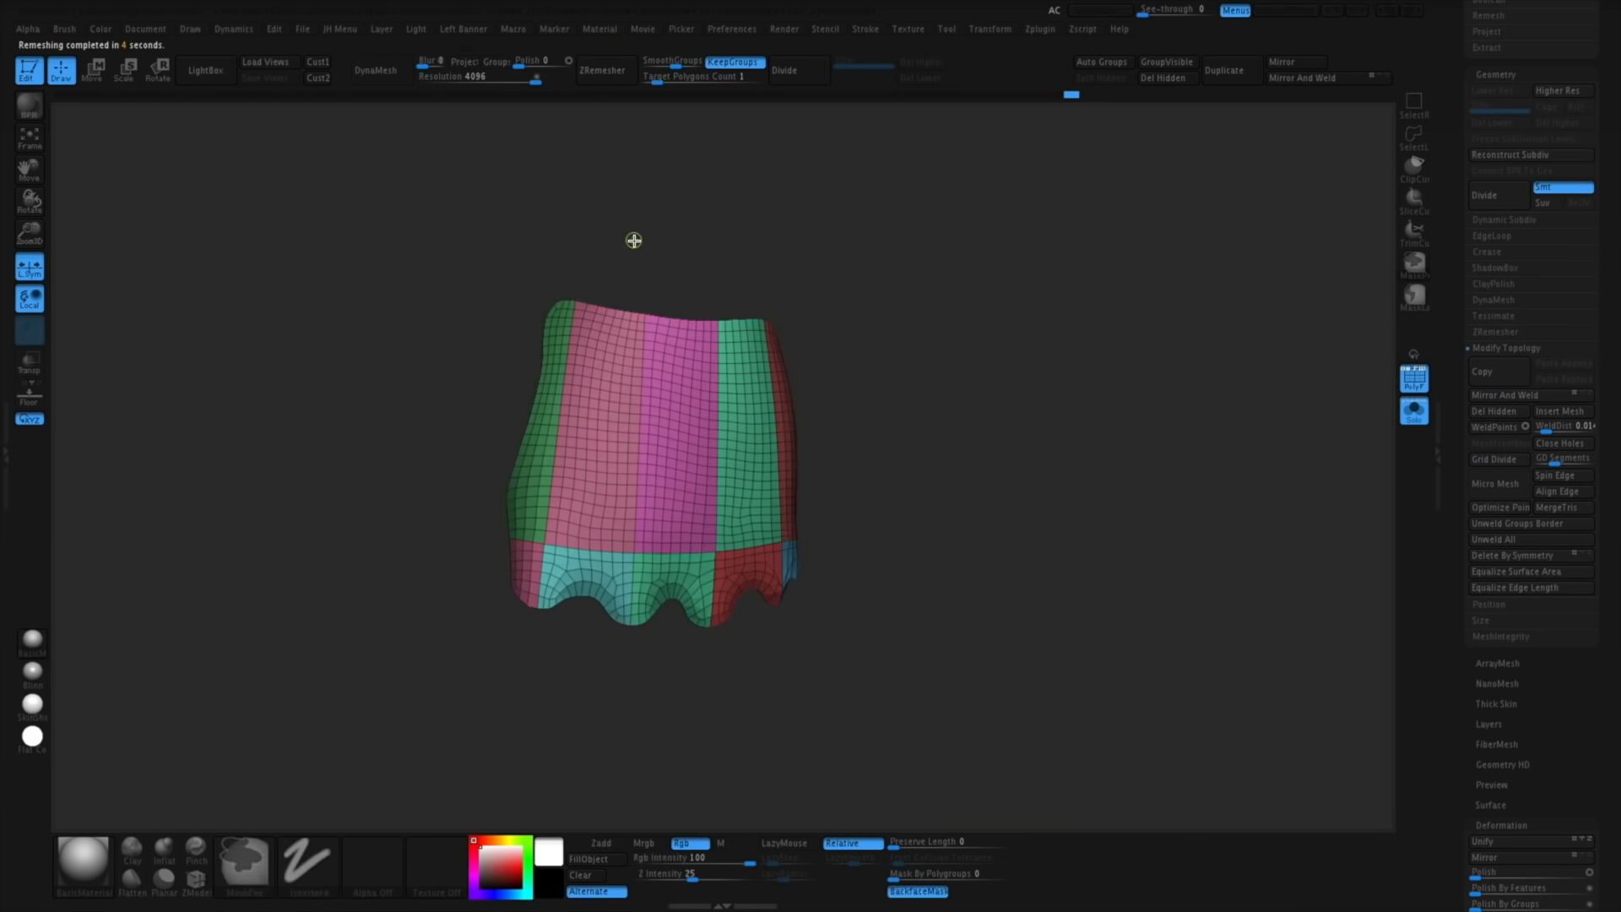
left_click_drag(633, 239, 597, 206)
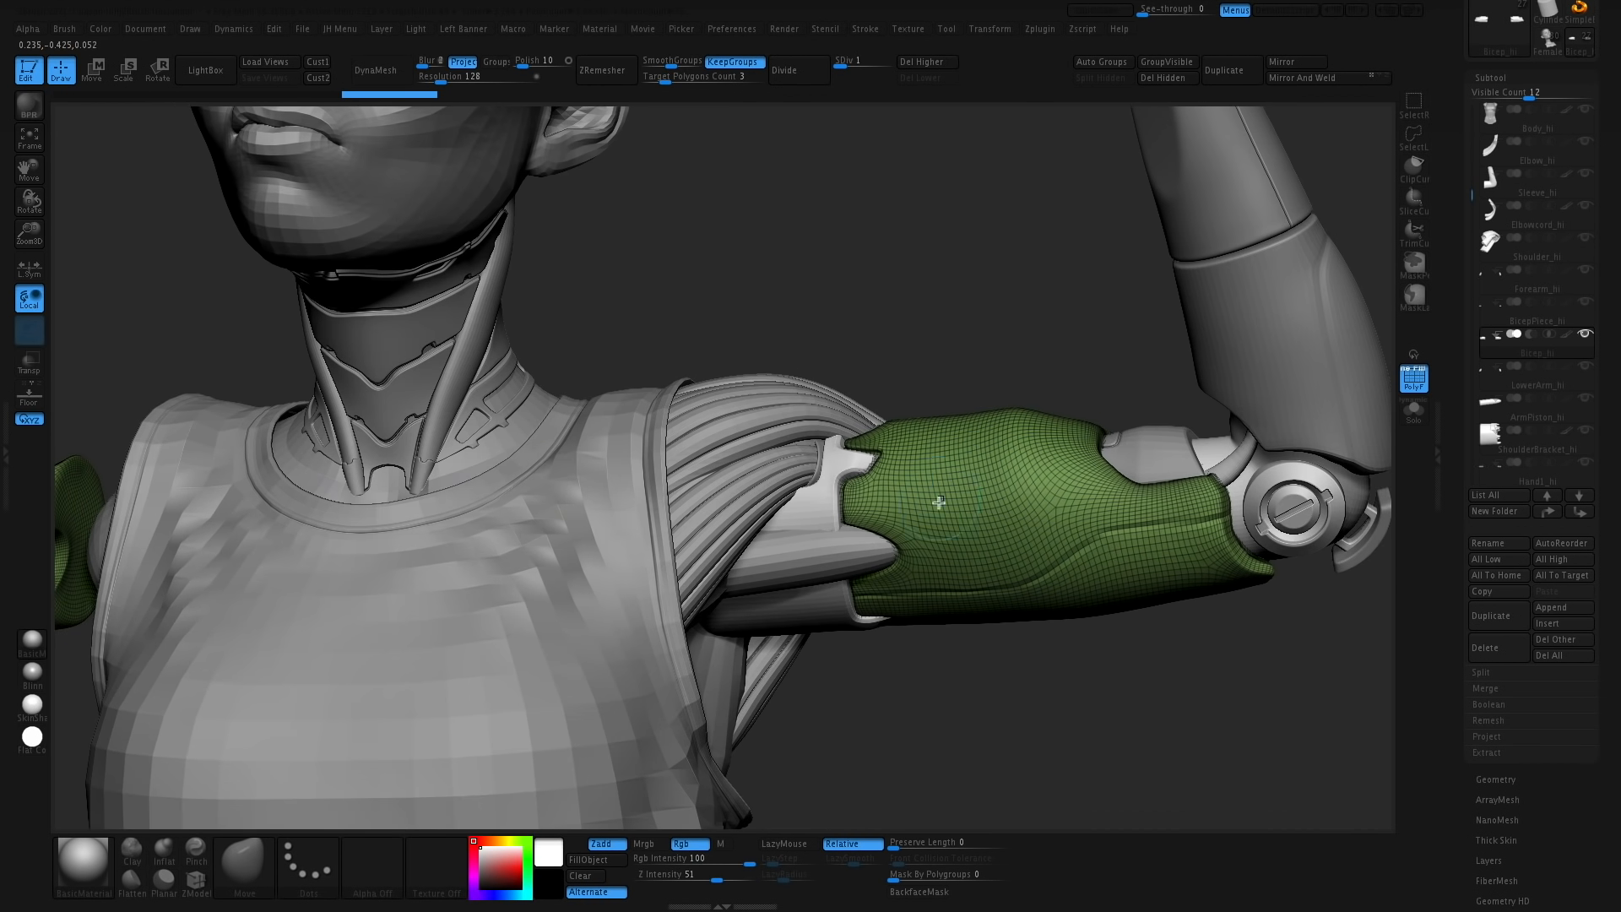
Make Shirt_hi the active subtool, turn off the wireframe display and raise the shirt by two subdivision levels
left_click_drag(1021, 698, 1005, 617, "alt")
left_click(832, 541, "alt")
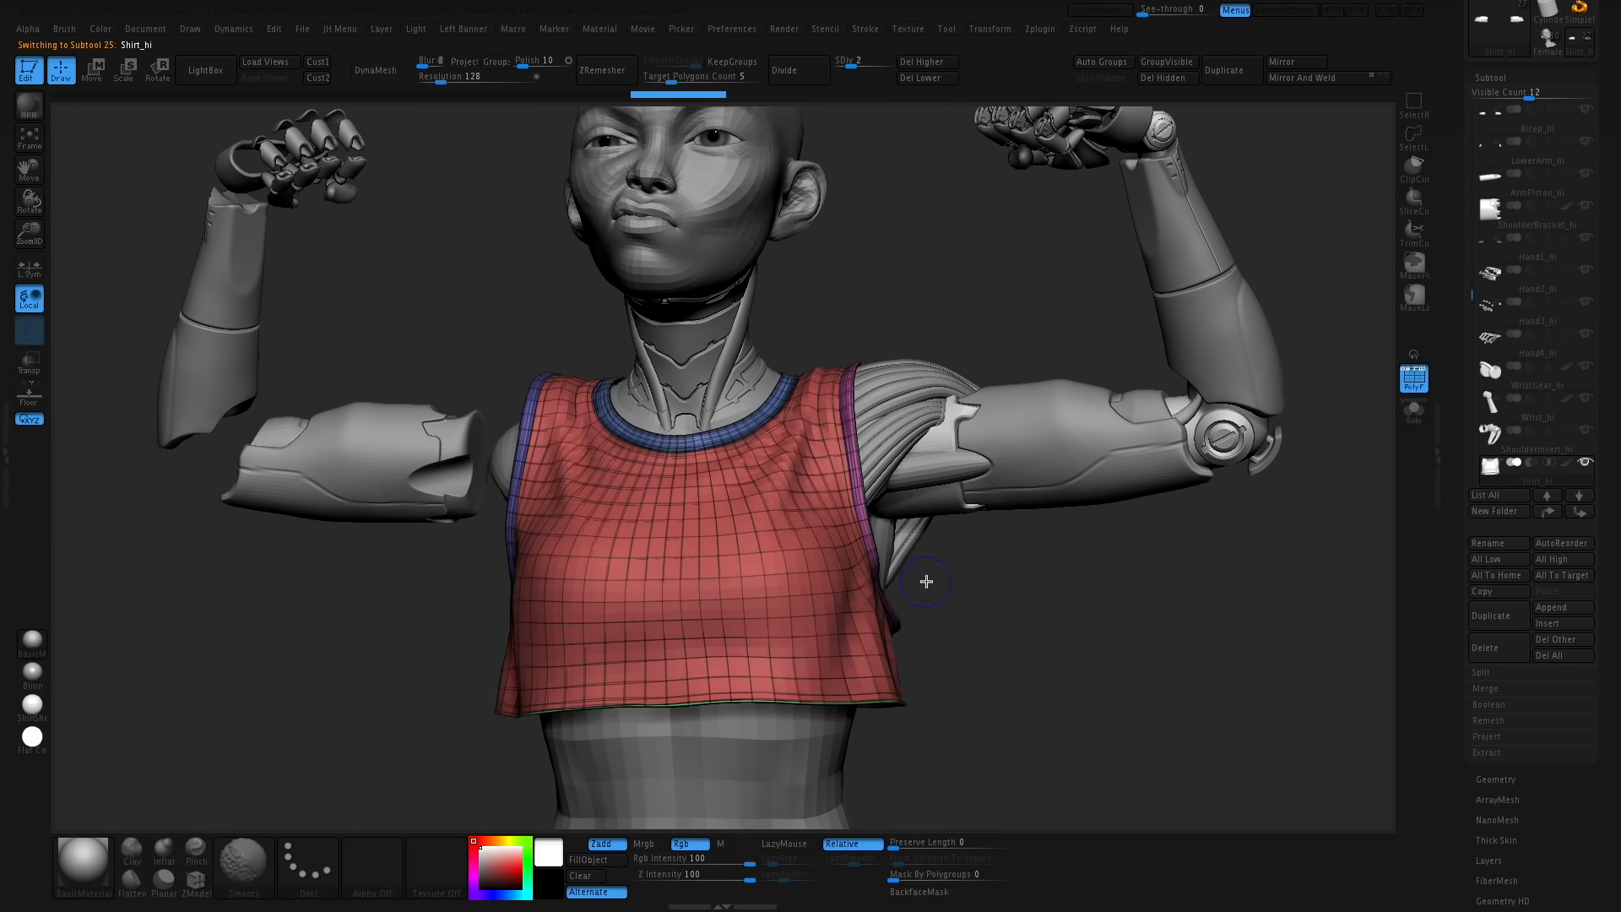
key("shift+f")
key("d")
key("d")
left_click_drag(929, 581, 1042, 624)
left_click_drag(933, 269, 873, 58)
key("shift+d")
key("shift+d")
key("d")
key("d")
Make Body_hi the active subtool and raise the body to subdivision level 4
left_click_drag(1071, 659, 1066, 507, "alt")
left_click(861, 680, "alt")
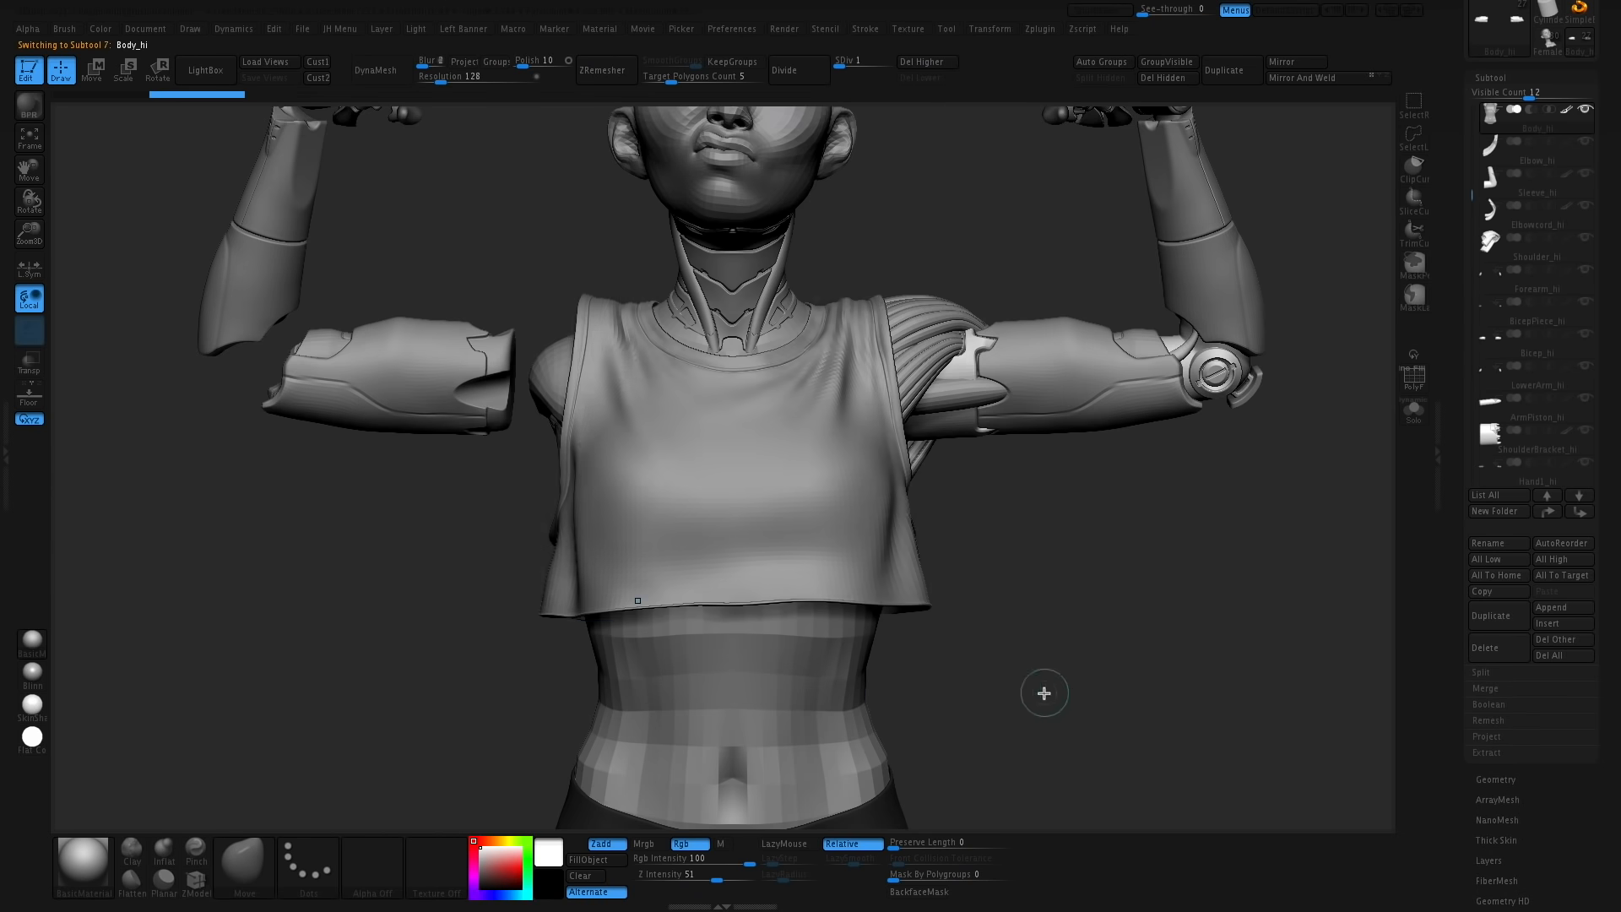
left_click_drag(1042, 691, 1112, 525, "alt")
key("d")
key("d")
left_click_drag(1006, 584, 988, 608)
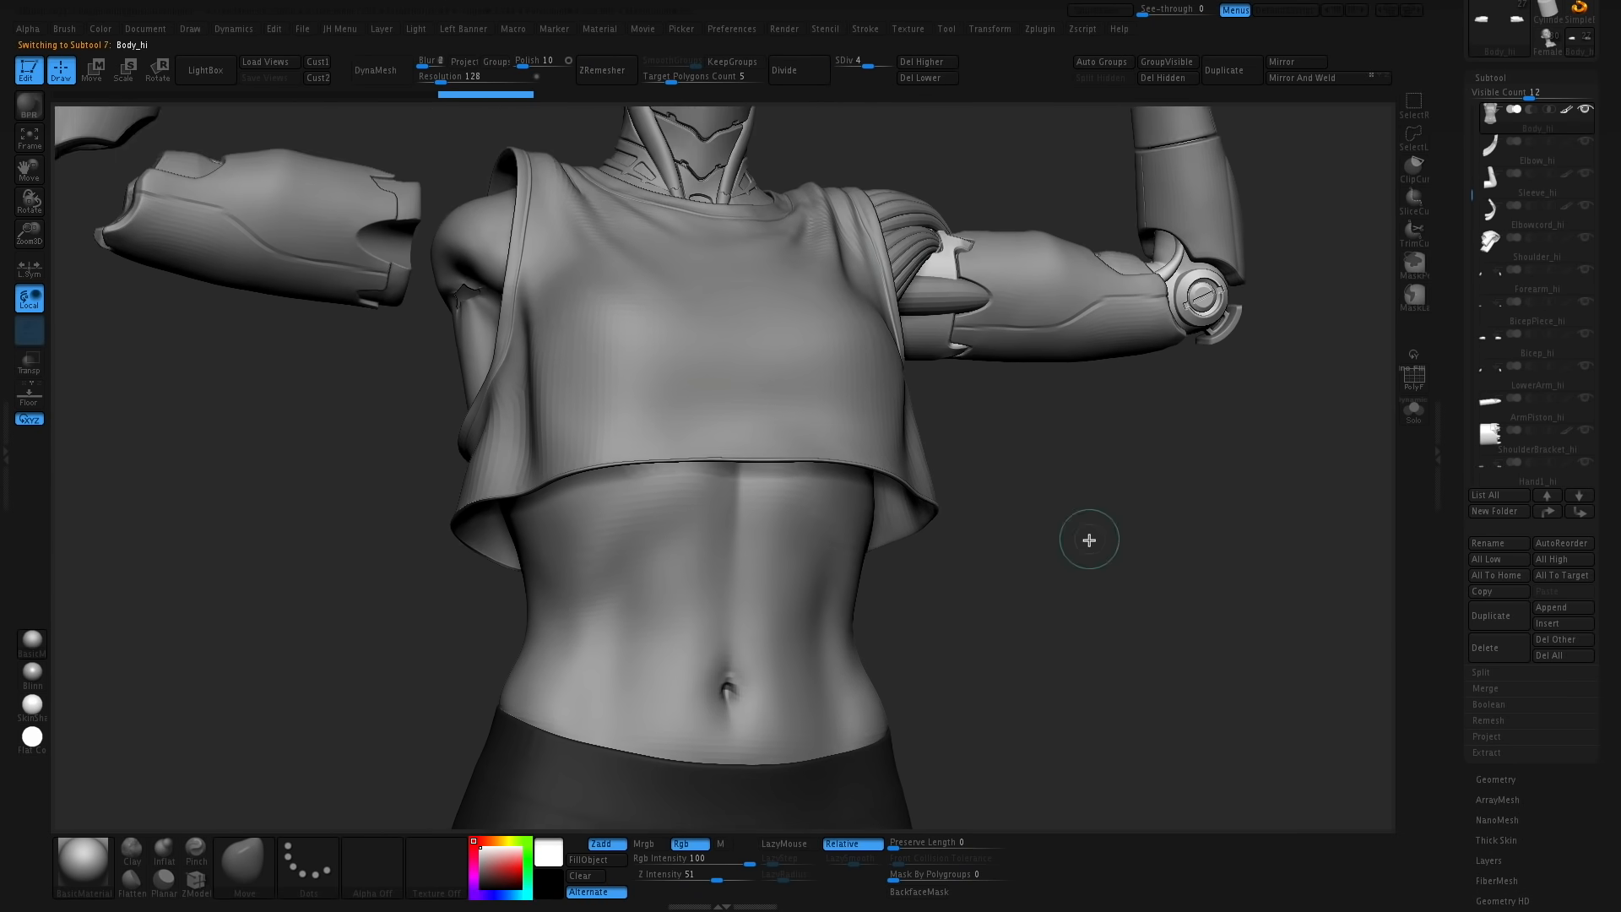
left_click_drag(1086, 539, 1042, 623, "alt")
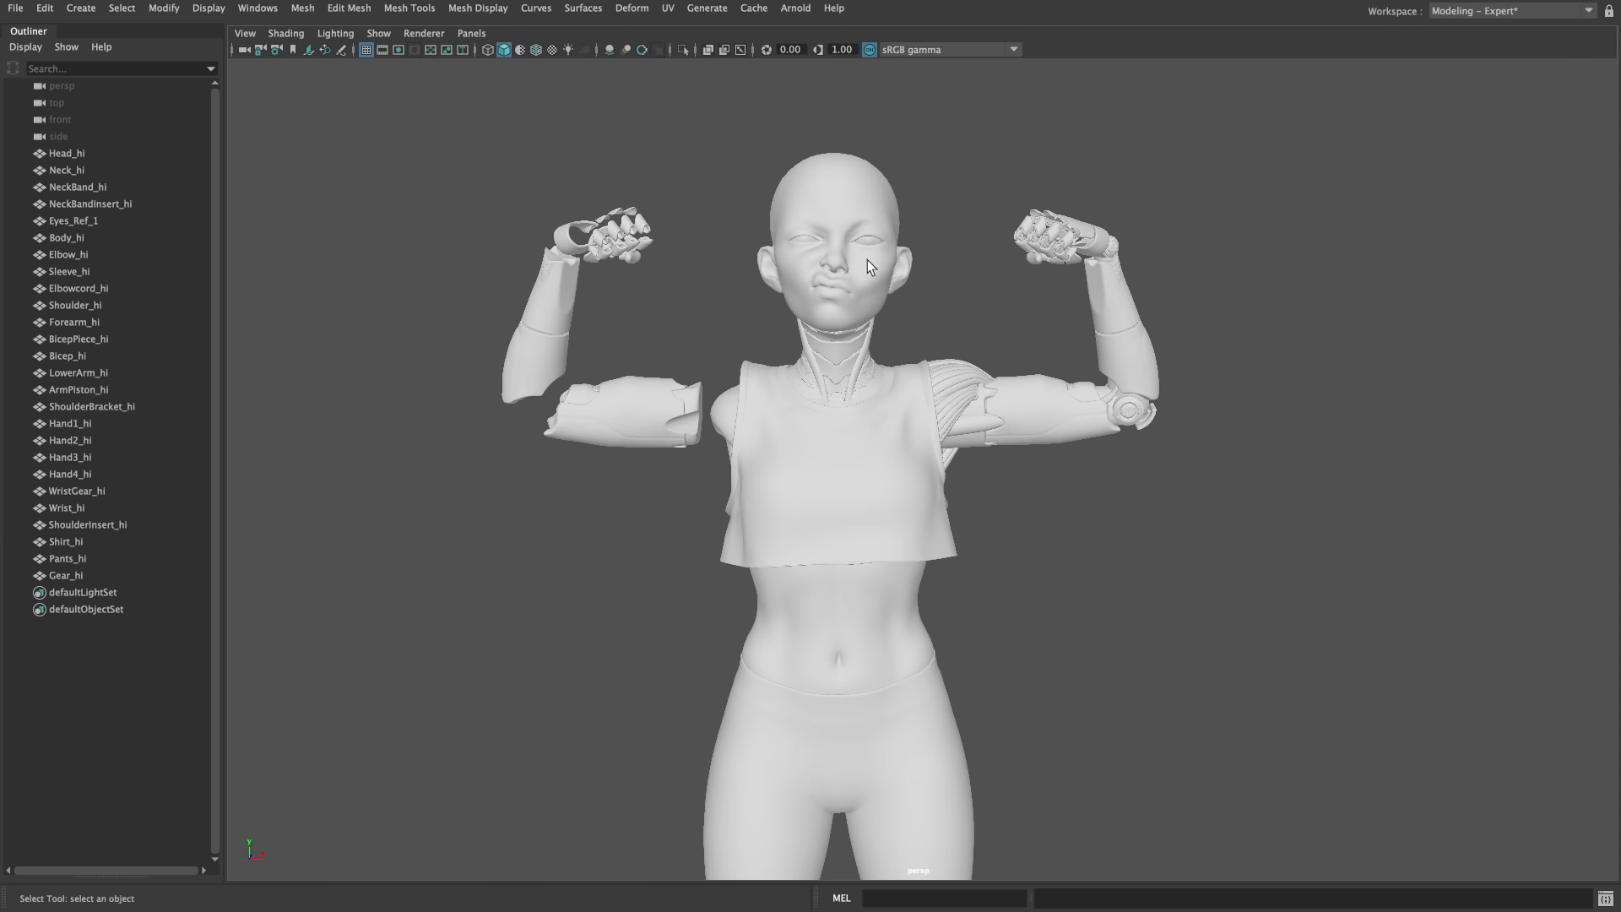
Switch to Maya, group all meshes from Head_hi through Gear_hi as Flex_Bake_GRP, and expand the group
left_click(868, 261)
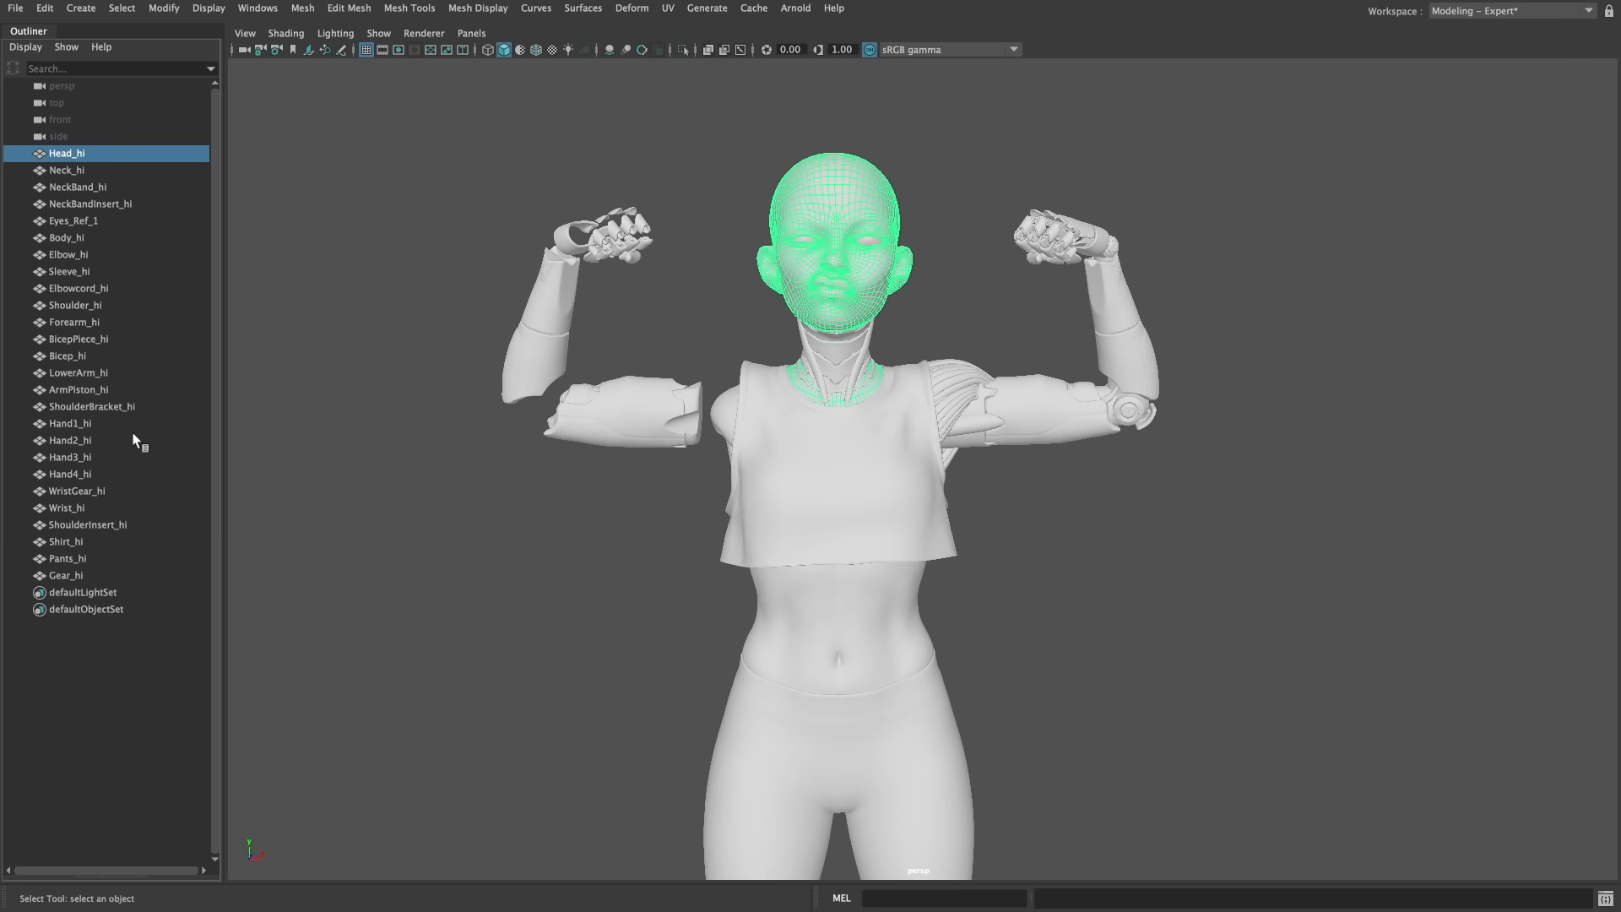
left_click(105, 574, "shift")
key("ctrl+g")
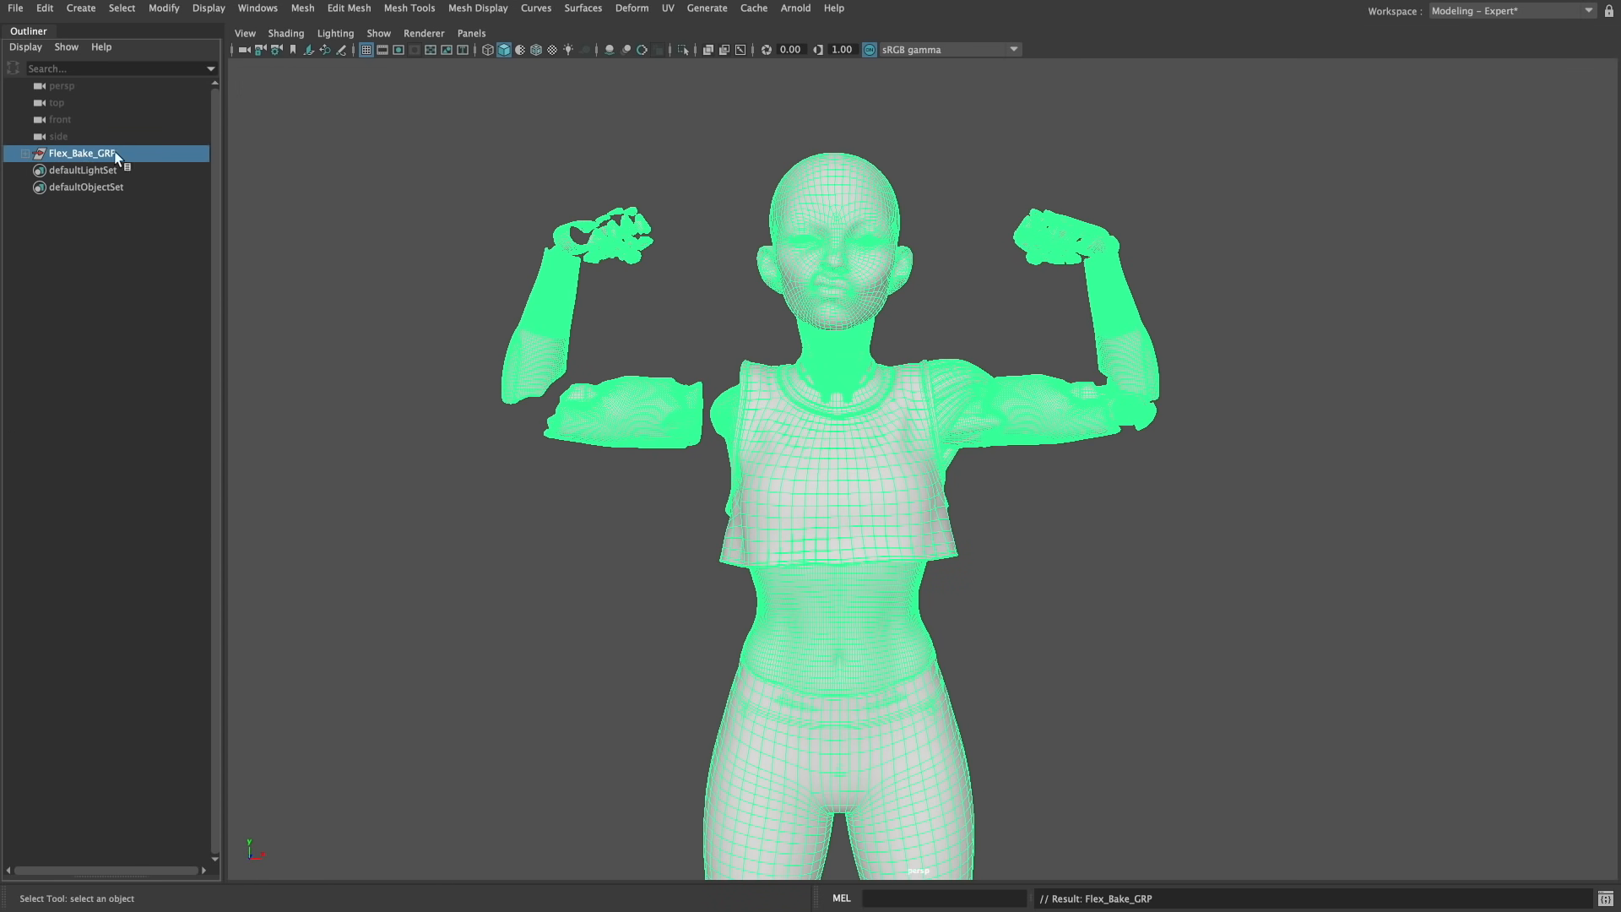
left_click(25, 154)
scroll(741, 485, "up", 3)
left_click(741, 485)
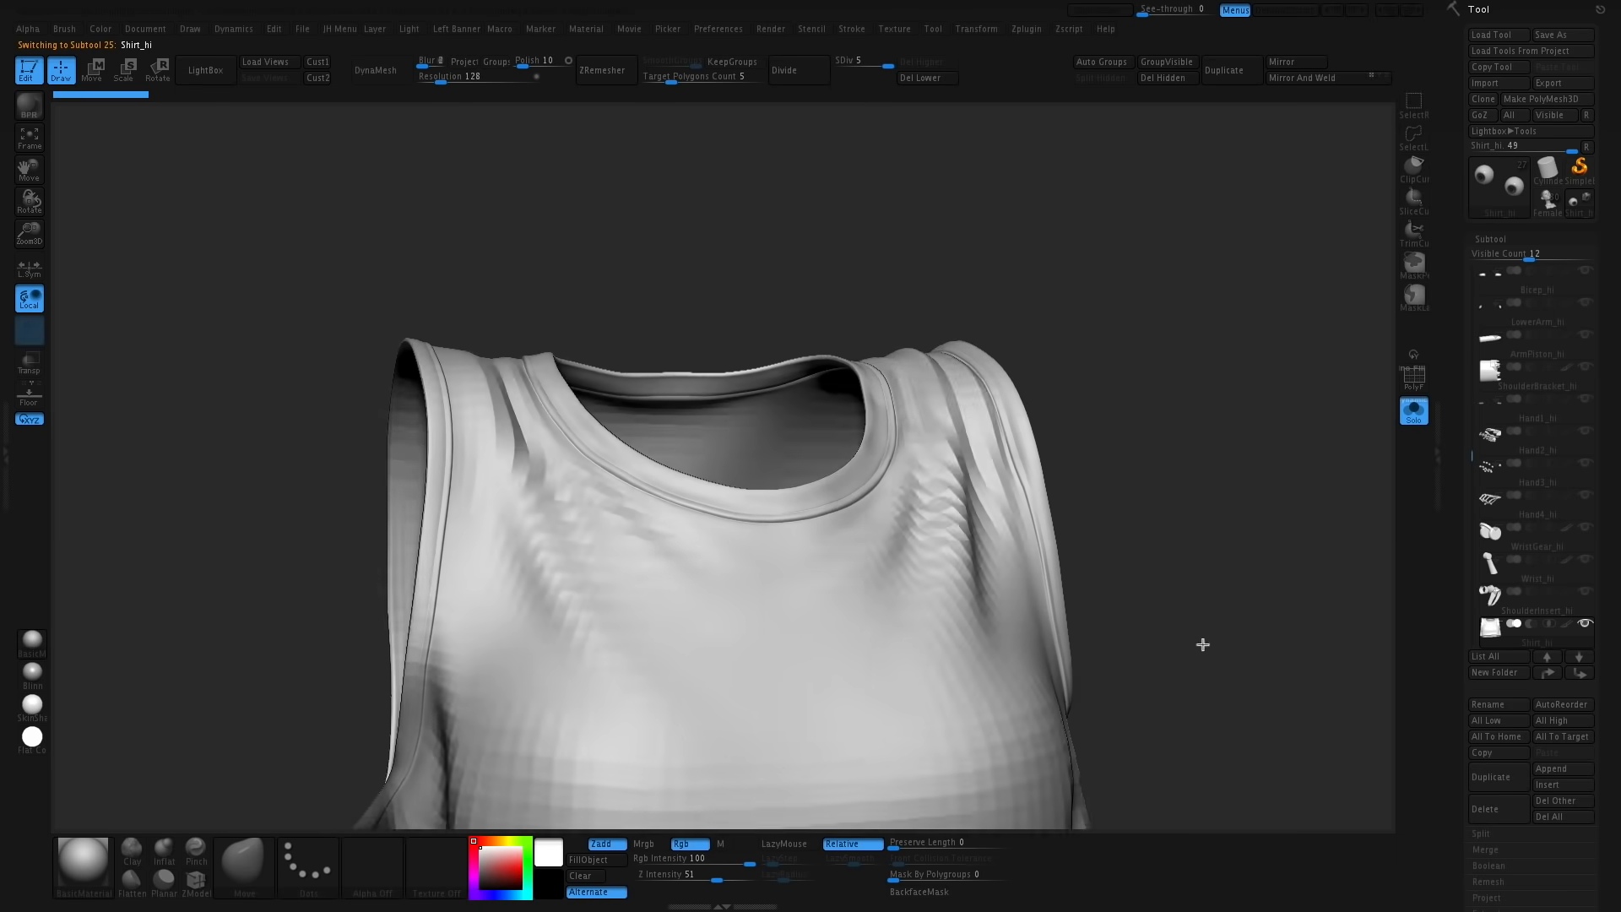
Switch to ZBrush and check Shirt_hi at its lowest subdivision level and at each level back up to 5
left_click_drag(1202, 645, 1206, 315)
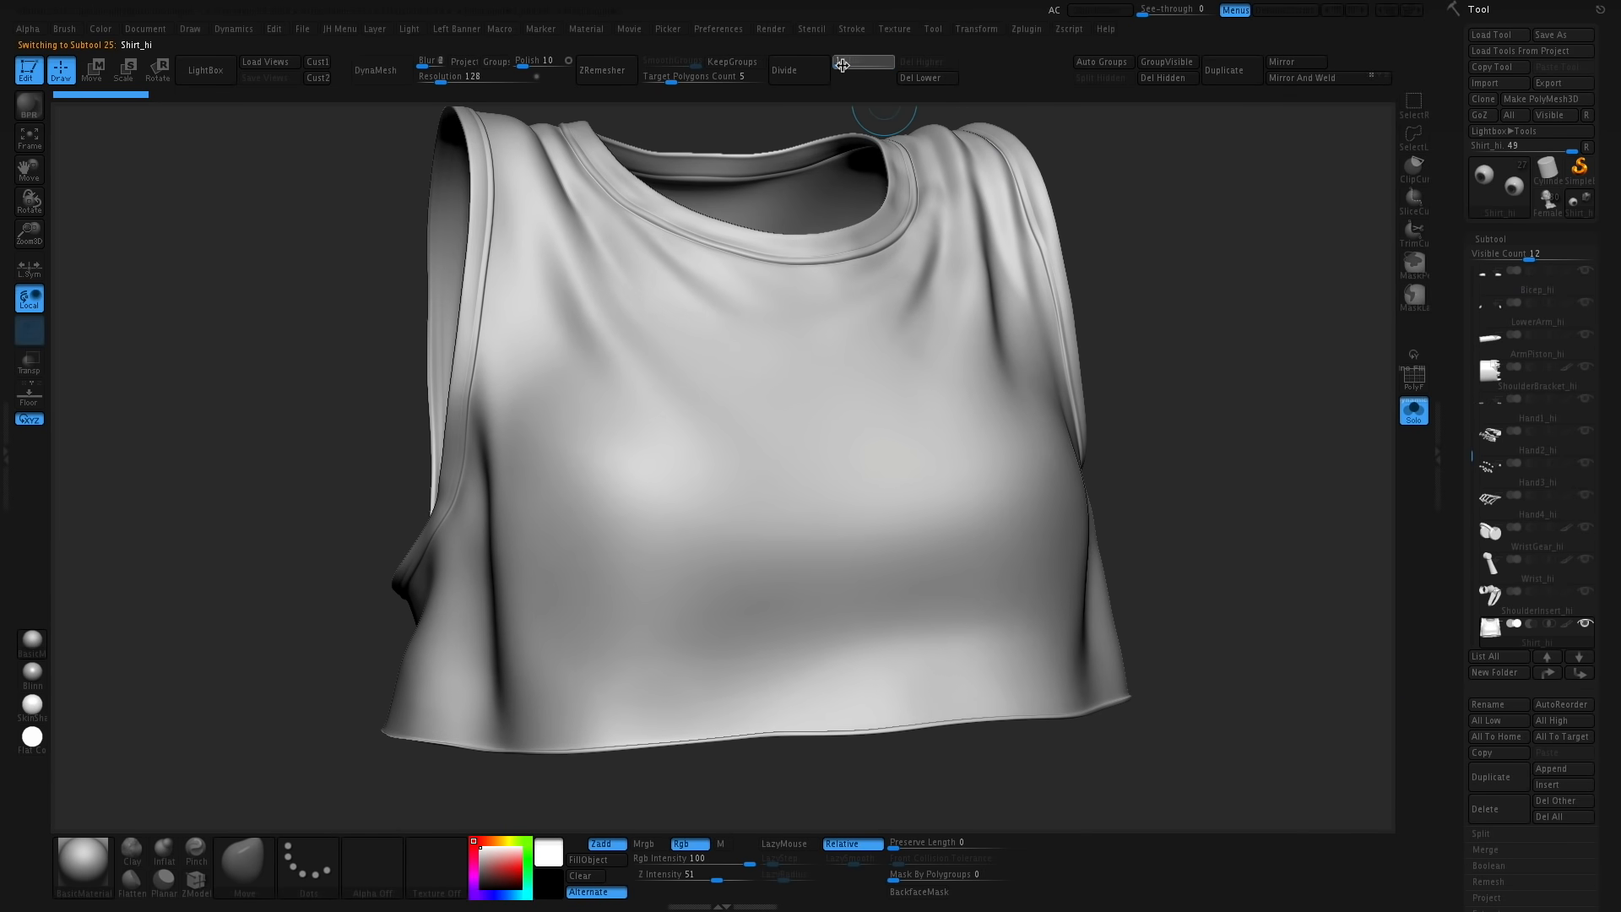
left_click_drag(886, 65, 838, 65)
left_click_drag(1209, 327, 1189, 448, "alt")
key("d")
key("d")
key("d")
key("d")
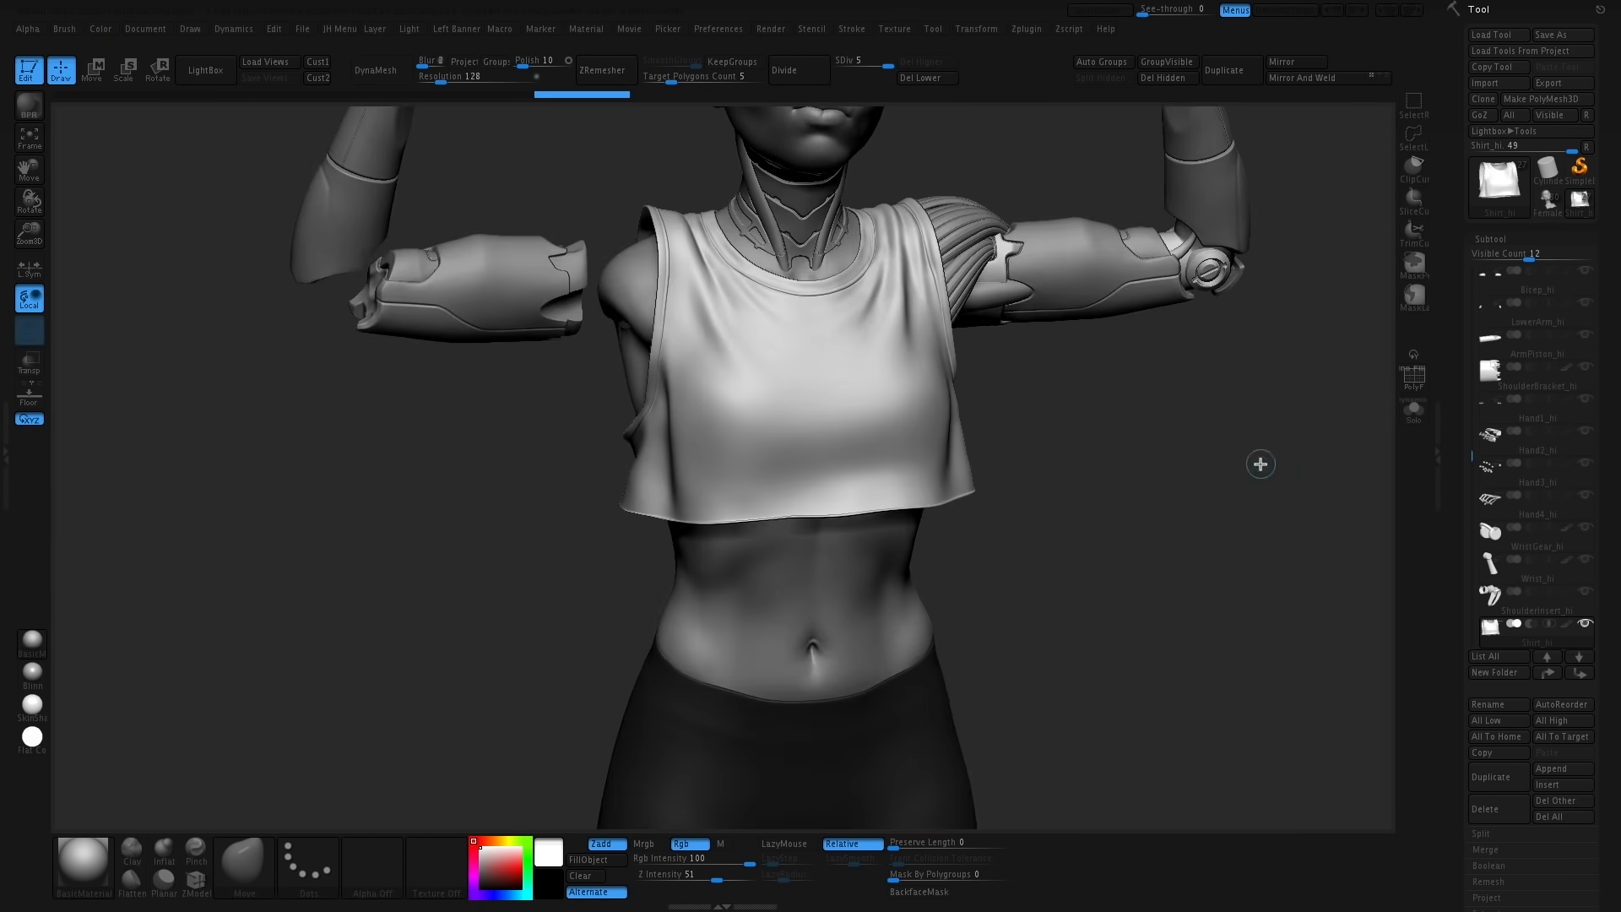
left_click_drag(1261, 464, 1237, 655, "alt")
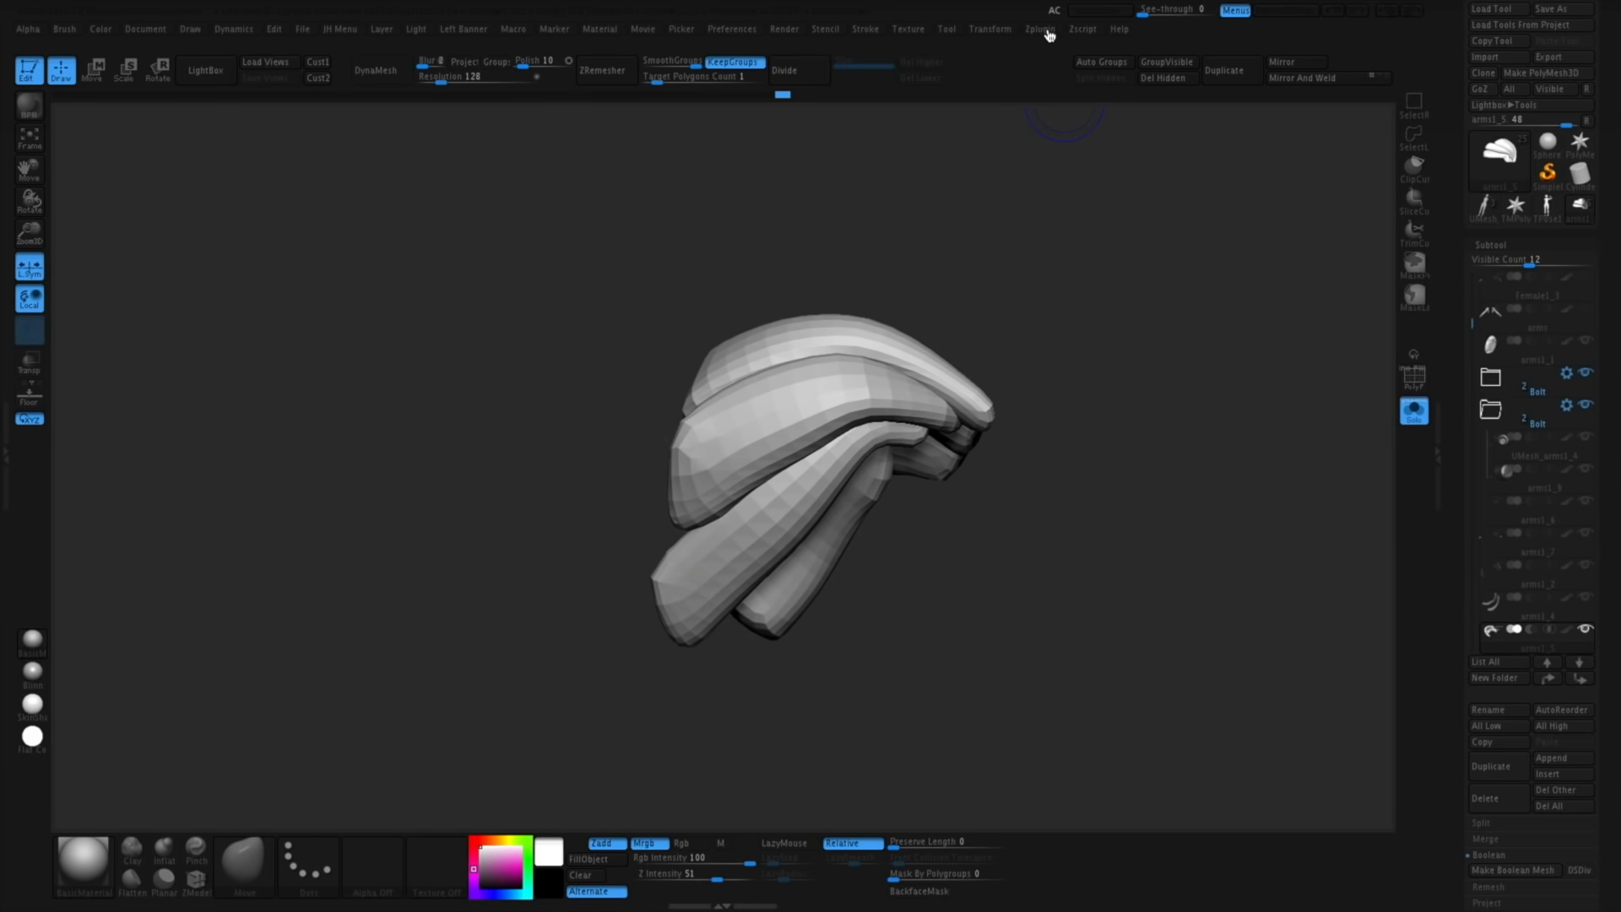
Unwrap the UVs of the strand-shaped arms1_5 subtool with UV Master, using symmetry
left_click(1040, 28)
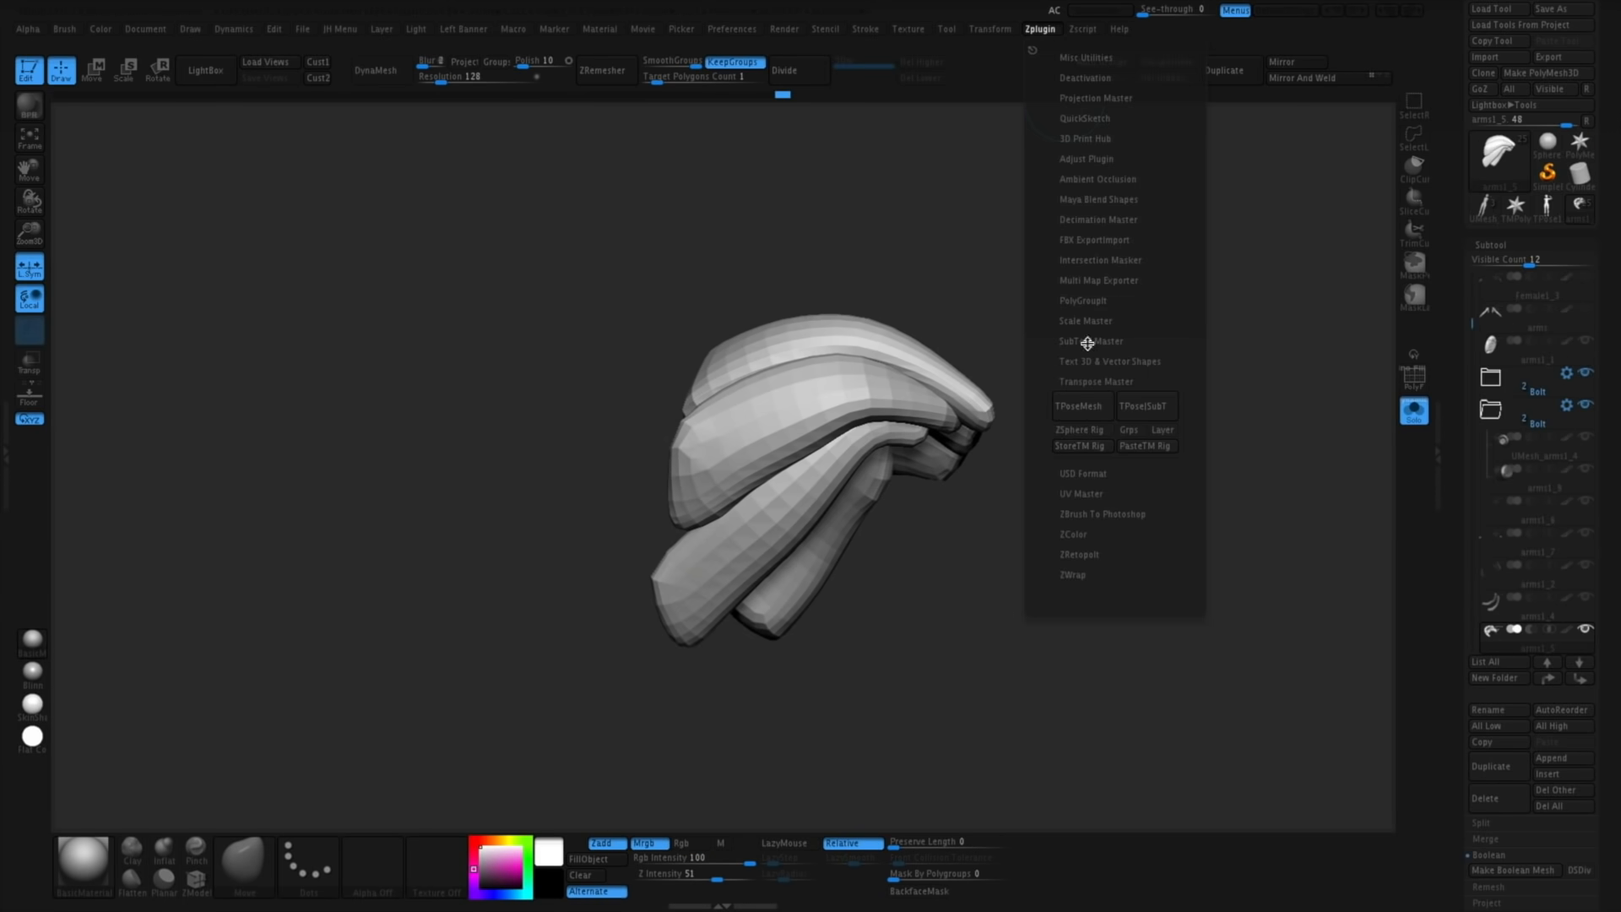
left_click(1080, 493)
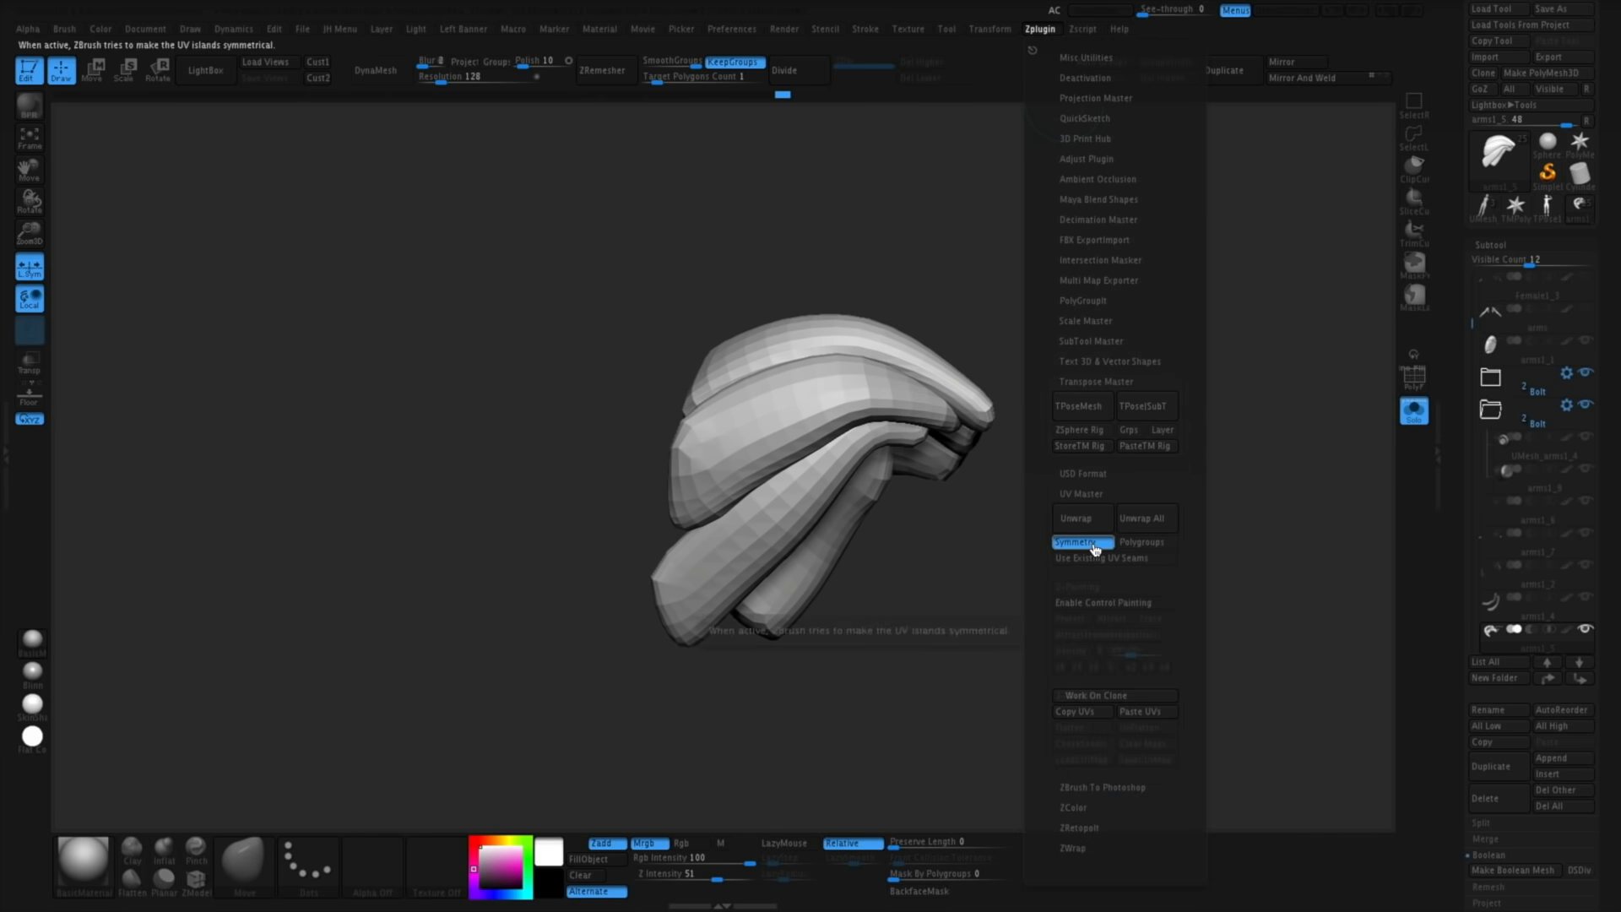
left_click(1088, 525)
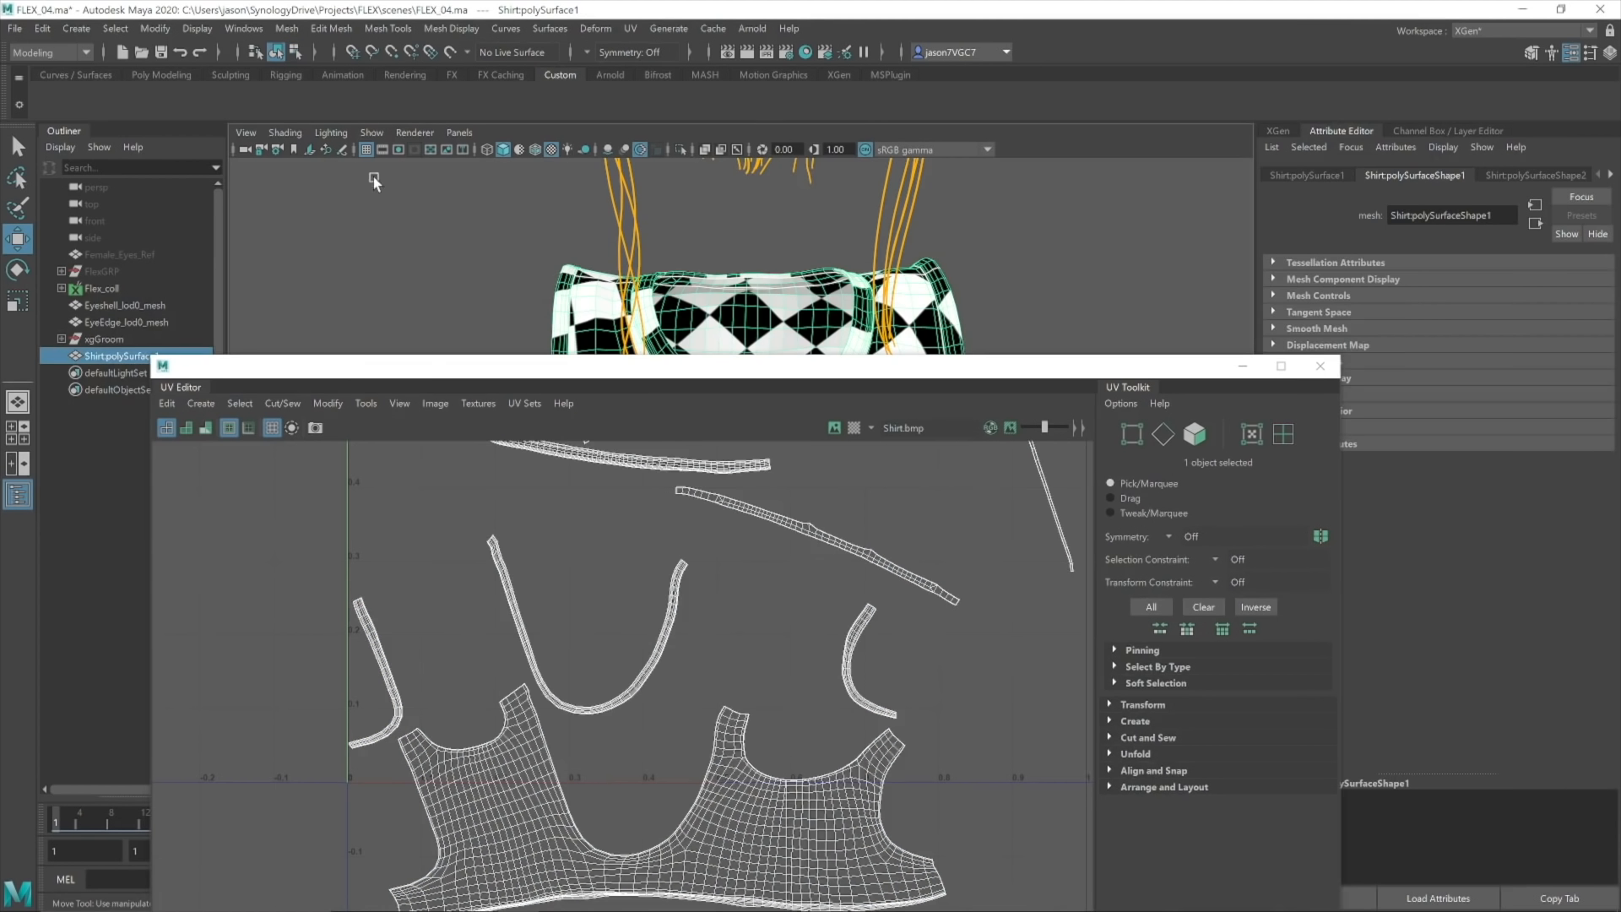
Switch to Maya and delete the construction history of the selected Shirt:polySurface1 mesh
left_click(42, 28)
mouse_move(144, 228)
left_click(286, 228)
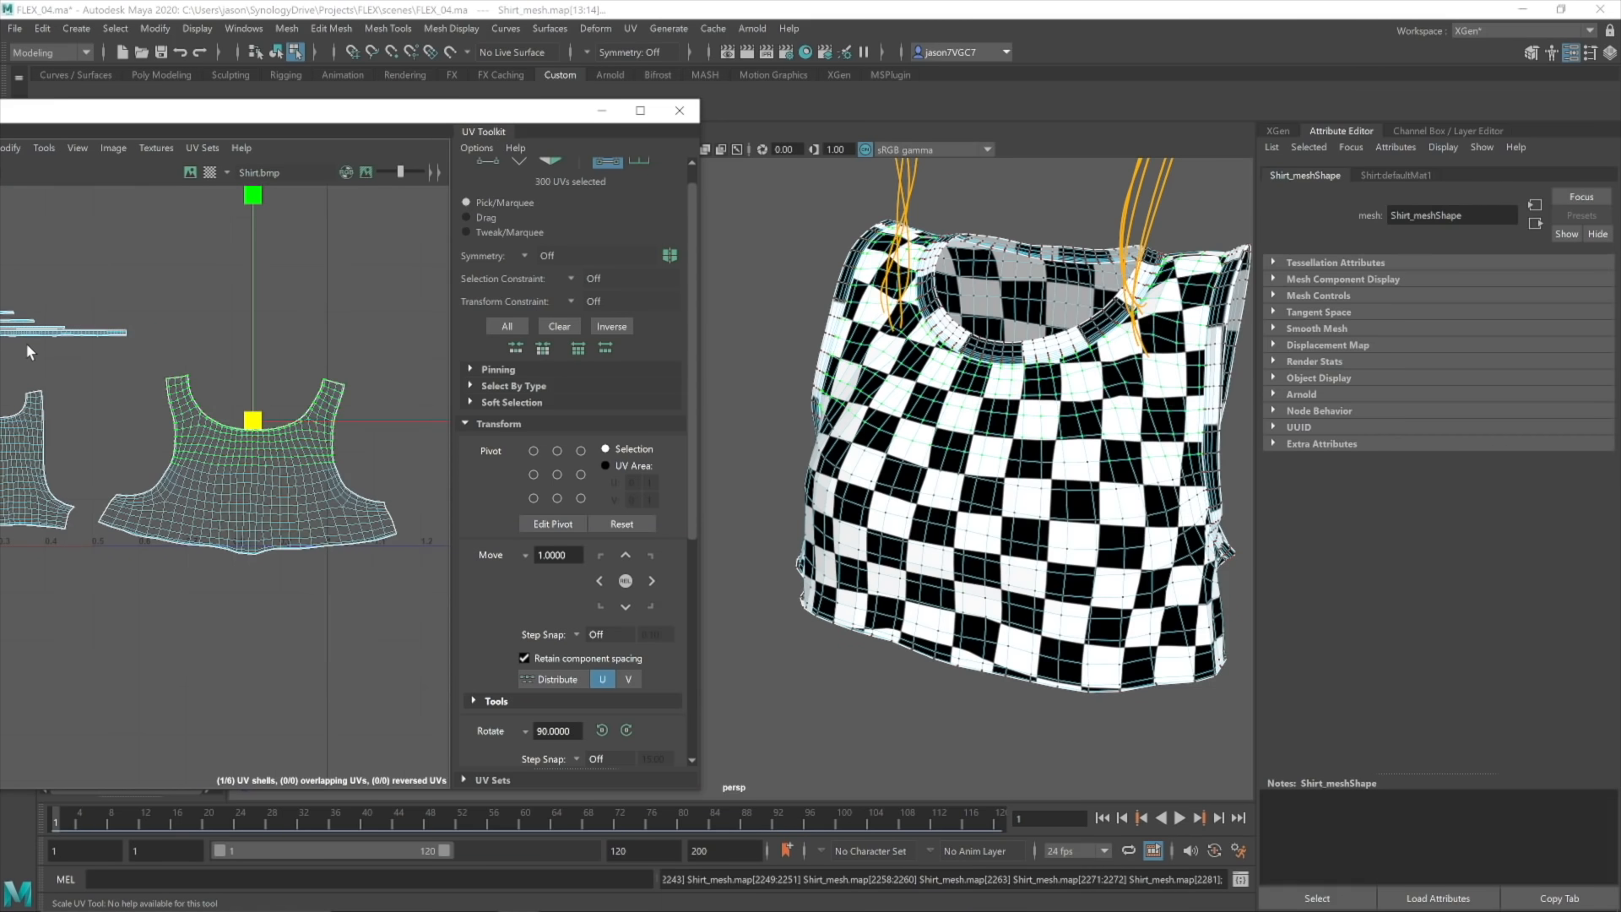
Select the four trim strip UV shells of the shirt's neckline and armholes and scale them up together
left_click_drag(436, 326, 255, 621)
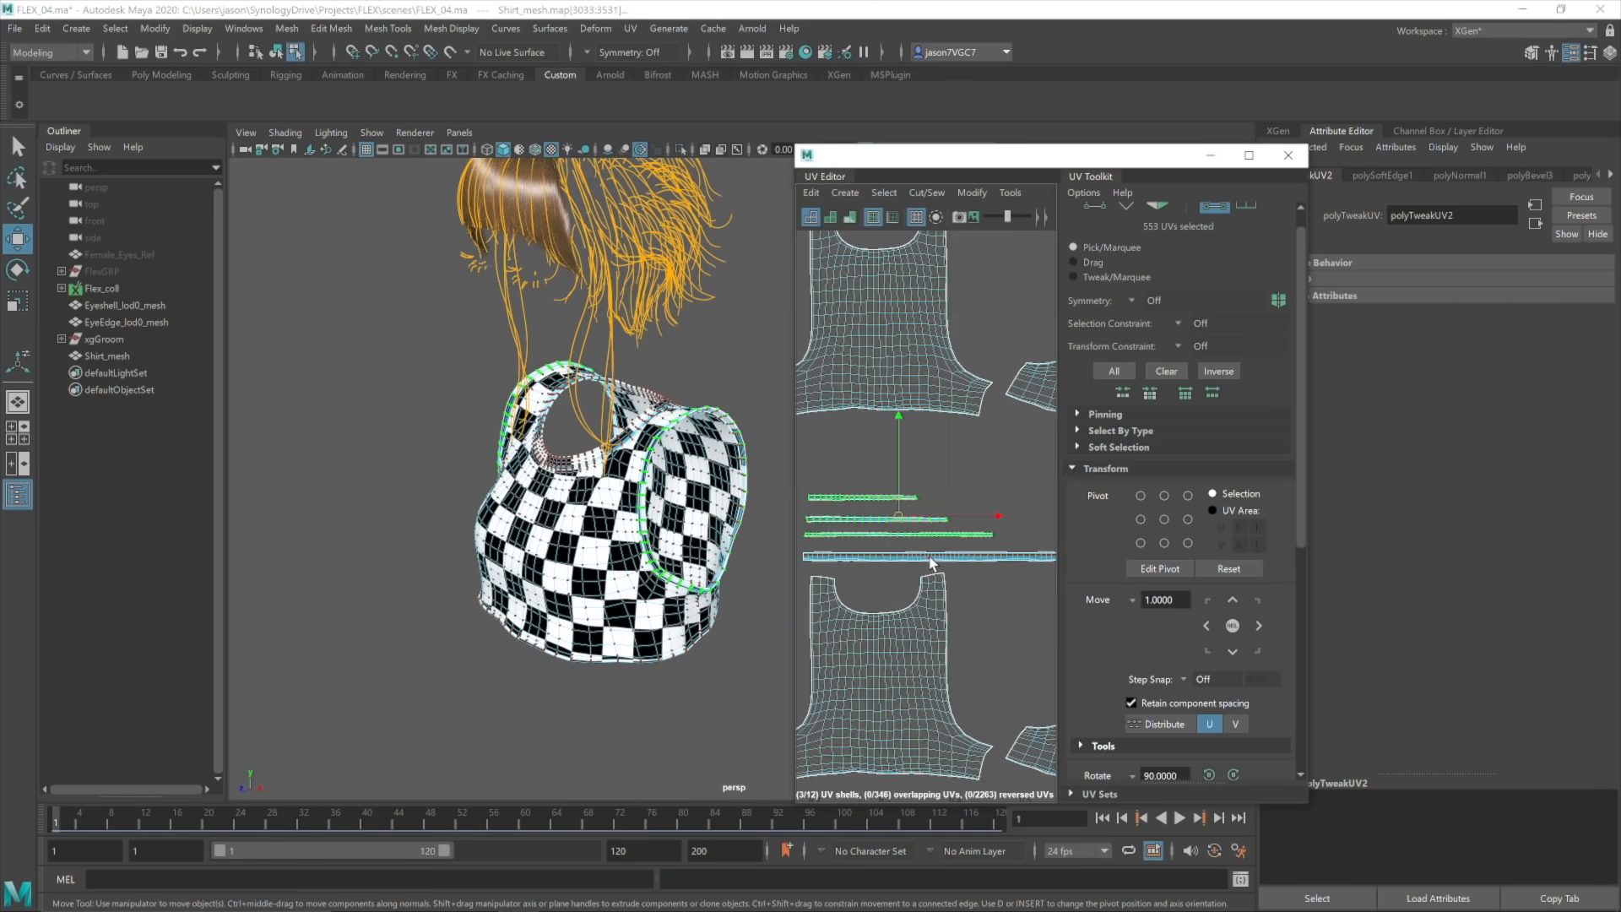
left_click(930, 558, "shift")
scroll(919, 542, "down", 3)
key("r")
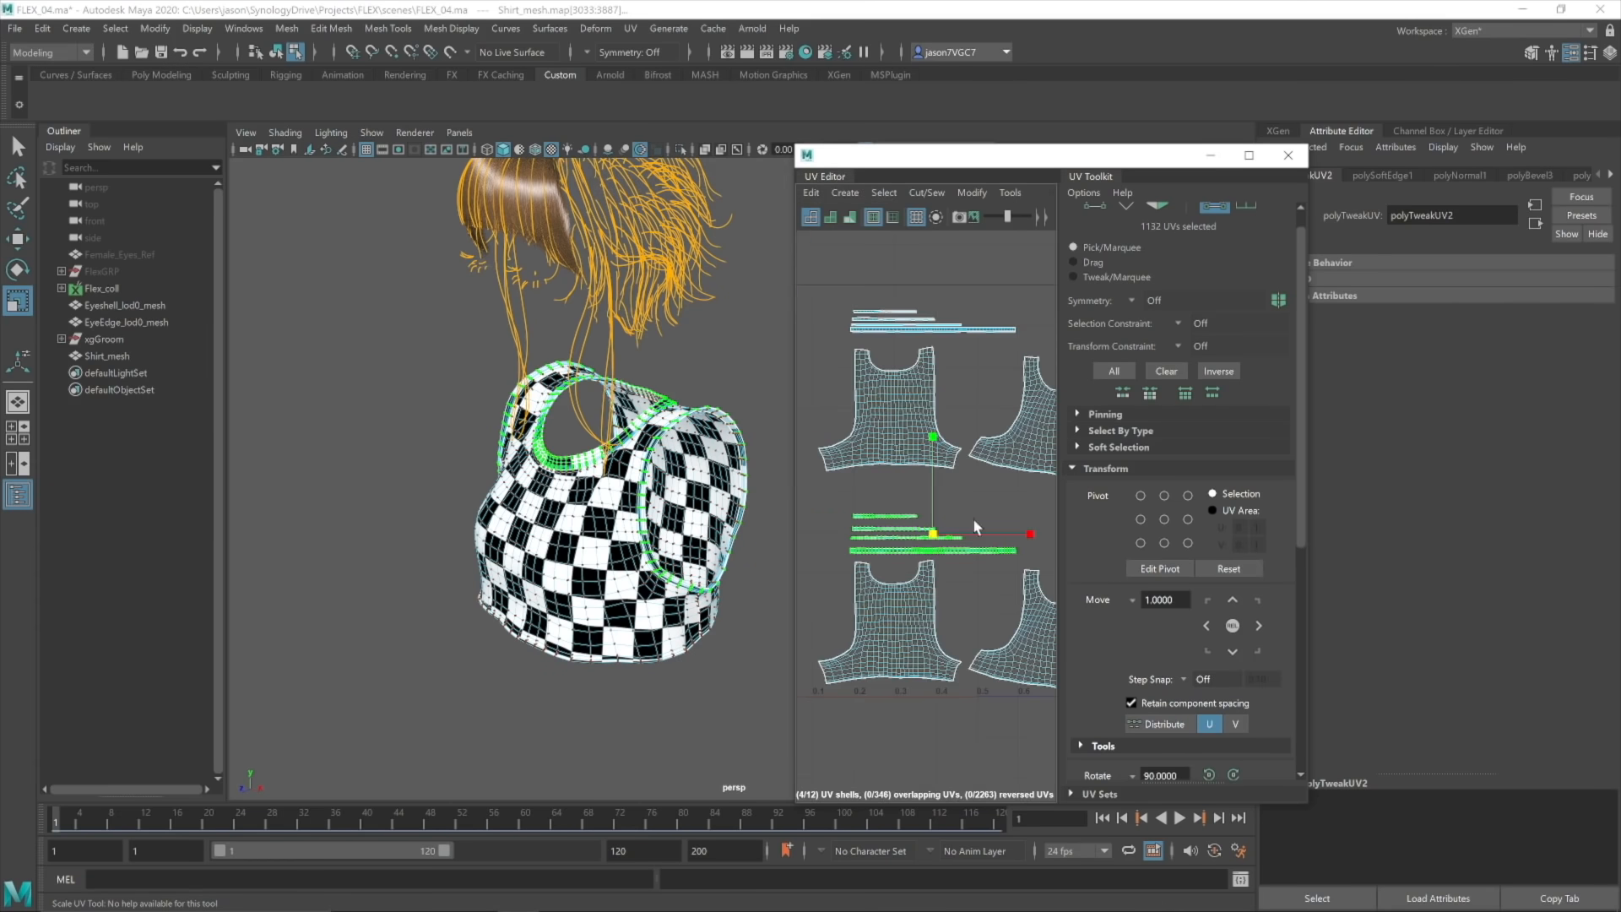
left_click_drag(934, 534, 1531, 327)
scroll(608, 490, "up", 3)
left_click_drag(540, 498, 701, 506, "alt")
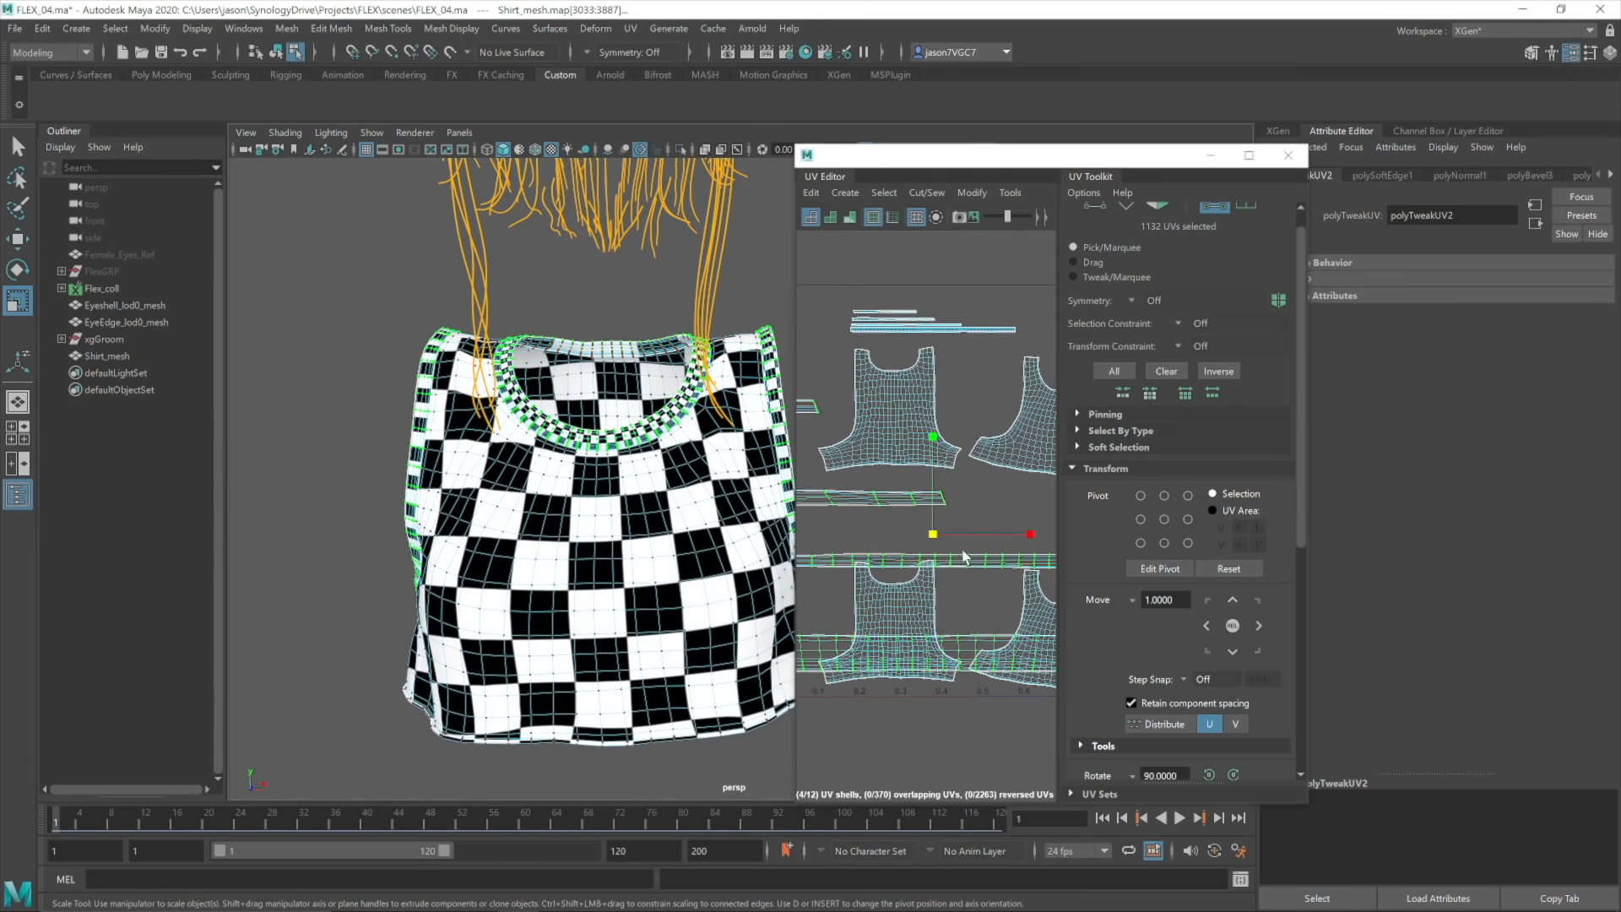
scroll(965, 557, "down", 5)
key("w")
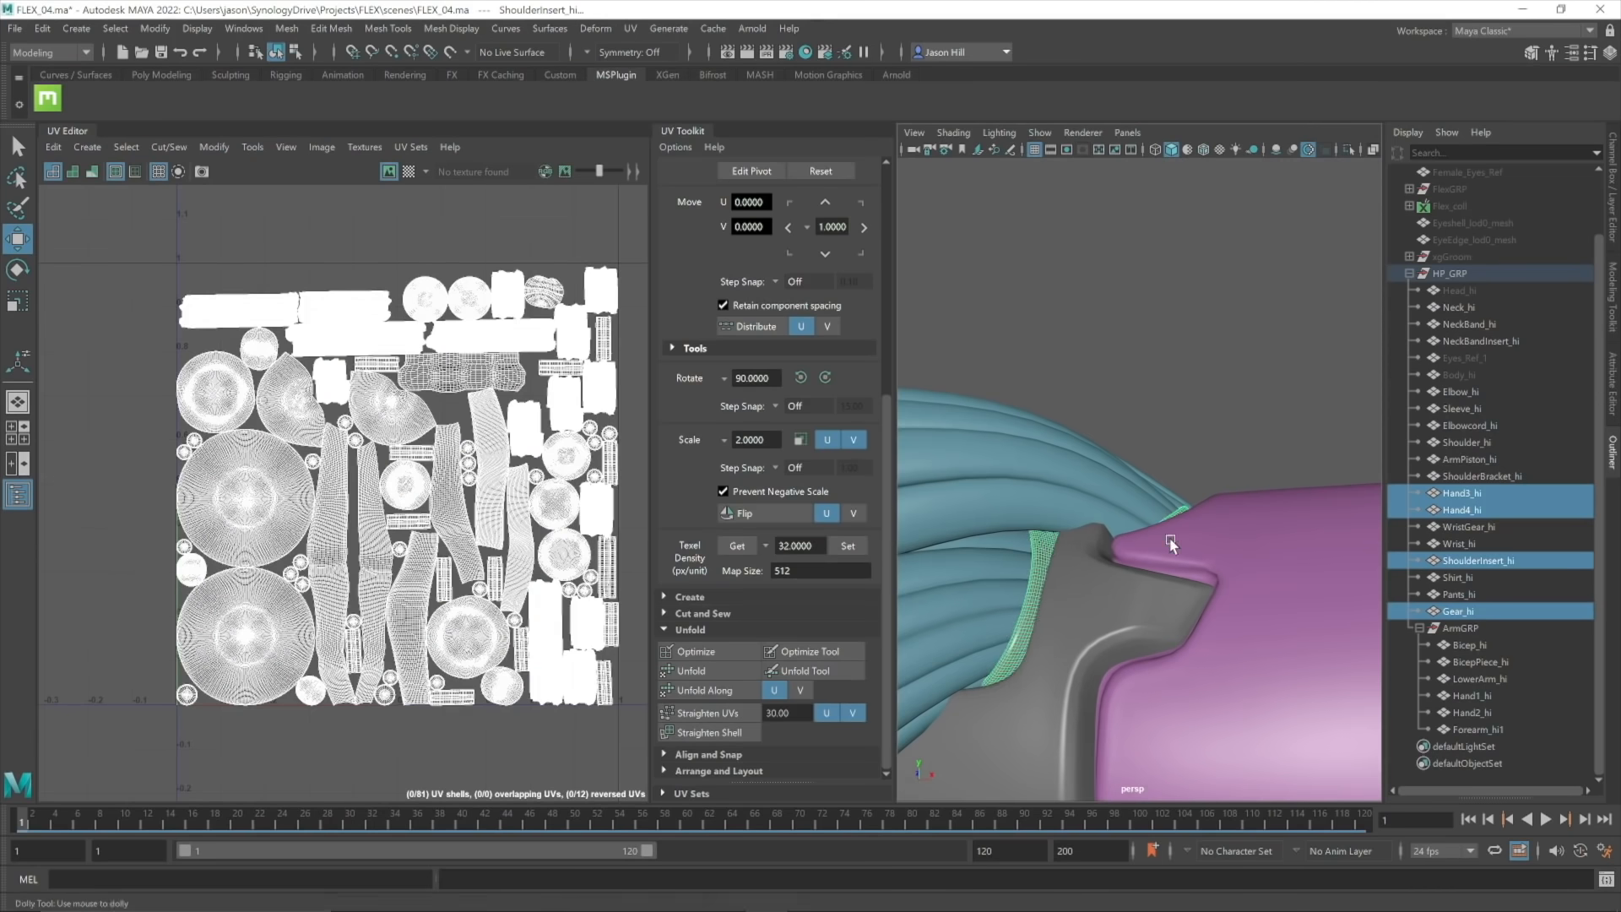
Group the selected Hand3_hi, Hand4_hi, ShoulderInsert_hi and Gear_hi meshes and start the new group's name with "M"
right_click_drag(1171, 545, 910, 350, "alt")
left_click_drag(1231, 479, 1339, 528, "alt")
key("ctrl+g")
double_click(1453, 729)
type("M")
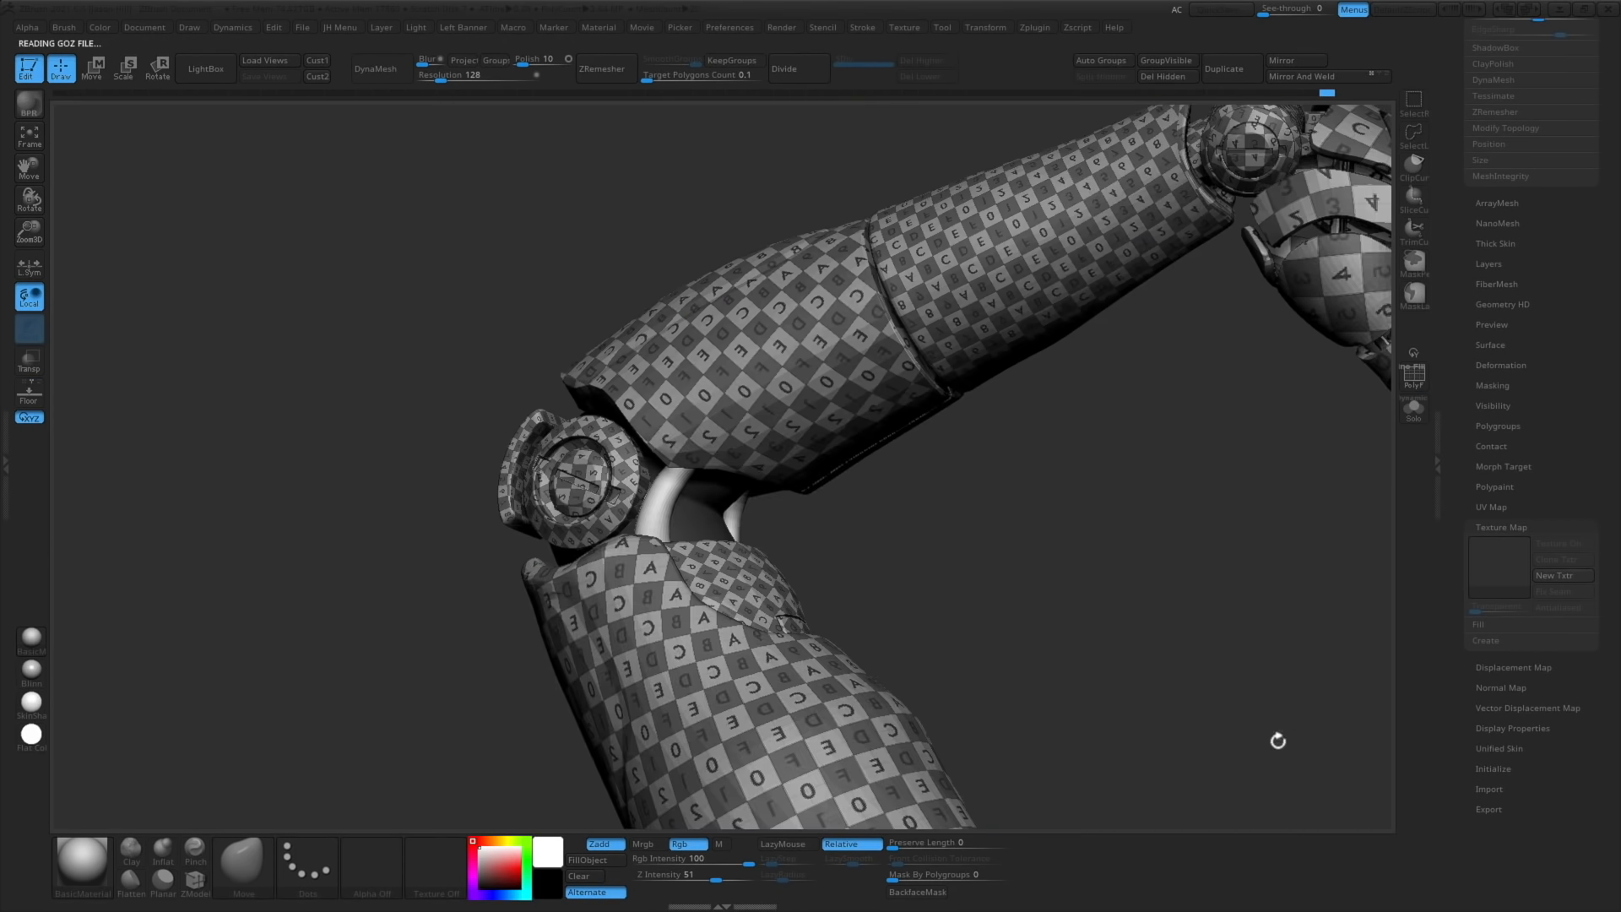
Switch to ZBrush and assign a texture map to the imported arm mesh
left_click(1499, 564)
left_click(1133, 688)
left_click_drag(1133, 687, 1107, 622)
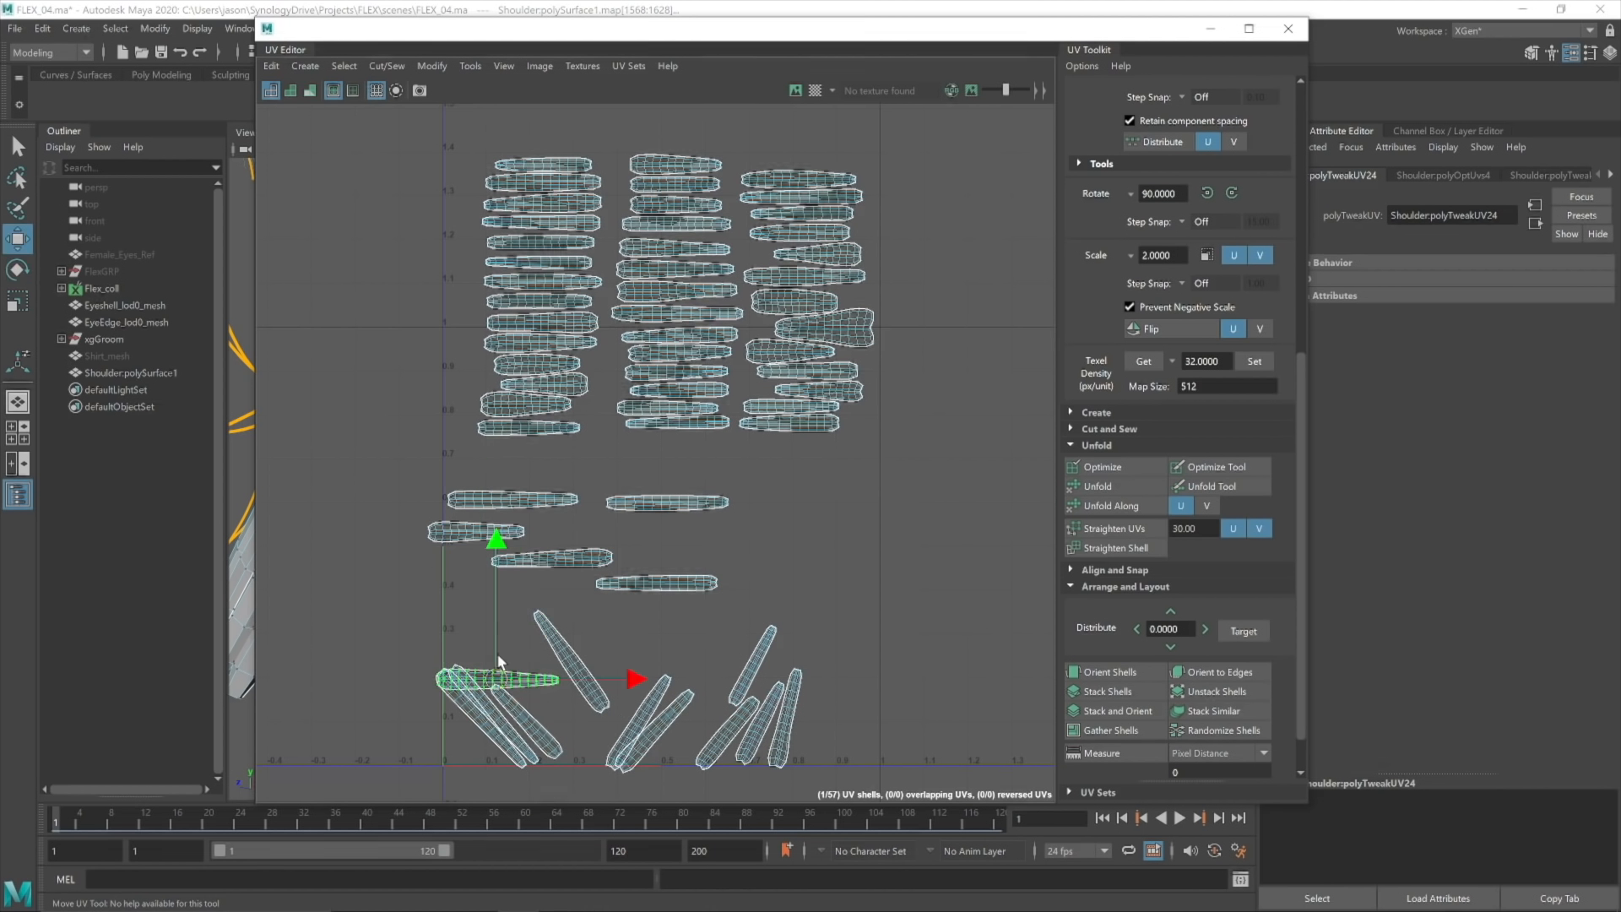
In Maya, move the selected horizontal shoulder UV shell up into the sorted rows and rotate the adjacent slanted shell to horizontal
left_click_drag(498, 663, 479, 580)
left_click(563, 652)
key("e")
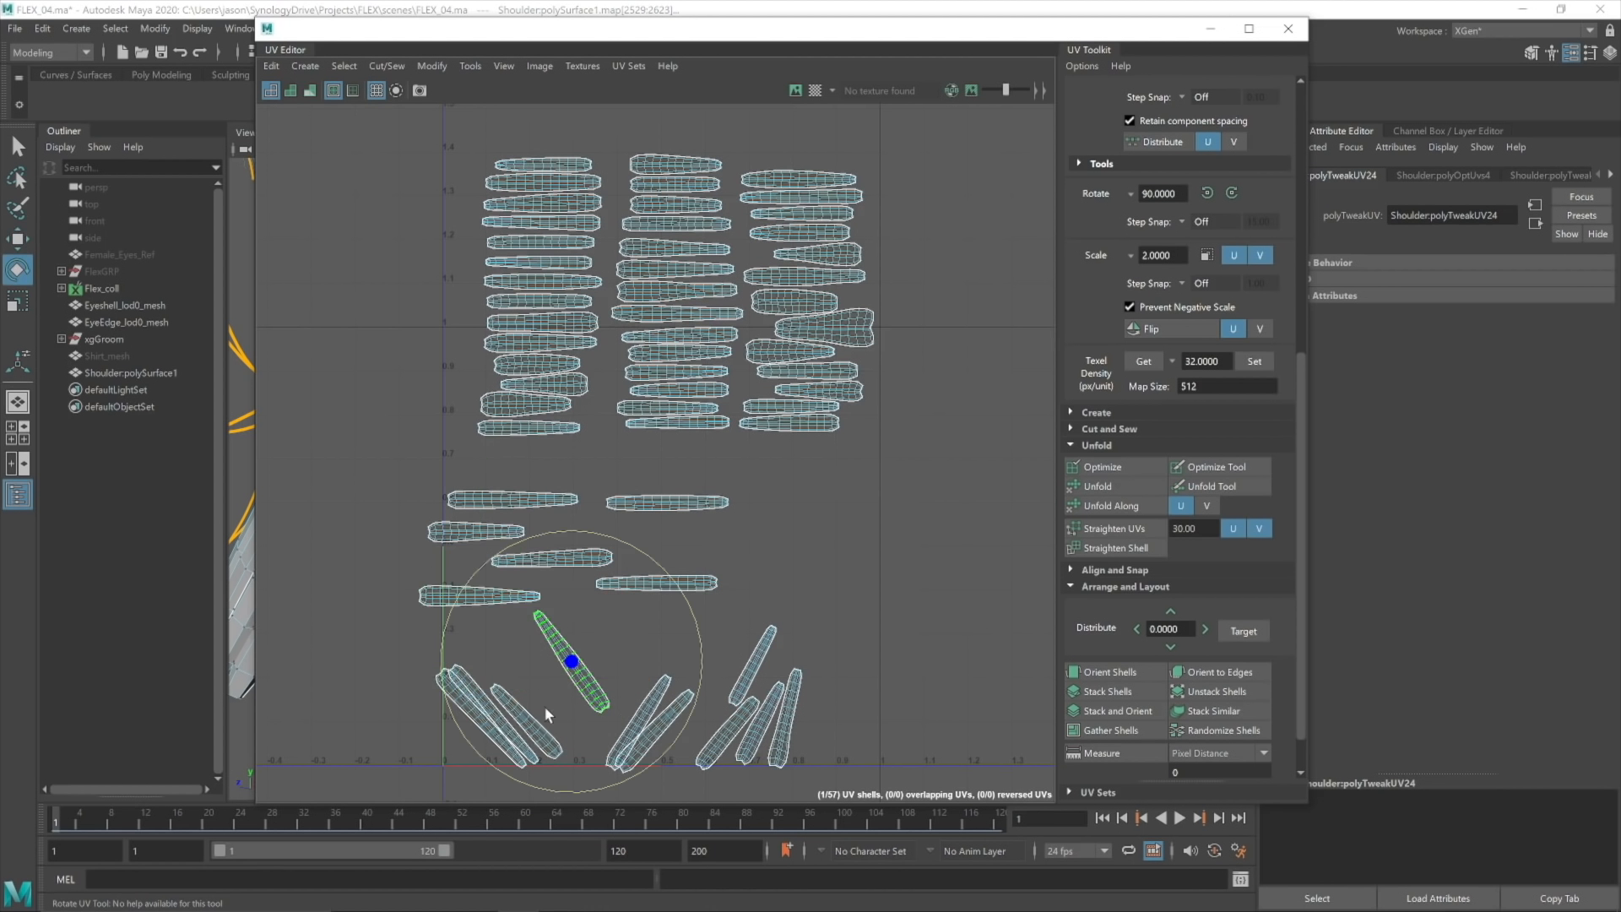
left_click_drag(504, 773, 620, 804)
Rotate the slanted shell at the start of the lower cluster to horizontal and move it up towards the sorted shells
key("w")
left_click(482, 694)
key("e")
left_click_drag(620, 686, 583, 559)
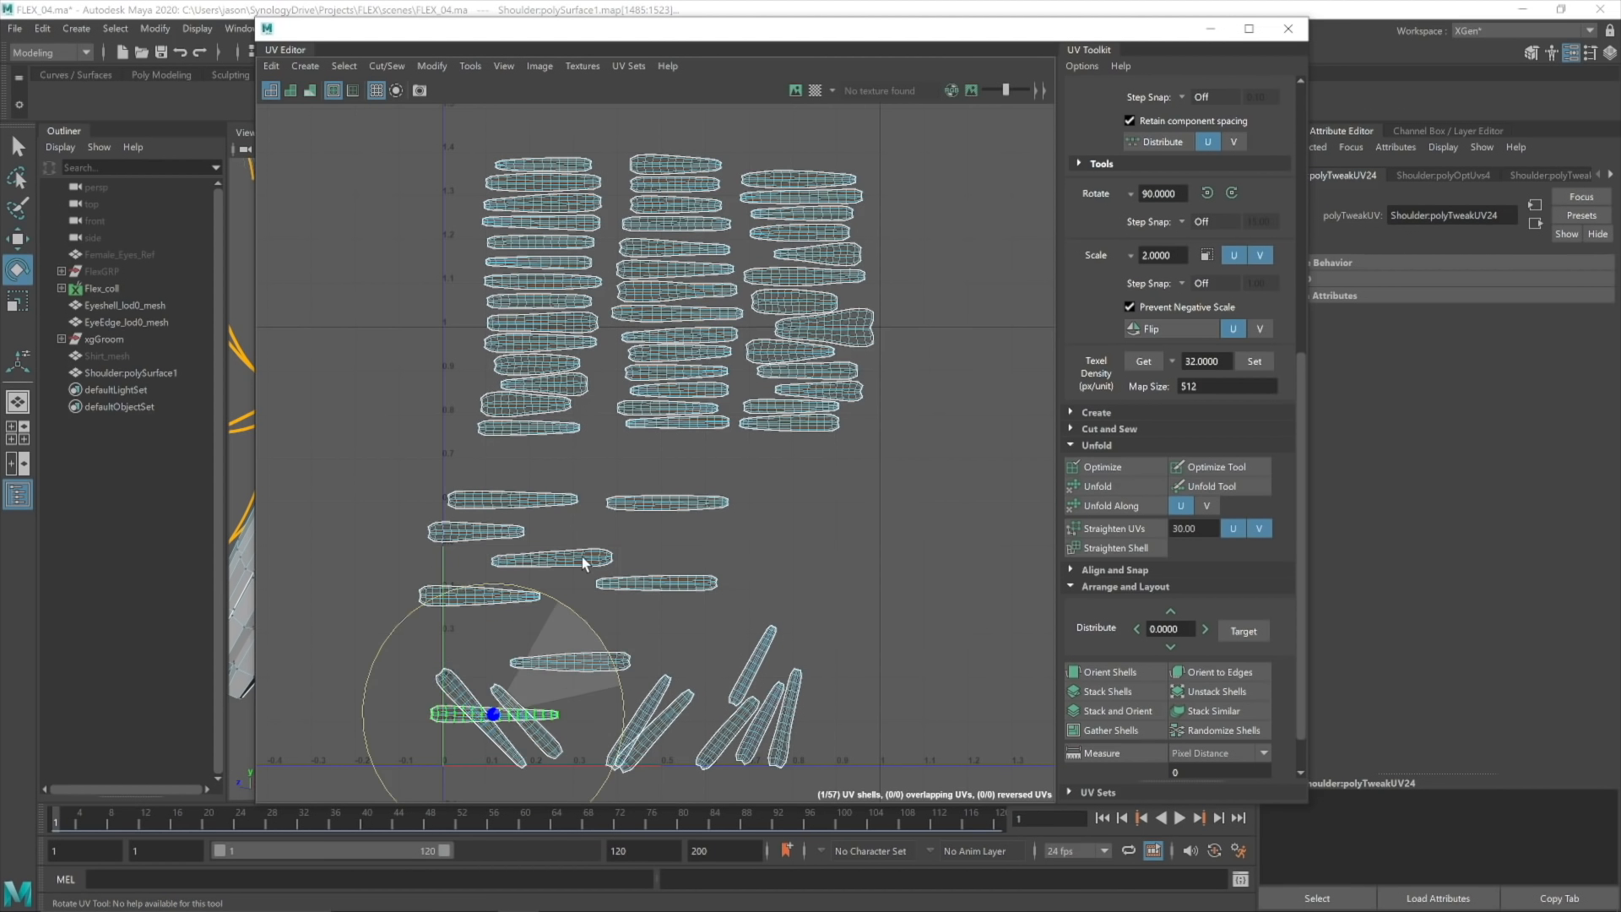
key("w")
left_click_drag(493, 714, 561, 634)
Rotate the upper slanted shell of the last unsorted cluster to horizontal
left_click(754, 663)
key("e")
left_click_drag(869, 604, 894, 706)
left_click_drag(895, 764, 903, 794)
key("w")
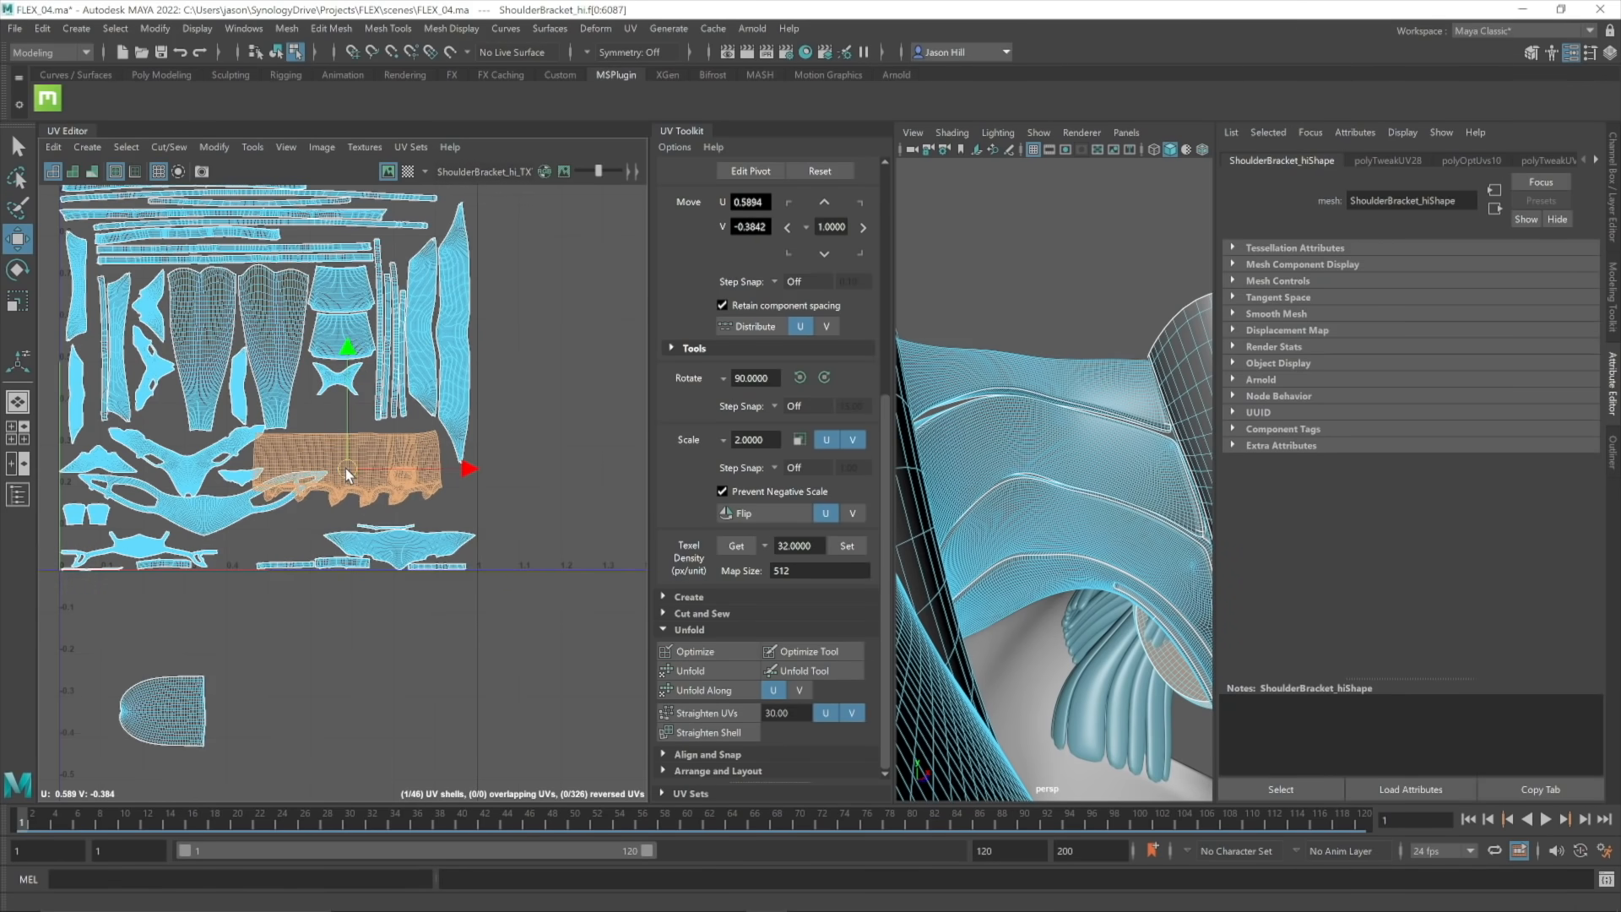
Select a UV shell of ShoulderBracket_hi and shift it slightly within the UV layout
middle_click_drag(305, 629, 445, 709, "alt")
scroll(445, 710, "up", 3)
left_click(325, 526)
left_click_drag(327, 524, 360, 564)
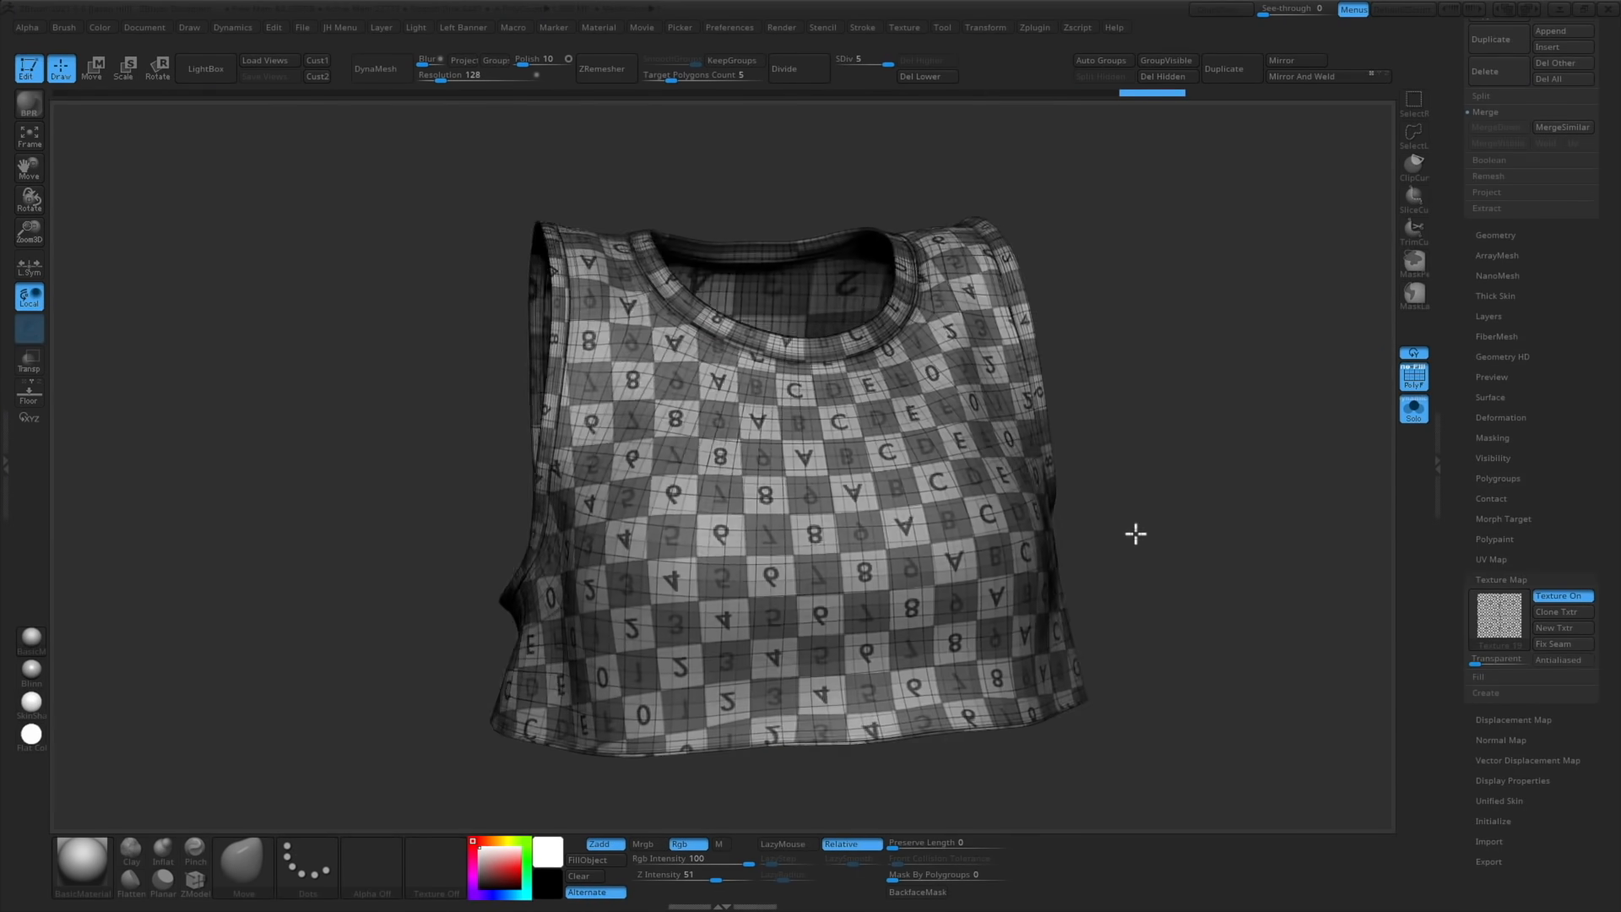
Switch to ZBrush and turn off the wireframe display on the checker-textured shirt
left_click_drag(1136, 534, 1148, 454)
key("shift+f")
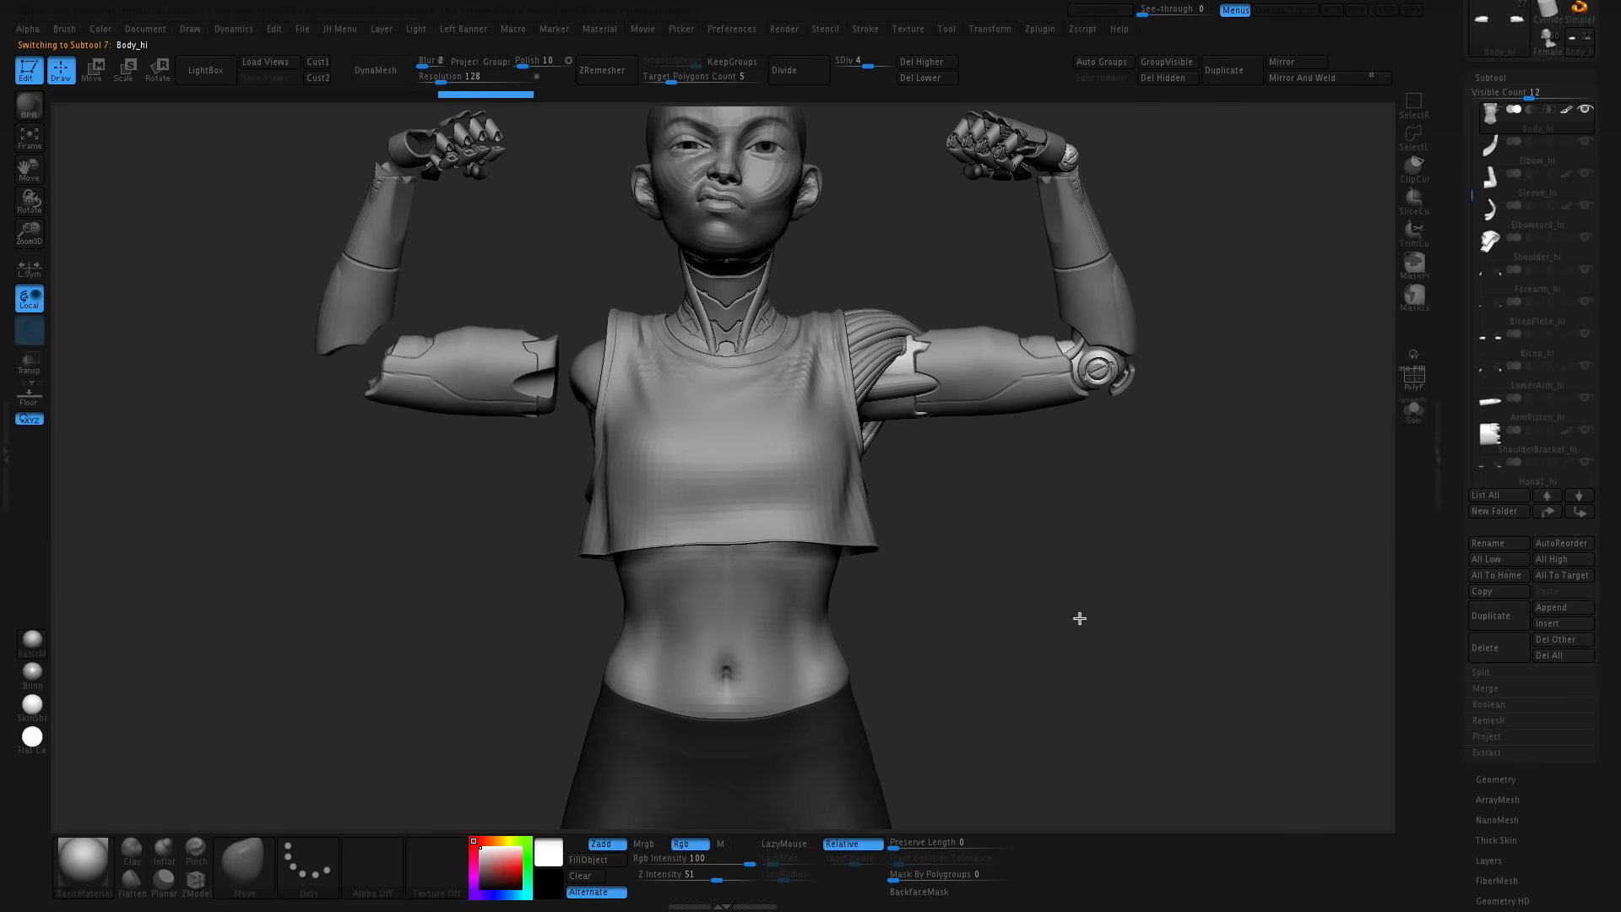
Inspect the full character from front and back, and open the FBX ExportImport plugin's options
left_click_drag(1075, 619, 1041, 632)
left_click_drag(1133, 539, 1016, 549)
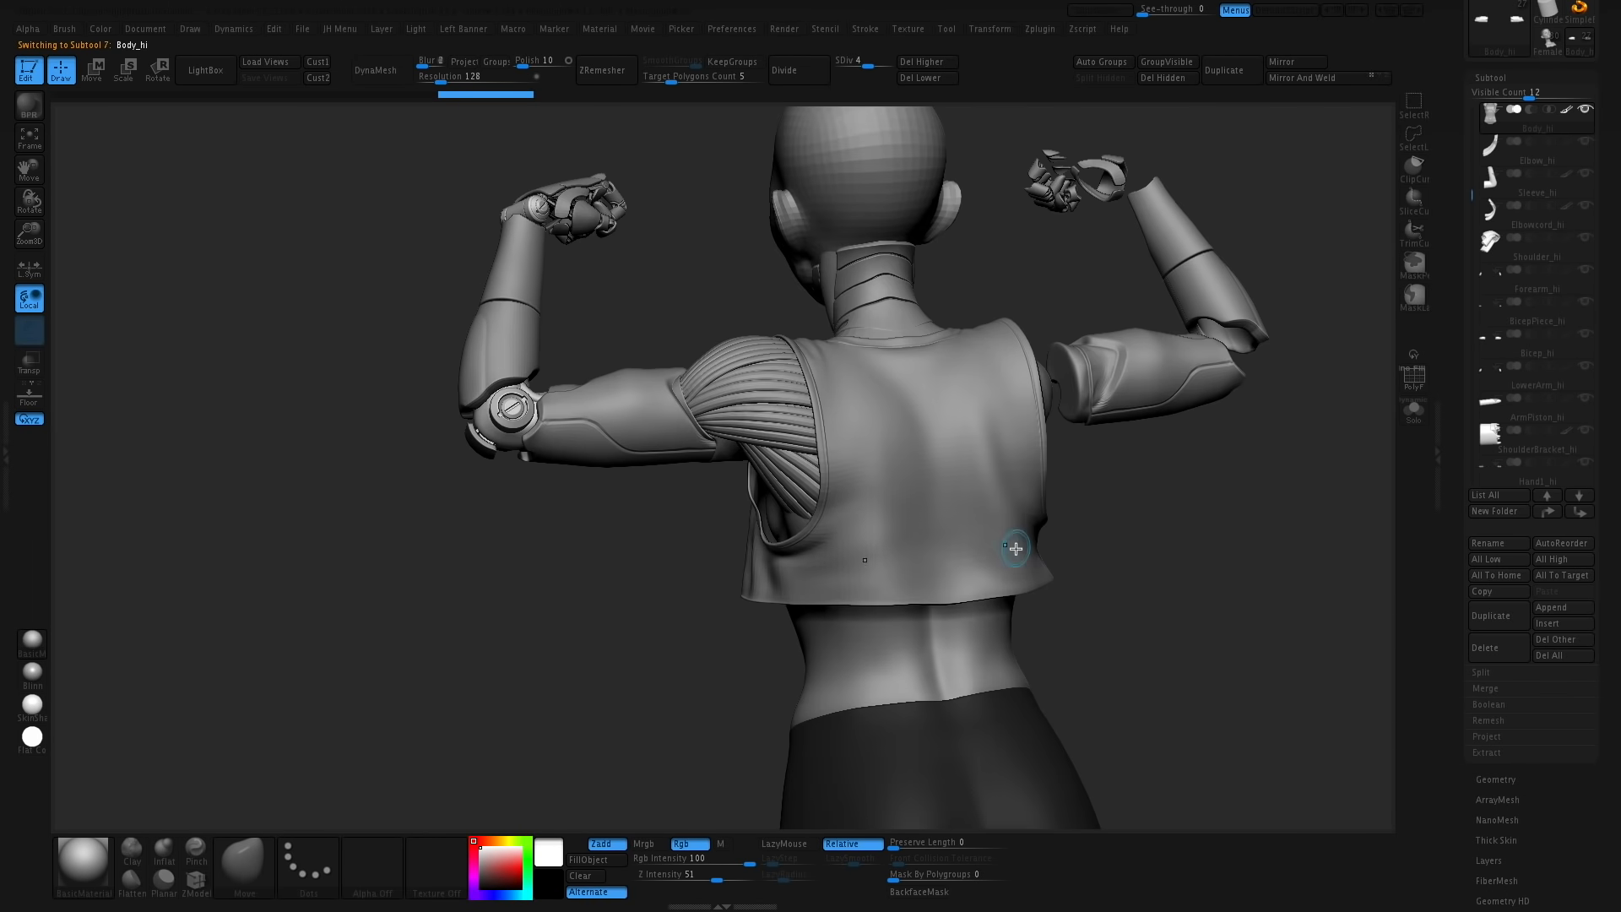
left_click_drag(630, 594, 986, 604)
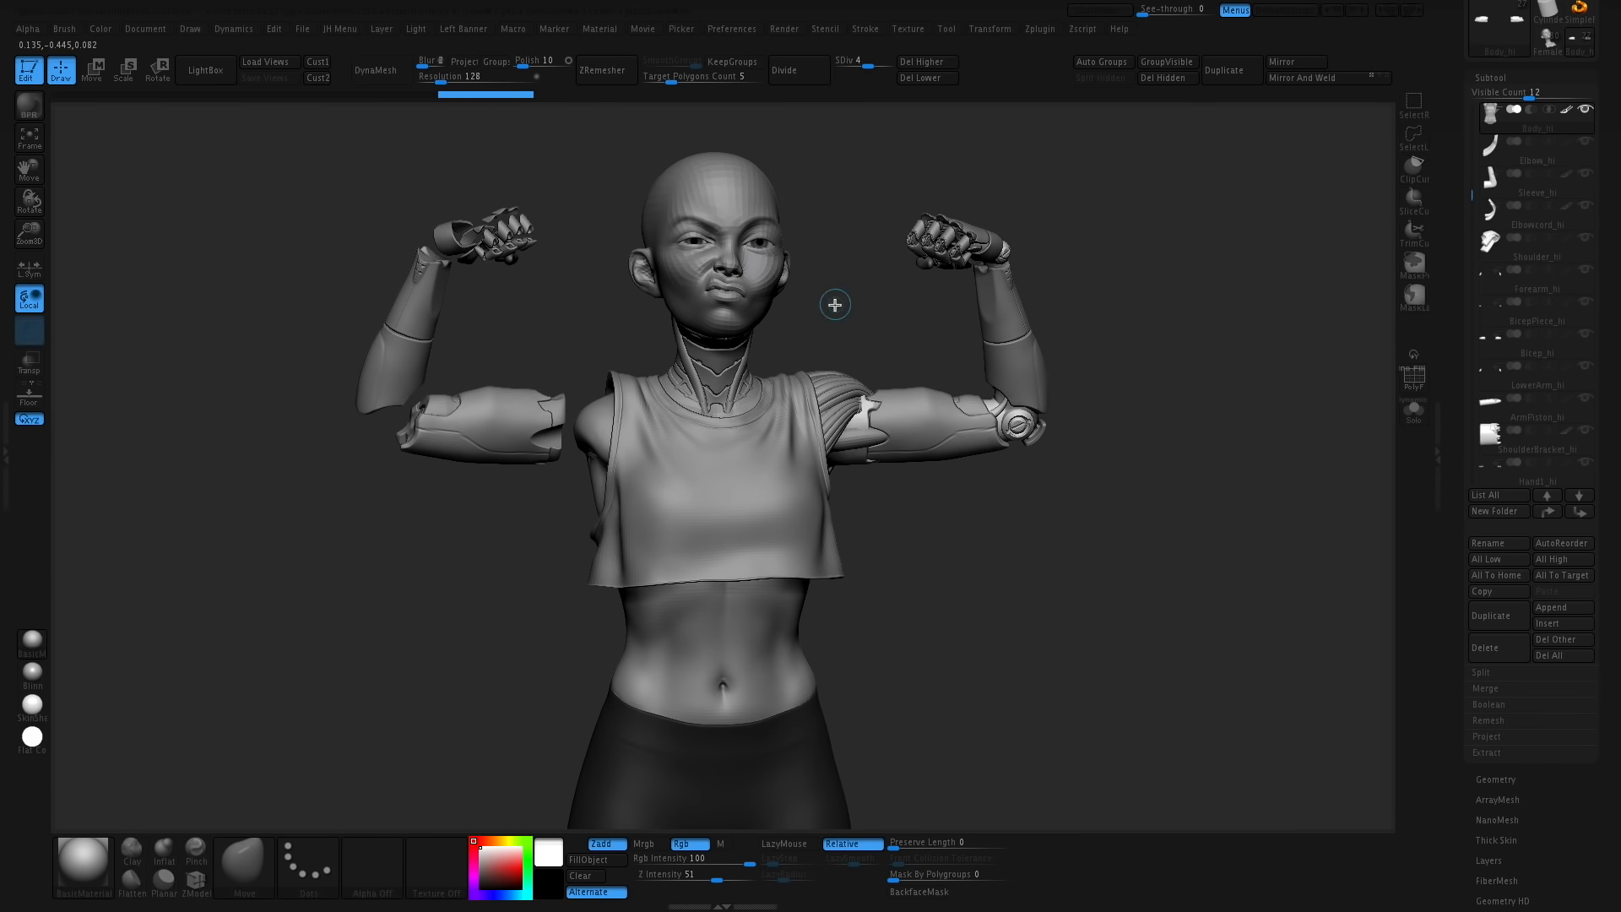
left_click_drag(1225, 298, 1266, 335, "alt")
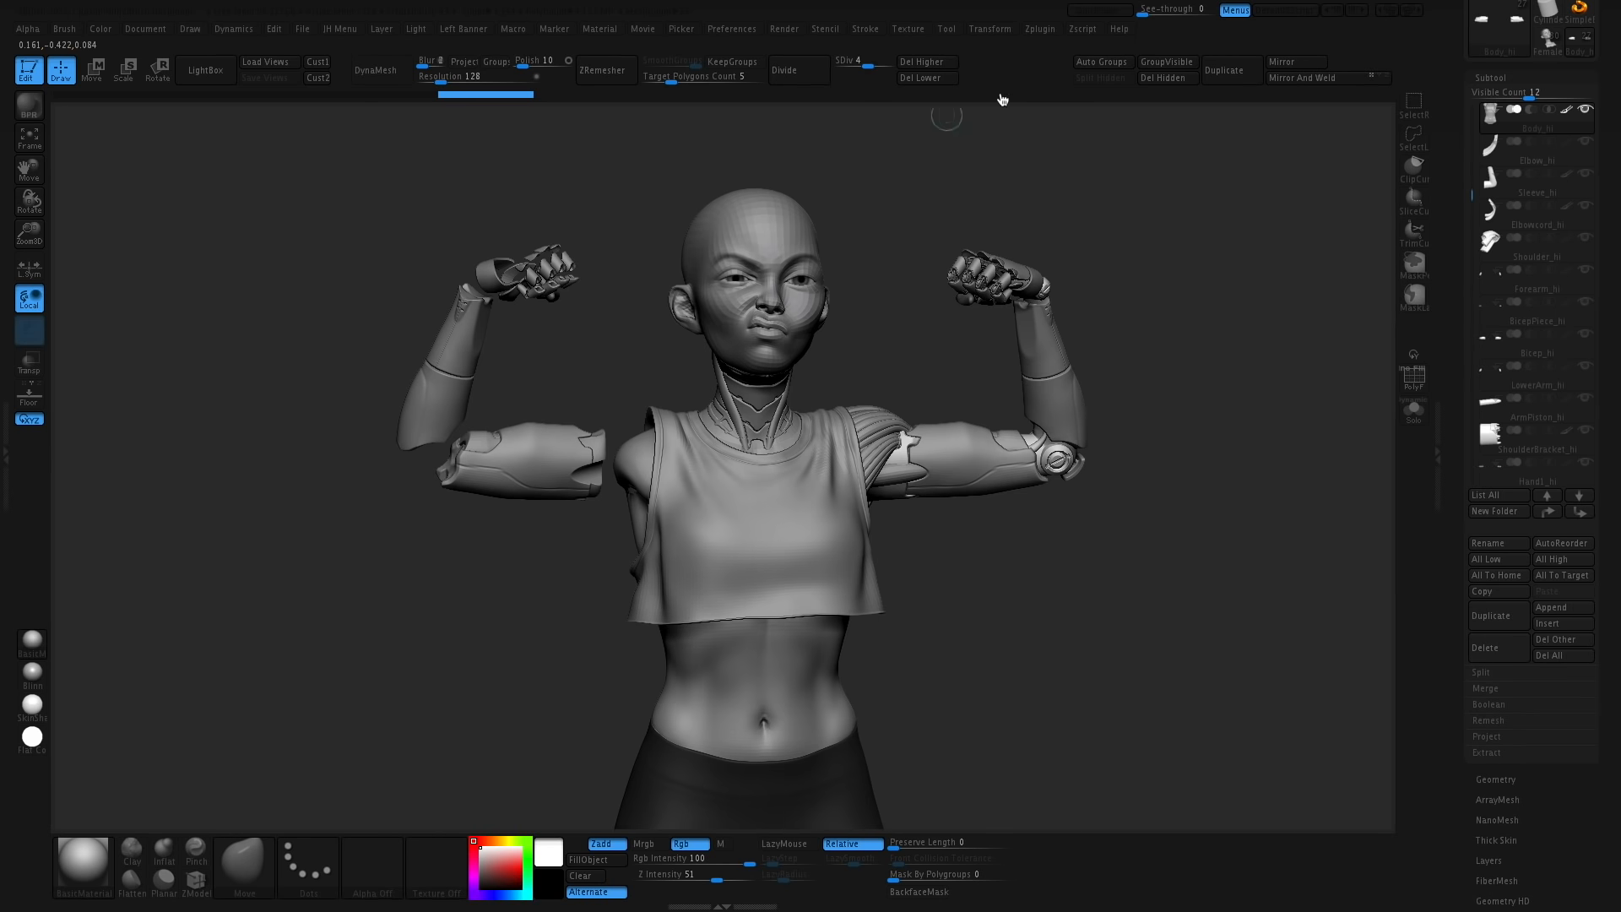
left_click(1041, 29)
left_click(1091, 397)
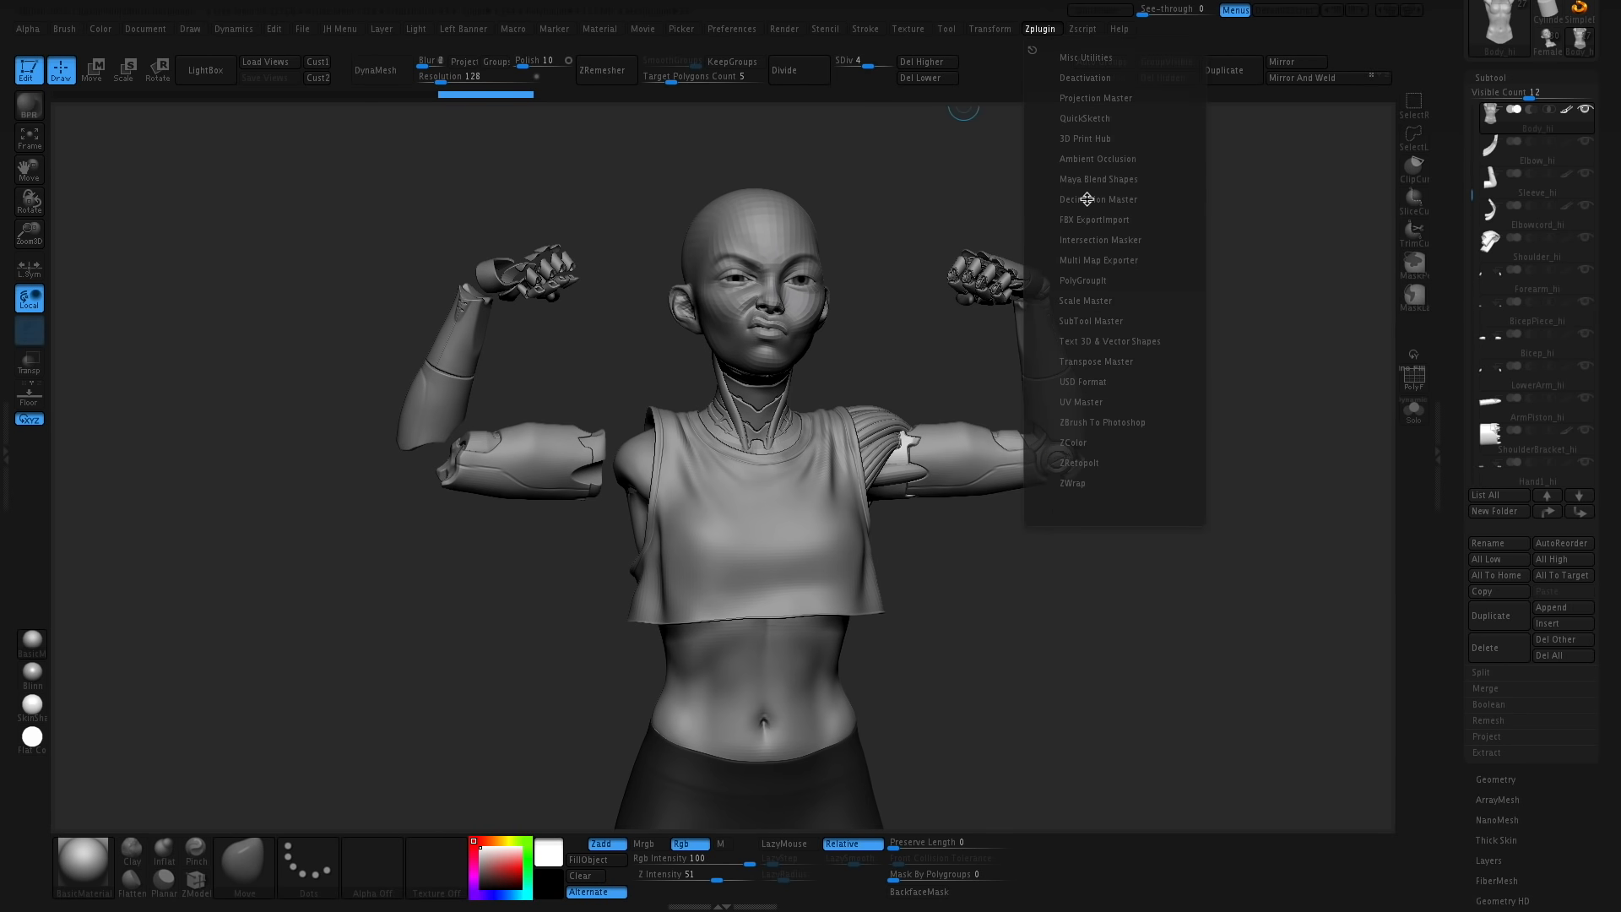
left_click(1083, 220)
left_click(1106, 369)
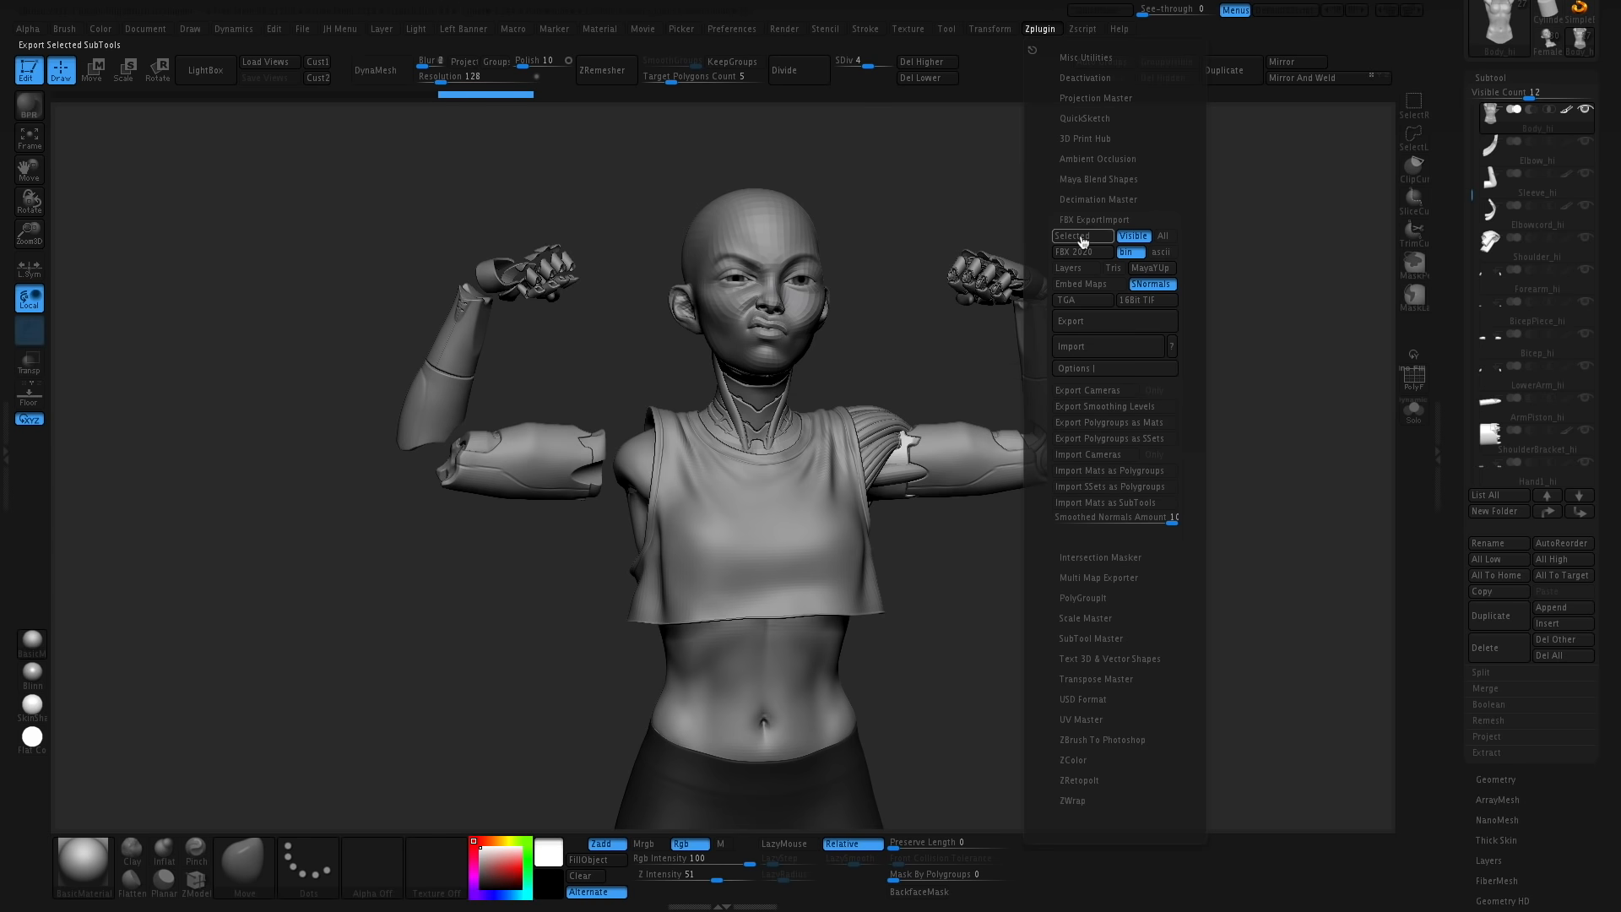
Export the visible subtools as an FBX file into the FLEX project folder
left_click(1112, 326)
left_click(832, 217)
left_click(831, 239)
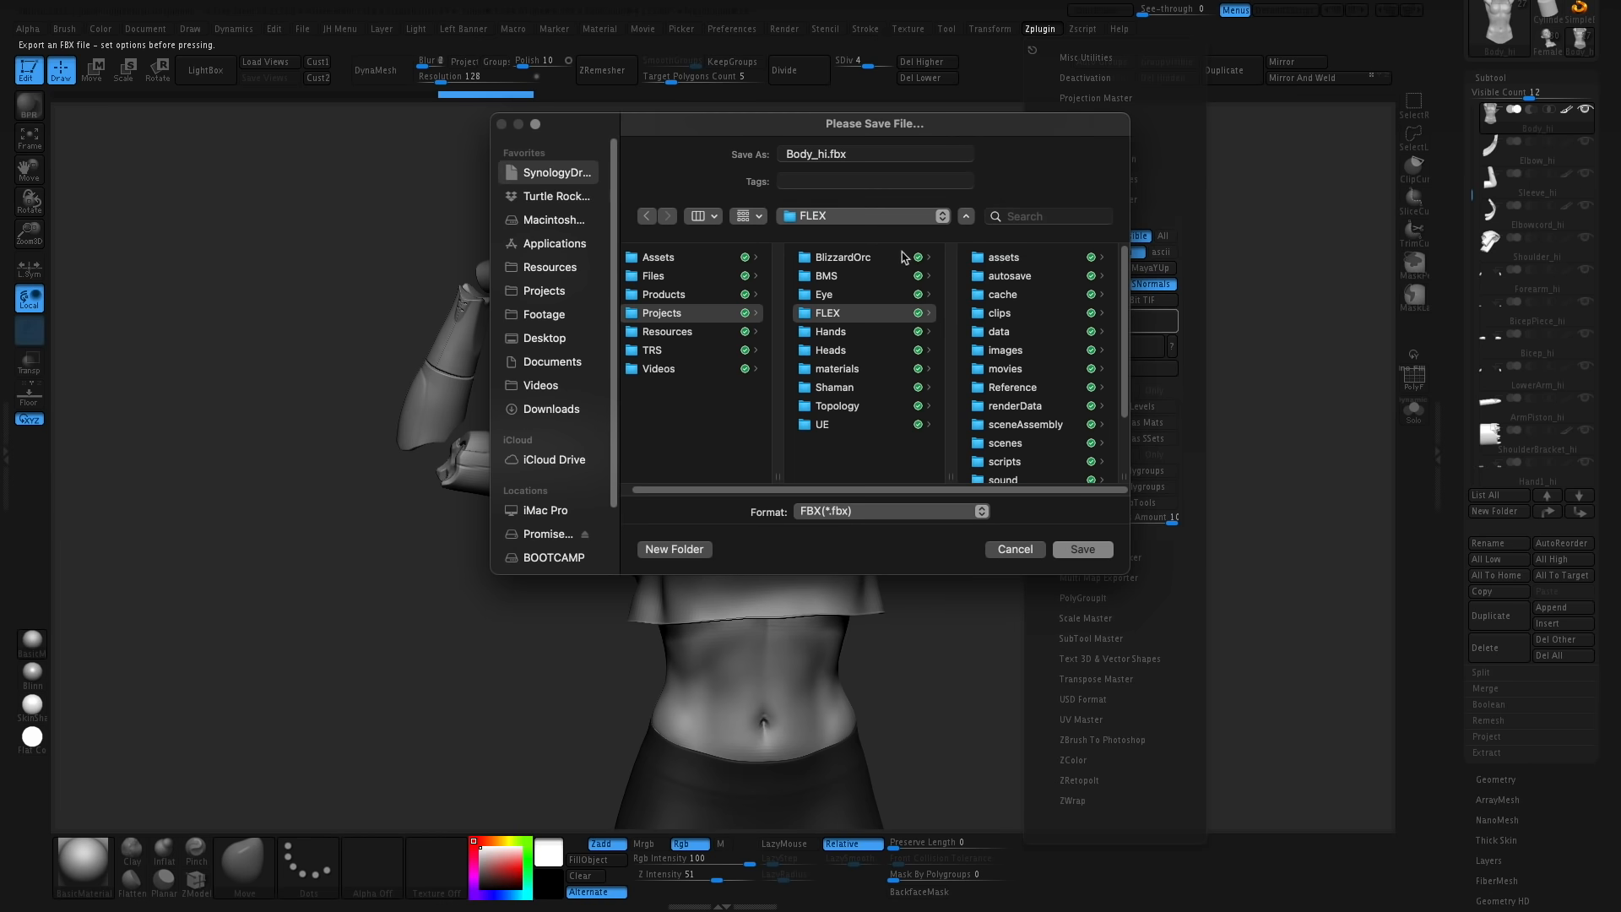
key("Return")
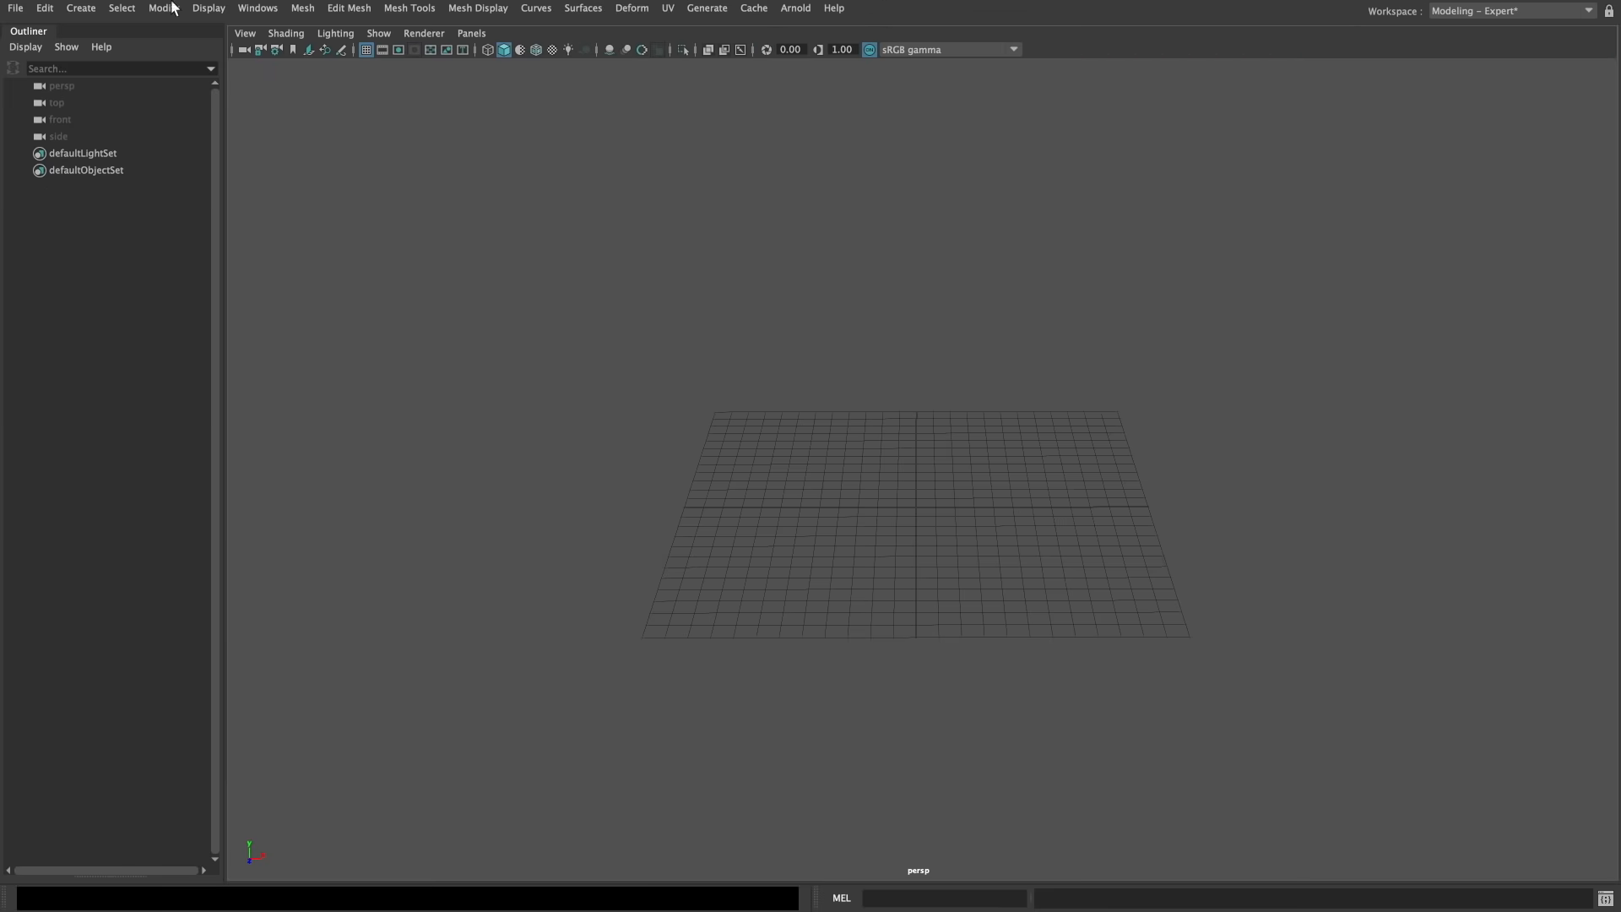
Switch to Maya, import Flex_Mesh.fbx from the assets folder and look over the imported character
left_click(15, 8)
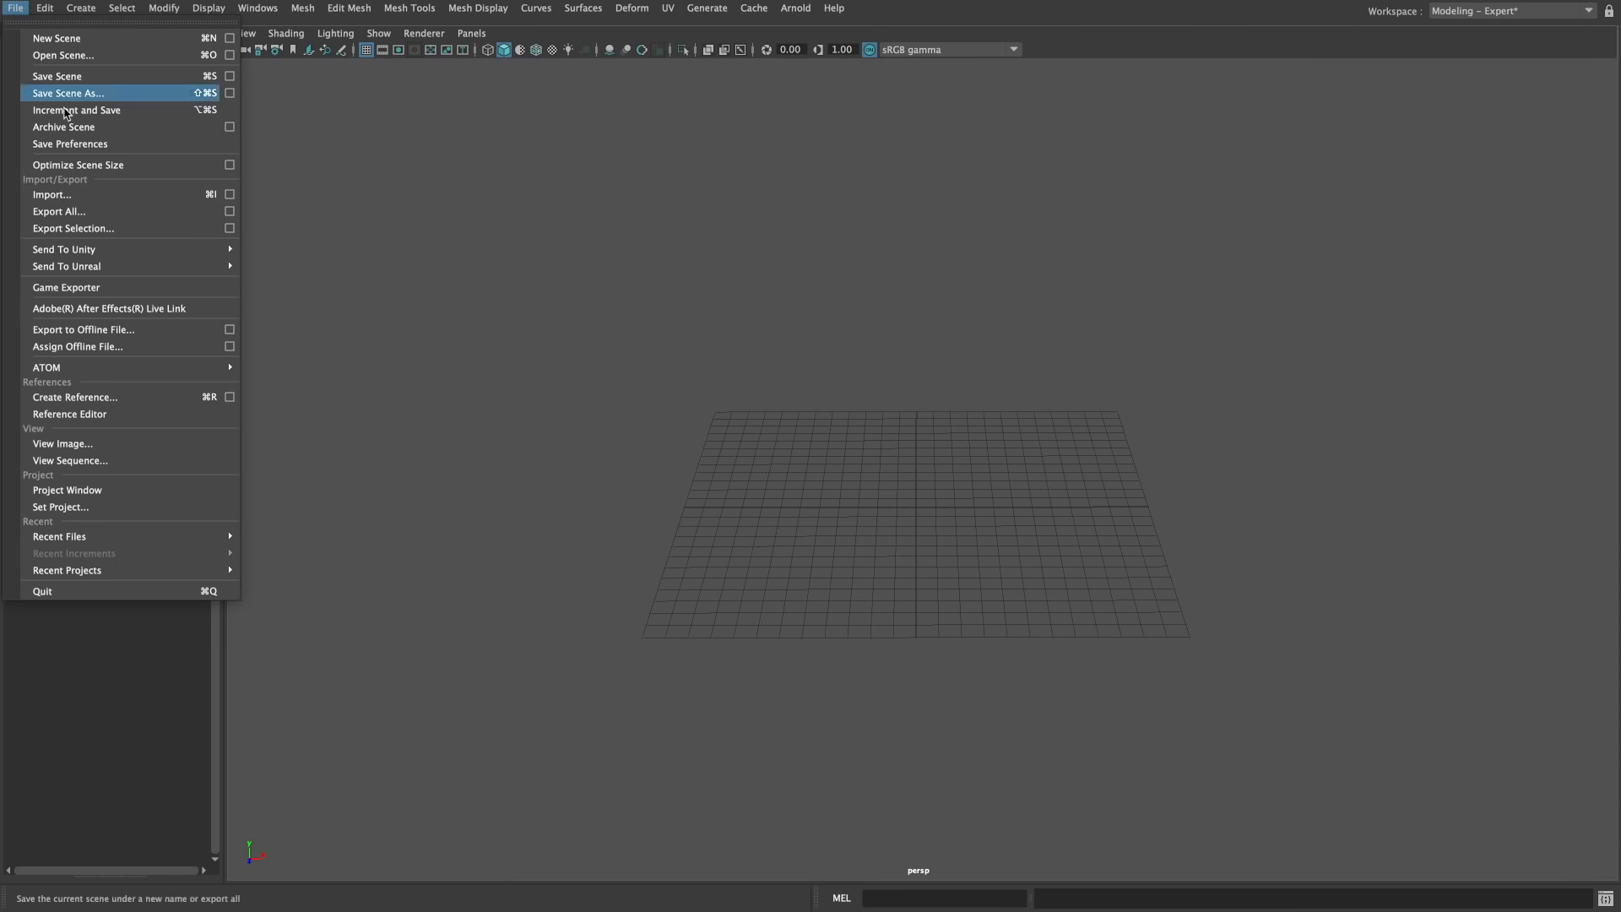
left_click(89, 195)
left_click(701, 274)
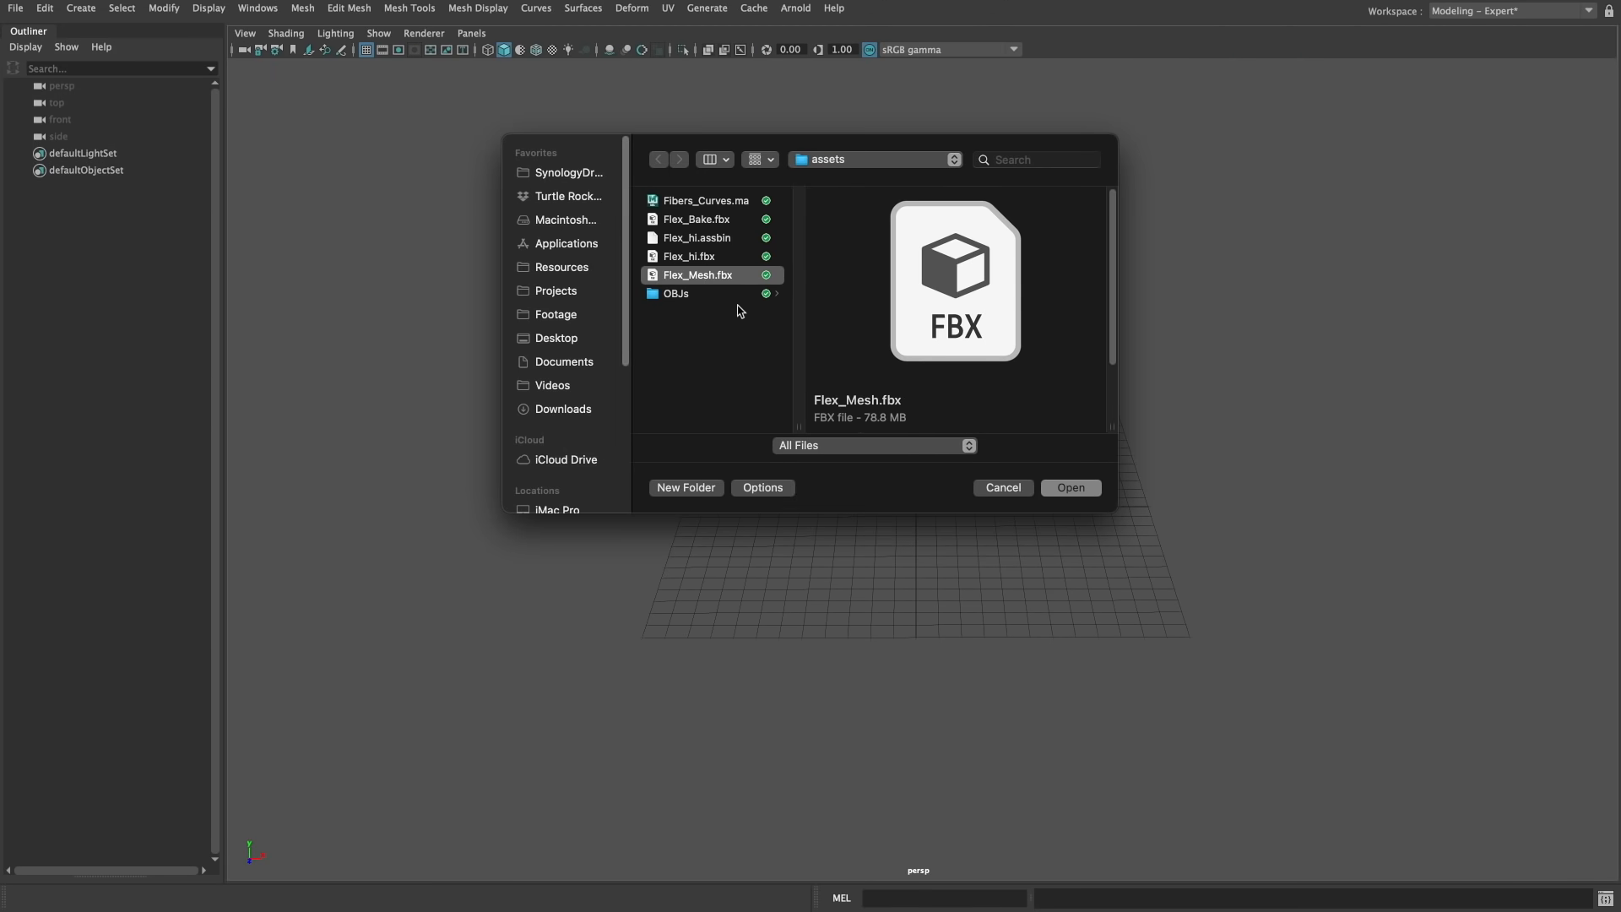
left_click(1069, 488)
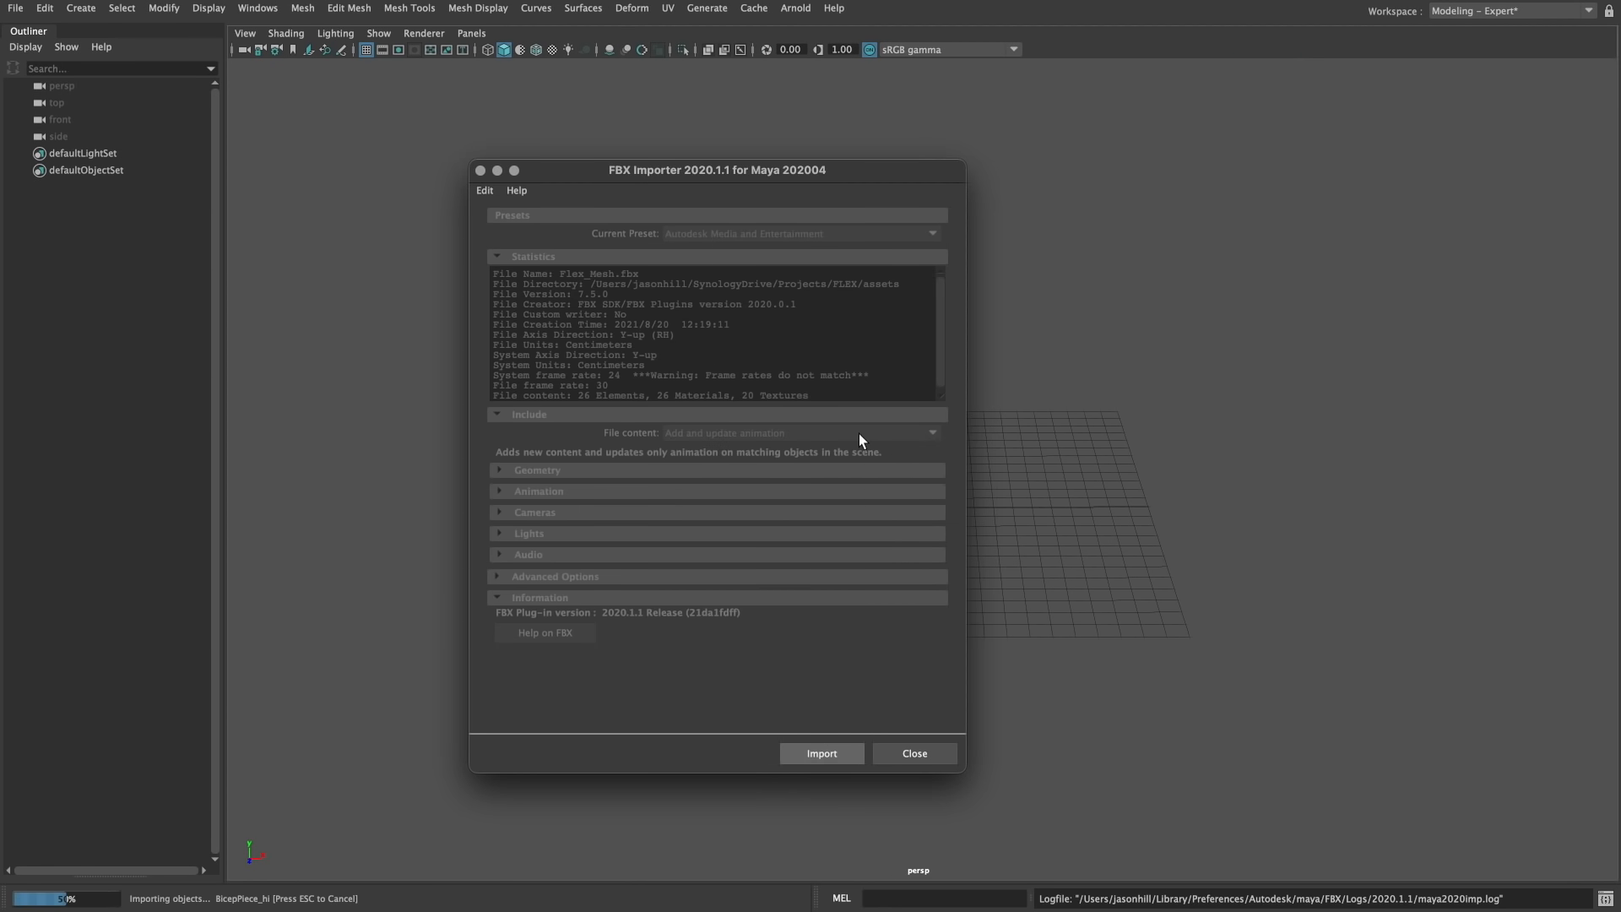
scroll(803, 261, "down", 5)
middle_click_drag(803, 260, 897, 456, "alt")
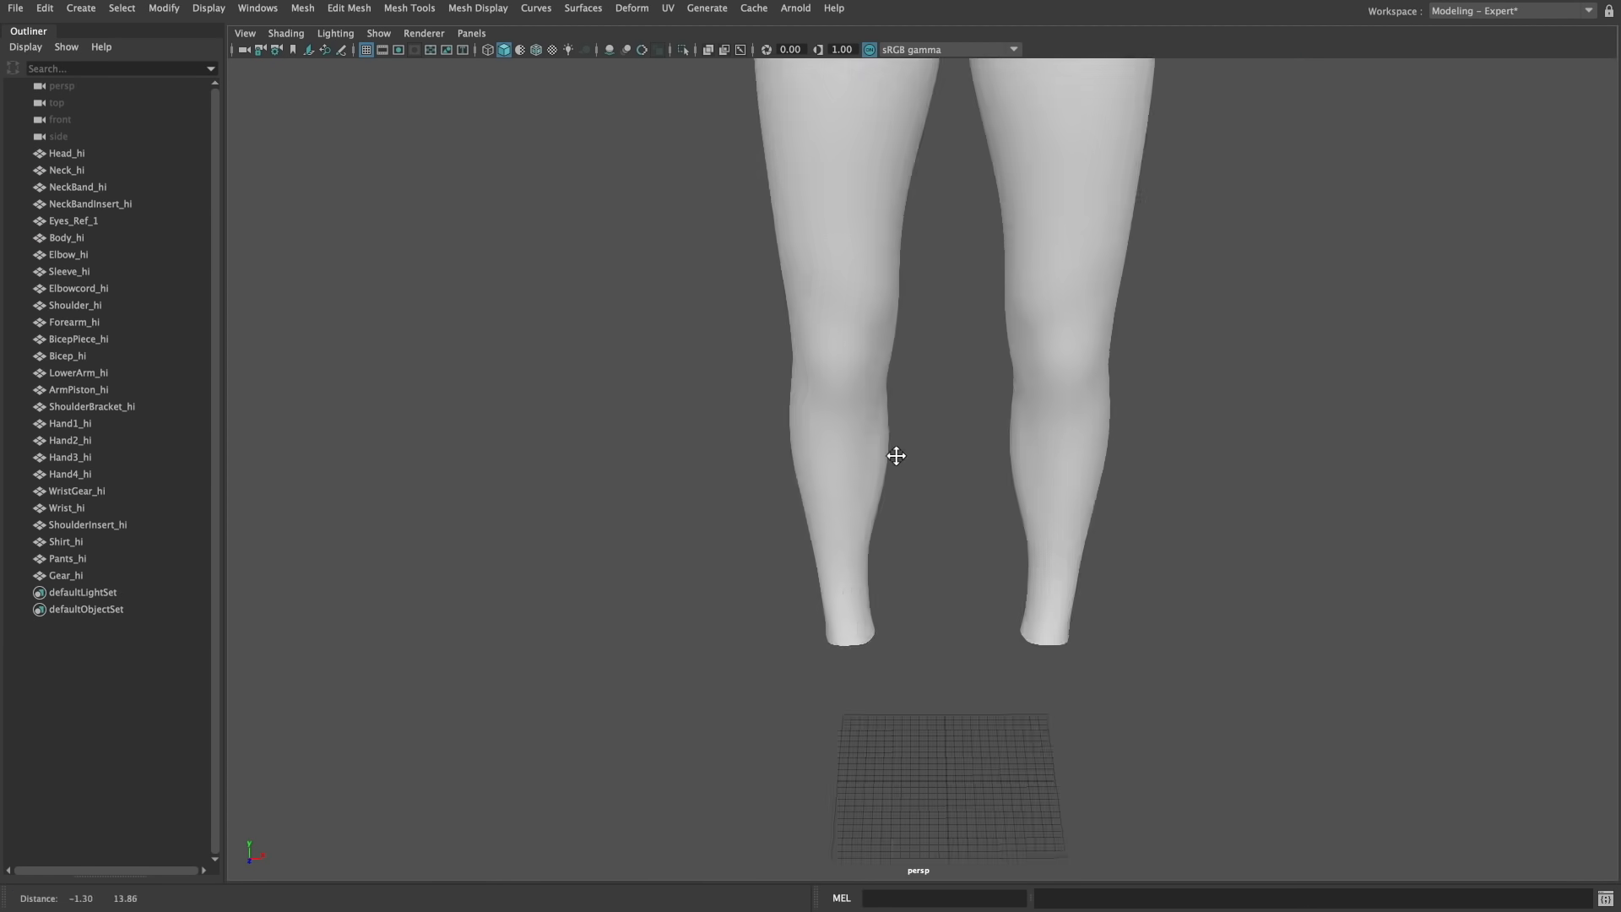
right_click_drag(897, 456, 1031, 465, "alt")
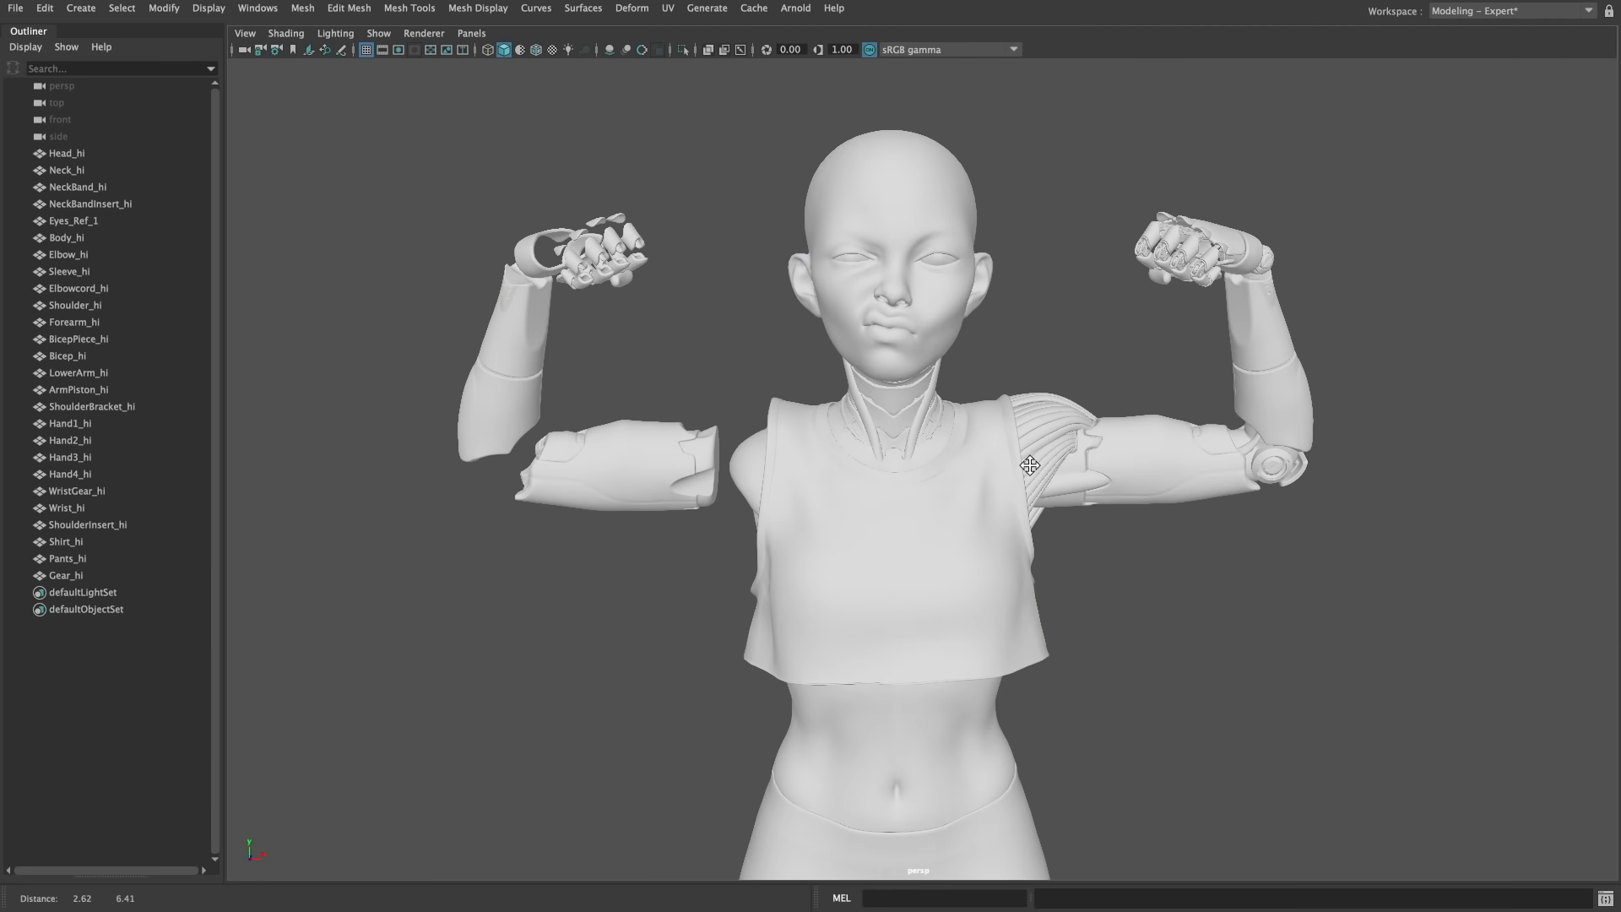
left_click_drag(1030, 466, 958, 456, "alt")
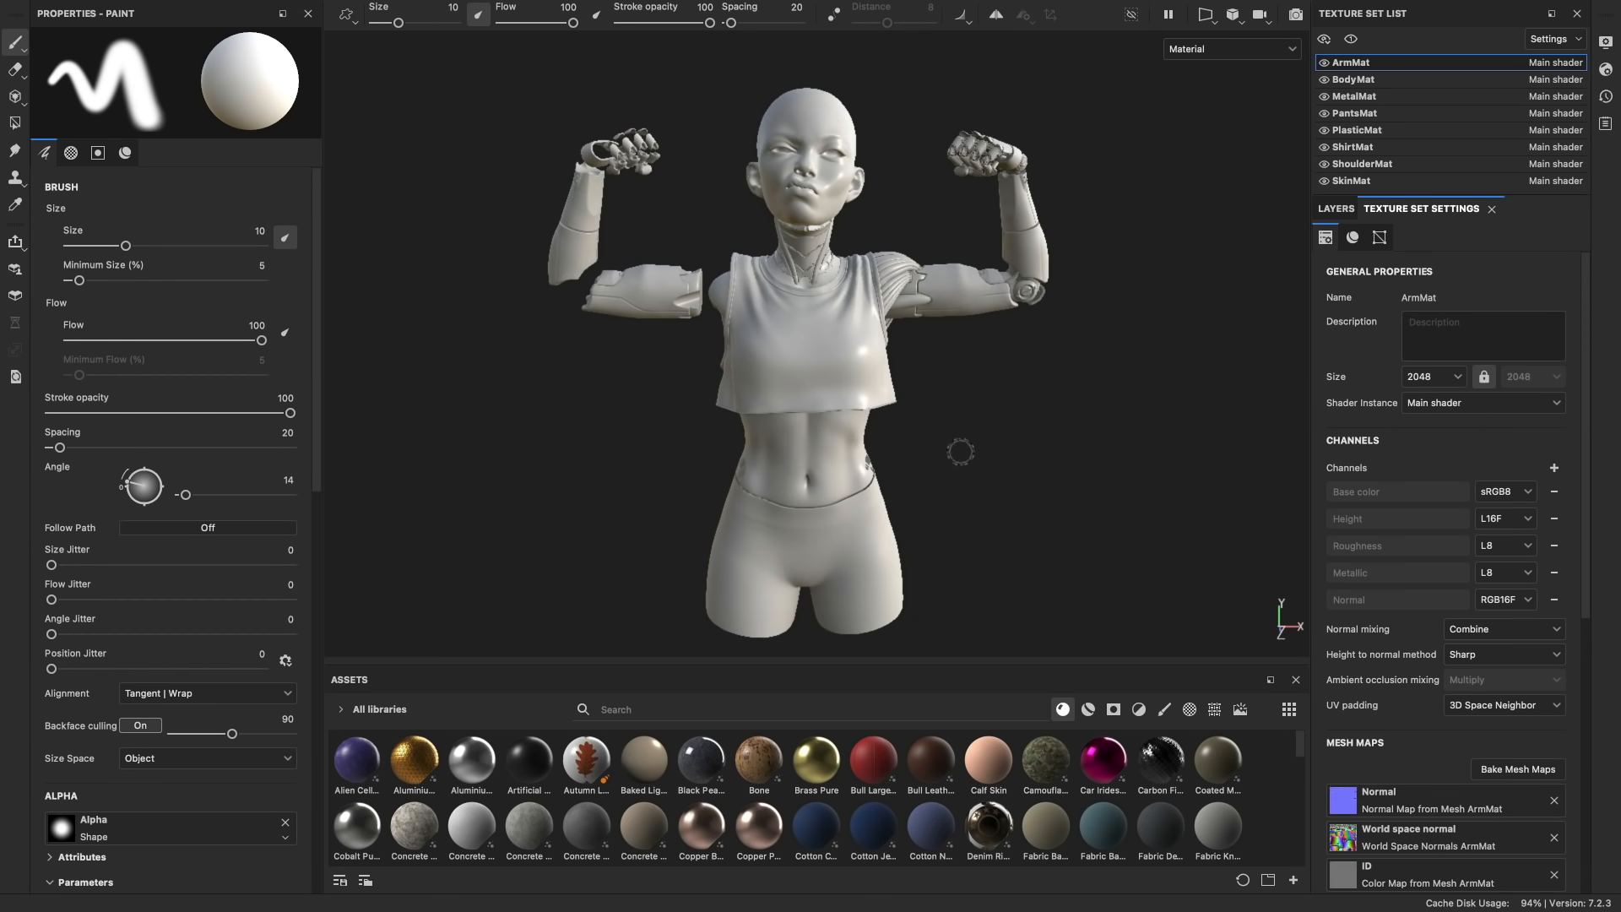
Switch to Substance Painter and examine the character's head, neck, shoulder and painted steel arm up close
key("Tab")
right_click_drag(961, 452, 1024, 605, "alt")
middle_click_drag(887, 101, 912, 333, "alt")
mouse_move(912, 332)
right_mouse_down("alt")
mouse_move(1014, 557)
mouse_move(1262, 906)
mouse_move(597, 507)
right_mouse_up("alt")
left_click_drag(597, 507, 995, 605, "alt")
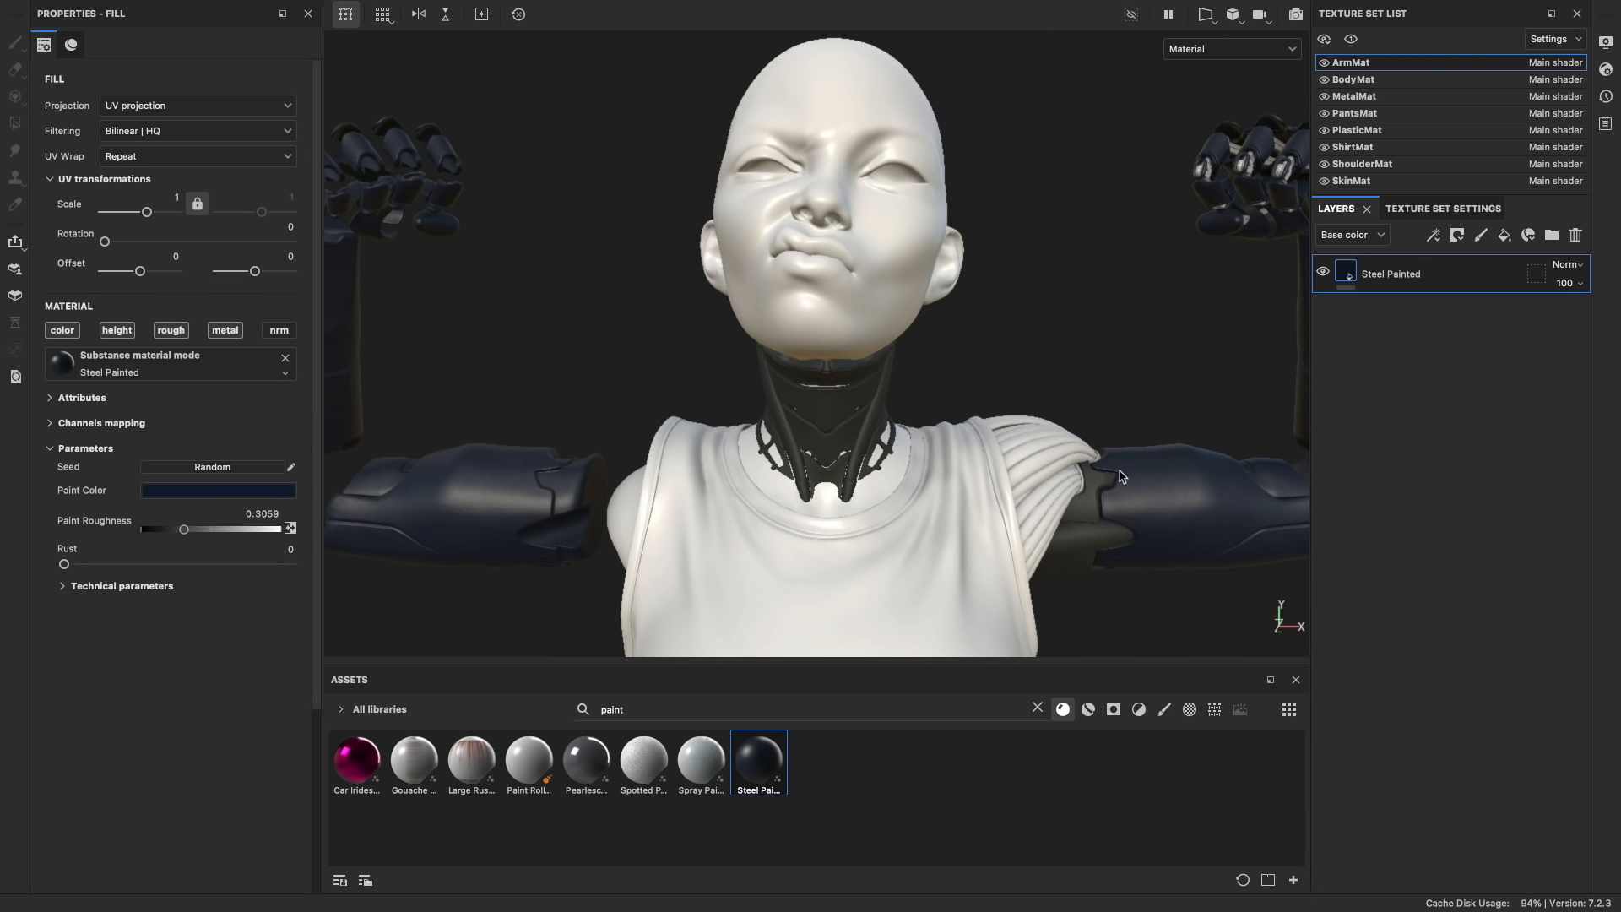
right_click_drag(1122, 471, 1125, 614, "alt")
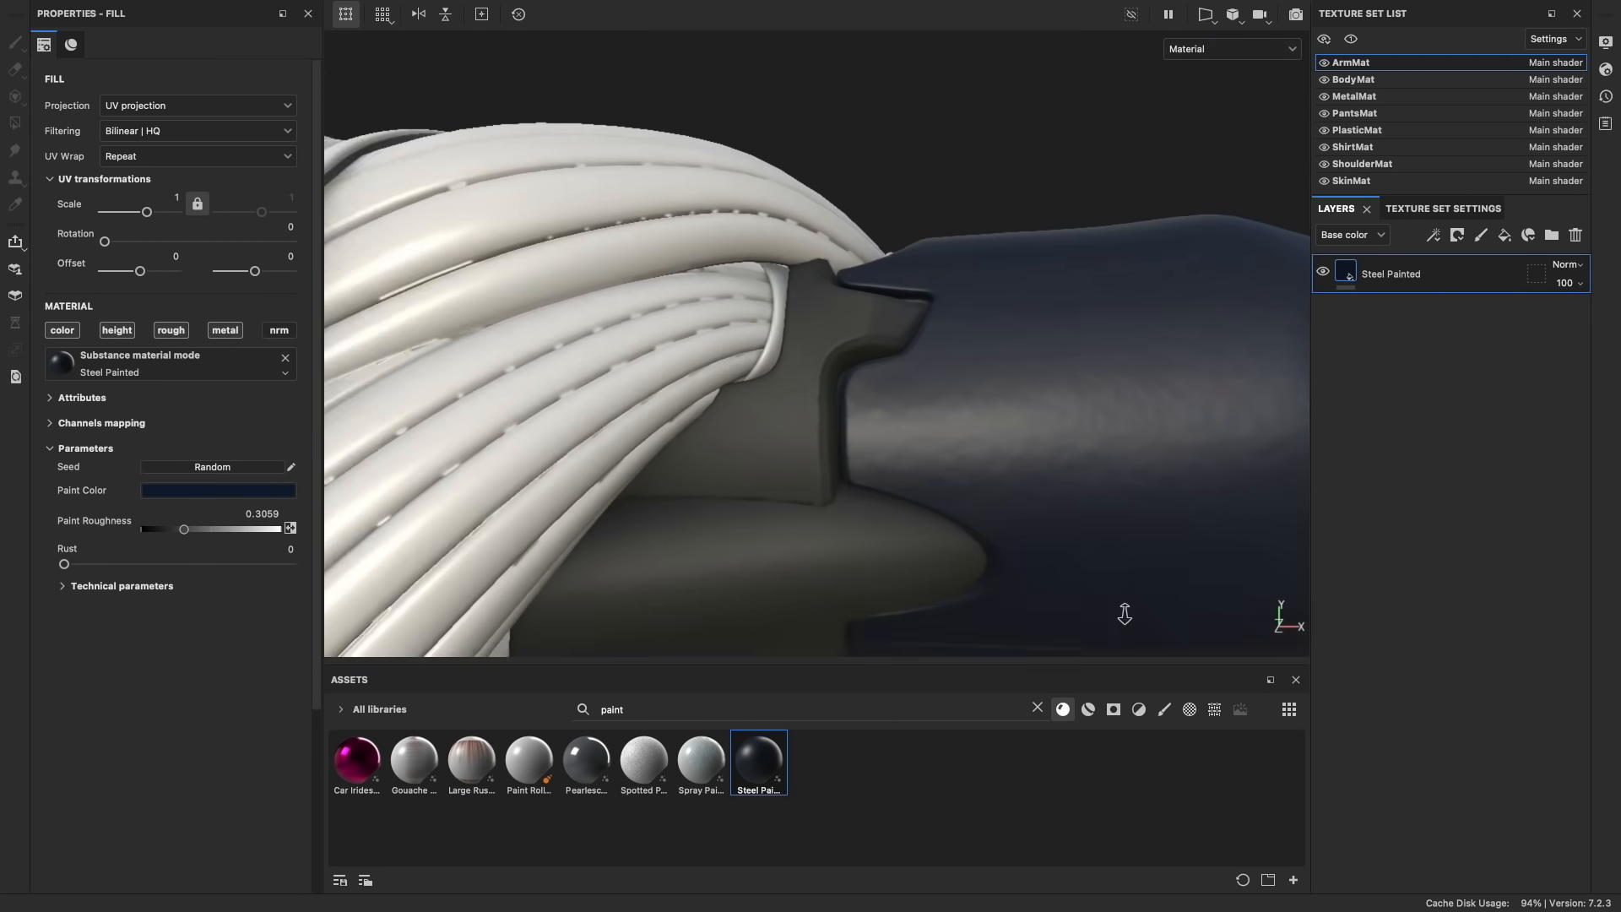
mouse_move(1125, 614)
left_mouse_down("alt")
mouse_move(904, 388)
mouse_move(717, 441)
left_mouse_up("alt")
left_click_drag(703, 439, 760, 439, "alt")
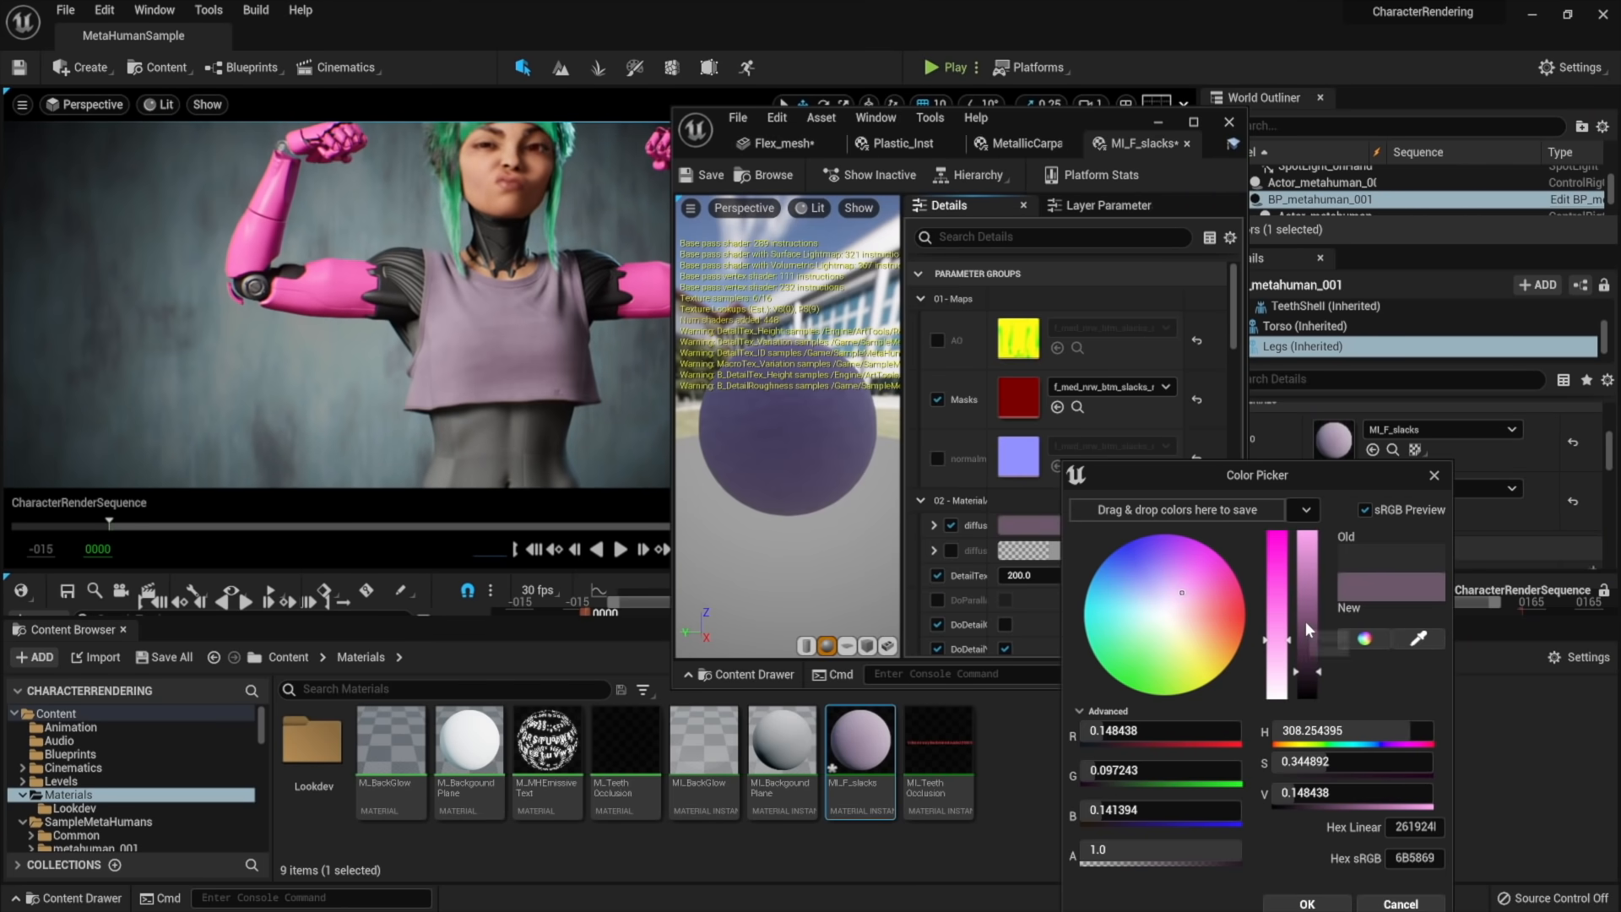
Switch to Unreal Engine and adjust the diffuse color of the MI_F_slacks material instance in the color picker
mouse_move(1305, 621)
left_mouse_down()
mouse_move(1311, 650)
mouse_move(1273, 619)
left_mouse_up()
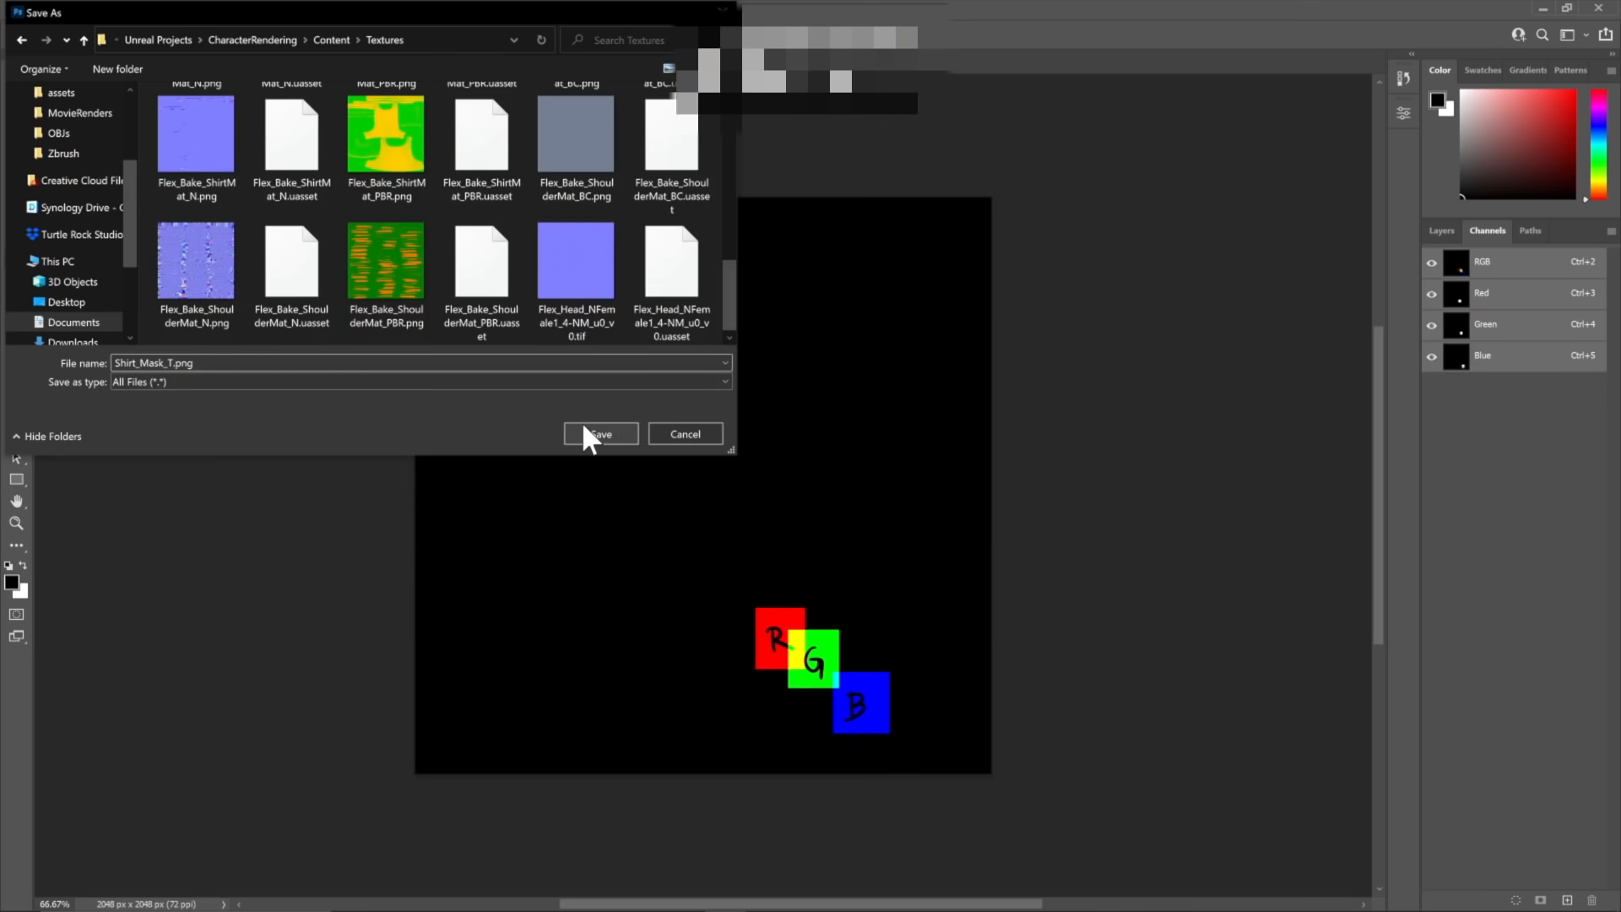
Save the RGB mask as Shirt_Mask_T.png from Photoshop, and review the masked shirt and Shirt_MI's parameters in Unreal Engine
left_click(601, 433)
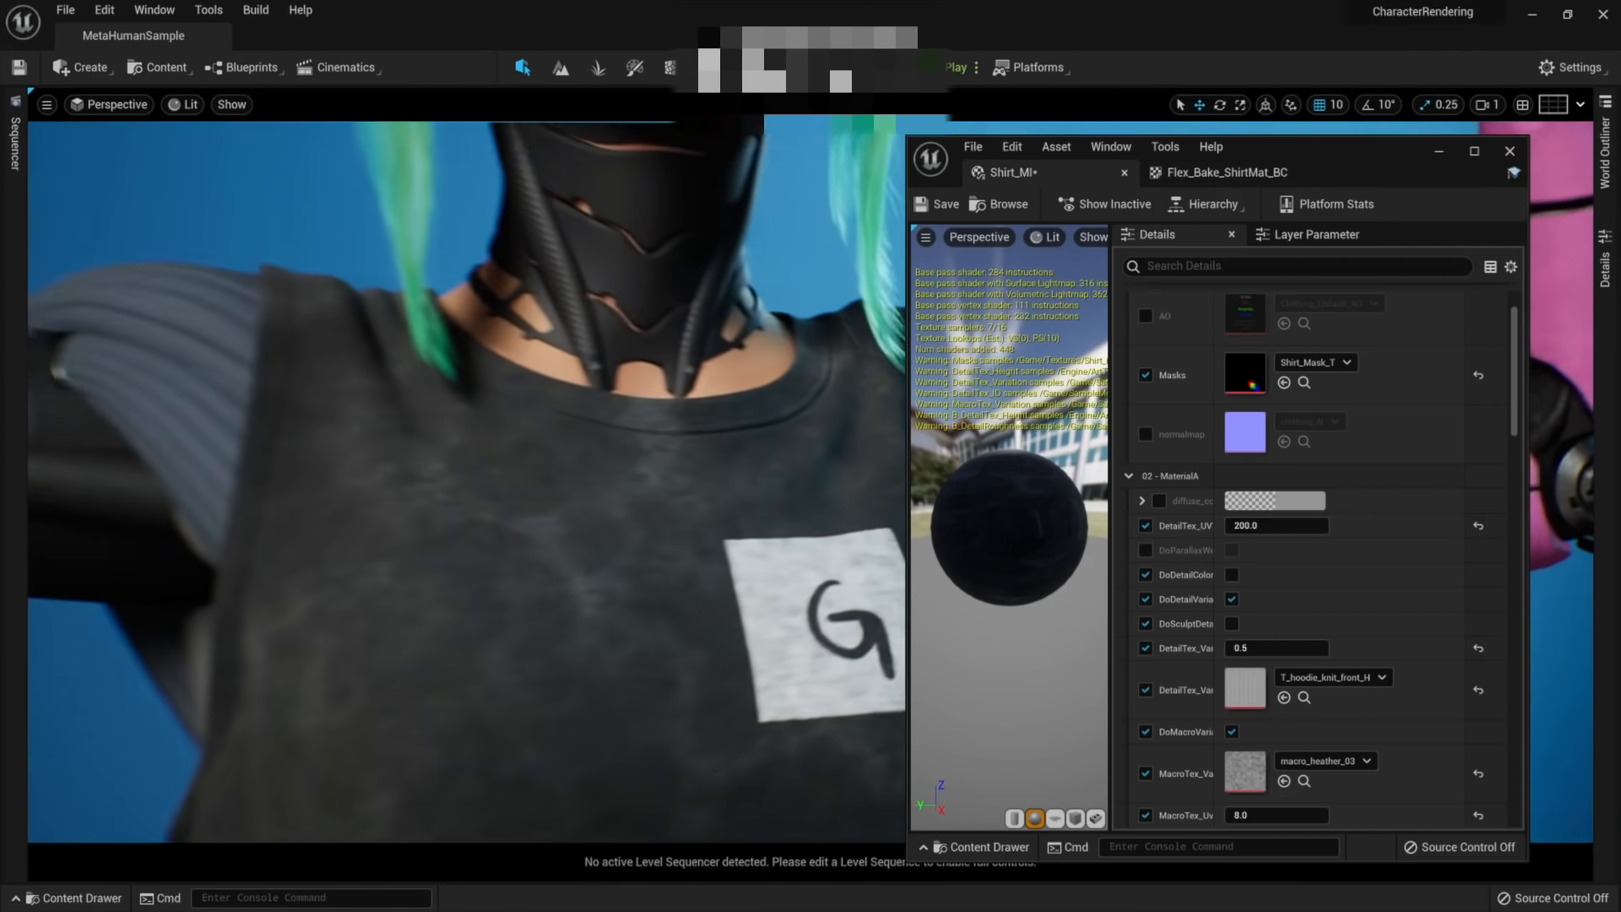
mouse_move(473, 481)
right_mouse_down()
mouse_move(642, 583)
mouse_move(490, 523)
right_mouse_up()
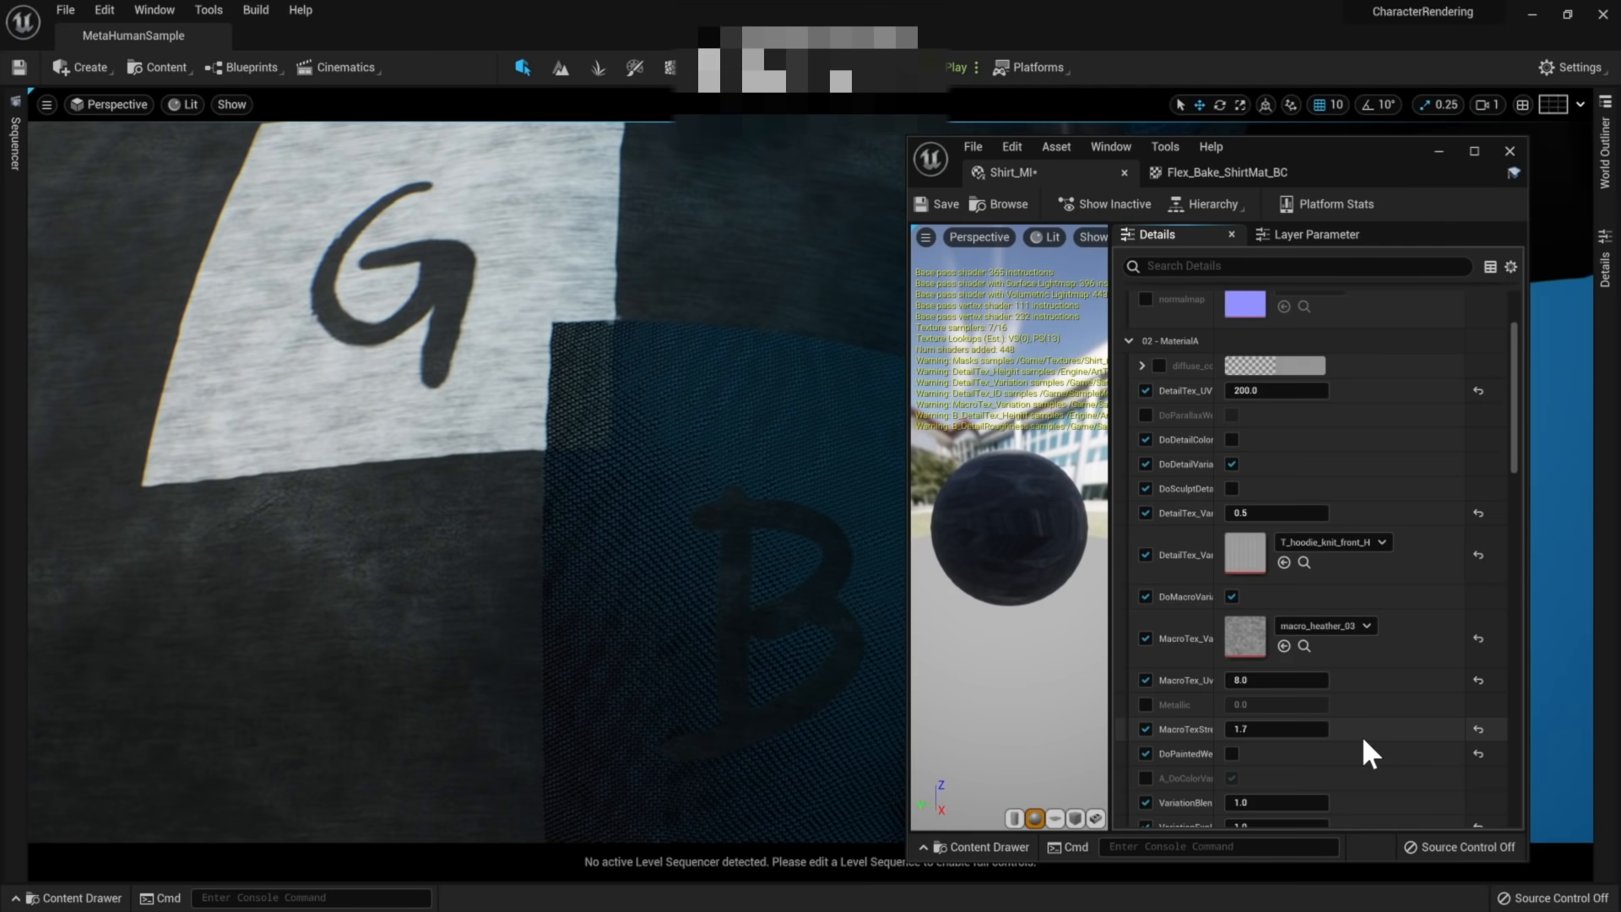
scroll(1363, 732, "down", 5)
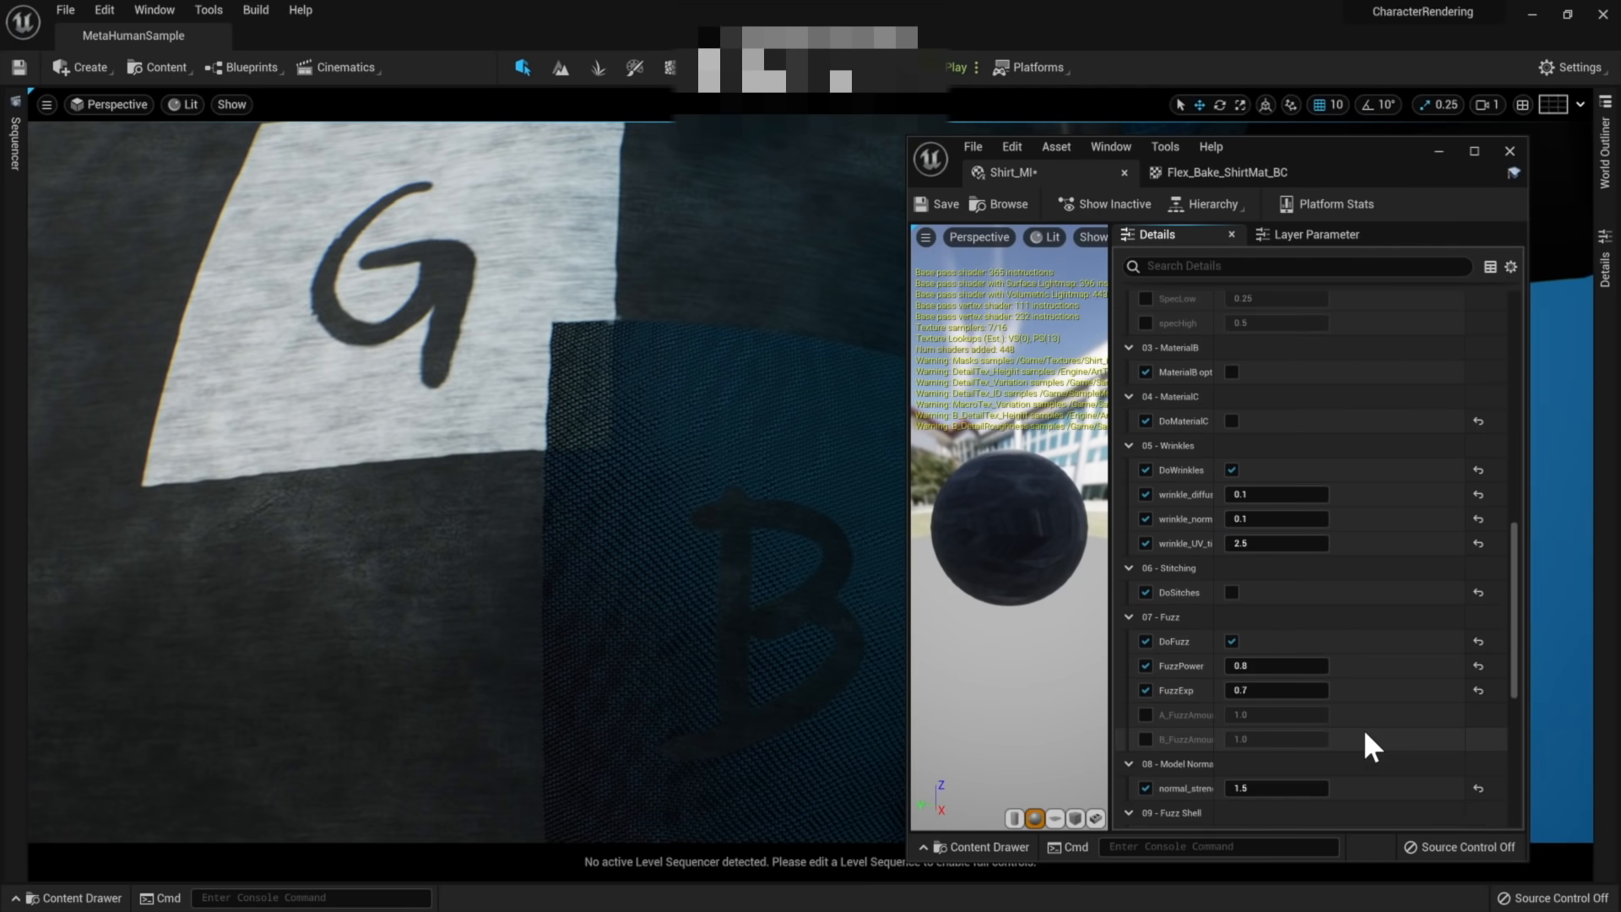
scroll(665, 735, "up", 3)
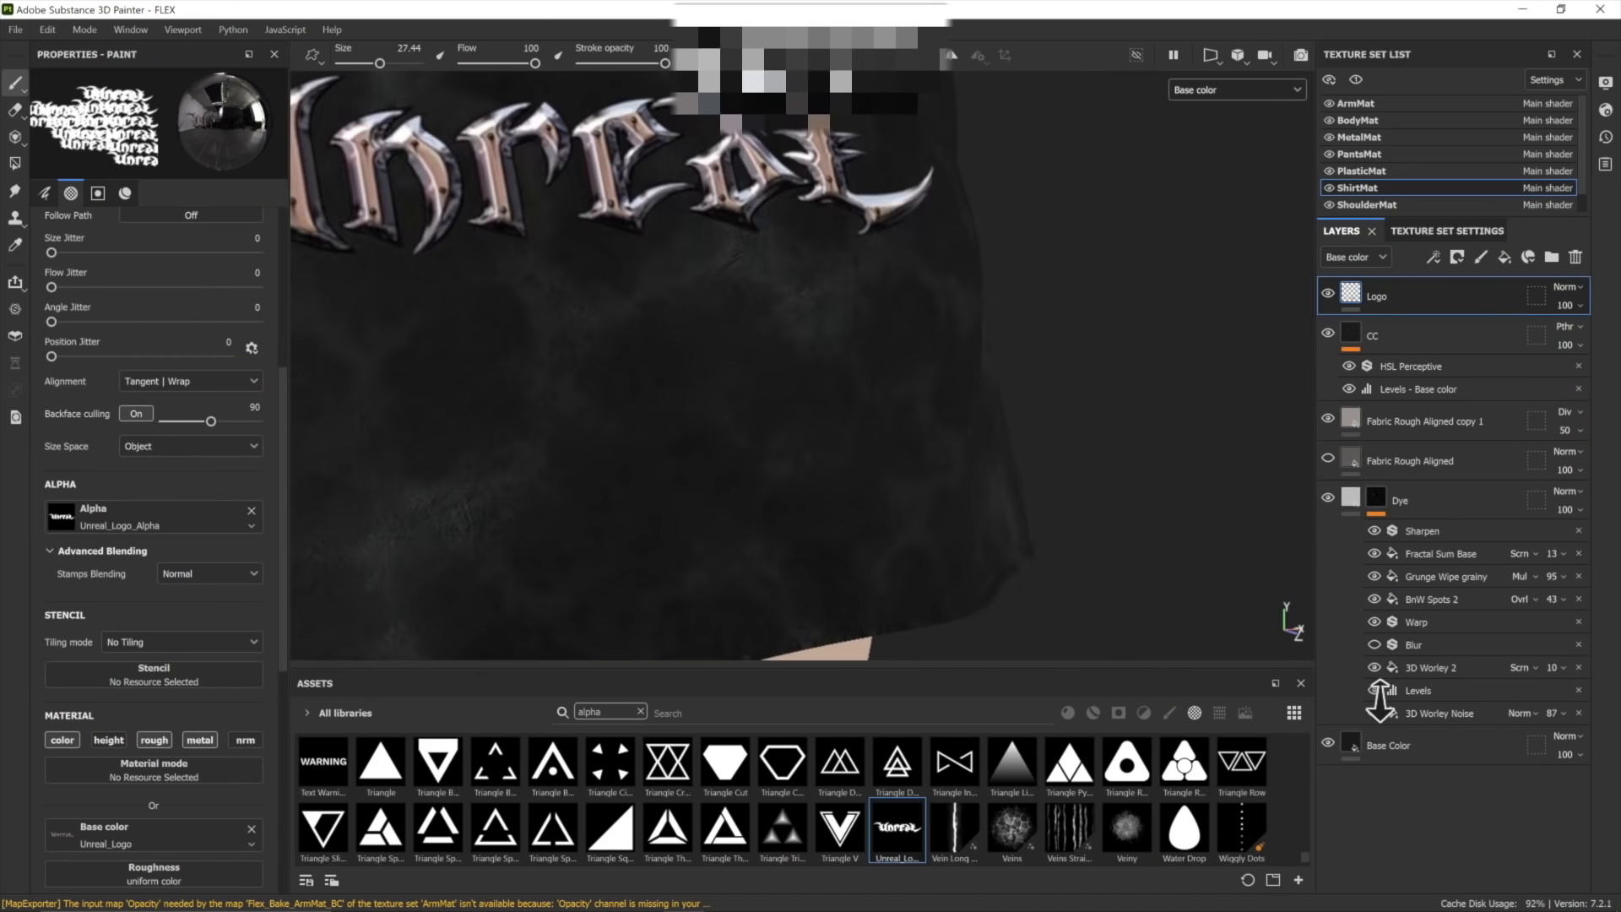
Switch to Substance Painter and examine the Unreal logo and the shirt's dyed fabric from several angles
scroll(1086, 524, "down", 5)
scroll(1086, 525, "up", 3)
mouse_move(1086, 525)
left_mouse_down("alt")
mouse_move(1014, 490)
mouse_move(1039, 395)
left_mouse_up("alt")
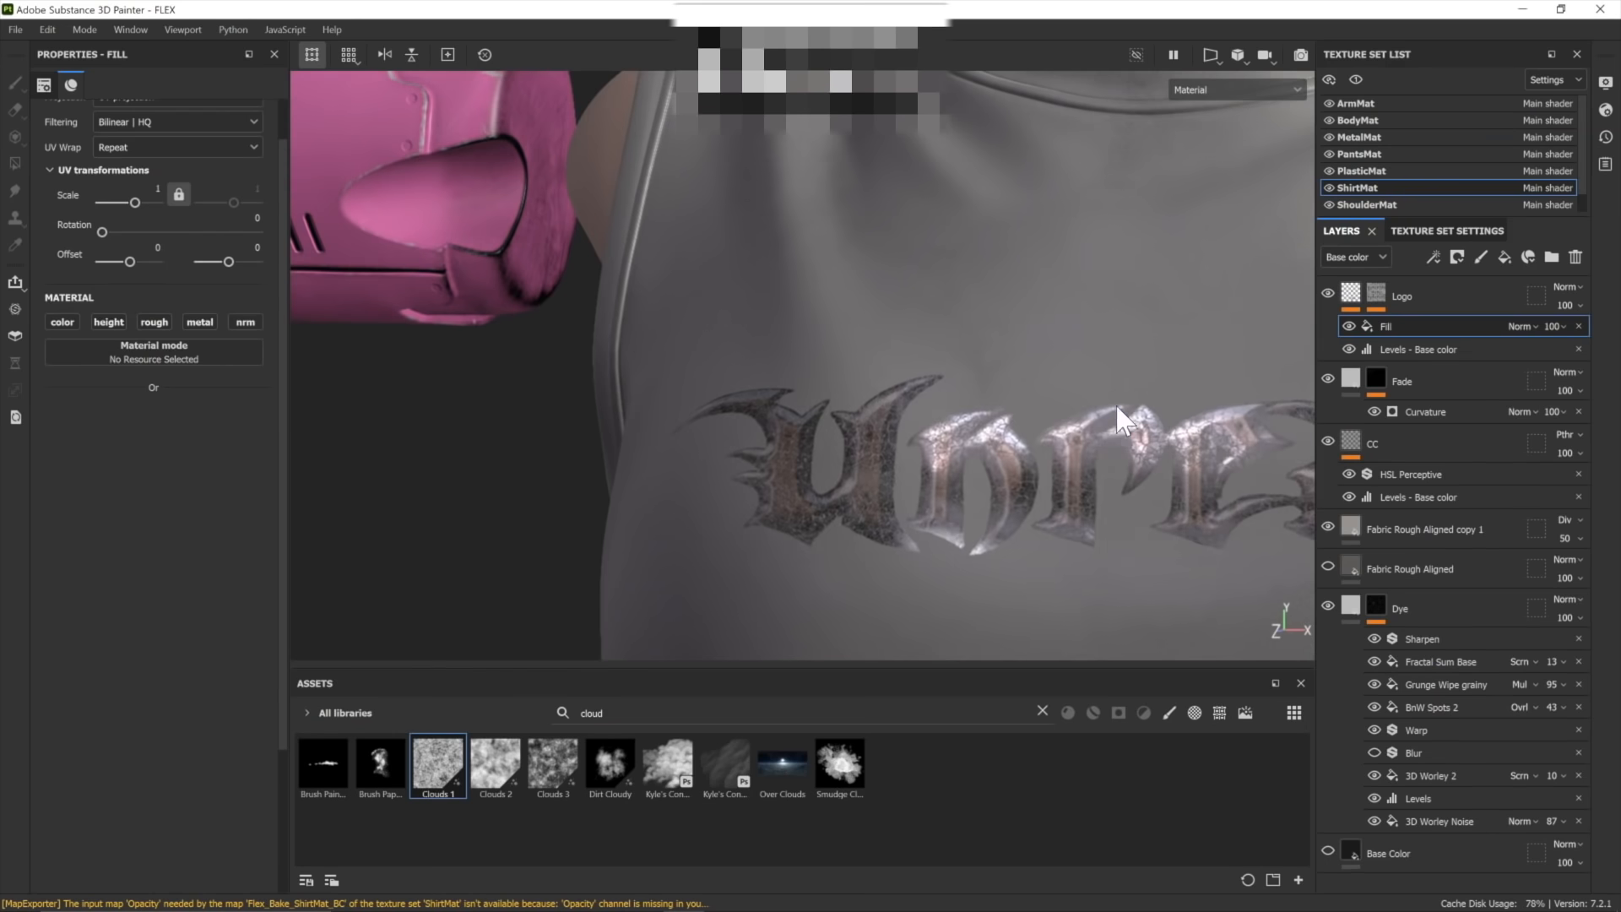
scroll(716, 311, "down", 5)
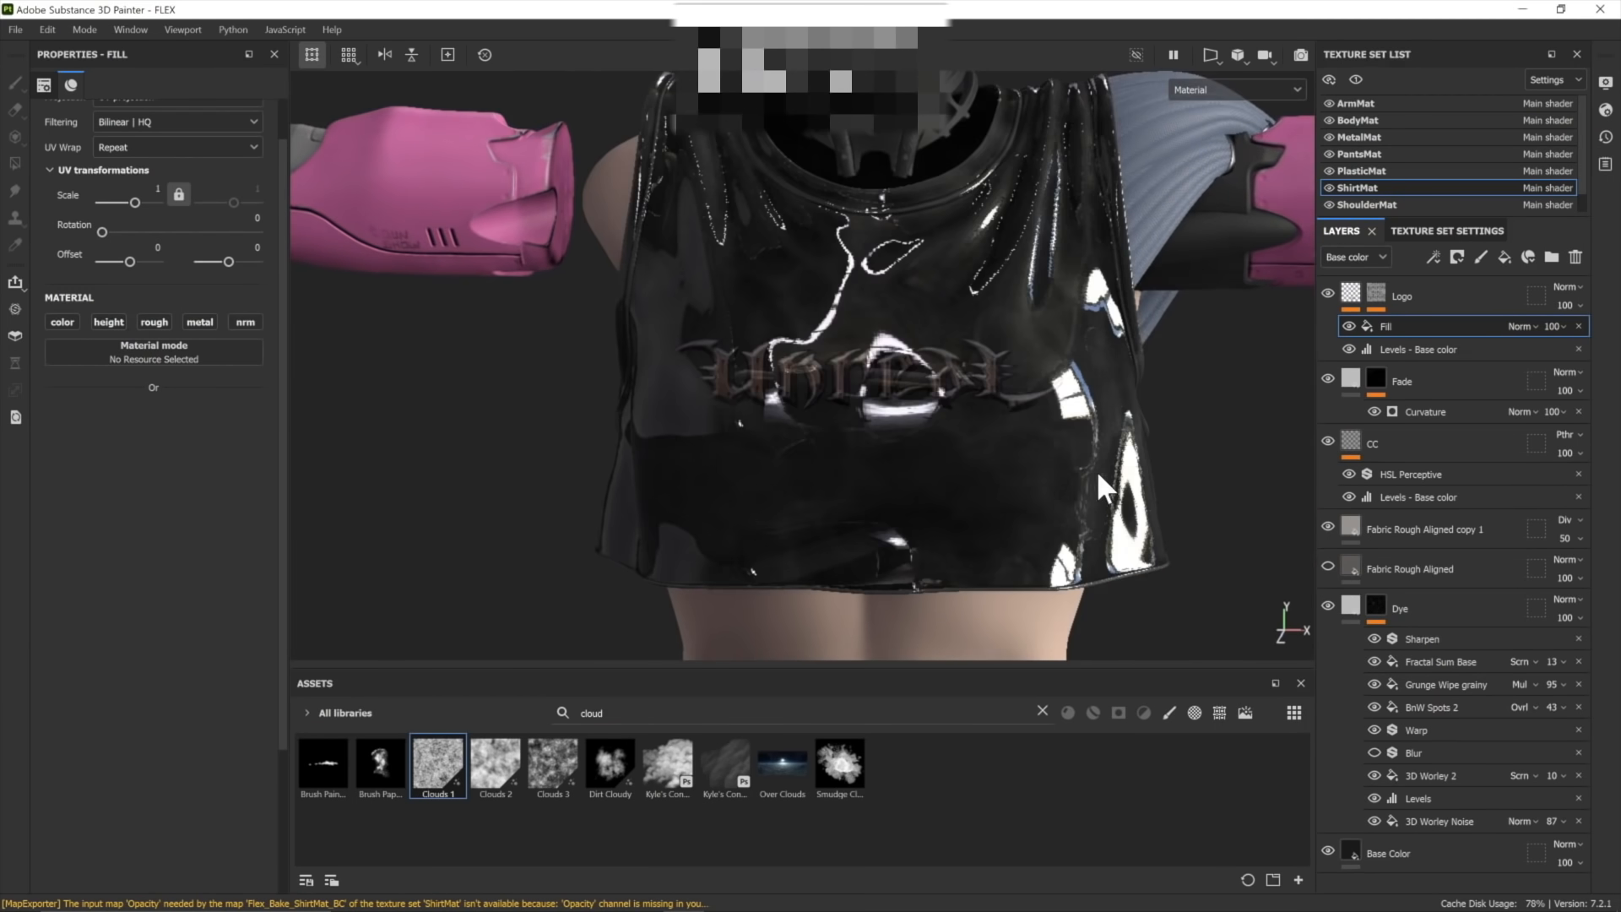
right_click_drag(1096, 473, 1025, 413, "alt")
mouse_move(1025, 413)
left_mouse_down("alt")
mouse_move(848, 423)
mouse_move(967, 418)
mouse_move(985, 441)
mouse_move(970, 388)
mouse_move(979, 414)
mouse_move(1143, 419)
mouse_move(1061, 409)
mouse_move(879, 509)
mouse_move(1017, 408)
mouse_move(1019, 433)
left_mouse_up("alt")
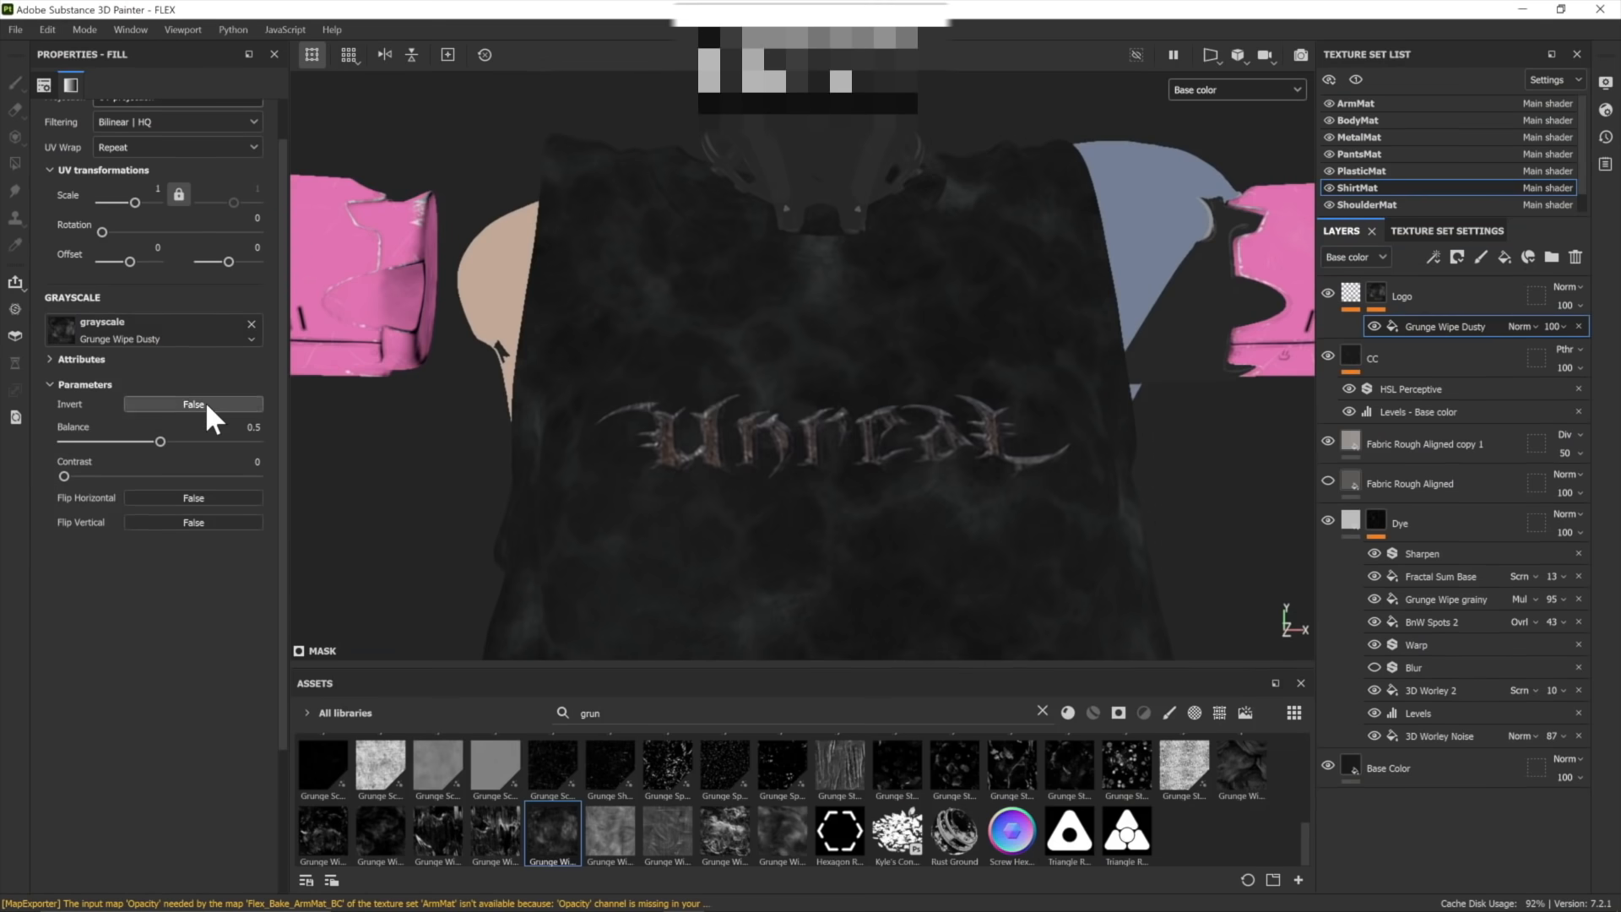
Invert the Grunge Wipe Dusty fill in the Logo layer's mask and set its balance to 0.86
scroll(686, 449, "up", 3)
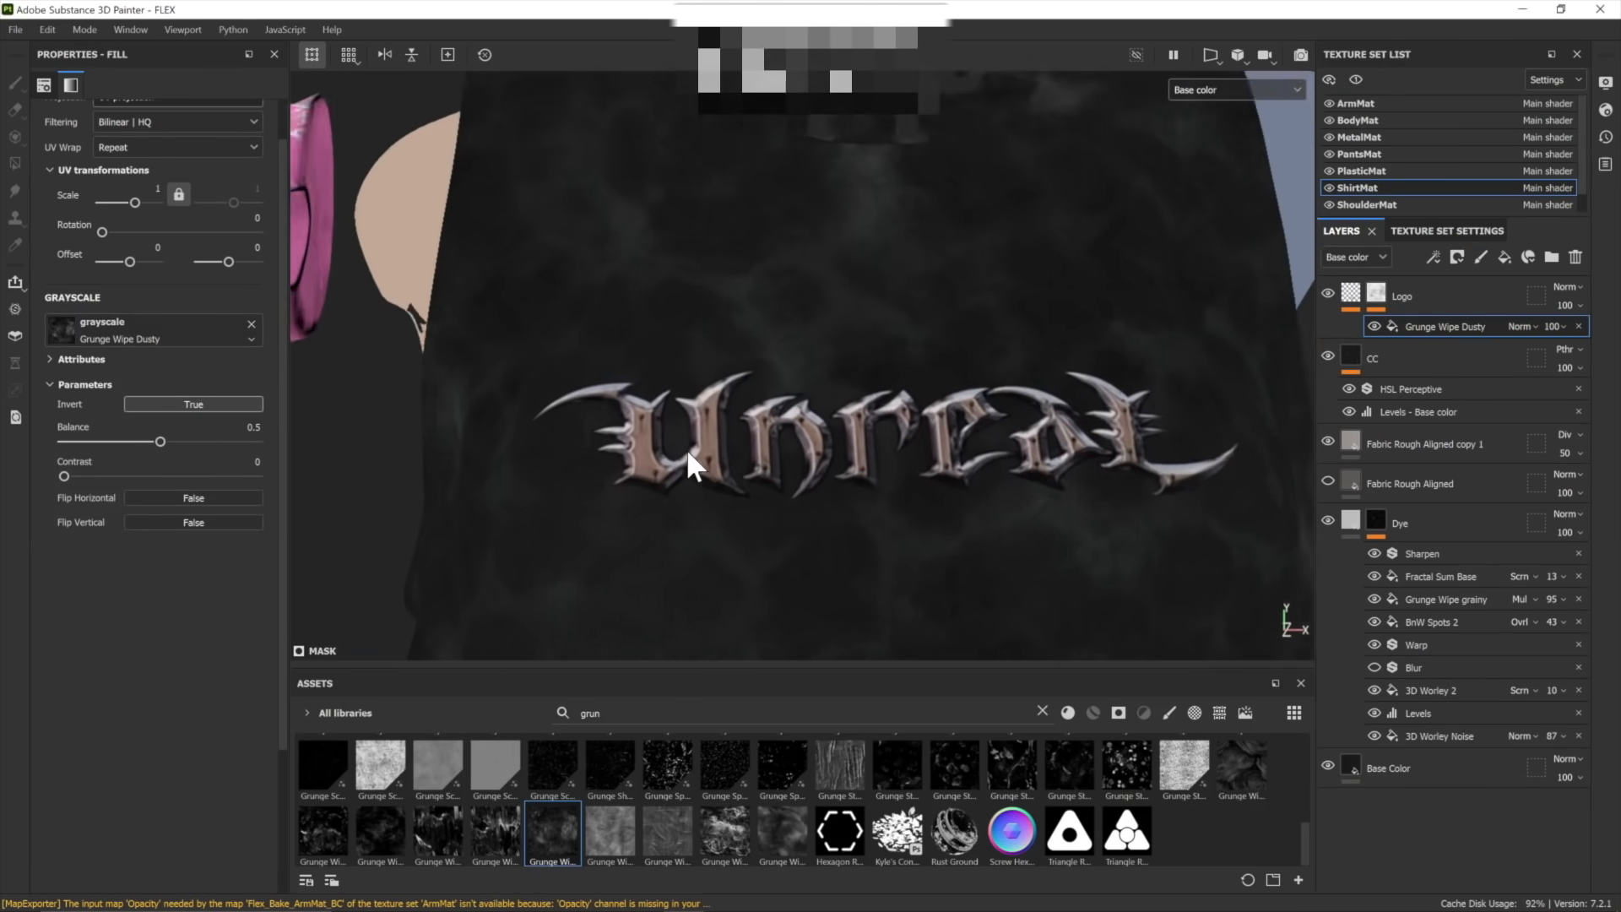
left_click_drag(160, 442, 229, 441)
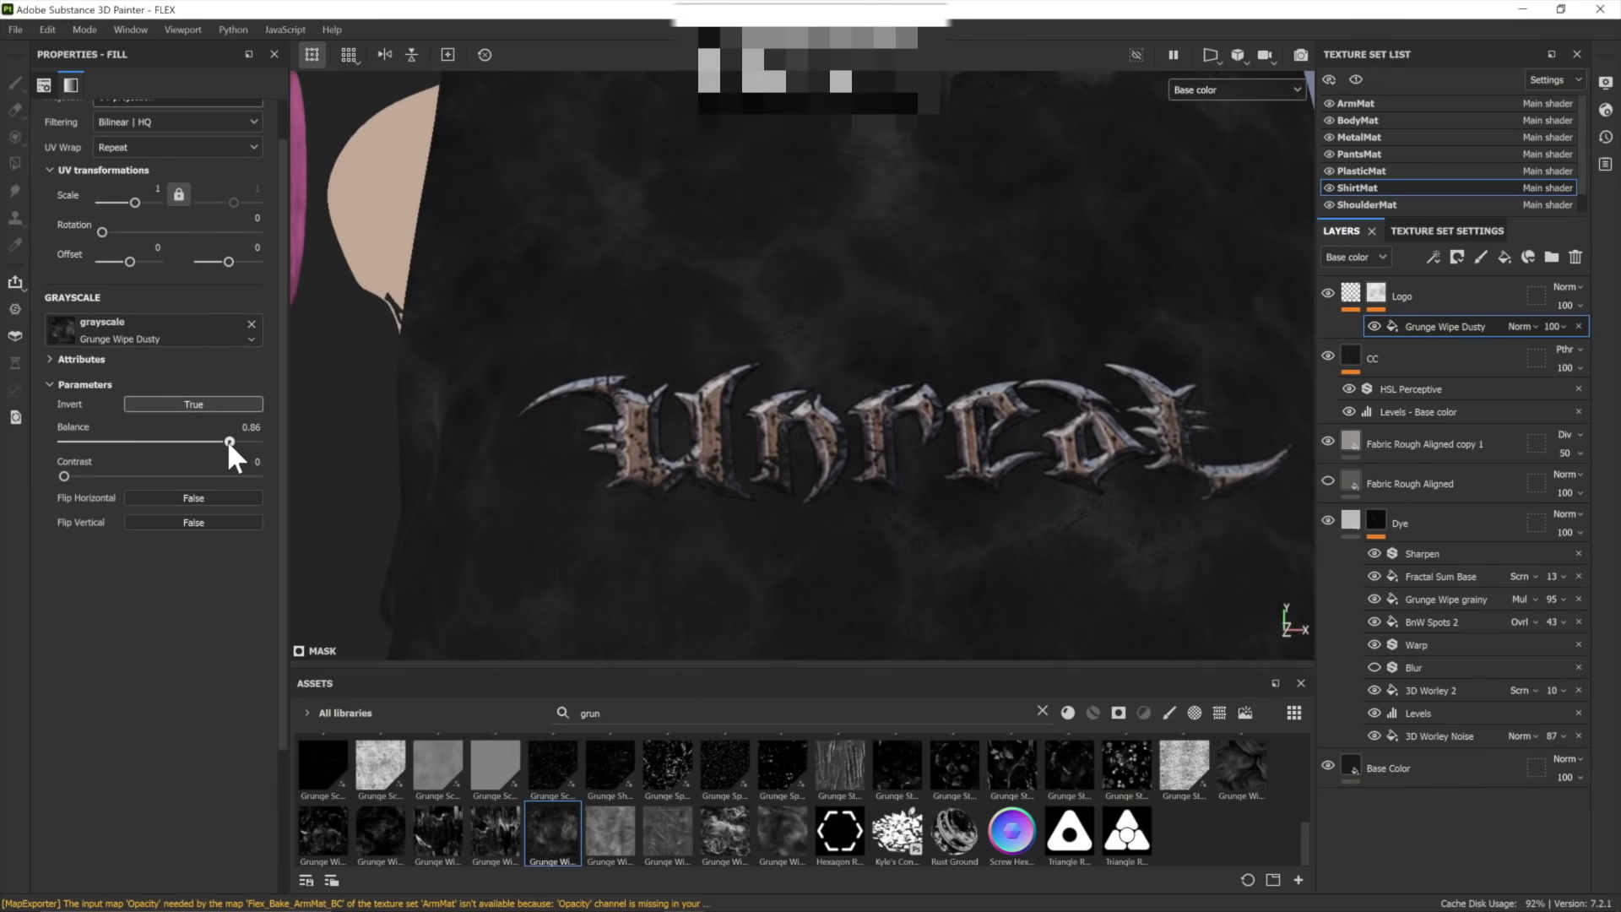
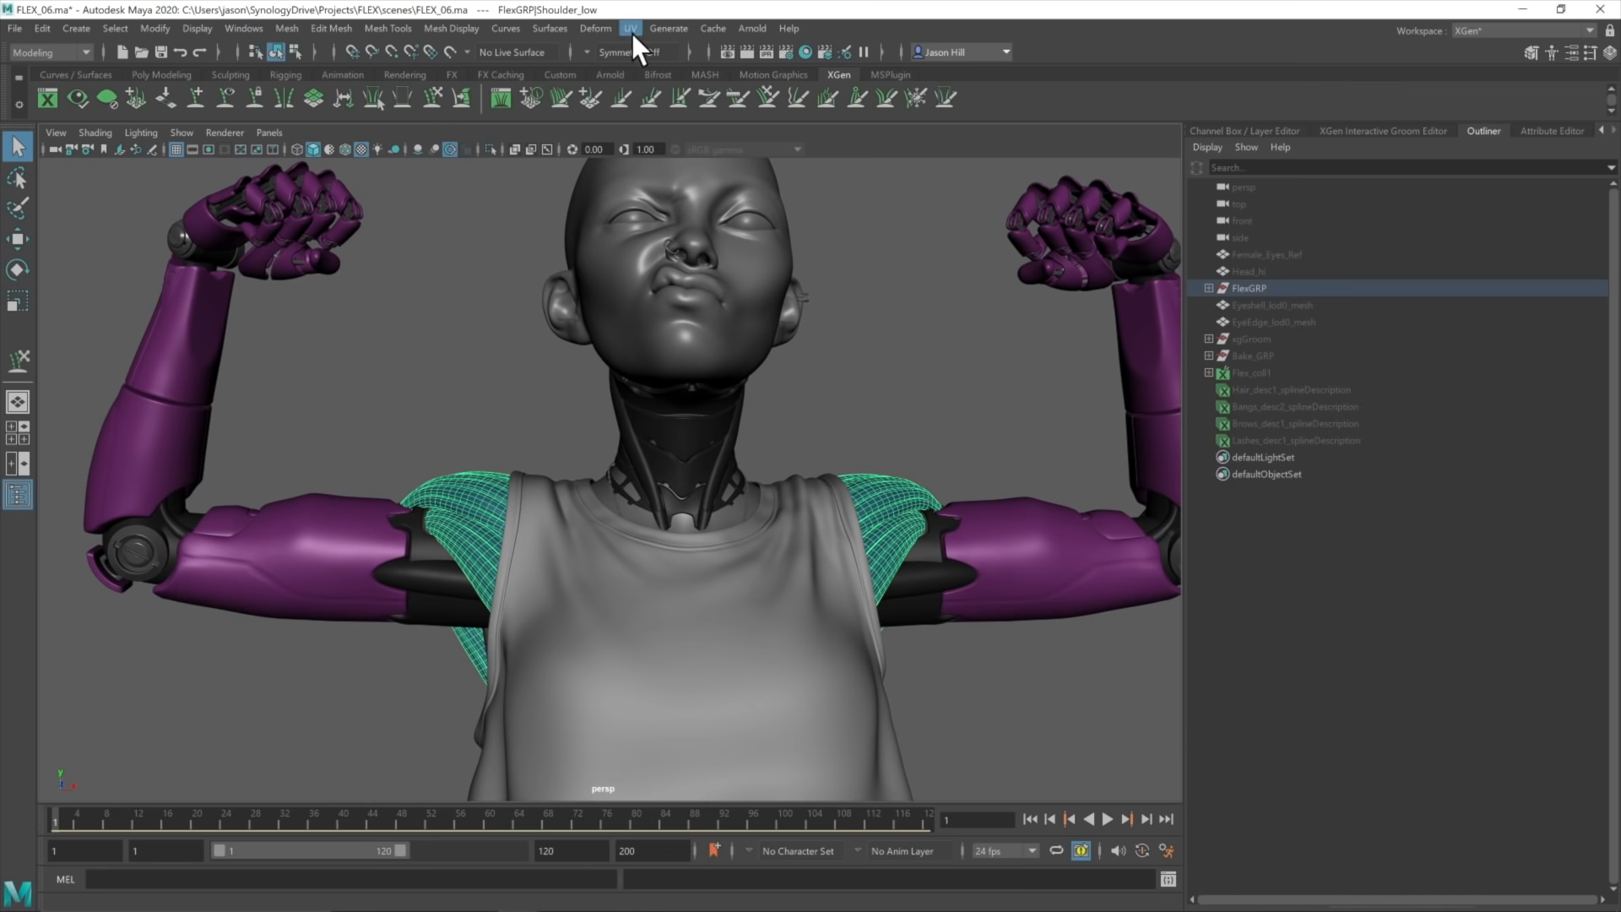
Switch to Maya, bring up the UVs of the Shoulder_low mesh and select across the layout
left_click(631, 28)
left_click(627, 125)
right_click(327, 251)
left_click_drag(355, 236, 915, 615)
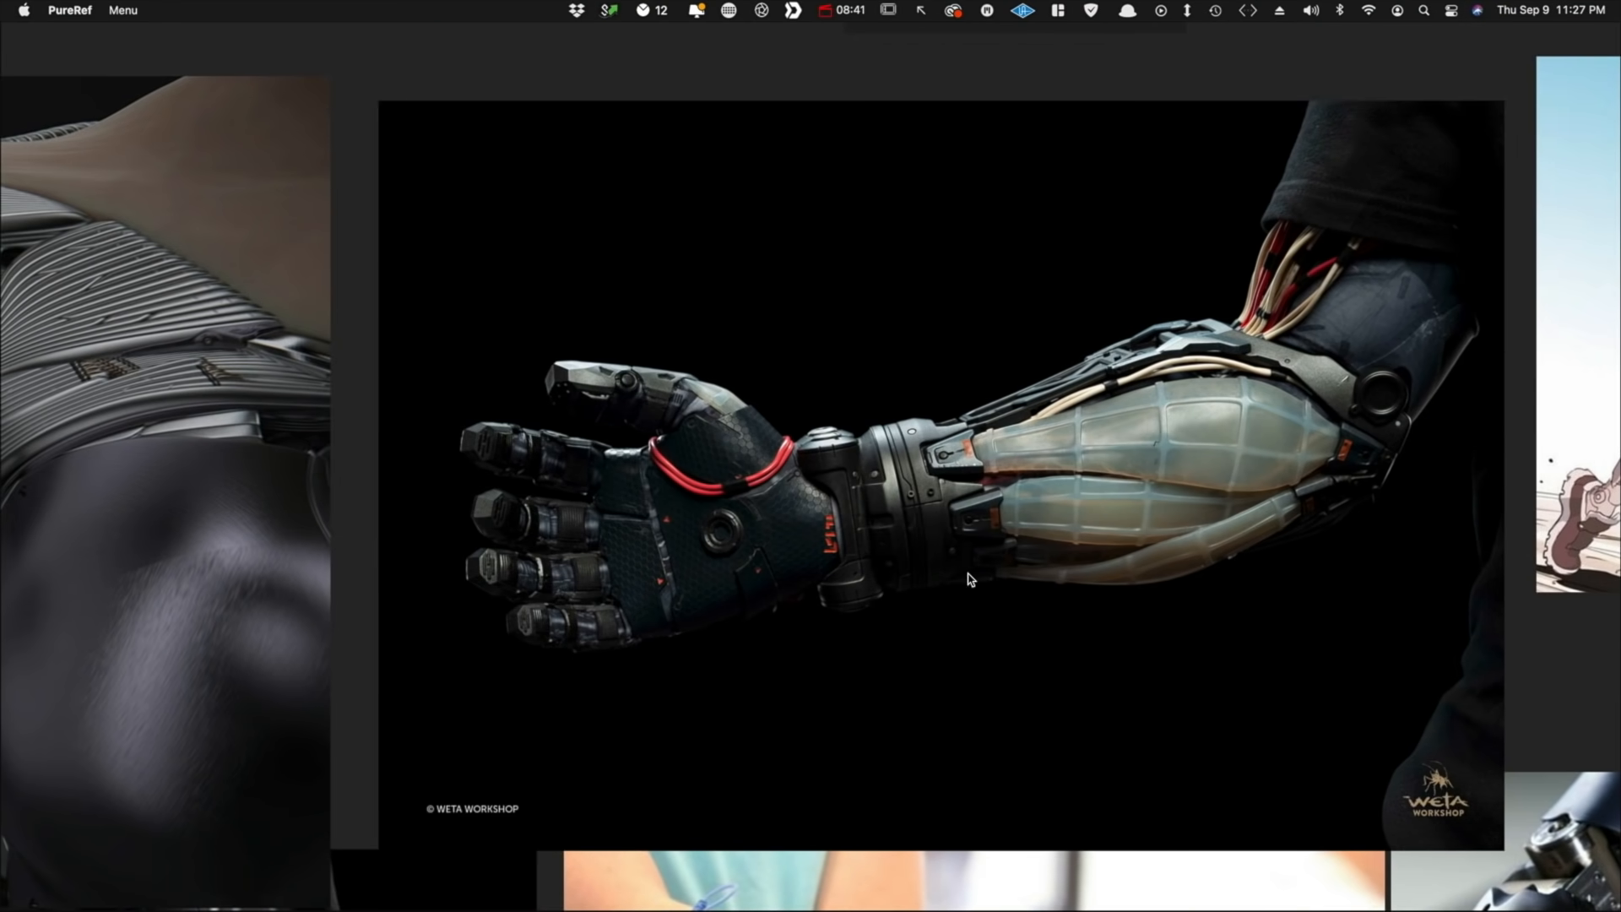
Switch to PureRef and study the robotic arm reference image with the translucent forearm muscles
scroll(970, 579, "down", 5)
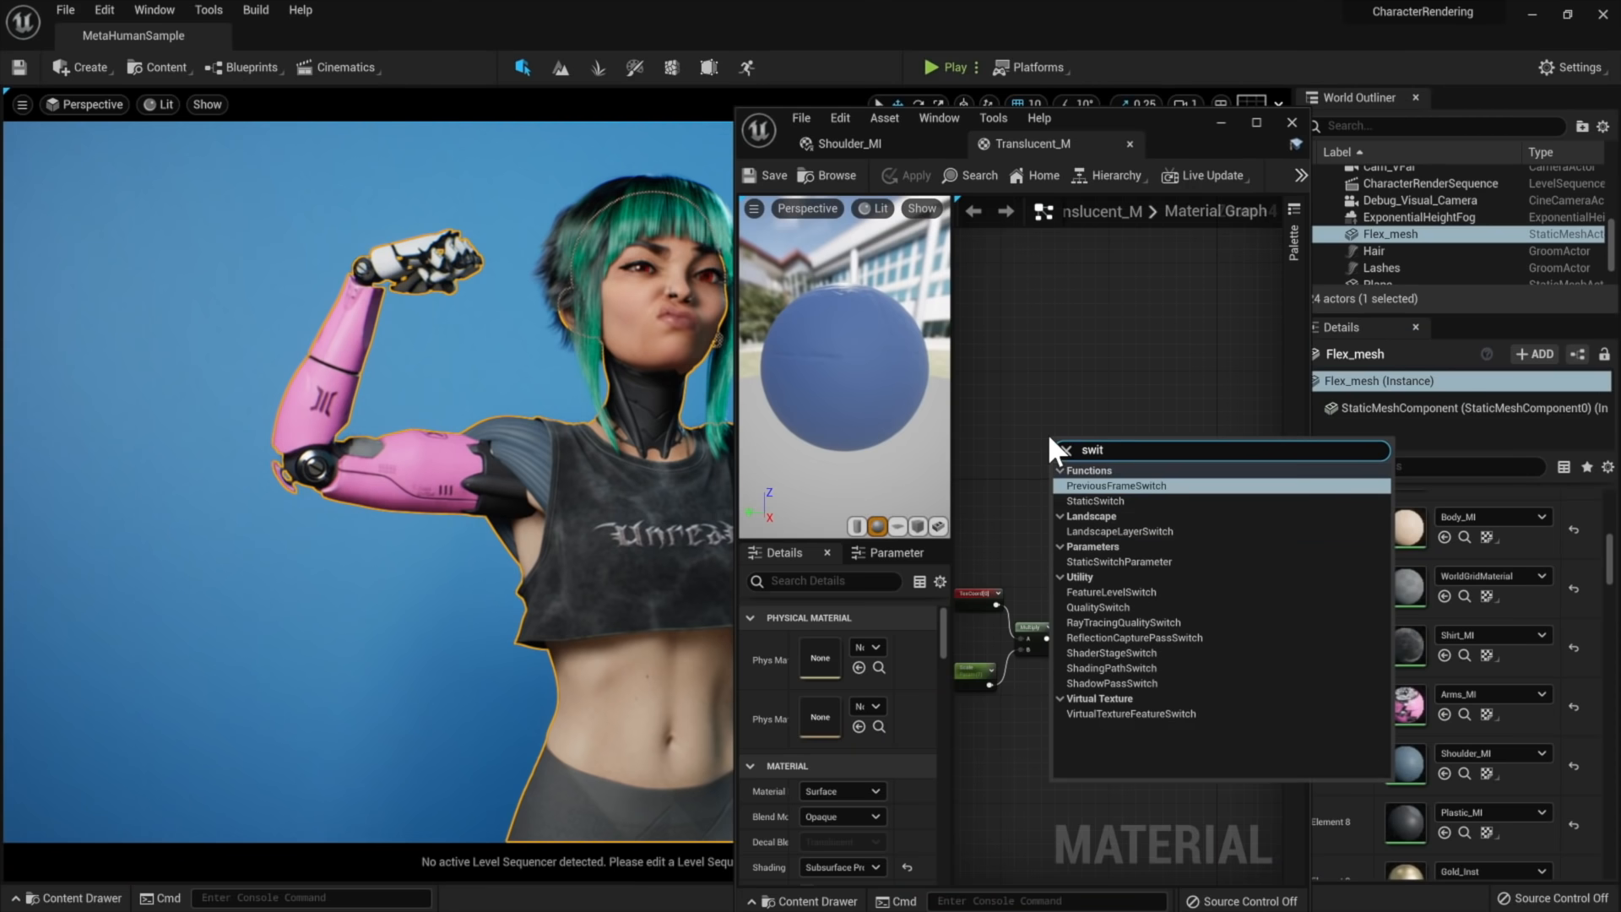
Switch to Unreal Engine and add a Static Switch node above the color parameter in the Translucent_M graph
key("Return")
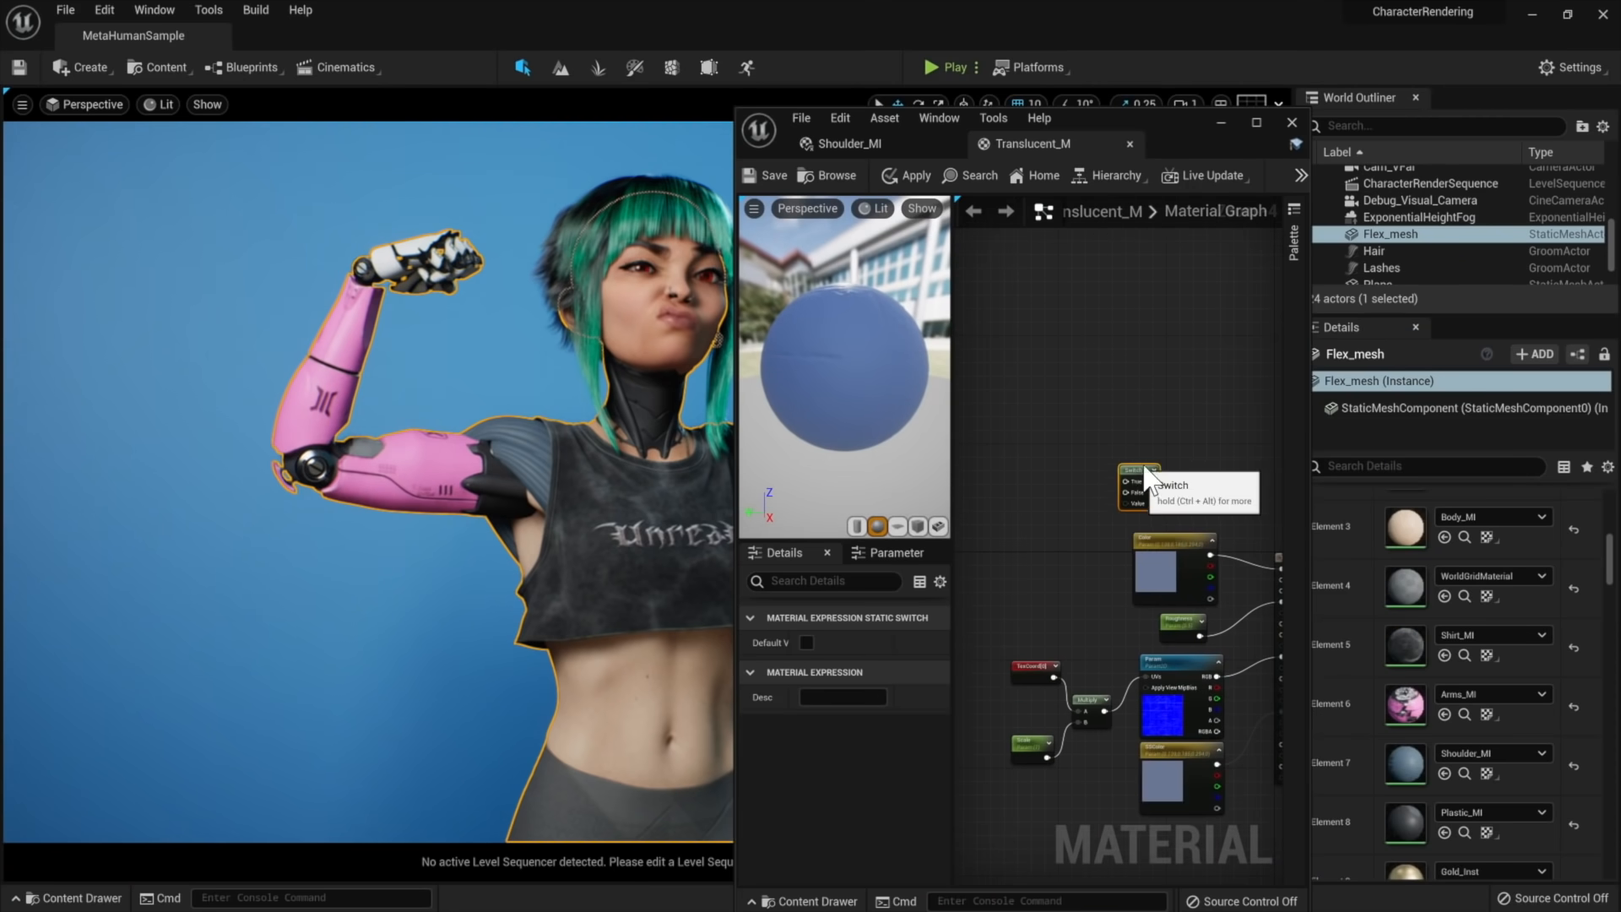
left_click_drag(1159, 544, 1139, 545)
left_click(1146, 481)
right_click(1076, 500)
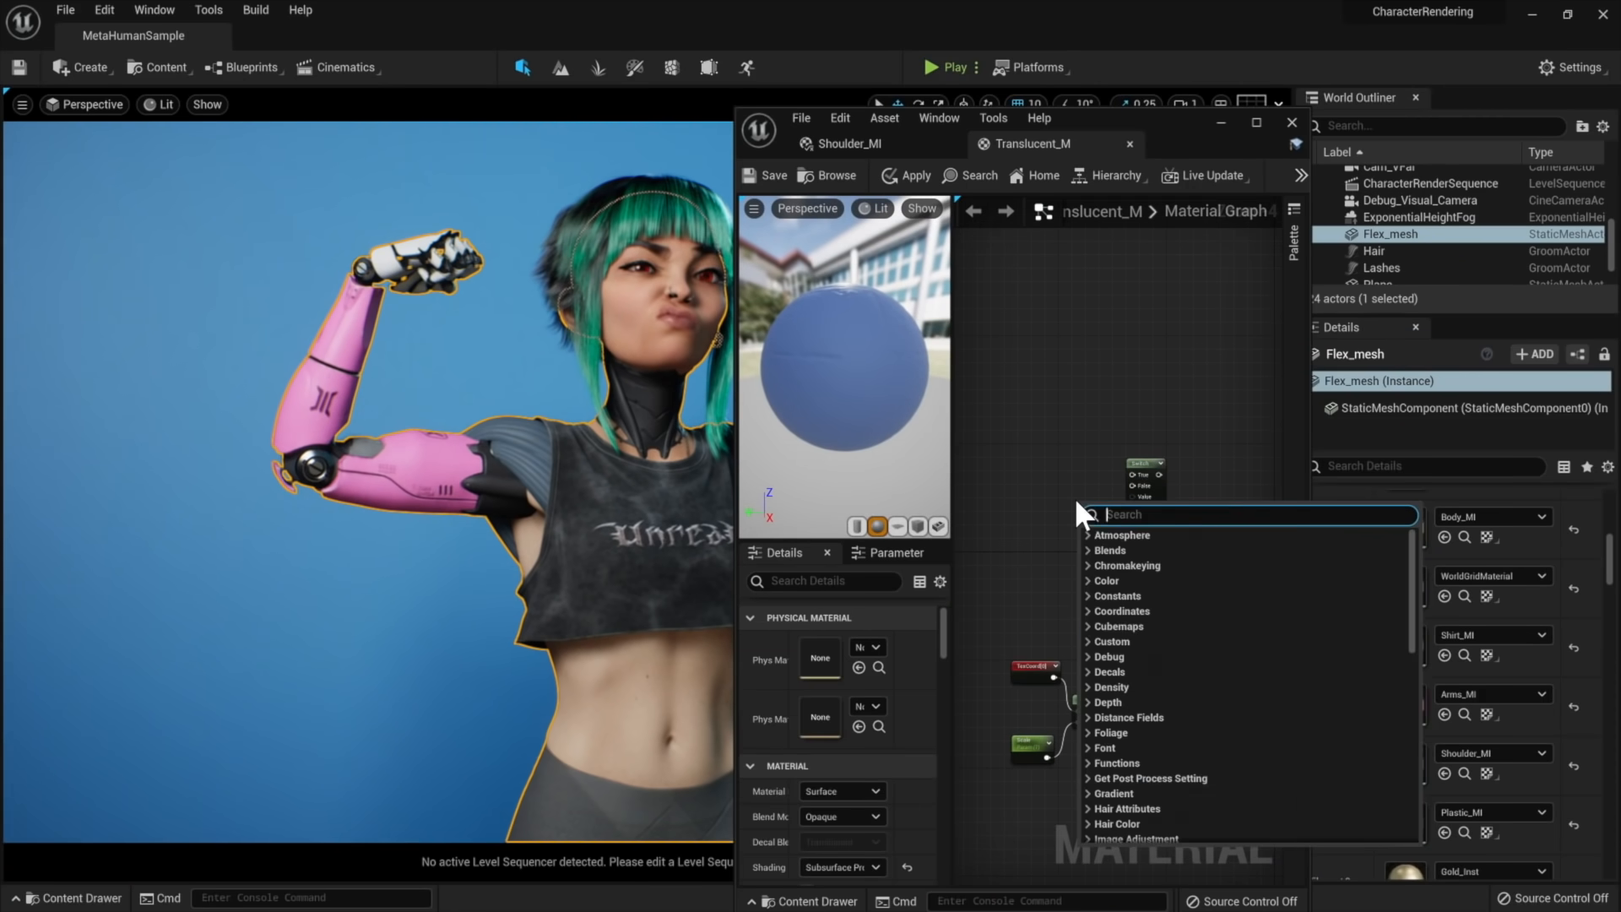
type("texture pa")
left_click(1146, 682)
key("Delete")
Add a TextureSampleParameter2D node to the Translucent_M graph near the switch node
right_click(1062, 518)
type("texture pa")
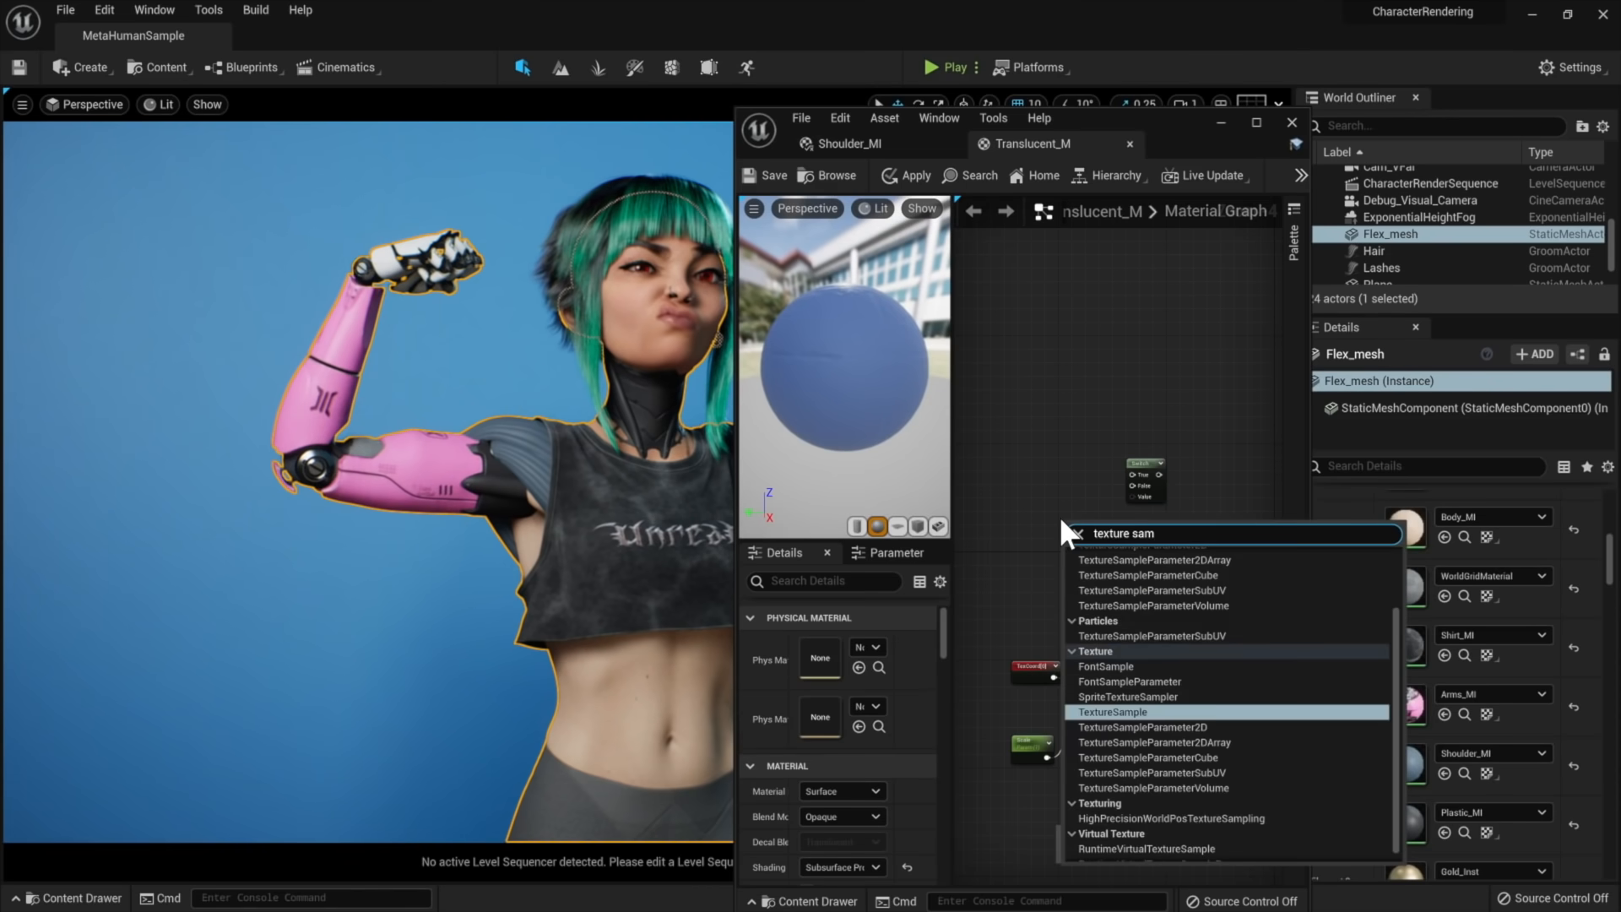
left_click(1124, 731)
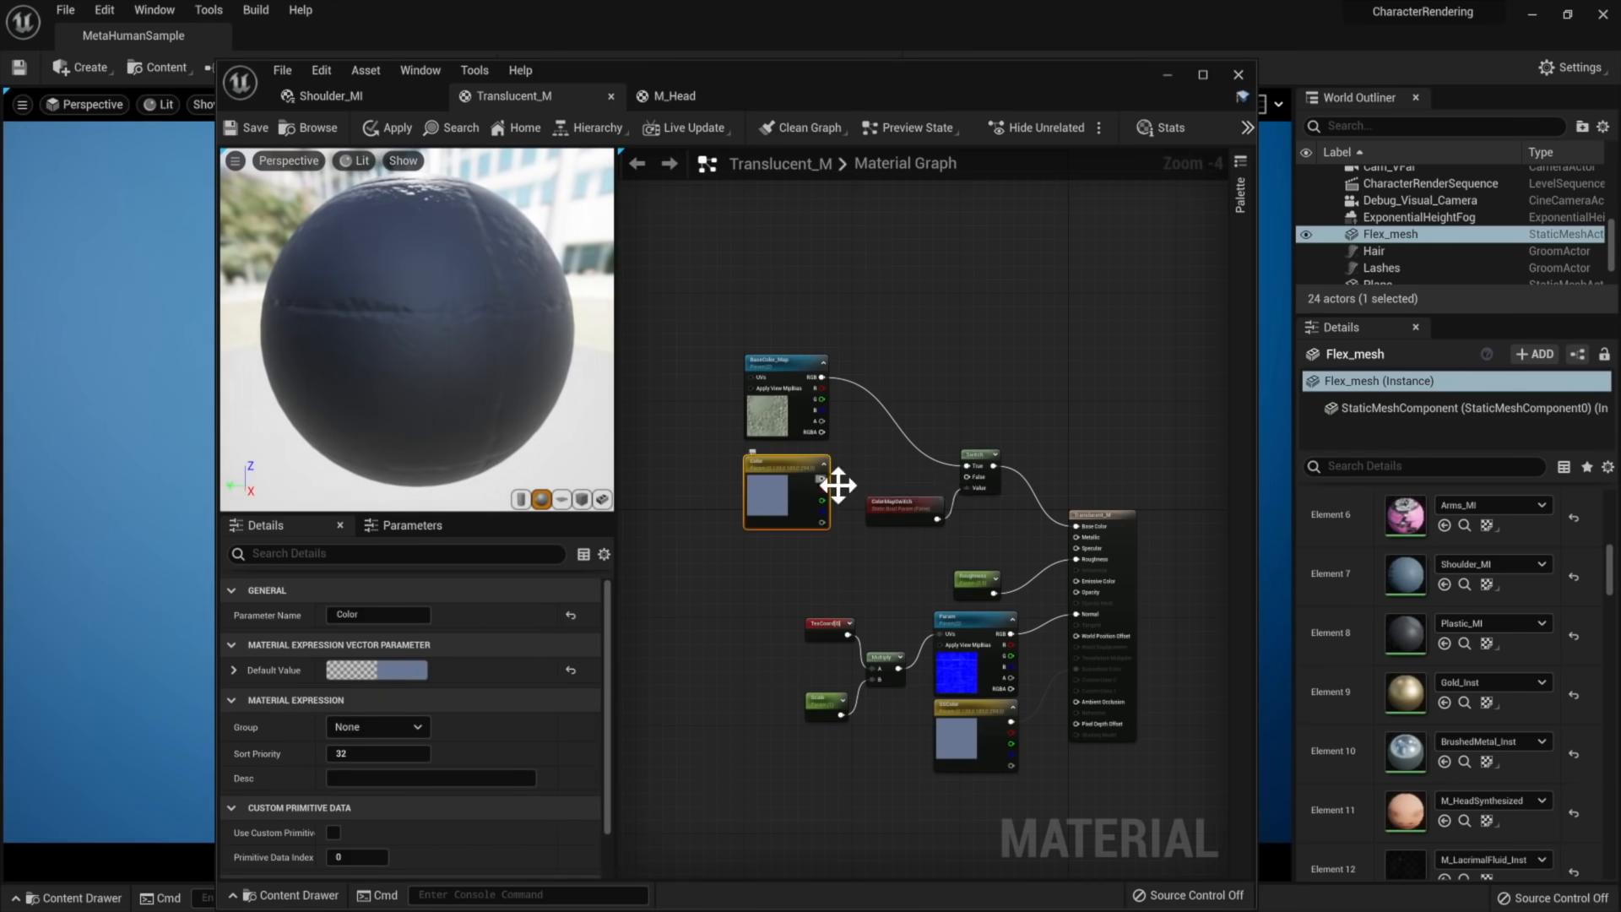
Connect the Color parameter to the switch's False input and save Translucent_M
left_click_drag(822, 479, 906, 527)
left_click(861, 431)
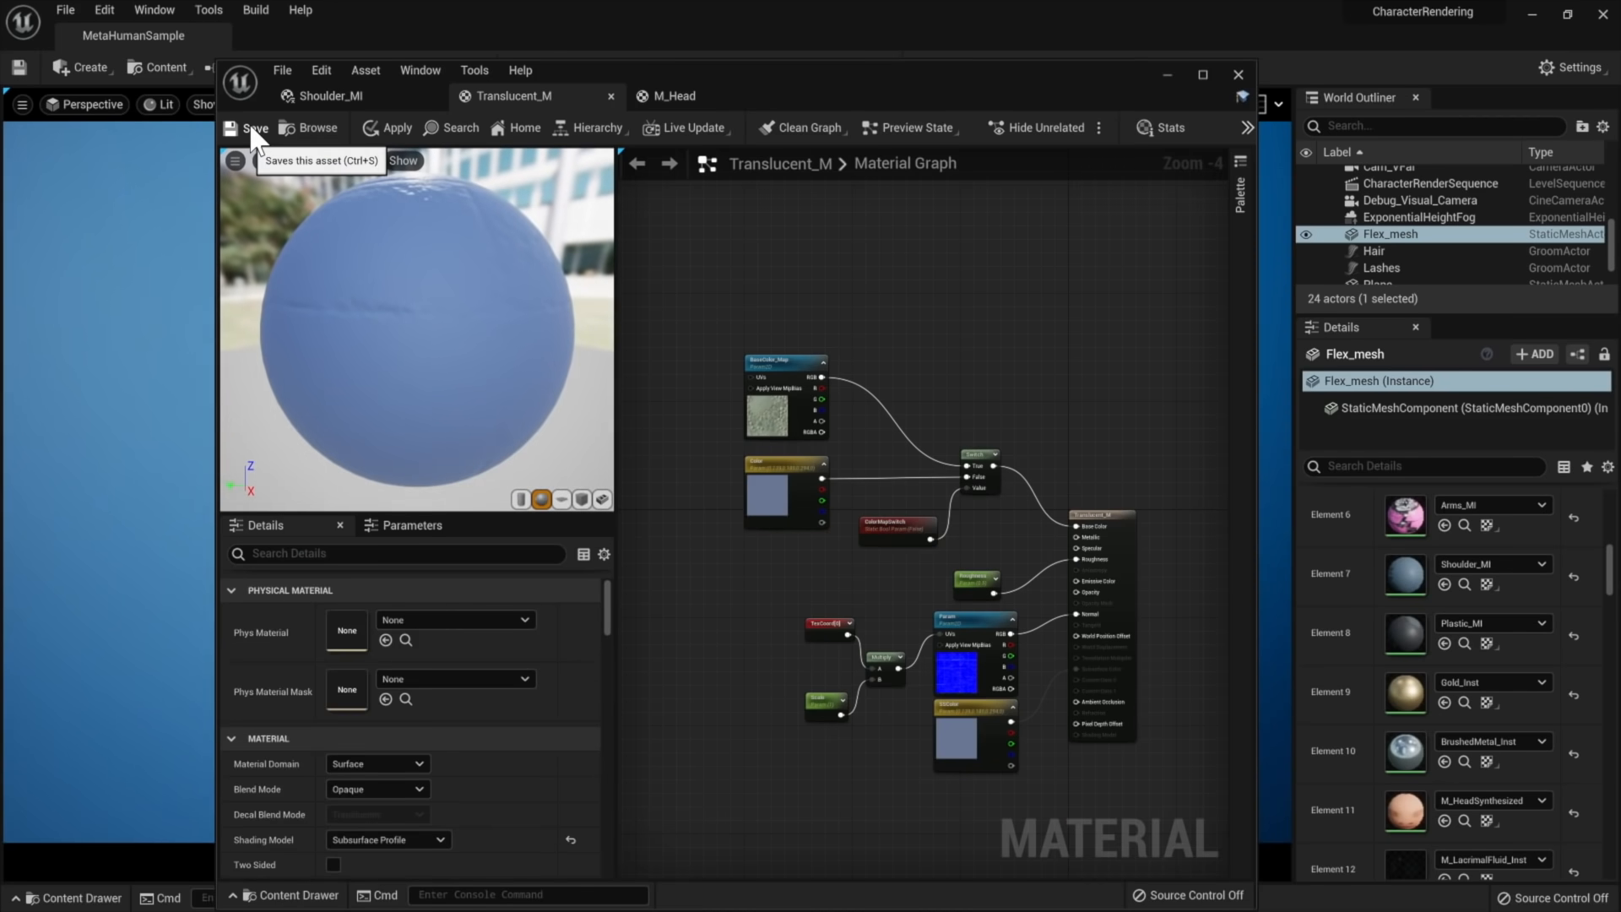
left_click(251, 126)
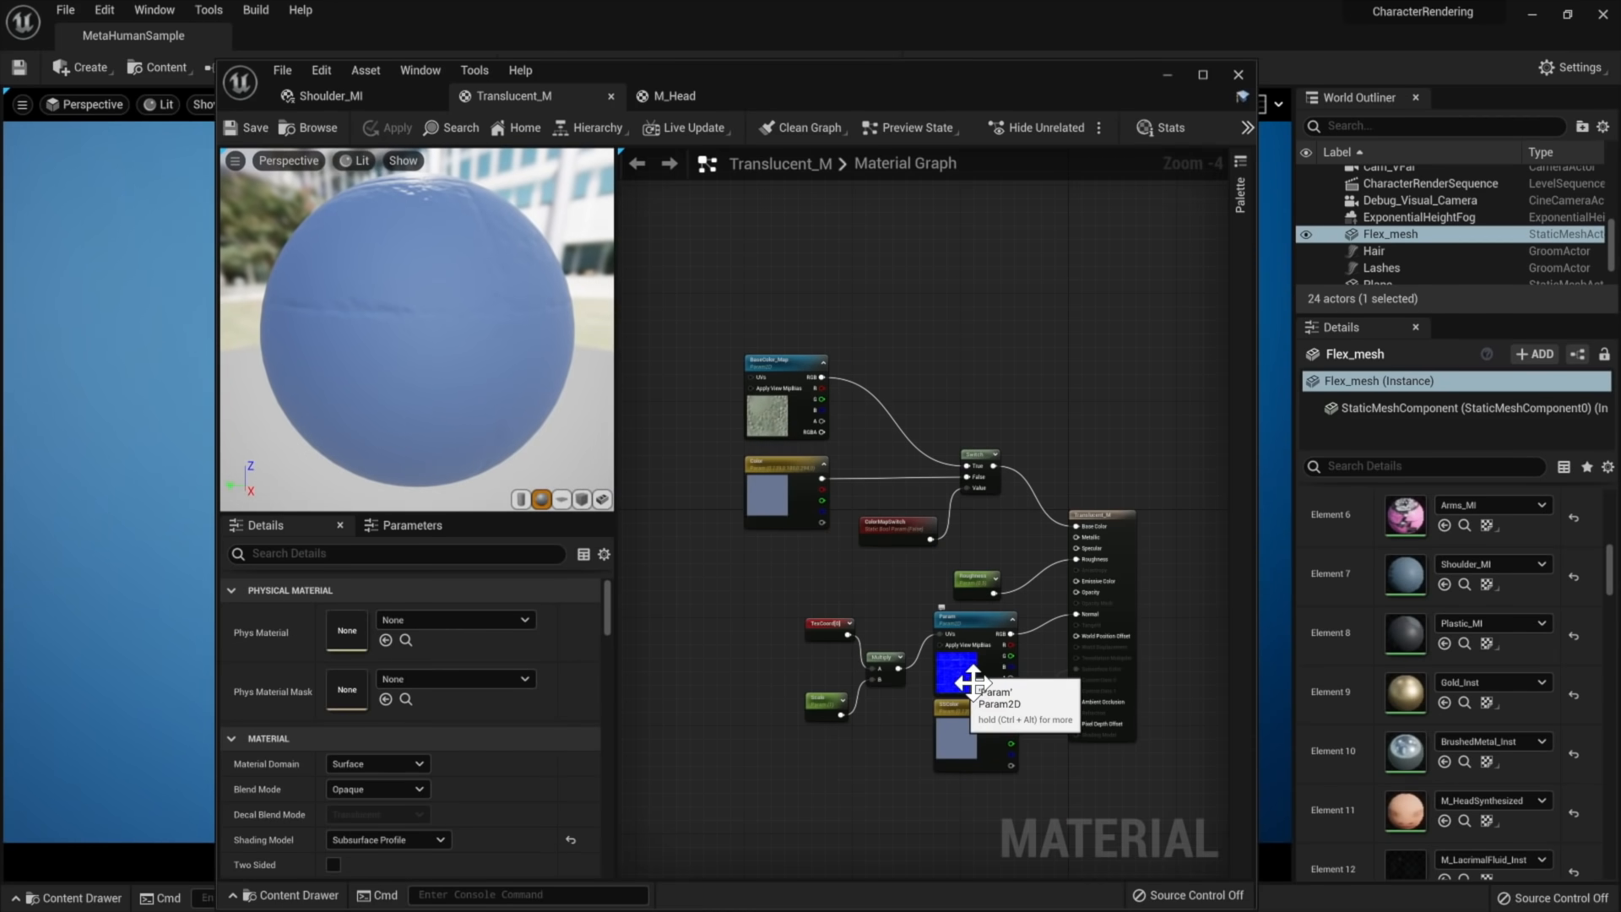
Override ColorMapSwitch in the Shoulder_MI material instance, turn it on, and rearrange the editor window
left_click(369, 99)
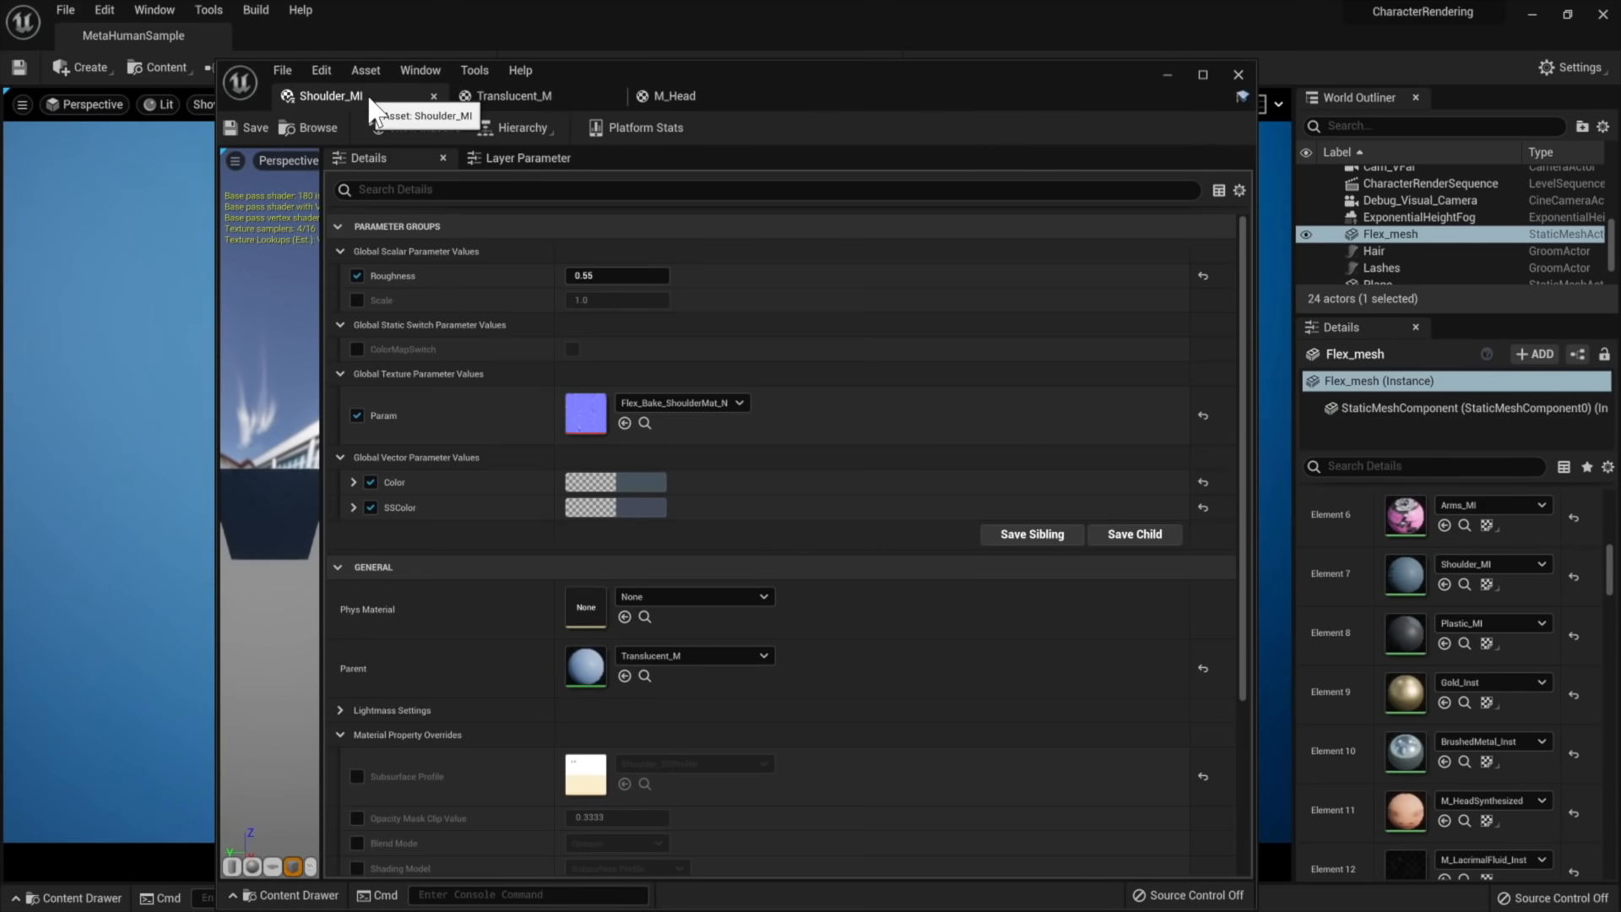
left_click(358, 349)
left_click(573, 348)
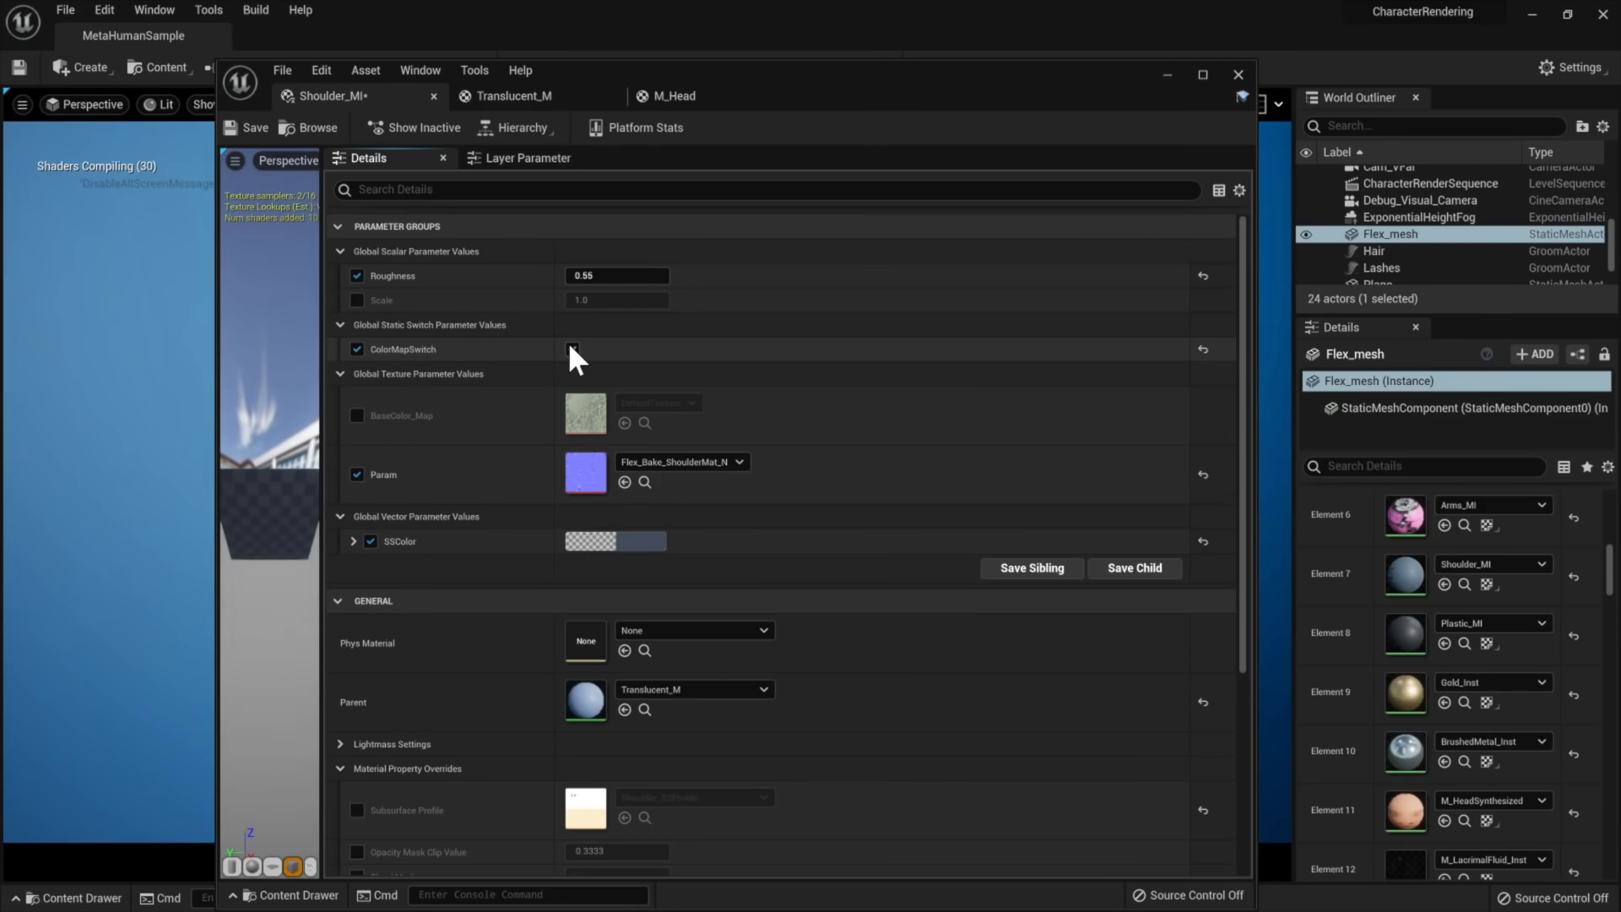
left_click_drag(218, 61, 411, 80)
left_click_drag(811, 83, 1001, 64)
left_click_drag(599, 57, 884, 70)
left_click_drag(1240, 77, 1222, 52)
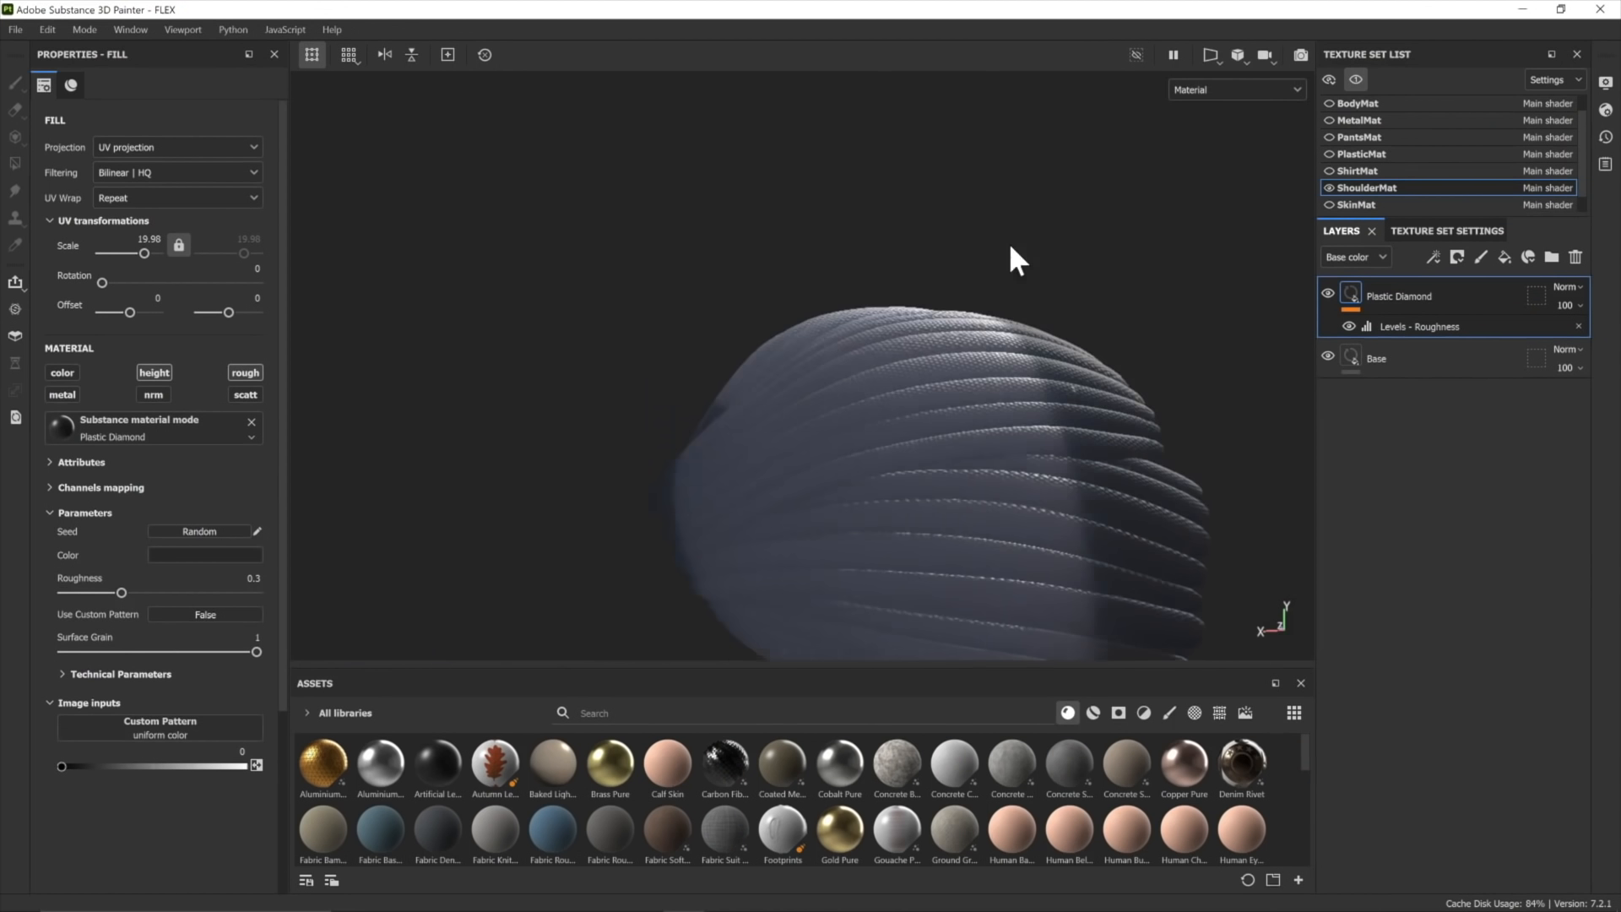
Switch to Substance Painter and enable the color channel on ShoulderMat's Plastic Diamond layer
left_click_drag(1010, 254, 879, 307, "alt")
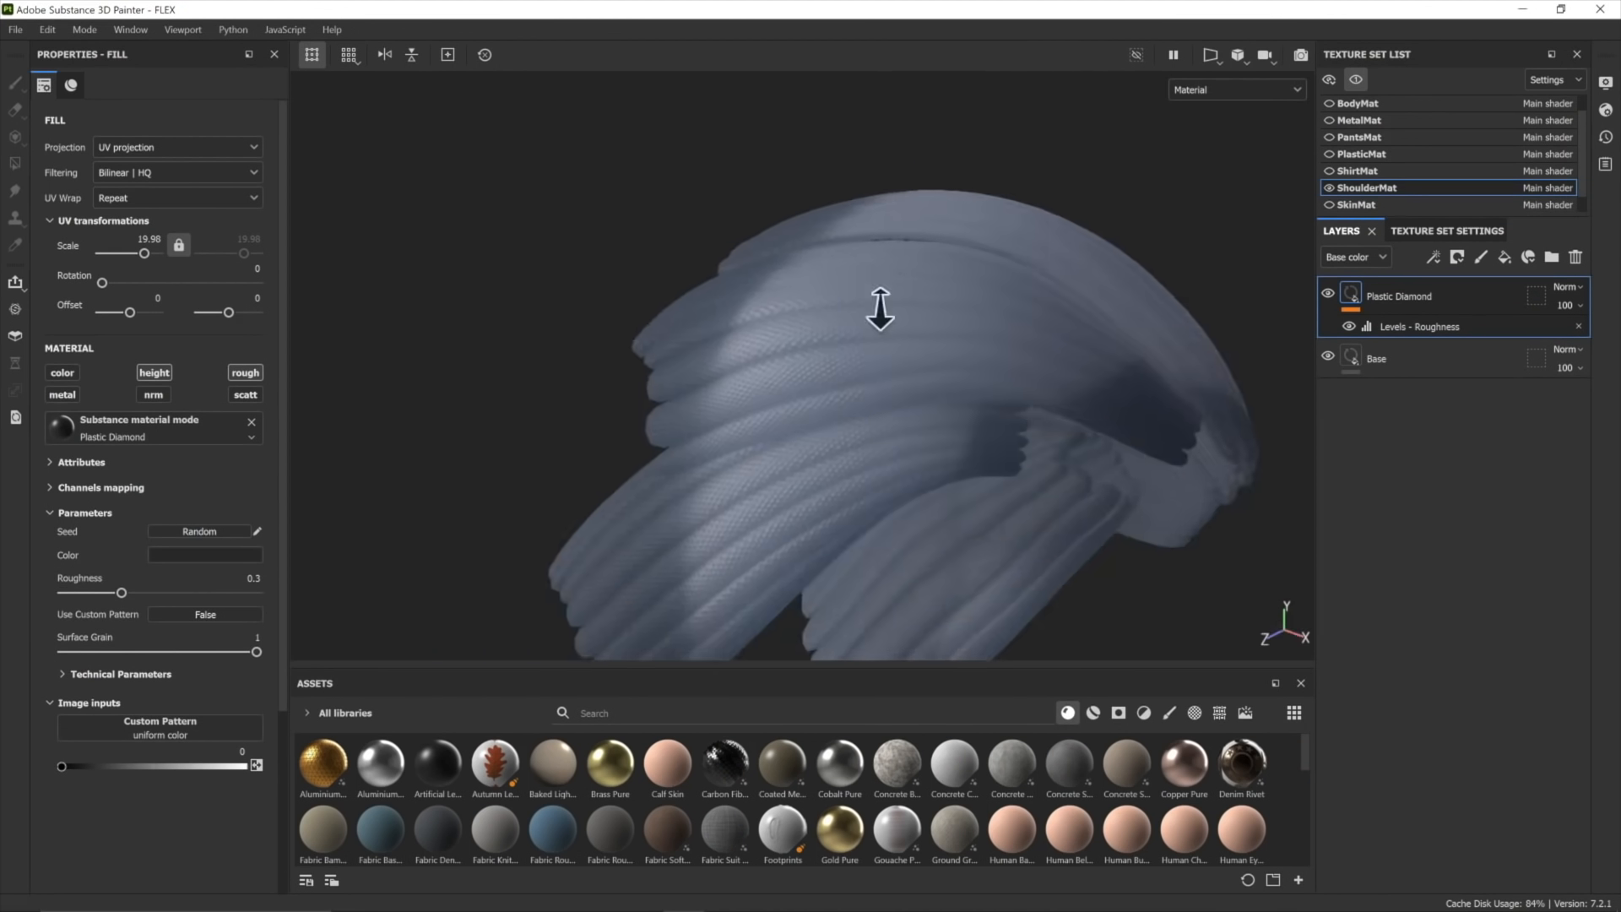
scroll(879, 307, "up", 5)
left_click(1483, 357)
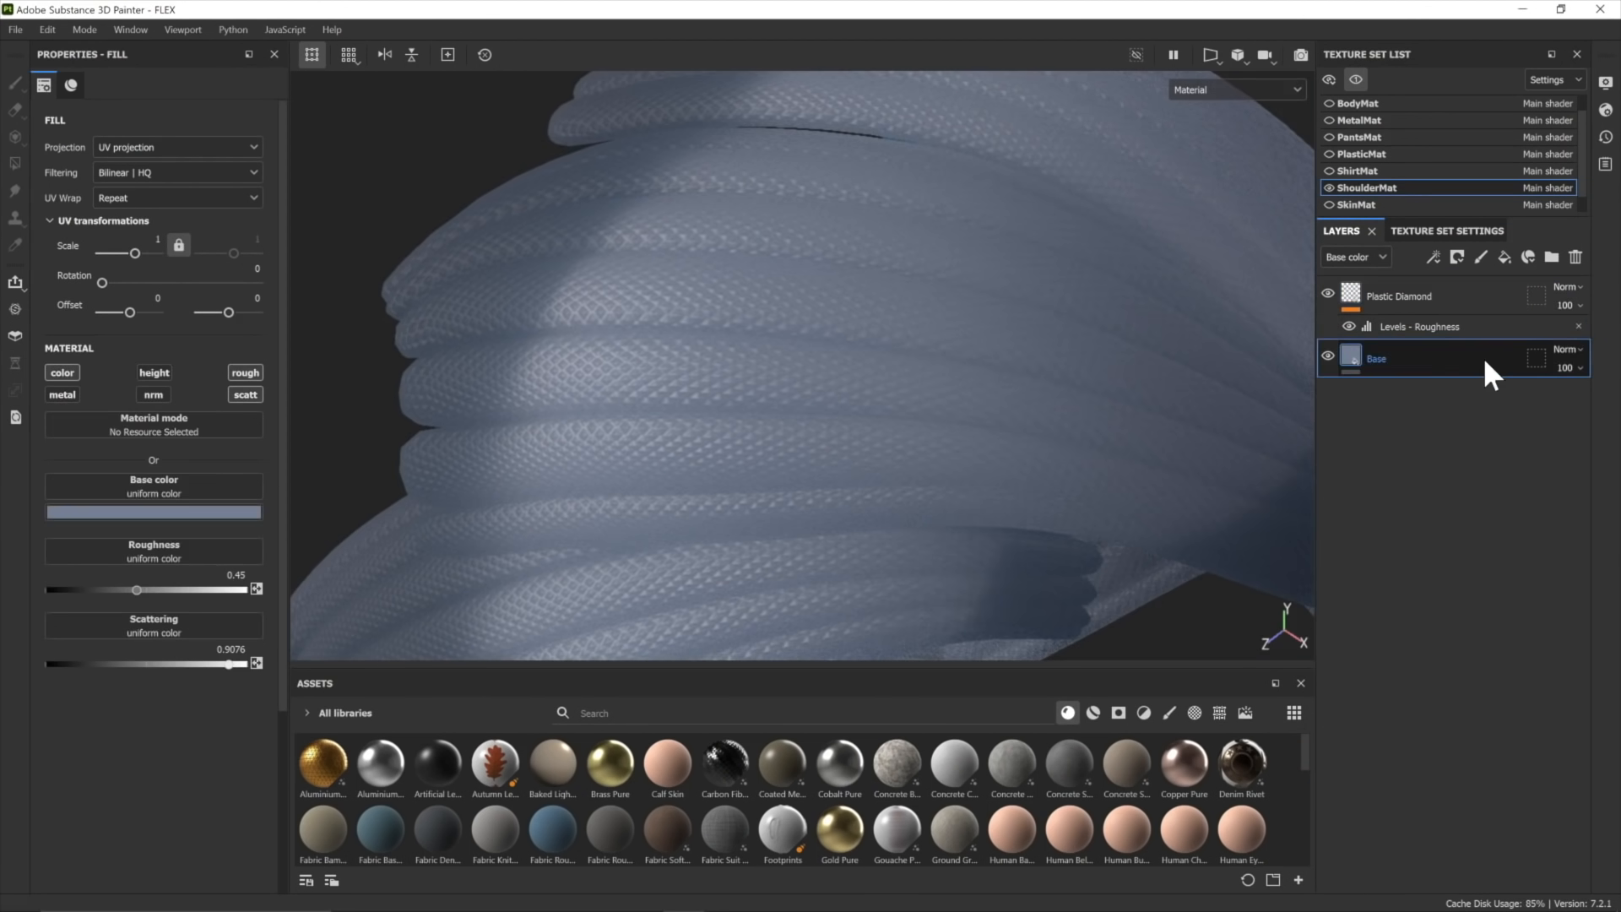
left_click(1357, 287)
left_click(64, 372)
Match the Plastic Diamond color to the Base layer's blue-grey and duplicate the Base fill layer
left_click(194, 554)
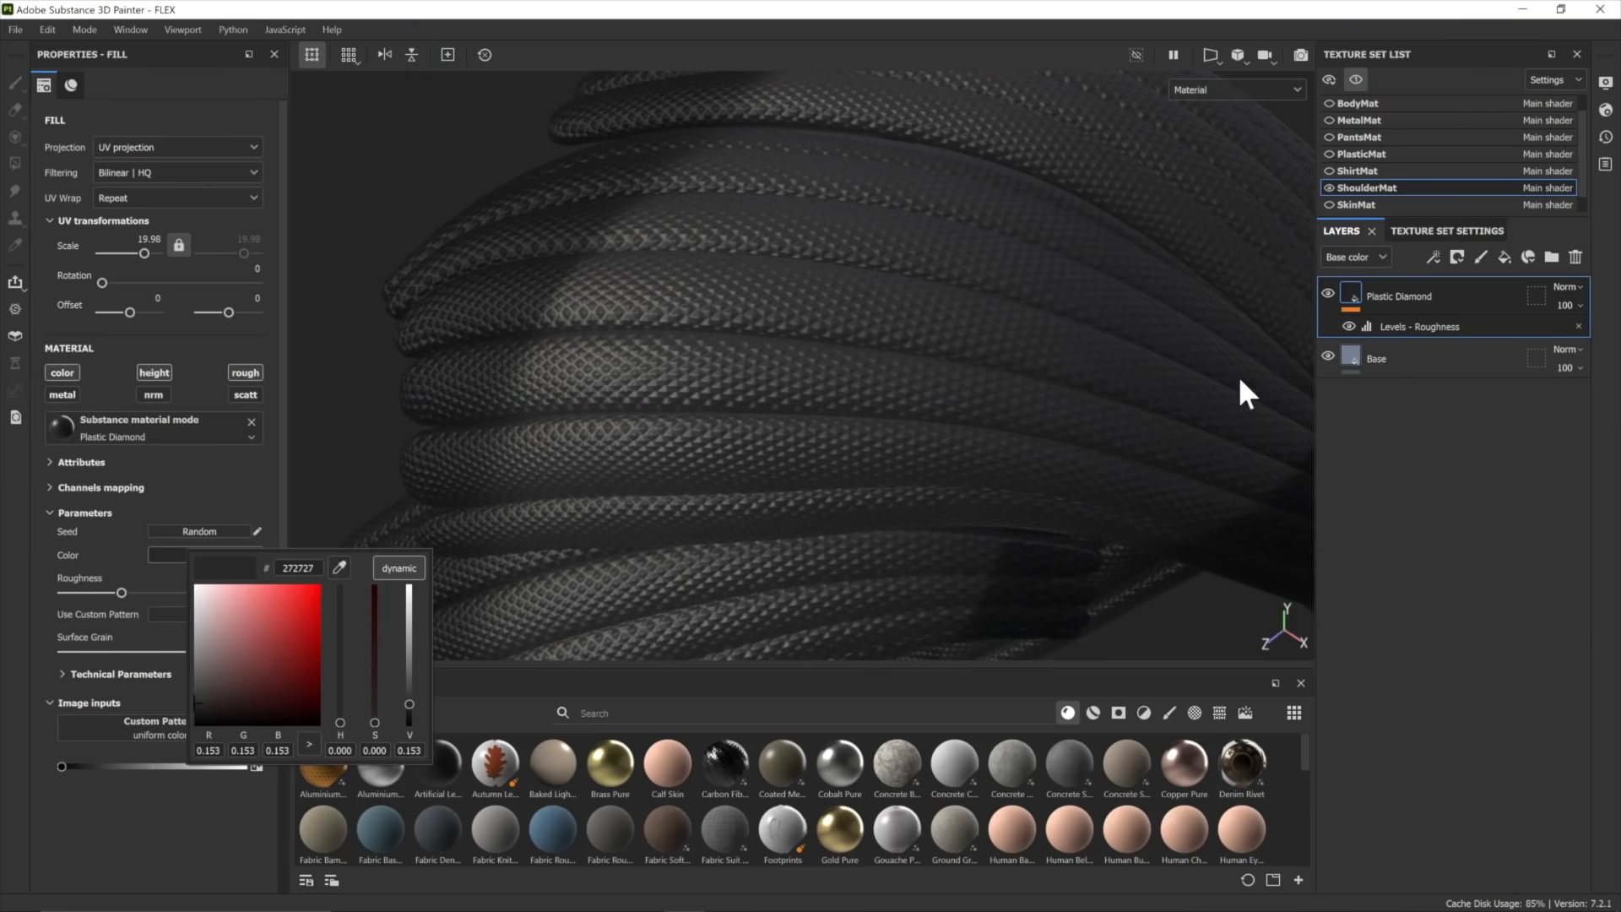
left_click(1382, 361)
left_click(1436, 361)
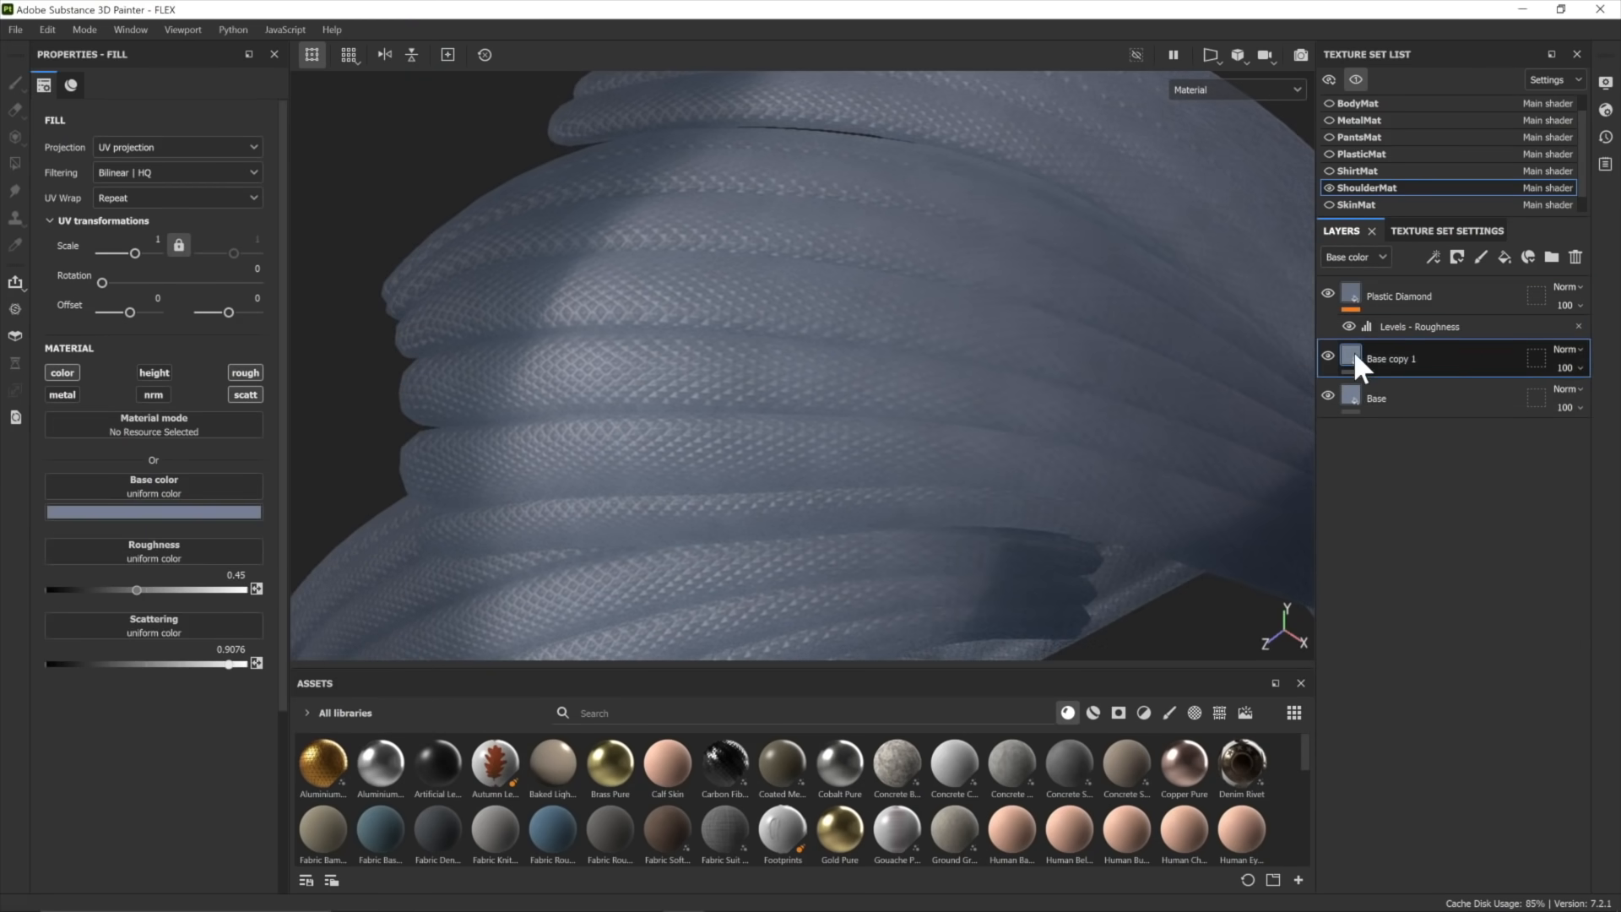
Adjust Base copy 1's base color and set the duplicated Plastic Diamond layer's color to light blue-grey 95a3bd
left_click(154, 511)
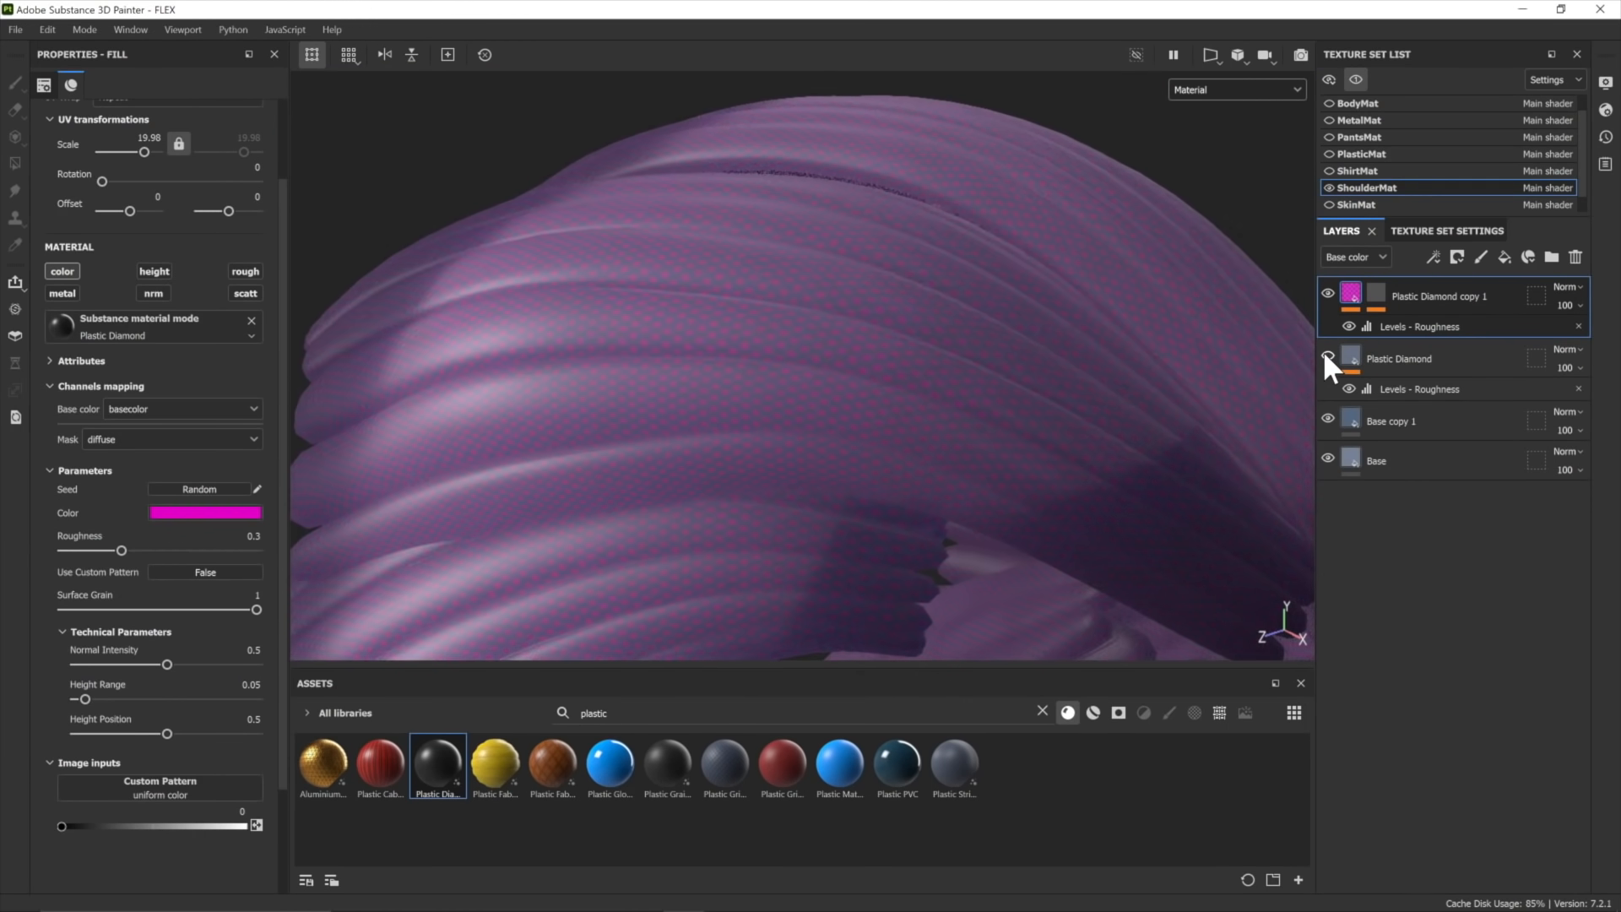
left_click(1324, 351)
left_click(223, 512)
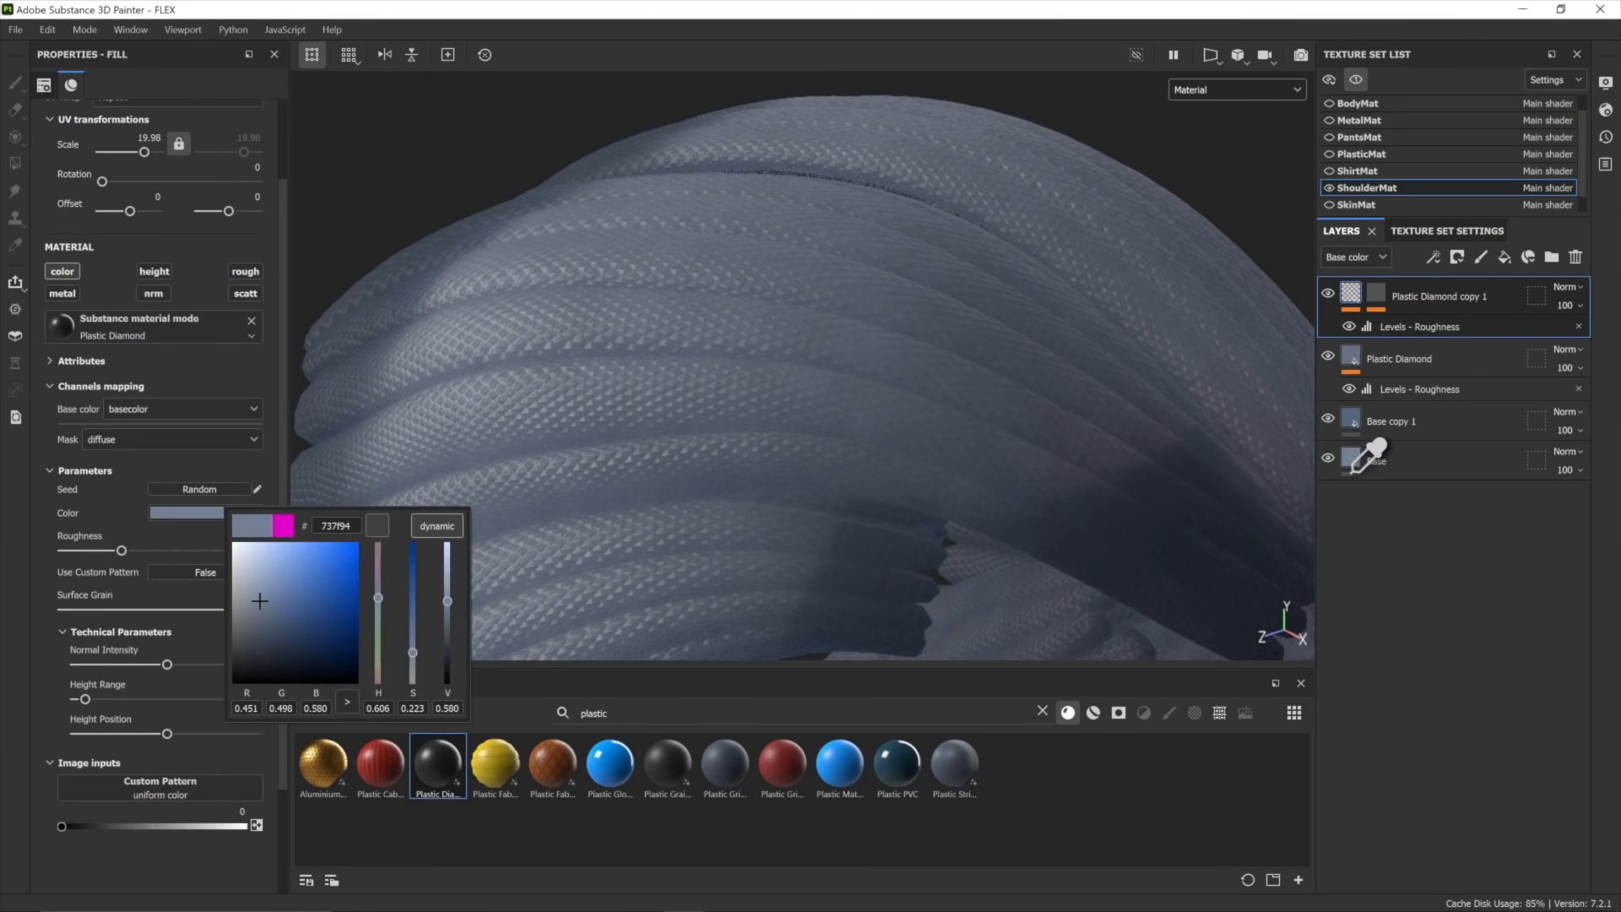
left_click_drag(255, 571, 256, 576)
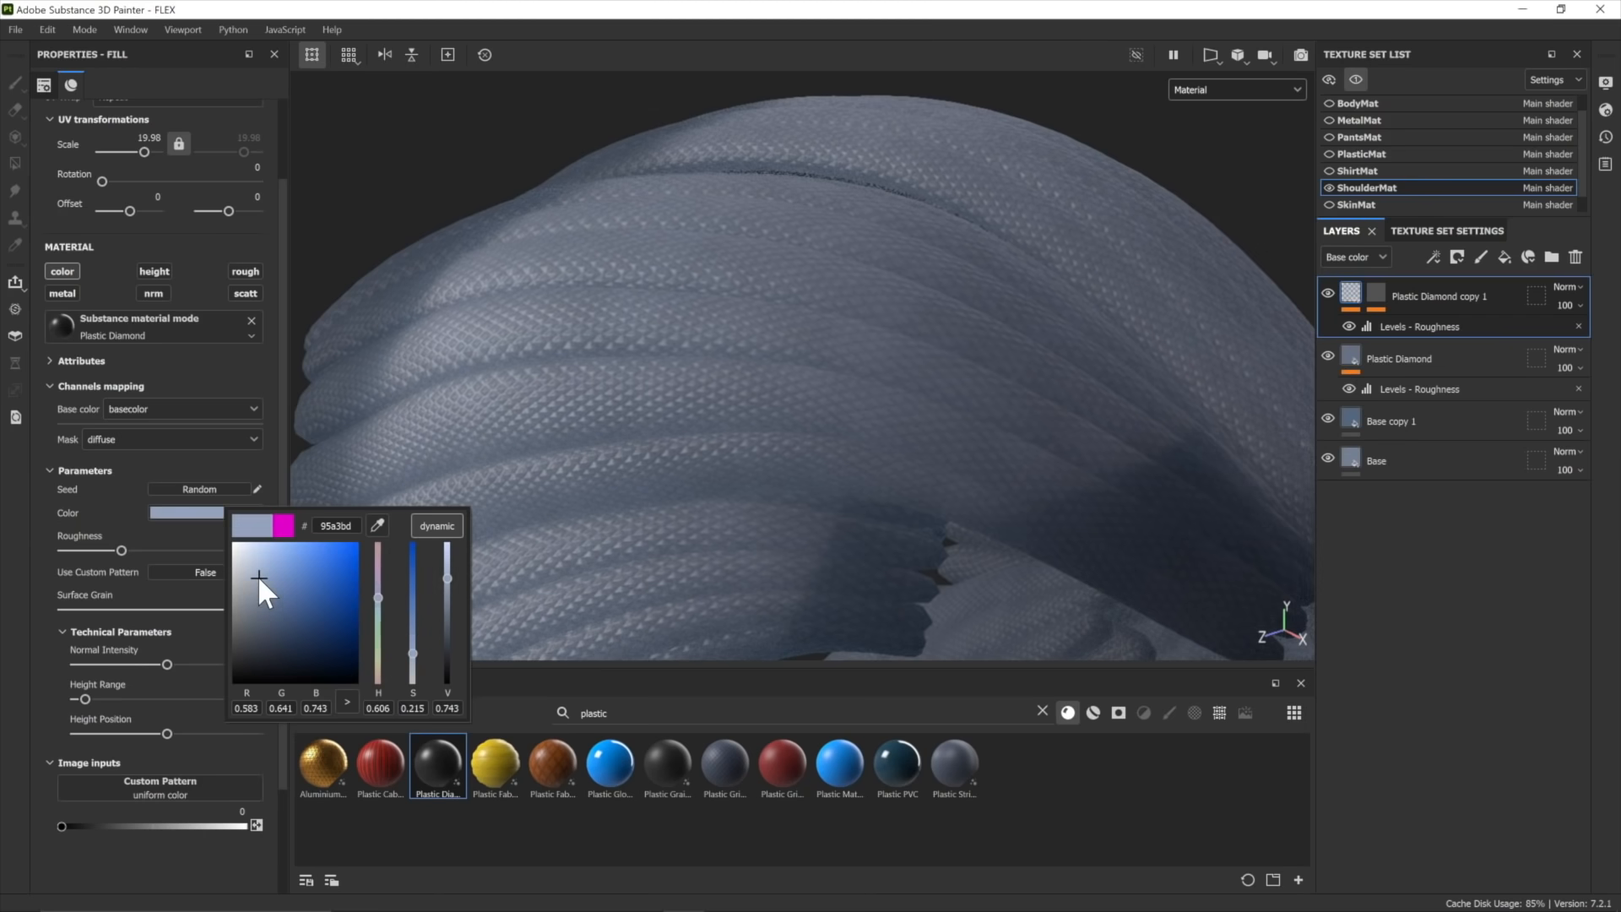
mouse_move(760, 389)
left_mouse_down("alt")
mouse_move(977, 372)
mouse_move(778, 398)
left_mouse_up("alt")
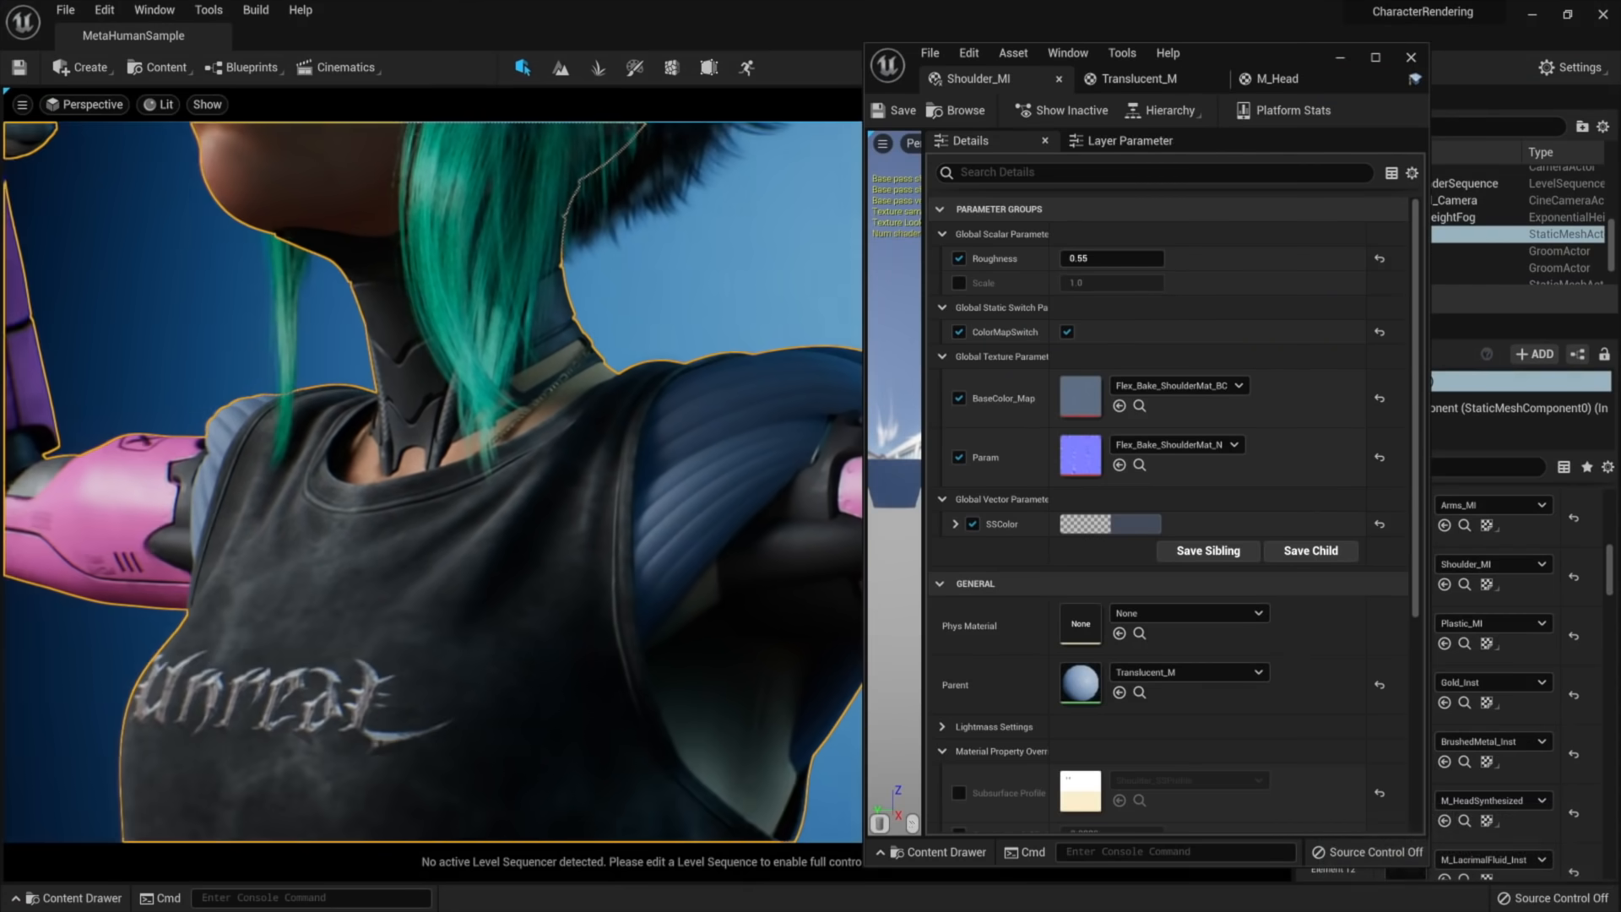
Switch to Unreal Engine, review the shoulder material on the character, and save the Shoulder_MI instance
right_click_drag(473, 473, 541, 485)
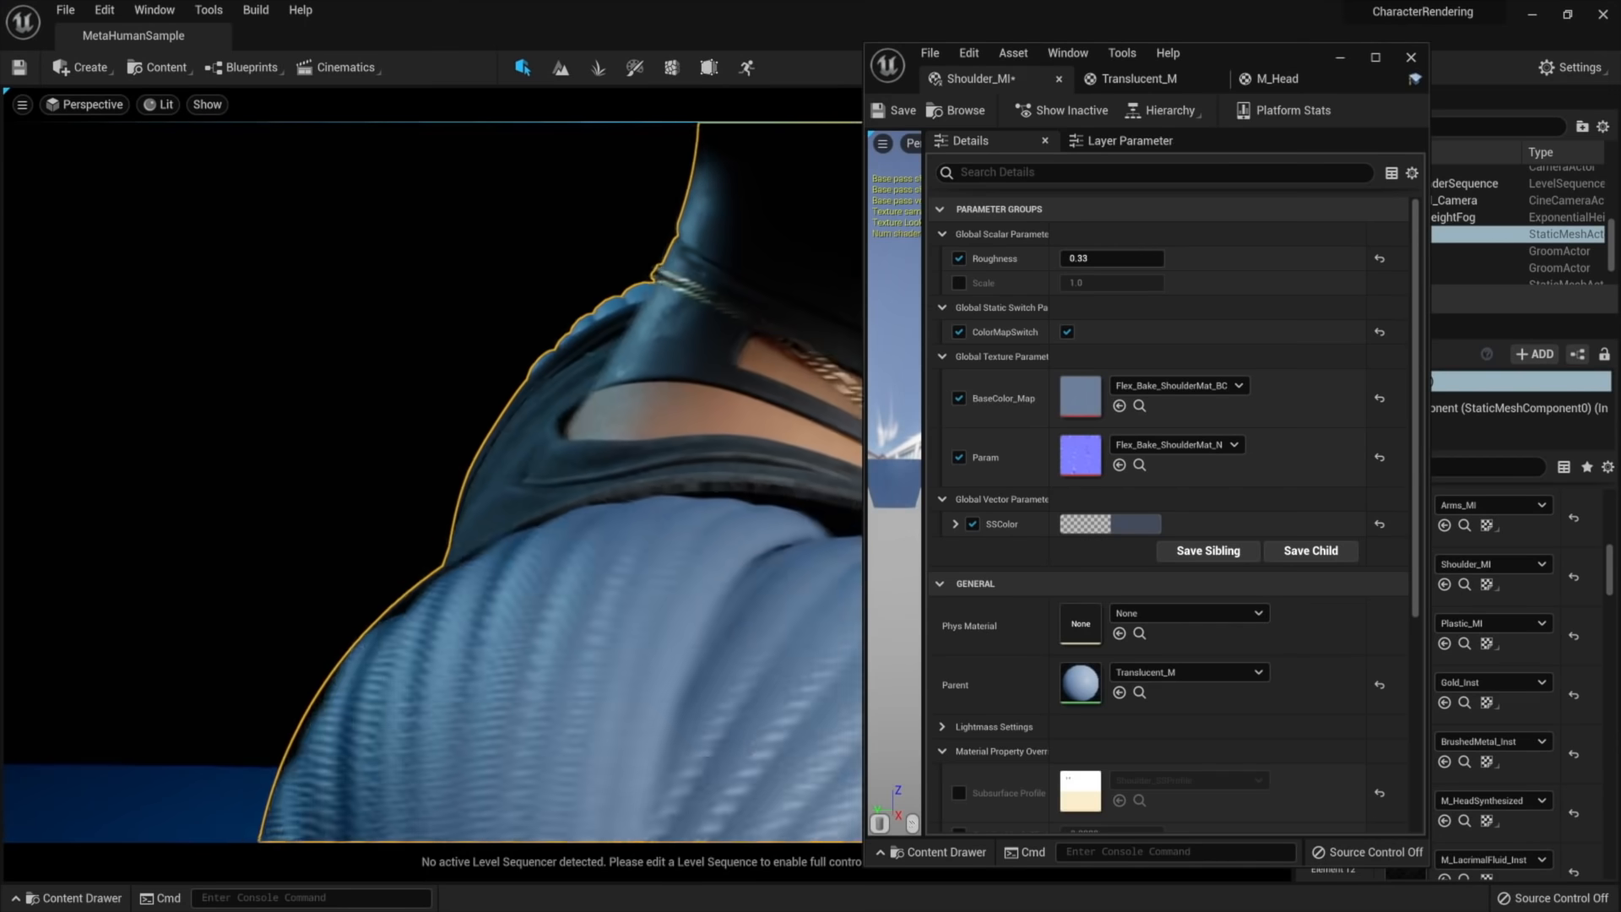
right_click_drag(432, 481, 355, 435)
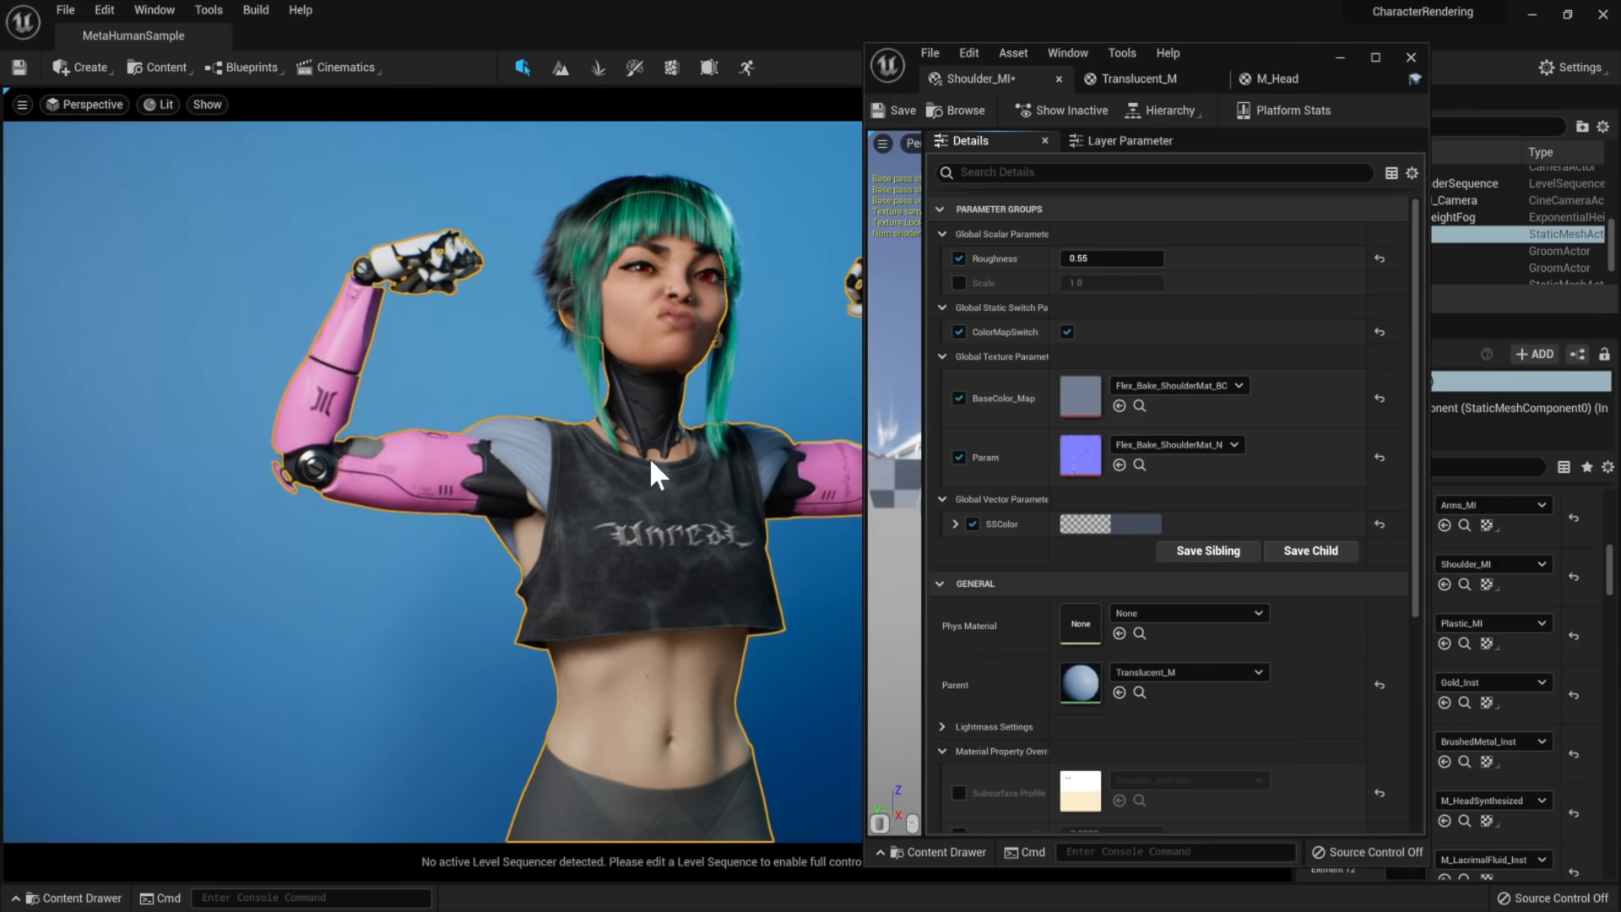
right_click_drag(432, 482, 473, 463)
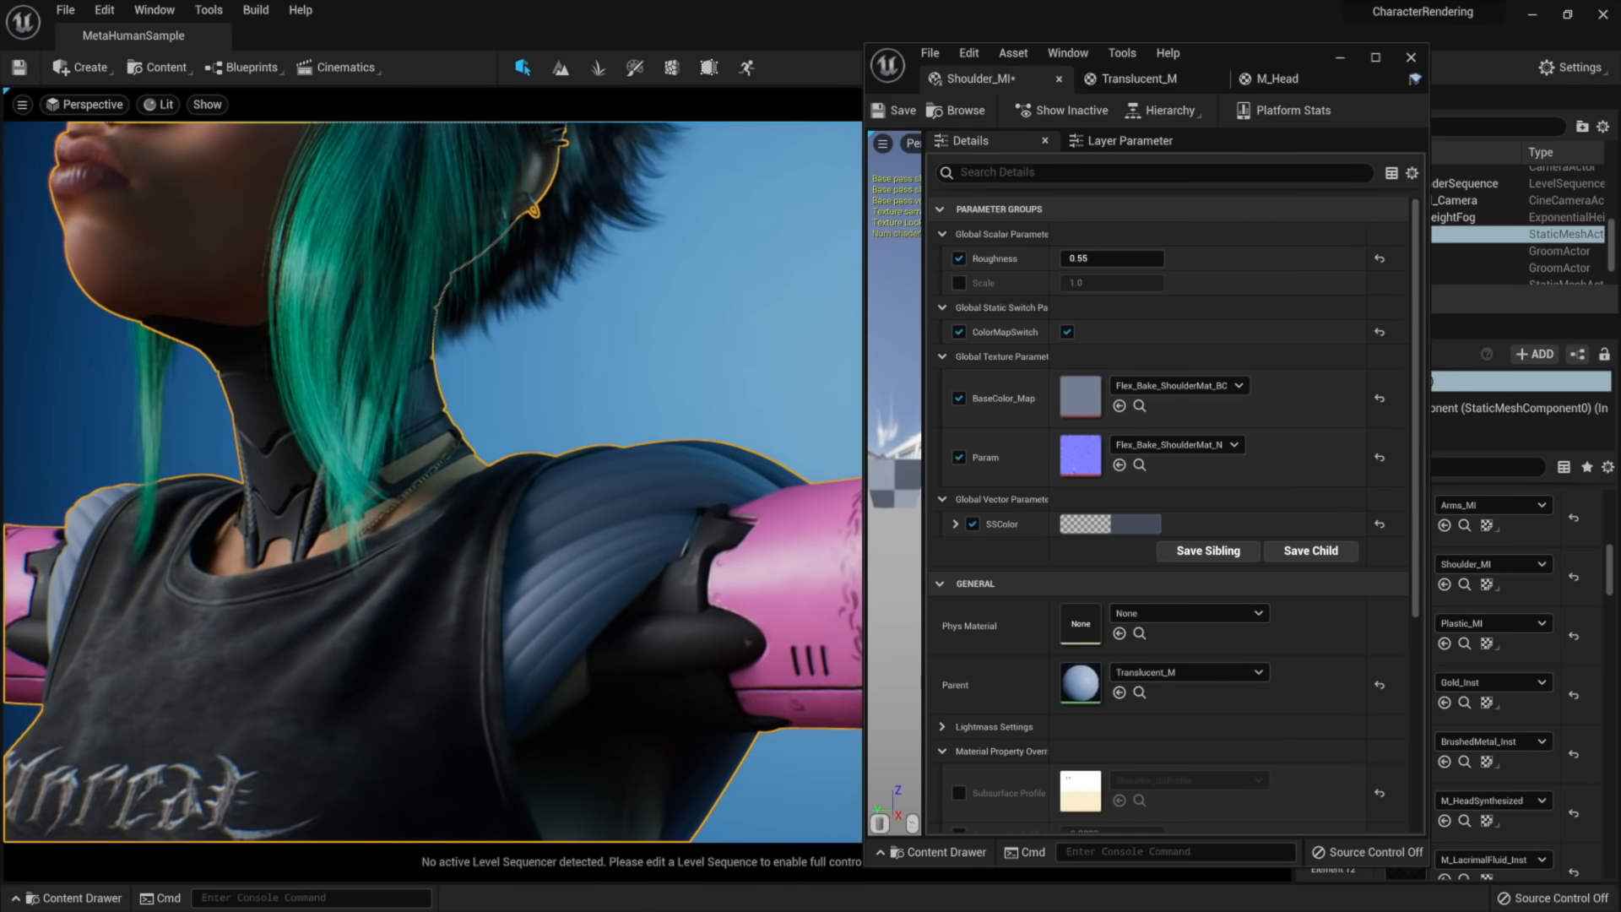
left_click(898, 112)
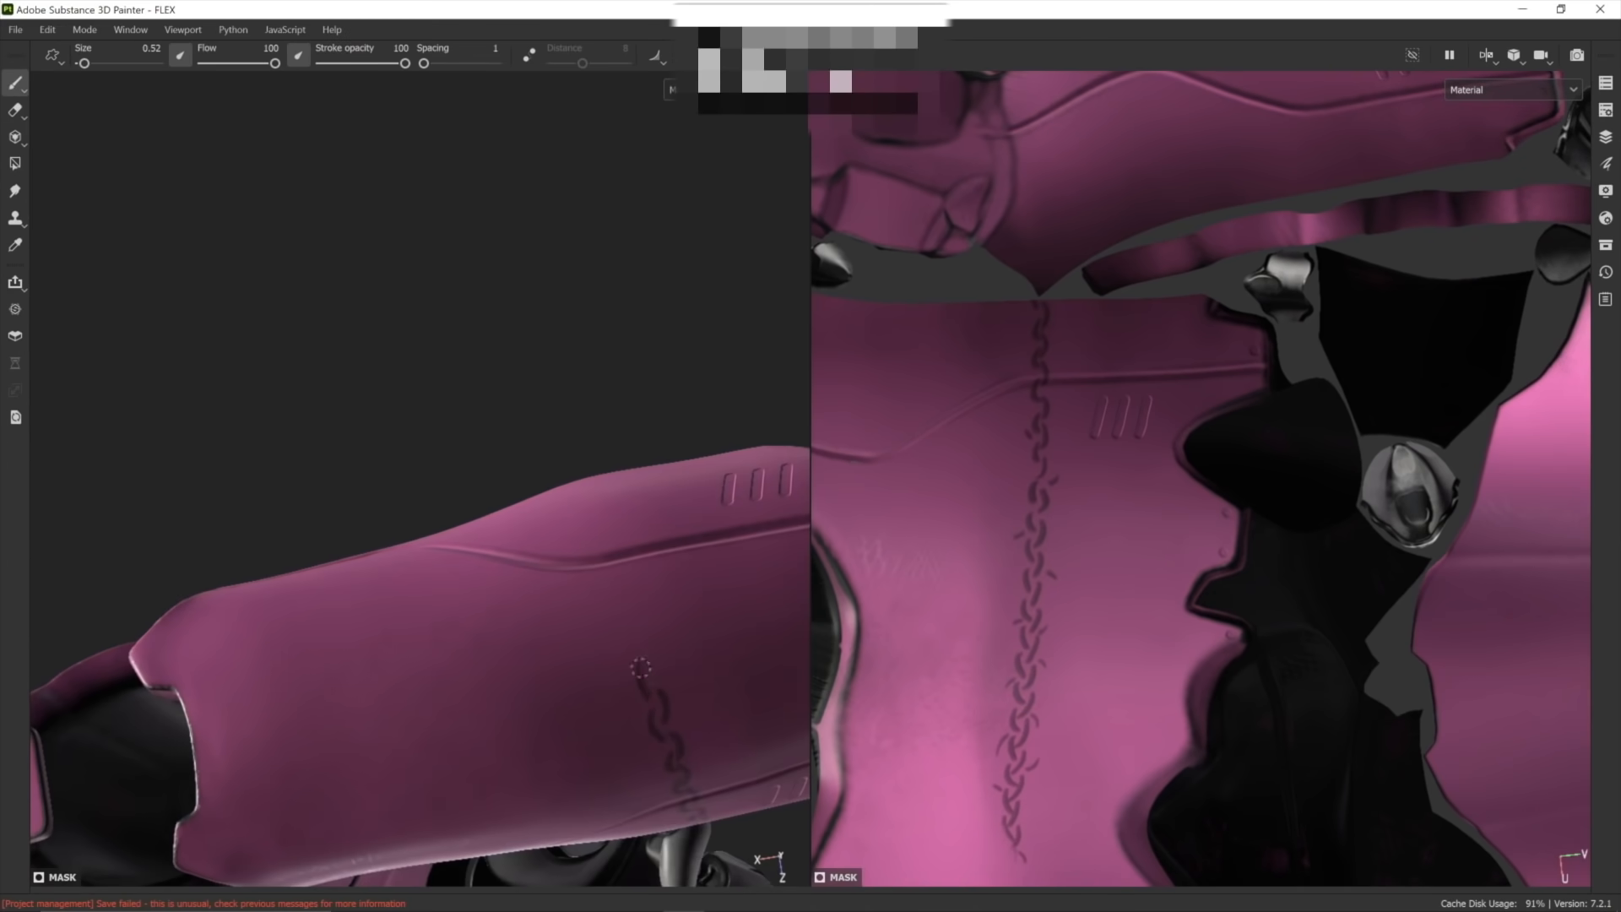
Examine the chain drawing around the pink upper arm in Substance Painter's 3D view and on the Unreal Engine character
left_click_drag(657, 667, 715, 661, "alt")
left_click_drag(626, 594, 595, 612, "alt")
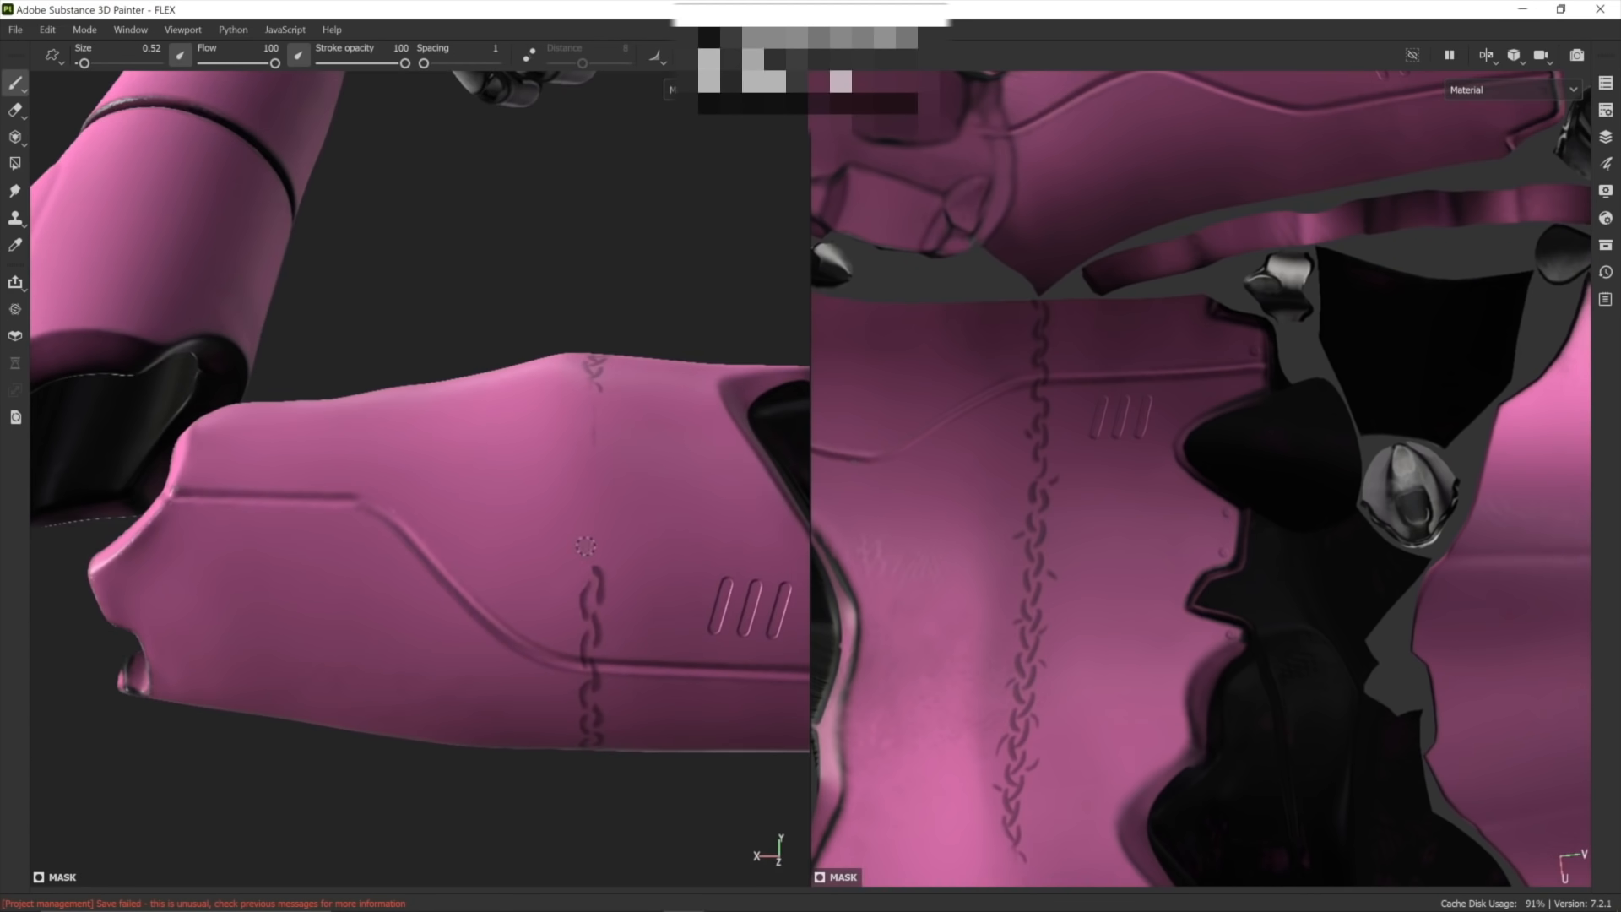
key("F2")
left_click_drag(629, 501, 963, 530, "alt")
left_click_drag(254, 553, 232, 574, "alt")
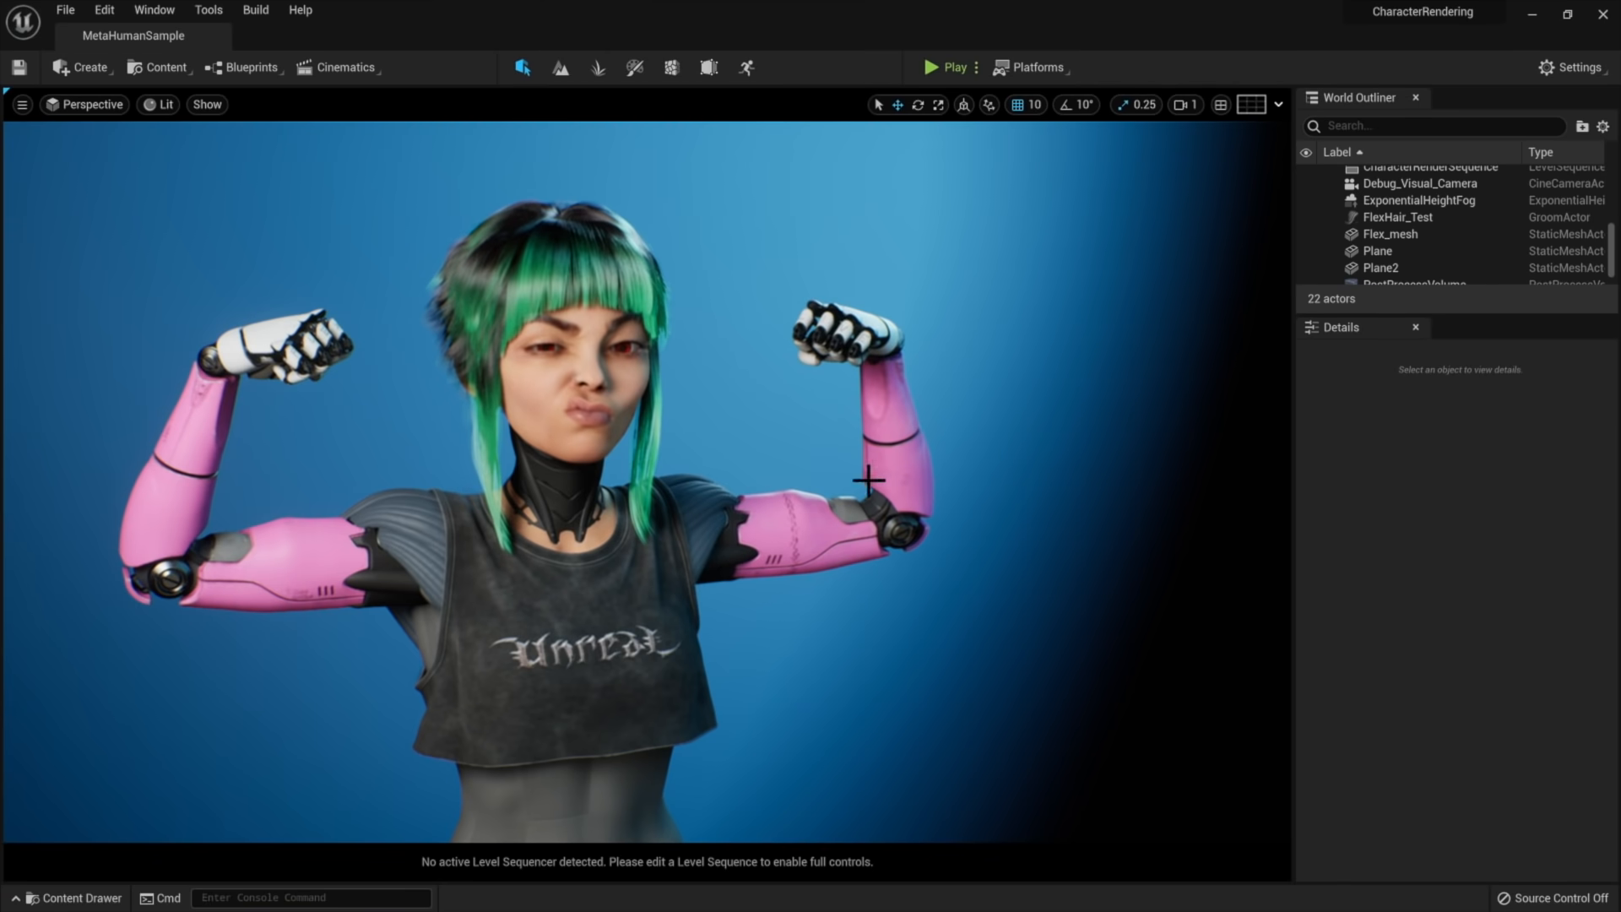
right_click_drag(733, 515, 490, 511)
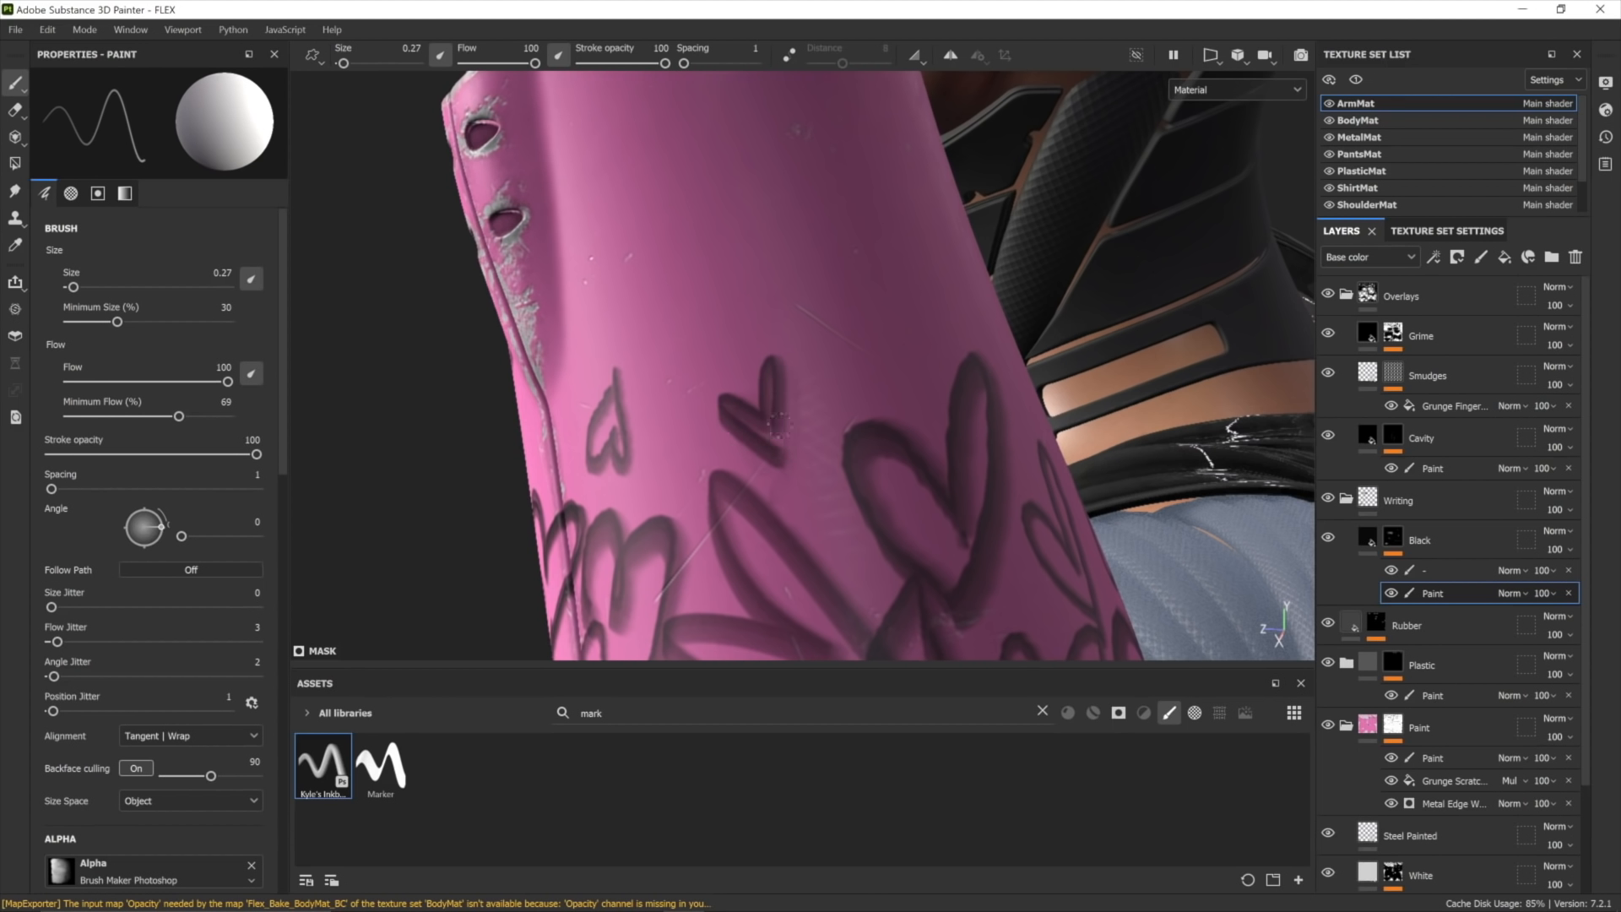
Switch to Substance Painter and draw a small heart above the doodles on the pink forearm in the Black layer's mask
left_click_drag(779, 425, 780, 452)
right_click_drag(780, 422, 764, 195, "alt")
middle_click_drag(765, 194, 705, 147, "alt")
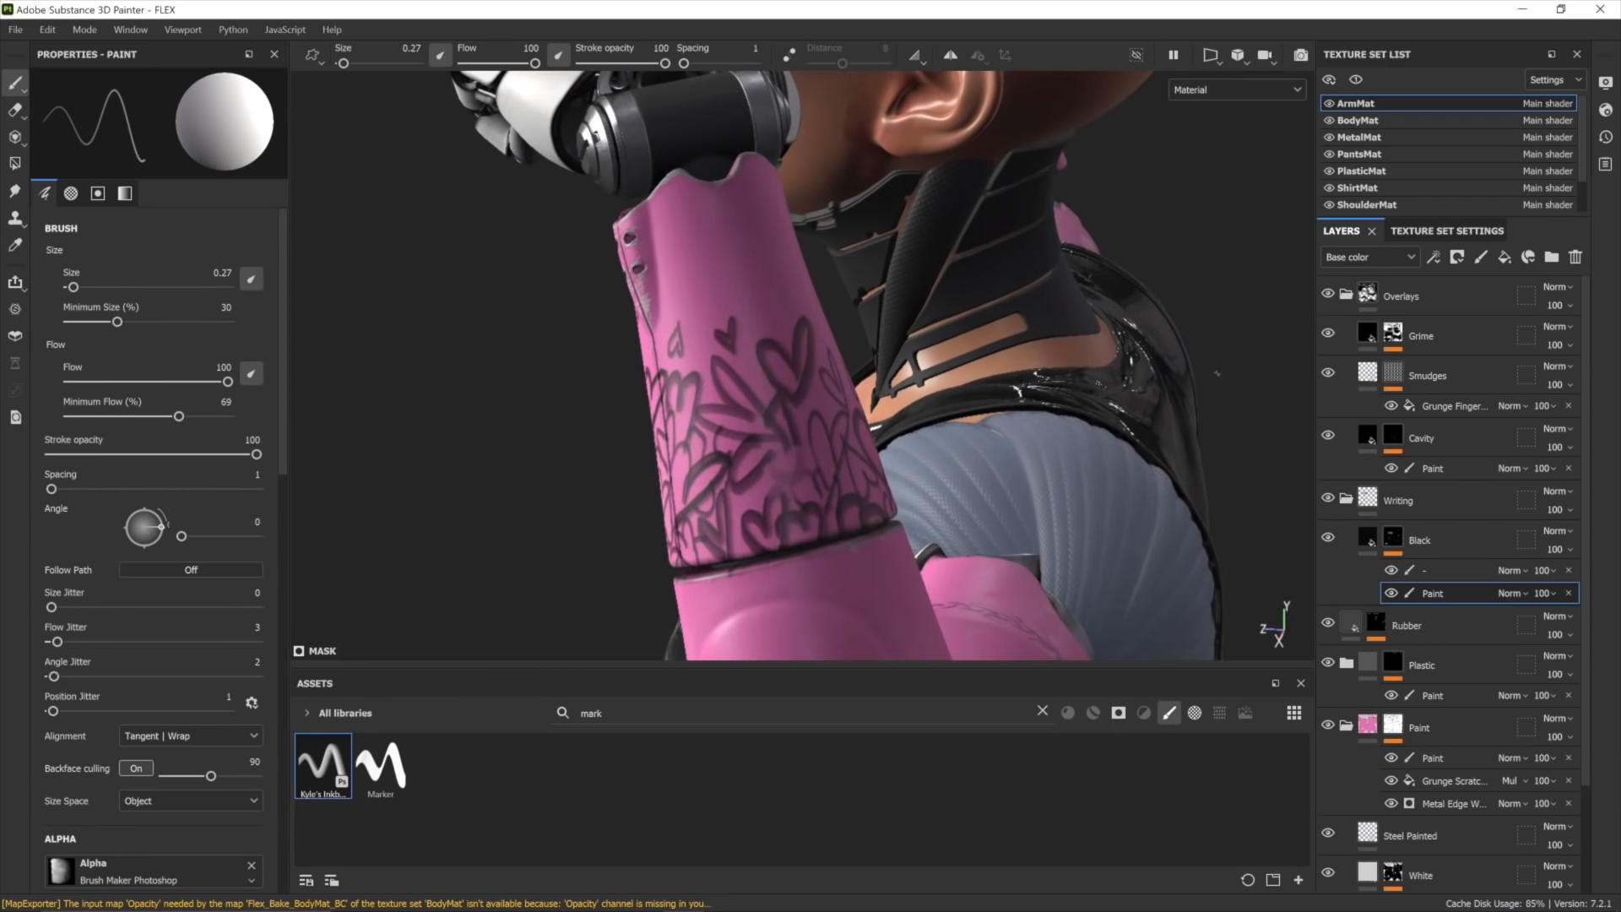
key("e")
key("1")
left_click_drag(797, 473, 797, 554, "alt")
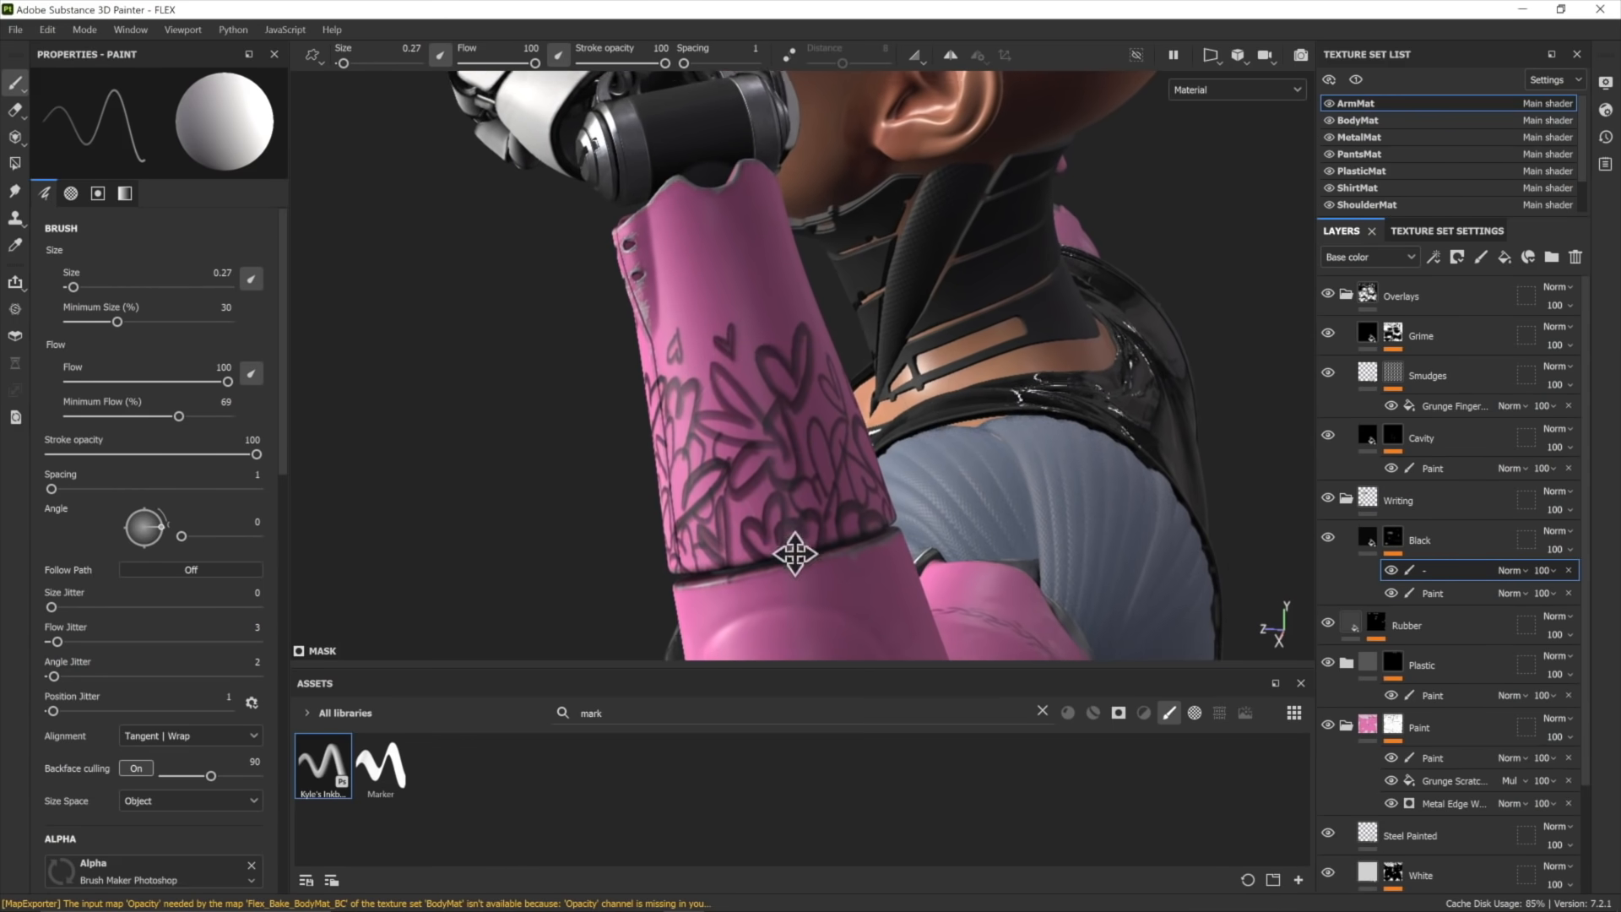
right_click_drag(797, 554, 752, 423, "alt")
left_click_drag(752, 422, 927, 532, "alt")
right_click_drag(926, 532, 1012, 413, "alt")
mouse_move(1013, 413)
left_mouse_down("alt")
mouse_move(377, 529)
mouse_move(1259, 384)
mouse_move(1031, 482)
mouse_move(879, 509)
mouse_move(1169, 554)
mouse_move(1109, 562)
left_mouse_up("alt")
mouse_move(1109, 561)
middle_mouse_down("alt")
mouse_move(1084, 617)
mouse_move(971, 515)
middle_mouse_up("alt")
right_click_drag(971, 515, 942, 570, "alt")
key("2")
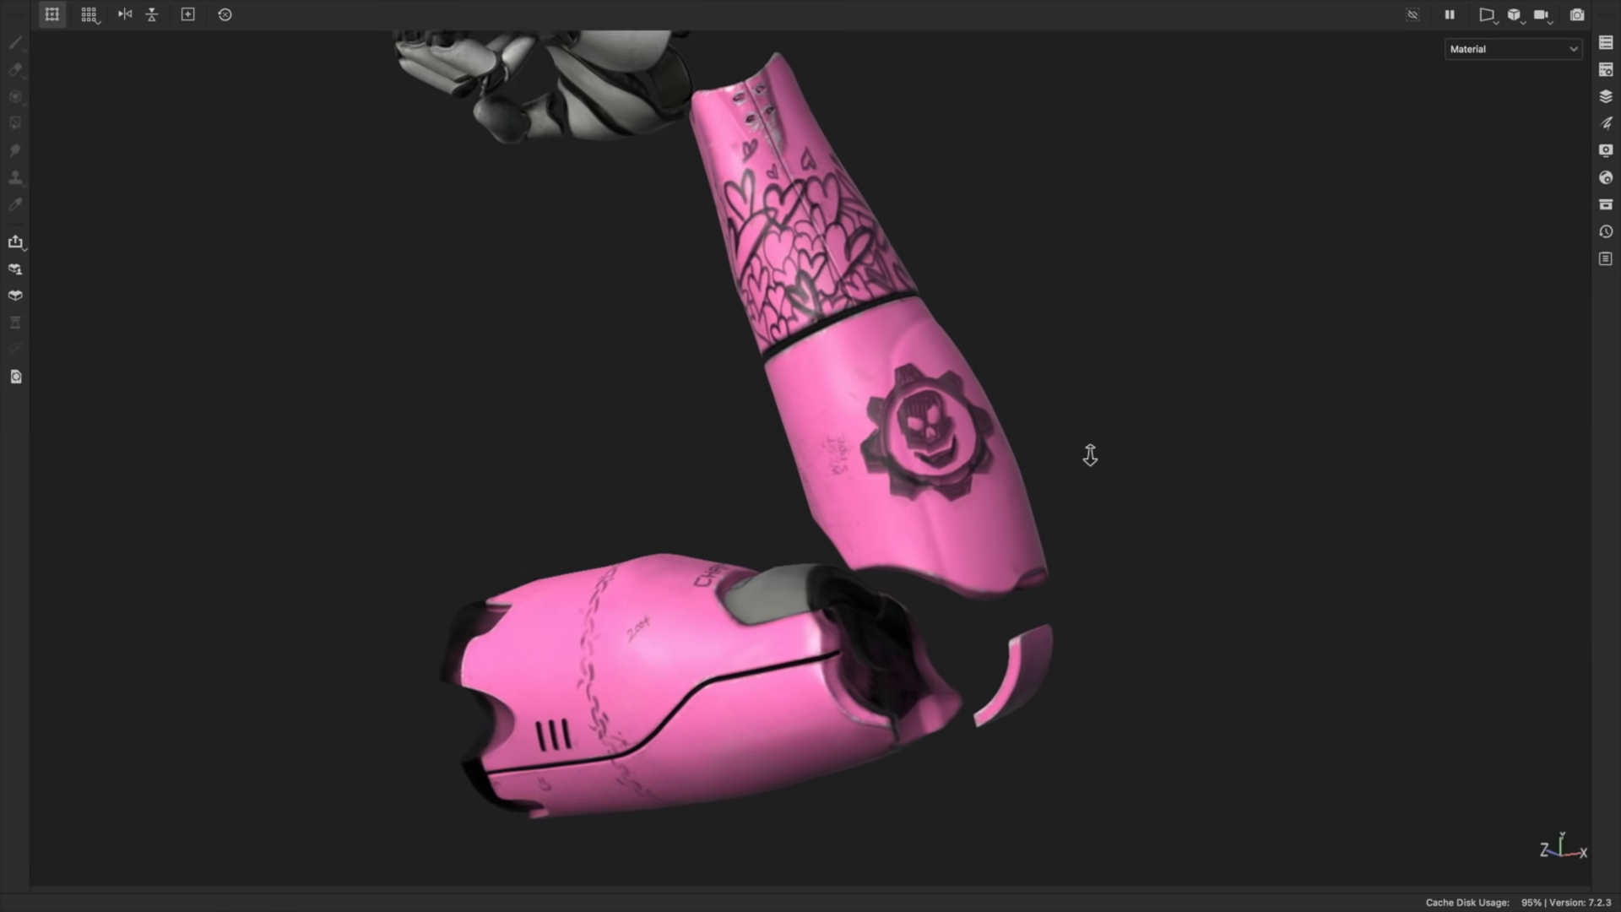
Examine the hand-drawn markings and paint wear all around the pink arm, in Substance Painter and on the Unreal Engine character
scroll(1086, 453, "up", 5)
left_click_drag(1031, 602, 928, 631, "alt")
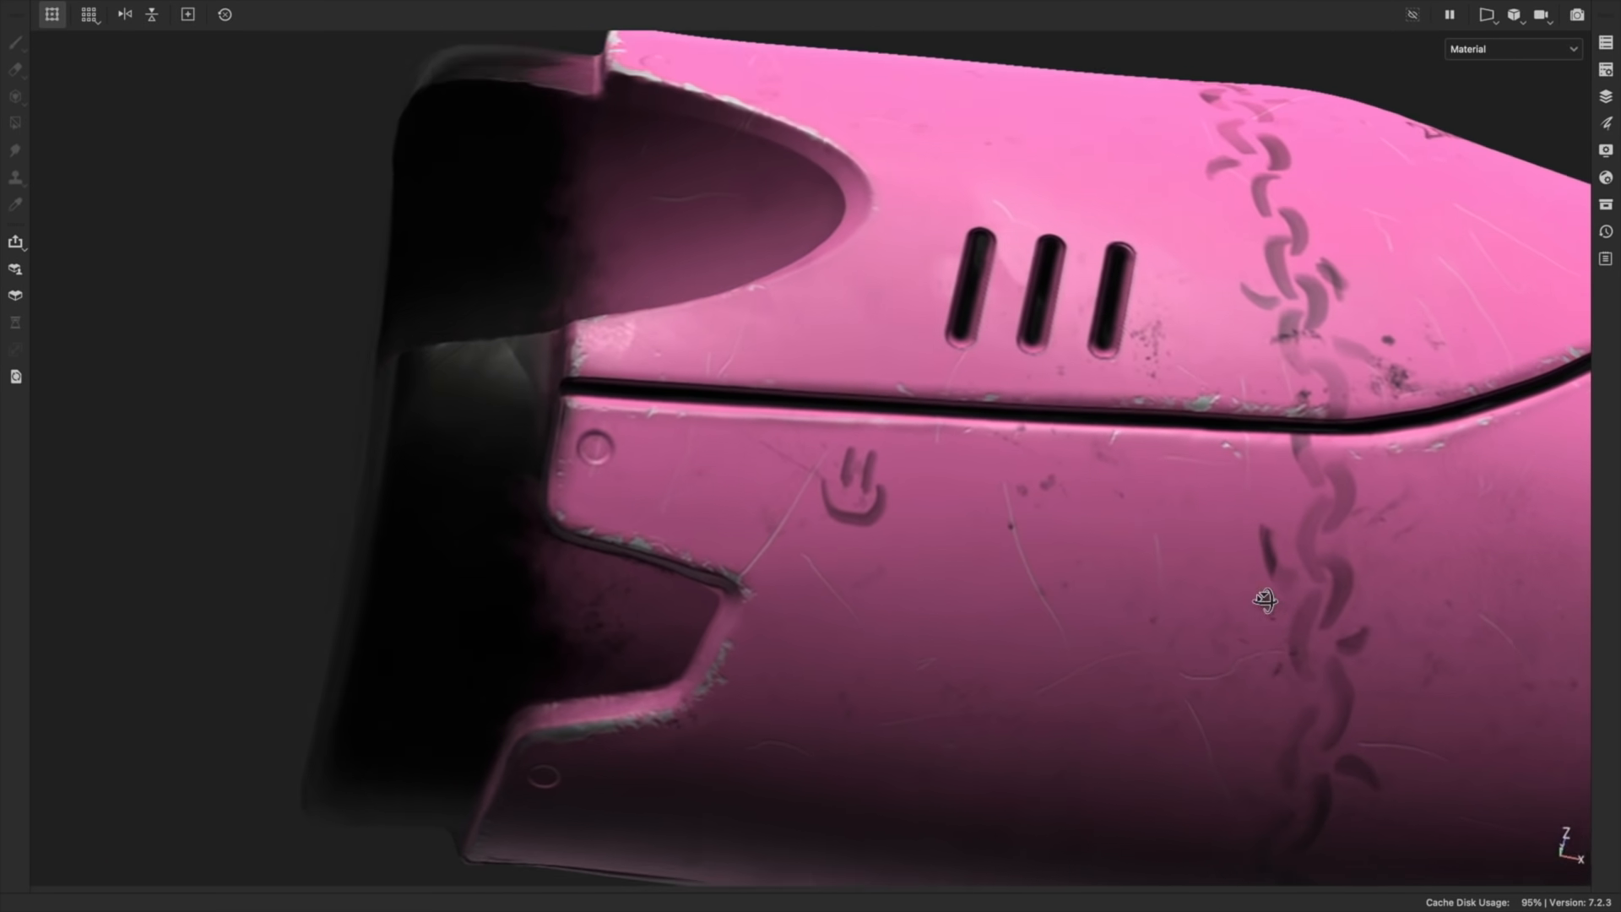
left_click_drag(1262, 597, 1389, 638, "alt")
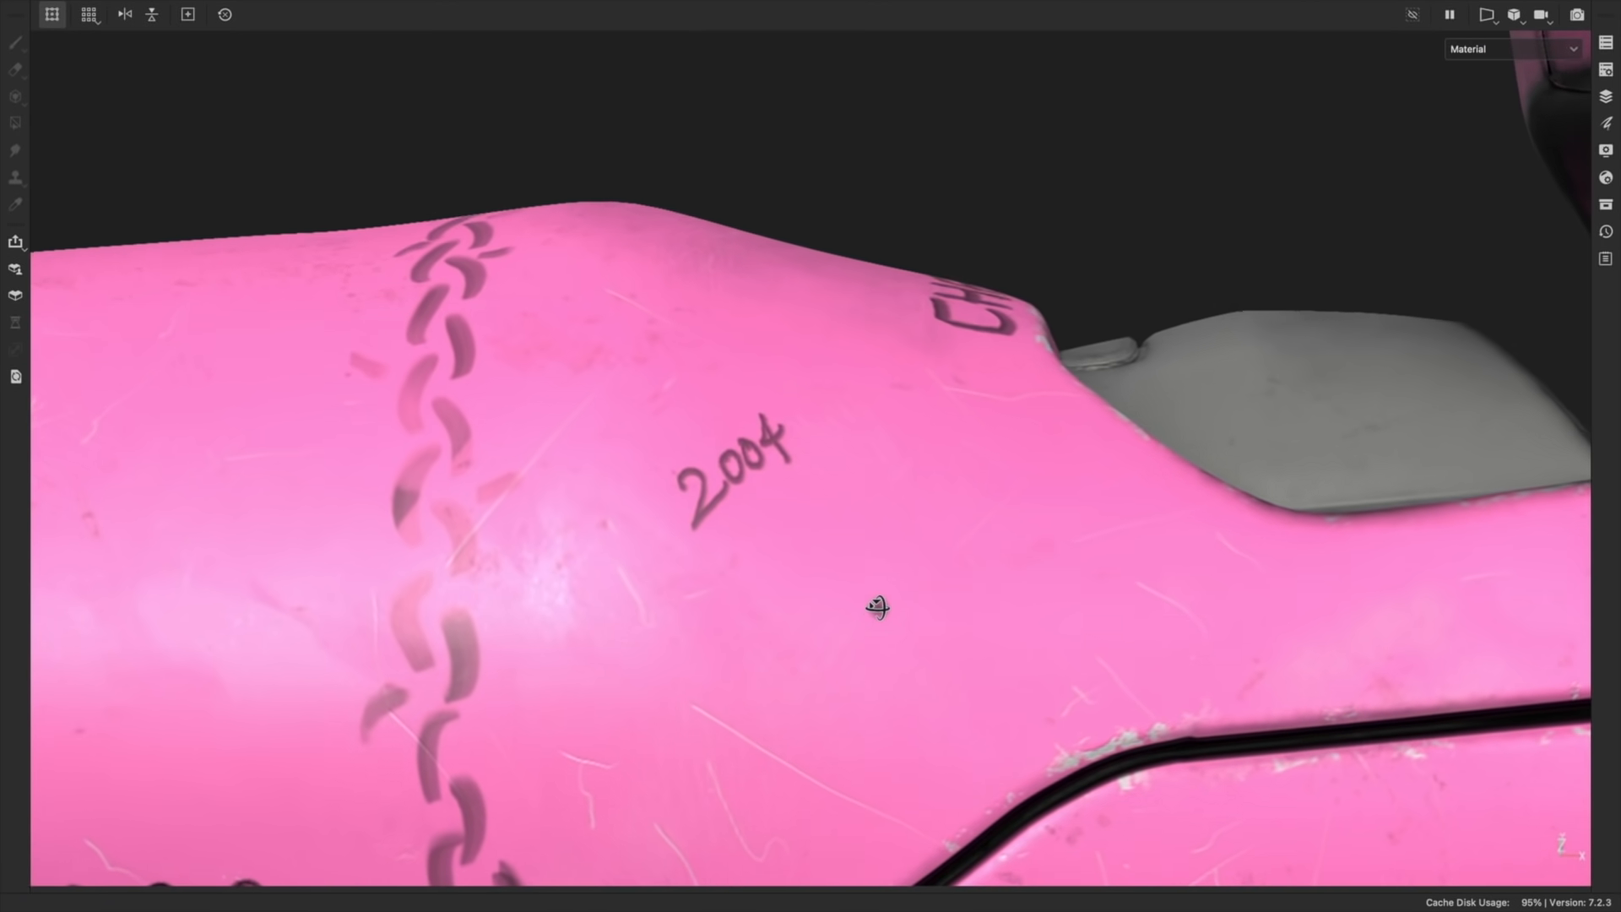
left_click_drag(876, 605, 736, 743, "alt")
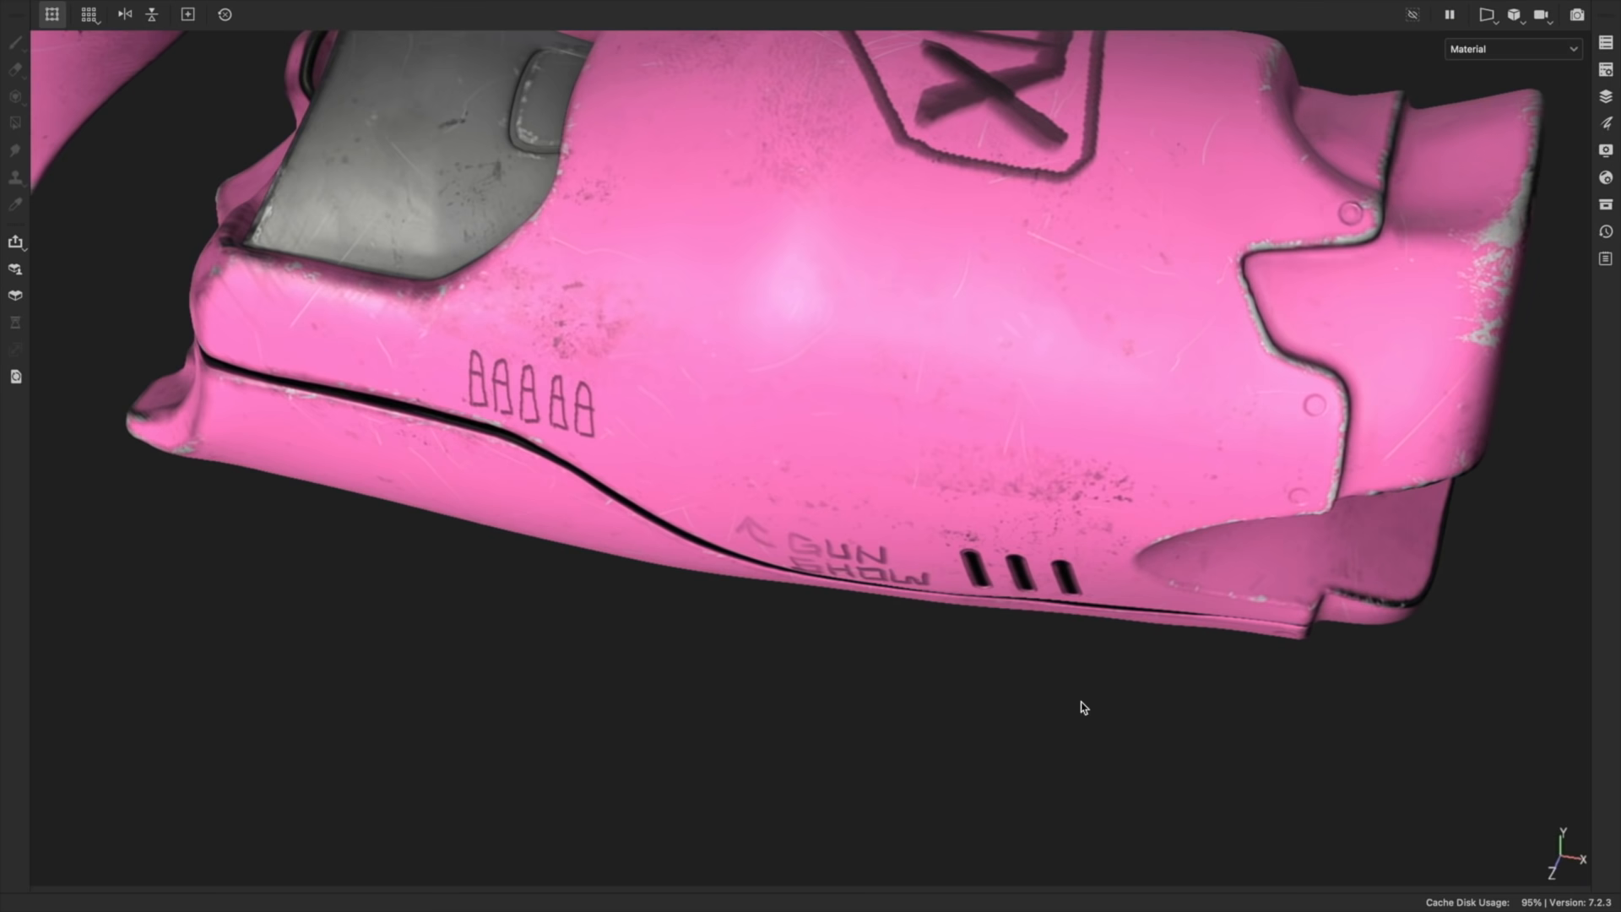
left_click_drag(1082, 706, 810, 268, "alt")
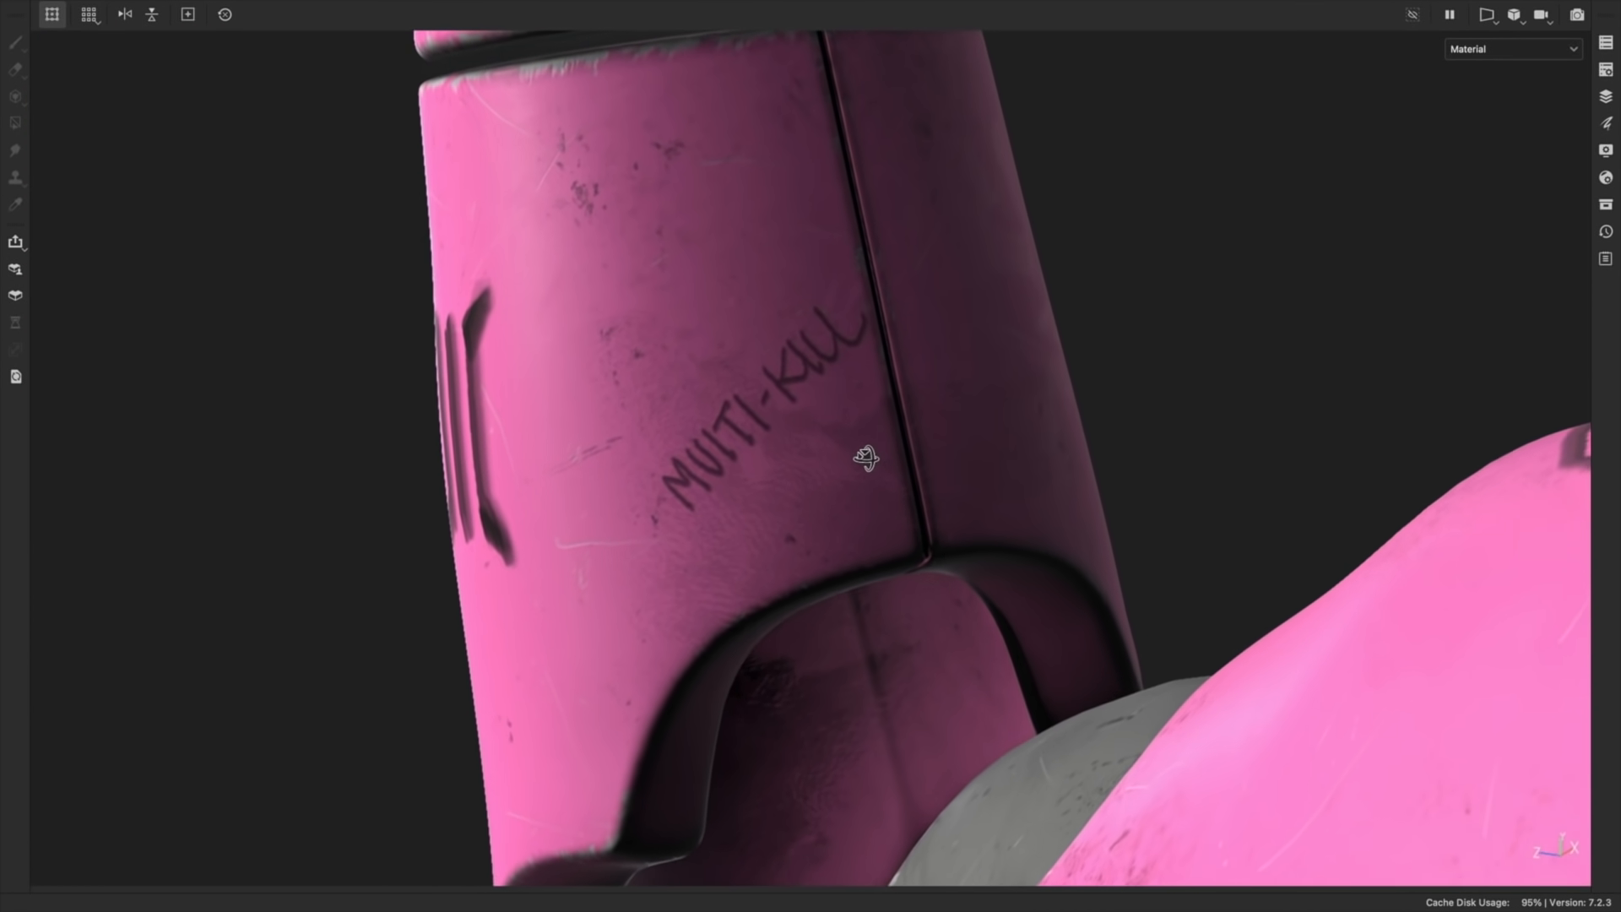
left_click_drag(846, 479, 831, 504, "alt")
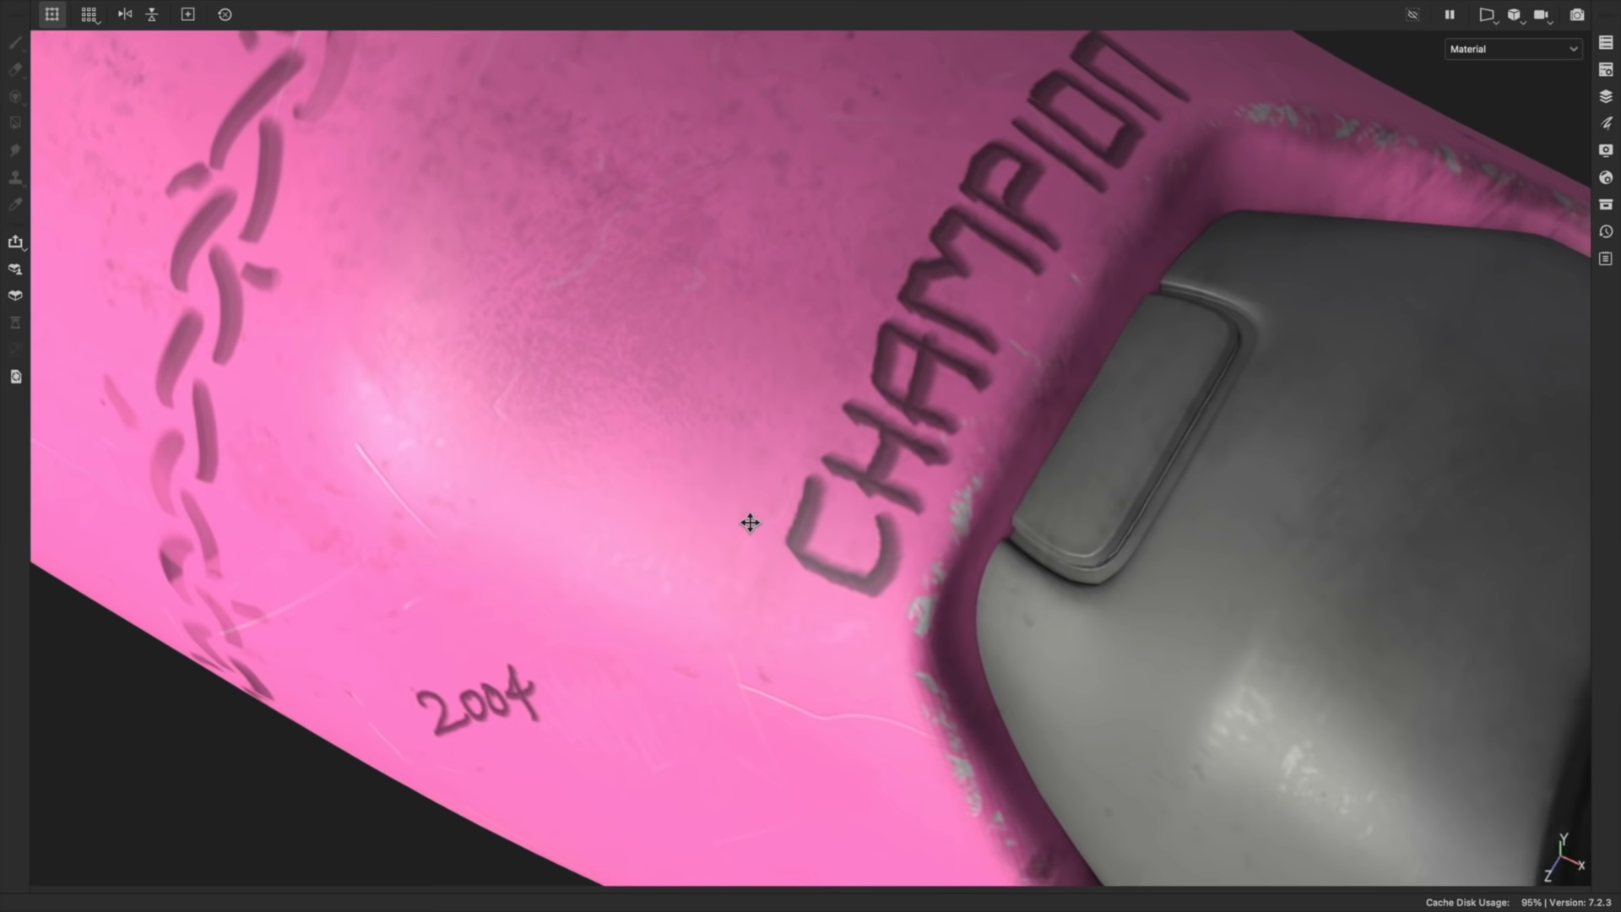
middle_click_drag(750, 521, 670, 590, "alt")
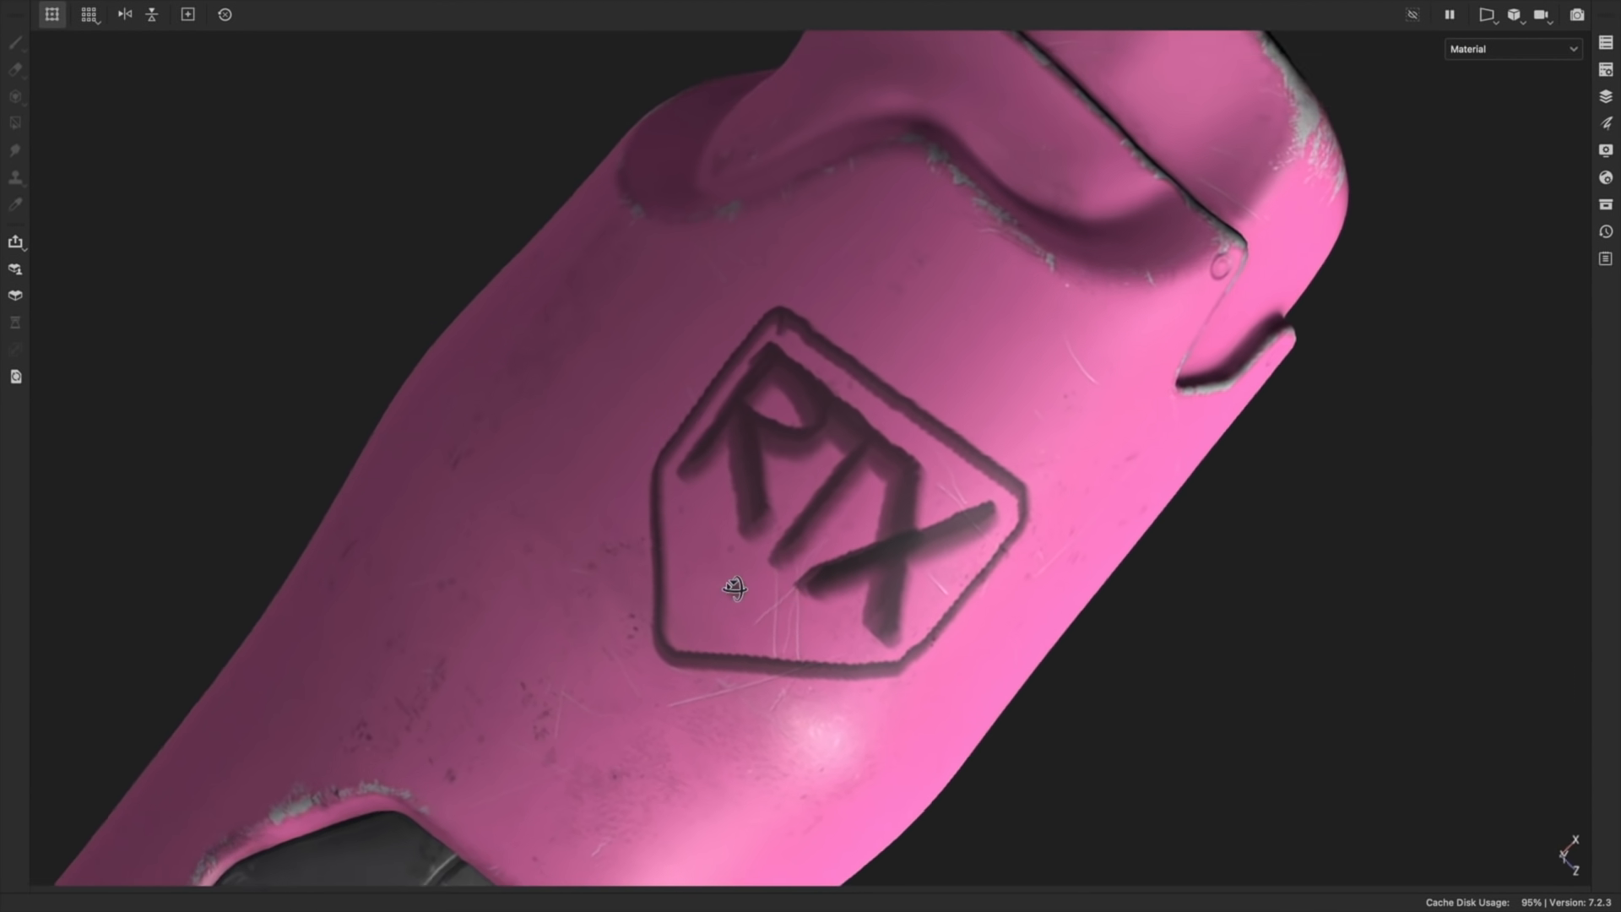
left_click_drag(738, 572, 758, 540, "alt")
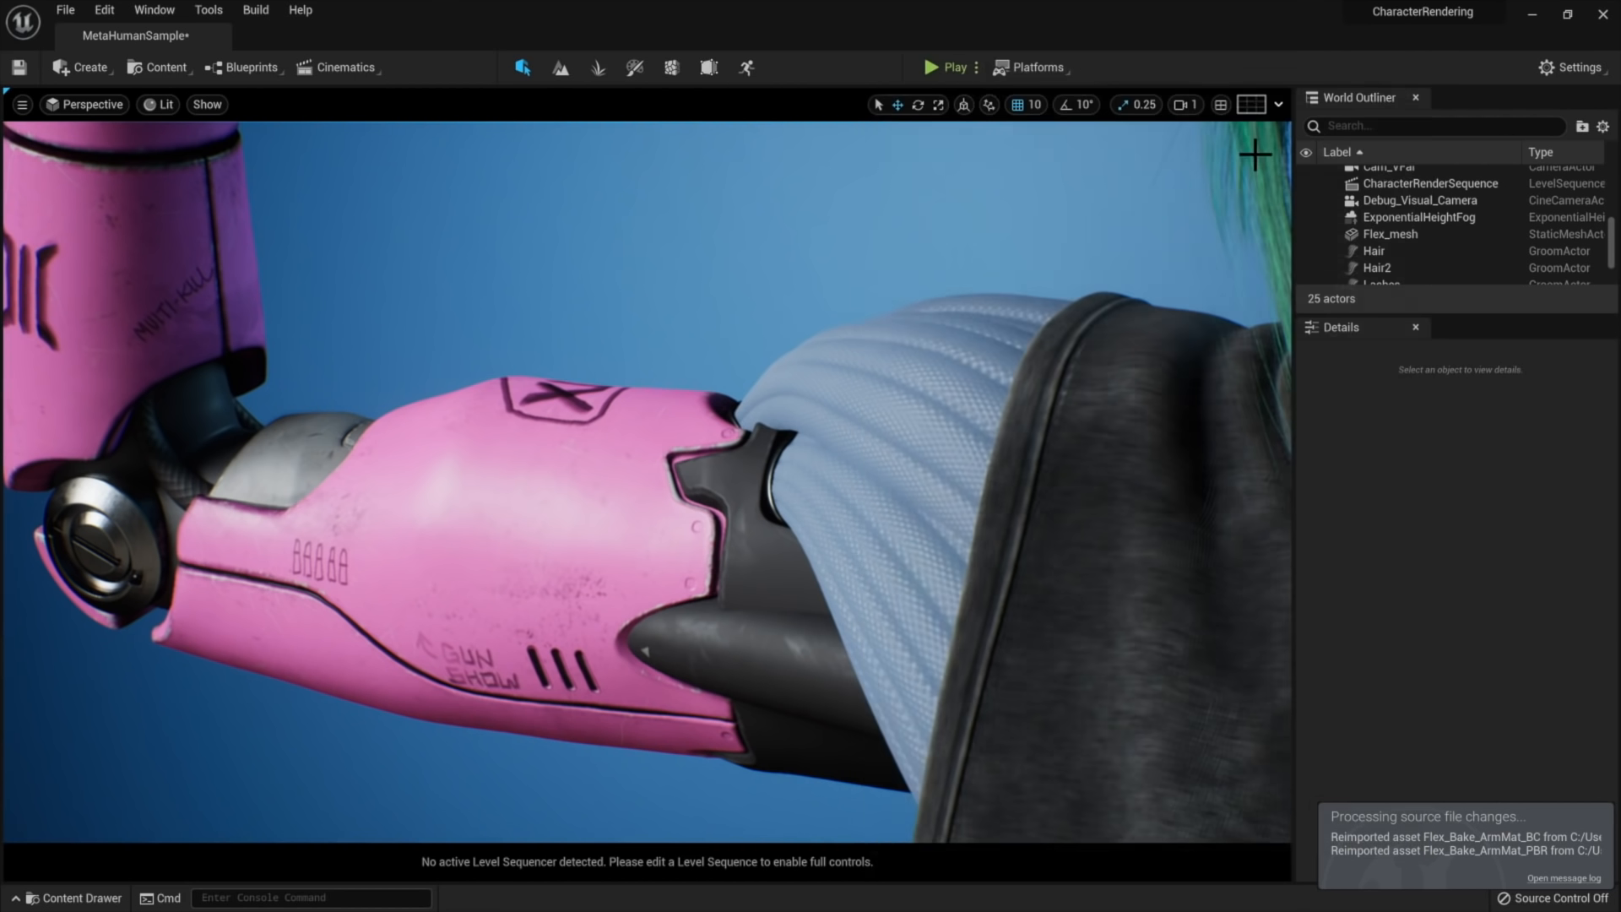
mouse_move(867, 429)
right_mouse_down()
mouse_move(897, 420)
mouse_move(853, 424)
mouse_move(867, 428)
right_mouse_up()
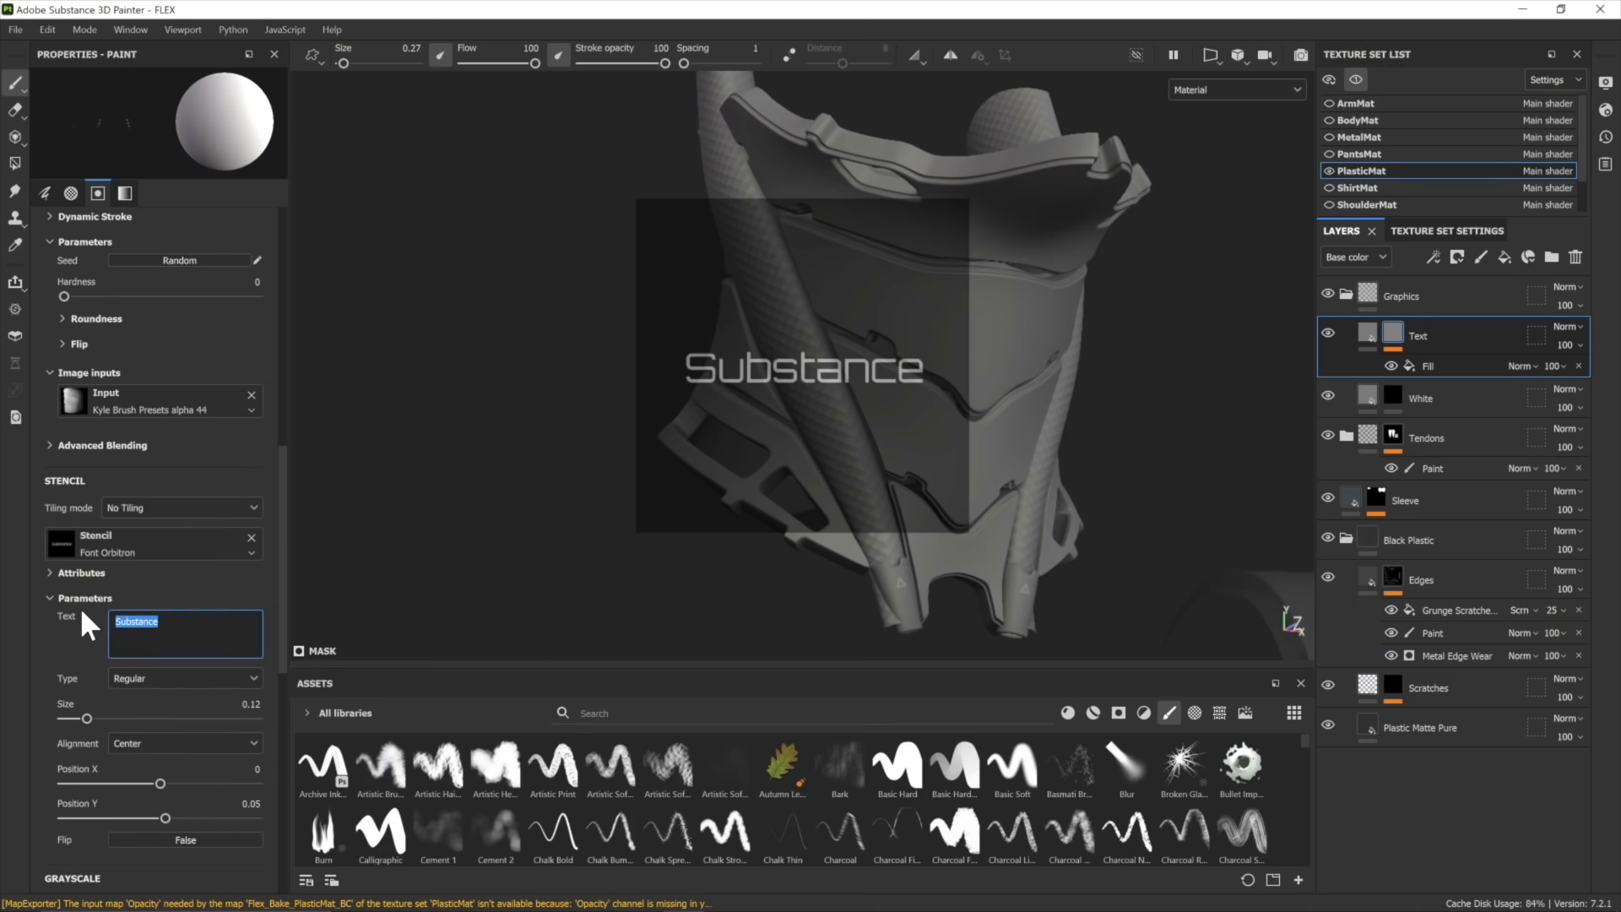
In Substance Painter, set the Font Orbitron stencil text to "Potomac Computer Systems" at size 0.06 for PlasticMat
type("Potomac Computer Systems")
left_click_drag(89, 717, 74, 715)
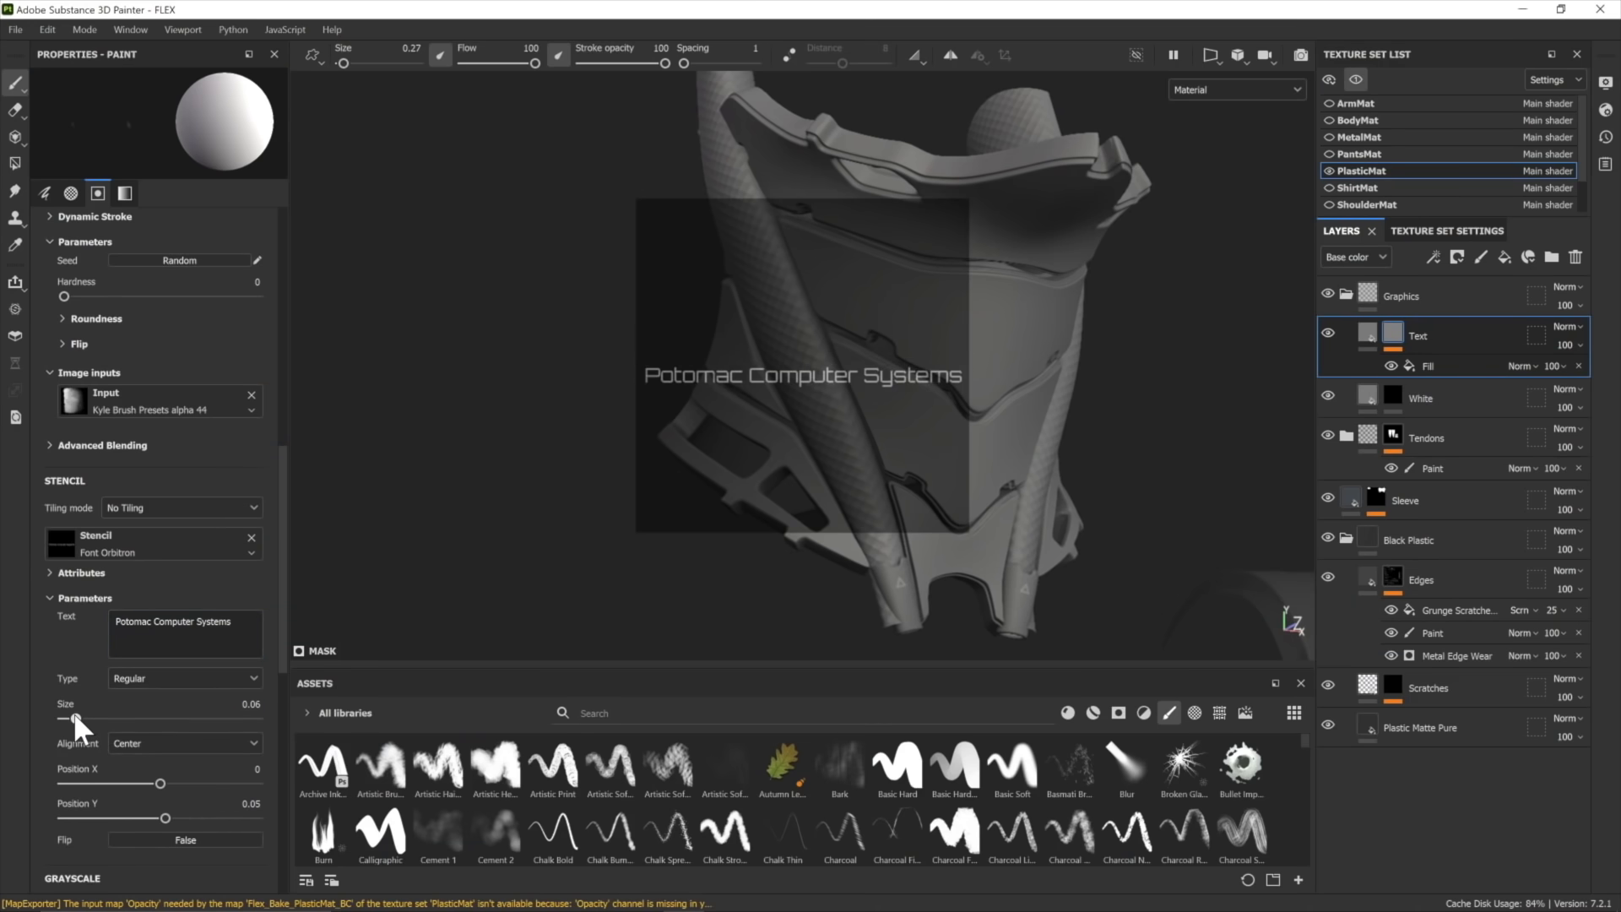
left_click(144, 679)
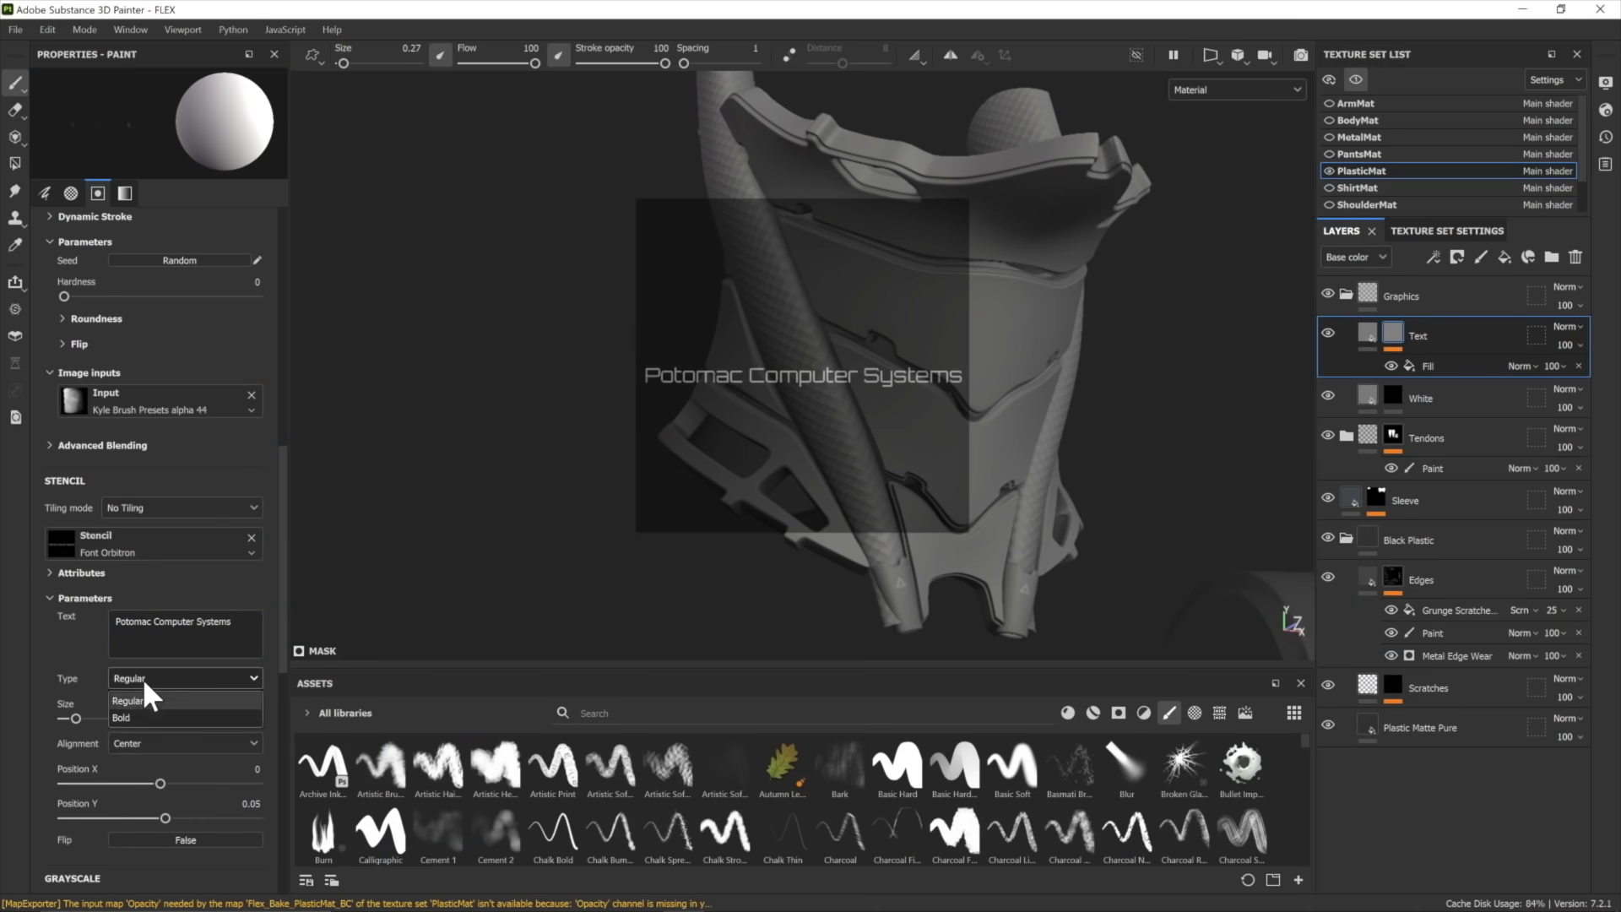
left_click(145, 710)
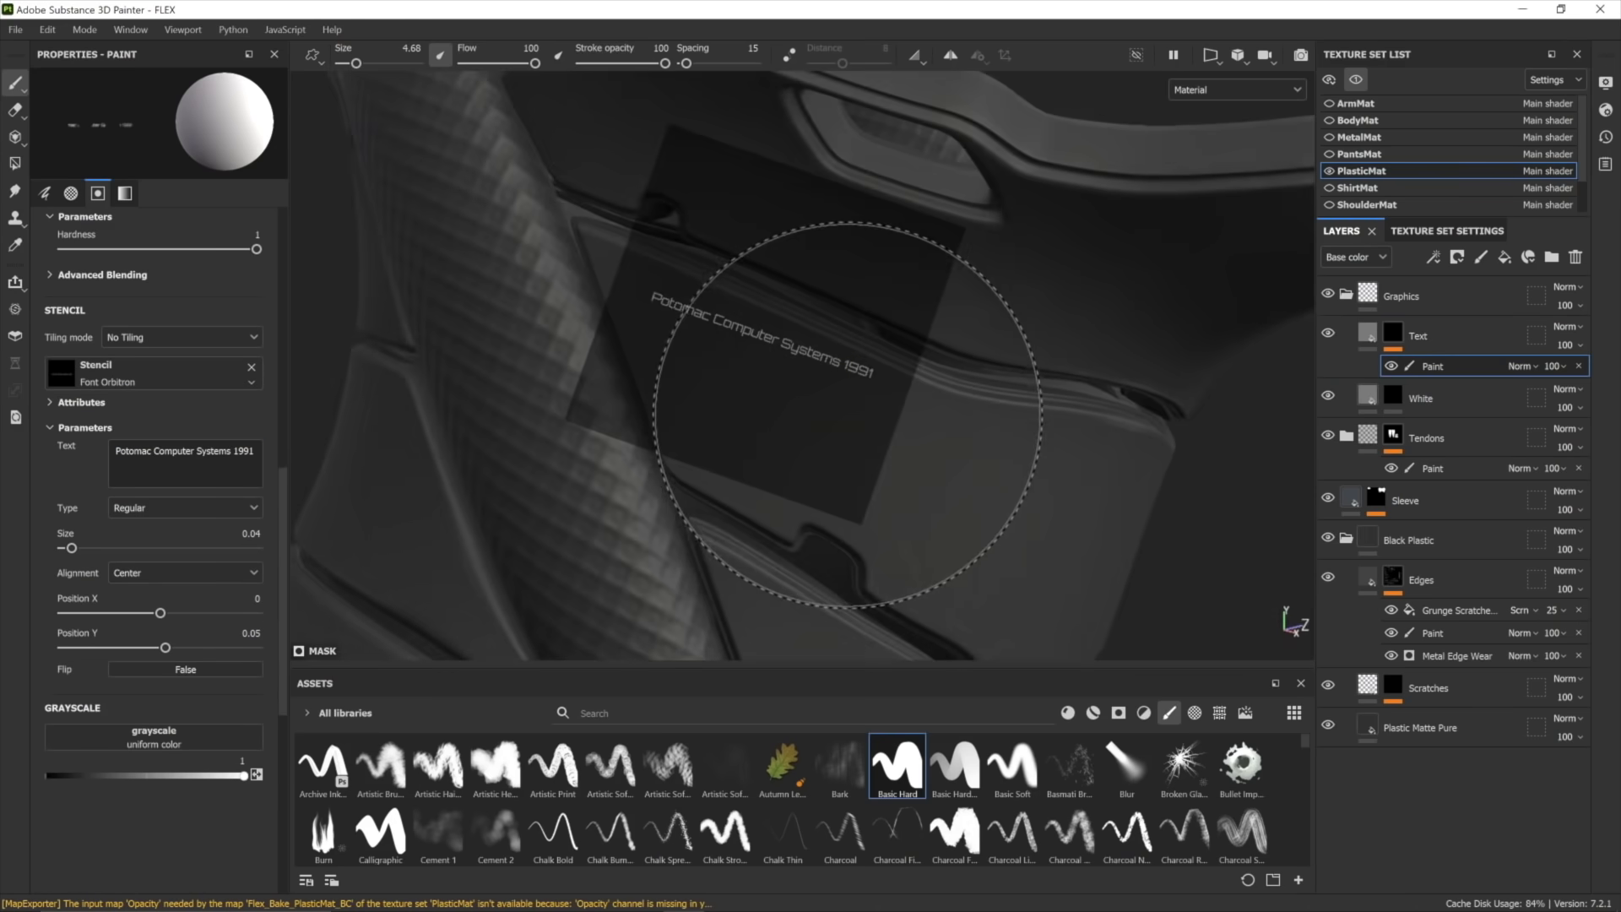
Stamp "Potomac Computer Systems 1991" and "1991-2021" onto the black neck plates on opposite sides in the Text layer's mask
left_click_drag(815, 405, 832, 428)
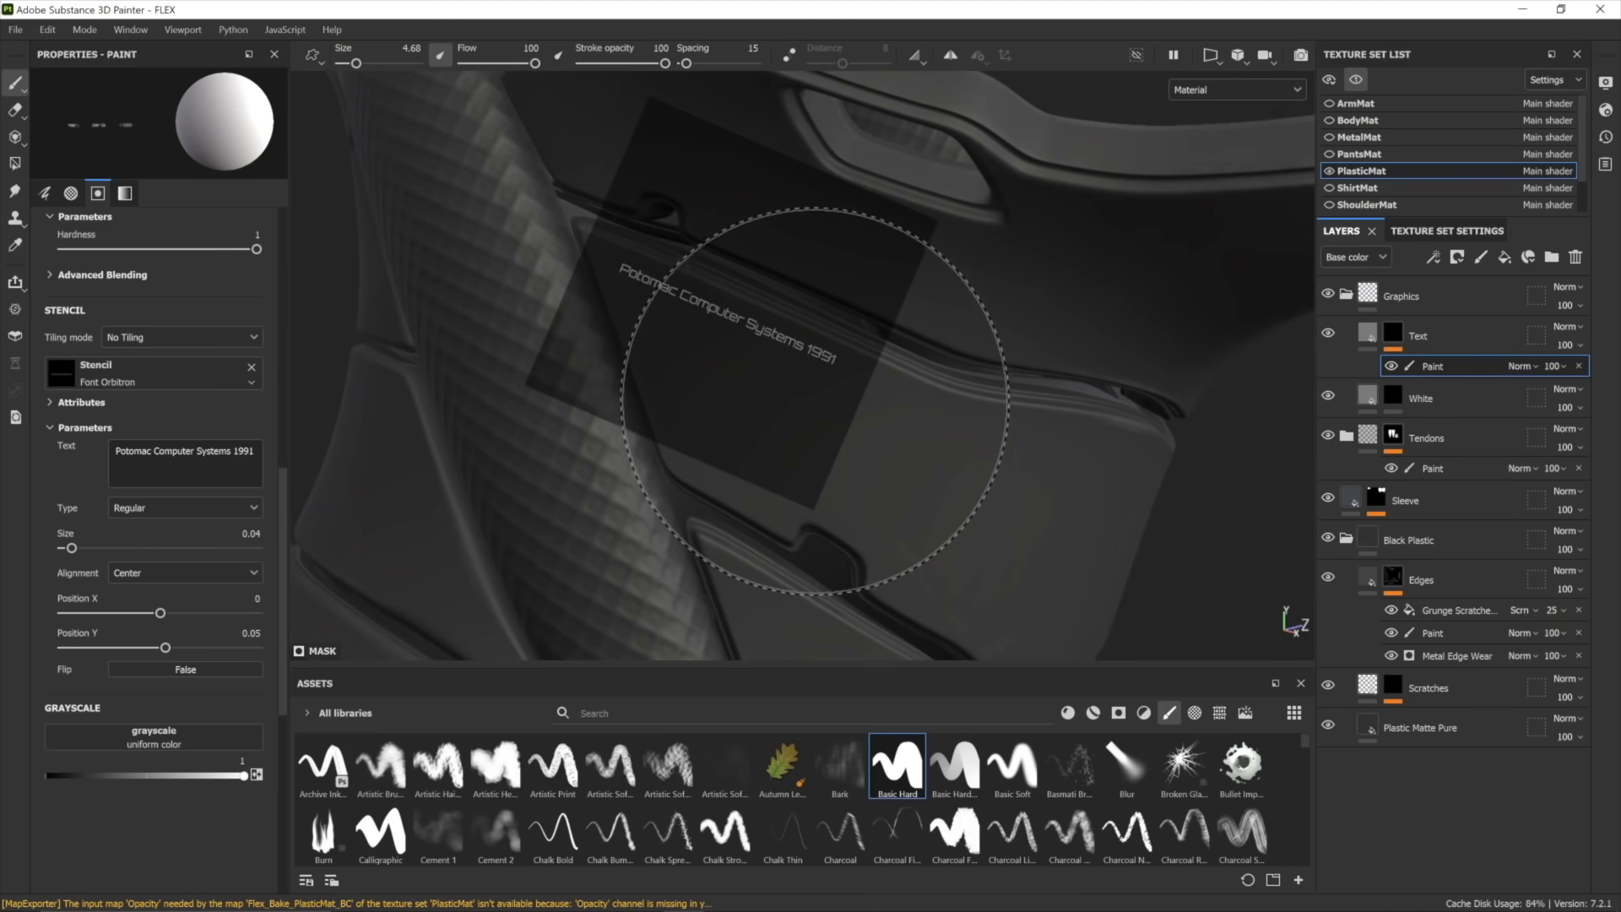
left_click(808, 366)
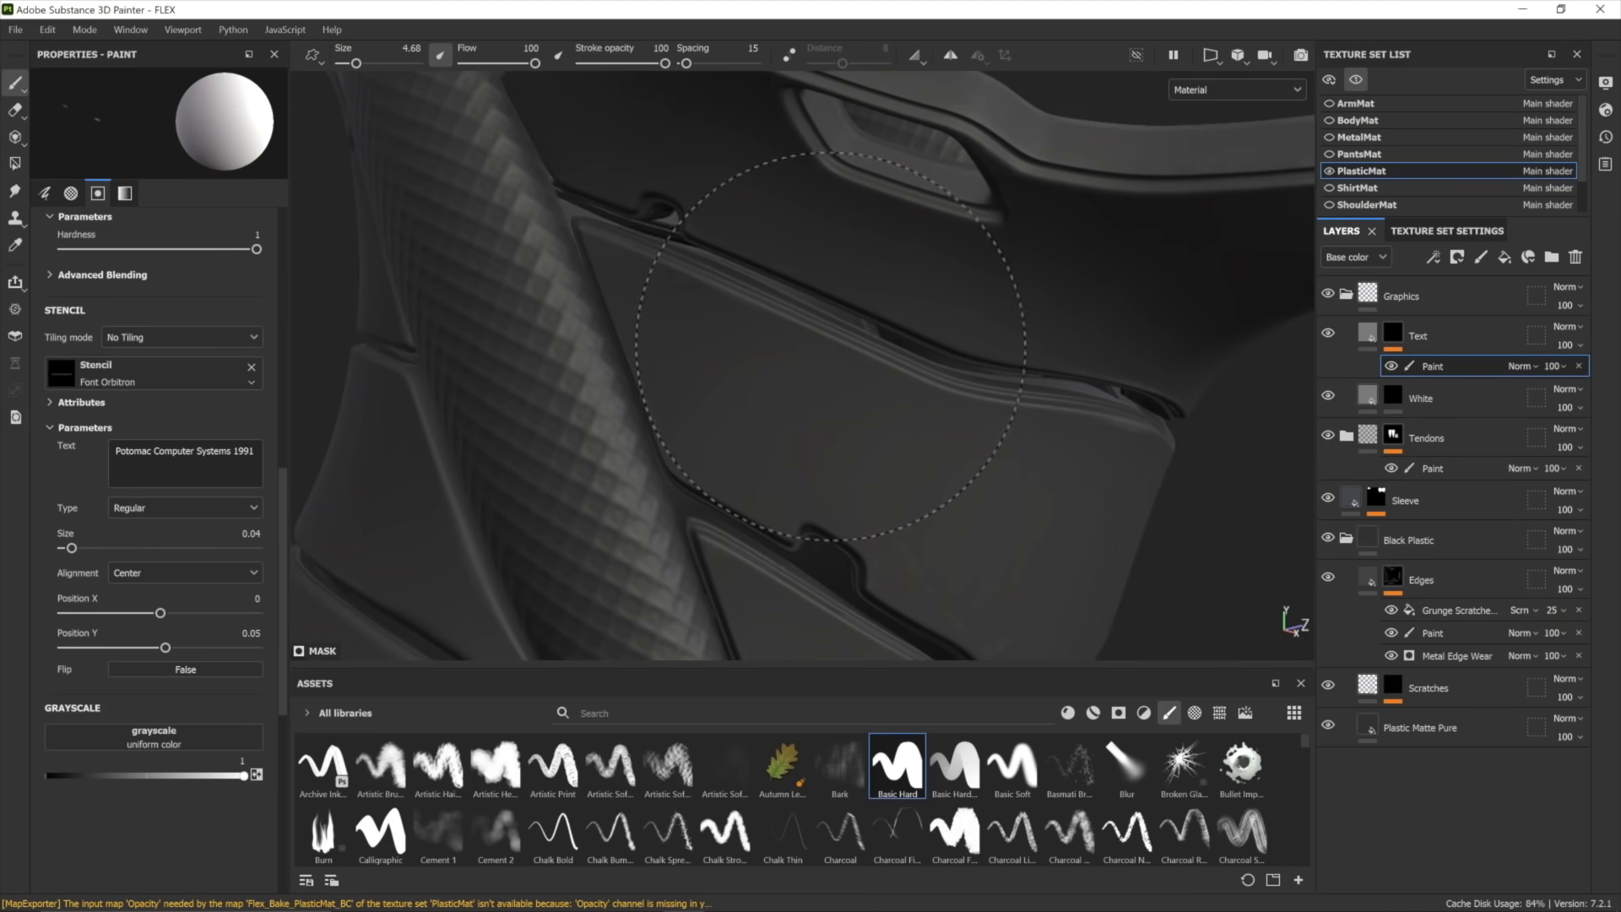
right_click_drag(1017, 474, 726, 318, "alt")
left_click_drag(726, 318, 777, 322, "alt")
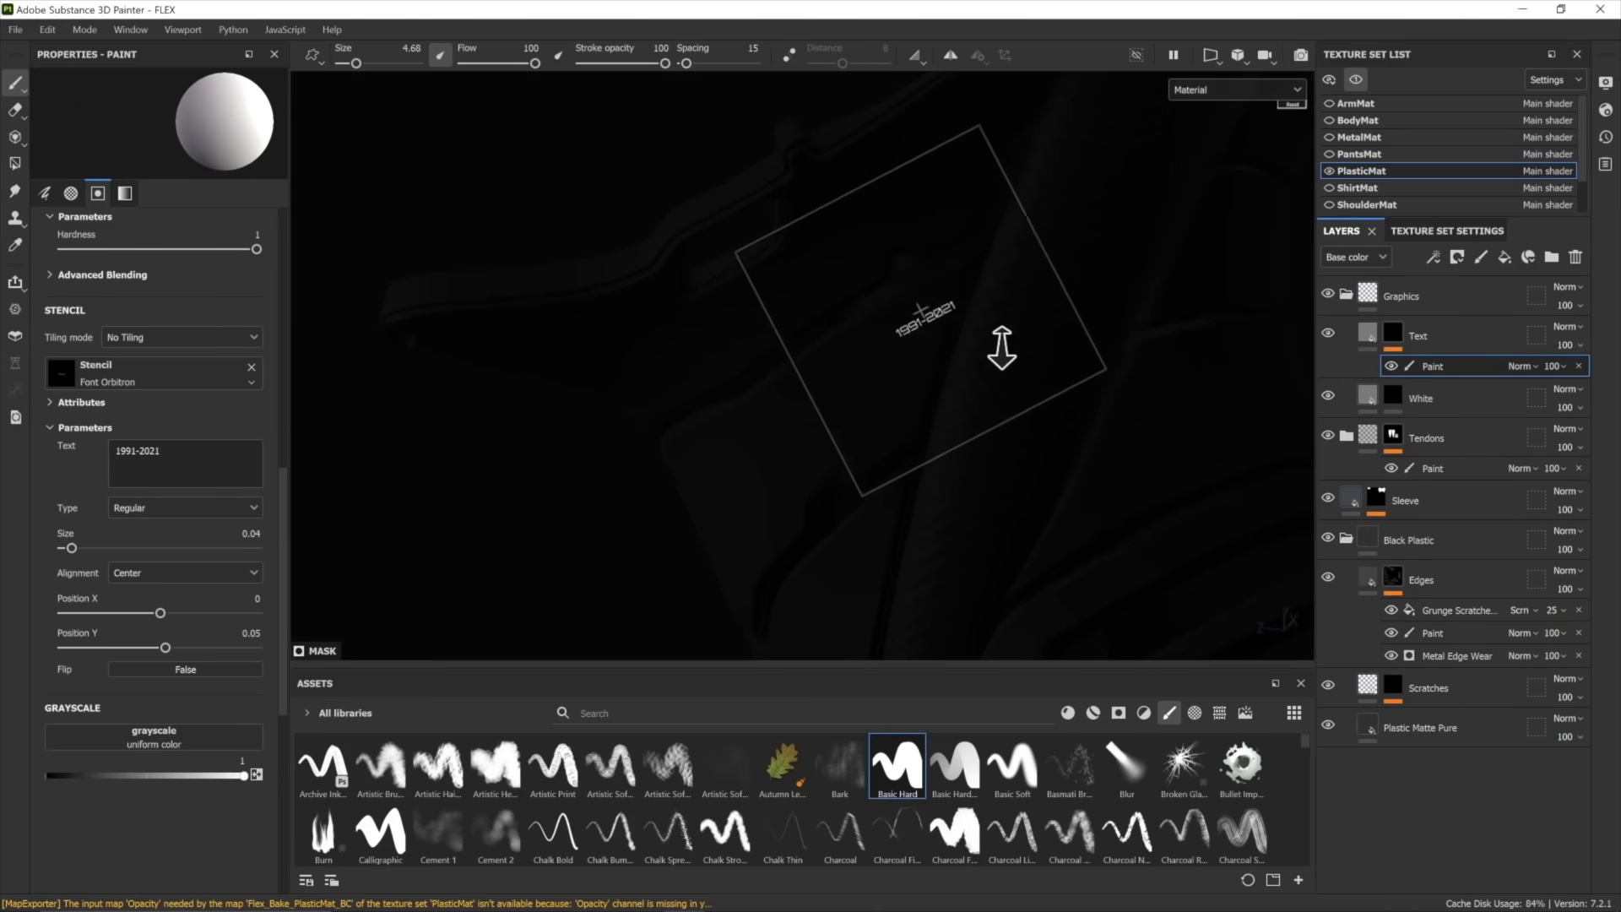
right_click_drag(1006, 347, 955, 344)
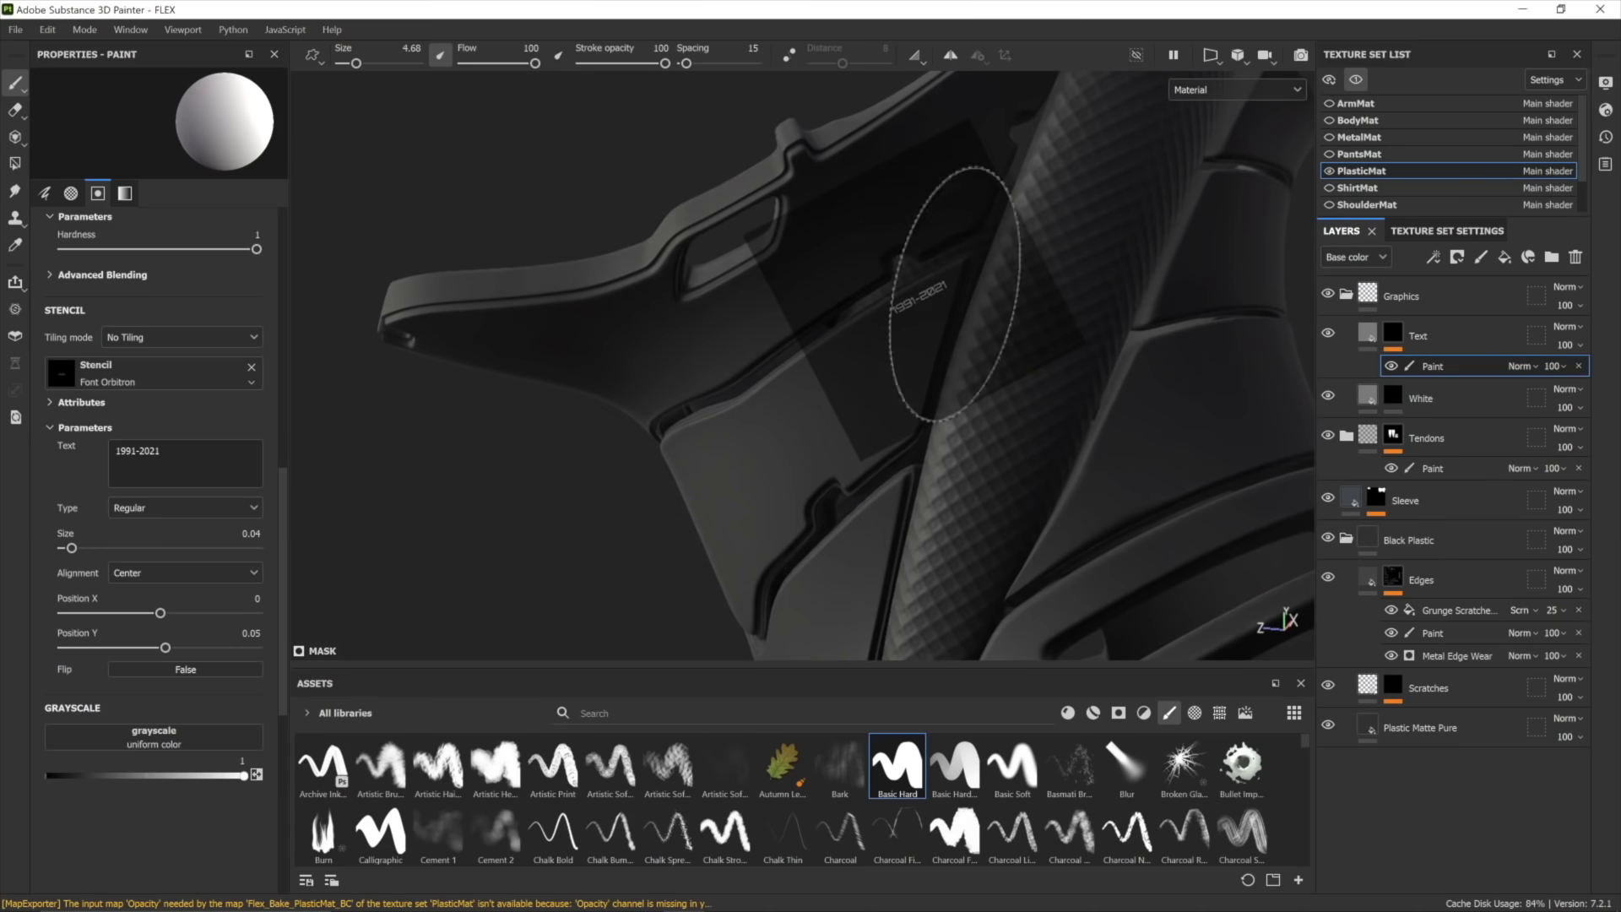
left_click(908, 336)
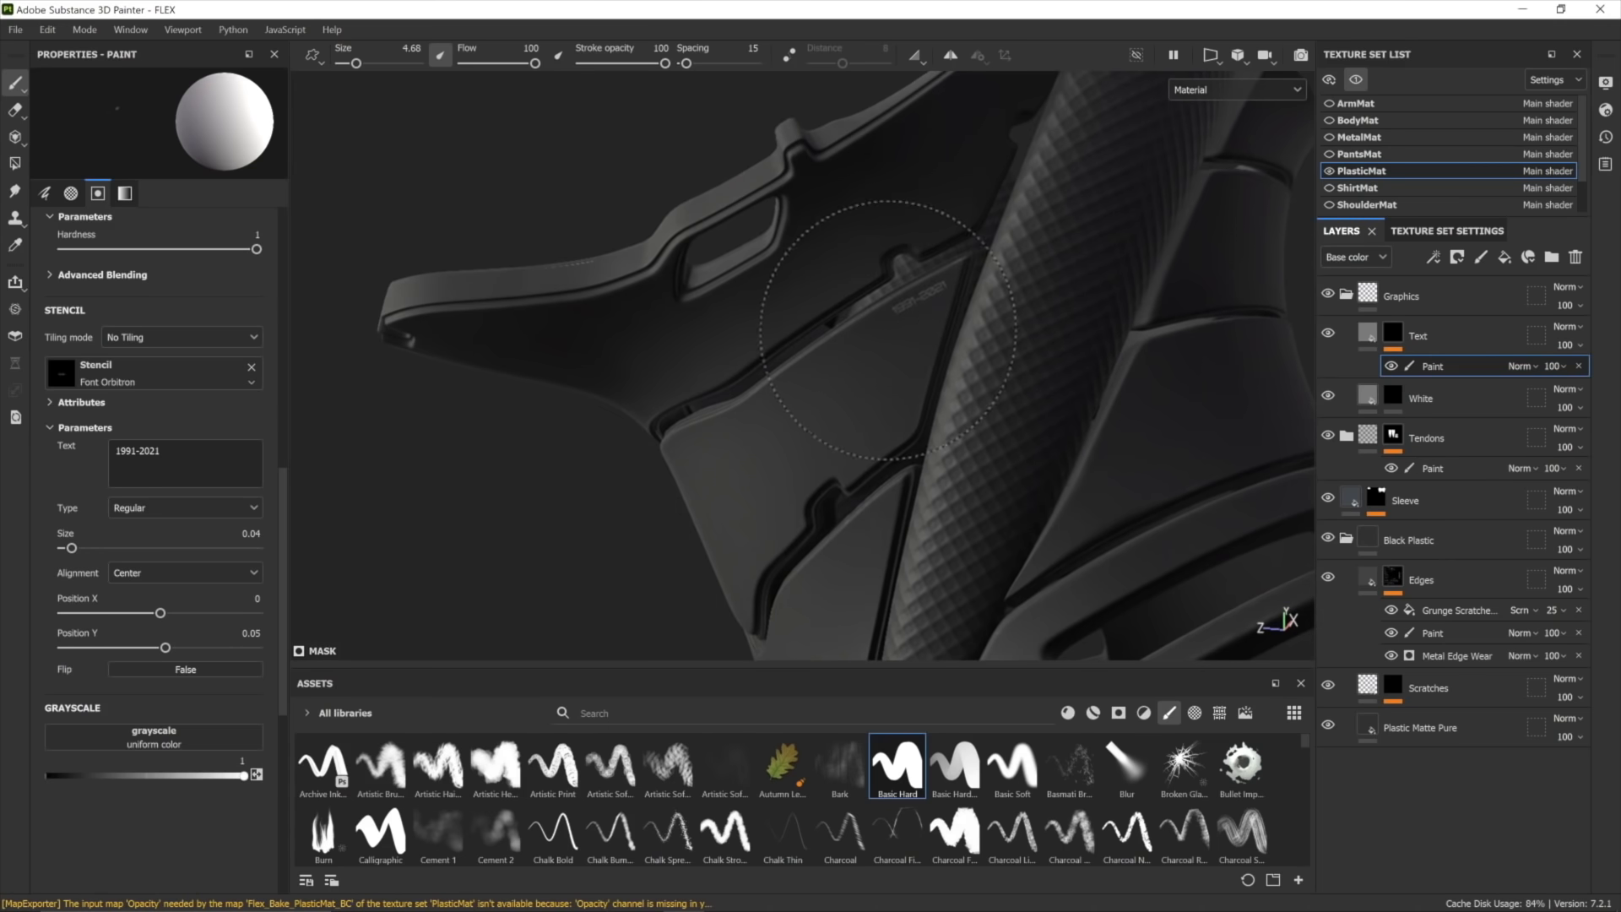
left_click_drag(886, 330, 870, 380, "alt")
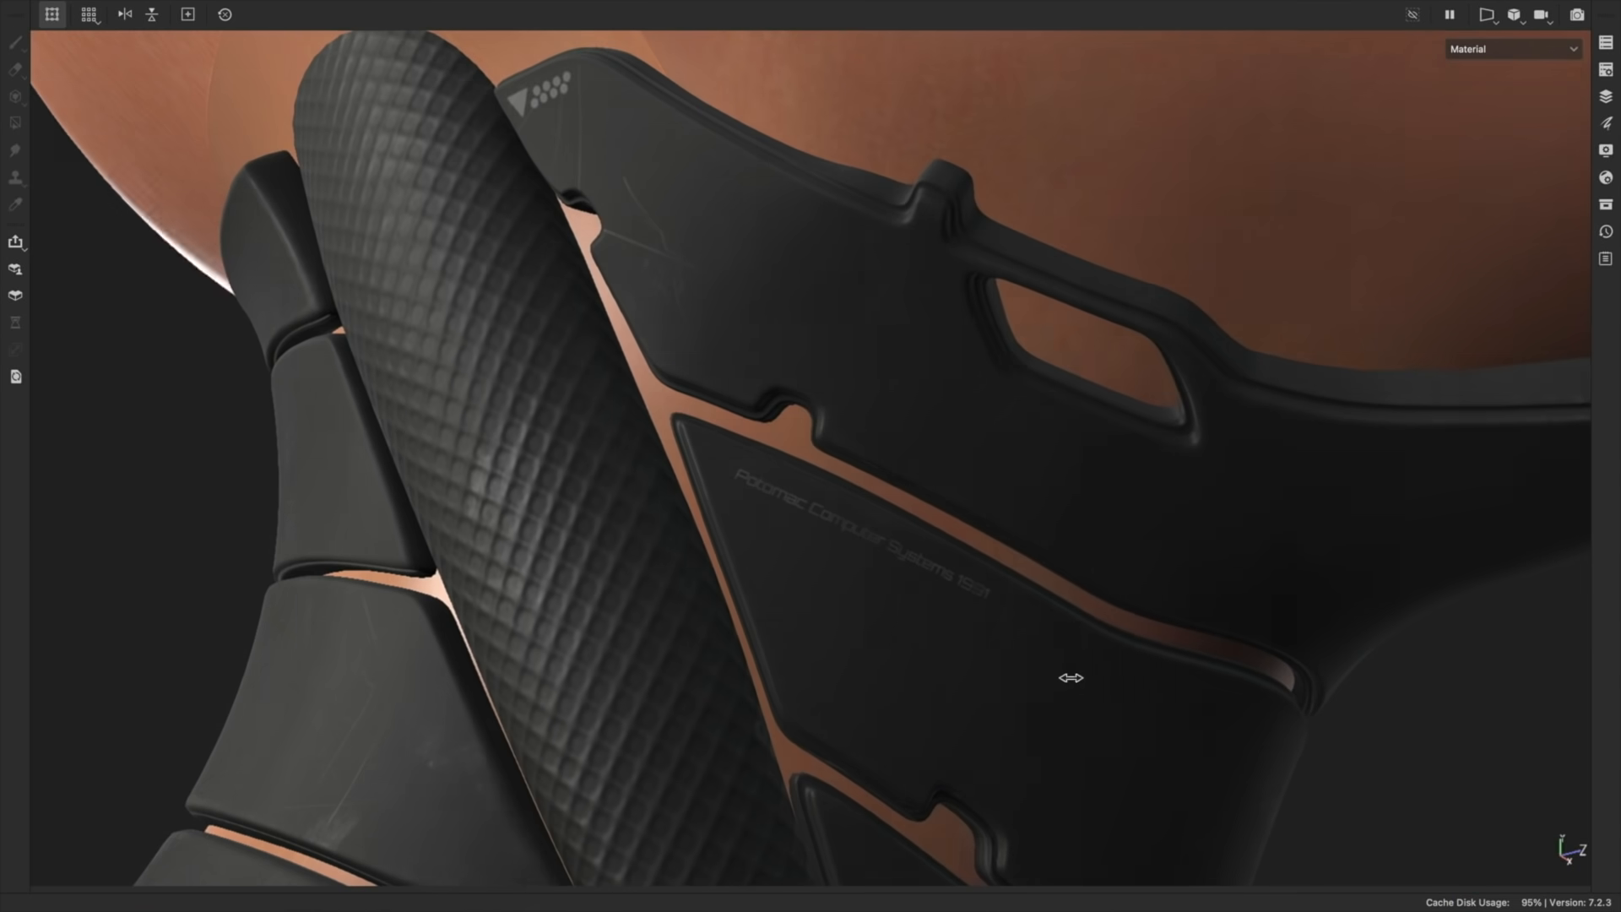
right_click_drag(1073, 674, 1107, 673, "shift")
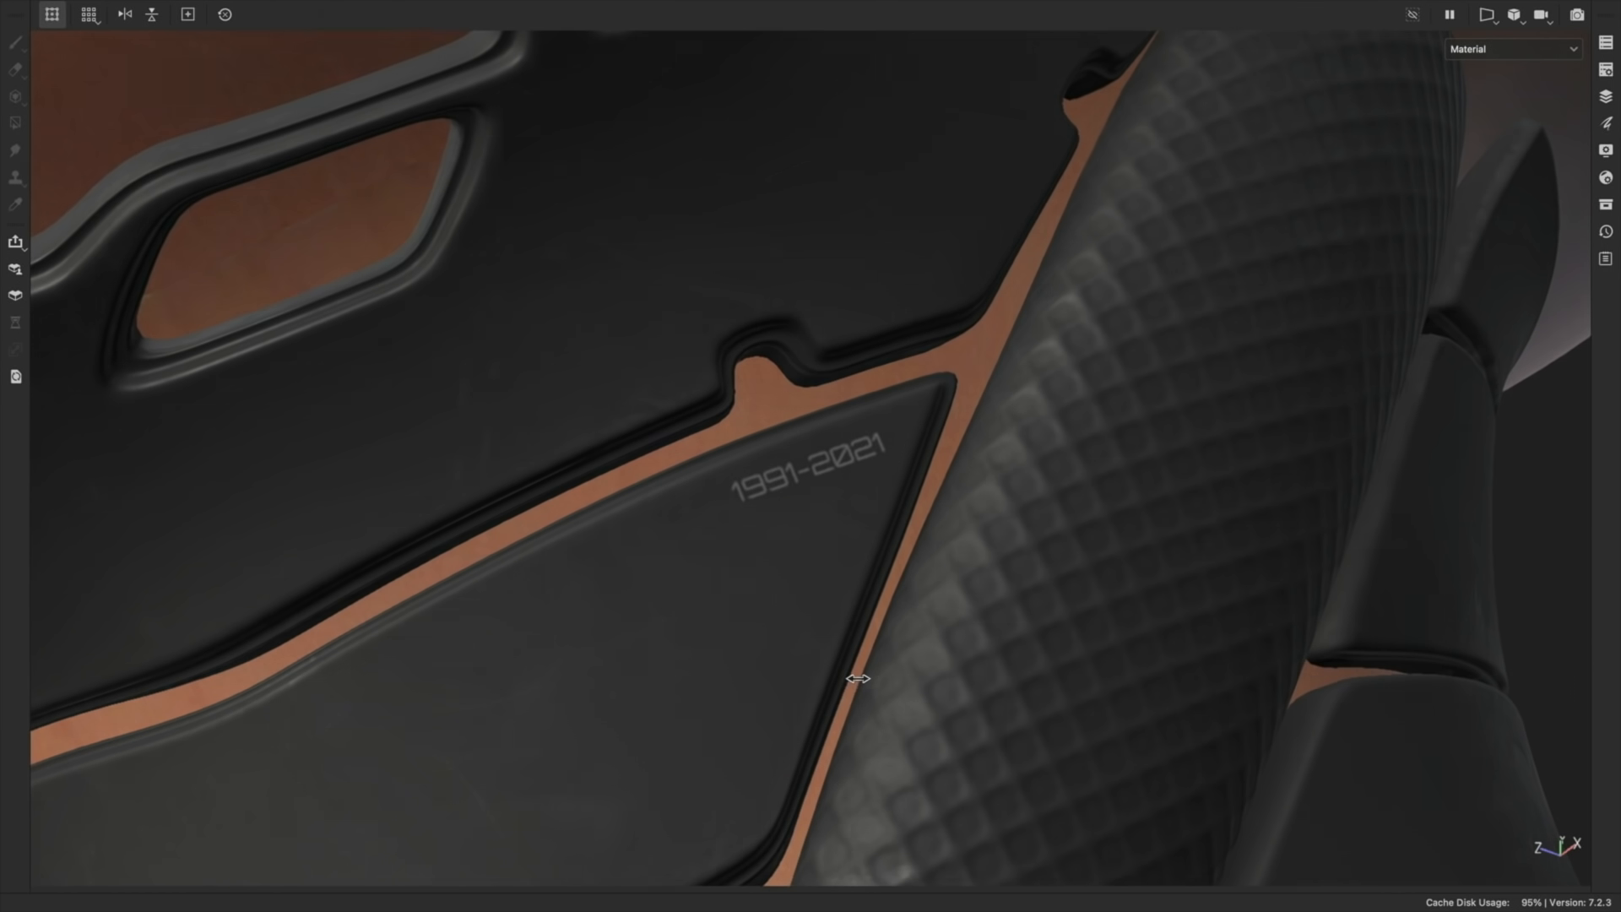
right_click_drag(861, 677, 914, 673, "shift")
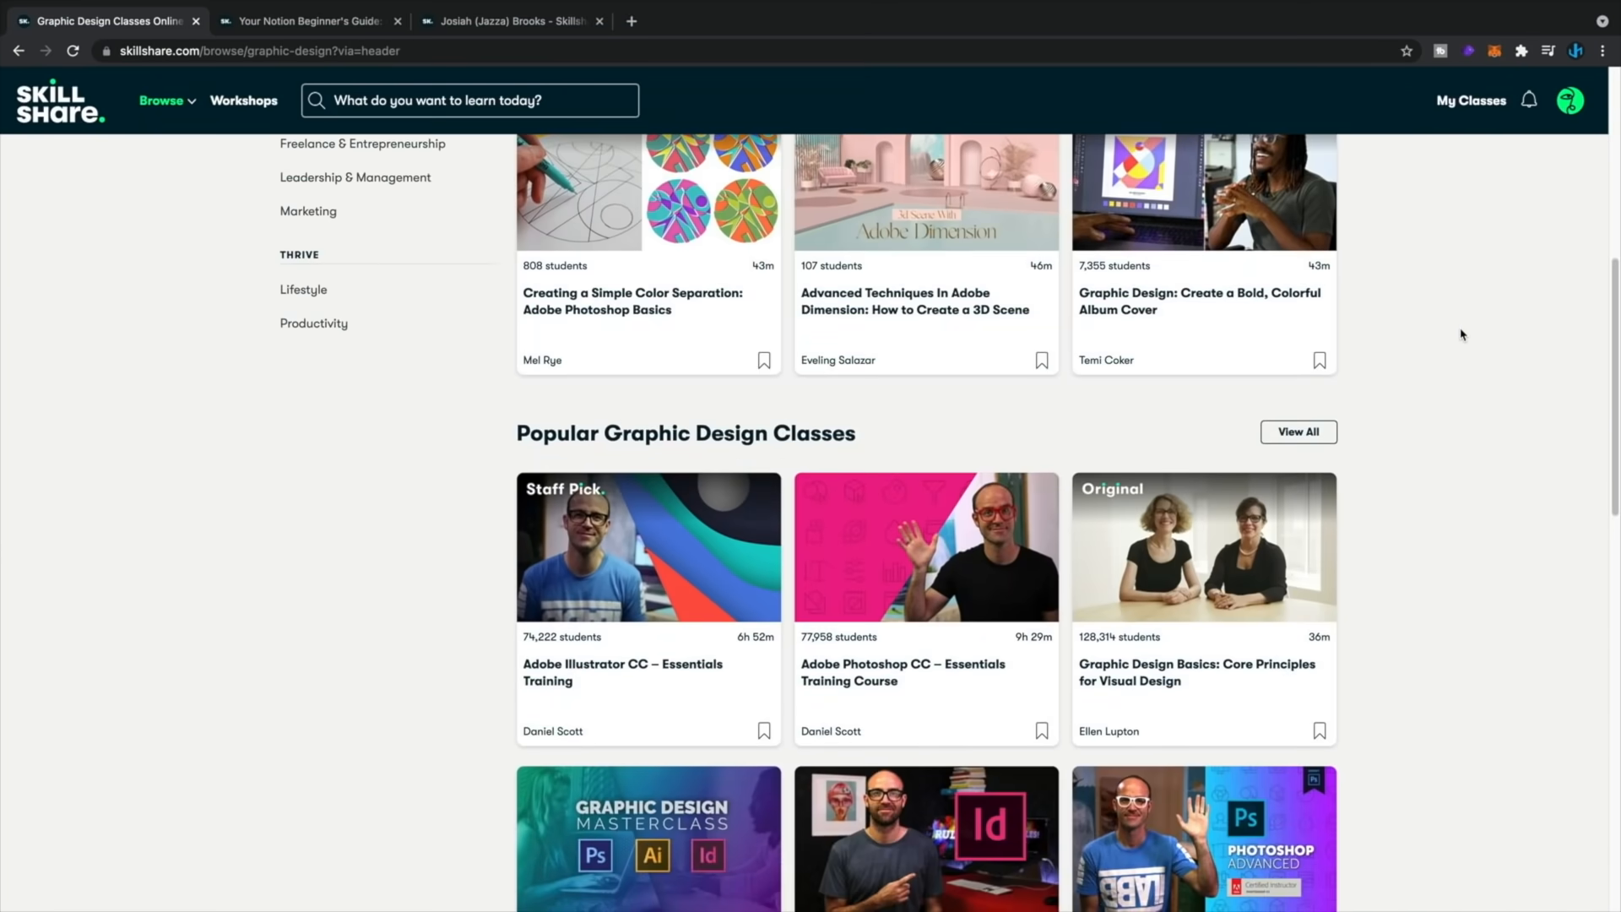
Switch to the Skillshare website and look through the graphic design classes and the Notion Beginner's Guide class
scroll(1462, 335, "down", 5)
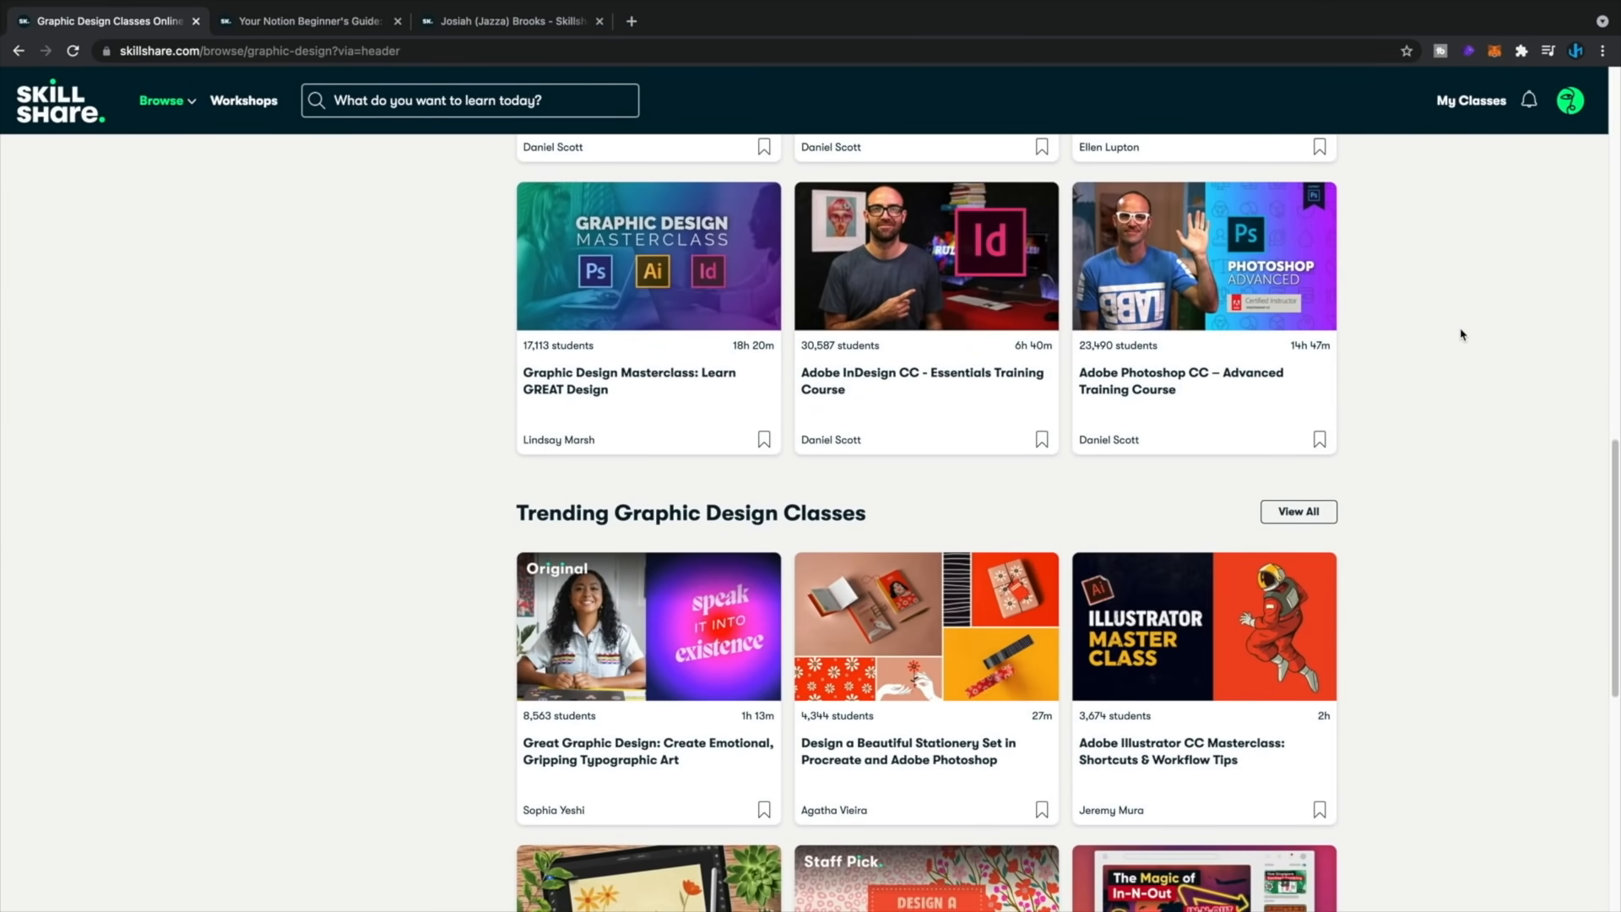
scroll(1462, 334, "down", 3)
scroll(391, 456, "up", 10)
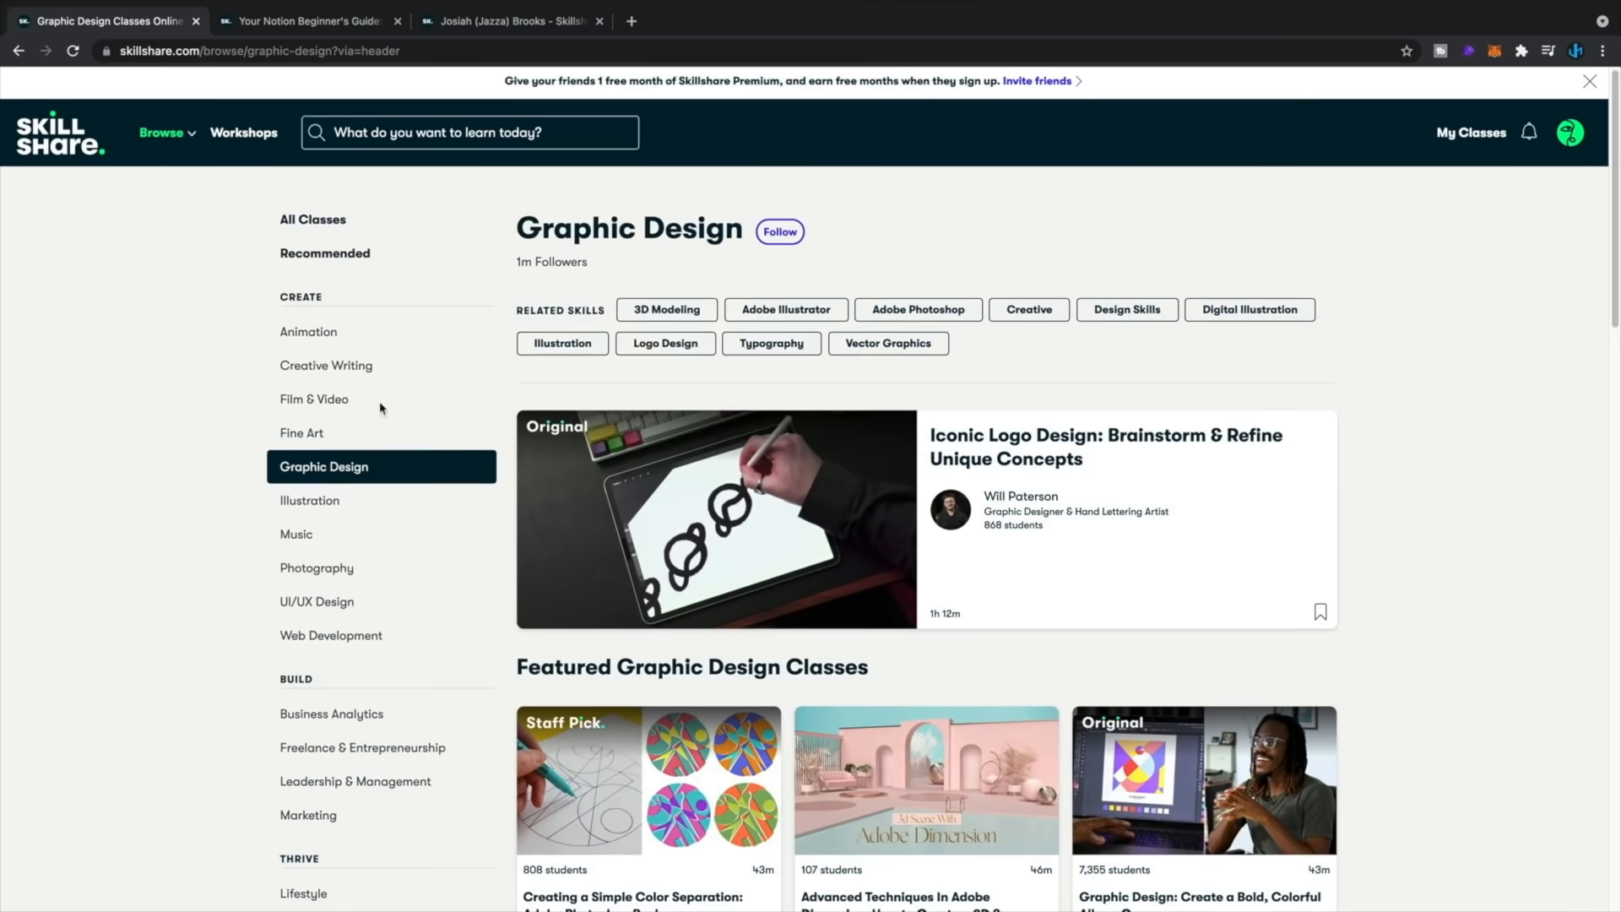
mouse_move(167, 136)
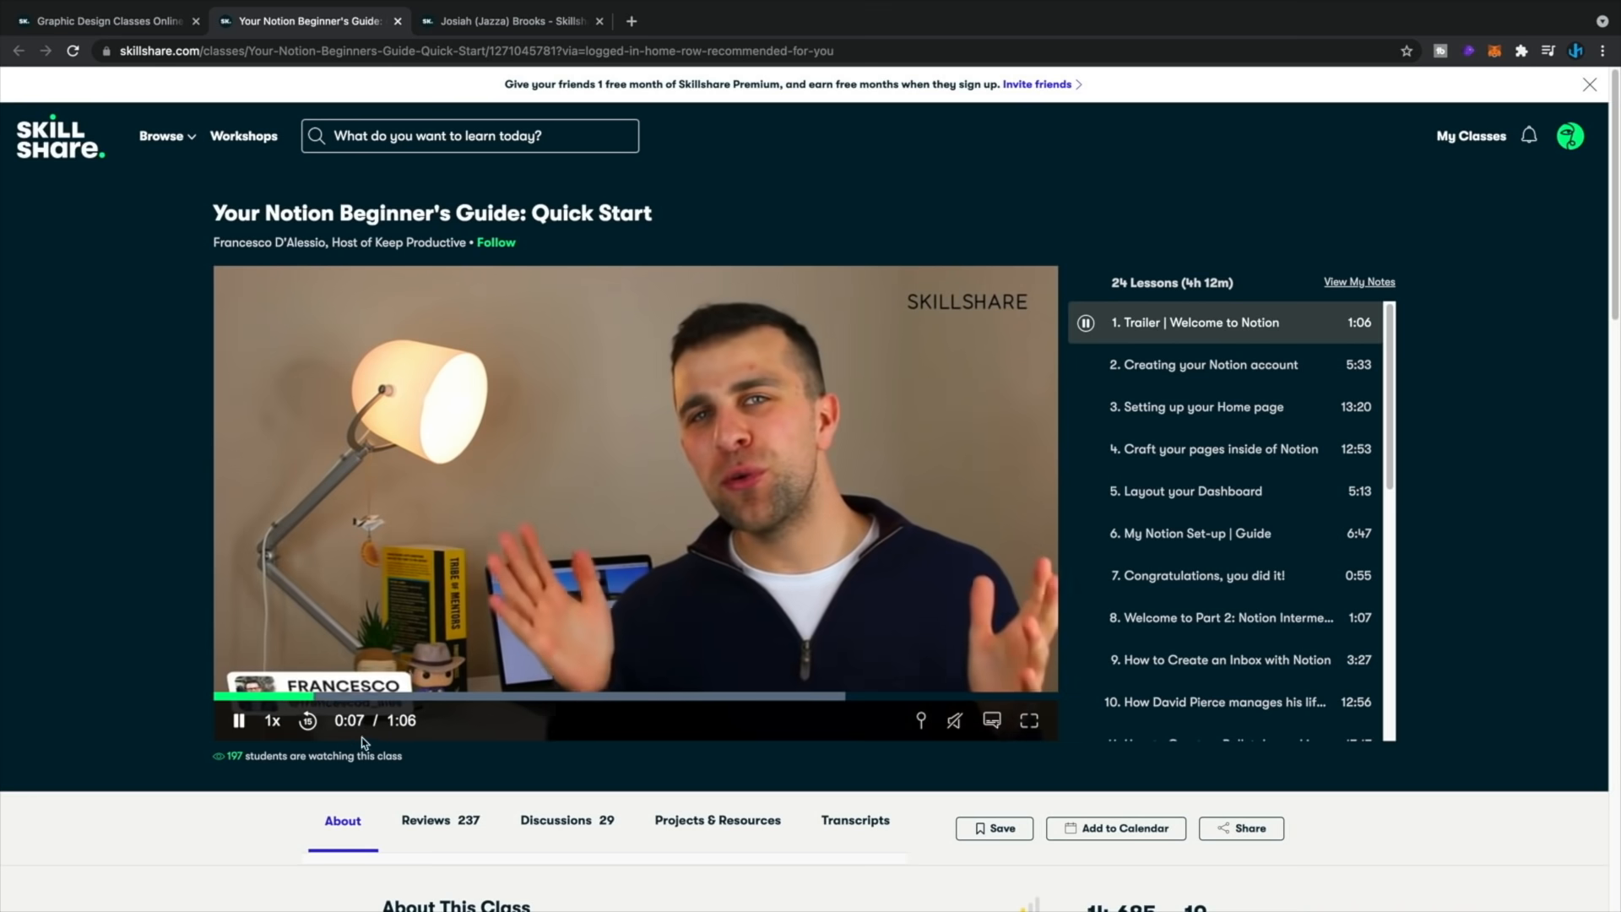
mouse_move(214, 243)
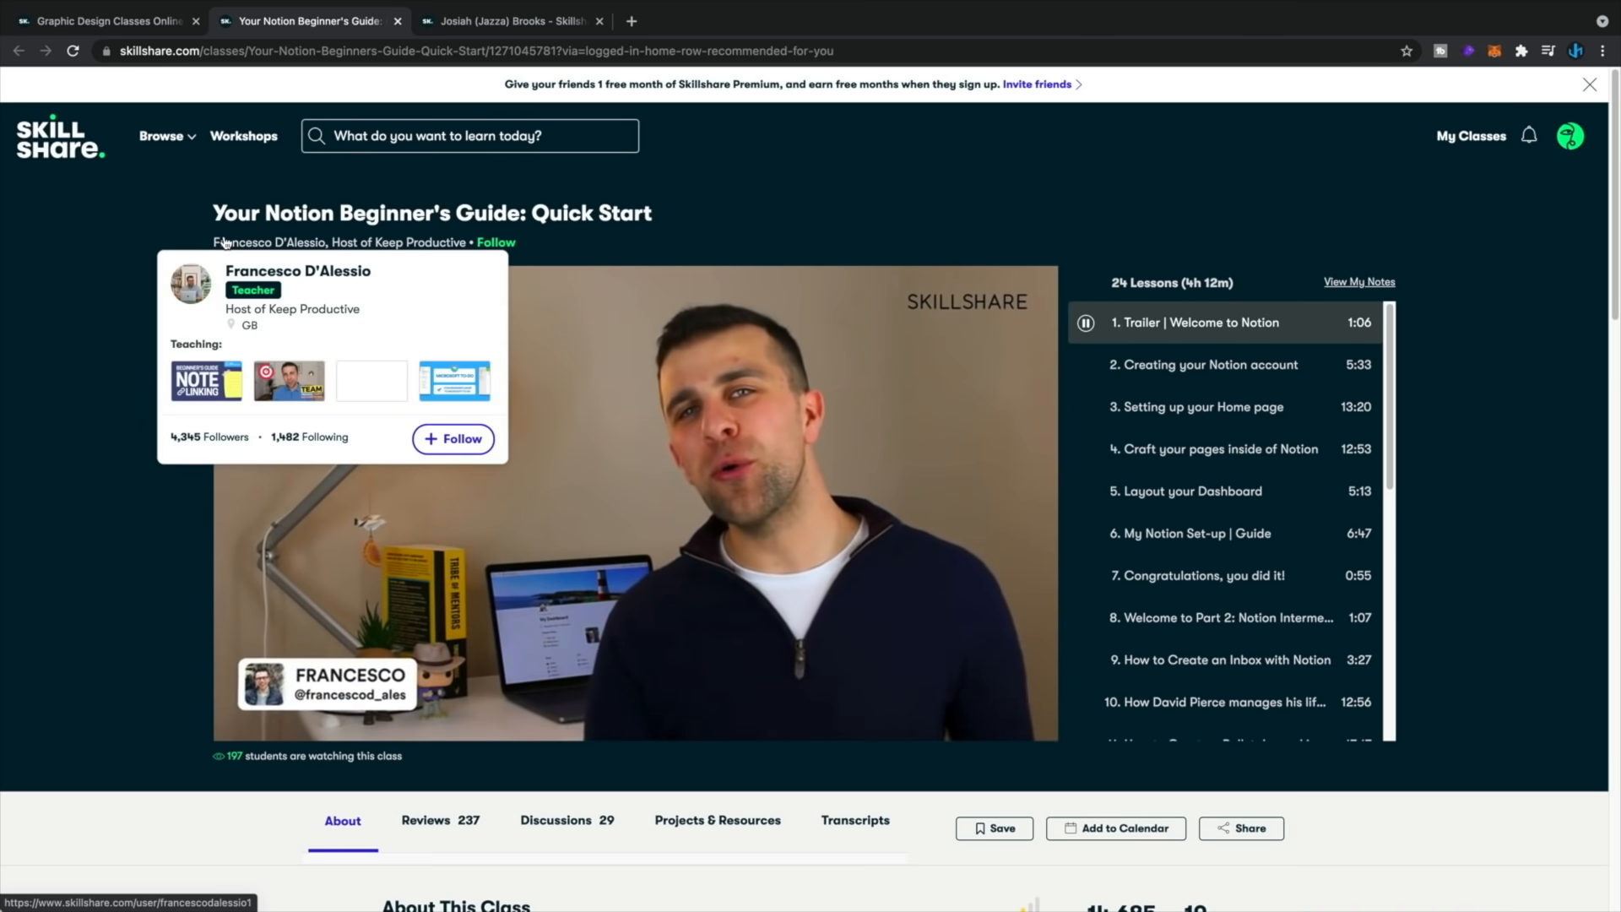